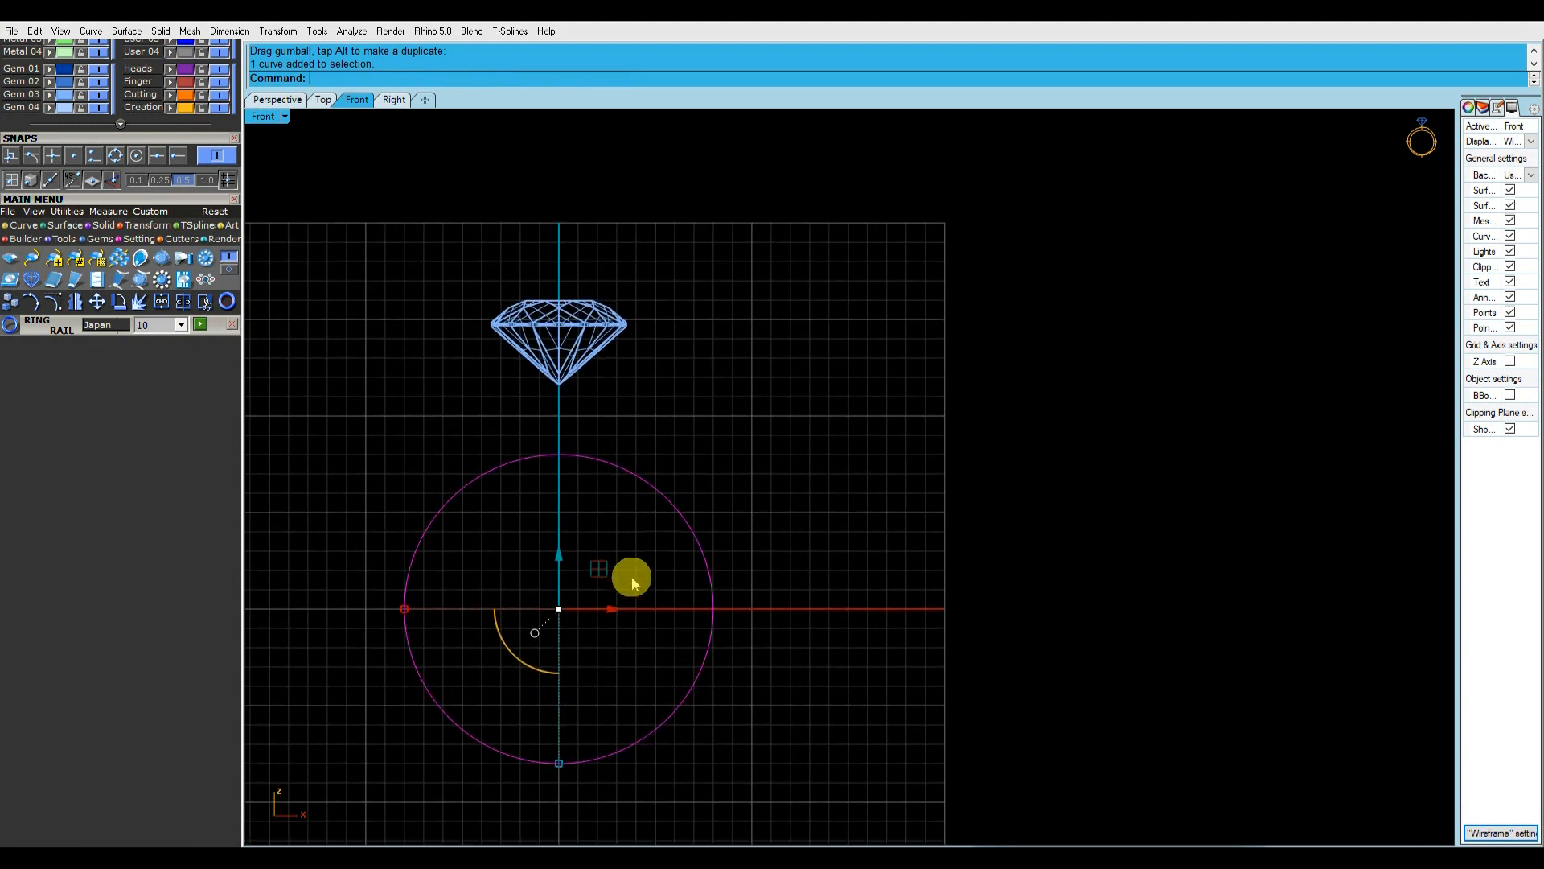
Lower the diamond slightly along the vertical axis and build an outside ring rail with 1.65 mm side and 1.5 mm bottom thickness.
{"action": "left_click_drag", "start_coordinate": [561, 301], "coordinate": [560, 317]}
{"action": "left_click", "coordinate": [733, 362]}
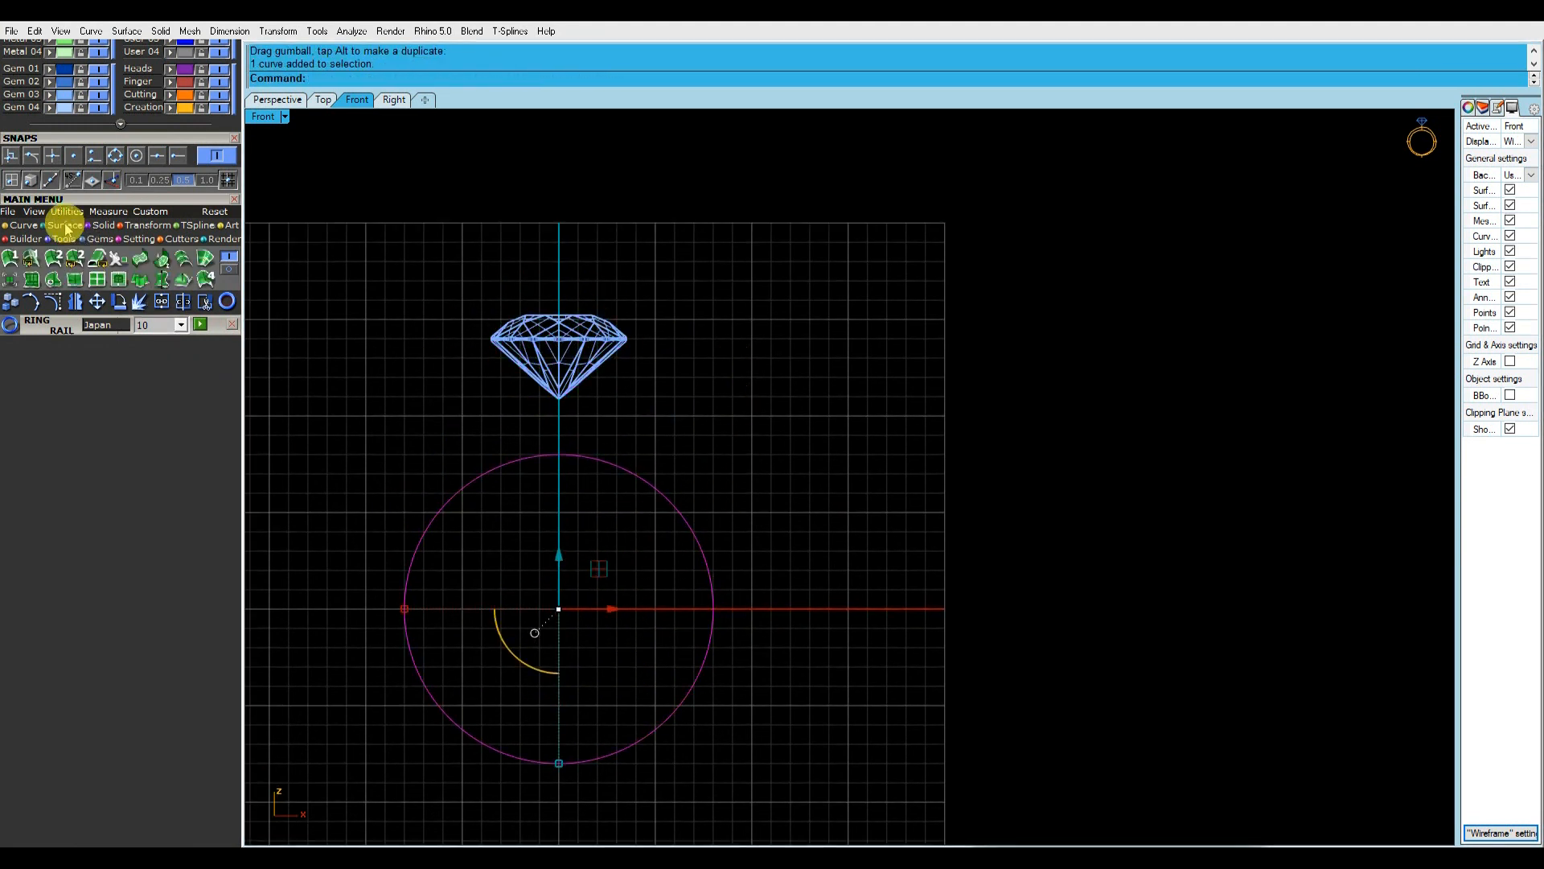
{"action": "left_click", "coordinate": [53, 258]}
{"action": "left_click", "coordinate": [187, 349]}
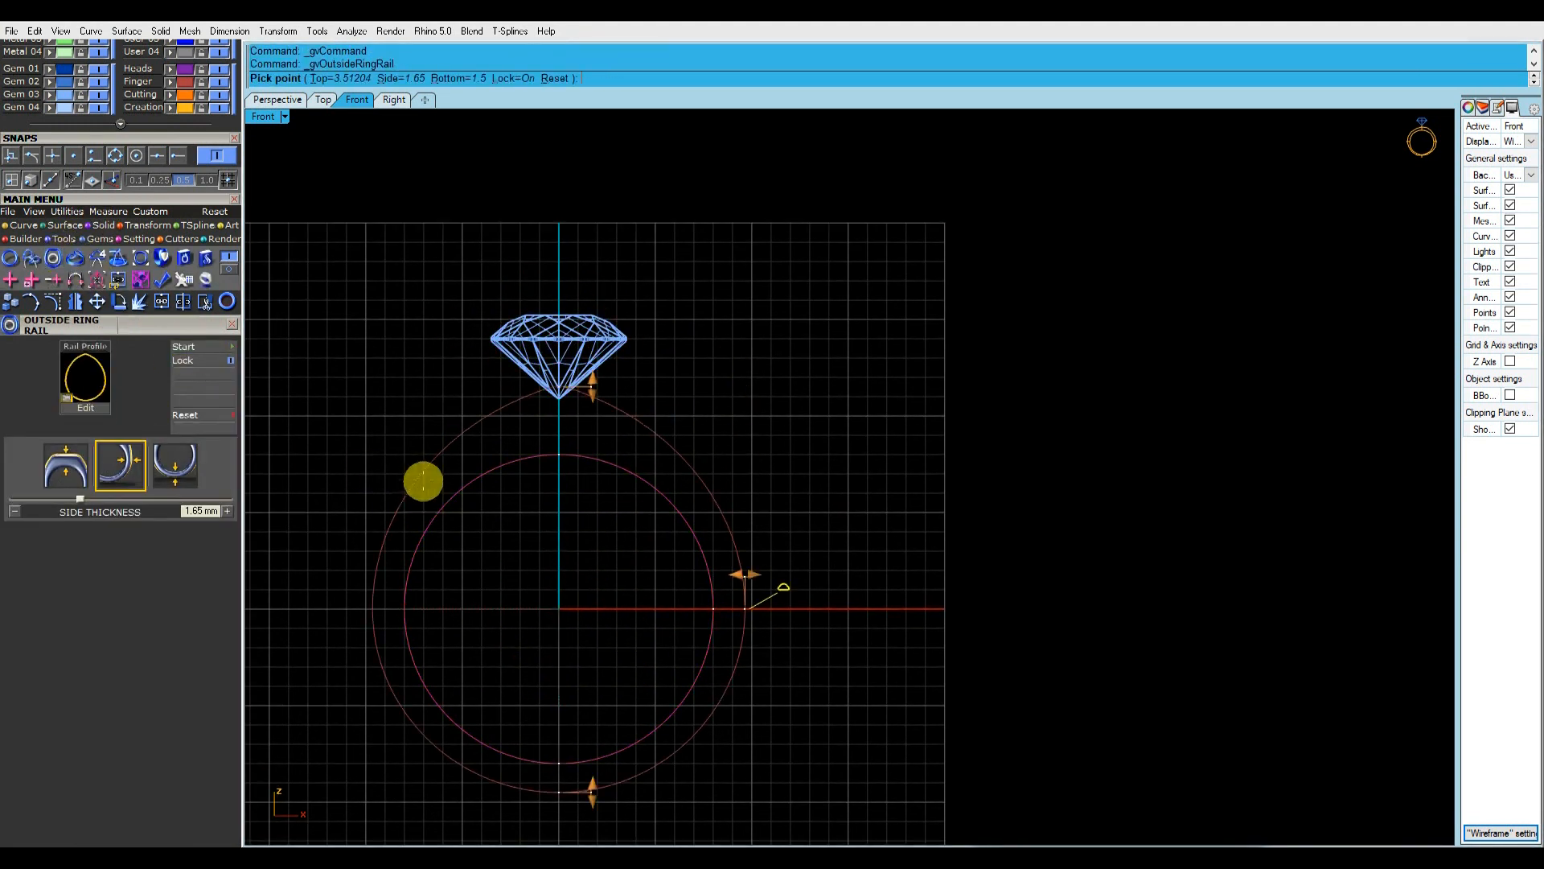
{"action": "right_click", "coordinate": [499, 502]}
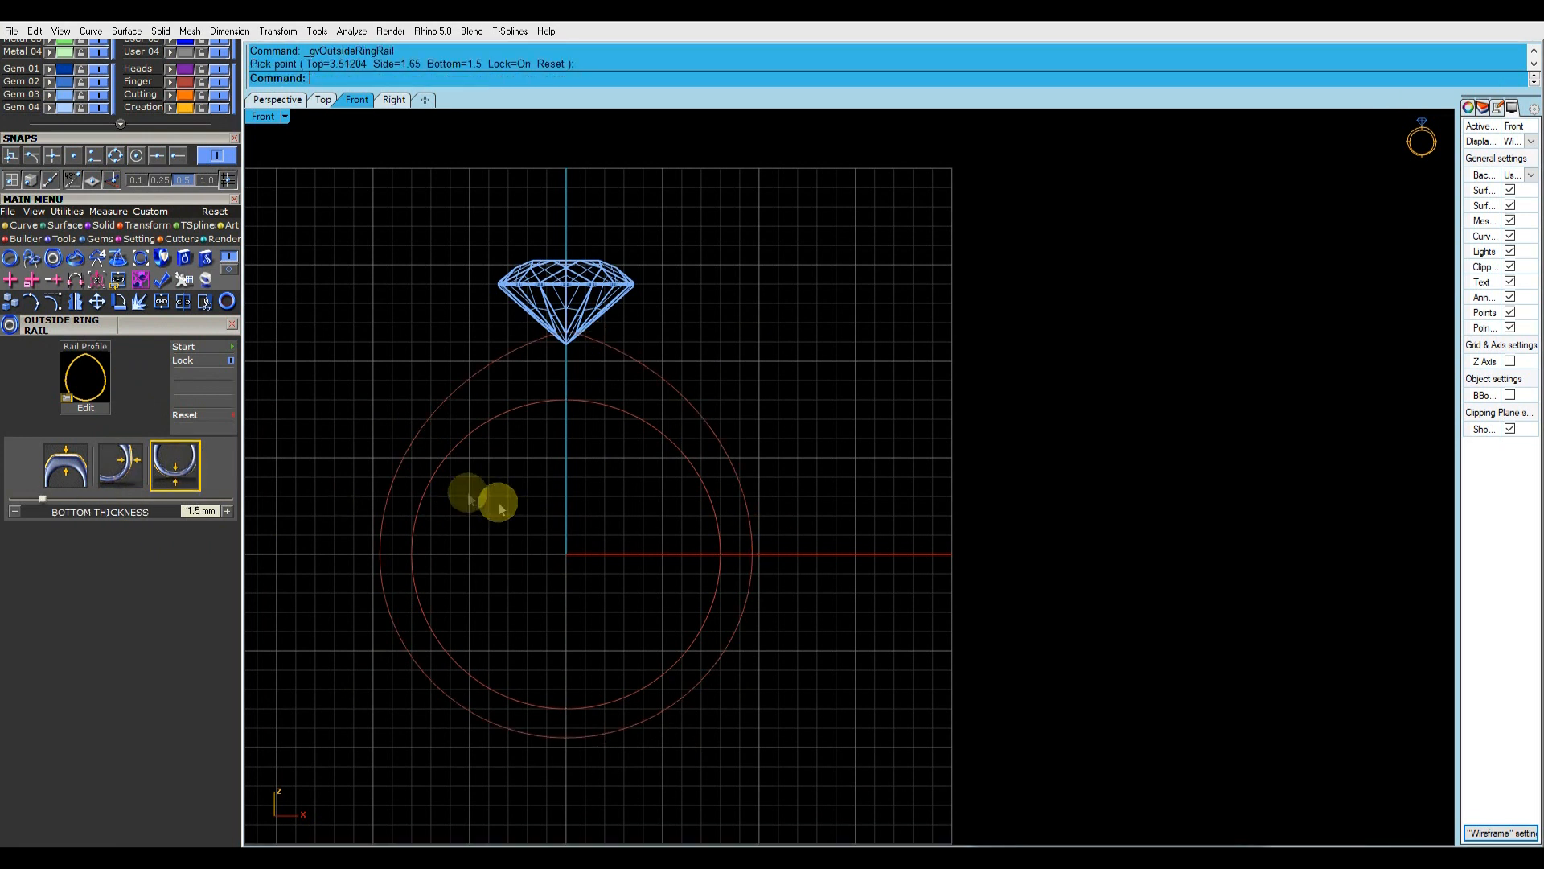
Hide the Gem 03 layer and trim away the outer rail's left half with a vertical both-sides line through the origin.
{"action": "left_click", "coordinate": [395, 477]}
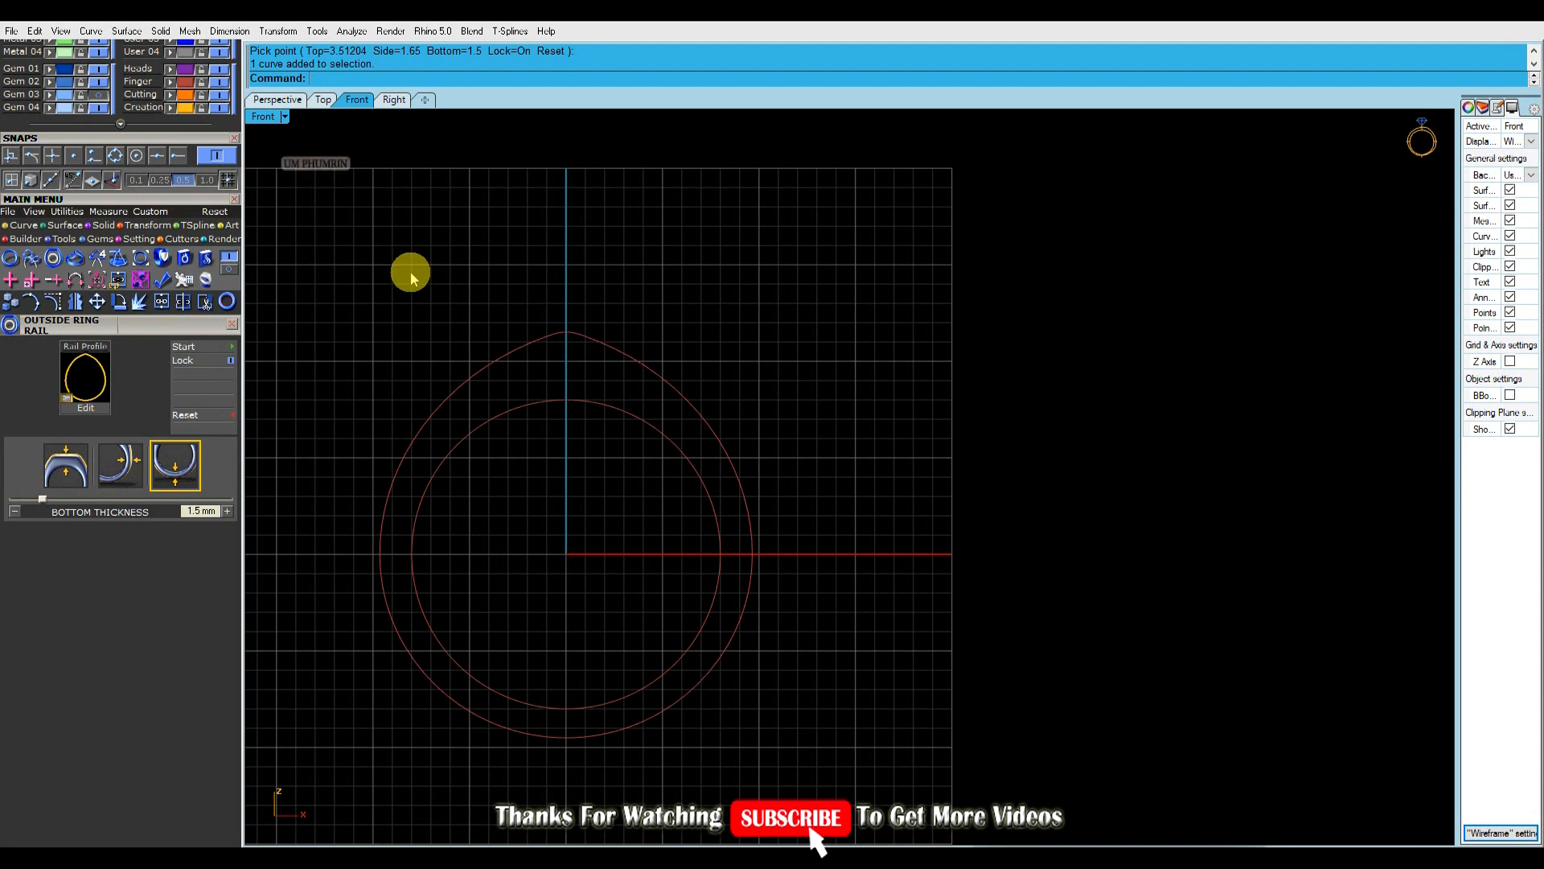
{"action": "type", "text": "line"}
{"action": "key", "text": "Return"}
{"action": "type", "text": "0"}
{"action": "key", "text": "Return"}
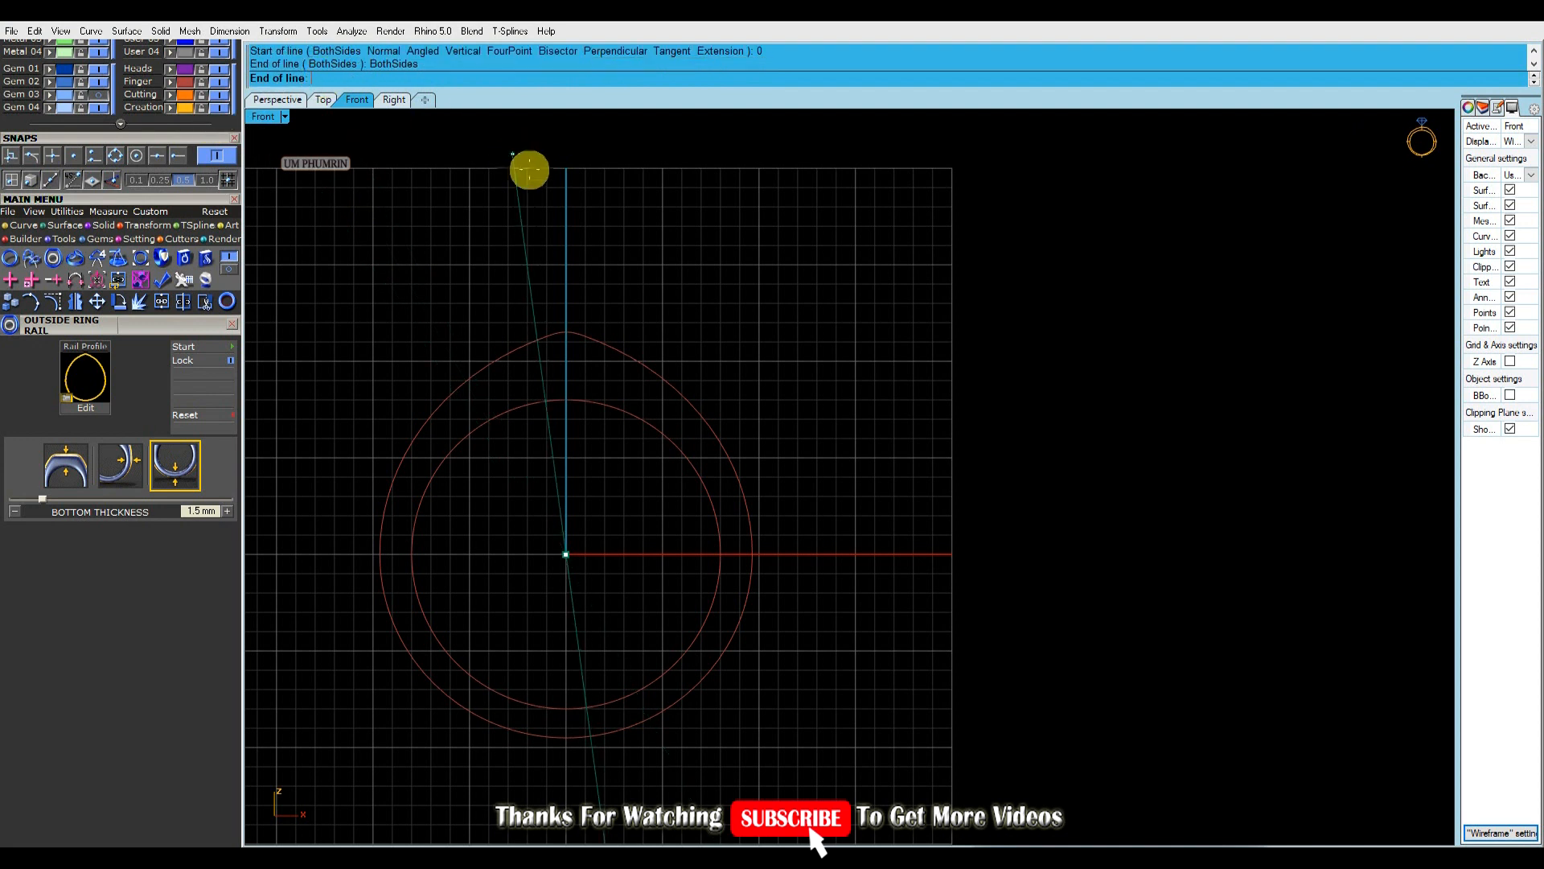
{"action": "left_click", "coordinate": [561, 217]}
{"action": "left_click", "coordinate": [145, 282]}
{"action": "left_click", "coordinate": [512, 357]}
{"action": "key", "text": "Return"}
{"action": "left_click", "coordinate": [612, 348]}
Rebuild the remaining half of the outer rail curve.
{"action": "type", "text": "rb"}
{"action": "key", "text": "Return"}
{"action": "key", "text": "Return"}
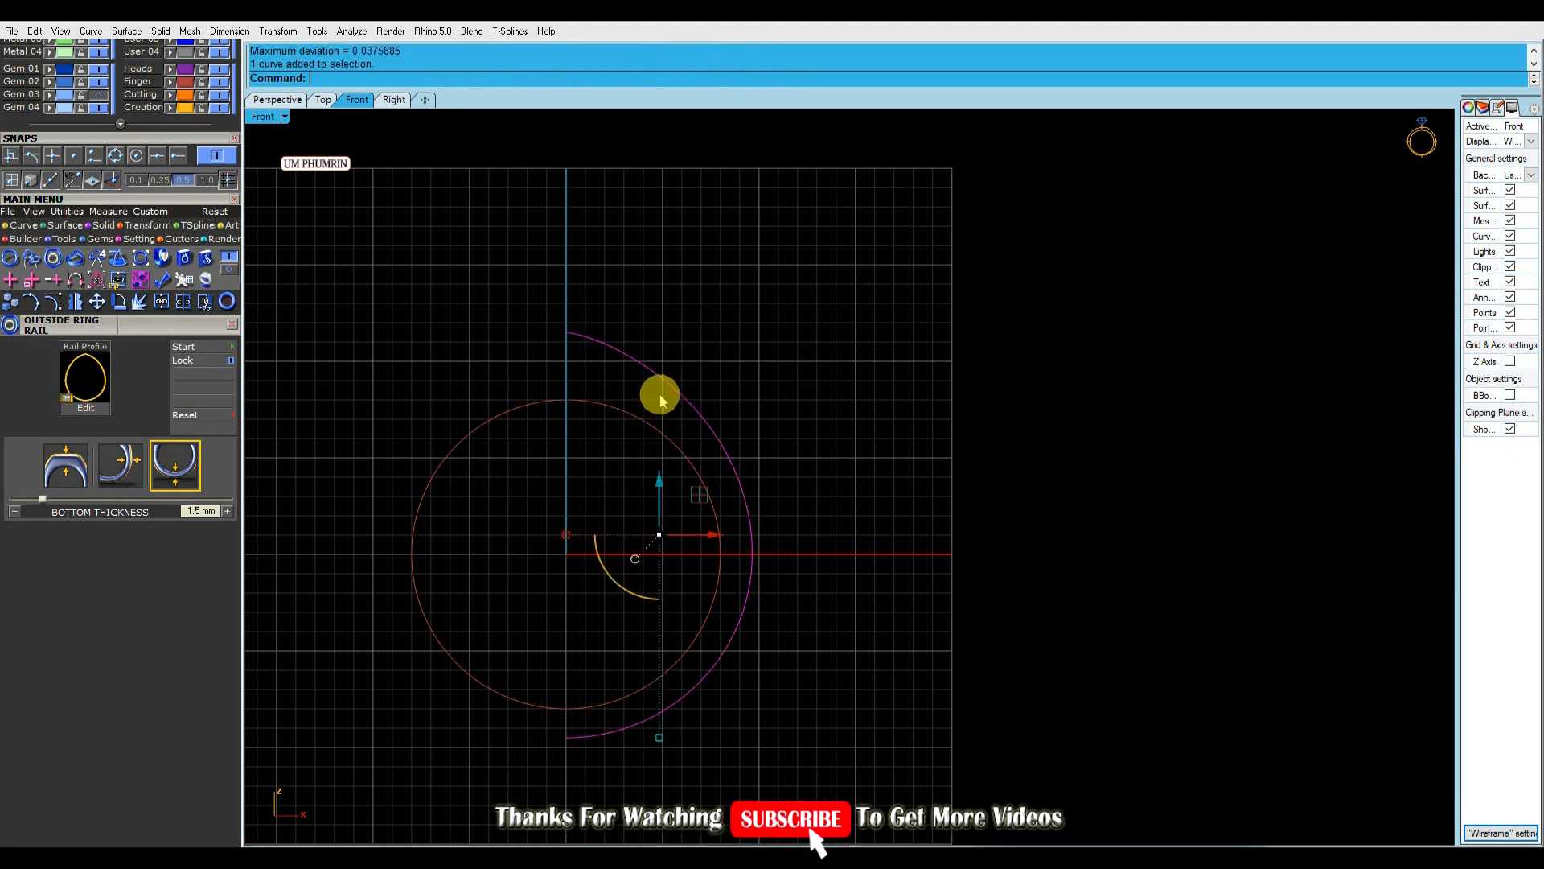
{"action": "key", "text": "Escape"}
{"action": "left_click", "coordinate": [653, 382]}
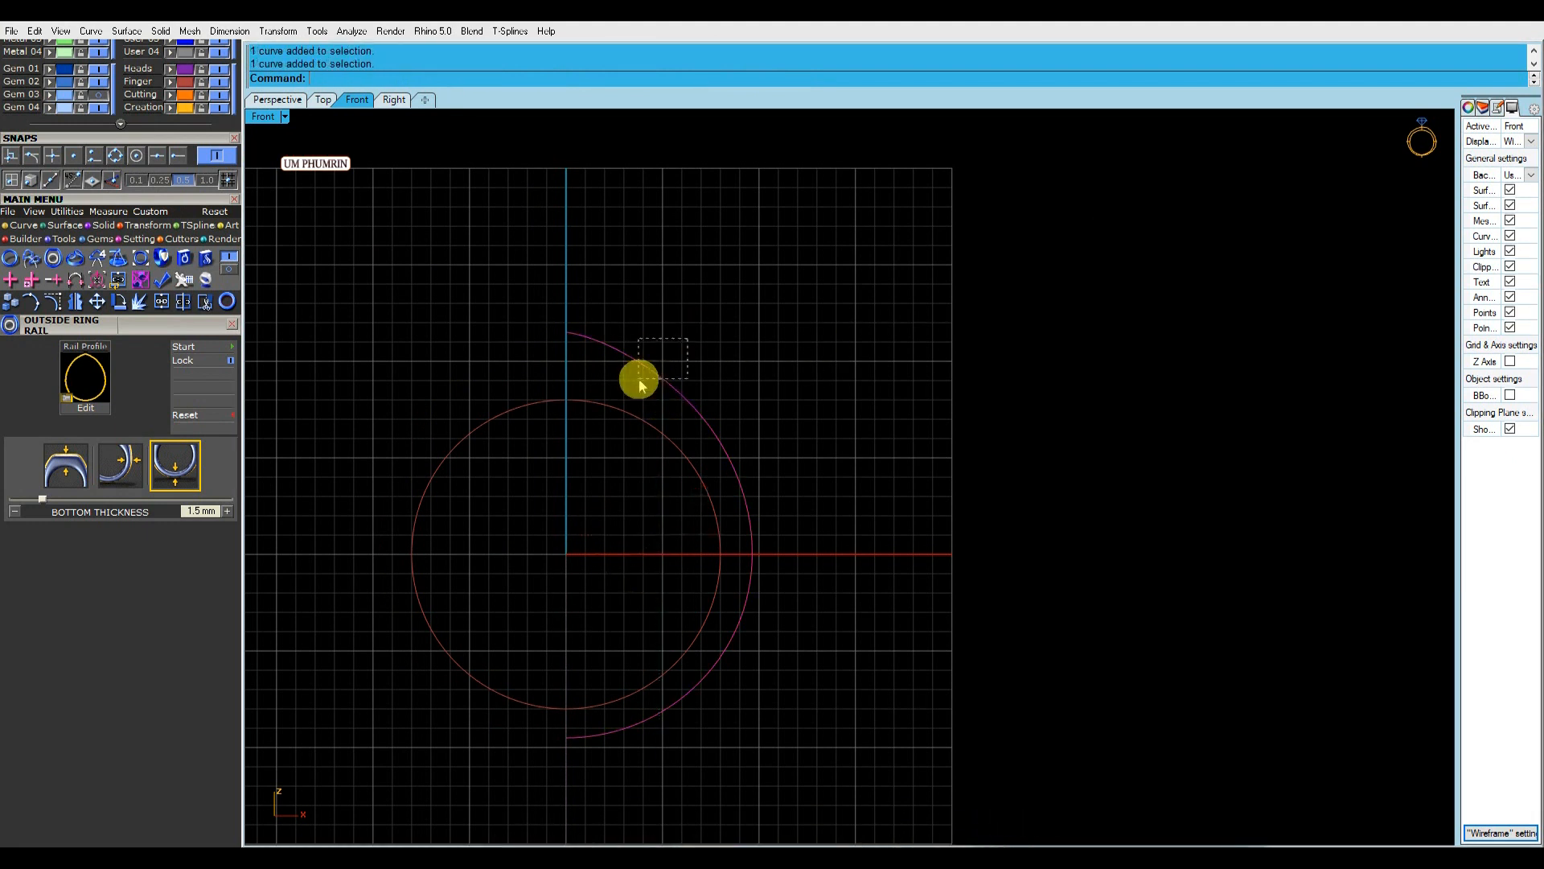
{"action": "key", "text": "Escape"}
Show the Gem 03 layer again and start Head Builder on the diamond with the head shown from the front.
{"action": "right_click_drag", "start_coordinate": [772, 357], "coordinate": [919, 346]}
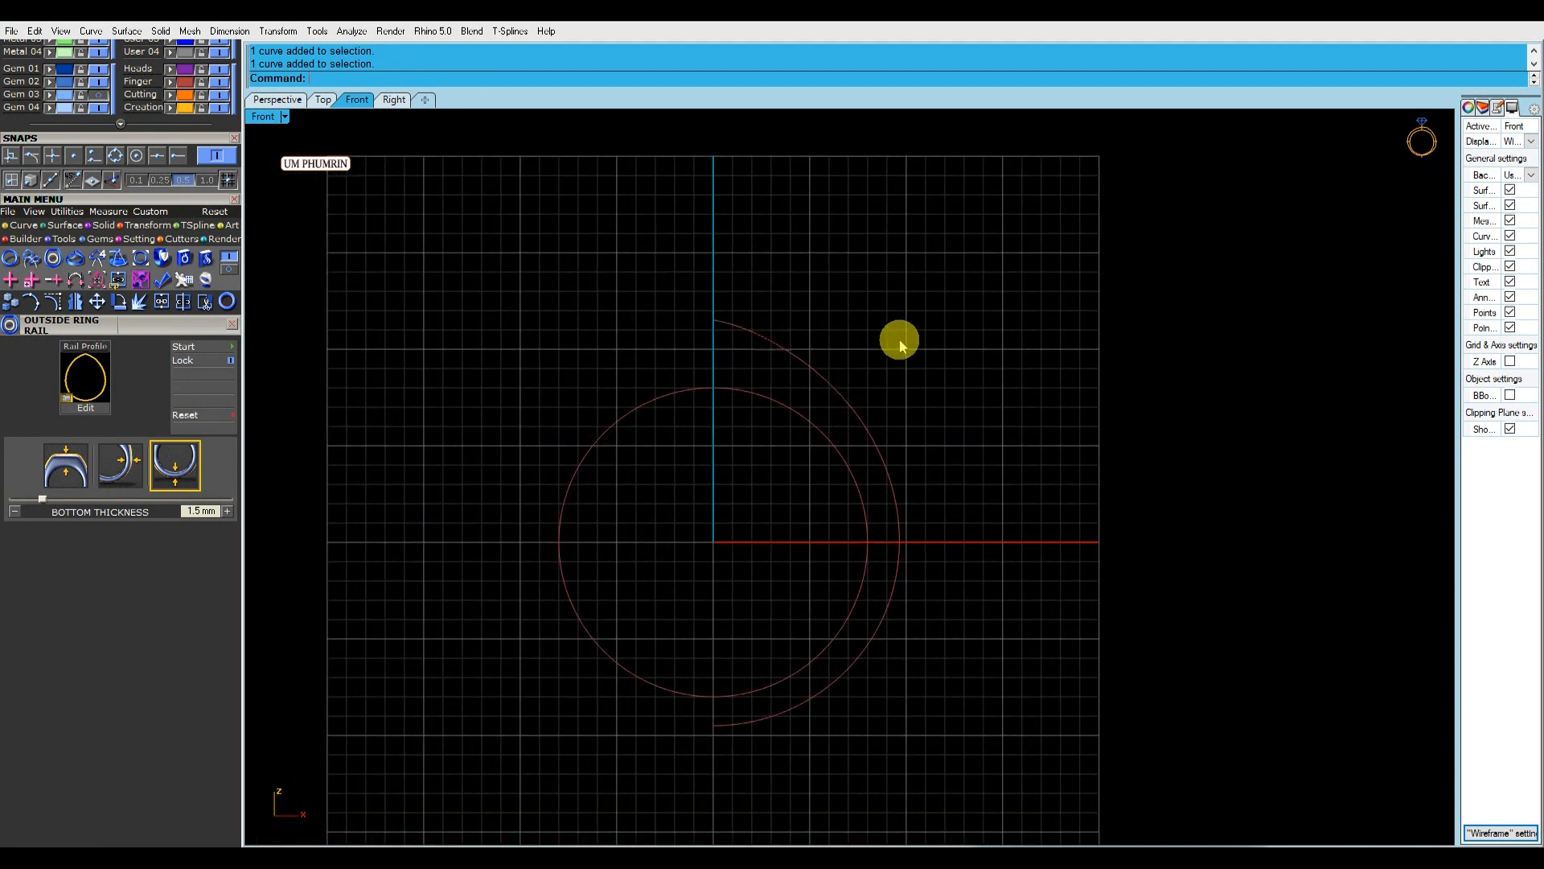
{"action": "left_click", "coordinate": [98, 94]}
{"action": "left_click", "coordinate": [710, 285]}
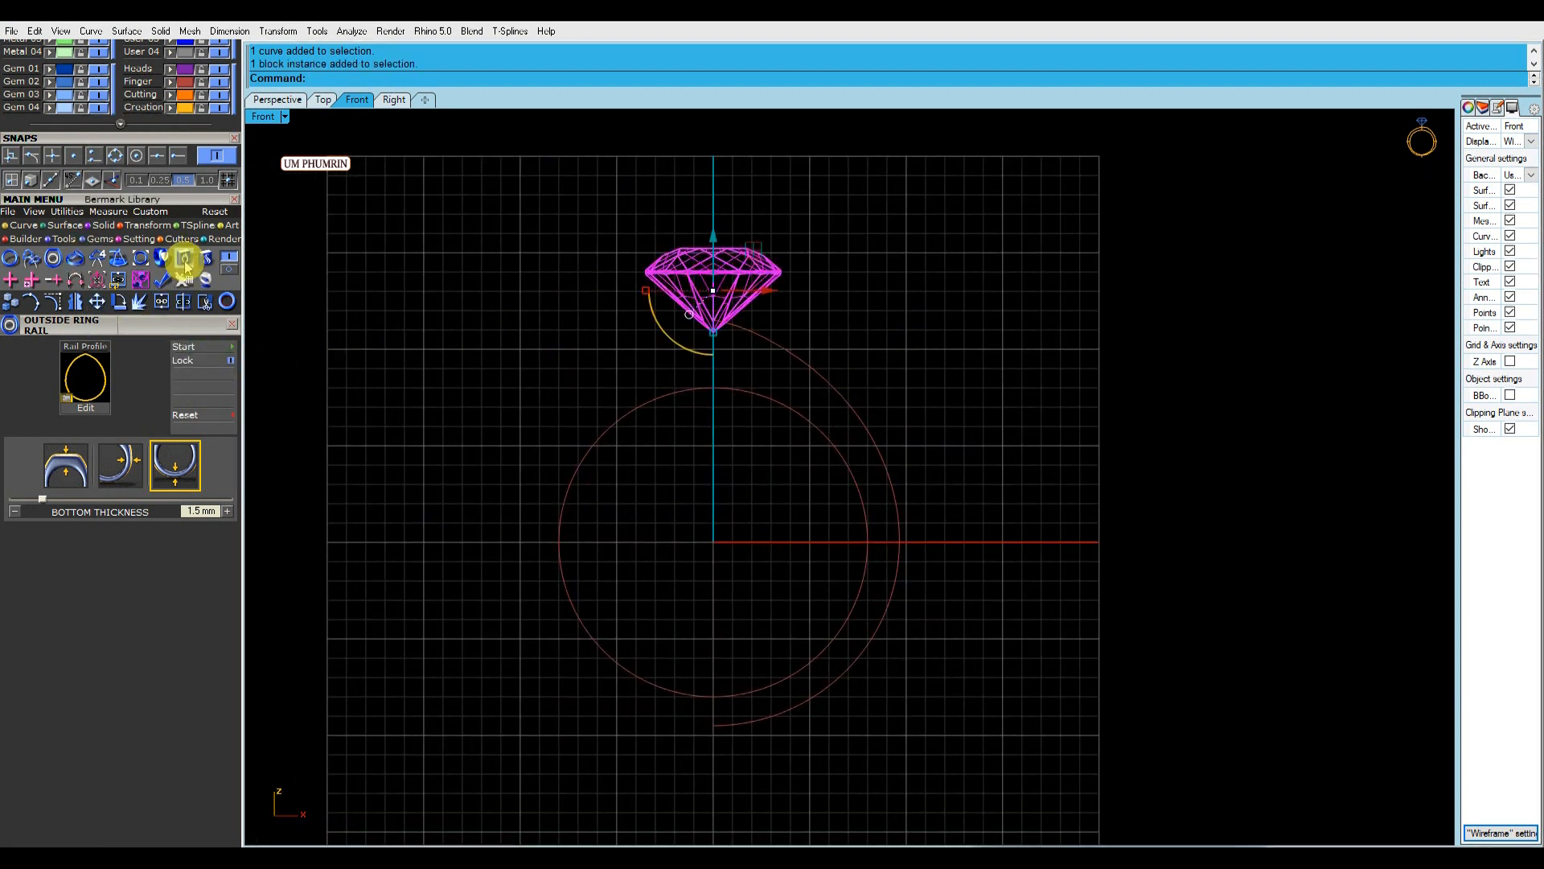
{"action": "left_click", "coordinate": [283, 102]}
{"action": "right_click_drag", "start_coordinate": [885, 361], "coordinate": [897, 462]}
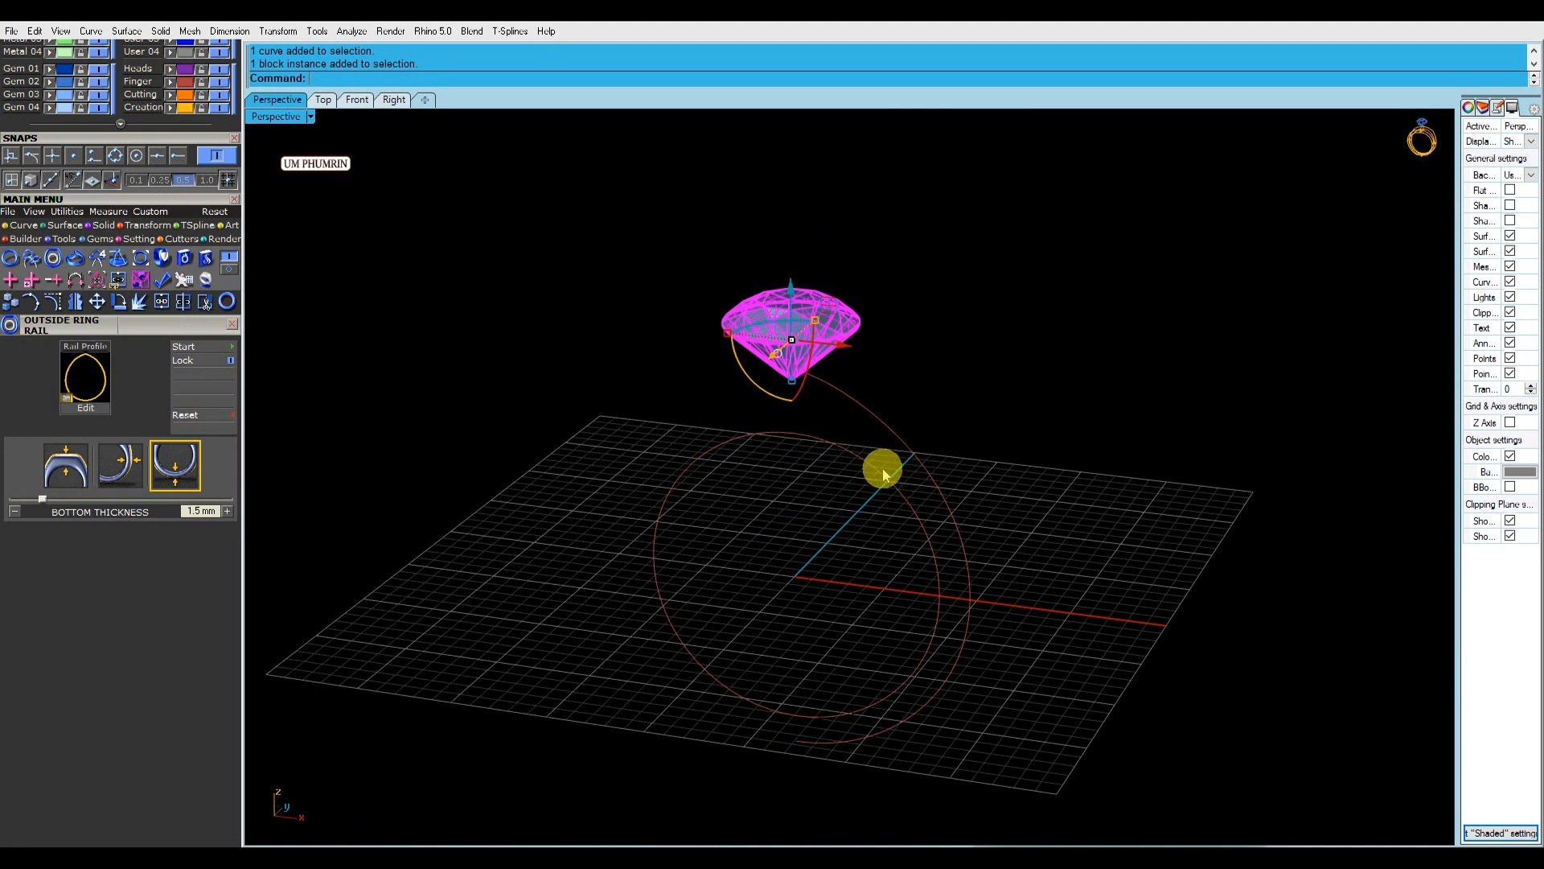
{"action": "type", "text": "c"}
{"action": "middle_click", "coordinate": [882, 468]}
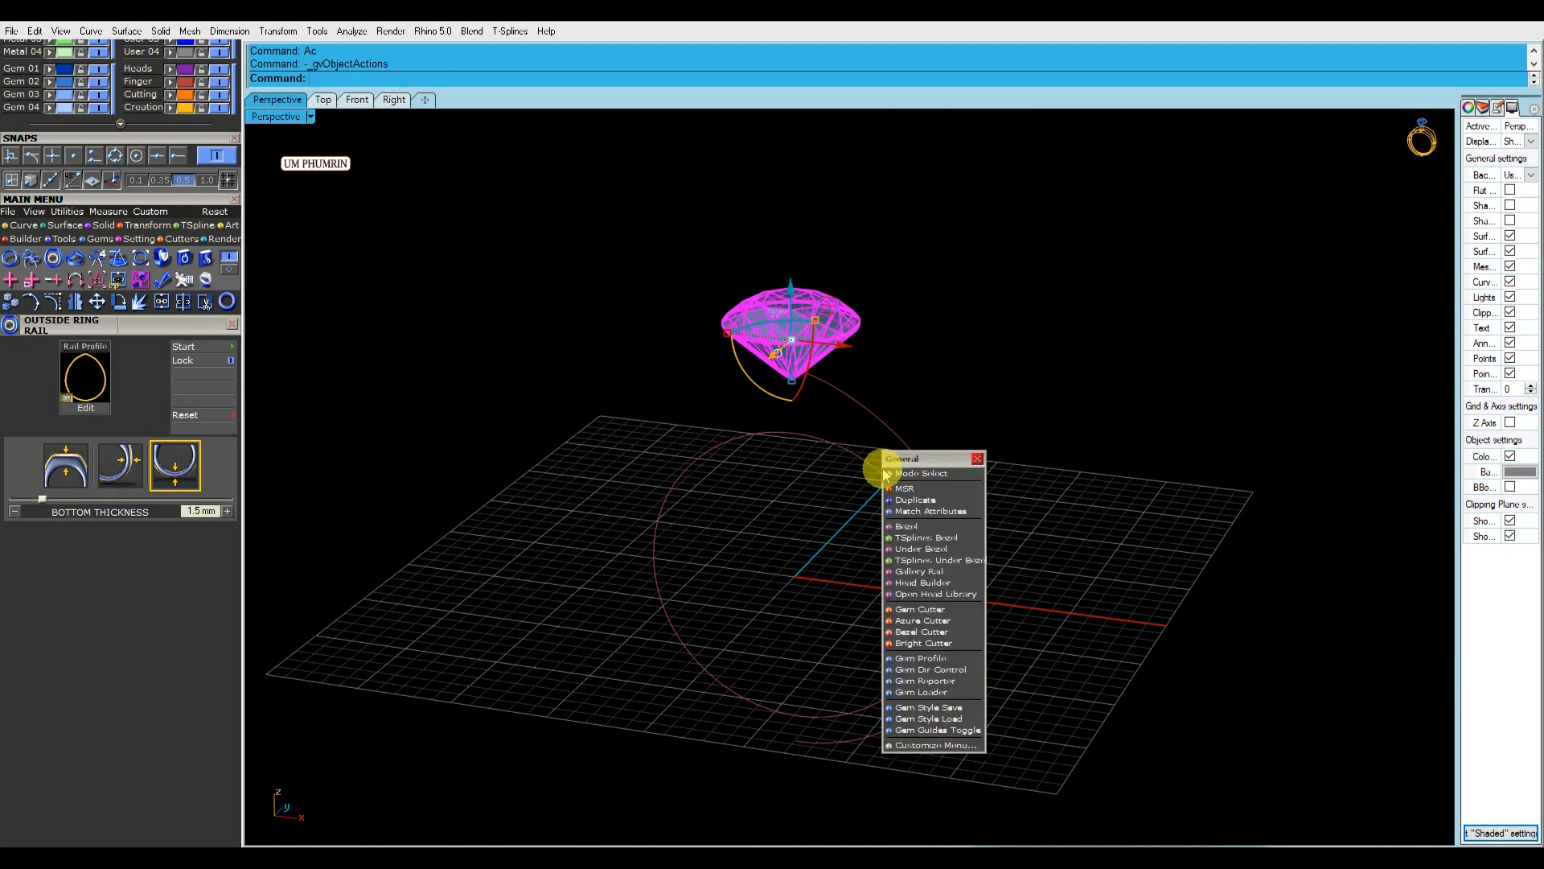
{"action": "left_click", "coordinate": [925, 583]}
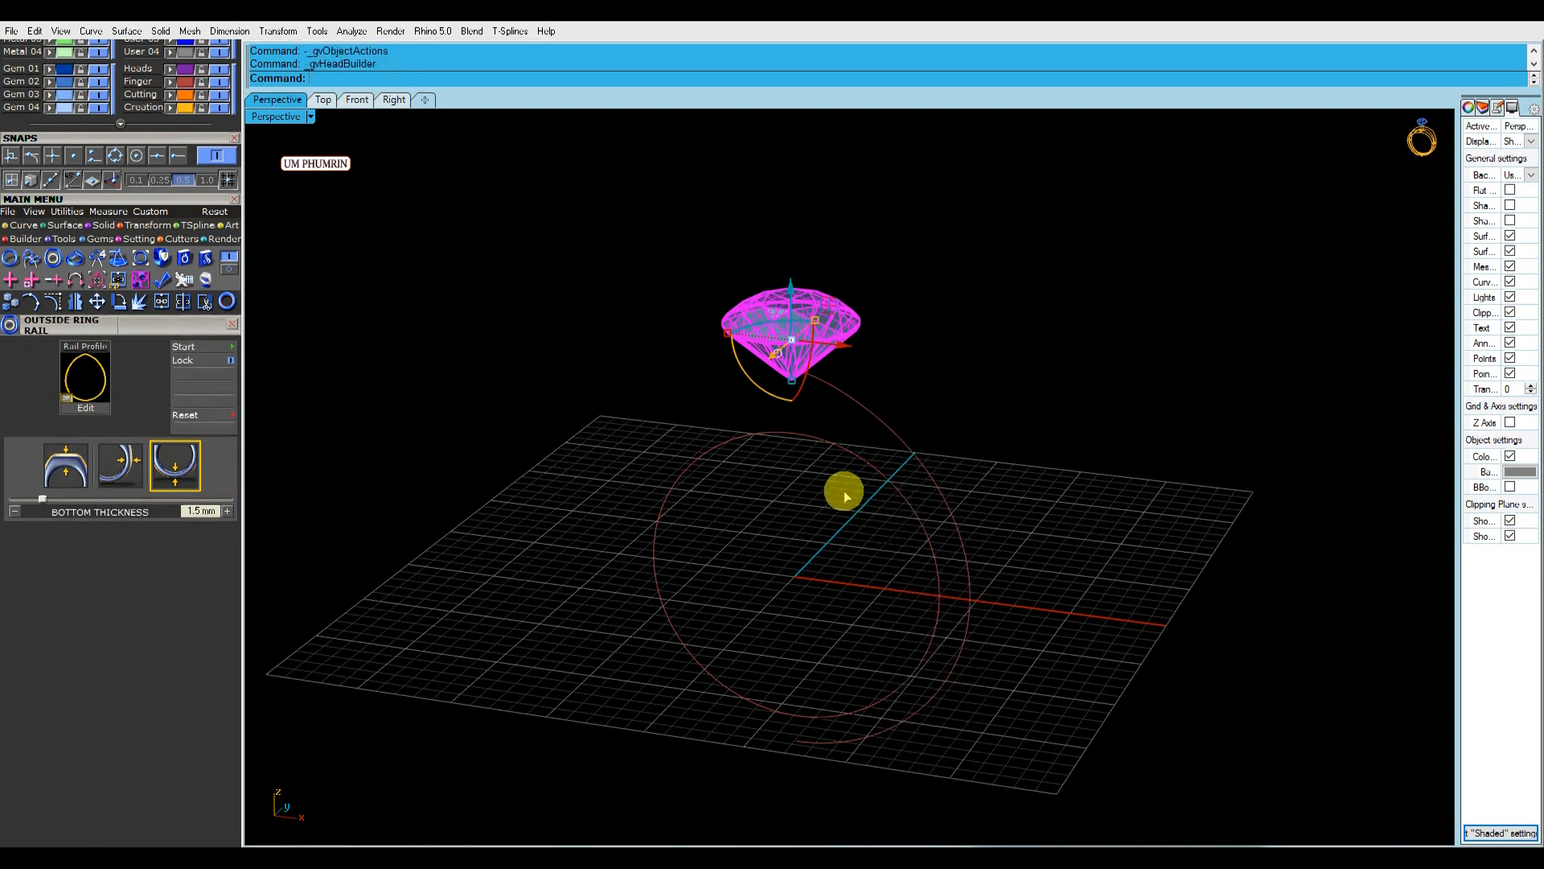
{"action": "left_click", "coordinate": [357, 99]}
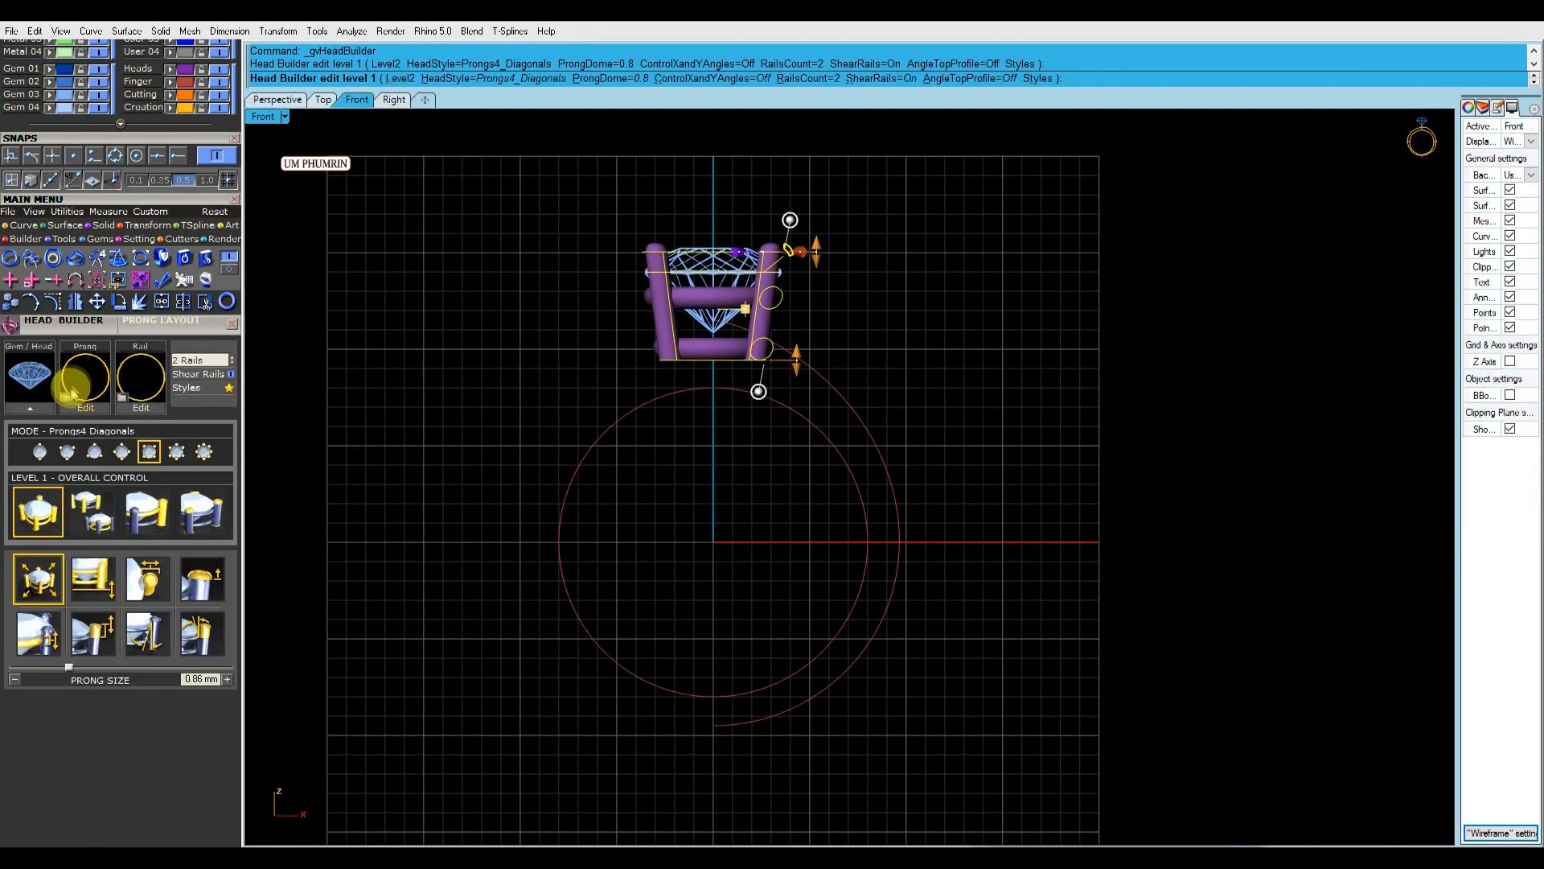
Replace the head's round prong profile with the pointed, heart-shaped profile from the profile library.
{"action": "left_click", "coordinate": [71, 393]}
{"action": "scroll", "coordinate": [455, 389], "scroll_direction": "down", "scroll_amount": 8}
{"action": "scroll", "coordinate": [500, 406], "scroll_direction": "down", "scroll_amount": 10}
{"action": "scroll", "coordinate": [499, 407], "scroll_direction": "down", "scroll_amount": 10}
{"action": "scroll", "coordinate": [499, 406], "scroll_direction": "down", "scroll_amount": 2}
{"action": "scroll", "coordinate": [376, 473], "scroll_direction": "up", "scroll_amount": 2}
{"action": "left_click", "coordinate": [641, 486]}
Taper the prongs inward, turn on the angled top profile and set the head drop to -6.05 mm to reach the ring.
{"action": "scroll", "coordinate": [740, 426], "scroll_direction": "up", "scroll_amount": 10}
{"action": "left_click_drag", "start_coordinate": [843, 483], "coordinate": [708, 613]}
{"action": "right_click_drag", "start_coordinate": [943, 411], "coordinate": [908, 577]}
{"action": "left_click", "coordinate": [958, 79]}
{"action": "left_click_drag", "start_coordinate": [876, 348], "coordinate": [900, 269]}
{"action": "right_click_drag", "start_coordinate": [933, 364], "coordinate": [940, 314]}
{"action": "left_click_drag", "start_coordinate": [721, 698], "coordinate": [717, 679]}
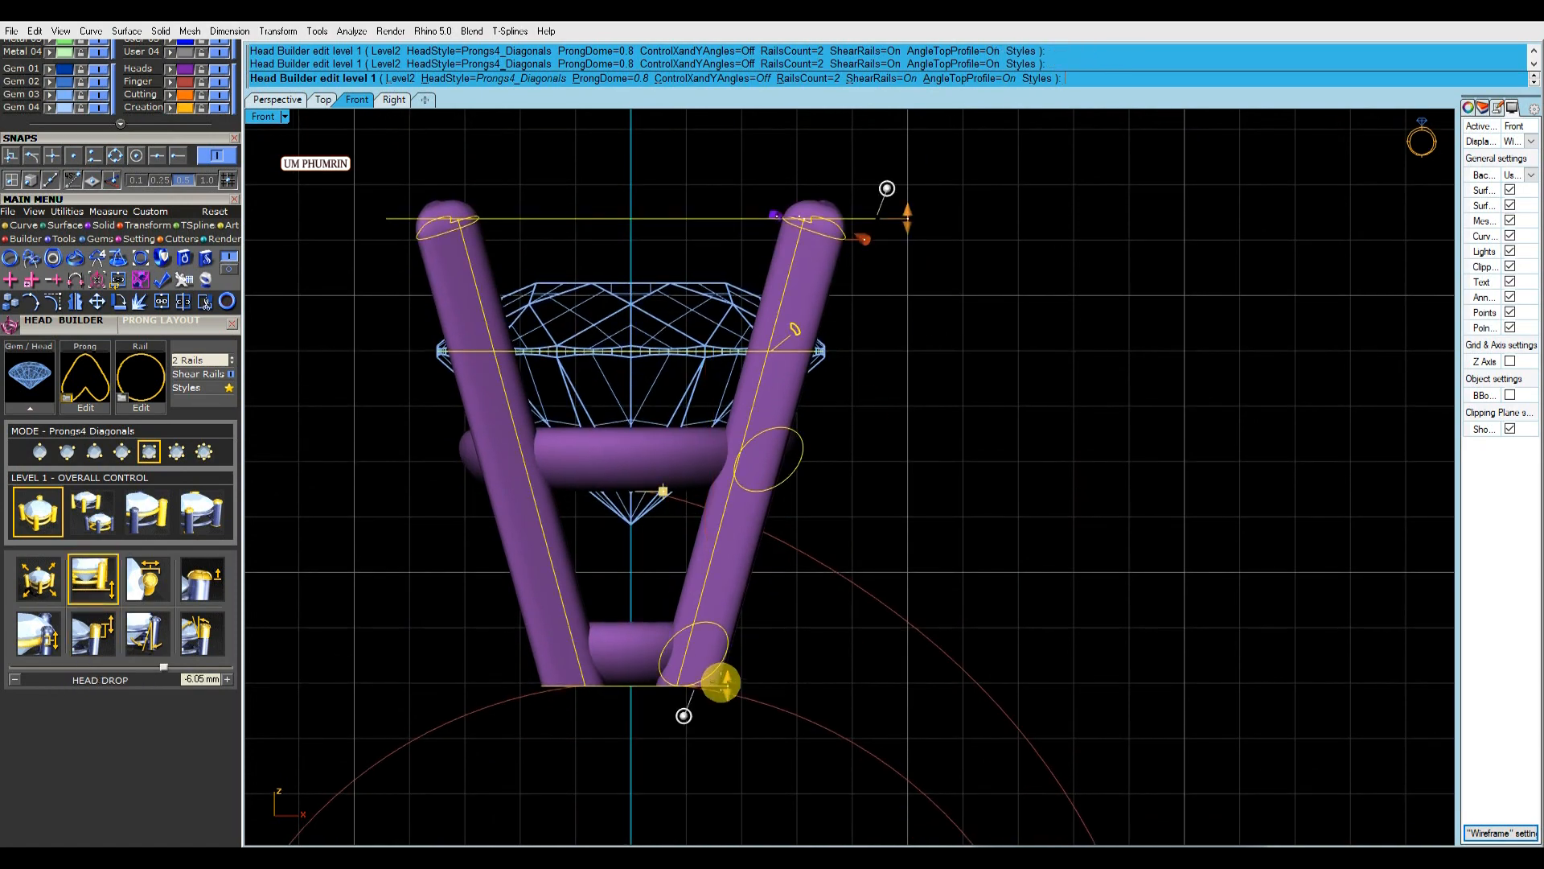
Try an angular gallery rail profile from the library on the head's two rails.
{"action": "scroll", "coordinate": [755, 523], "scroll_direction": "down", "scroll_amount": 5}
{"action": "left_click", "coordinate": [142, 379]}
{"action": "scroll", "coordinate": [506, 563], "scroll_direction": "up", "scroll_amount": 10}
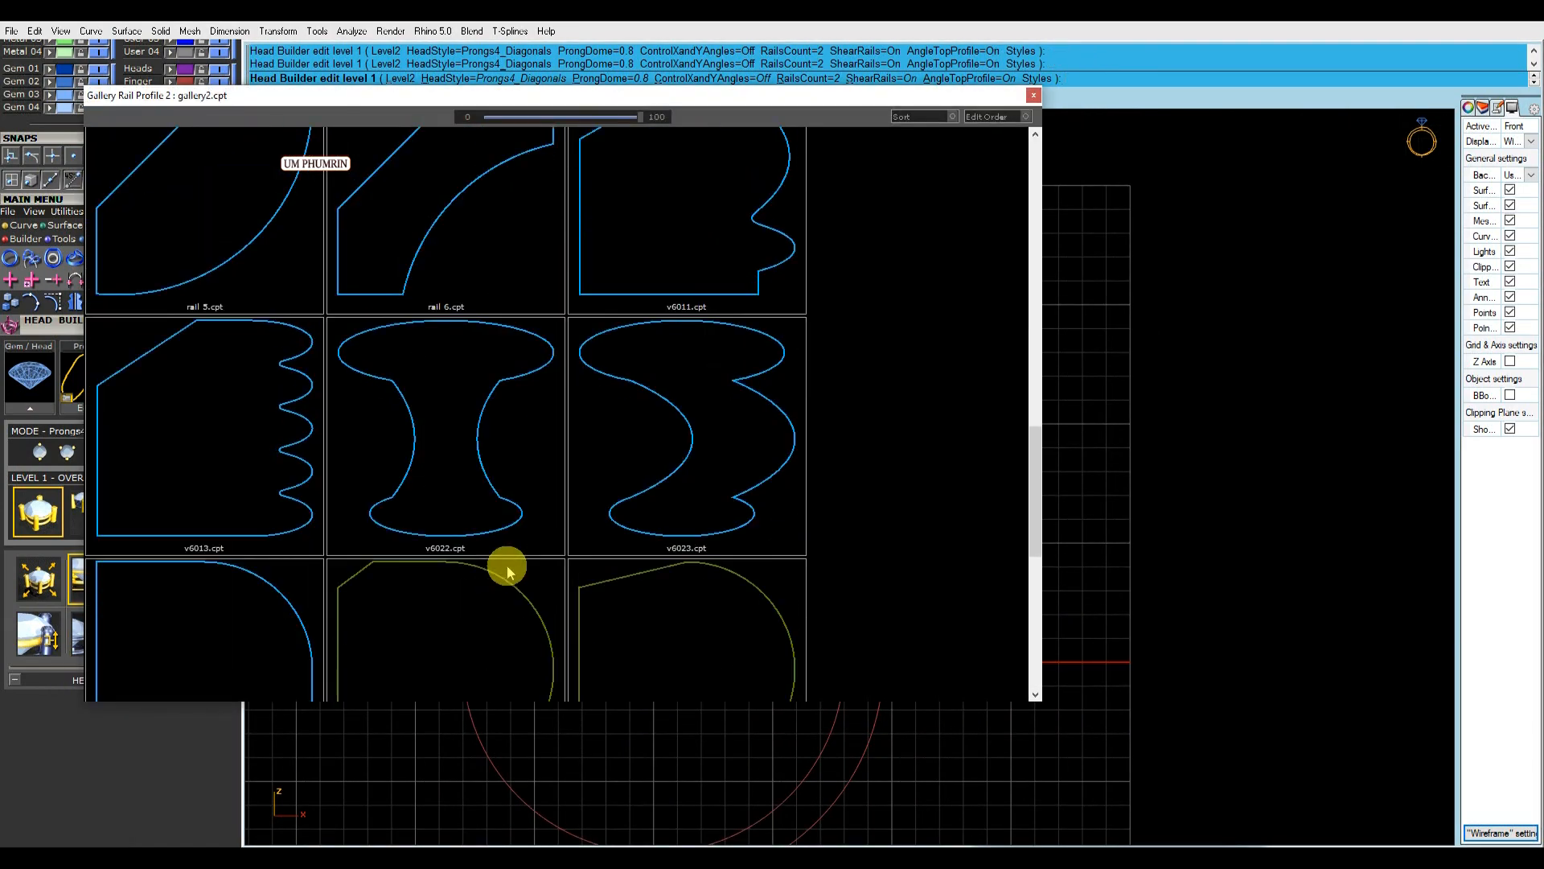
{"action": "left_click", "coordinate": [505, 554]}
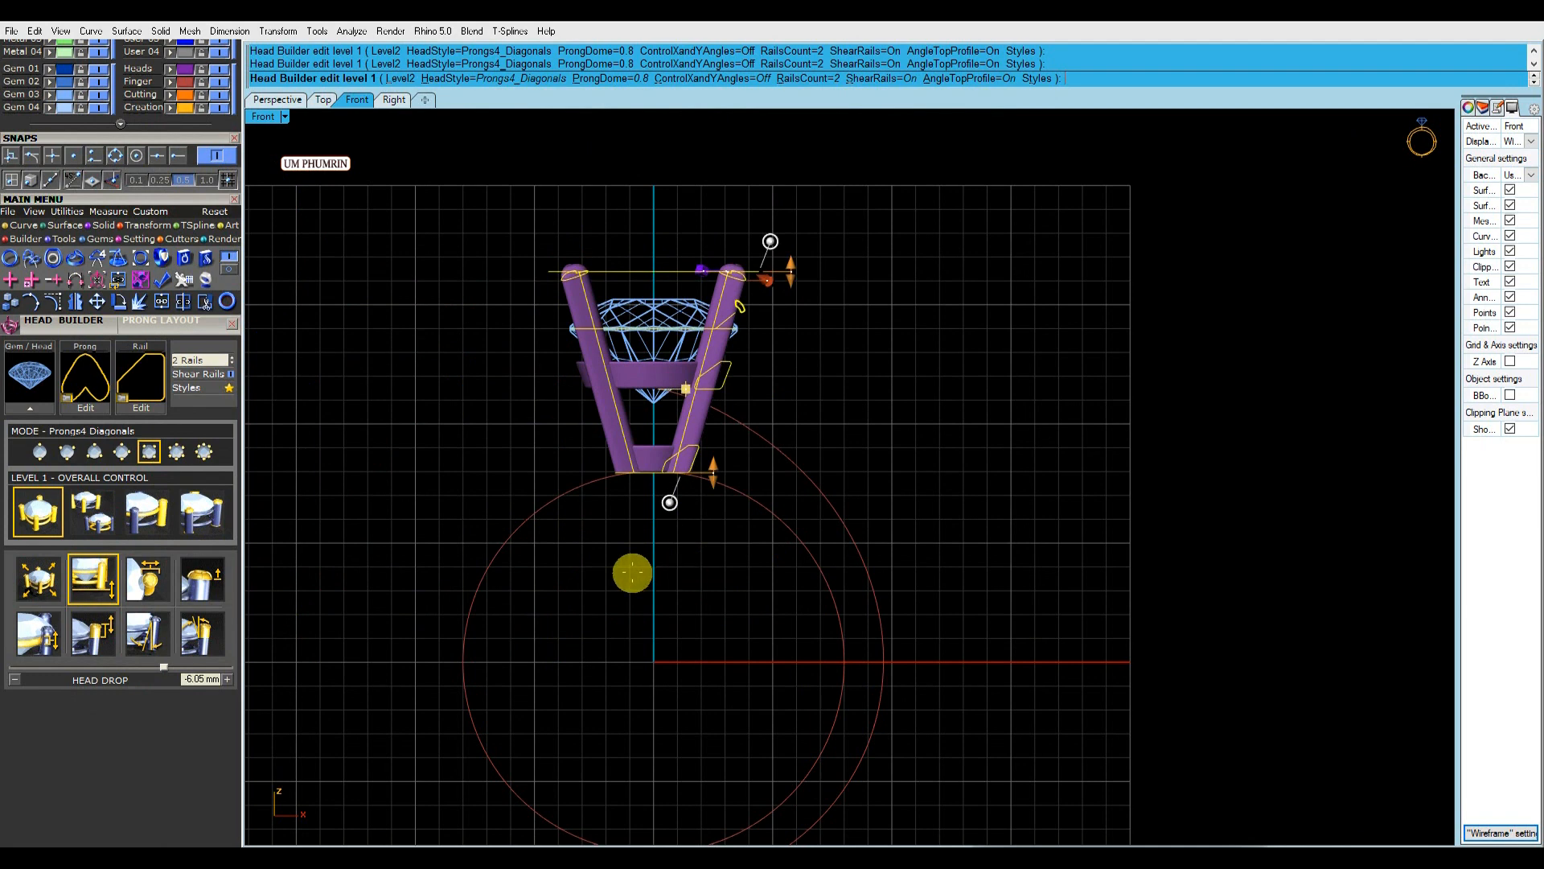
Change the head's rail profile to the one with a chamfered corner and a rounded outer side.
{"action": "left_click", "coordinate": [137, 374]}
{"action": "scroll", "coordinate": [631, 319], "scroll_direction": "down", "scroll_amount": 2}
{"action": "left_click", "coordinate": [284, 527]}
Set the head angle X to 20° and the top angle to -2.7°, and finish the four-prong head.
{"action": "scroll", "coordinate": [654, 469], "scroll_direction": "up", "scroll_amount": 4}
{"action": "scroll", "coordinate": [689, 536], "scroll_direction": "down", "scroll_amount": 2}
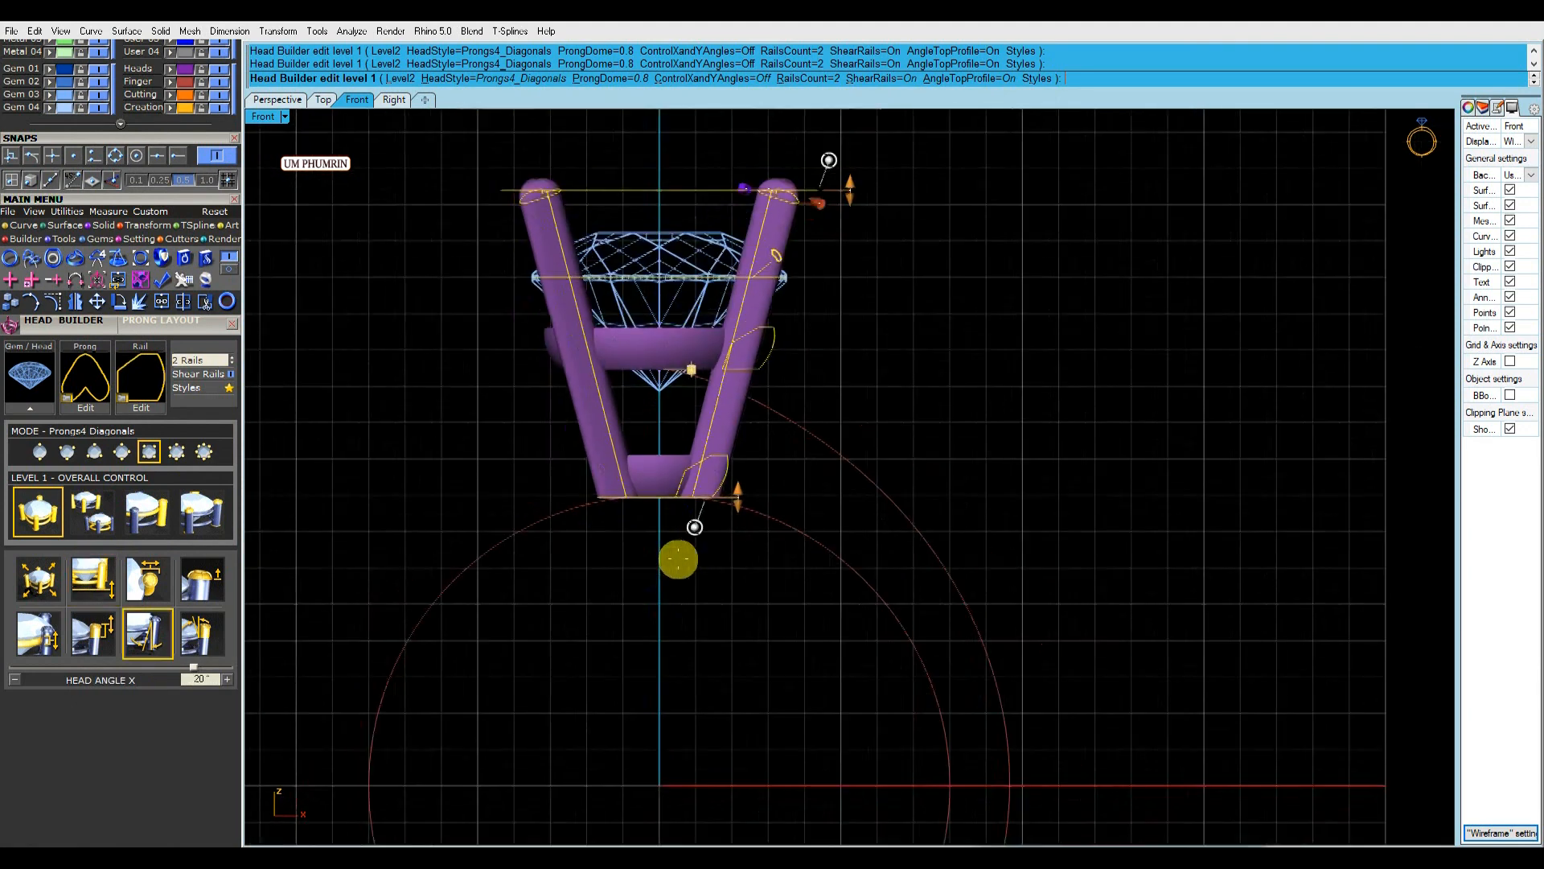
{"action": "right_click_drag", "start_coordinate": [687, 543], "coordinate": [660, 607]}
{"action": "left_click_drag", "start_coordinate": [800, 222], "coordinate": [796, 222]}
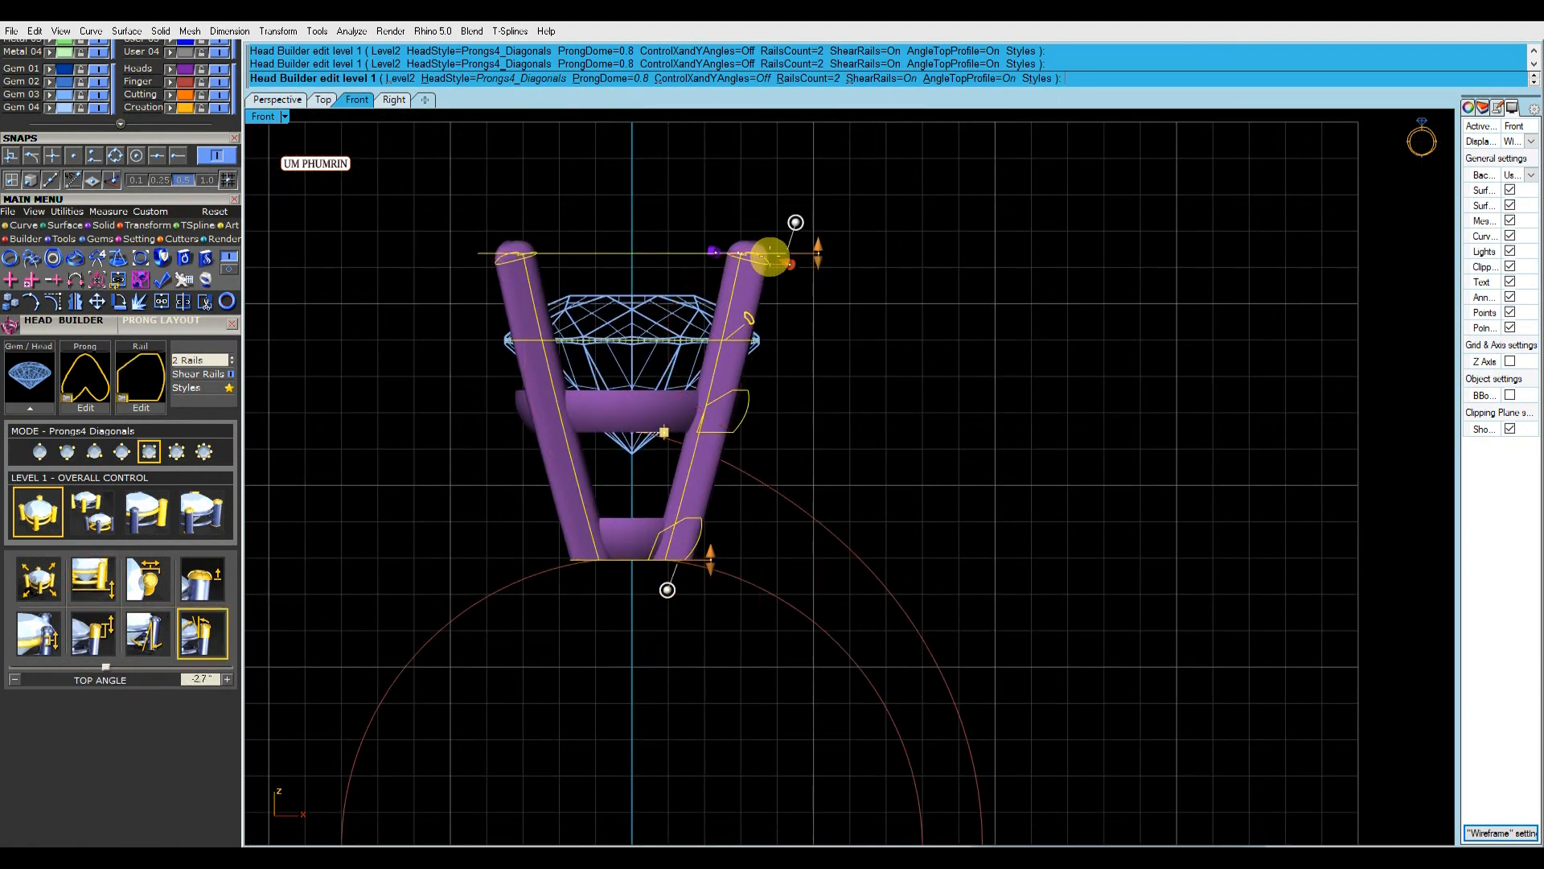
{"action": "right_click", "coordinate": [769, 256]}
Select the finished head and turn off its surface isocurves.
{"action": "scroll", "coordinate": [686, 245], "scroll_direction": "down", "scroll_amount": 8}
{"action": "right_click_drag", "start_coordinate": [837, 393], "coordinate": [762, 341]}
{"action": "left_click", "coordinate": [705, 362]}
{"action": "scroll", "coordinate": [701, 367], "scroll_direction": "up", "scroll_amount": 4}
{"action": "left_click", "coordinate": [634, 273]}
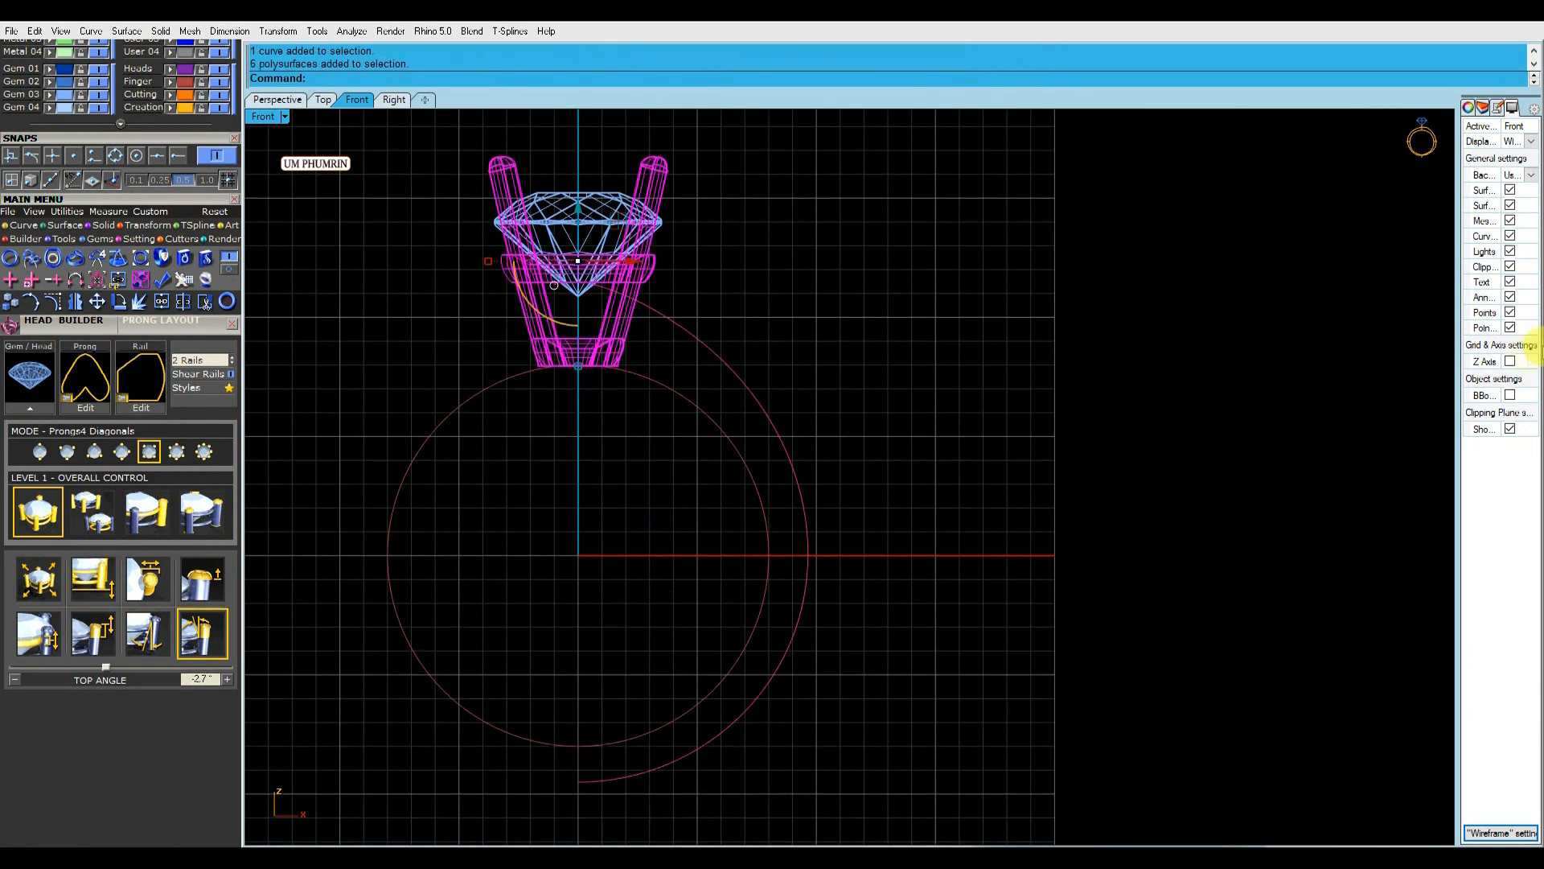
{"action": "left_click", "coordinate": [1469, 107]}
{"action": "left_click", "coordinate": [1509, 427]}
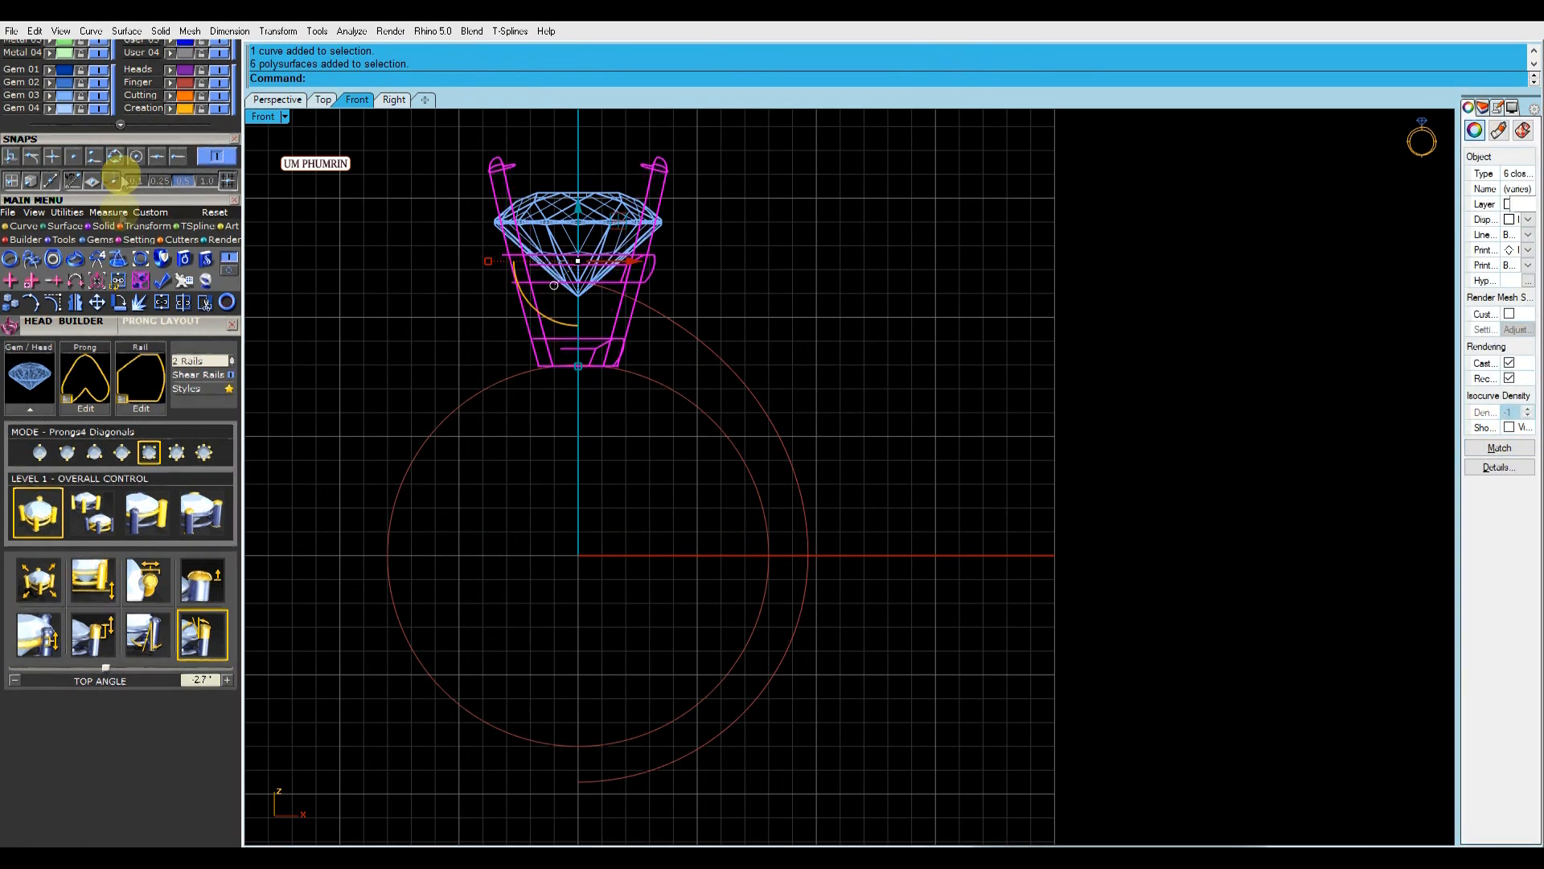
Put the head on the Metal 01 layer and set the Front view to shaded display.
{"action": "scroll", "coordinate": [121, 179], "scroll_direction": "up", "scroll_amount": 3}
{"action": "left_click", "coordinate": [49, 167]}
{"action": "left_click", "coordinate": [233, 477]}
{"action": "right_click_drag", "start_coordinate": [324, 387], "coordinate": [359, 405]}
{"action": "right_click", "coordinate": [274, 116]}
{"action": "left_click", "coordinate": [305, 68]}
{"action": "right_click_drag", "start_coordinate": [516, 294], "coordinate": [474, 296]}
Reopen the head in Head Builder from the Perspective view and increase the prong size.
{"action": "left_click", "coordinate": [283, 100]}
{"action": "right_click_drag", "start_coordinate": [673, 359], "coordinate": [672, 563]}
{"action": "scroll", "coordinate": [874, 460], "scroll_direction": "up", "scroll_amount": 4}
{"action": "left_click", "coordinate": [872, 458]}
{"action": "right_click", "coordinate": [871, 457]}
{"action": "left_click", "coordinate": [887, 444]}
{"action": "left_click", "coordinate": [233, 817]}
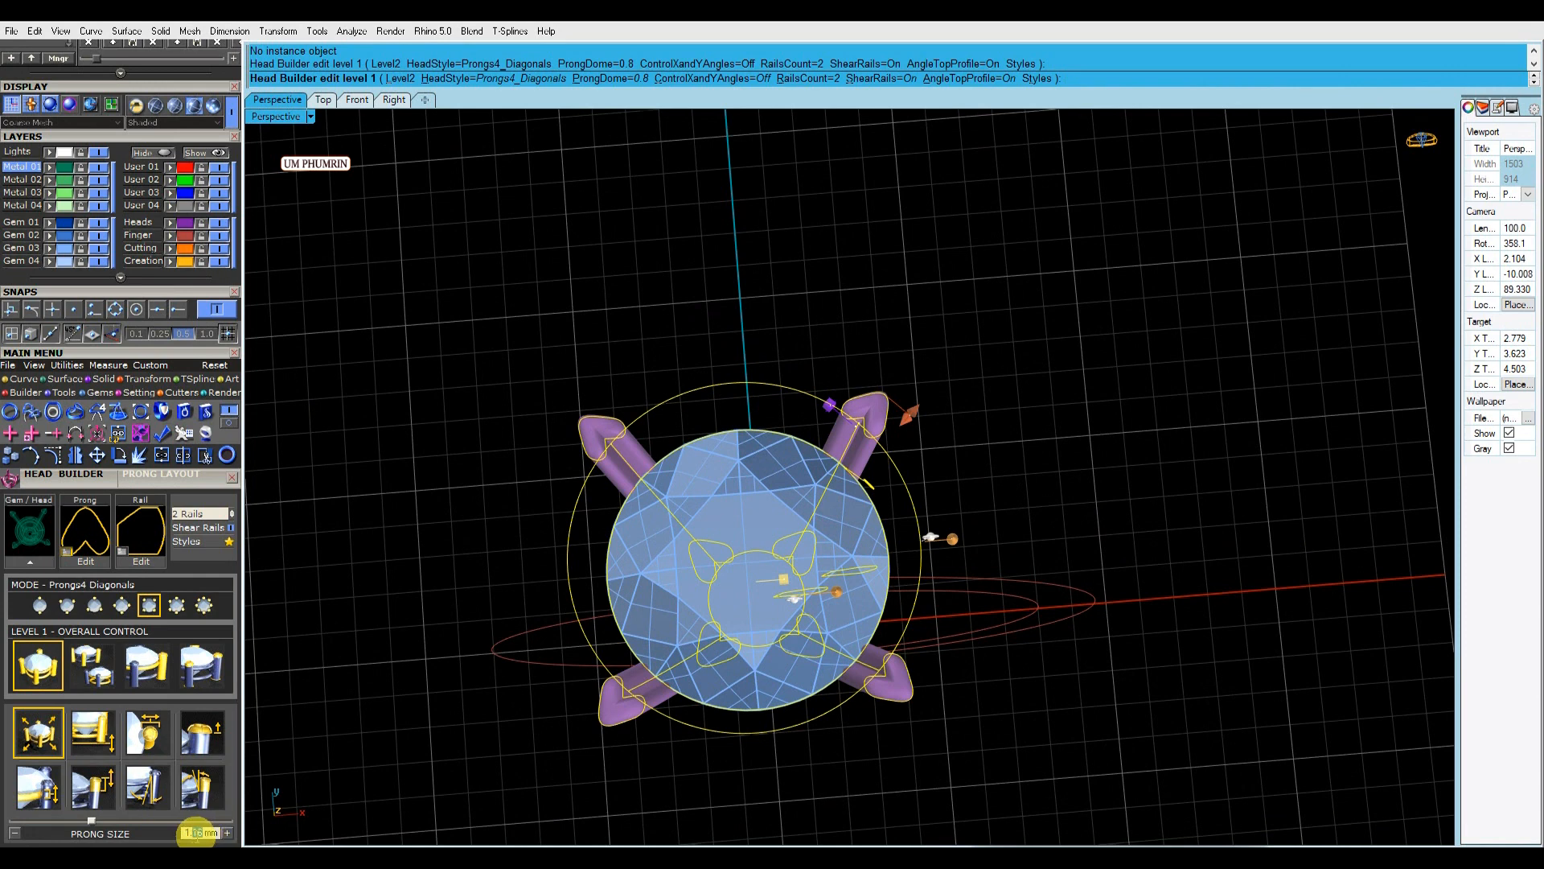
Set the prong nudge to 0.15 mm and finish editing the head.
{"action": "left_click", "coordinate": [154, 734]}
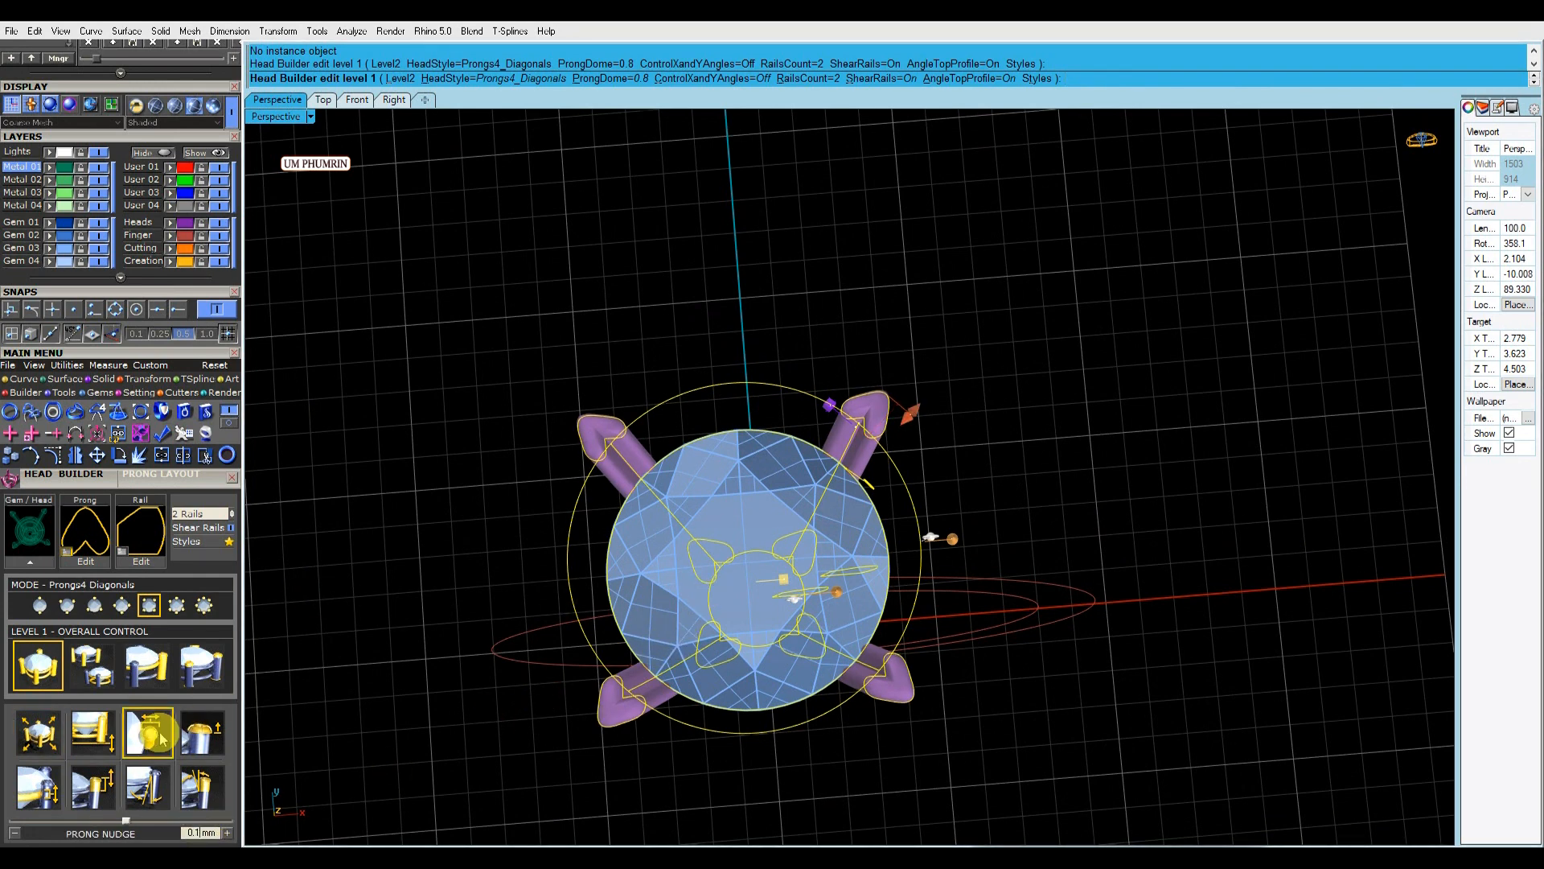
{"action": "key", "text": "Return"}
{"action": "right_click_drag", "start_coordinate": [847, 596], "coordinate": [834, 386]}
{"action": "right_click", "coordinate": [831, 345]}
Hide the isocurves of the updated head and return to the Front view.
{"action": "left_click", "coordinate": [831, 345]}
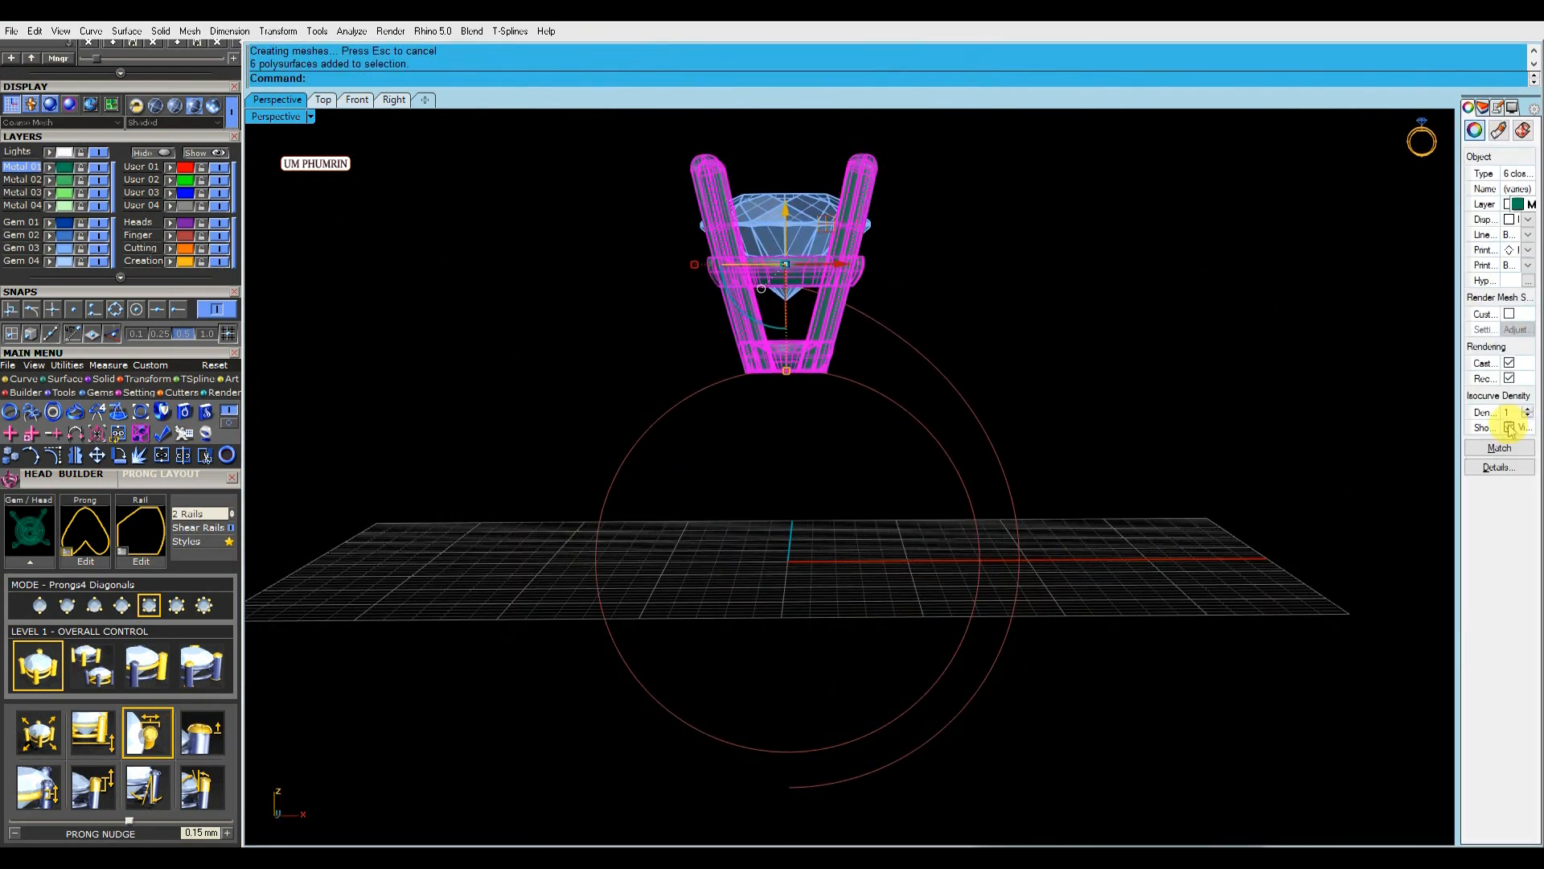
{"action": "left_click", "coordinate": [1080, 402]}
{"action": "left_click", "coordinate": [358, 99]}
{"action": "right_click_drag", "start_coordinate": [713, 440], "coordinate": [751, 436]}
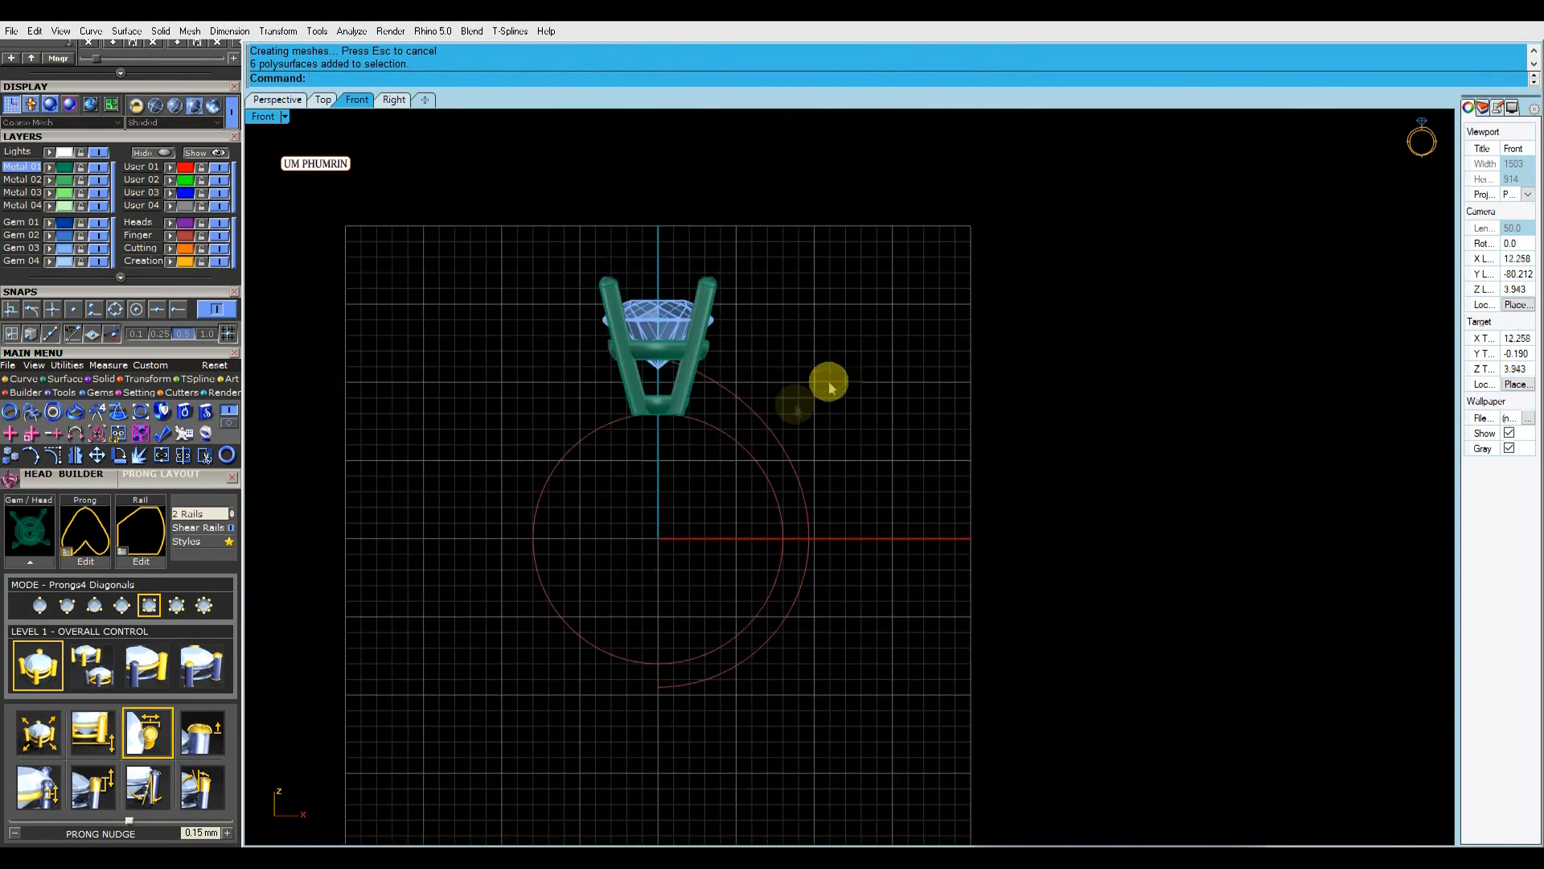
Offset the inner half rail curve with history and pull its upper control points up beside the head's base.
{"action": "left_click", "coordinate": [756, 440]}
{"action": "left_click", "coordinate": [54, 458]}
{"action": "scroll", "coordinate": [691, 366], "scroll_direction": "up", "scroll_amount": 4}
{"action": "left_click_drag", "start_coordinate": [462, 318], "coordinate": [696, 376]}
{"action": "scroll", "coordinate": [674, 353], "scroll_direction": "up", "scroll_amount": 8}
{"action": "left_click_drag", "start_coordinate": [358, 255], "coordinate": [662, 398]}
Move the shank curve's end point and hook peak point outward and down to begin a curl beside the prong.
{"action": "left_click", "coordinate": [537, 300]}
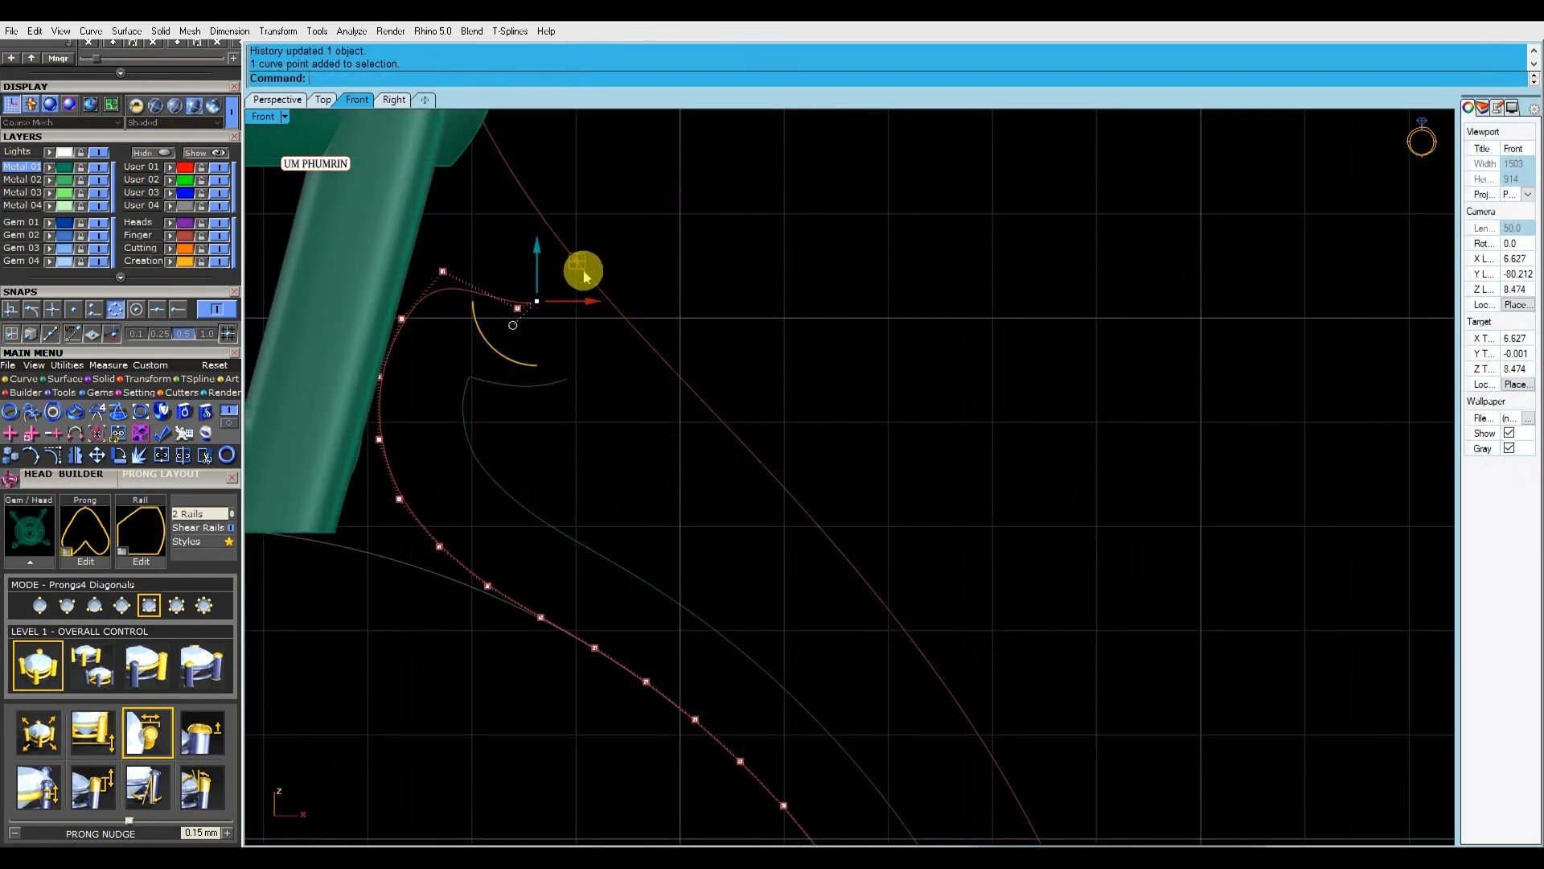
{"action": "left_click_drag", "start_coordinate": [578, 262], "coordinate": [614, 325]}
{"action": "left_click", "coordinate": [442, 271]}
{"action": "left_click_drag", "start_coordinate": [482, 231], "coordinate": [528, 258]}
{"action": "left_click", "coordinate": [573, 363]}
{"action": "left_click_drag", "start_coordinate": [619, 324], "coordinate": [642, 374]}
Shift the control points along the top of the hook to round its arch.
{"action": "left_click", "coordinate": [517, 308]}
{"action": "mouse_move", "coordinate": [558, 268]}
{"action": "left_mouse_down"}
{"action": "mouse_move", "coordinate": [606, 310]}
{"action": "mouse_move", "coordinate": [554, 269]}
{"action": "left_mouse_up"}
{"action": "left_click", "coordinate": [759, 327]}
{"action": "left_click", "coordinate": [487, 298]}
{"action": "left_click", "coordinate": [741, 276]}
{"action": "left_click", "coordinate": [401, 319]}
{"action": "left_click_drag", "start_coordinate": [448, 283], "coordinate": [477, 275]}
{"action": "left_click", "coordinate": [538, 276]}
Move the hook's last control points down and inward so the curve end curls into a scroll.
{"action": "scroll", "coordinate": [493, 385], "scroll_direction": "down", "scroll_amount": 6}
{"action": "right_click_drag", "start_coordinate": [490, 389], "coordinate": [489, 405]}
{"action": "scroll", "coordinate": [503, 400], "scroll_direction": "up", "scroll_amount": 6}
{"action": "left_click", "coordinate": [579, 437]}
{"action": "left_click_drag", "start_coordinate": [619, 397], "coordinate": [599, 425]}
{"action": "left_click", "coordinate": [550, 374]}
{"action": "left_click_drag", "start_coordinate": [589, 335], "coordinate": [619, 358]}
{"action": "left_click", "coordinate": [497, 334]}
{"action": "left_click", "coordinate": [720, 336]}
{"action": "scroll", "coordinate": [526, 499], "scroll_direction": "down", "scroll_amount": 4}
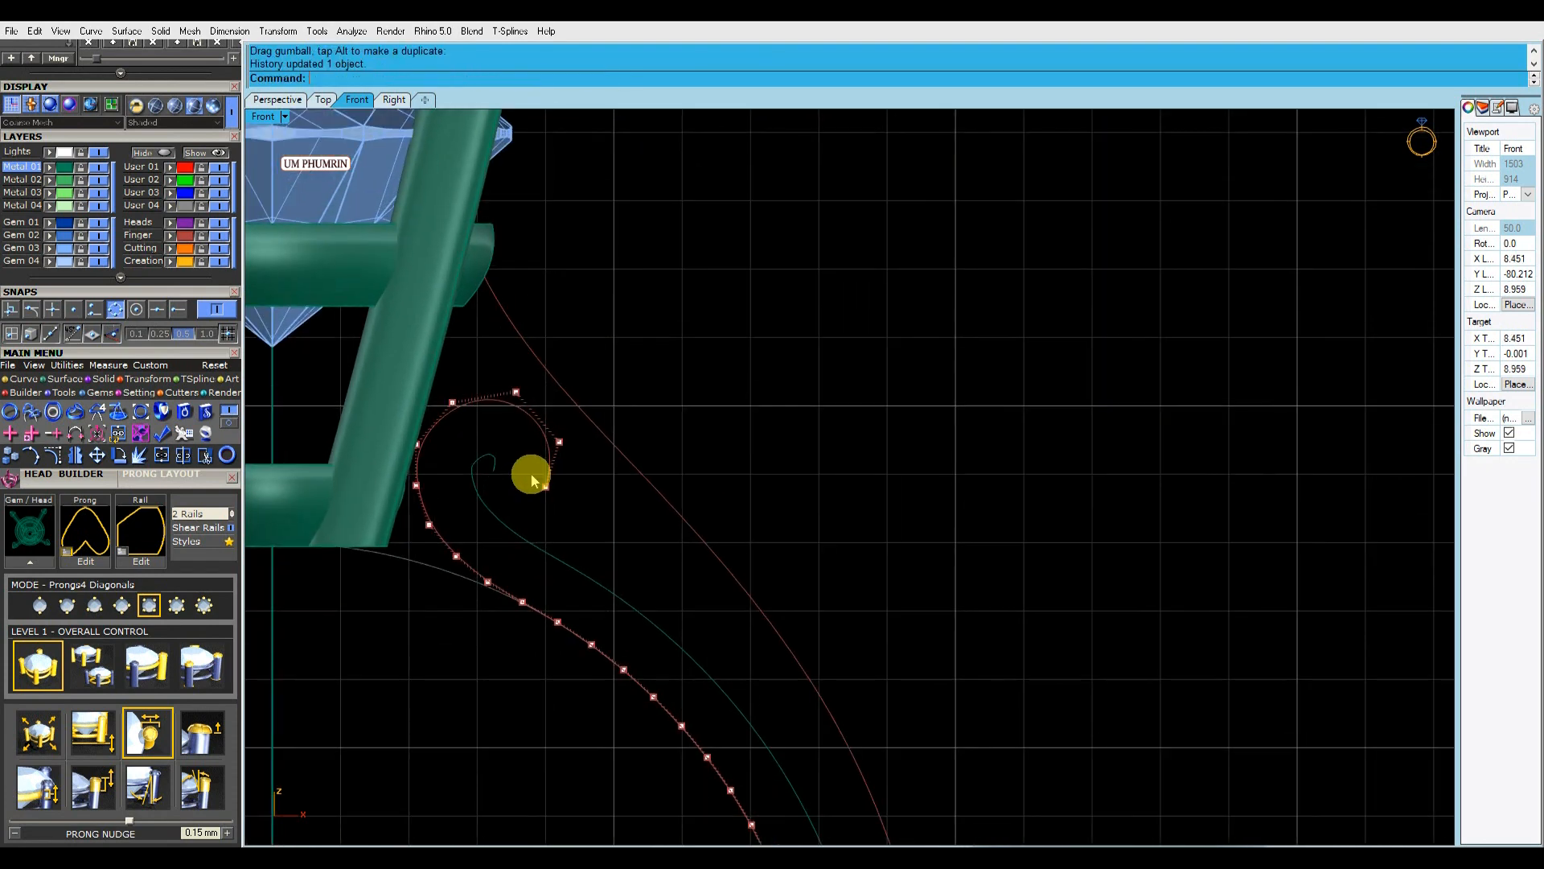
Move the scroll's tip and outer control points further out to widen the curl.
{"action": "scroll", "coordinate": [534, 476], "scroll_direction": "down", "scroll_amount": 6}
{"action": "right_click_drag", "start_coordinate": [534, 476], "coordinate": [493, 500]}
{"action": "scroll", "coordinate": [489, 498], "scroll_direction": "up", "scroll_amount": 8}
{"action": "scroll", "coordinate": [469, 485], "scroll_direction": "up", "scroll_amount": 4}
{"action": "left_click_drag", "start_coordinate": [469, 486], "coordinate": [563, 552]}
{"action": "left_click_drag", "start_coordinate": [553, 480], "coordinate": [583, 517]}
{"action": "left_click", "coordinate": [536, 434]}
{"action": "left_click_drag", "start_coordinate": [577, 394], "coordinate": [612, 425]}
{"action": "left_click", "coordinate": [454, 341]}
{"action": "left_click_drag", "start_coordinate": [496, 300], "coordinate": [532, 300]}
{"action": "left_click", "coordinate": [765, 362]}
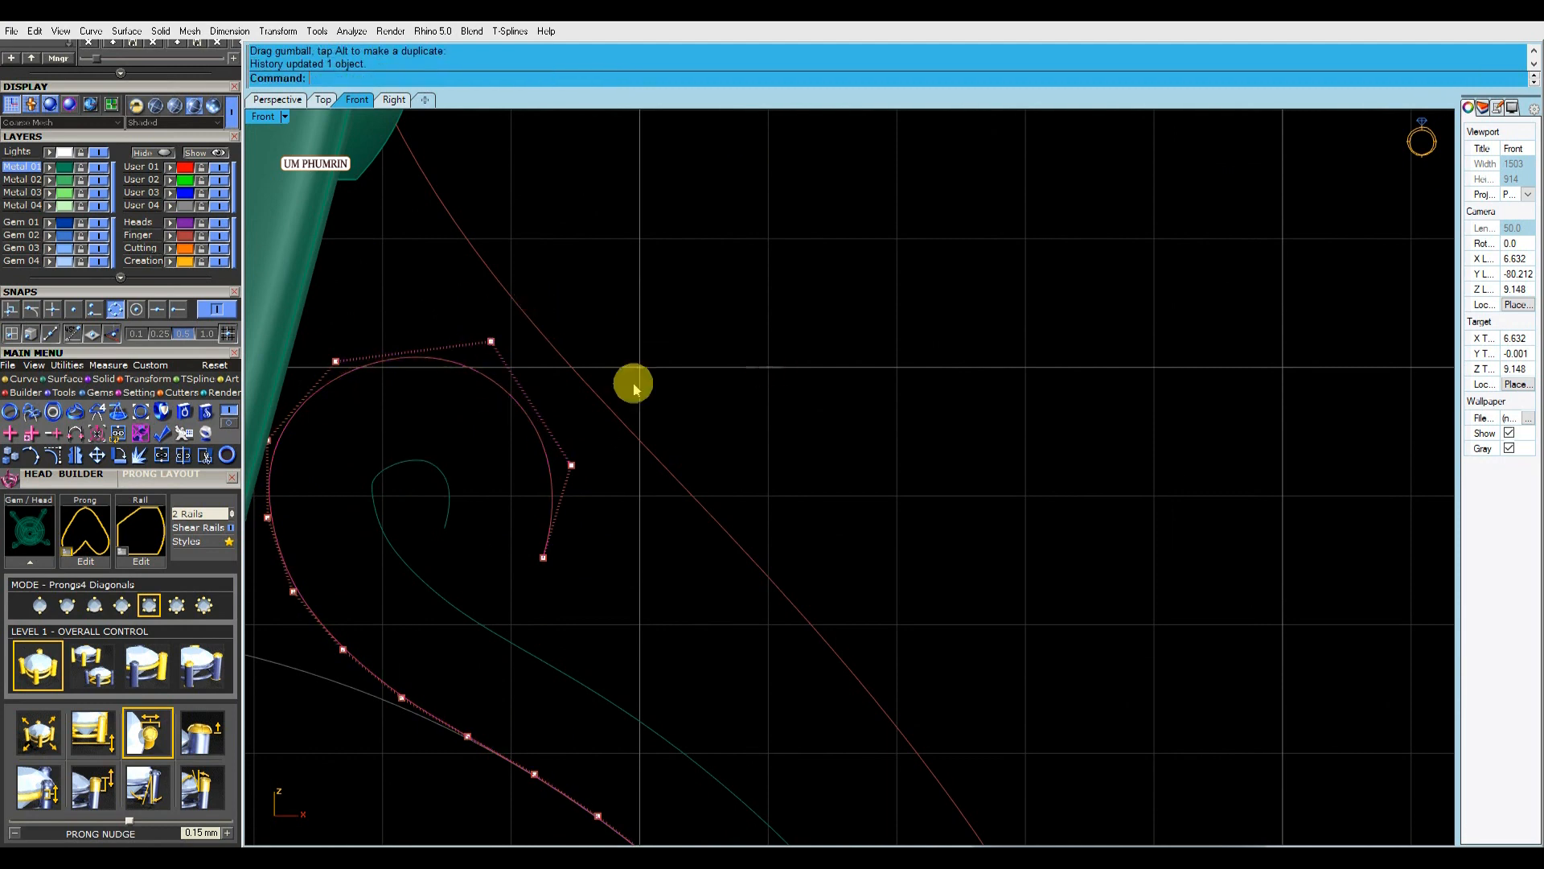
Deselect the head and switch the Front view to X-Ray display.
{"action": "right_click_drag", "start_coordinate": [317, 437], "coordinate": [396, 434]}
{"action": "left_click", "coordinate": [349, 443]}
{"action": "left_click", "coordinate": [352, 439]}
{"action": "key", "text": "Escape"}
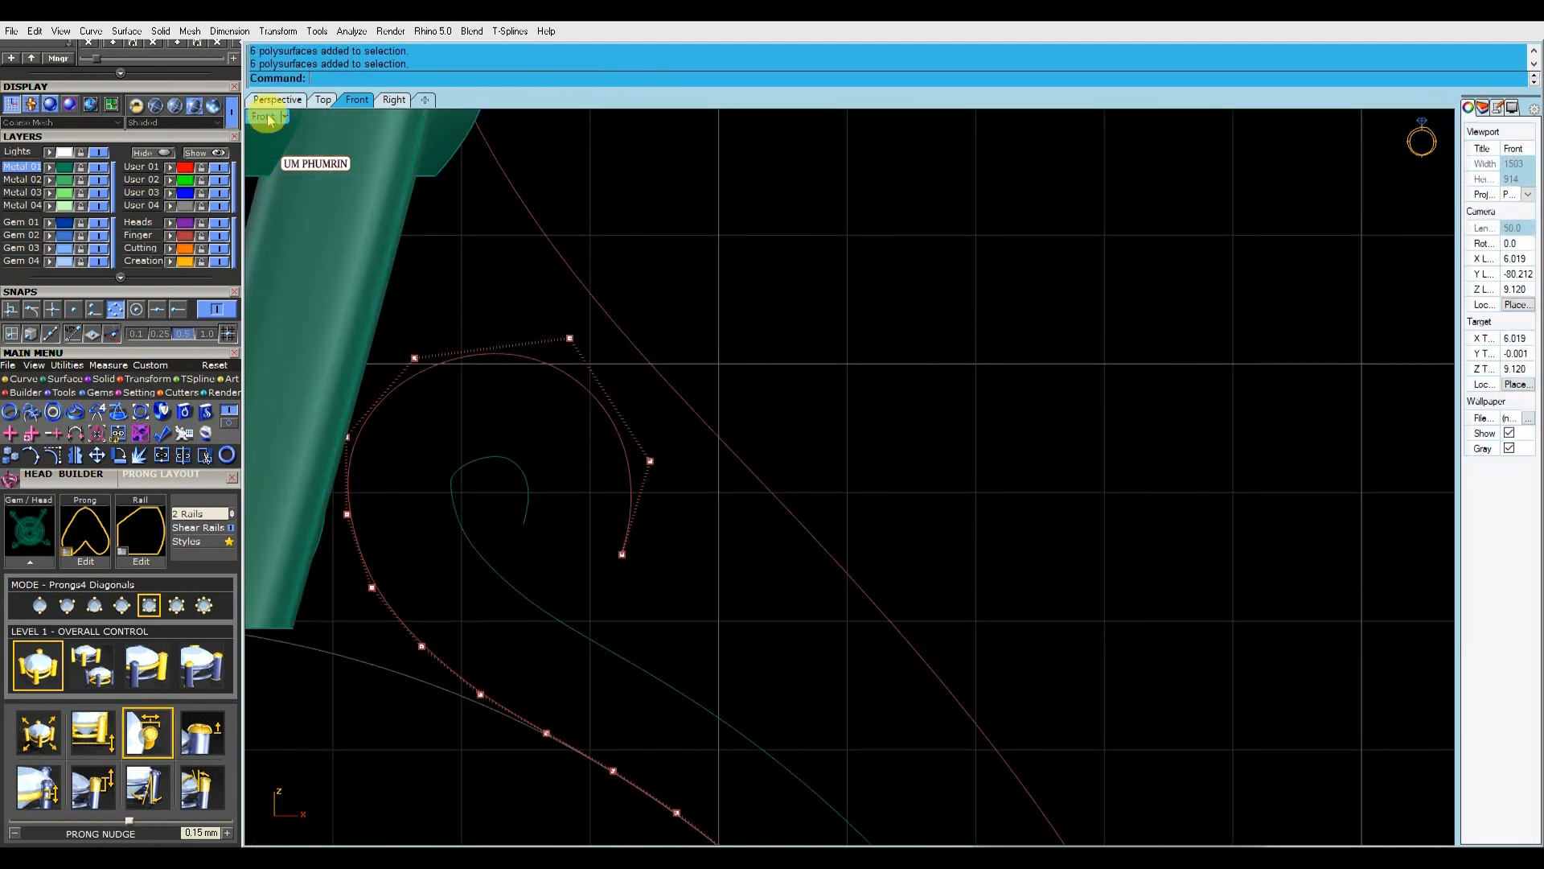
{"action": "left_click", "coordinate": [285, 117]}
{"action": "left_click", "coordinate": [322, 222]}
Adjust the control points on the scroll's upper side nearest the prong to smooth the curl.
{"action": "left_click_drag", "start_coordinate": [399, 394], "coordinate": [399, 394]}
{"action": "left_click", "coordinate": [527, 414]}
{"action": "right_click_drag", "start_coordinate": [438, 366], "coordinate": [431, 409]}
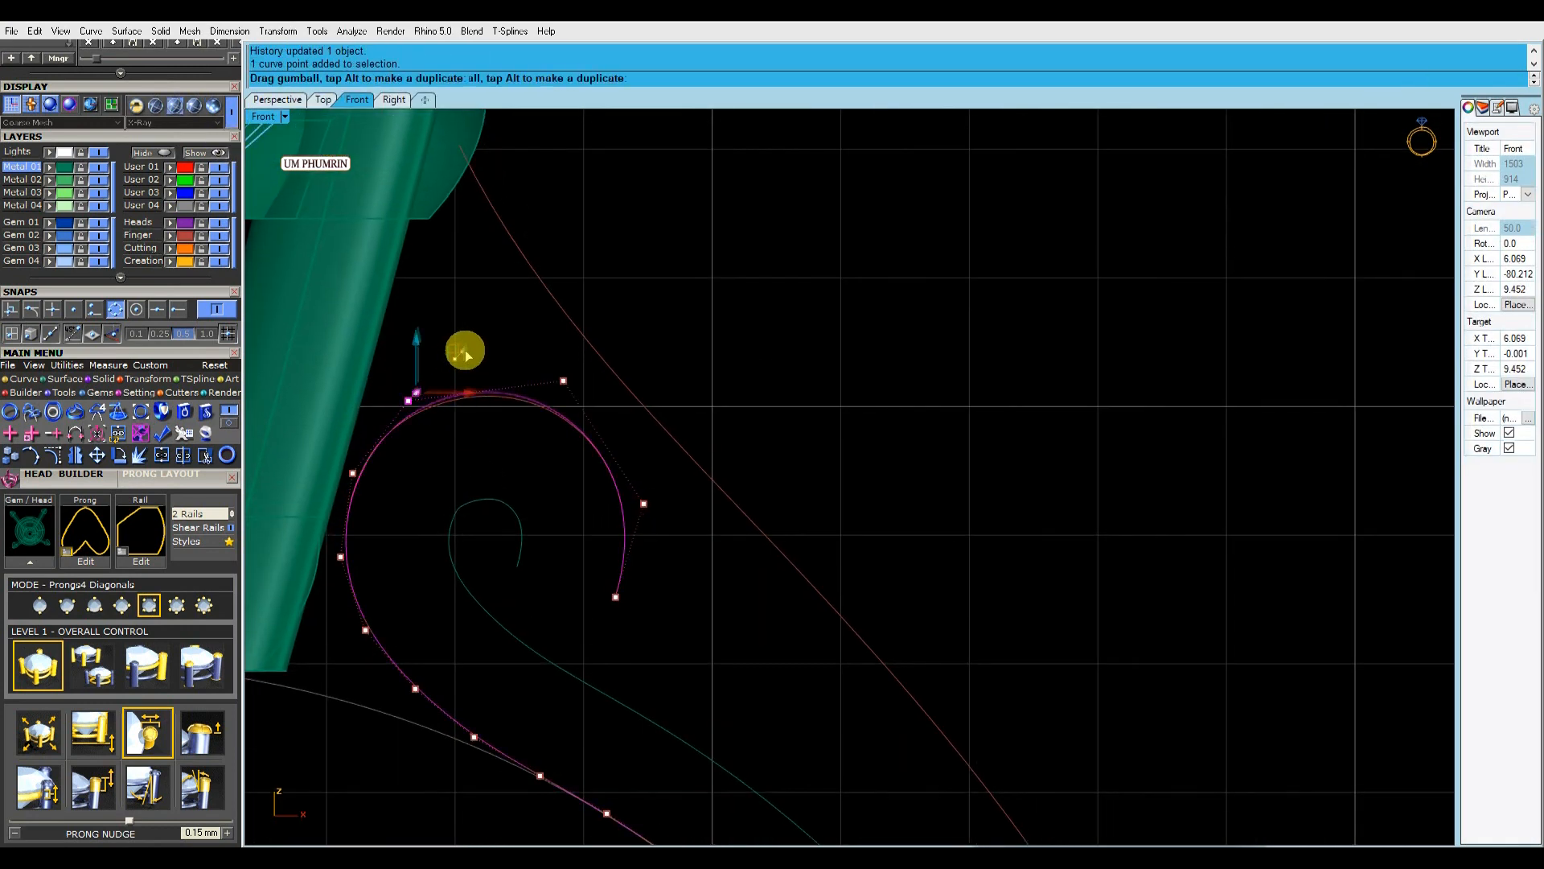
{"action": "left_click_drag", "start_coordinate": [465, 355], "coordinate": [475, 355]}
{"action": "scroll", "coordinate": [522, 342], "scroll_direction": "down", "scroll_amount": 4}
{"action": "right_click_drag", "start_coordinate": [531, 359], "coordinate": [536, 392]}
Turn off the control points and rebuild the scroll-ended shank curve.
{"action": "key", "text": "Escape"}
{"action": "left_click", "coordinate": [524, 410]}
{"action": "right_click", "coordinate": [524, 411]}
{"action": "key", "text": "Return"}
{"action": "scroll", "coordinate": [541, 451], "scroll_direction": "down", "scroll_amount": 2}
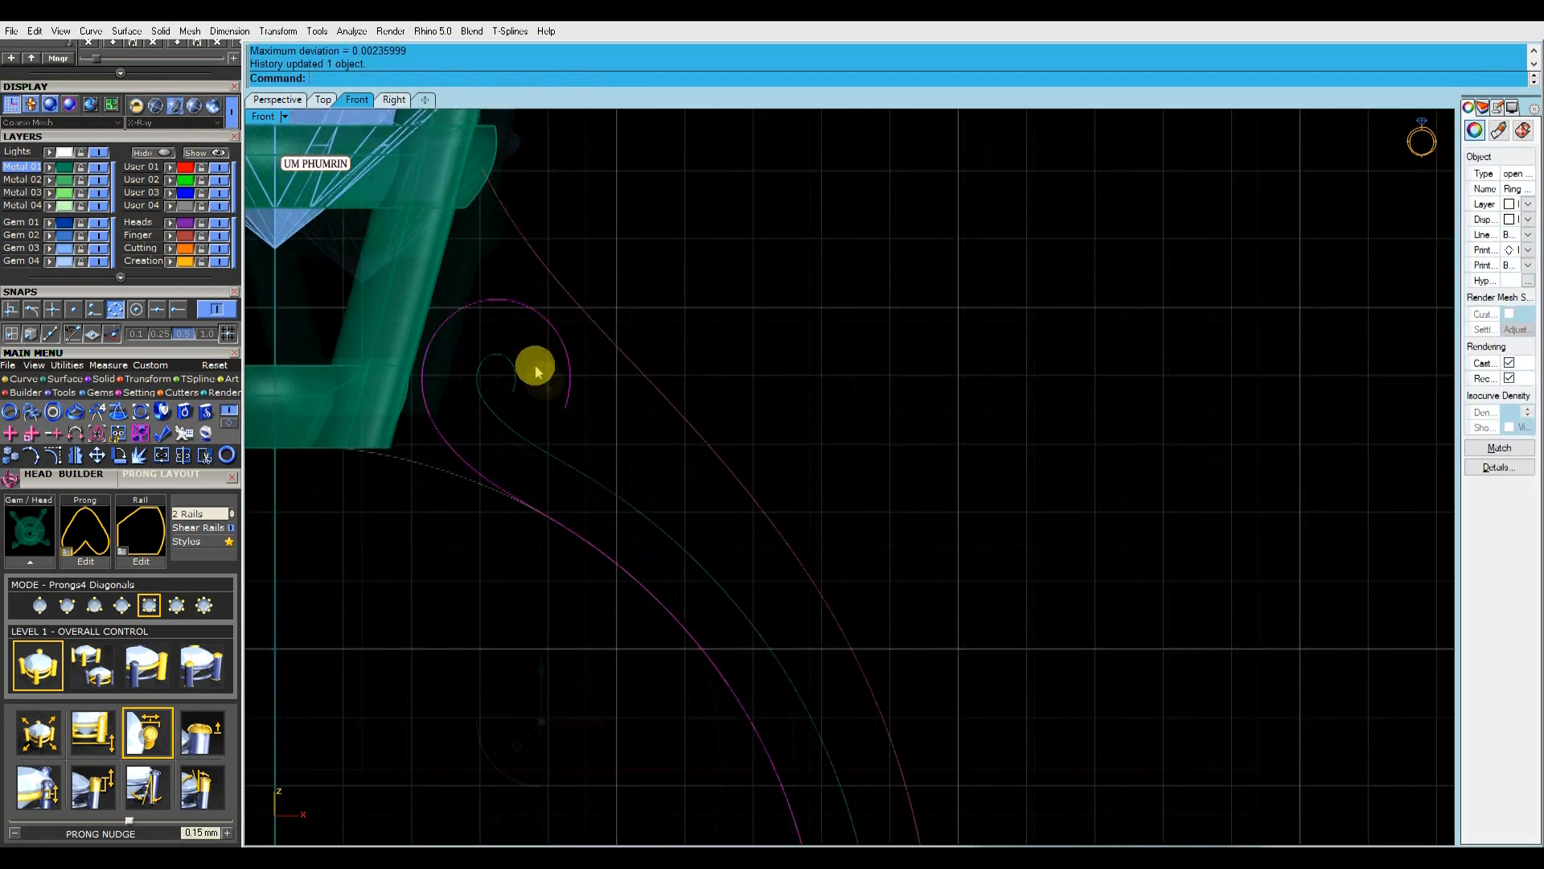
{"action": "scroll", "coordinate": [537, 370], "scroll_direction": "down", "scroll_amount": 4}
Show the scroll curve's control points and move the points at the curl's open tip outward.
{"action": "left_click", "coordinate": [141, 456]}
{"action": "scroll", "coordinate": [541, 366], "scroll_direction": "up", "scroll_amount": 10}
{"action": "left_click", "coordinate": [565, 406]}
{"action": "scroll", "coordinate": [586, 402], "scroll_direction": "up", "scroll_amount": 4}
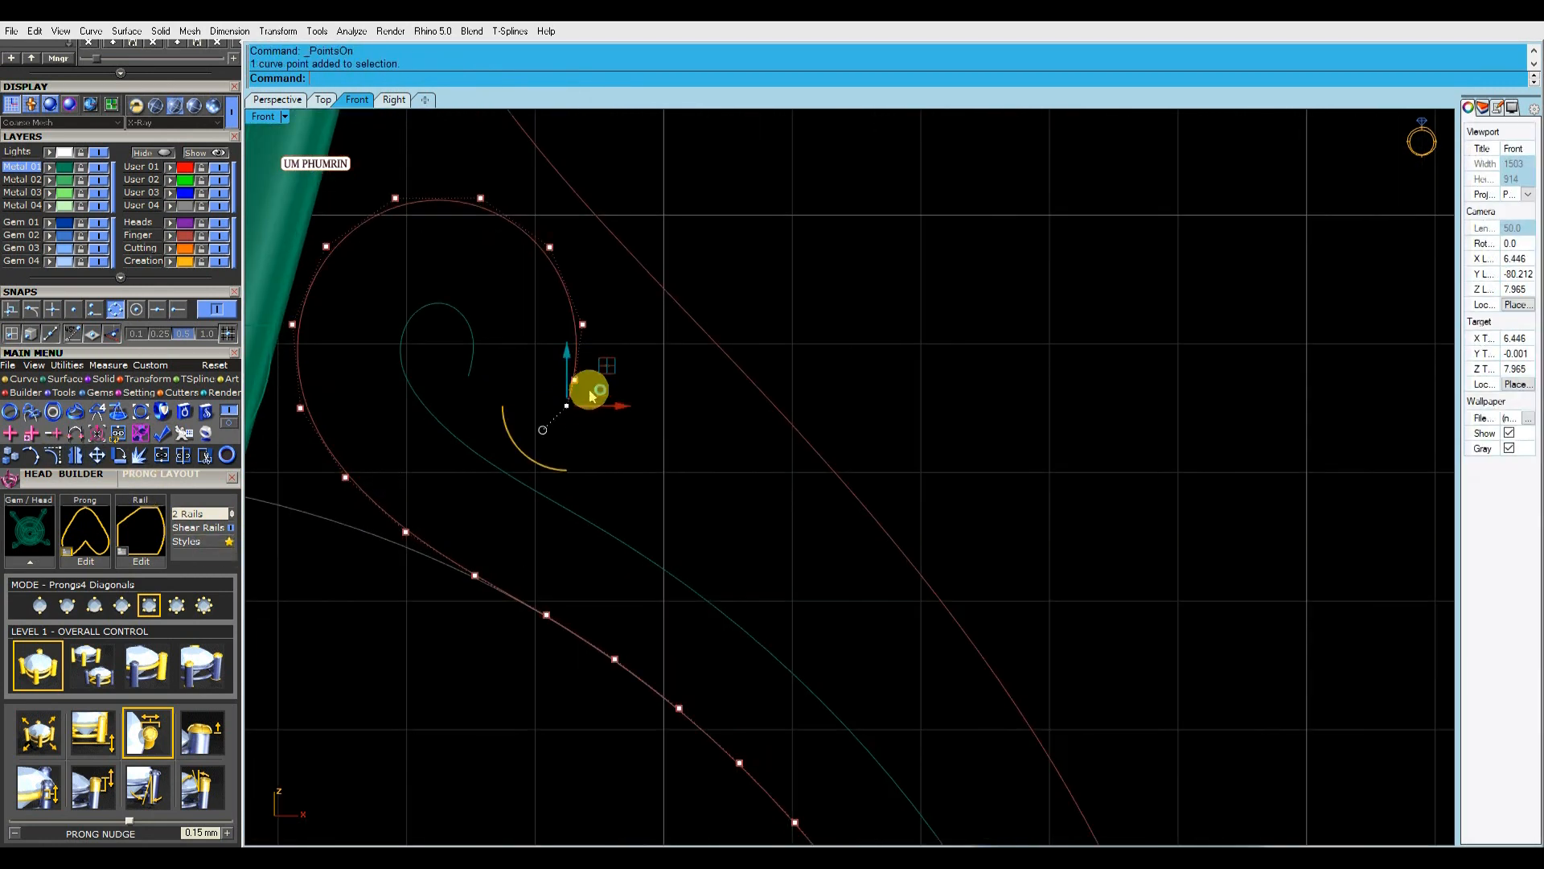
{"action": "left_click_drag", "start_coordinate": [602, 365], "coordinate": [644, 422]}
{"action": "left_click_drag", "start_coordinate": [610, 362], "coordinate": [611, 362]}
{"action": "right_click_drag", "start_coordinate": [623, 357], "coordinate": [630, 398]}
{"action": "left_click_drag", "start_coordinate": [573, 335], "coordinate": [639, 352]}
{"action": "right_click_drag", "start_coordinate": [648, 351], "coordinate": [665, 399]}
Adjust the control points along the curl's outer side to round its shape.
{"action": "left_click", "coordinate": [566, 303]}
{"action": "left_click_drag", "start_coordinate": [607, 304], "coordinate": [614, 304]}
{"action": "mouse_move", "coordinate": [510, 275]}
{"action": "left_mouse_down"}
{"action": "mouse_move", "coordinate": [537, 240]}
{"action": "mouse_move", "coordinate": [532, 259]}
{"action": "left_mouse_up"}
{"action": "scroll", "coordinate": [531, 360], "scroll_direction": "down", "scroll_amount": 4}
{"action": "left_click", "coordinate": [582, 386]}
{"action": "scroll", "coordinate": [619, 394], "scroll_direction": "up", "scroll_amount": 2}
{"action": "right_click_drag", "start_coordinate": [623, 390], "coordinate": [587, 386]}
{"action": "scroll", "coordinate": [586, 383], "scroll_direction": "up", "scroll_amount": 2}
{"action": "left_click_drag", "start_coordinate": [585, 379], "coordinate": [585, 387]}
Fine-tune the control points on the curl's upper side, including the one nearest the prong.
{"action": "left_click", "coordinate": [491, 283]}
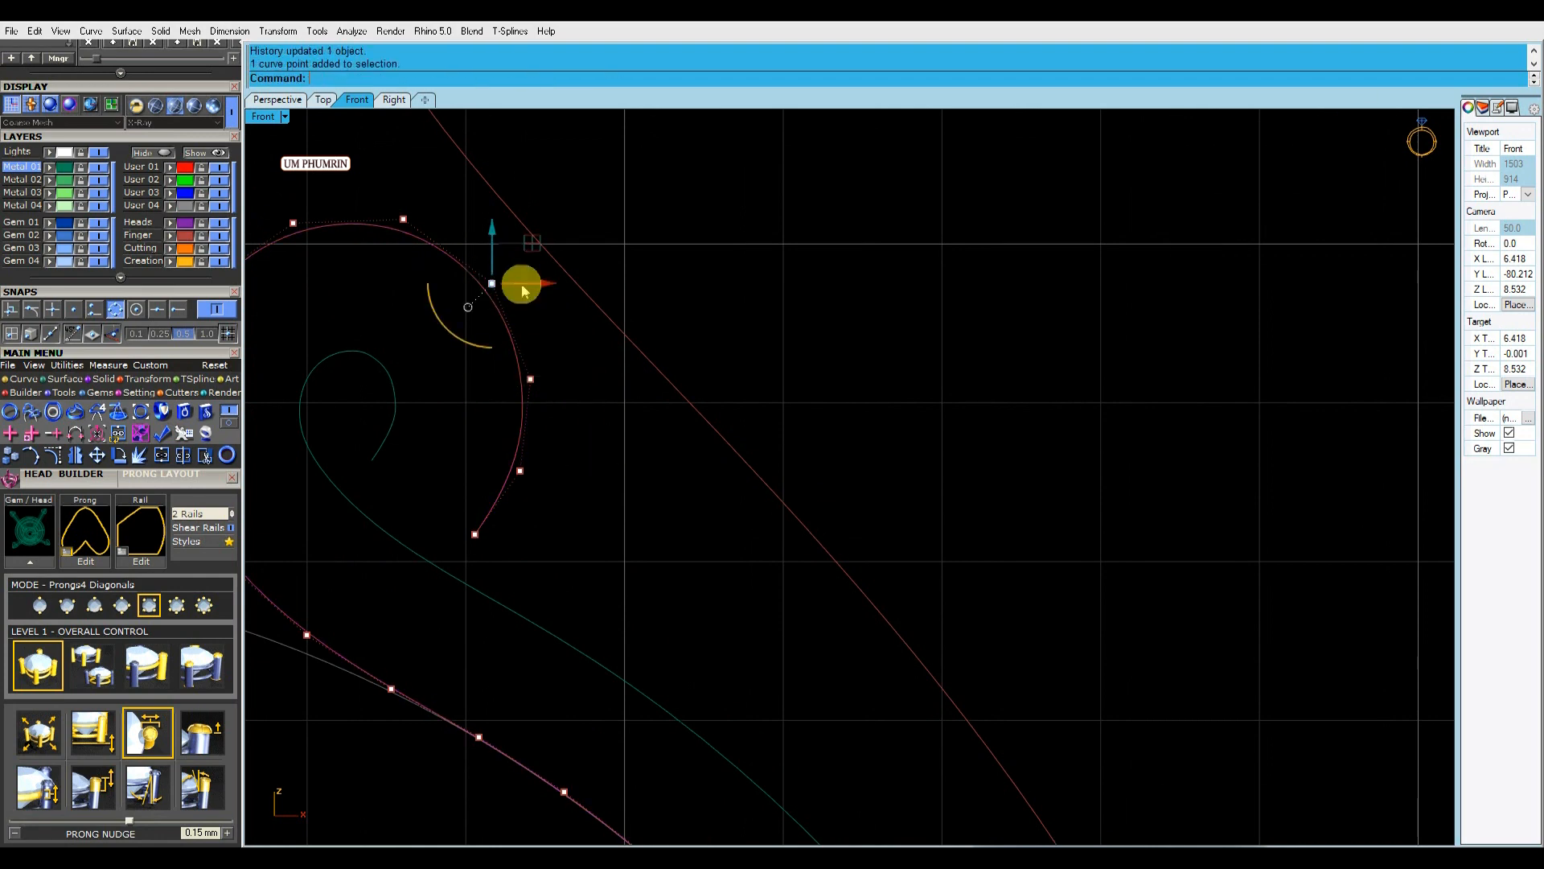
{"action": "left_click_drag", "start_coordinate": [505, 229], "coordinate": [504, 226]}
{"action": "left_click", "coordinate": [613, 317]}
{"action": "scroll", "coordinate": [612, 317], "scroll_direction": "down", "scroll_amount": 6}
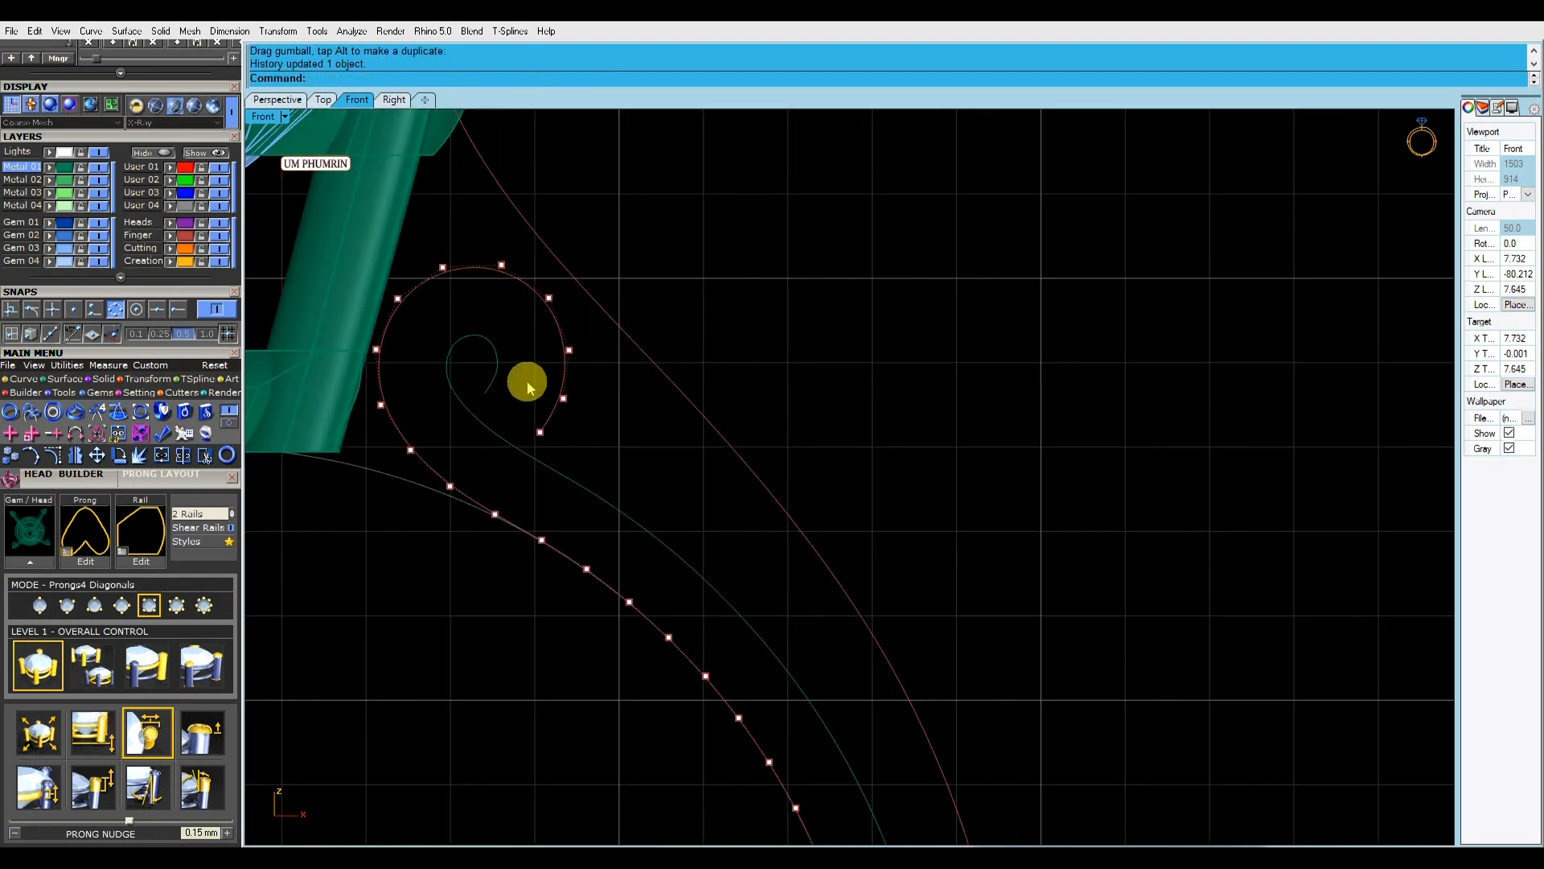
{"action": "scroll", "coordinate": [515, 362], "scroll_direction": "down", "scroll_amount": 1}
{"action": "scroll", "coordinate": [455, 242], "scroll_direction": "up", "scroll_amount": 4}
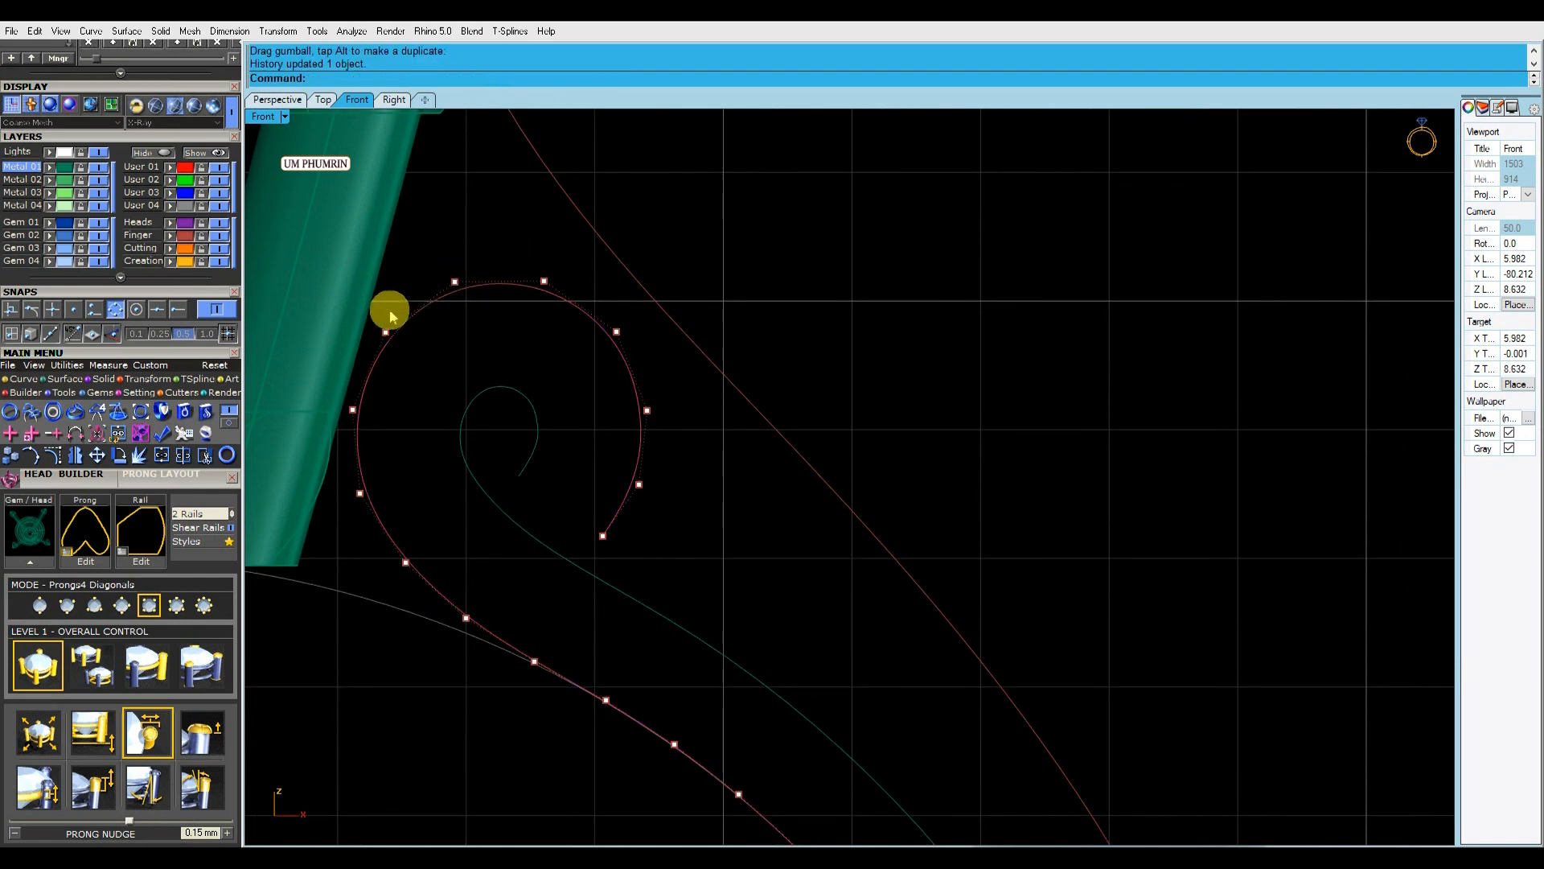
{"action": "left_click_drag", "start_coordinate": [390, 276], "coordinate": [391, 276]}
{"action": "scroll", "coordinate": [458, 287], "scroll_direction": "down", "scroll_amount": 4}
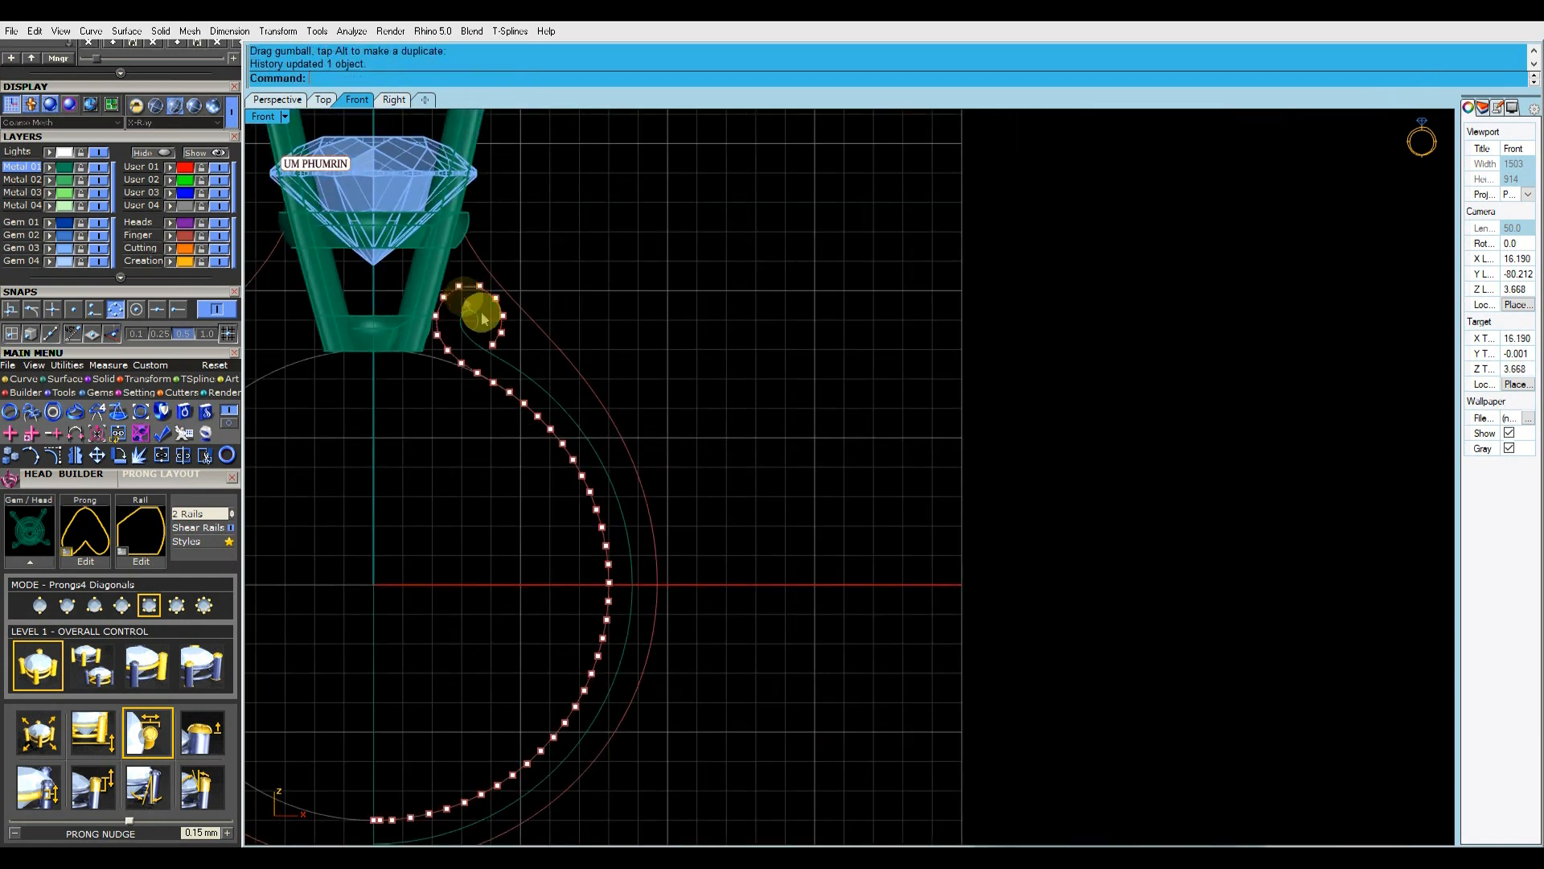
{"action": "scroll", "coordinate": [539, 358], "scroll_direction": "down", "scroll_amount": 4}
{"action": "right_click_drag", "start_coordinate": [539, 359], "coordinate": [598, 377]}
{"action": "left_click", "coordinate": [610, 363]}
{"action": "left_click", "coordinate": [704, 362]}
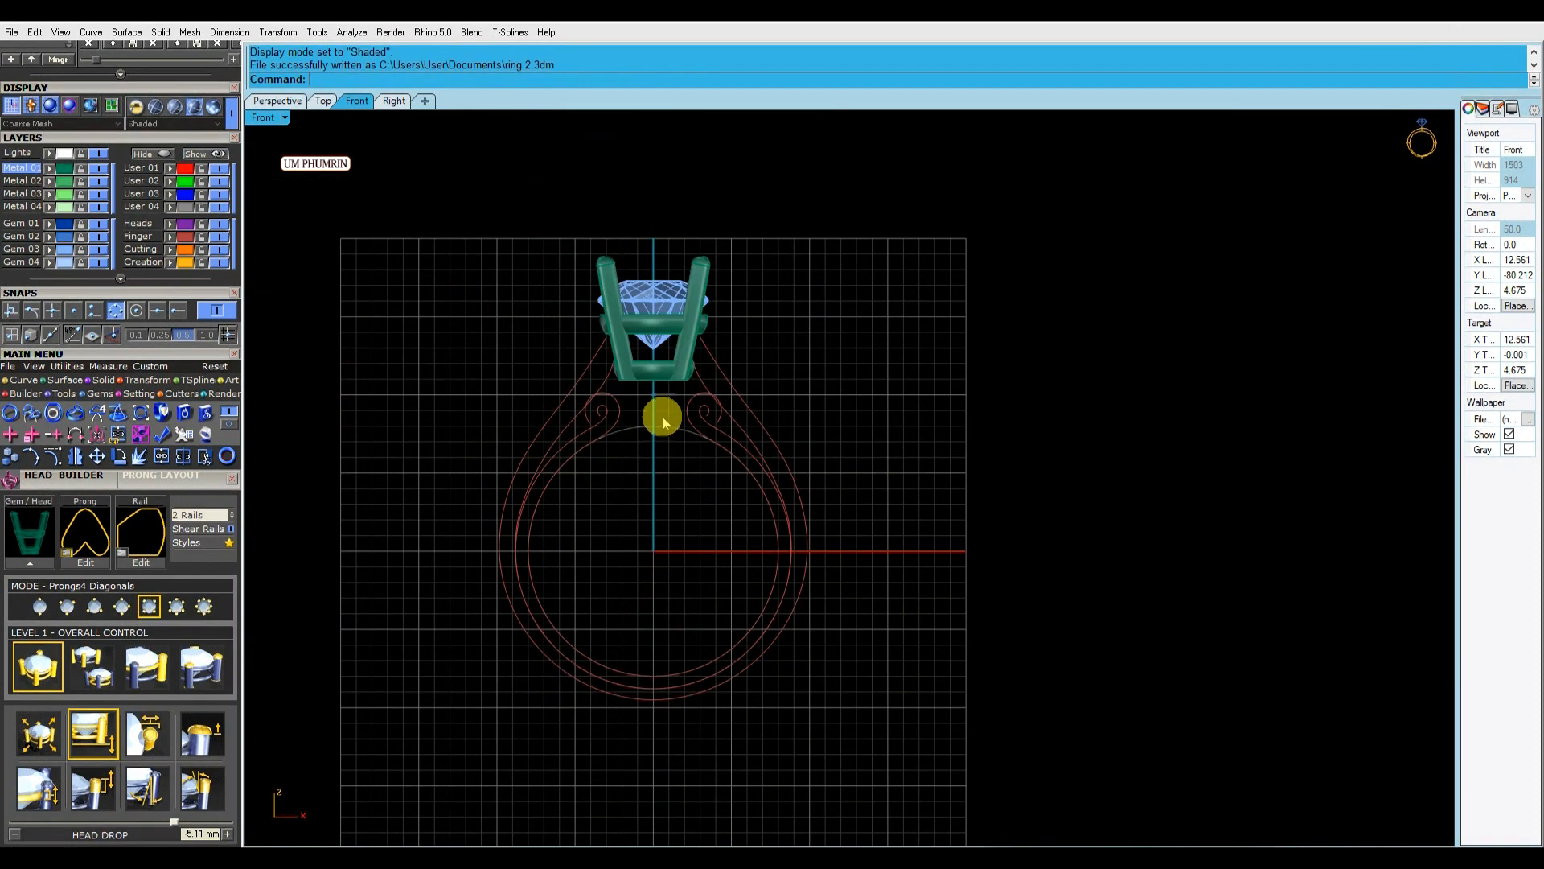
Load a round diamond of size 2.2 at the ring's centre.
{"action": "scroll", "coordinate": [662, 416], "scroll_direction": "up", "scroll_amount": 3}
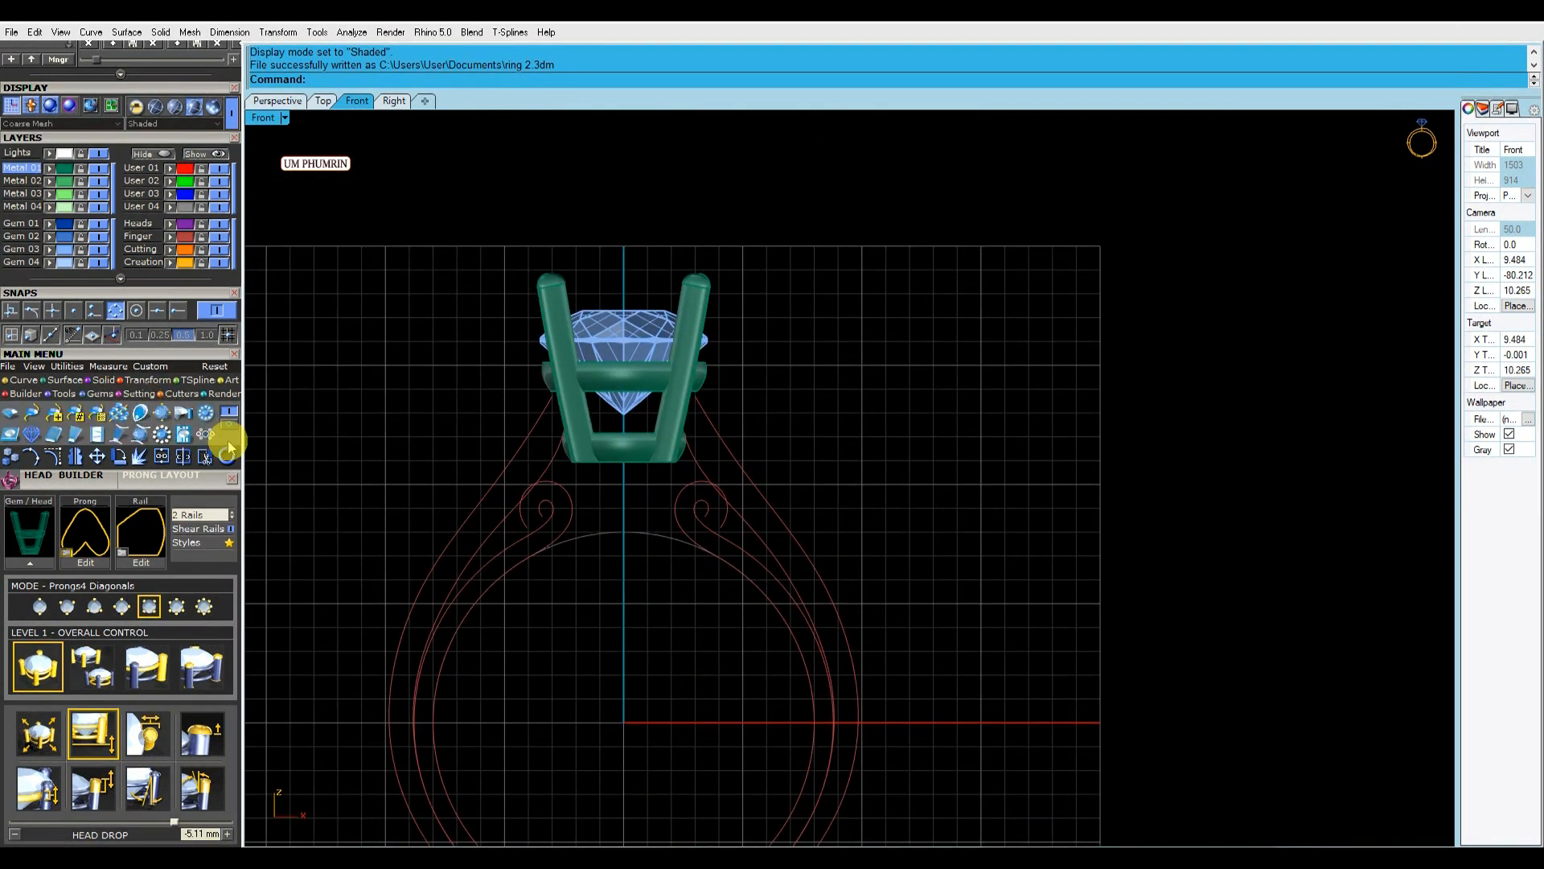
{"action": "left_click", "coordinate": [11, 414]}
{"action": "left_click_drag", "start_coordinate": [145, 483], "coordinate": [139, 392]}
{"action": "left_click", "coordinate": [138, 421]}
{"action": "left_click", "coordinate": [111, 423]}
{"action": "left_click", "coordinate": [187, 513]}
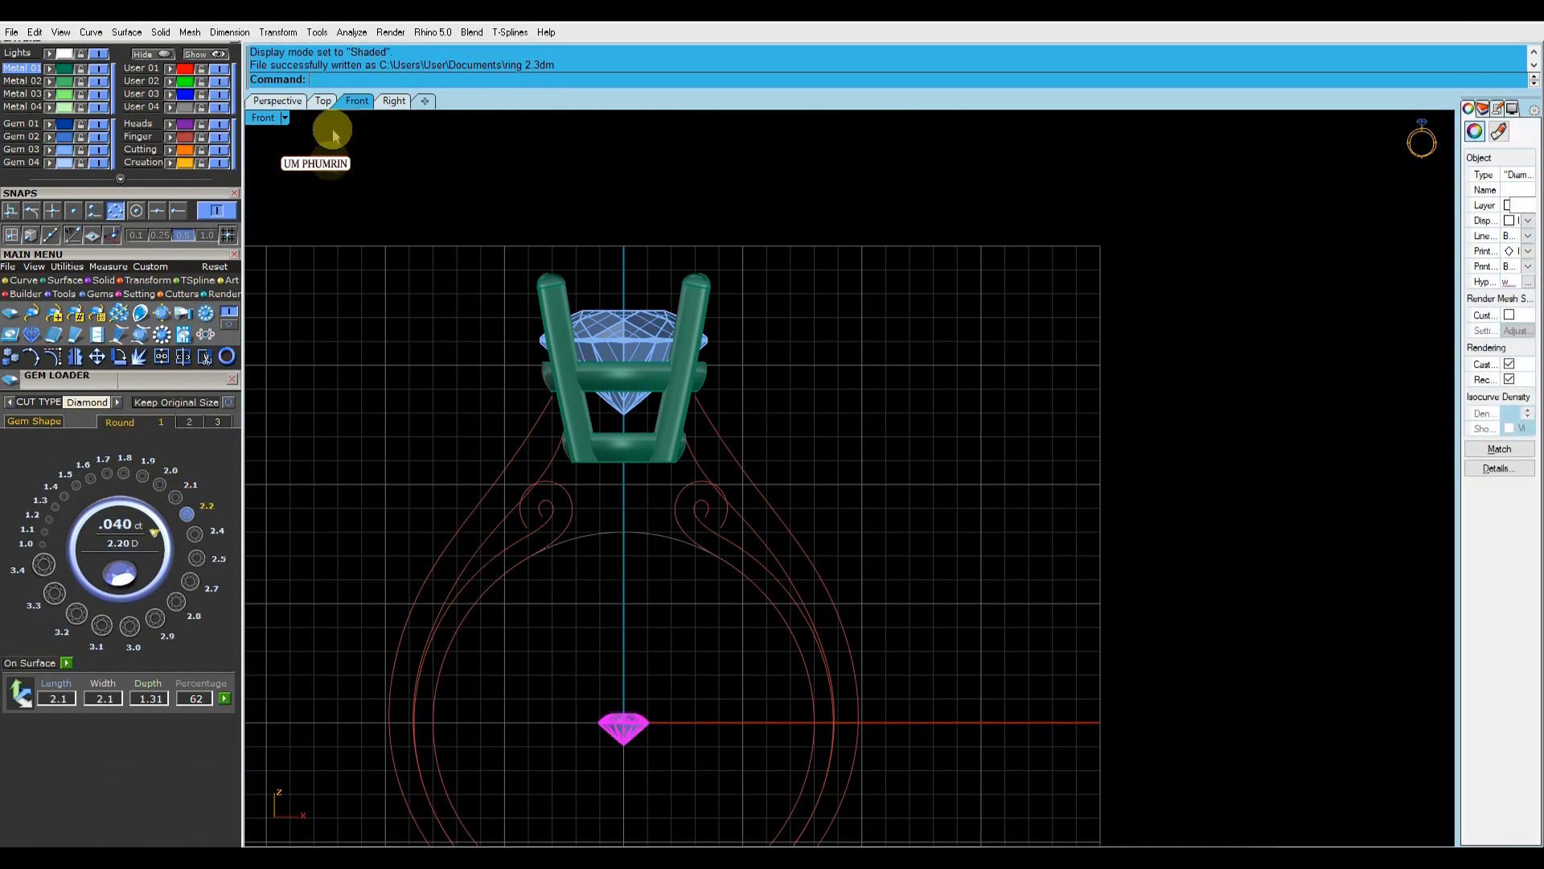
Rotate the small diamond in the Right view so its table faces the front of the ring.
{"action": "left_click", "coordinate": [394, 101]}
{"action": "left_click_drag", "start_coordinate": [800, 537], "coordinate": [735, 422]}
{"action": "left_click", "coordinate": [357, 101]}
{"action": "left_click", "coordinate": [624, 729]}
{"action": "left_click", "coordinate": [393, 101]}
{"action": "left_click_drag", "start_coordinate": [911, 504], "coordinate": [901, 555]}
{"action": "left_click", "coordinate": [357, 101]}
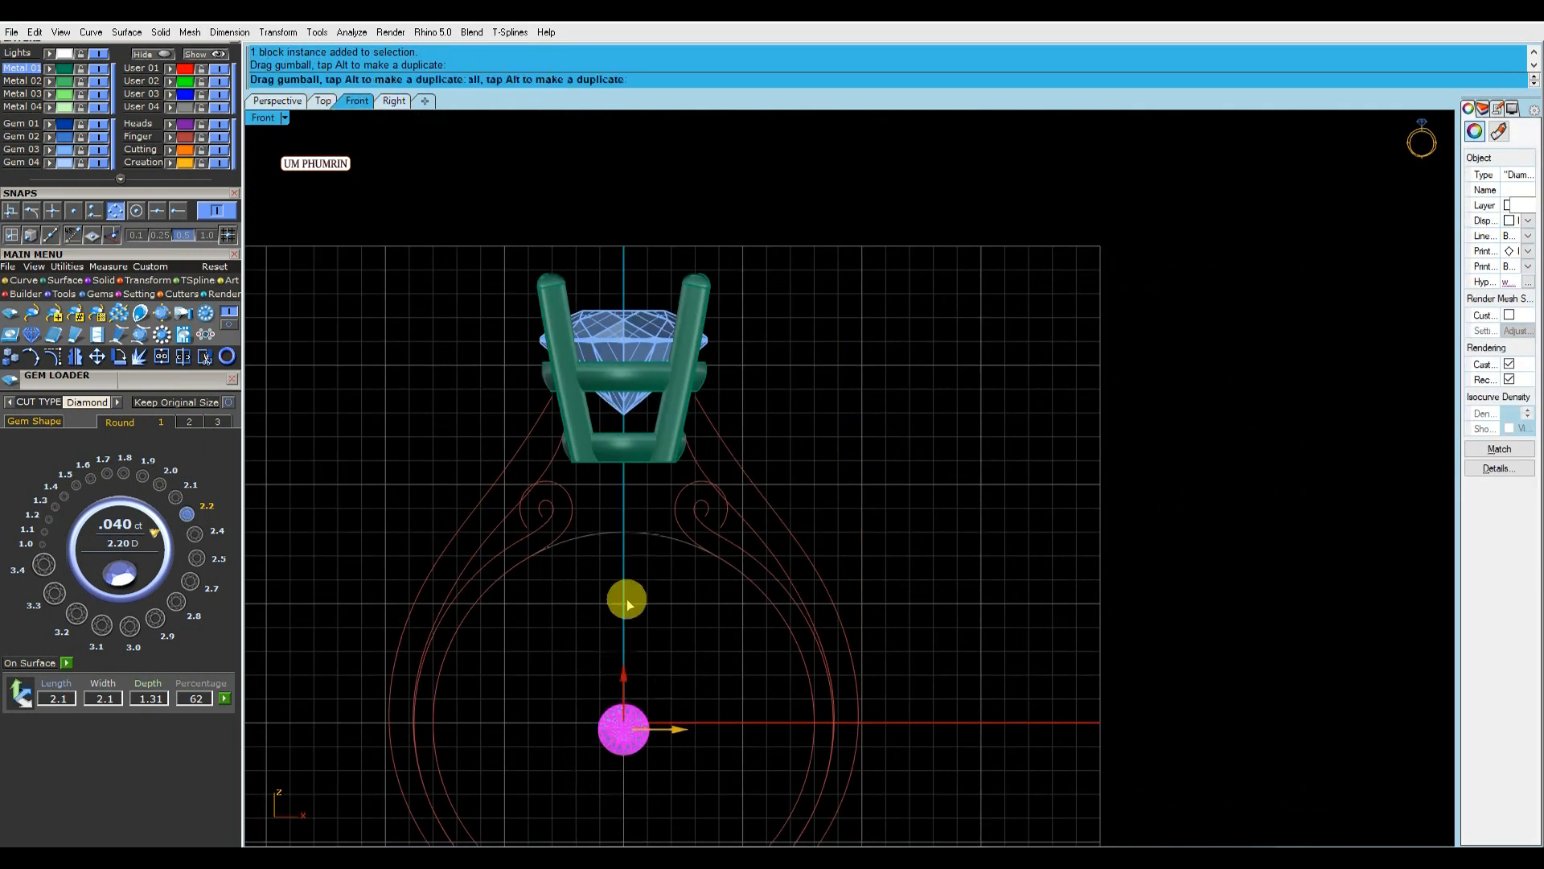
Move the small diamond up along the vertical axis into the gap between the head and the finger rail.
{"action": "left_click_drag", "start_coordinate": [676, 447], "coordinate": [674, 451]}
{"action": "scroll", "coordinate": [648, 521], "scroll_direction": "down", "scroll_amount": 3}
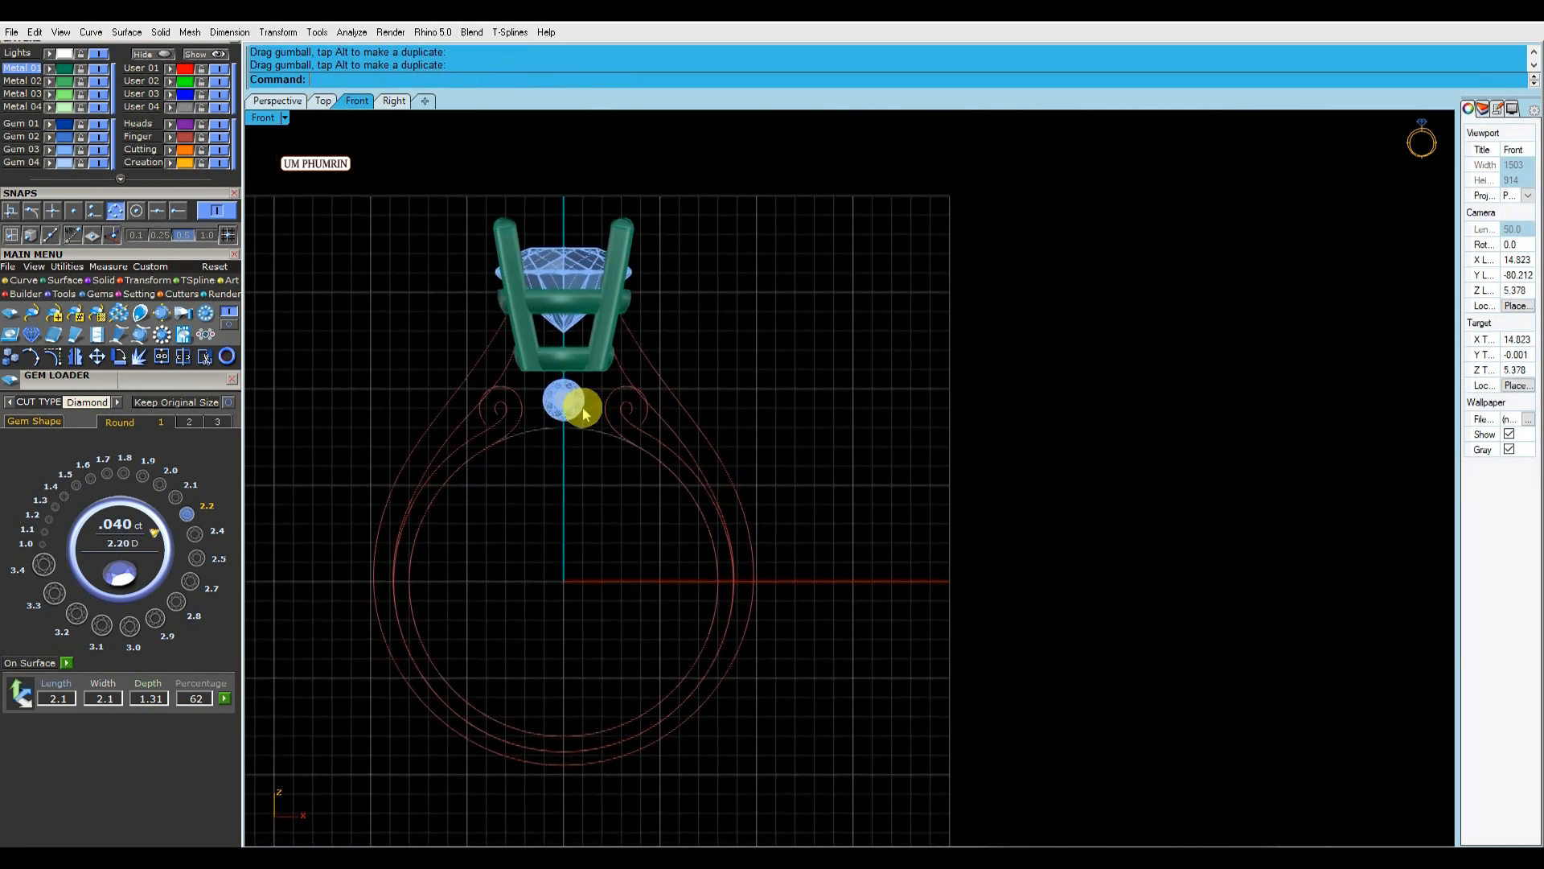
{"action": "scroll", "coordinate": [582, 427], "scroll_direction": "up", "scroll_amount": 6}
{"action": "scroll", "coordinate": [563, 464], "scroll_direction": "up", "scroll_amount": 2}
{"action": "left_click_drag", "start_coordinate": [519, 414], "coordinate": [537, 437]}
{"action": "left_click", "coordinate": [602, 423]}
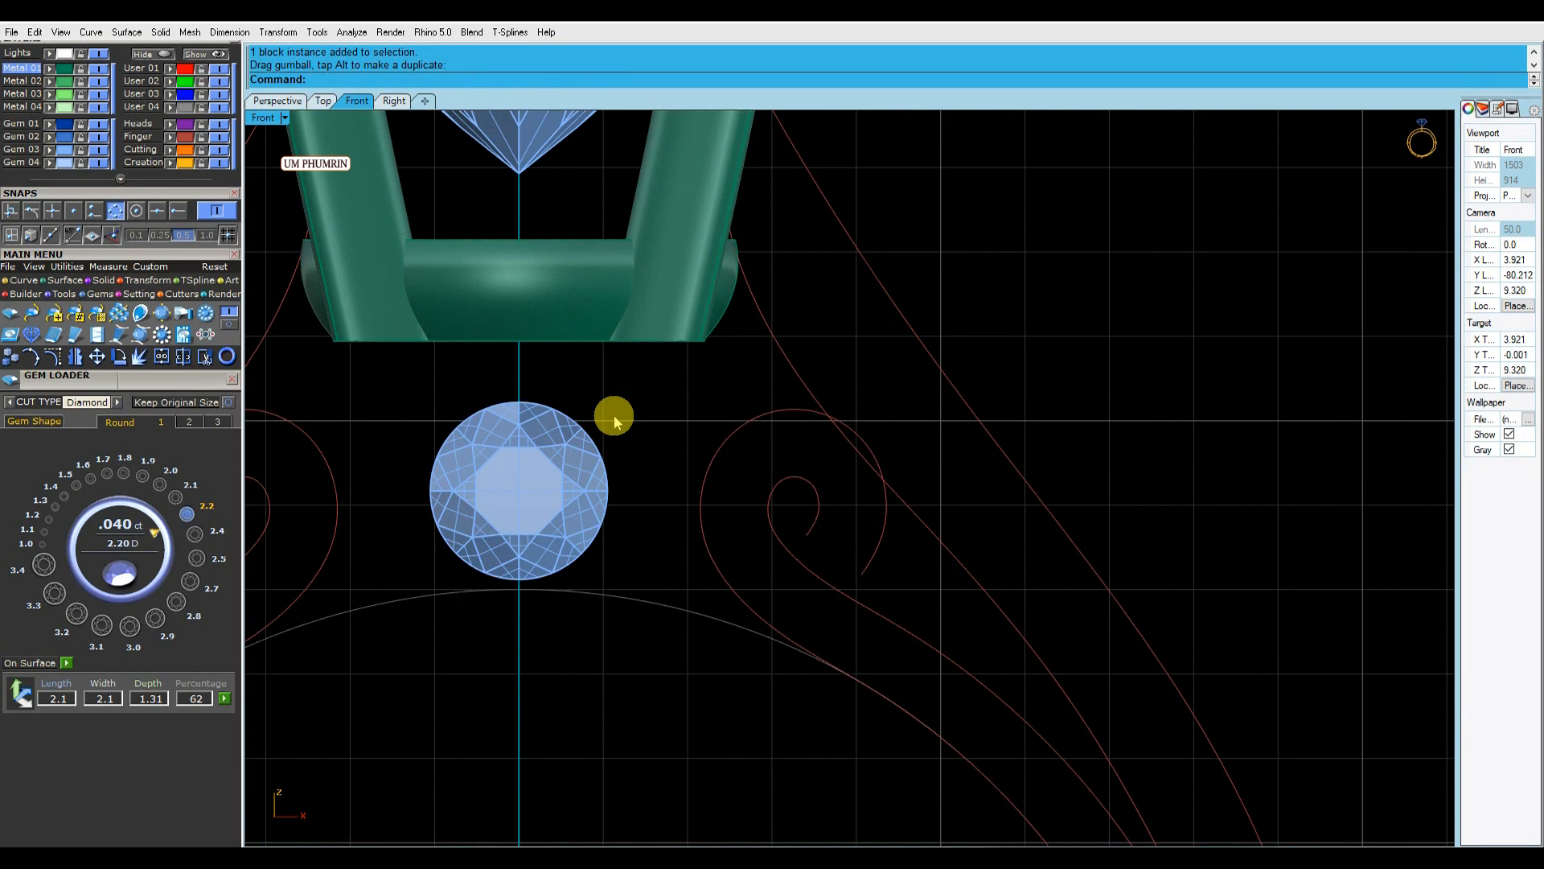
Create an outline curve around the small diamond and stretch it vertically into an oval.
{"action": "left_click", "coordinate": [546, 459]}
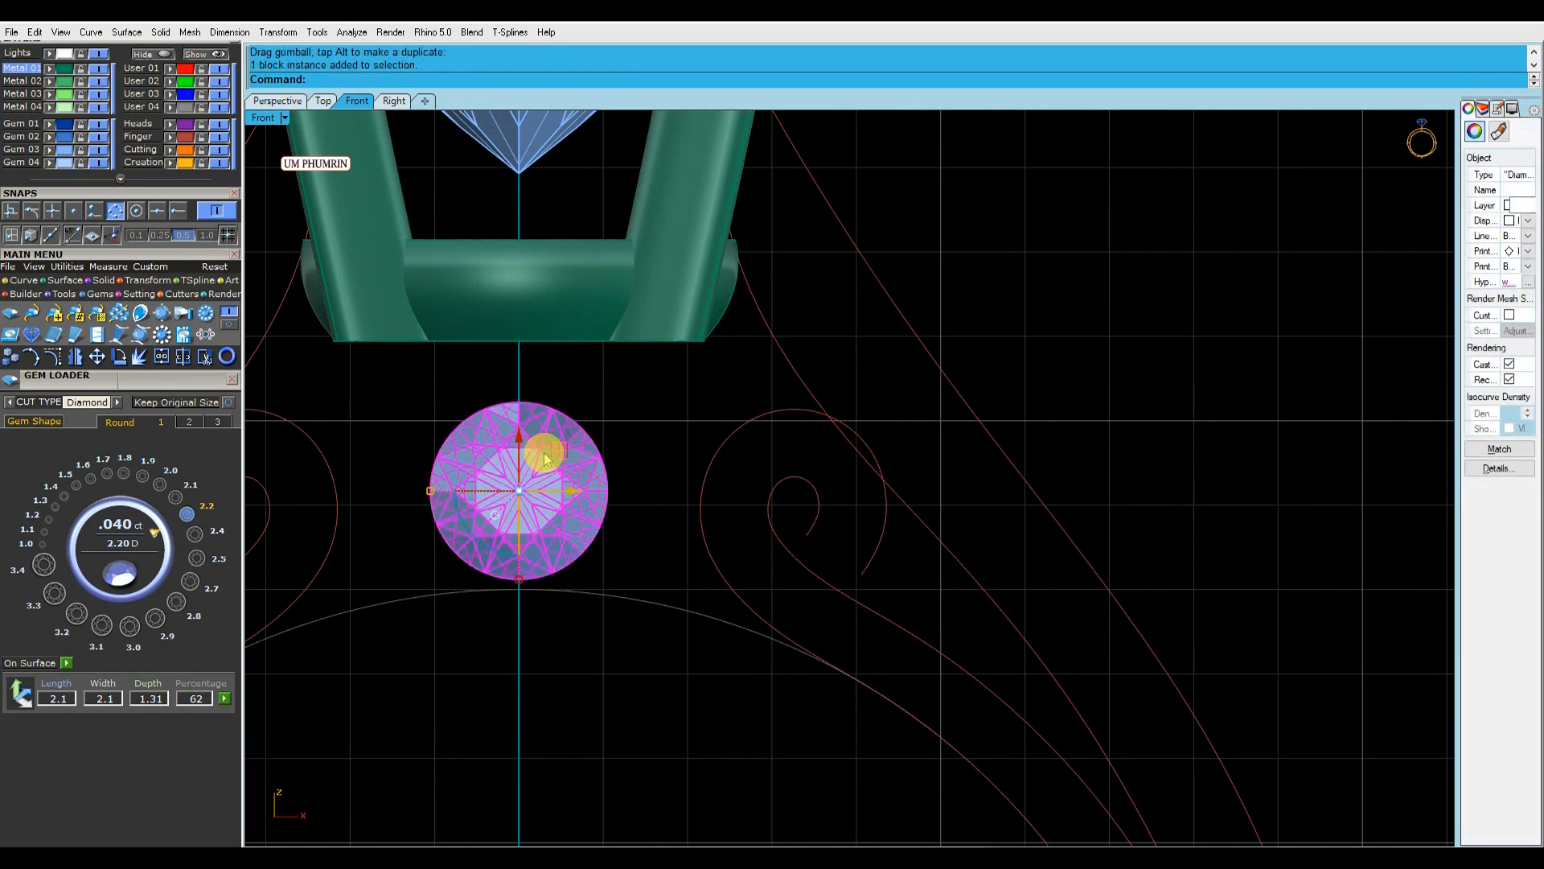
{"action": "key", "text": "Return"}
{"action": "left_click", "coordinate": [585, 448]}
{"action": "left_click", "coordinate": [600, 440]}
{"action": "left_click", "coordinate": [653, 480]}
{"action": "left_click_drag", "start_coordinate": [520, 581], "coordinate": [528, 598]}
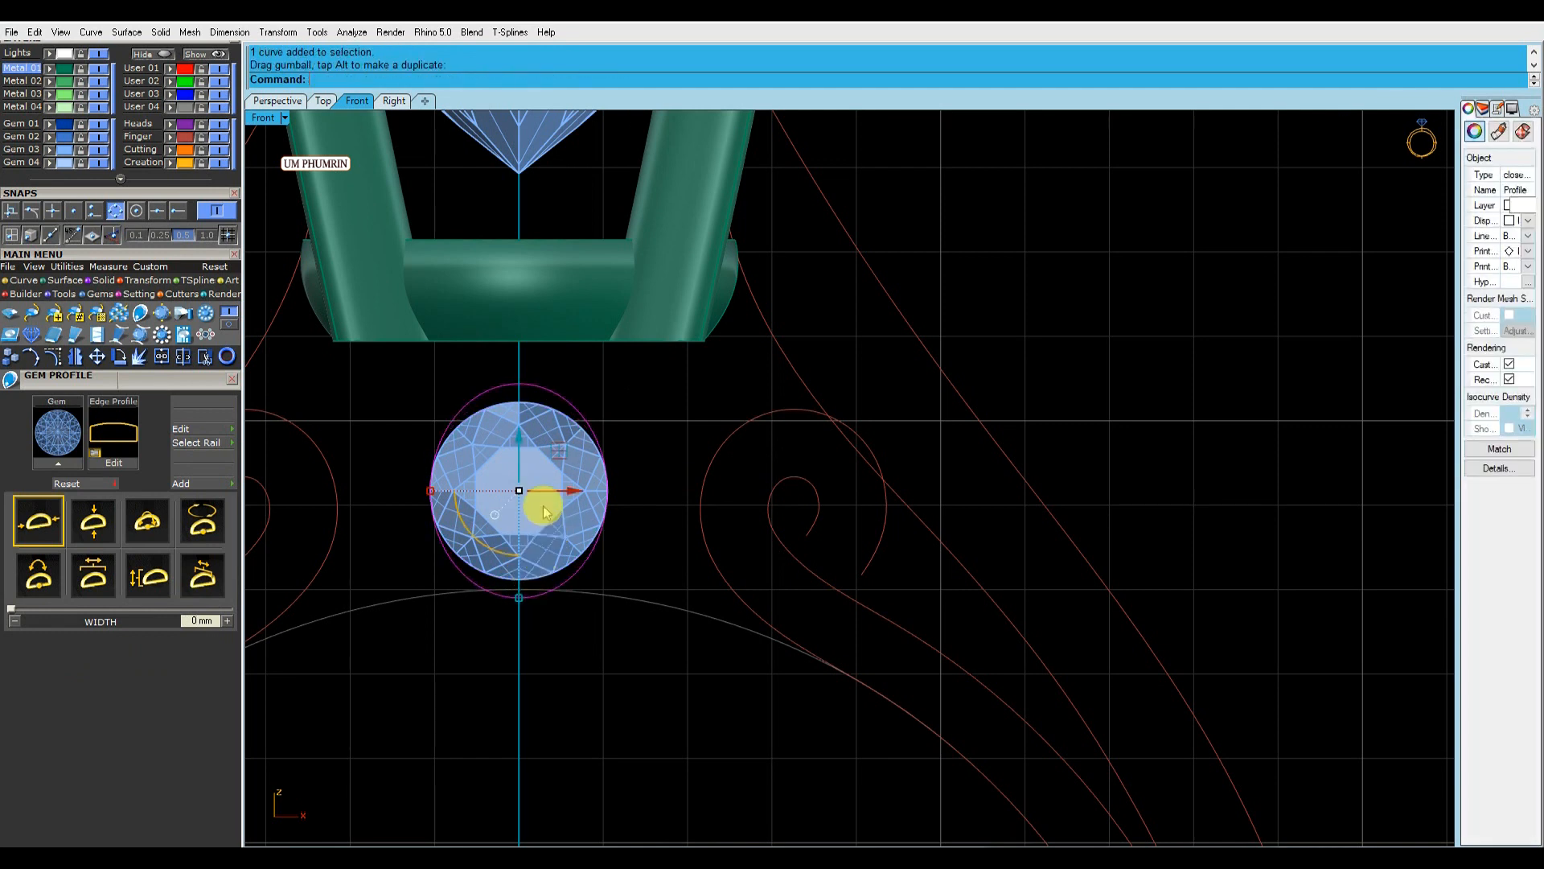
Cut the oval along the vertical centre axis and keep only its right half.
{"action": "type", "text": "dd"}
{"action": "key", "text": "Return"}
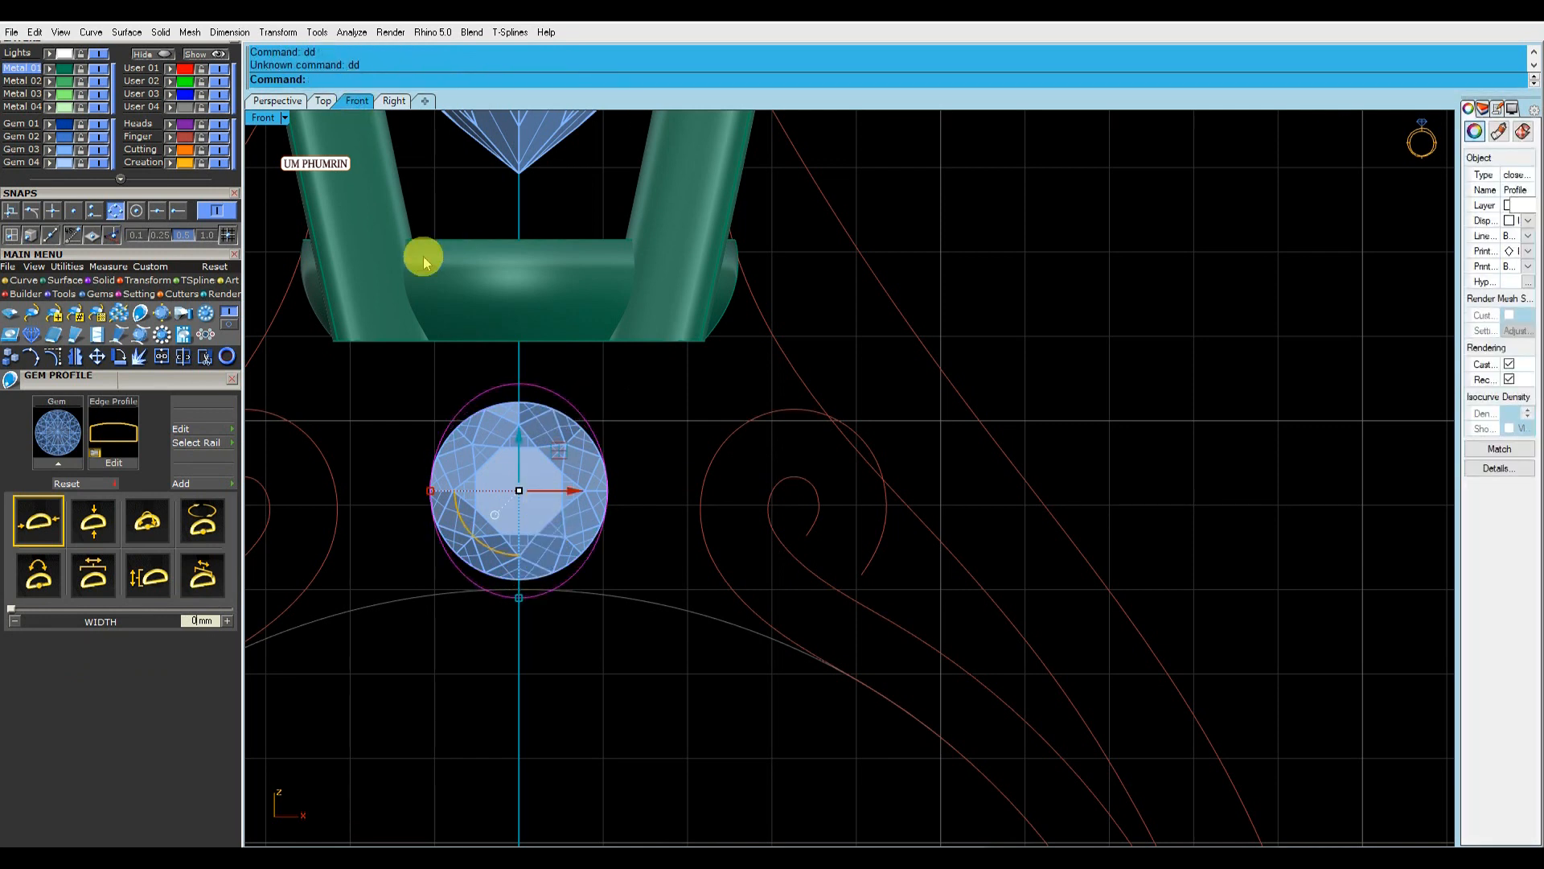
{"action": "type", "text": "p"}
{"action": "key", "text": "Return"}
{"action": "left_click", "coordinate": [528, 377]}
{"action": "left_click", "coordinate": [527, 603]}
{"action": "key", "text": "Return"}
{"action": "left_click", "coordinate": [501, 600]}
{"action": "left_click", "coordinate": [555, 590]}
Rebuild the half oval with degree 3 and show its control points.
{"action": "right_click_drag", "start_coordinate": [478, 538], "coordinate": [493, 565]}
{"action": "type", "text": "re"}
{"action": "key", "text": "Return"}
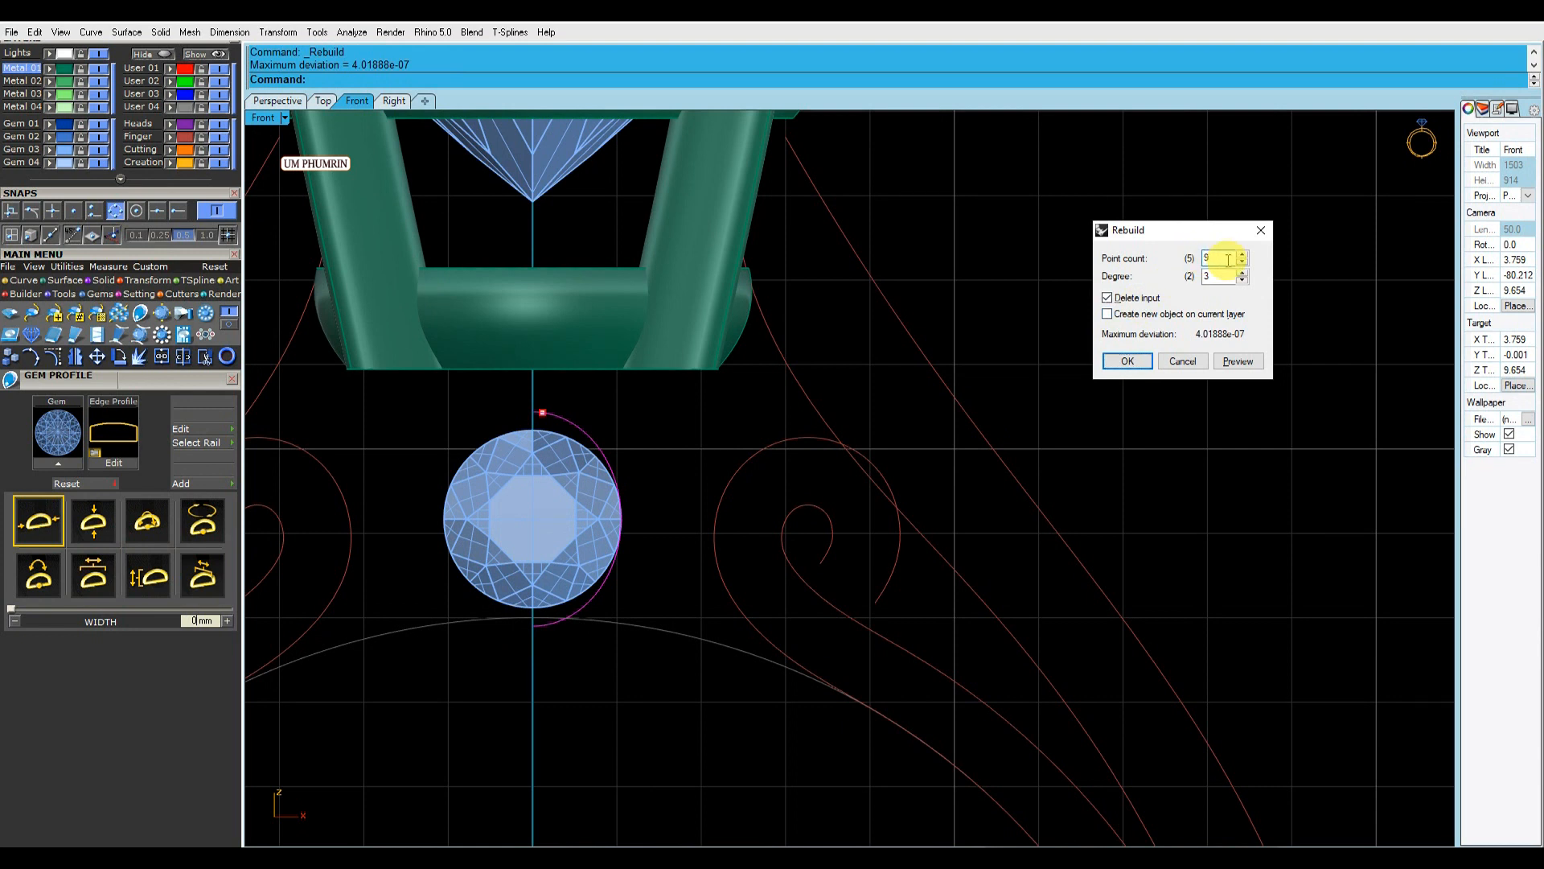
{"action": "key", "text": "Return"}
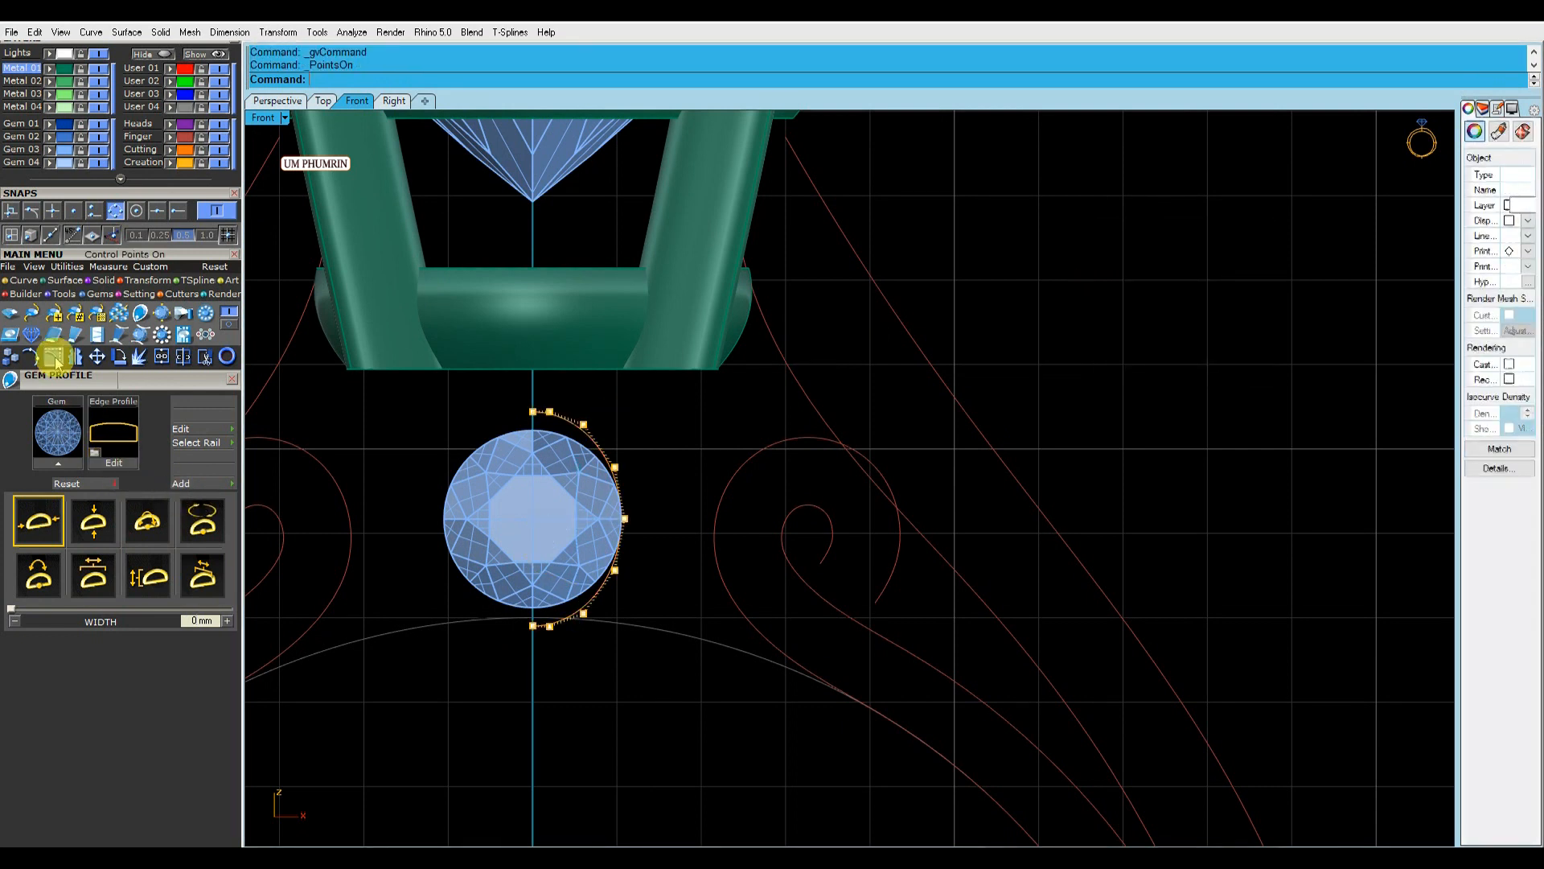
{"action": "scroll", "coordinate": [525, 626], "scroll_direction": "up", "scroll_amount": 2}
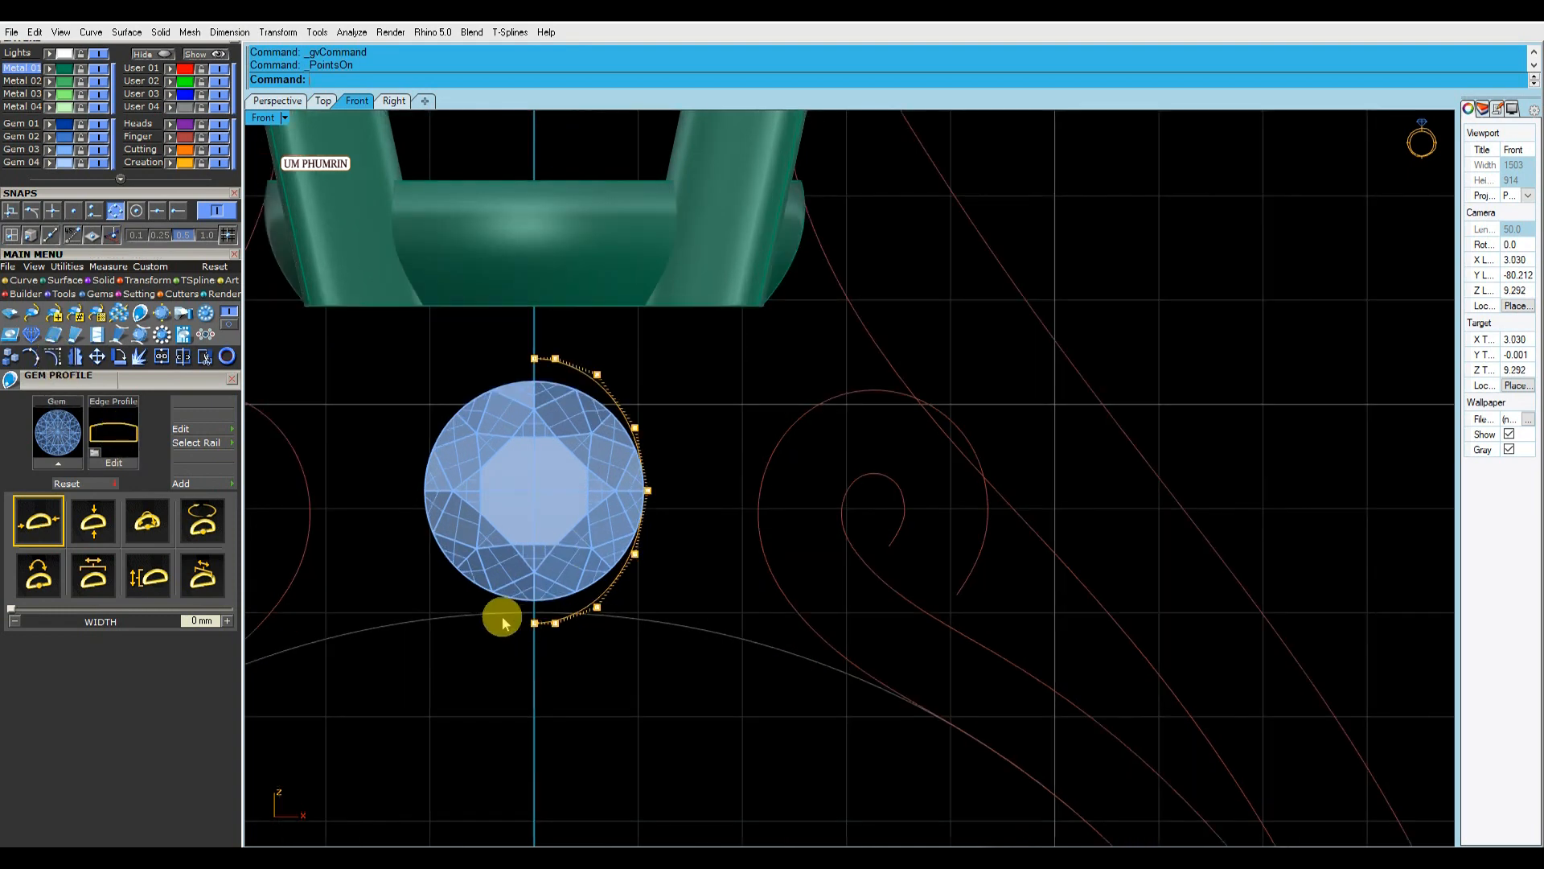
Reposition the half oval's lowest control points between the small diamond and the finger rail.
{"action": "left_click", "coordinate": [532, 623]}
{"action": "scroll", "coordinate": [540, 614], "scroll_direction": "up", "scroll_amount": 4}
{"action": "left_click_drag", "start_coordinate": [499, 591], "coordinate": [672, 682]}
{"action": "scroll", "coordinate": [589, 594], "scroll_direction": "up", "scroll_amount": 4}
{"action": "left_click_drag", "start_coordinate": [576, 592], "coordinate": [608, 564]}
{"action": "scroll", "coordinate": [548, 624], "scroll_direction": "up", "scroll_amount": 3}
{"action": "scroll", "coordinate": [534, 600], "scroll_direction": "up", "scroll_amount": 4}
{"action": "left_click_drag", "start_coordinate": [585, 644], "coordinate": [564, 554]}
{"action": "scroll", "coordinate": [785, 568], "scroll_direction": "down", "scroll_amount": 10}
{"action": "right_click_drag", "start_coordinate": [833, 397], "coordinate": [769, 462]}
Raise the half oval's upper control points to the head's base, shaping a pointed half teardrop.
{"action": "scroll", "coordinate": [810, 477], "scroll_direction": "up", "scroll_amount": 2}
{"action": "left_click_drag", "start_coordinate": [774, 406], "coordinate": [828, 466]}
{"action": "right_click_drag", "start_coordinate": [668, 412], "coordinate": [705, 560]}
{"action": "left_click_drag", "start_coordinate": [586, 372], "coordinate": [600, 244]}
{"action": "left_click_drag", "start_coordinate": [624, 311], "coordinate": [671, 392]}
{"action": "left_click_drag", "start_coordinate": [644, 309], "coordinate": [649, 268]}
{"action": "left_click_drag", "start_coordinate": [646, 346], "coordinate": [662, 359]}
{"action": "left_click_drag", "start_coordinate": [618, 256], "coordinate": [638, 238]}
{"action": "left_click_drag", "start_coordinate": [689, 341], "coordinate": [738, 411]}
{"action": "left_click_drag", "start_coordinate": [714, 359], "coordinate": [716, 344]}
{"action": "left_click_drag", "start_coordinate": [612, 288], "coordinate": [632, 304]}
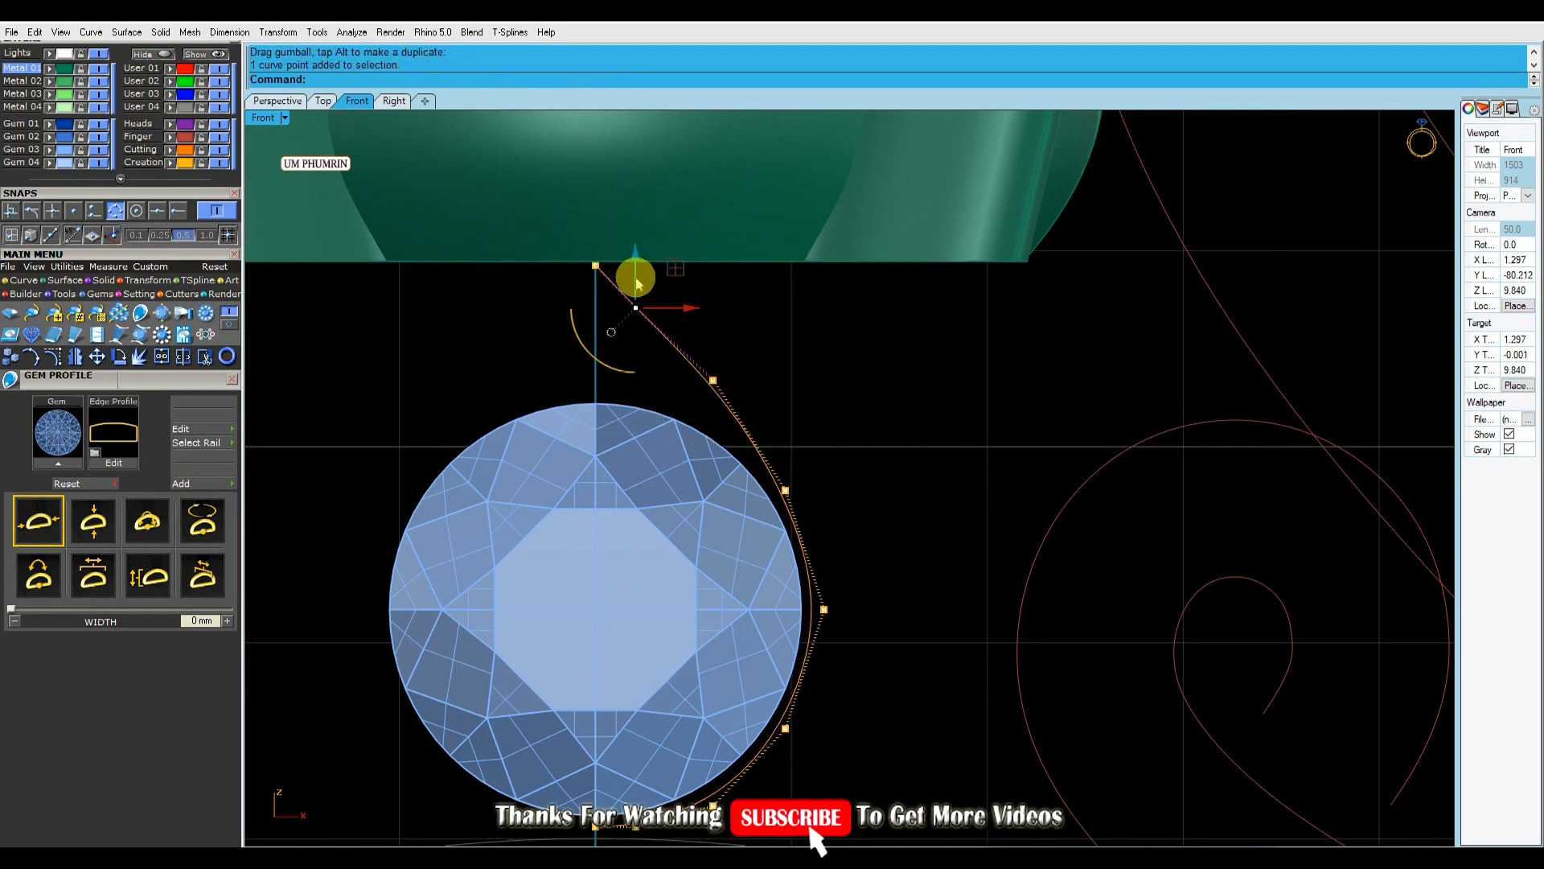
{"action": "scroll", "coordinate": [731, 438], "scroll_direction": "down", "scroll_amount": 5}
{"action": "scroll", "coordinate": [713, 519], "scroll_direction": "up", "scroll_amount": 2}
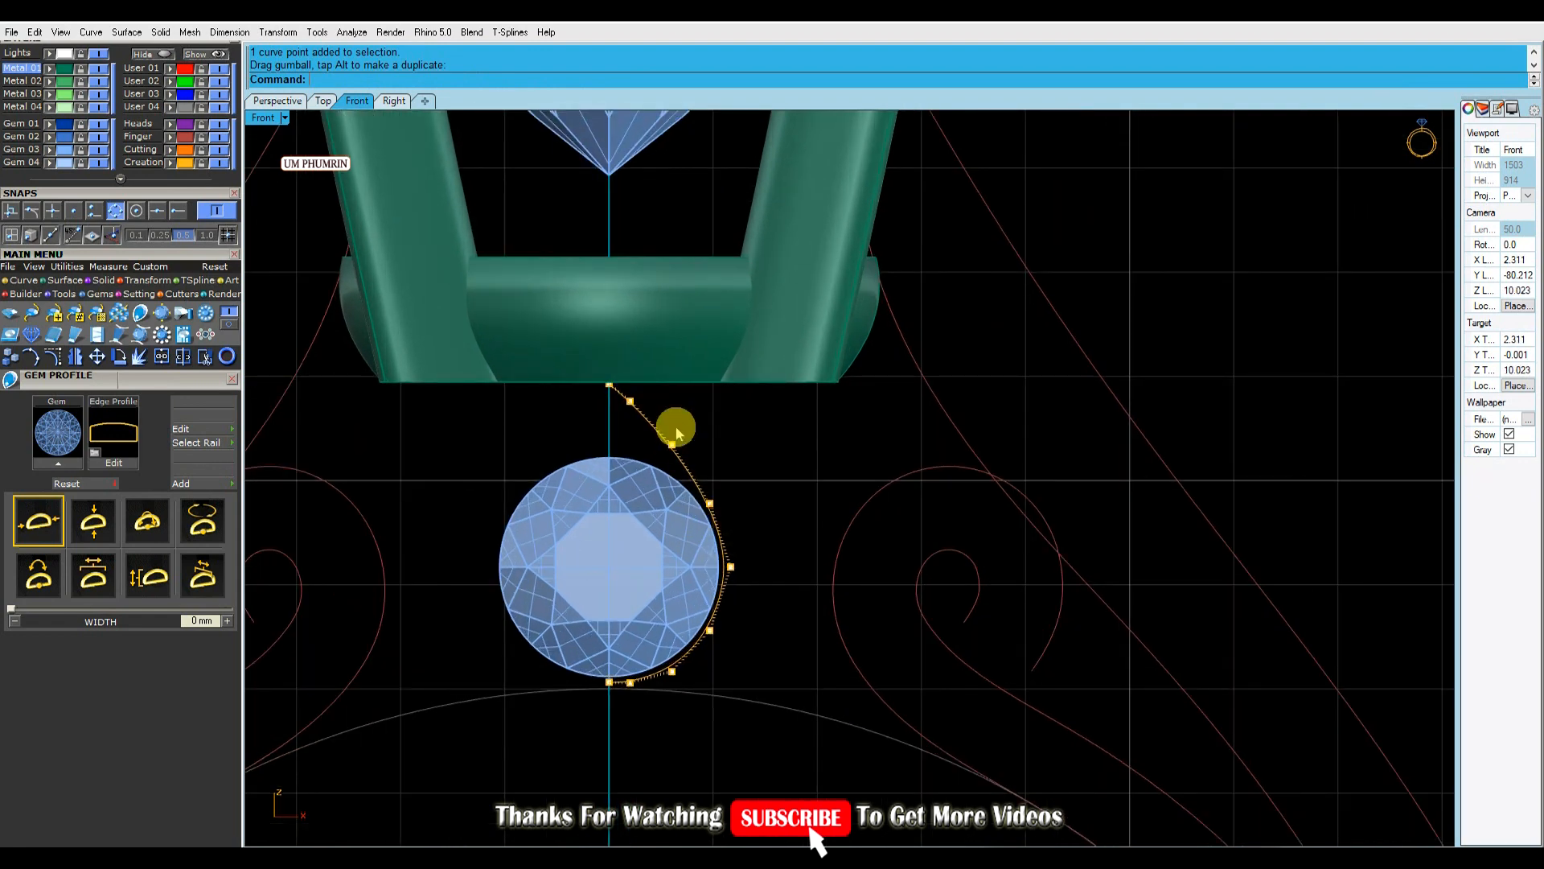
Refine the half teardrop's side and lower control points so it closely follows the small diamond.
{"action": "scroll", "coordinate": [698, 450], "scroll_direction": "up", "scroll_amount": 1}
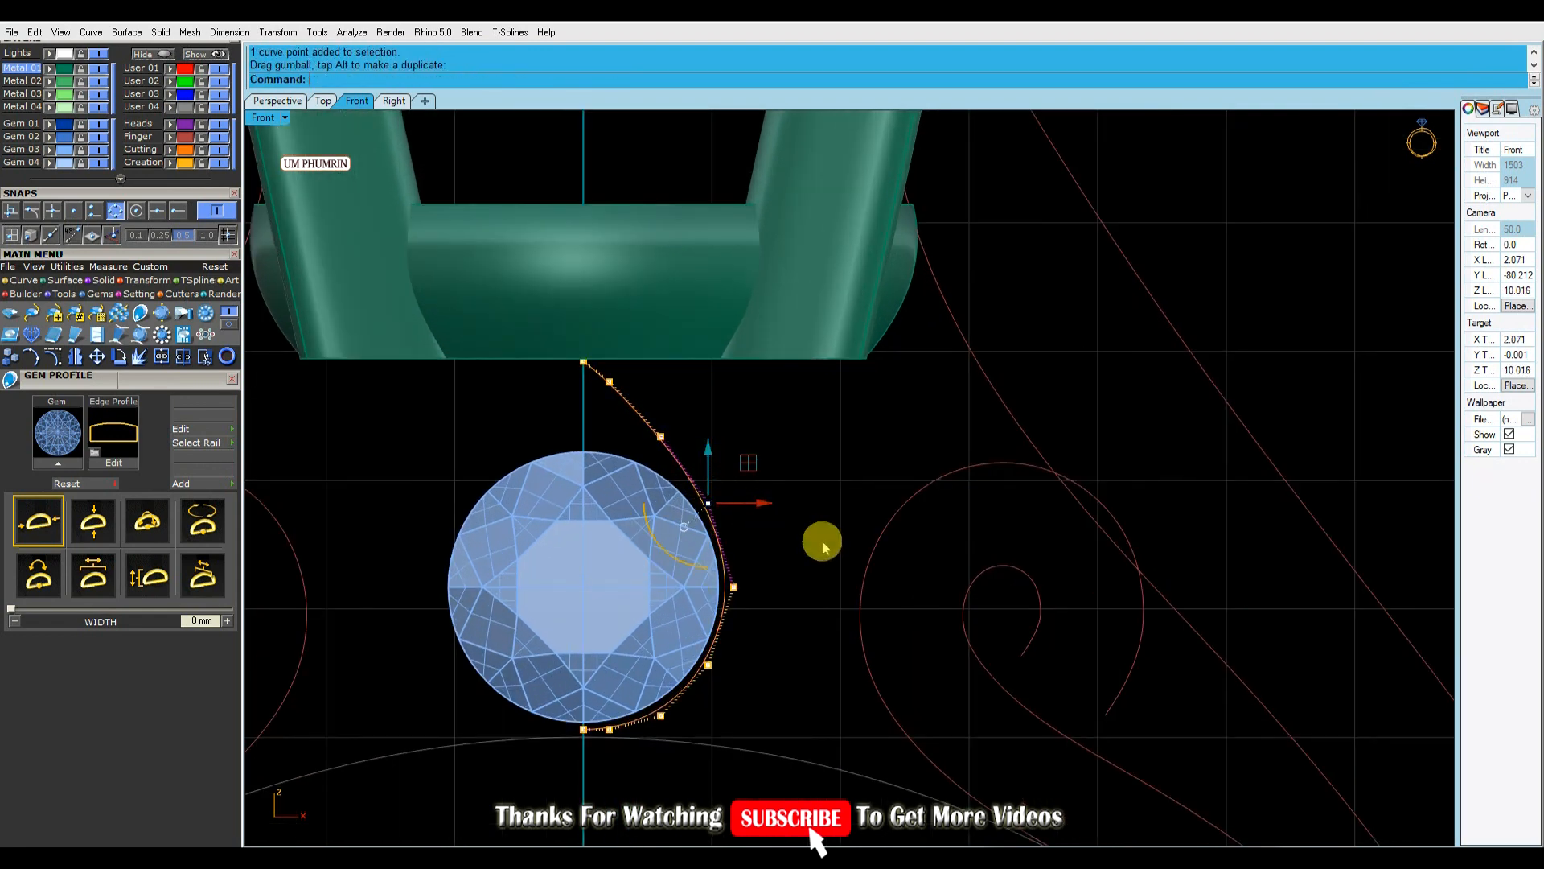
{"action": "scroll", "coordinate": [741, 593], "scroll_direction": "up", "scroll_amount": 1}
{"action": "left_click_drag", "start_coordinate": [385, 719], "coordinate": [668, 776]}
{"action": "scroll", "coordinate": [615, 722], "scroll_direction": "up", "scroll_amount": 1}
{"action": "left_click_drag", "start_coordinate": [590, 698], "coordinate": [625, 697]}
{"action": "scroll", "coordinate": [811, 714], "scroll_direction": "down", "scroll_amount": 2}
{"action": "right_click_drag", "start_coordinate": [803, 705], "coordinate": [770, 683]}
{"action": "key", "text": "Escape"}
Mirror the half teardrop across the vertical axis through the origin to complete the outline.
{"action": "left_click", "coordinate": [733, 643]}
{"action": "right_click", "coordinate": [733, 643]}
{"action": "key", "text": "Return"}
{"action": "type", "text": "mi"}
{"action": "key", "text": "Return"}
{"action": "type", "text": "0"}
{"action": "key", "text": "Return"}
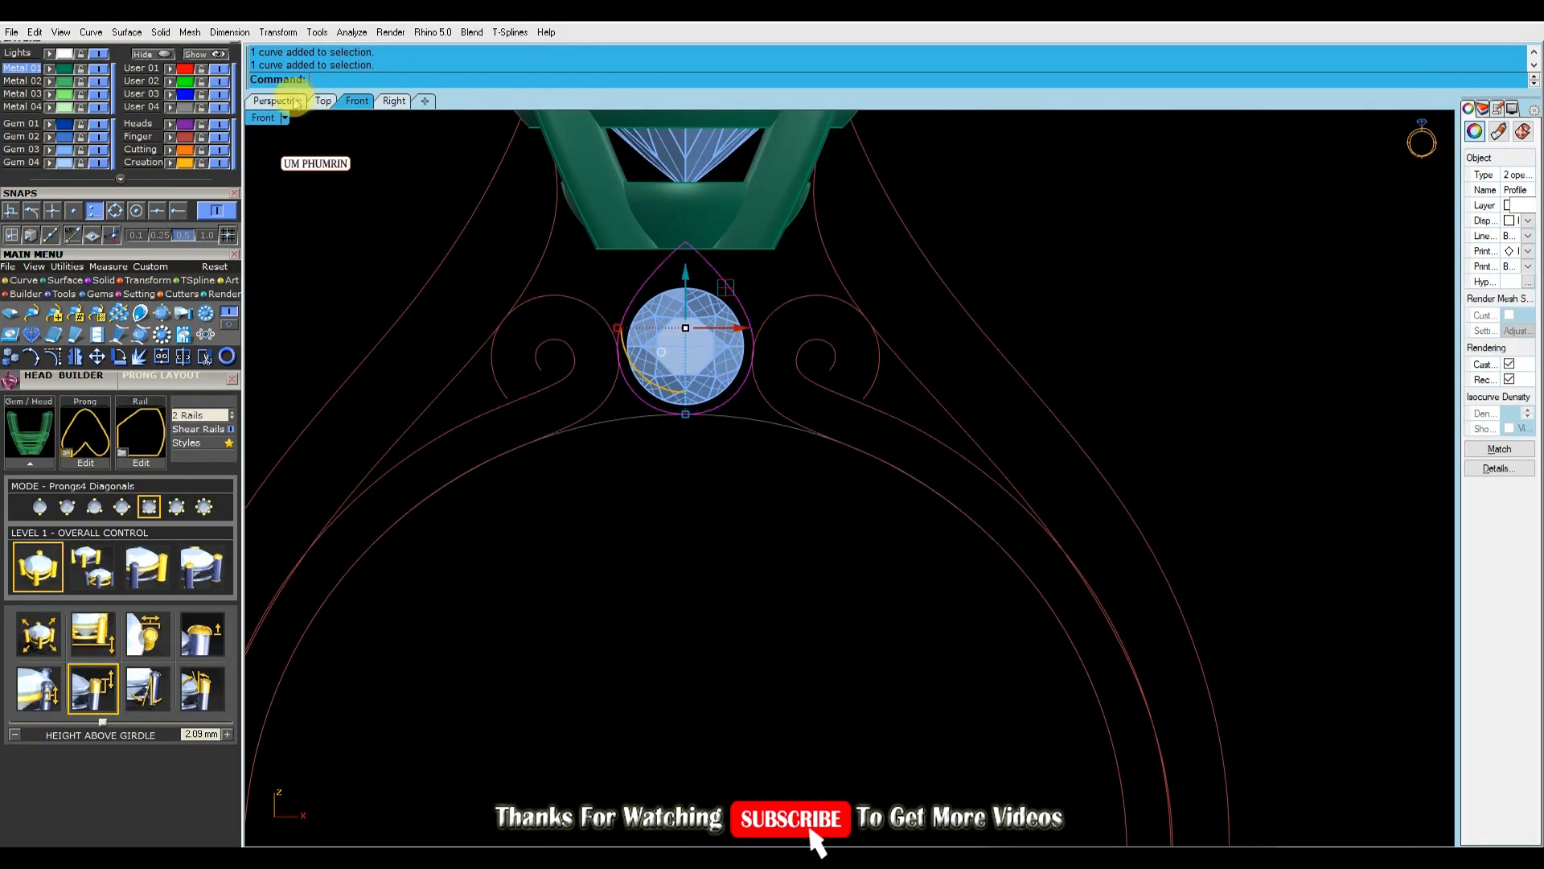
Isolate the two teardrop halves in the Perspective view by hiding all other selectable objects.
{"action": "left_click", "coordinate": [299, 100]}
{"action": "right_click_drag", "start_coordinate": [786, 351], "coordinate": [771, 398]}
{"action": "scroll", "coordinate": [770, 397], "scroll_direction": "up", "scroll_amount": 6}
{"action": "key", "text": "ctrl+i"}
{"action": "key", "text": "ctrl+h"}
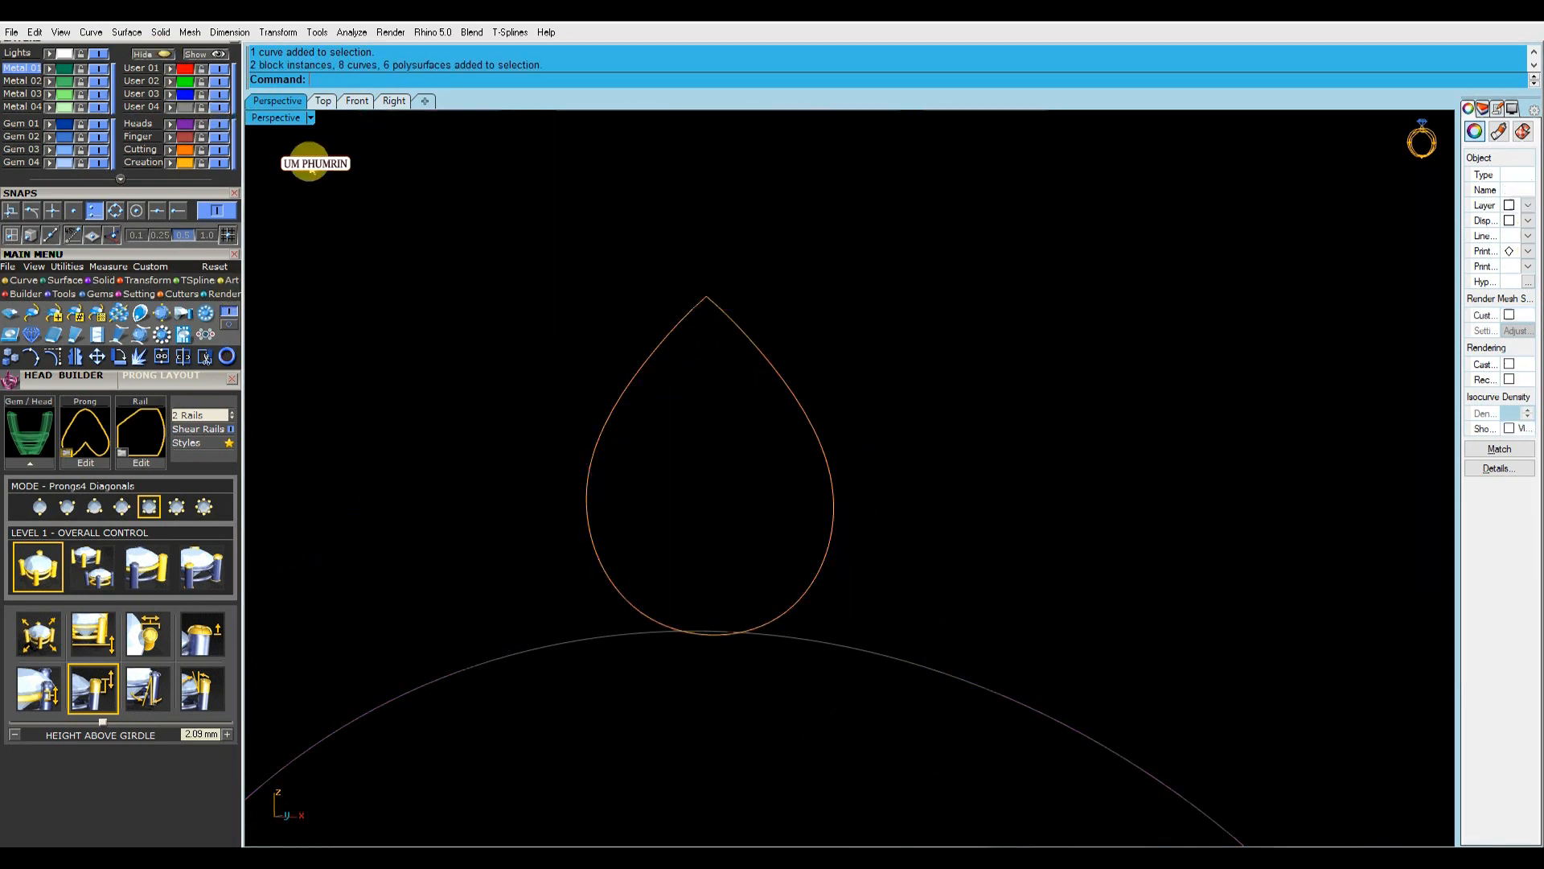
Unlock and join the two halves of the finger rail, assign it to the Heads layer and hide that layer.
{"action": "left_click", "coordinate": [35, 32]}
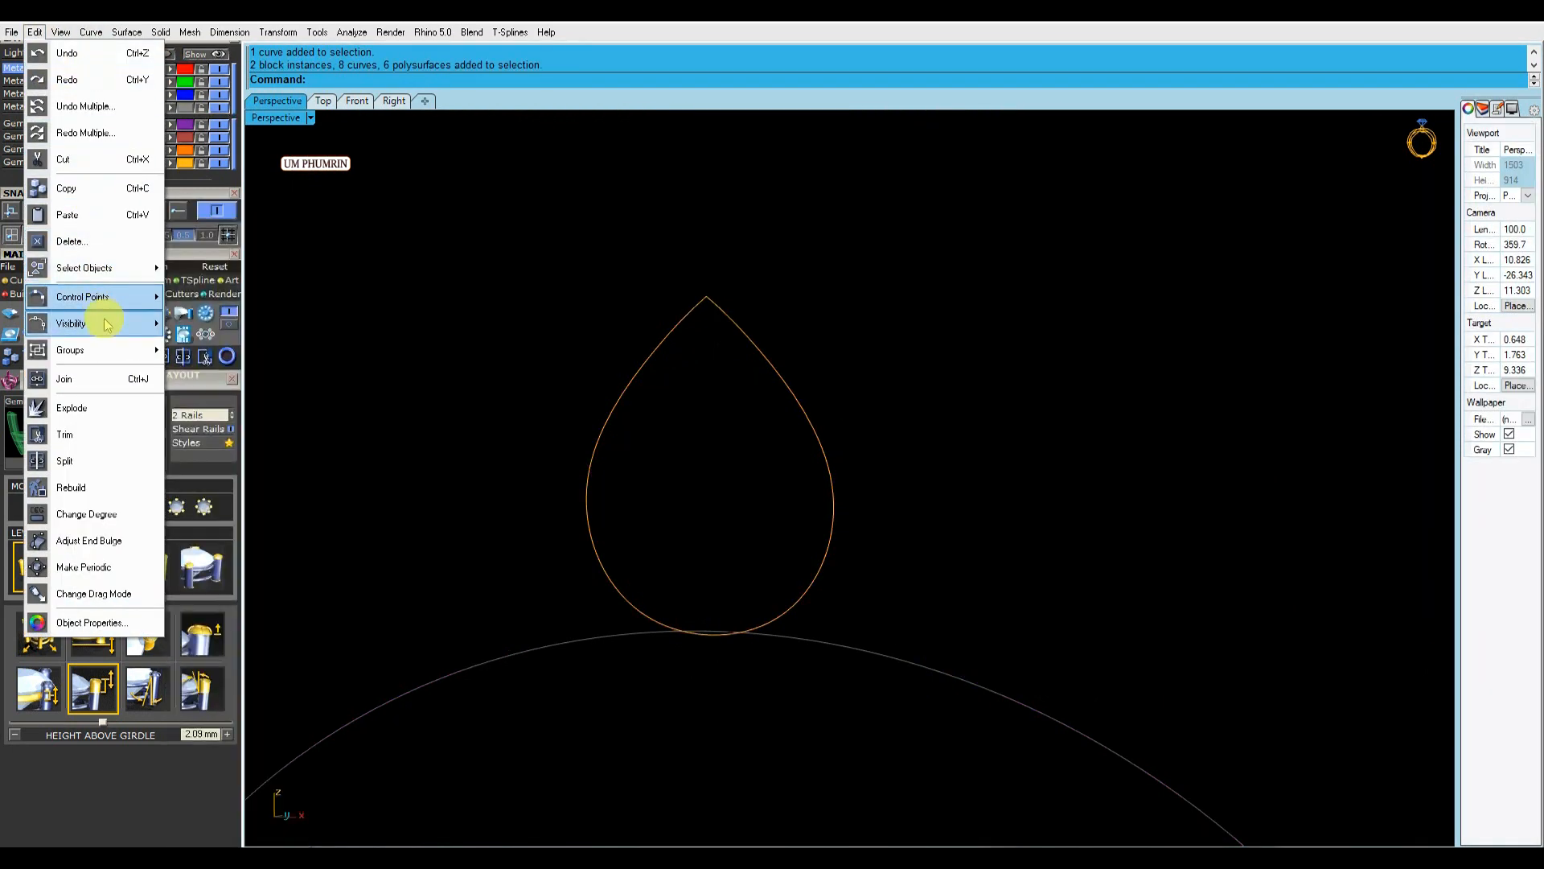
{"action": "mouse_move", "coordinate": [104, 322]}
{"action": "left_click", "coordinate": [254, 457]}
{"action": "left_click", "coordinate": [925, 664]}
{"action": "left_click", "coordinate": [513, 656]}
{"action": "type", "text": "J"}
{"action": "left_click", "coordinate": [173, 123]}
{"action": "left_click", "coordinate": [218, 124]}
Make a smaller scaled copy of both teardrop halves inside the original outline.
{"action": "left_click_drag", "start_coordinate": [836, 324], "coordinate": [560, 229]}
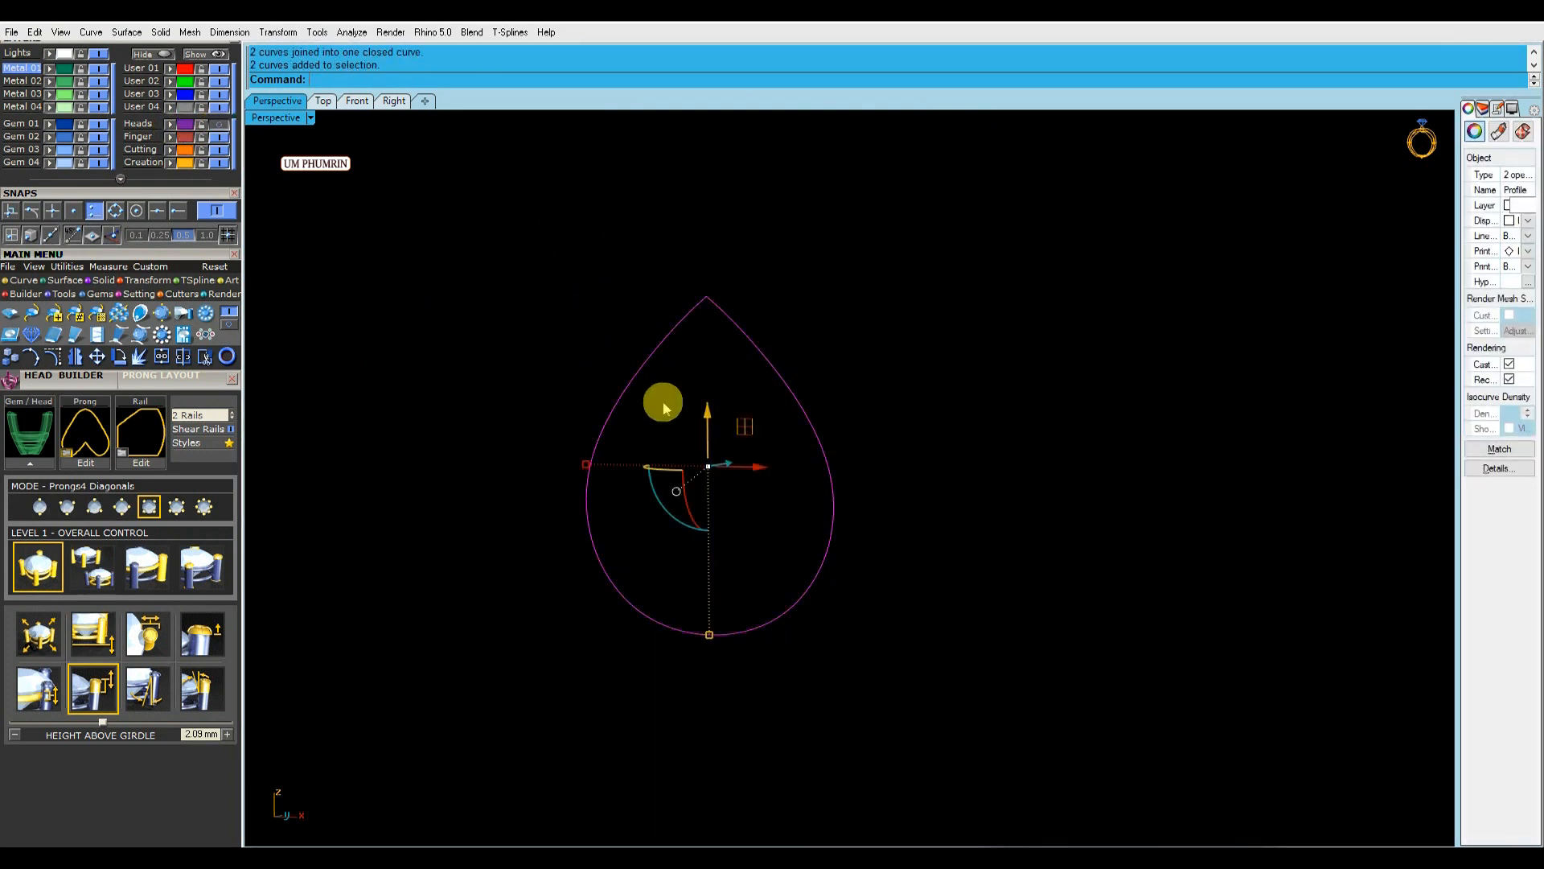
{"action": "left_click_drag", "start_coordinate": [588, 465], "coordinate": [652, 465]}
{"action": "key", "text": "alt"}
{"action": "left_click_drag", "start_coordinate": [710, 634], "coordinate": [717, 558]}
{"action": "scroll", "coordinate": [658, 473], "scroll_direction": "up", "scroll_amount": 2}
{"action": "left_click_drag", "start_coordinate": [652, 464], "coordinate": [770, 470], "text": "shift"}
{"action": "left_click", "coordinate": [356, 101]}
{"action": "right_click_drag", "start_coordinate": [759, 345], "coordinate": [548, 184]}
Offset the small teardrop copy in depth from the larger outline.
{"action": "left_click", "coordinate": [277, 100]}
{"action": "right_click_drag", "start_coordinate": [770, 403], "coordinate": [828, 359]}
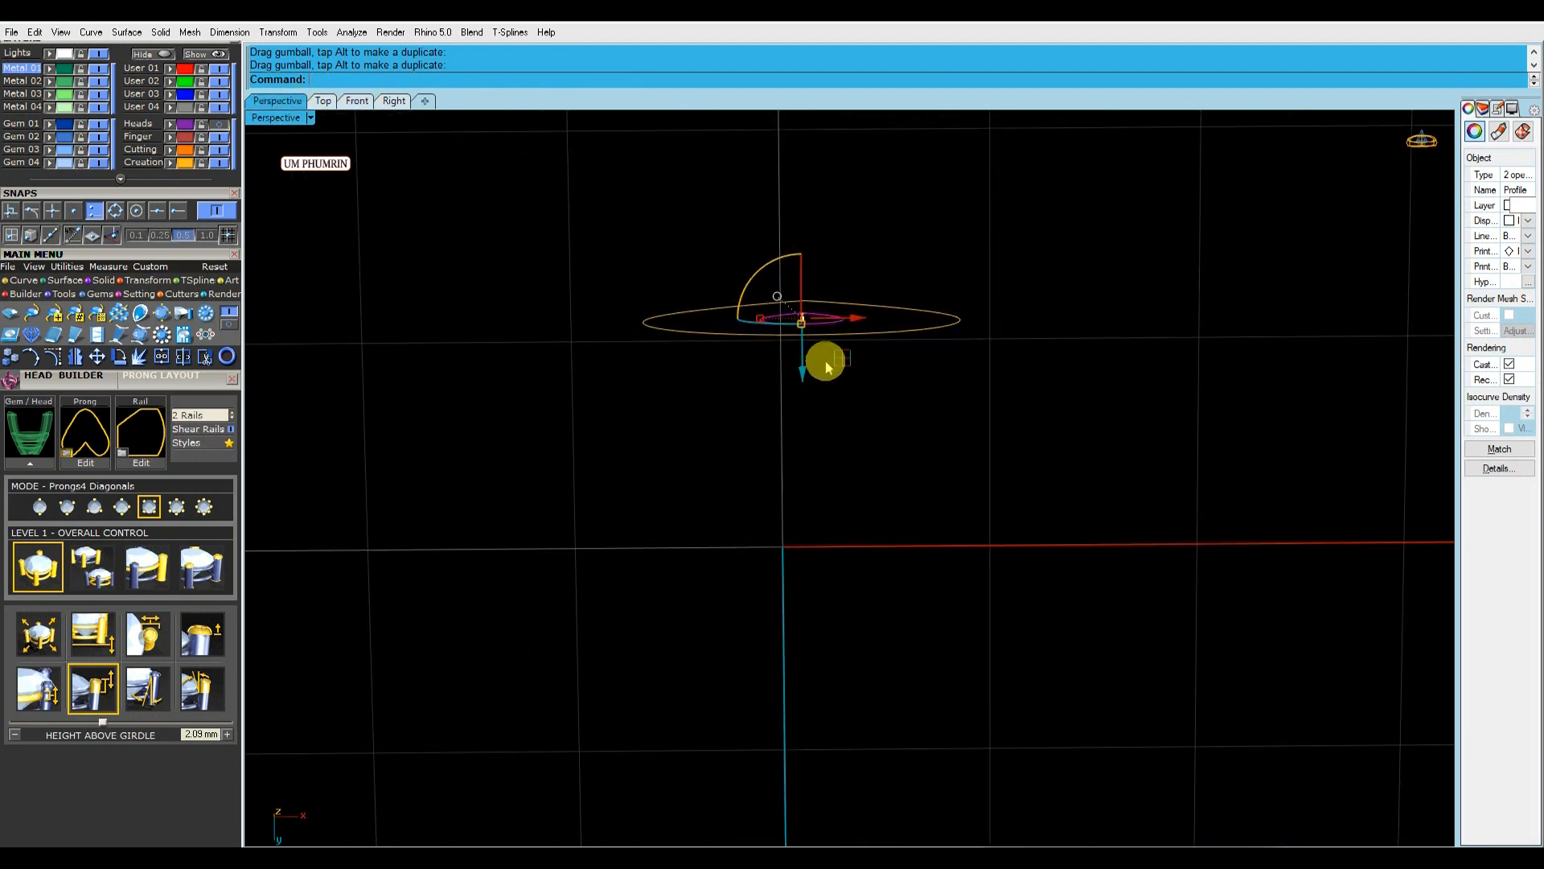
{"action": "mouse_move", "coordinate": [828, 359]}
{"action": "left_mouse_down"}
{"action": "mouse_move", "coordinate": [813, 414]}
{"action": "mouse_move", "coordinate": [808, 357]}
{"action": "left_mouse_up"}
{"action": "right_click_drag", "start_coordinate": [808, 358], "coordinate": [954, 593]}
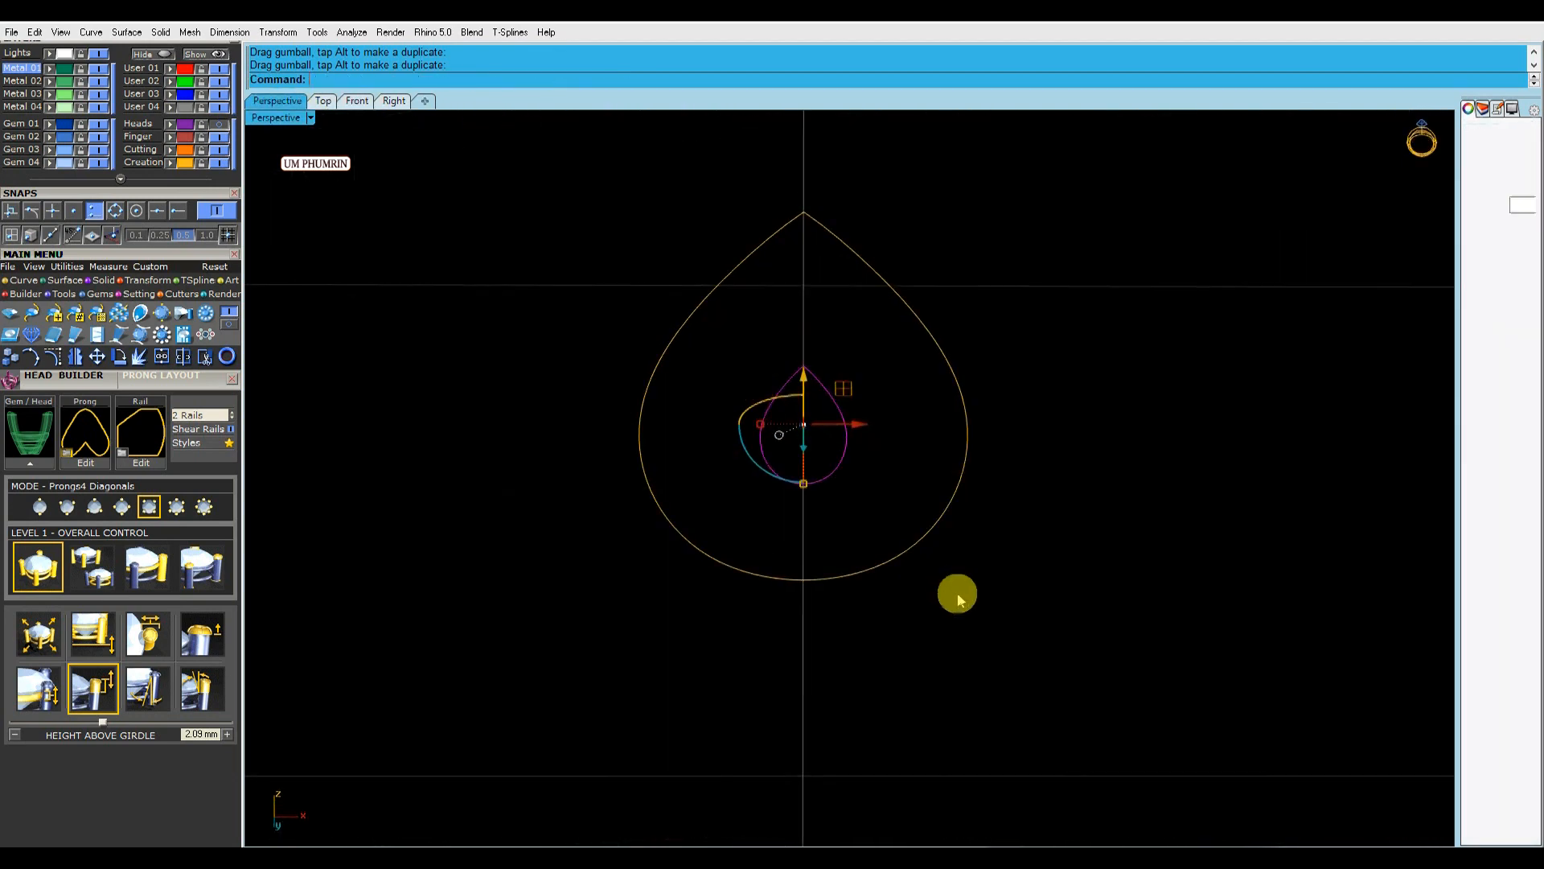
Loft between the right halves of the large and small teardrops with the Tight style and no simplification.
{"action": "left_click_drag", "start_coordinate": [955, 593], "coordinate": [827, 407]}
{"action": "scroll", "coordinate": [828, 407], "scroll_direction": "up", "scroll_amount": 4}
{"action": "right_click_drag", "start_coordinate": [828, 407], "coordinate": [797, 471], "text": "shift"}
{"action": "type", "text": "Lo"}
{"action": "key", "text": "Return"}
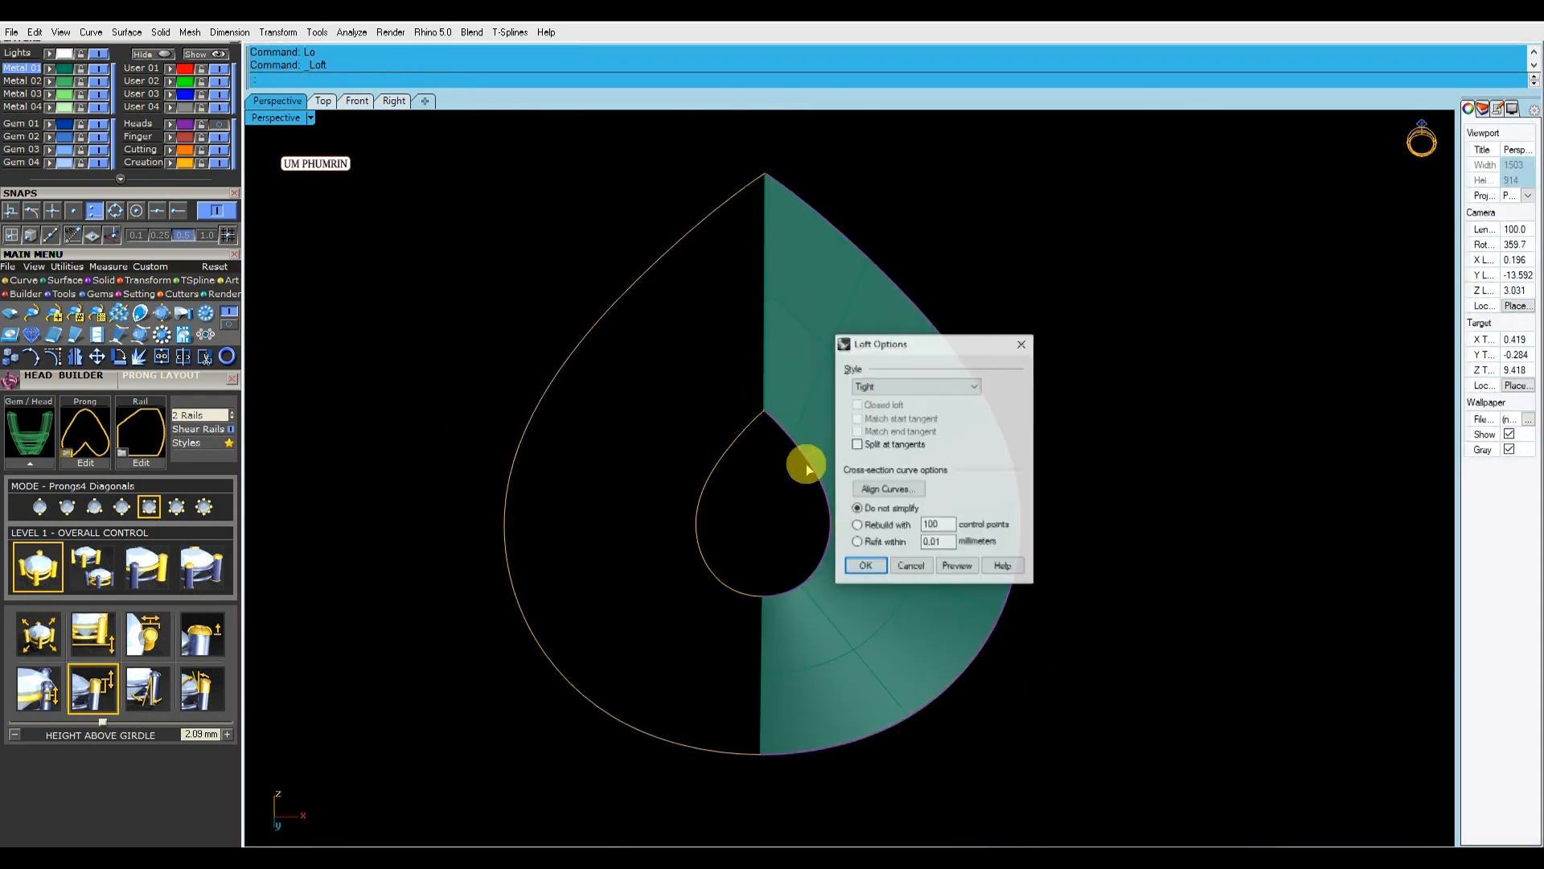
{"action": "left_click", "coordinate": [863, 569]}
Loft between the left halves of the two teardrops with the same Tight settings.
{"action": "left_click_drag", "start_coordinate": [736, 507], "coordinate": [462, 445]}
{"action": "type", "text": "Lo"}
{"action": "key", "text": "Return"}
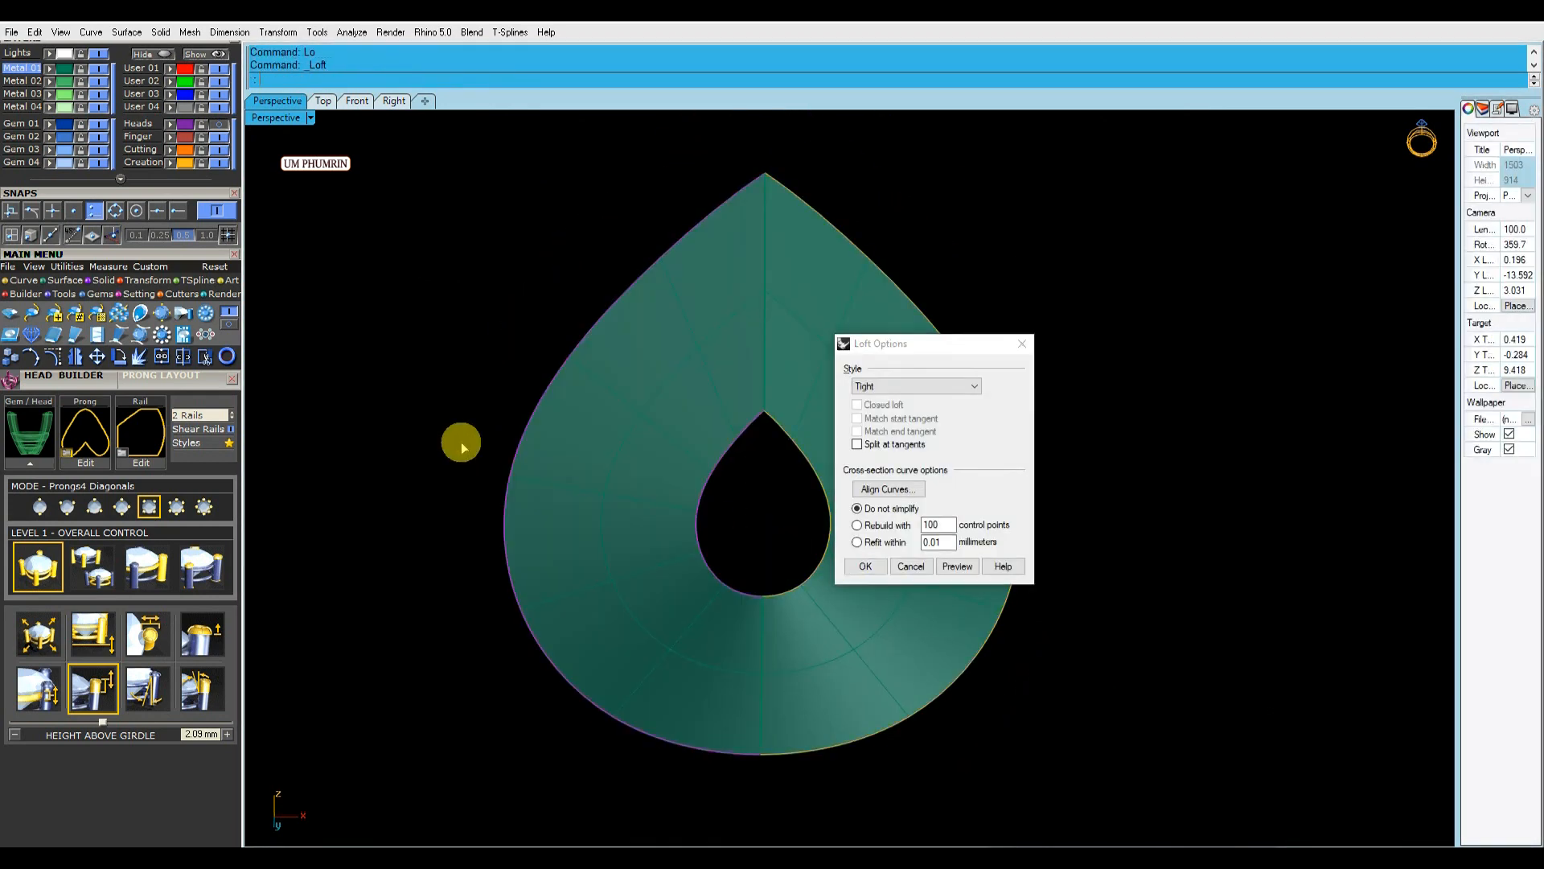
{"action": "left_click", "coordinate": [865, 567]}
Join the two lofted halves into one surface and duplicate its inner and outer borders as curves.
{"action": "key", "text": "ctrl+a"}
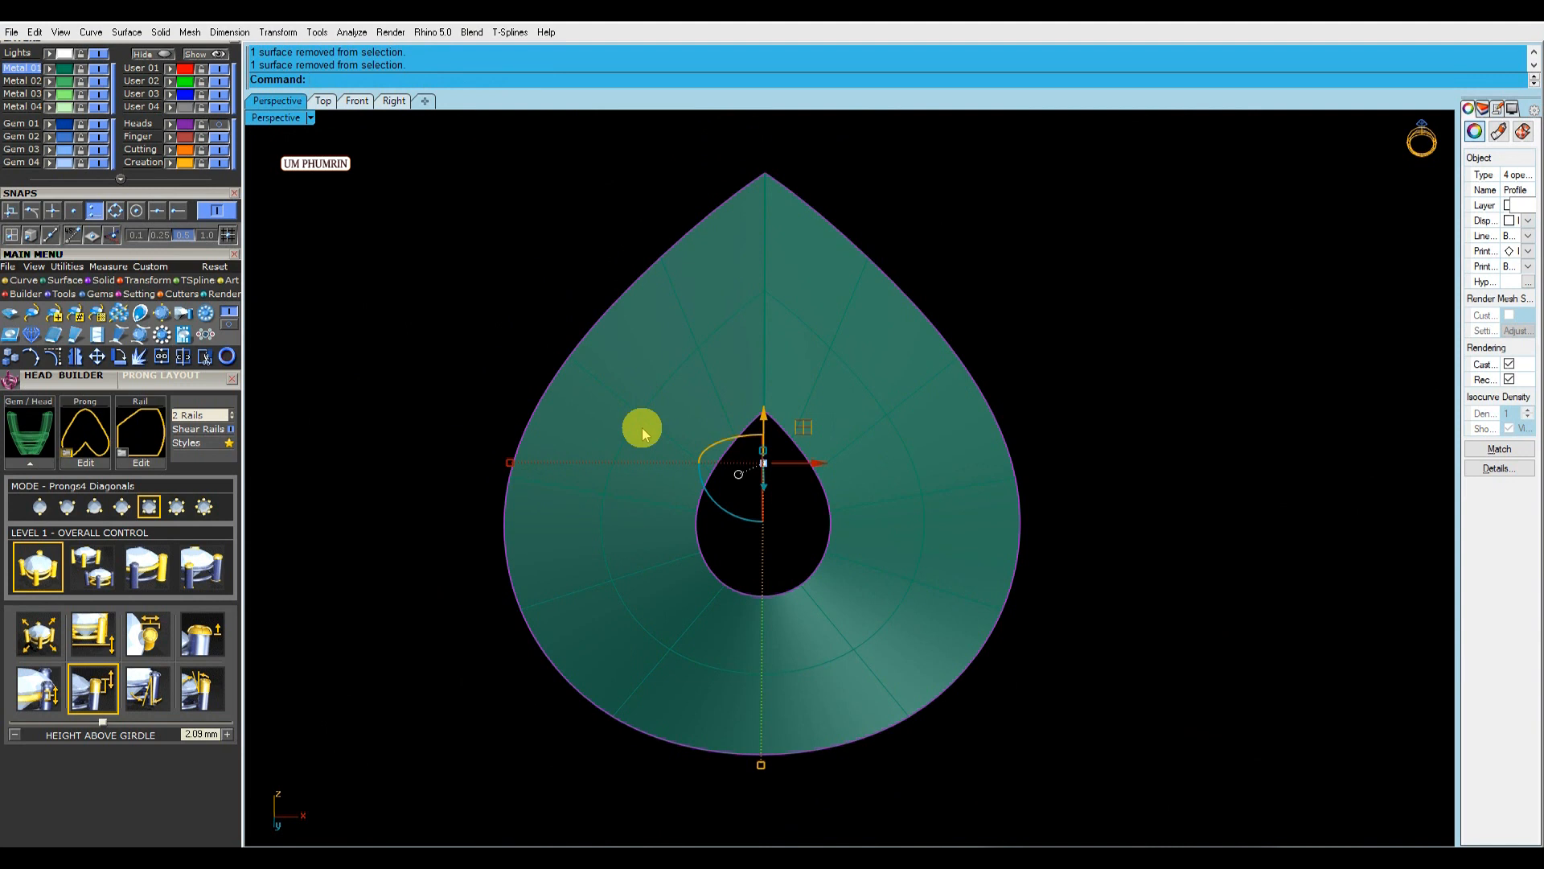
{"action": "left_click_drag", "start_coordinate": [972, 467], "coordinate": [359, 318]}
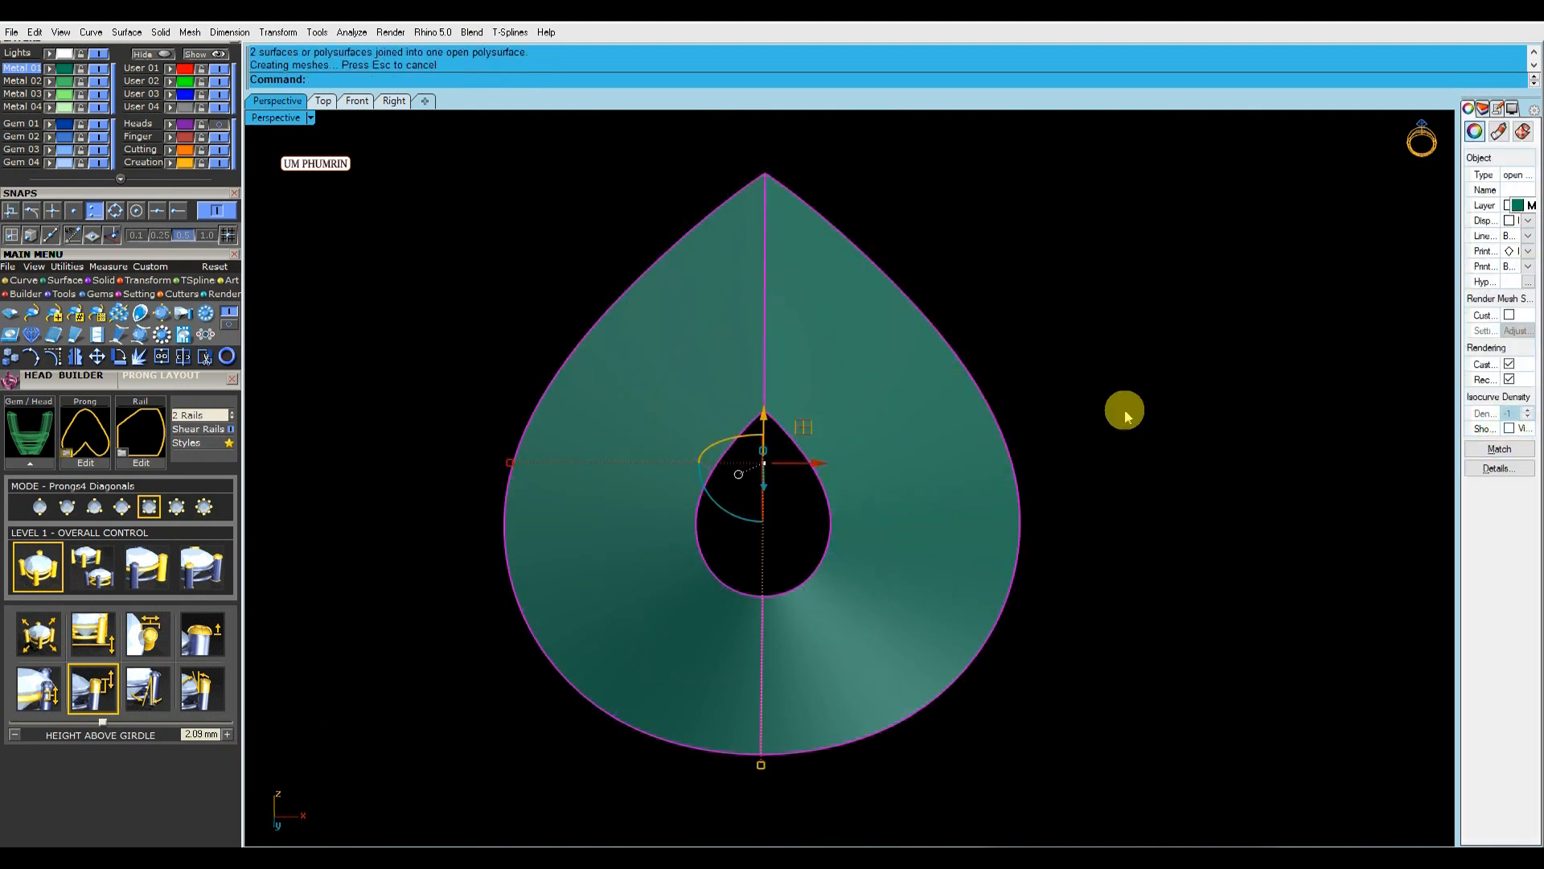
{"action": "right_click_drag", "start_coordinate": [1126, 414], "coordinate": [1124, 433]}
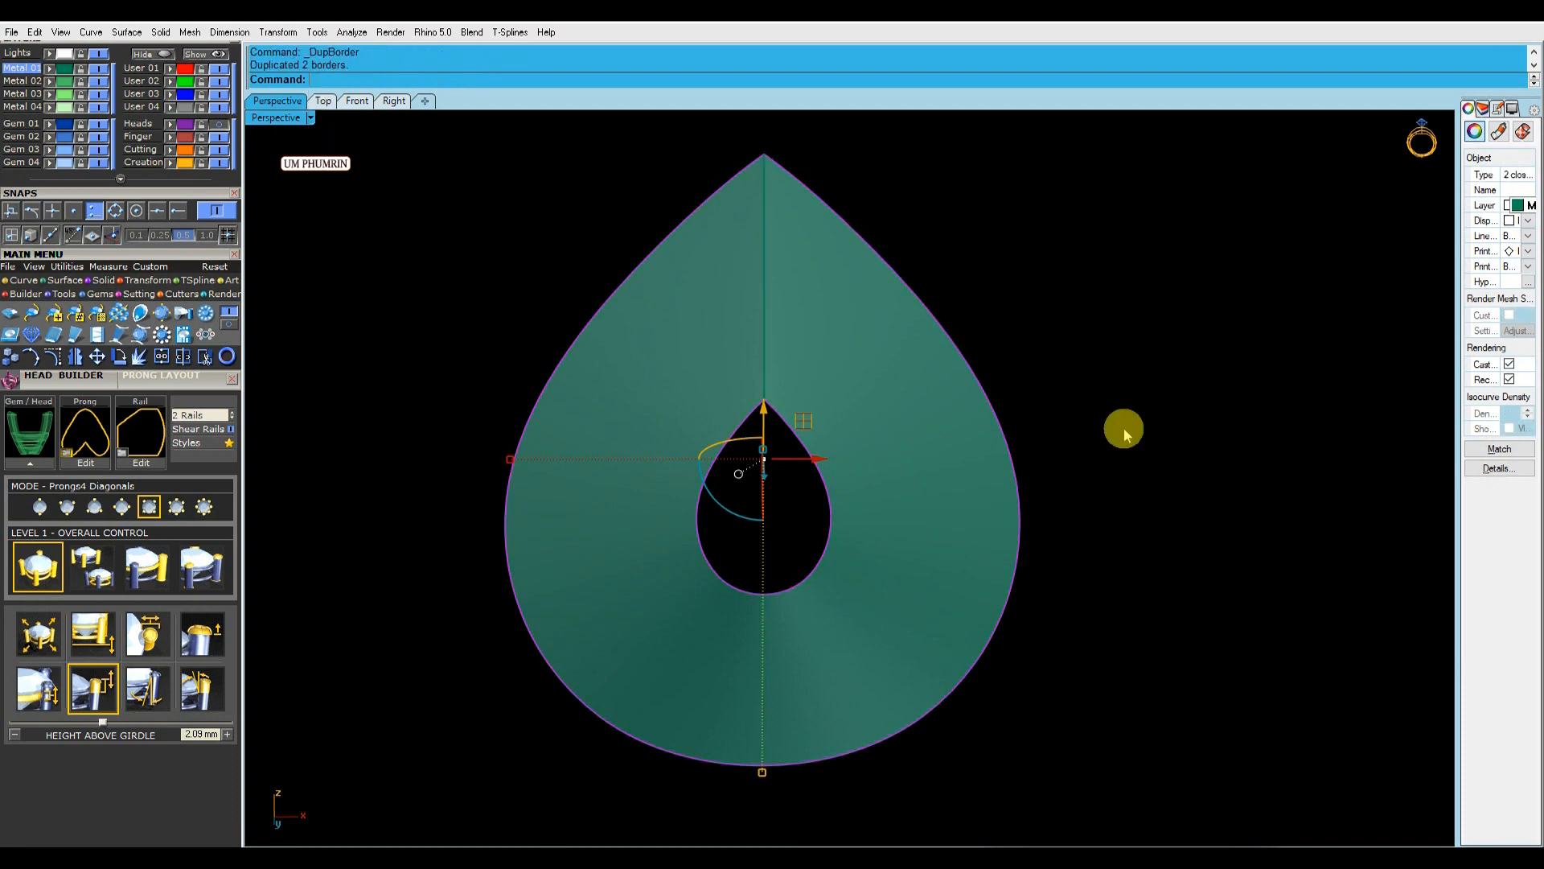
{"action": "right_click_drag", "start_coordinate": [1126, 487], "coordinate": [1126, 293]}
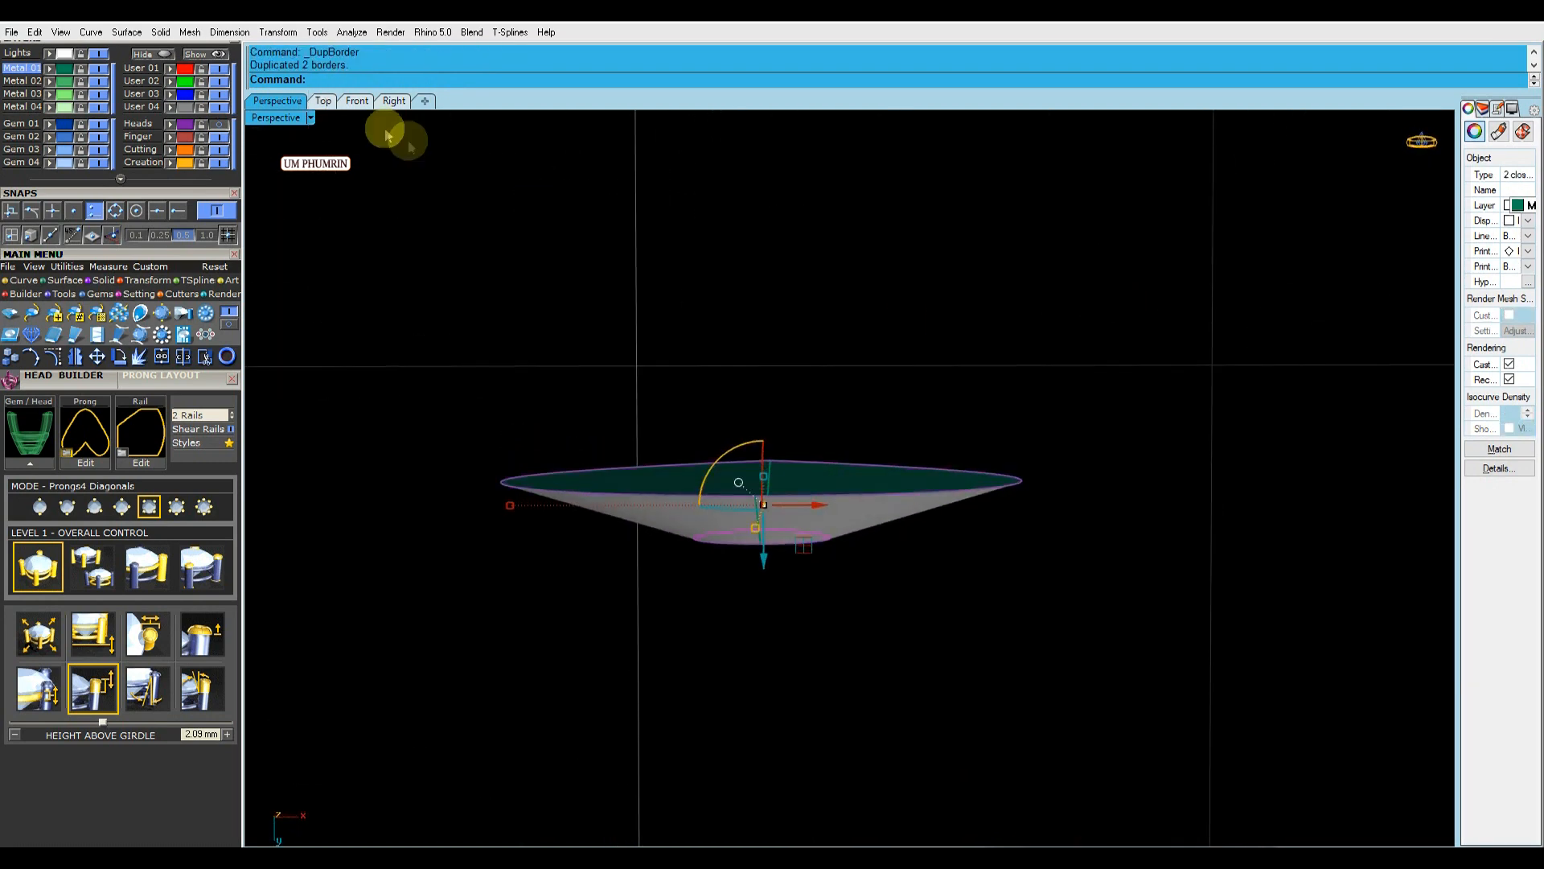
Project the border curves onto the Front construction plane, deleting the inputs, and move them away from the lofted surface.
{"action": "left_click", "coordinate": [359, 103]}
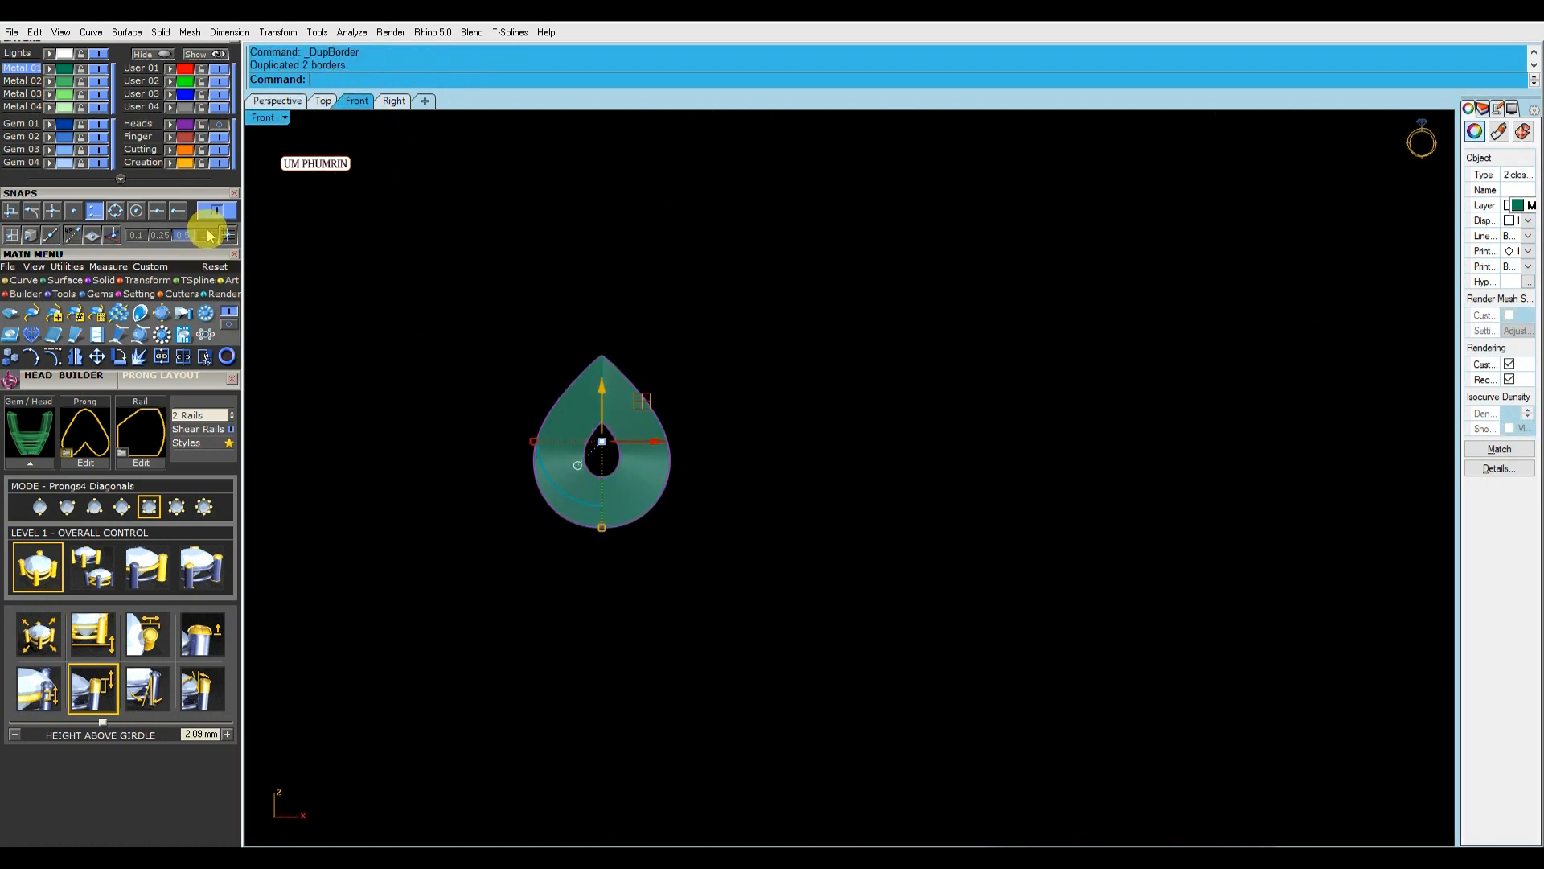
{"action": "left_click", "coordinate": [143, 281]}
{"action": "left_click", "coordinate": [206, 313]}
{"action": "left_click", "coordinate": [422, 80]}
{"action": "left_click", "coordinate": [282, 101]}
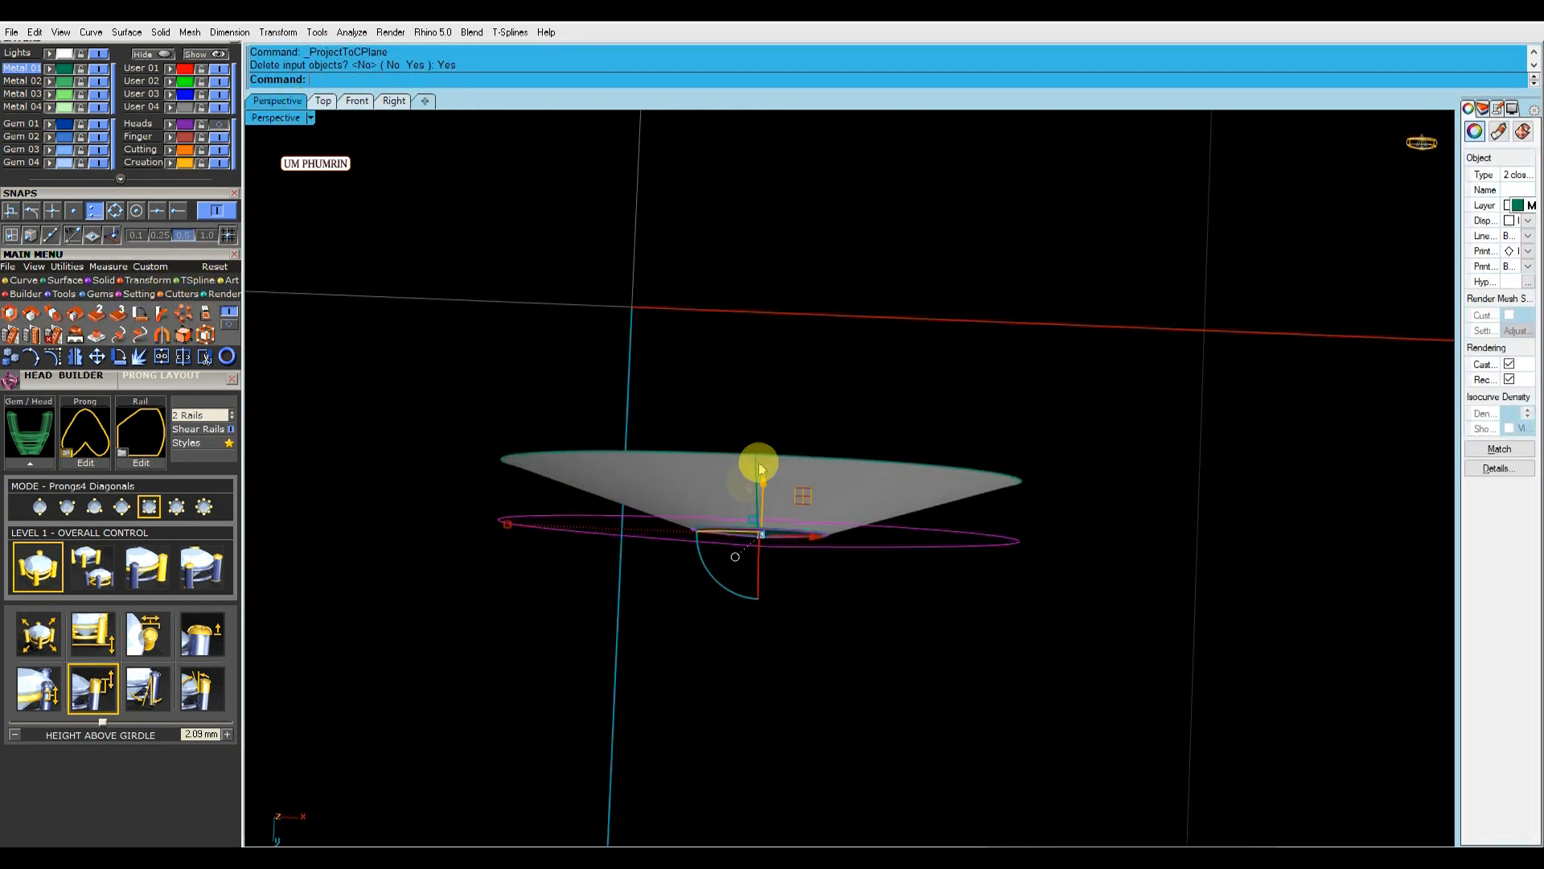
{"action": "left_click_drag", "start_coordinate": [762, 476], "coordinate": [762, 656]}
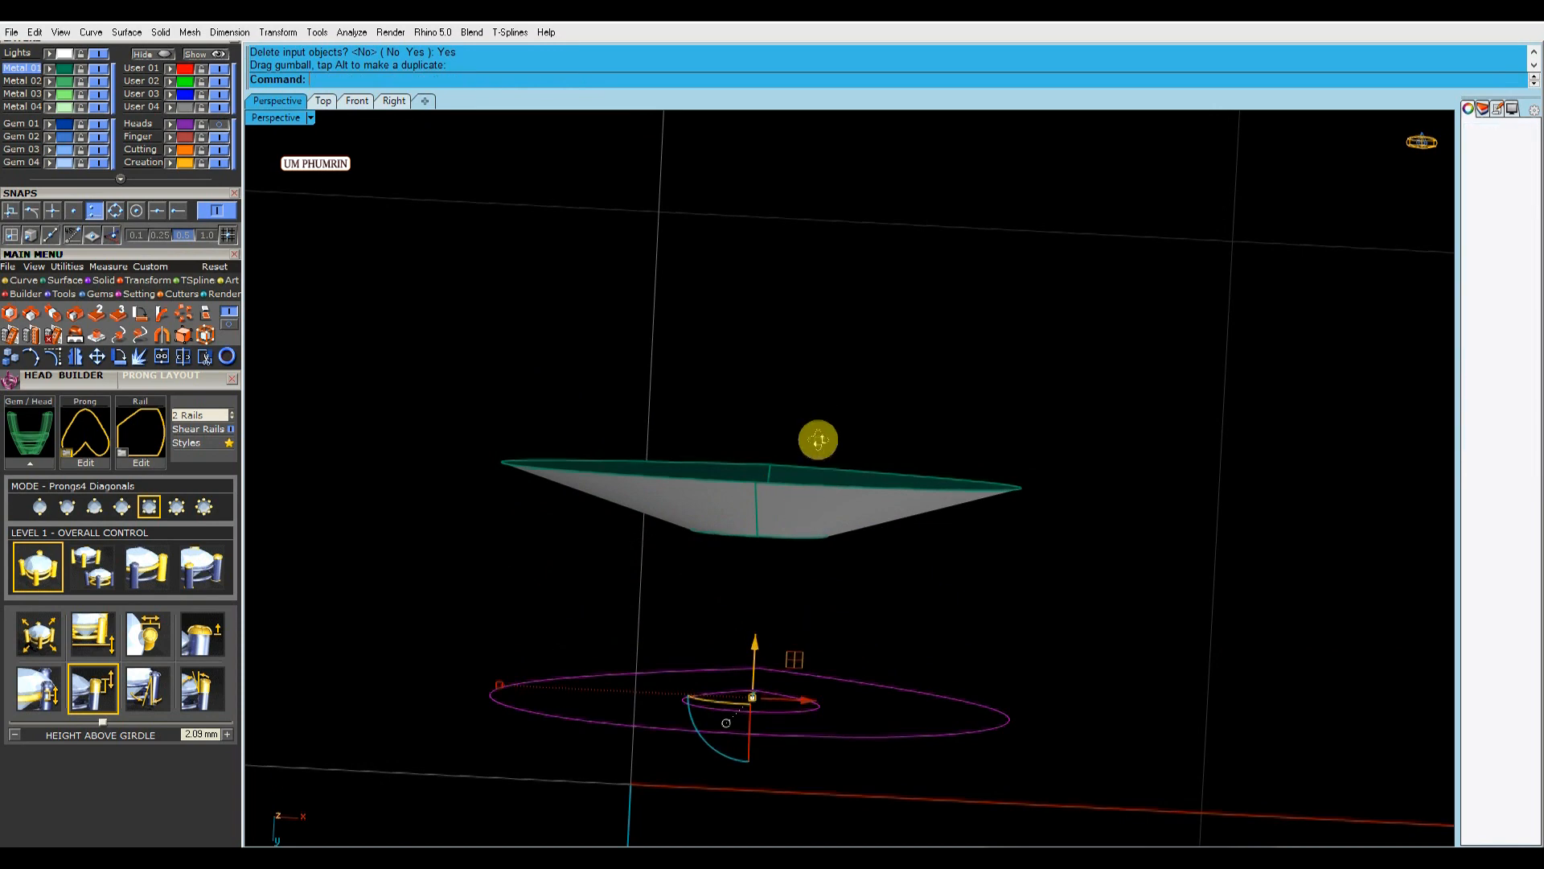
Loft a straight inner wall between the small teardrop border and its projected copy.
{"action": "right_click_drag", "start_coordinate": [818, 442], "coordinate": [841, 603]}
{"action": "left_click", "coordinate": [854, 591]}
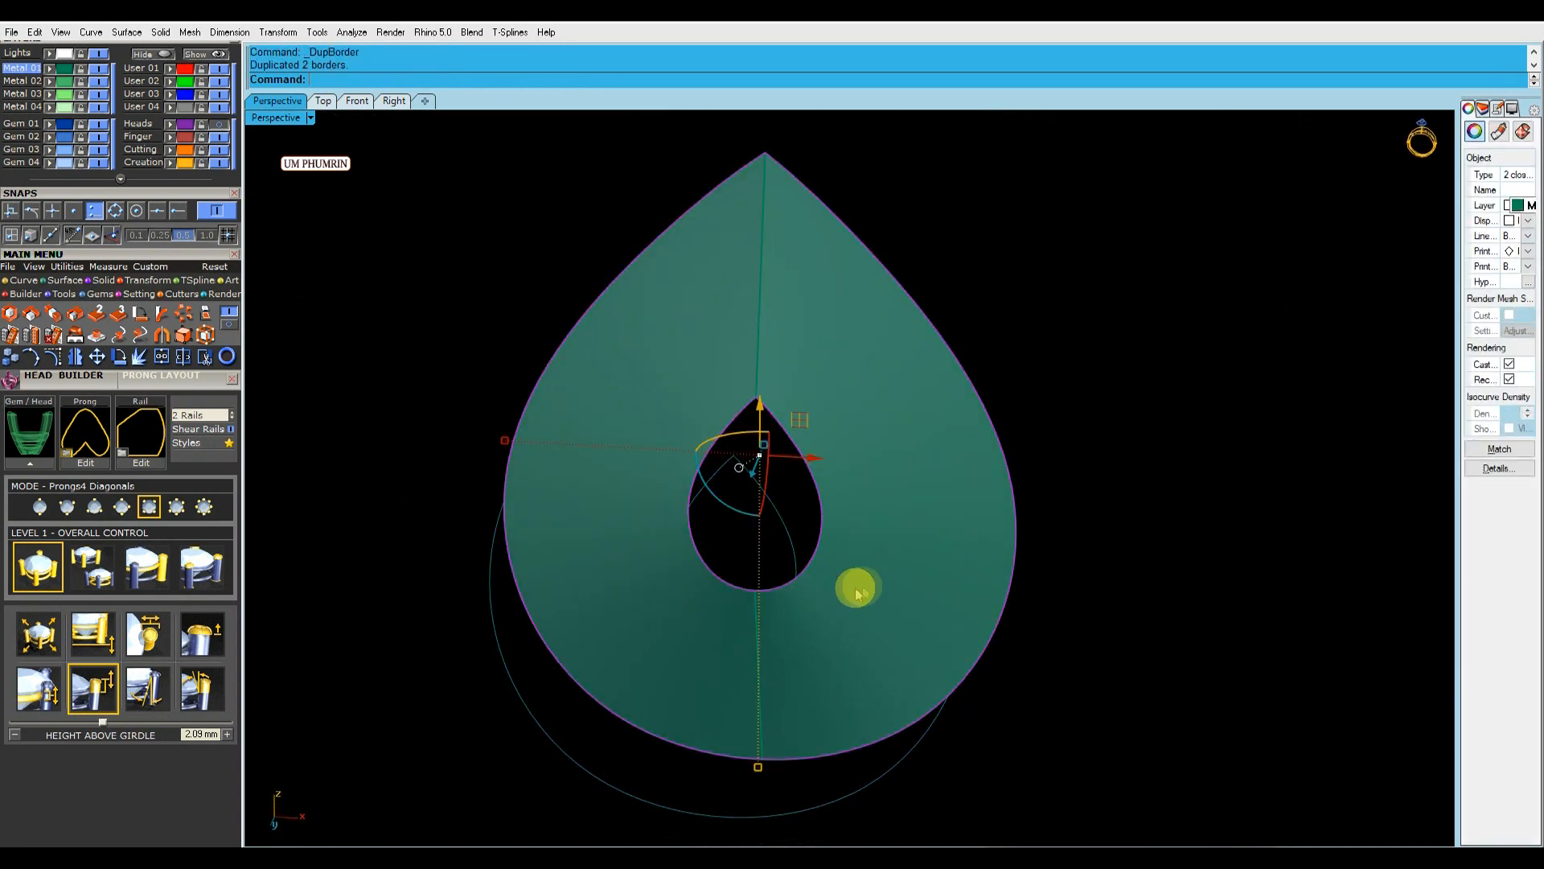
{"action": "left_click", "coordinate": [1008, 594], "text": "ctrl"}
{"action": "left_click", "coordinate": [786, 532], "text": "shift"}
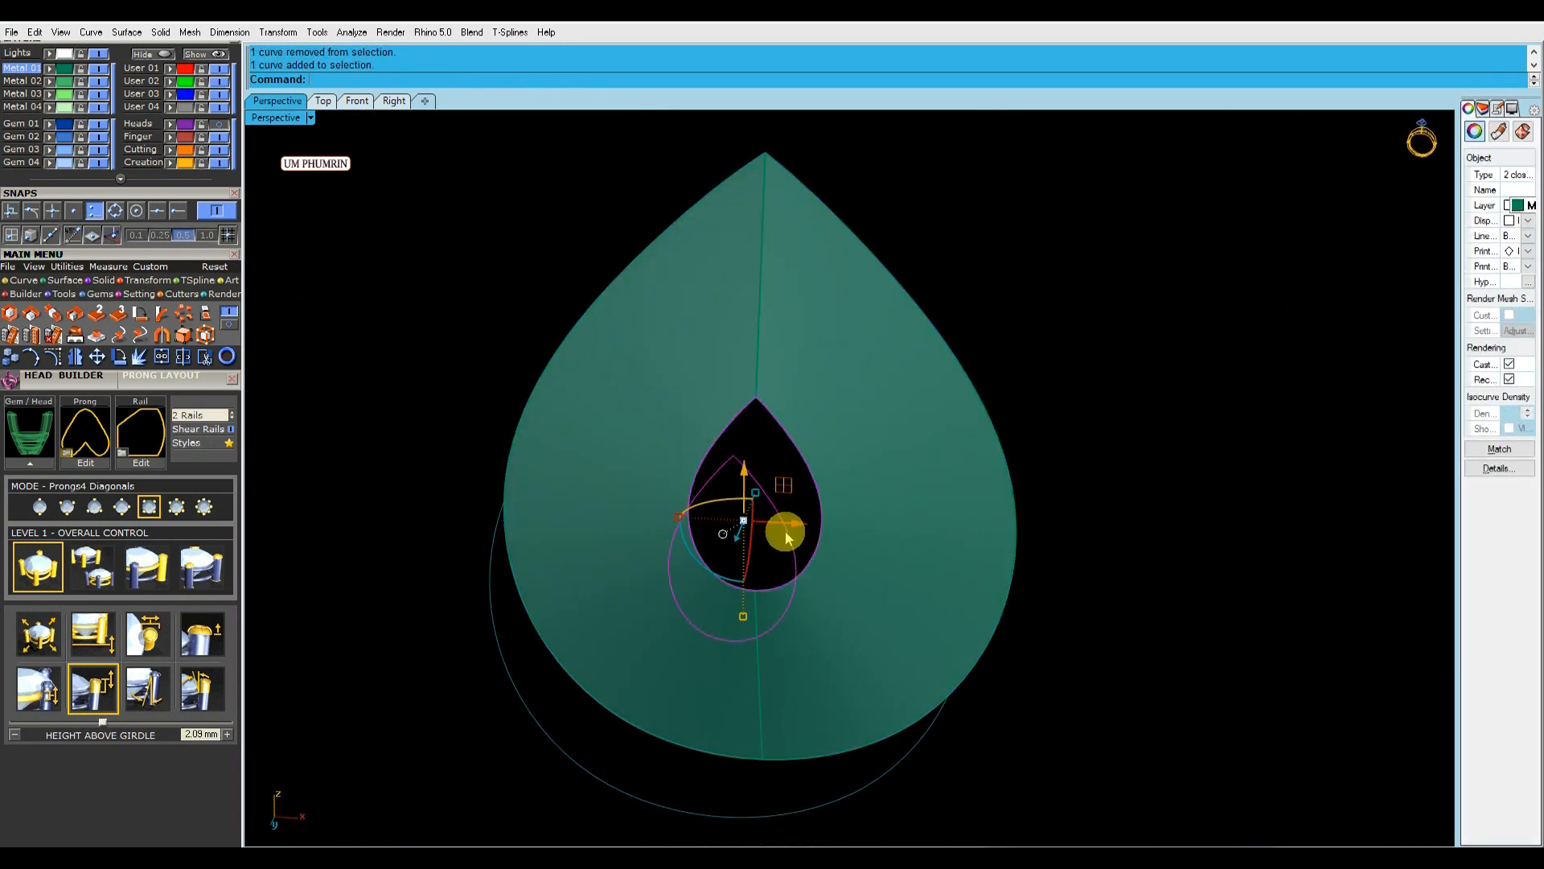
{"action": "type", "text": "l"}
{"action": "key", "text": "Return"}
{"action": "key", "text": "Return"}
{"action": "key", "text": "Return"}
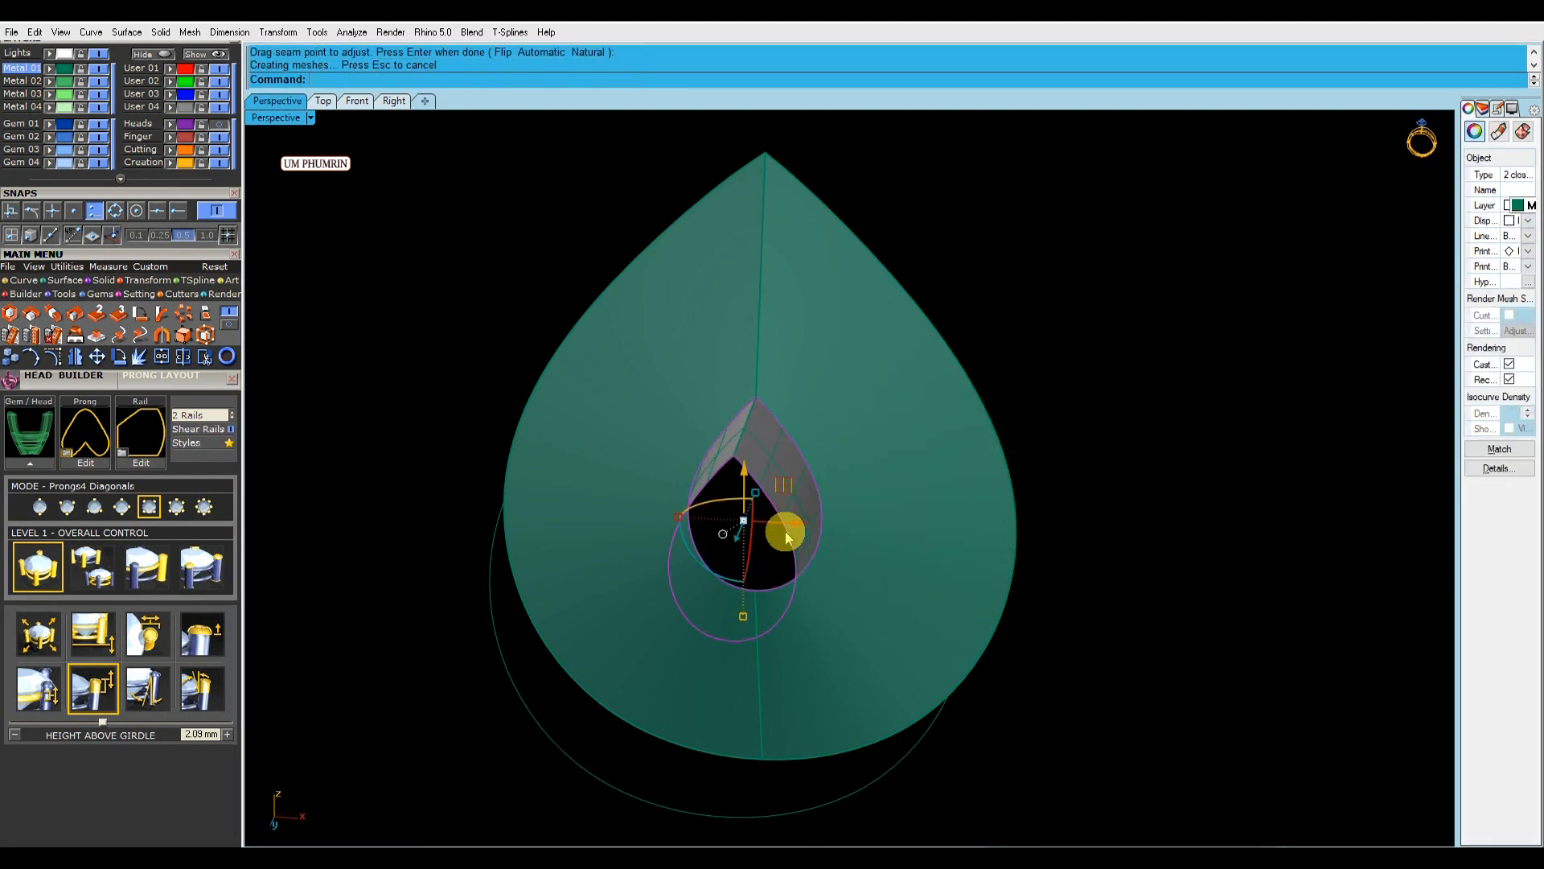
Loft a straight outer wall between the large teardrop border and its projected copy.
{"action": "left_click_drag", "start_coordinate": [1135, 687], "coordinate": [891, 601]}
{"action": "left_click", "coordinate": [891, 602], "text": "ctrl"}
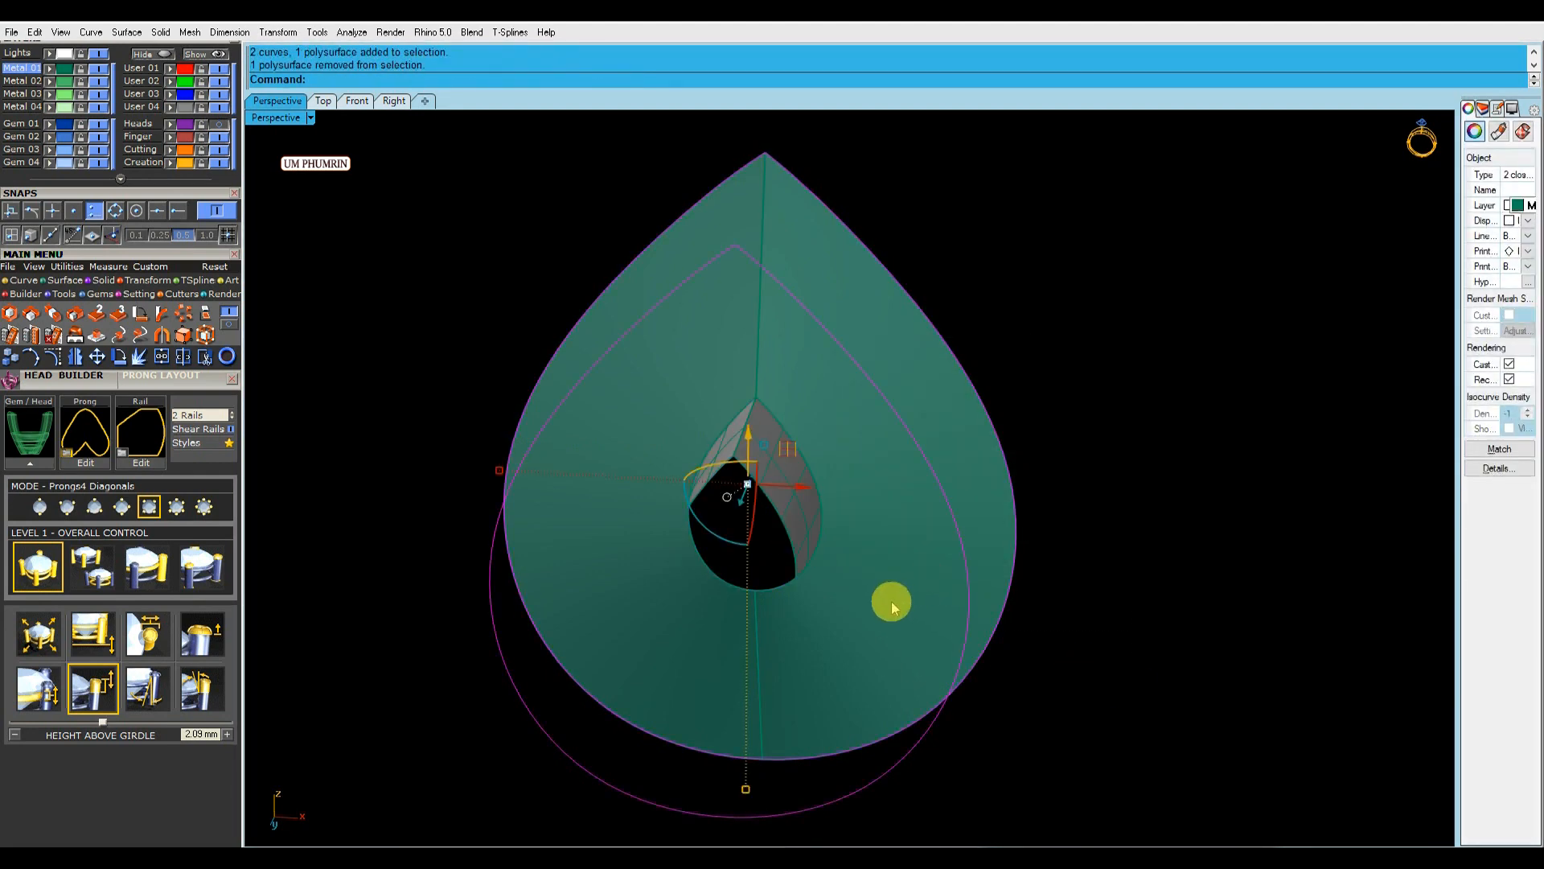
{"action": "type", "text": "lo"}
{"action": "key", "text": "Return"}
{"action": "key", "text": "Return"}
{"action": "key", "text": "Return"}
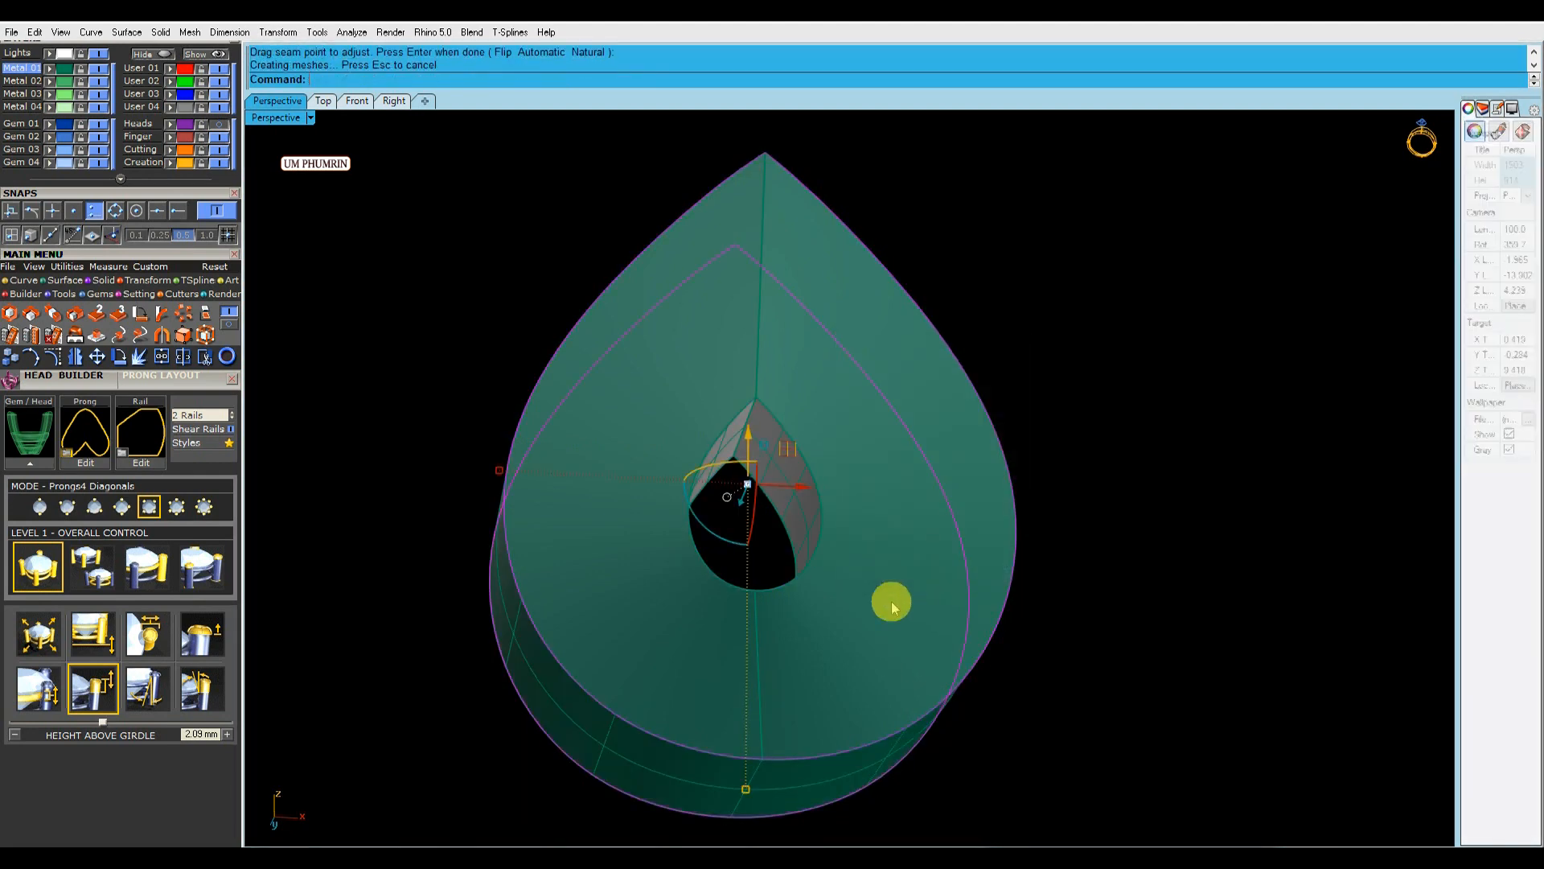
Delete the used border curves and join the inner and outer walls to the sloped teardrop surface.
{"action": "key", "text": "Delete"}
{"action": "right_click_drag", "start_coordinate": [891, 604], "coordinate": [1147, 607]}
{"action": "left_click_drag", "start_coordinate": [1147, 606], "coordinate": [482, 304]}
{"action": "key", "text": "ctrl+j"}
Duplicate the two open back borders of the joined teardrop body as curves and isolate them.
{"action": "type", "text": "dupborder"}
{"action": "key", "text": "Return"}
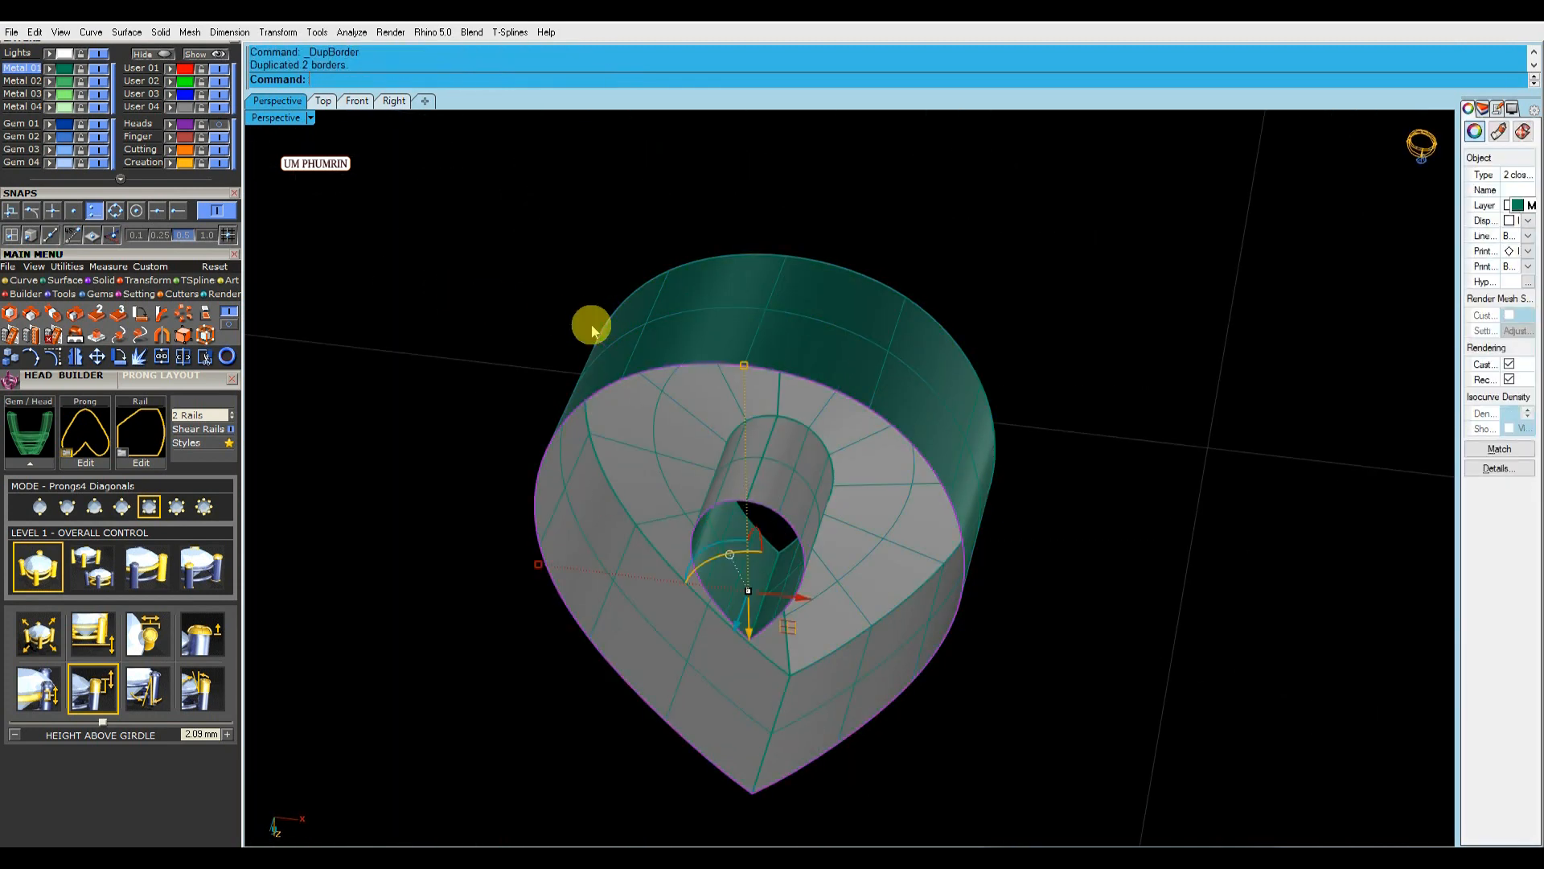
{"action": "right_click", "coordinate": [152, 54]}
{"action": "left_click", "coordinate": [322, 101]}
{"action": "left_click", "coordinate": [356, 102]}
Split the outer teardrop curve into two halves at its tip and its lowest point.
{"action": "left_click", "coordinate": [613, 406]}
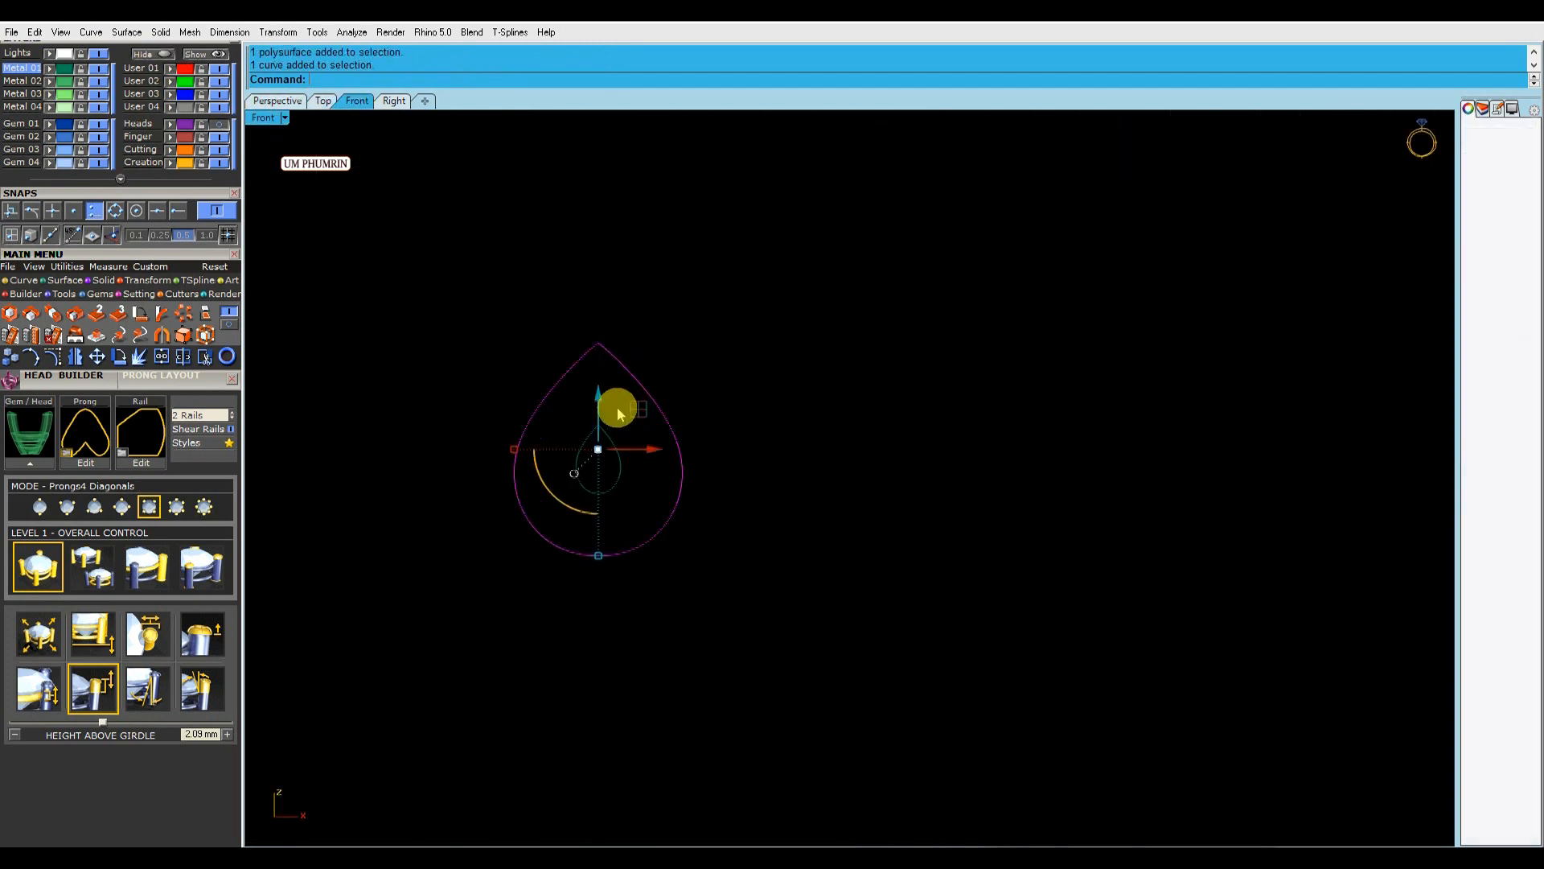
{"action": "scroll", "coordinate": [664, 456], "scroll_direction": "up", "scroll_amount": 2}
{"action": "type", "text": "Ss"}
{"action": "key", "text": "Return"}
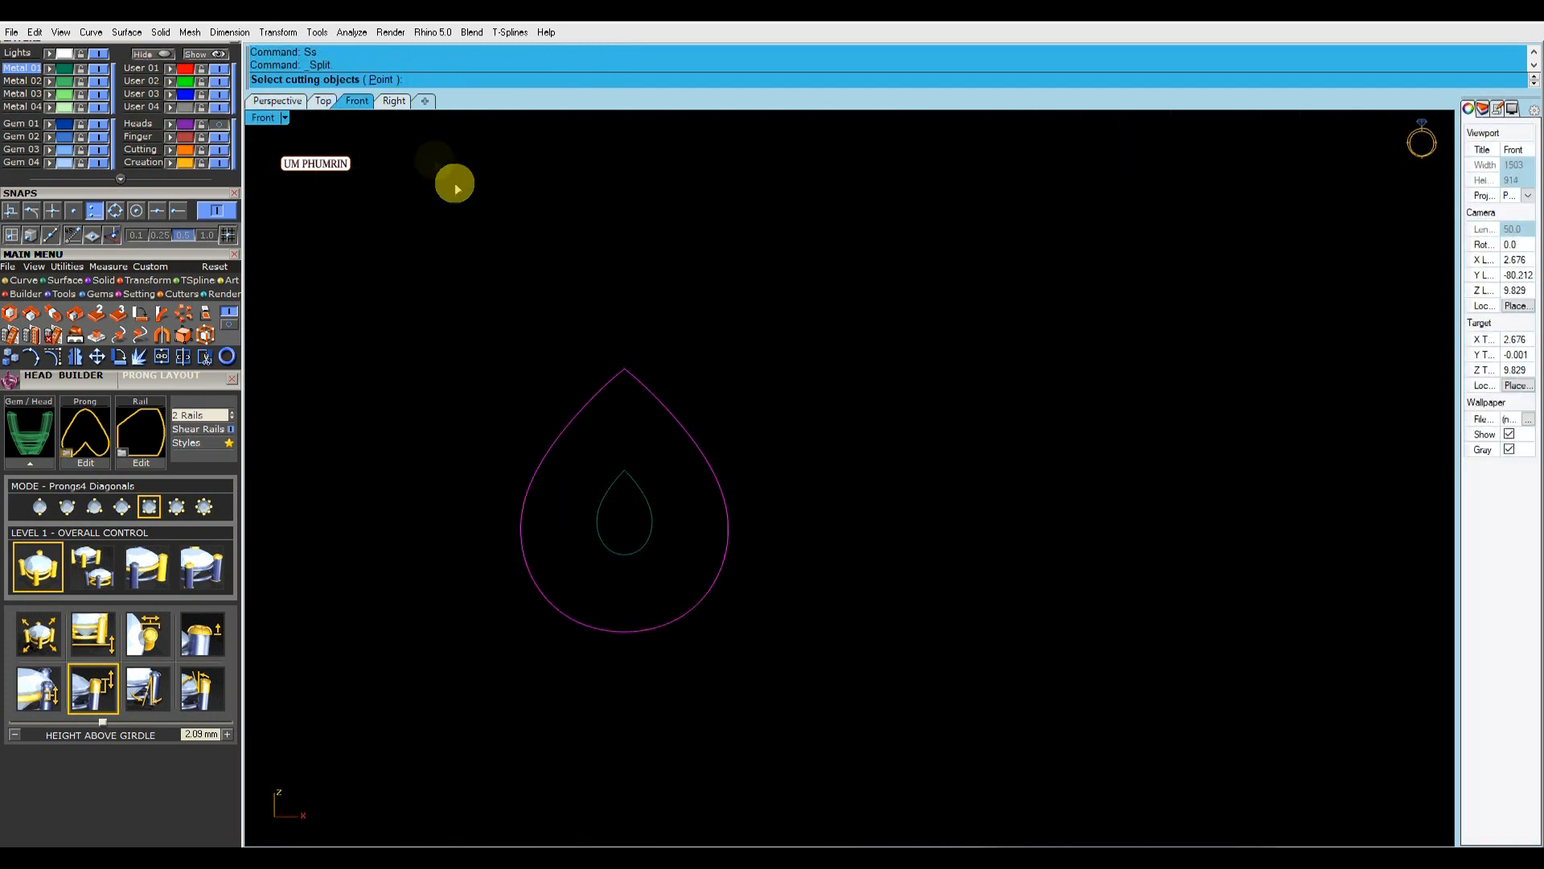
{"action": "left_click", "coordinate": [115, 211]}
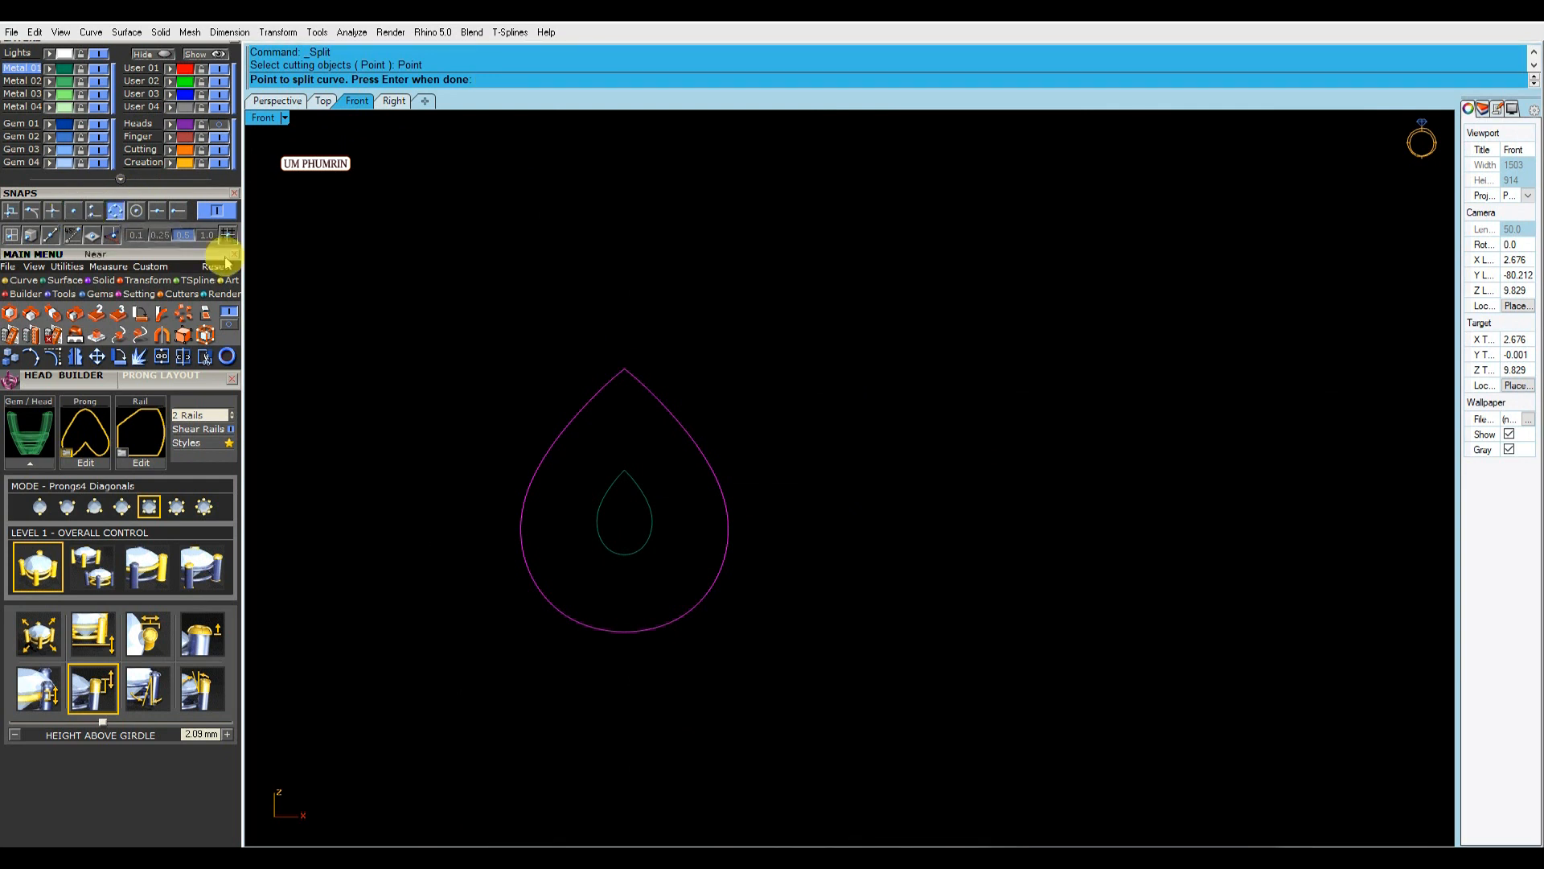
{"action": "left_click", "coordinate": [178, 211]}
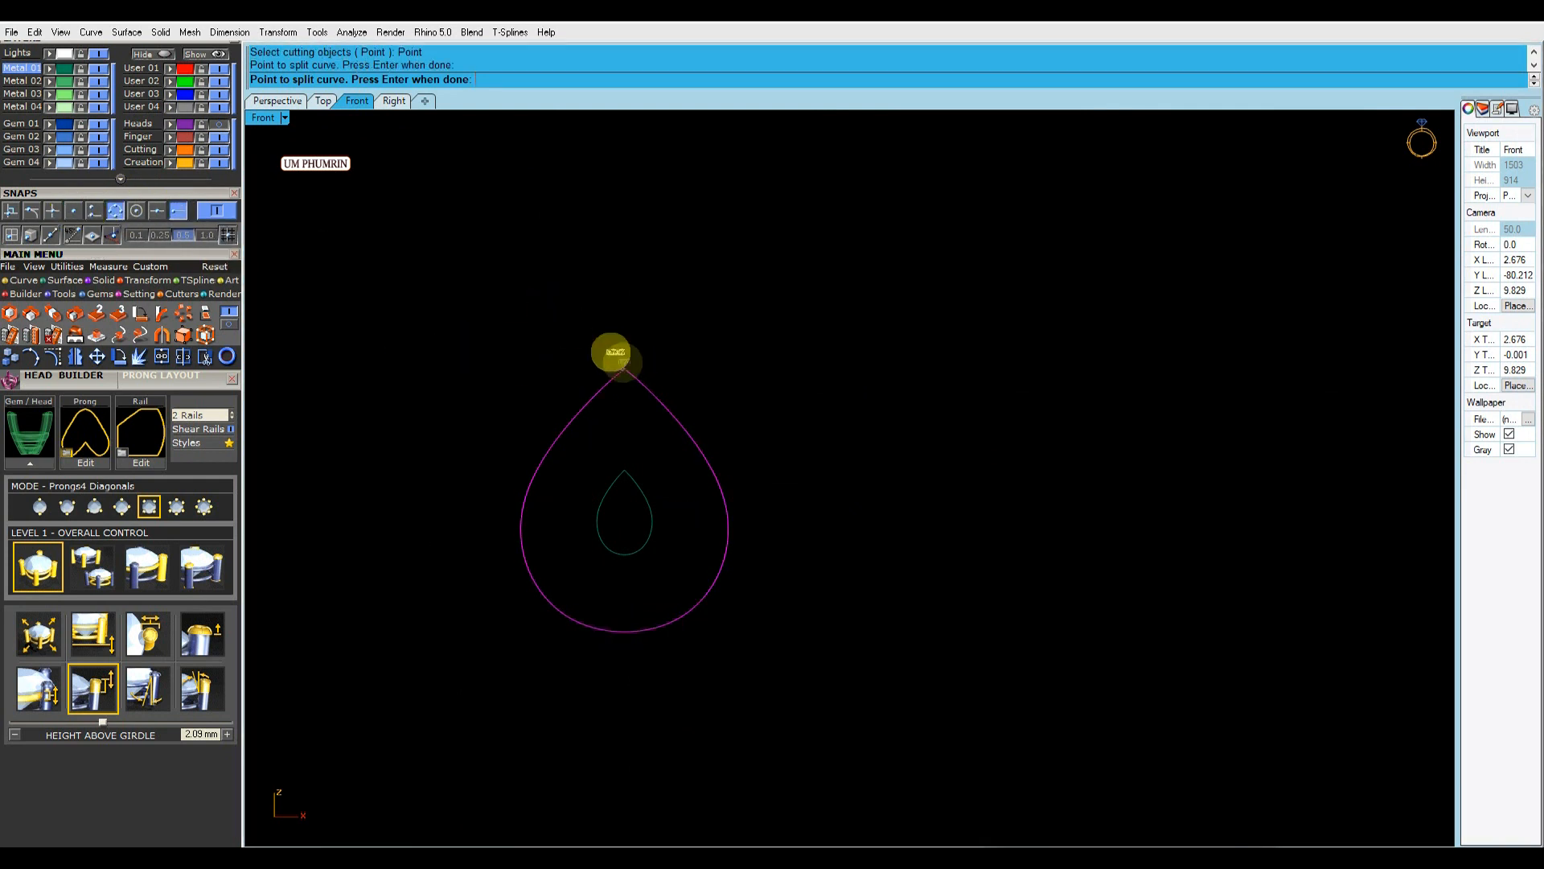
Split the inner teardrop curve into two halves at its tip and its lowest point.
{"action": "left_click", "coordinate": [639, 486]}
{"action": "type", "text": "ss"}
{"action": "key", "text": "Return"}
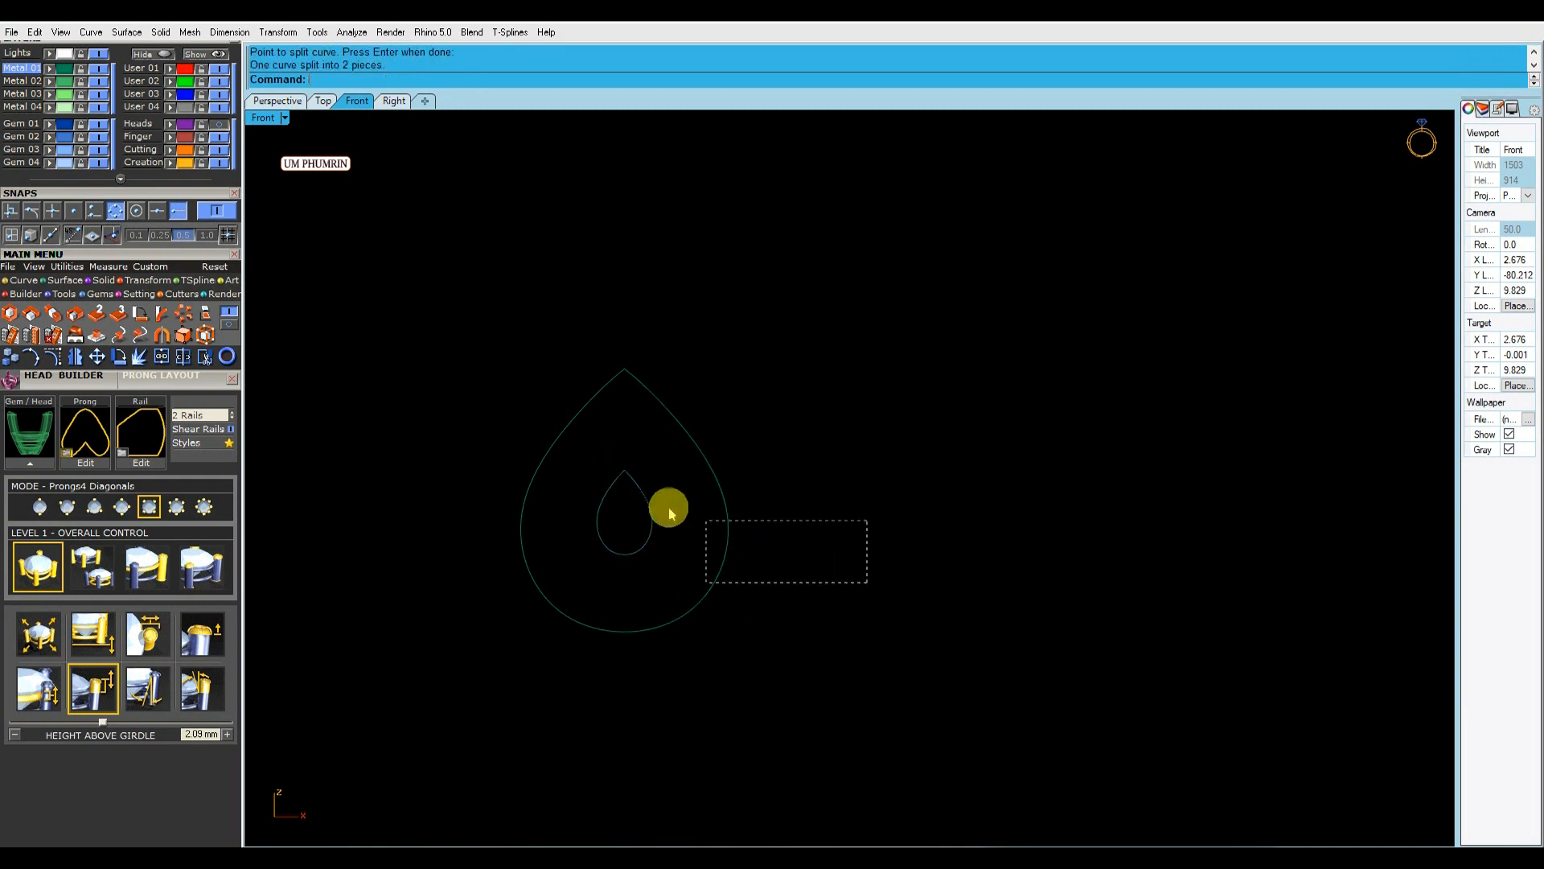
Loft between the right halves of the split teardrop curves, and likewise between the left halves.
{"action": "left_click_drag", "start_coordinate": [672, 513], "coordinate": [643, 505]}
{"action": "type", "text": "lo"}
{"action": "key", "text": "Return"}
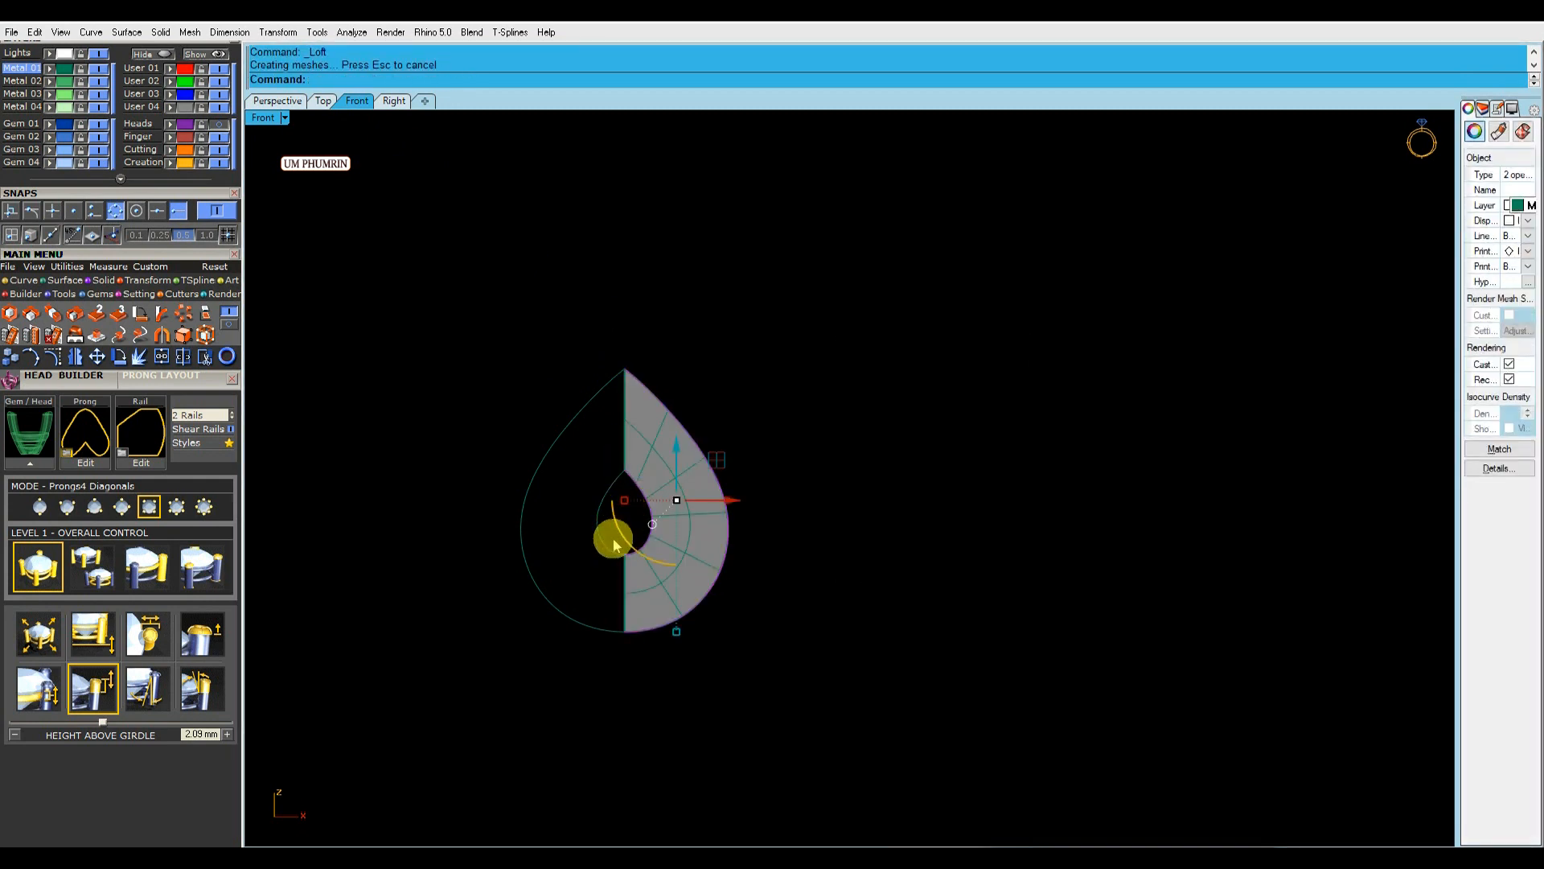
{"action": "key", "text": "Return"}
Delete the four split curves and join the two flat lofted halves into one back face.
{"action": "left_click_drag", "start_coordinate": [904, 576], "coordinate": [386, 379]}
{"action": "left_click", "coordinate": [678, 534], "text": "ctrl"}
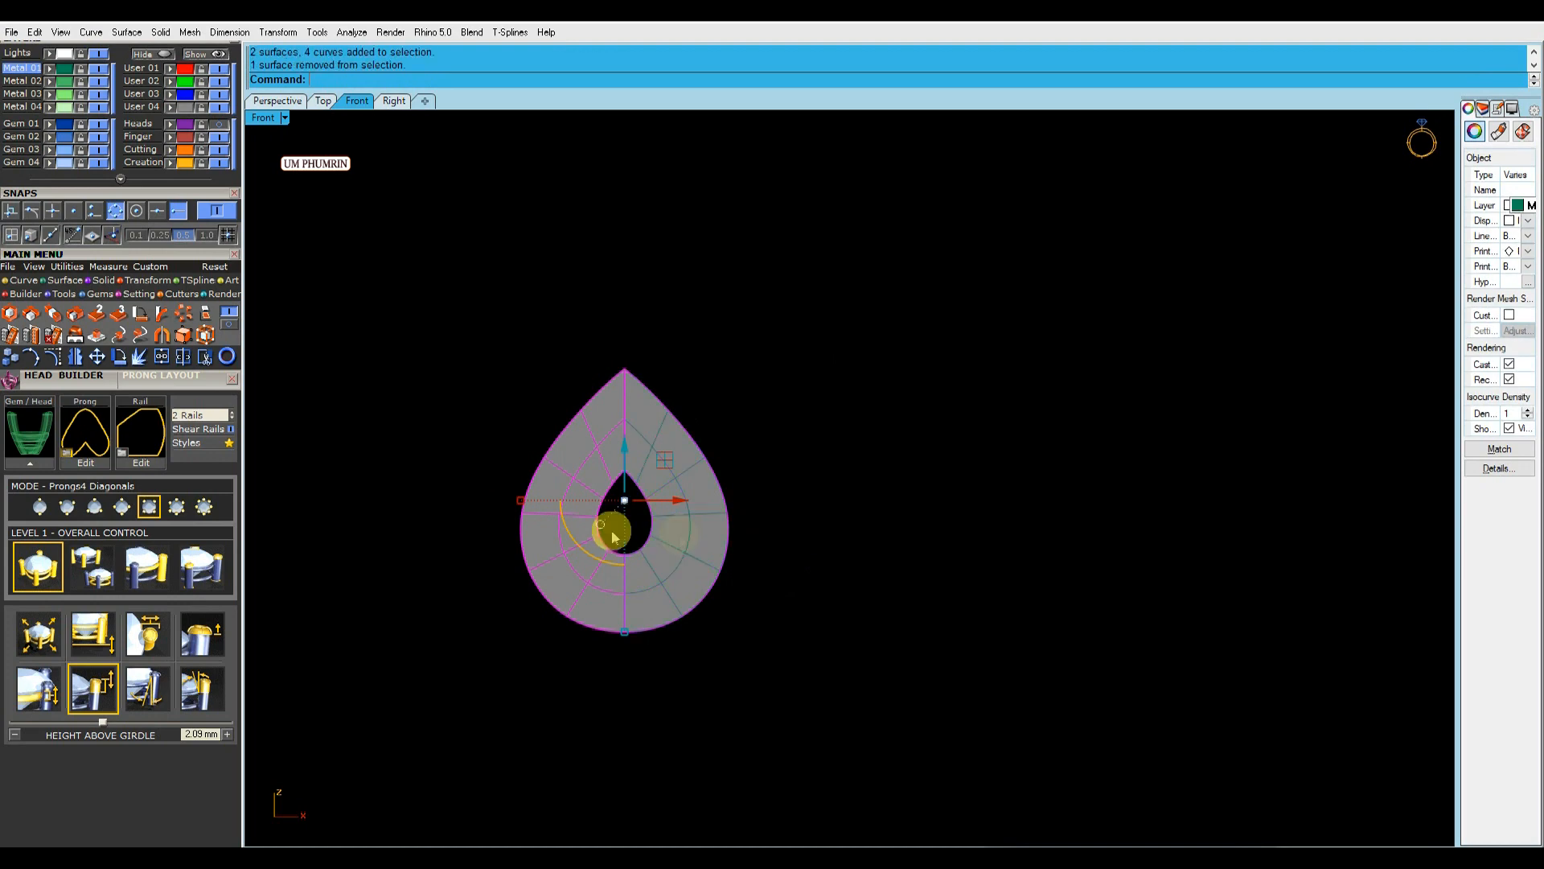
{"action": "left_click", "coordinate": [561, 520], "text": "ctrl"}
{"action": "left_click", "coordinate": [551, 521], "text": "ctrl"}
{"action": "left_click_drag", "start_coordinate": [474, 367], "coordinate": [432, 349]}
{"action": "key", "text": "ctrl+j"}
Show the hidden objects and join the flat back face to the teardrop body as a closed polysurface.
{"action": "left_click", "coordinate": [205, 54]}
{"action": "left_click", "coordinate": [277, 102]}
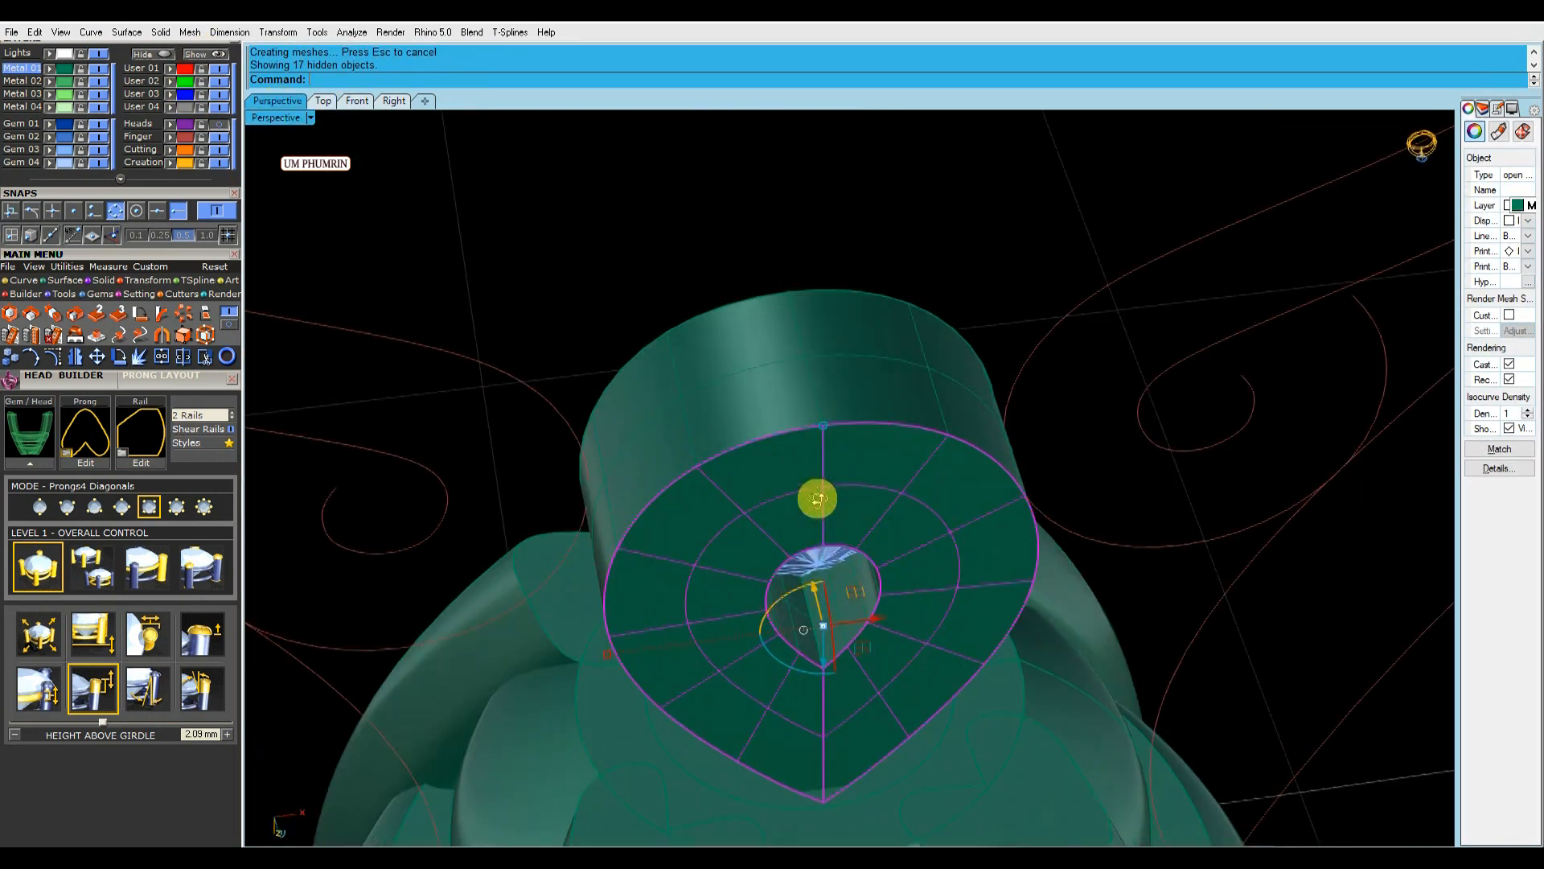
{"action": "left_click_drag", "start_coordinate": [813, 645], "coordinate": [684, 443]}
{"action": "right_click", "coordinate": [685, 443]}
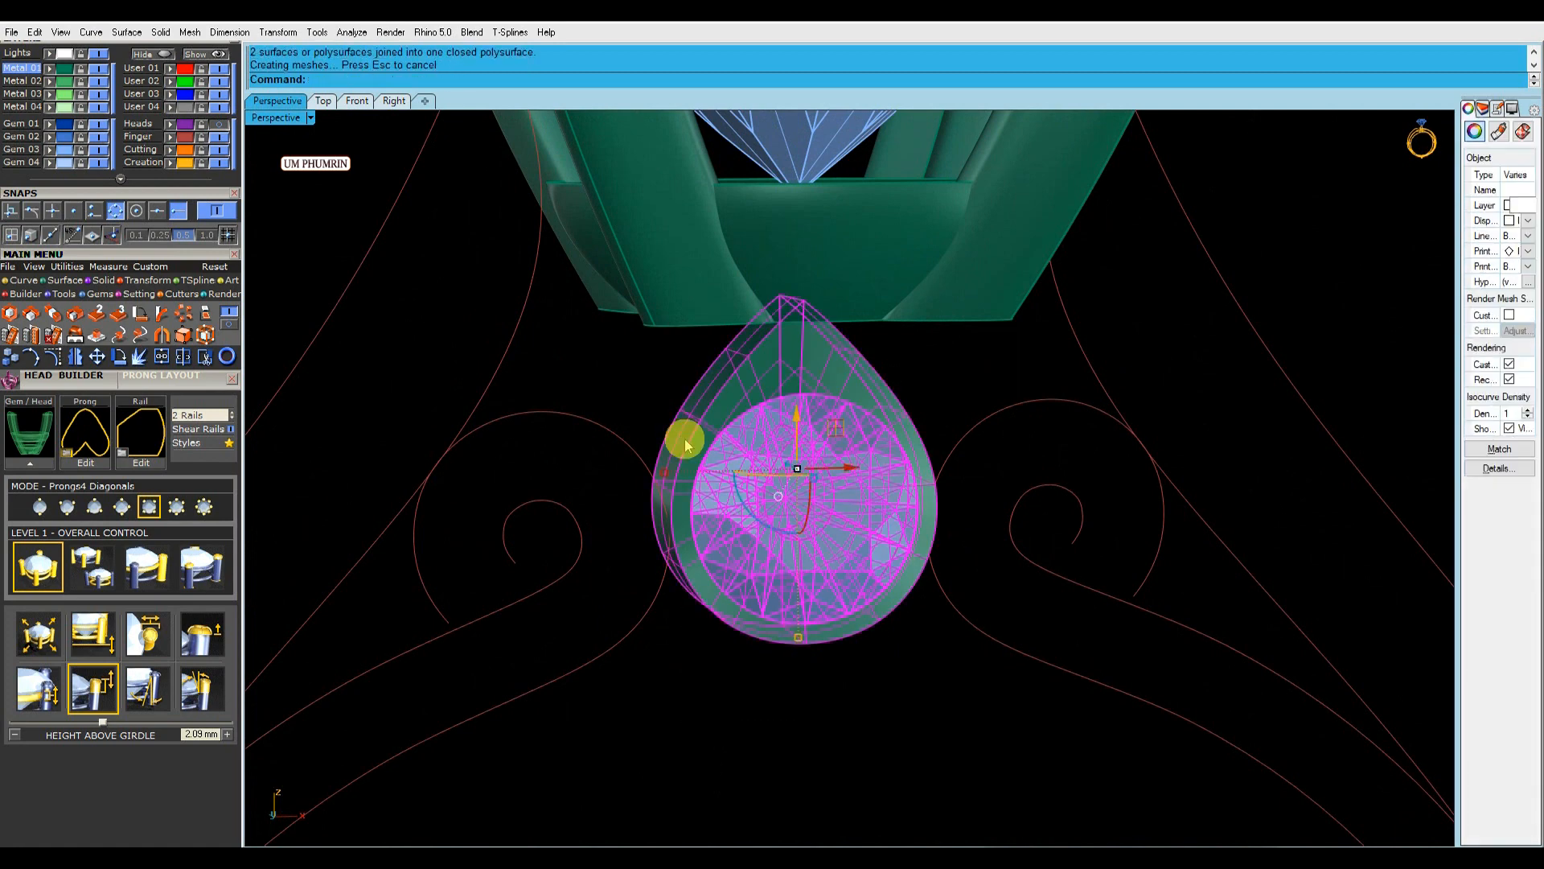
Inspect how the teardrop setting and small diamond sit beneath the prong head and between the scrolls.
{"action": "left_click", "coordinate": [711, 408]}
{"action": "left_click", "coordinate": [966, 366]}
{"action": "right_click_drag", "start_coordinate": [966, 366], "coordinate": [859, 346]}
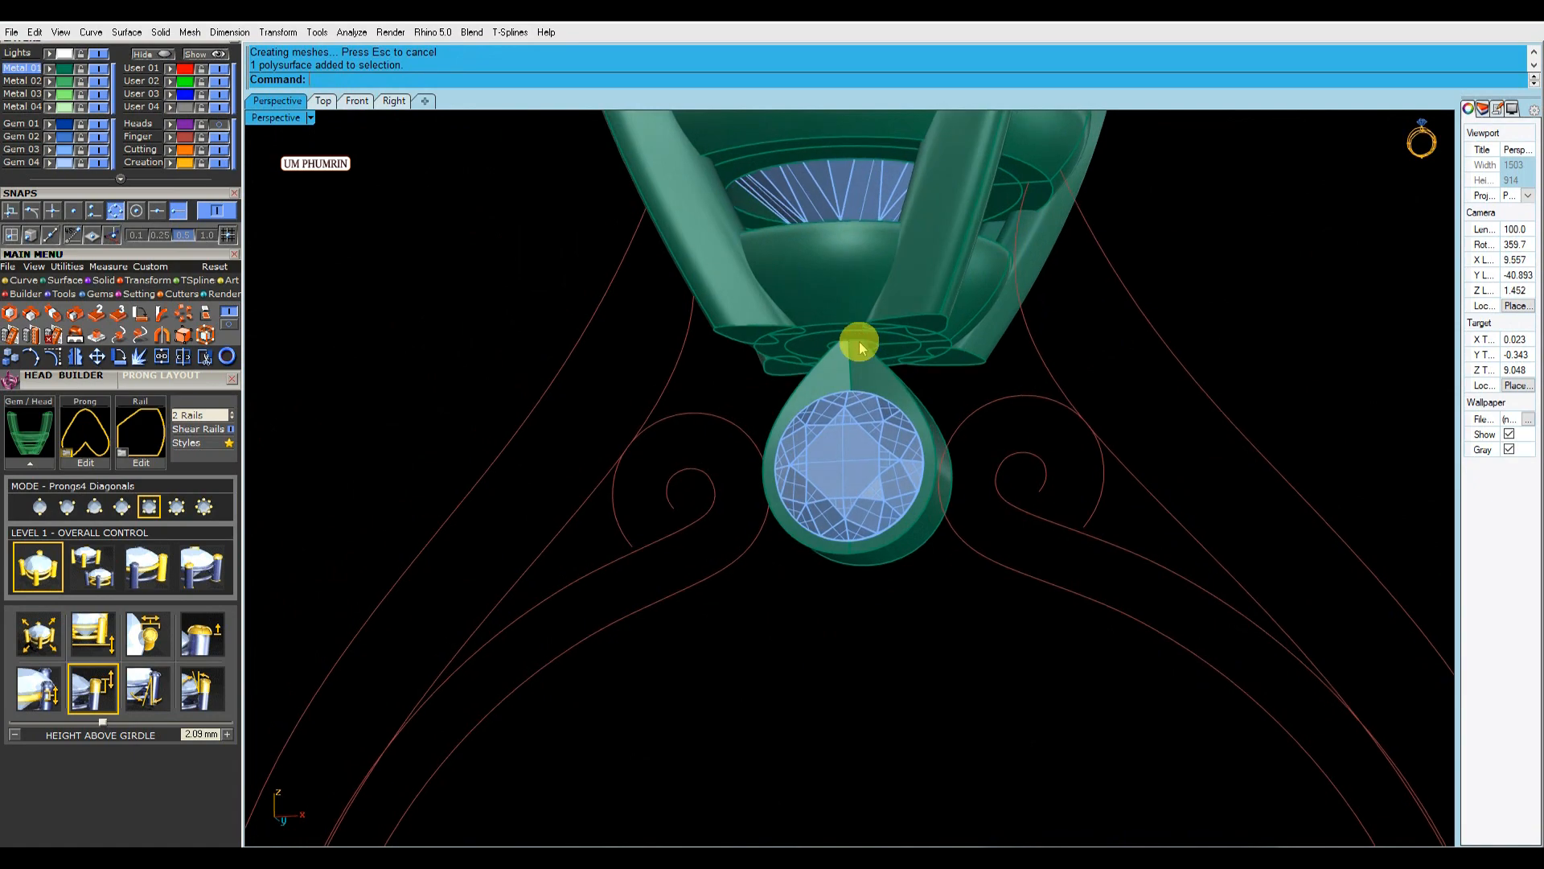
{"action": "left_click", "coordinate": [872, 362]}
{"action": "mouse_move", "coordinate": [873, 362]}
{"action": "right_mouse_down"}
{"action": "mouse_move", "coordinate": [862, 379]}
{"action": "mouse_move", "coordinate": [697, 390]}
{"action": "mouse_move", "coordinate": [893, 437]}
{"action": "mouse_move", "coordinate": [914, 420]}
{"action": "mouse_move", "coordinate": [869, 348]}
{"action": "right_mouse_up"}
{"action": "scroll", "coordinate": [868, 349], "scroll_direction": "up", "scroll_amount": 4}
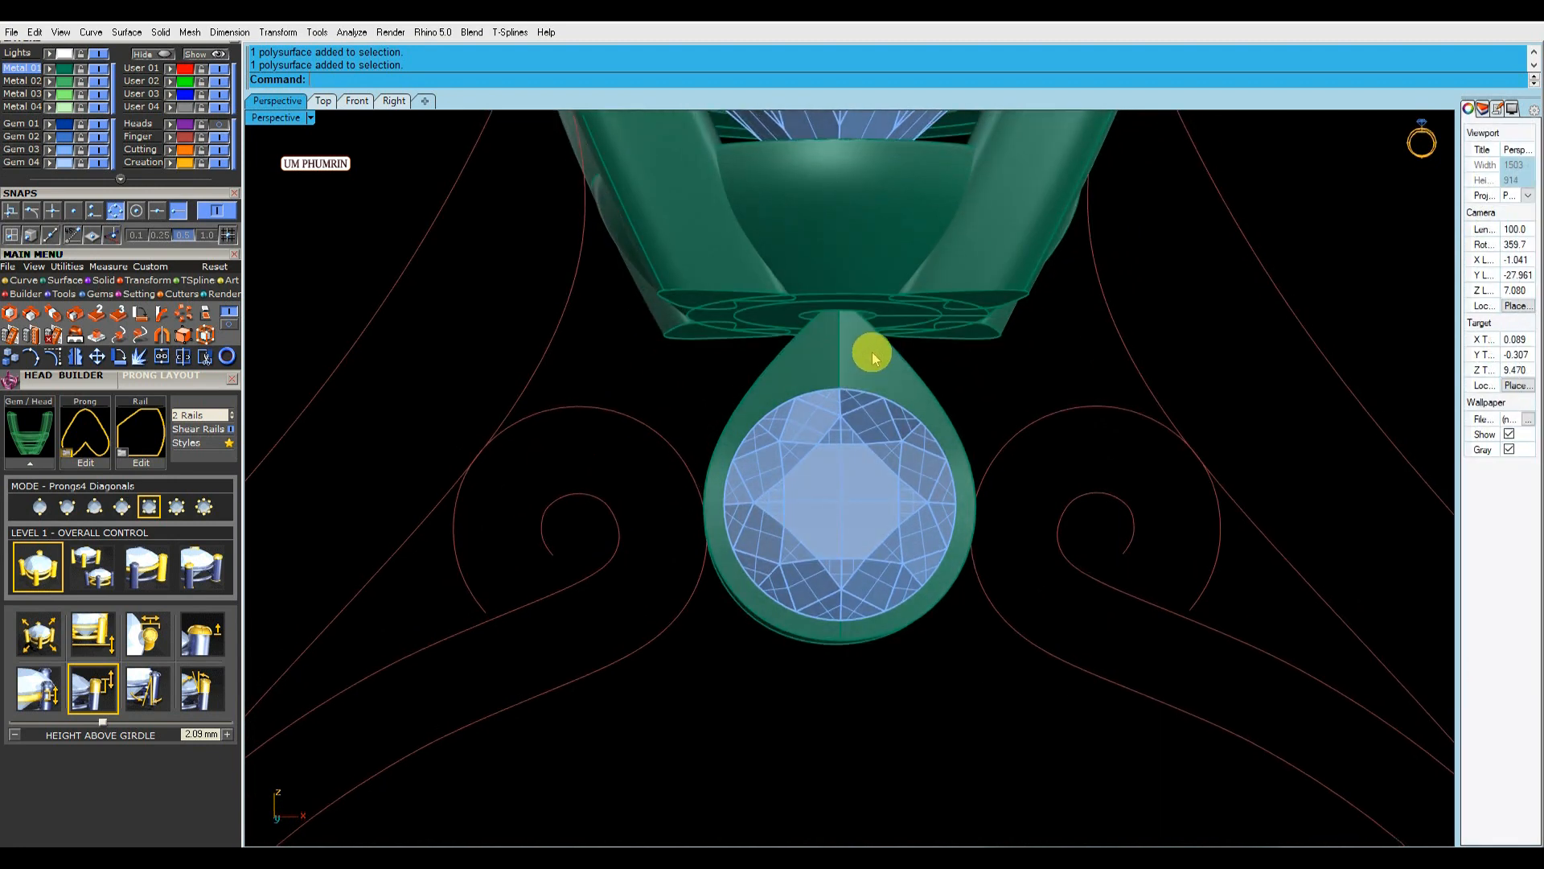
{"action": "scroll", "coordinate": [874, 359], "scroll_direction": "down", "scroll_amount": 7}
{"action": "right_click_drag", "start_coordinate": [876, 362], "coordinate": [852, 426]}
{"action": "scroll", "coordinate": [927, 499], "scroll_direction": "down", "scroll_amount": 7}
{"action": "right_click_drag", "start_coordinate": [927, 503], "coordinate": [795, 522]}
{"action": "type", "text": "Z"}
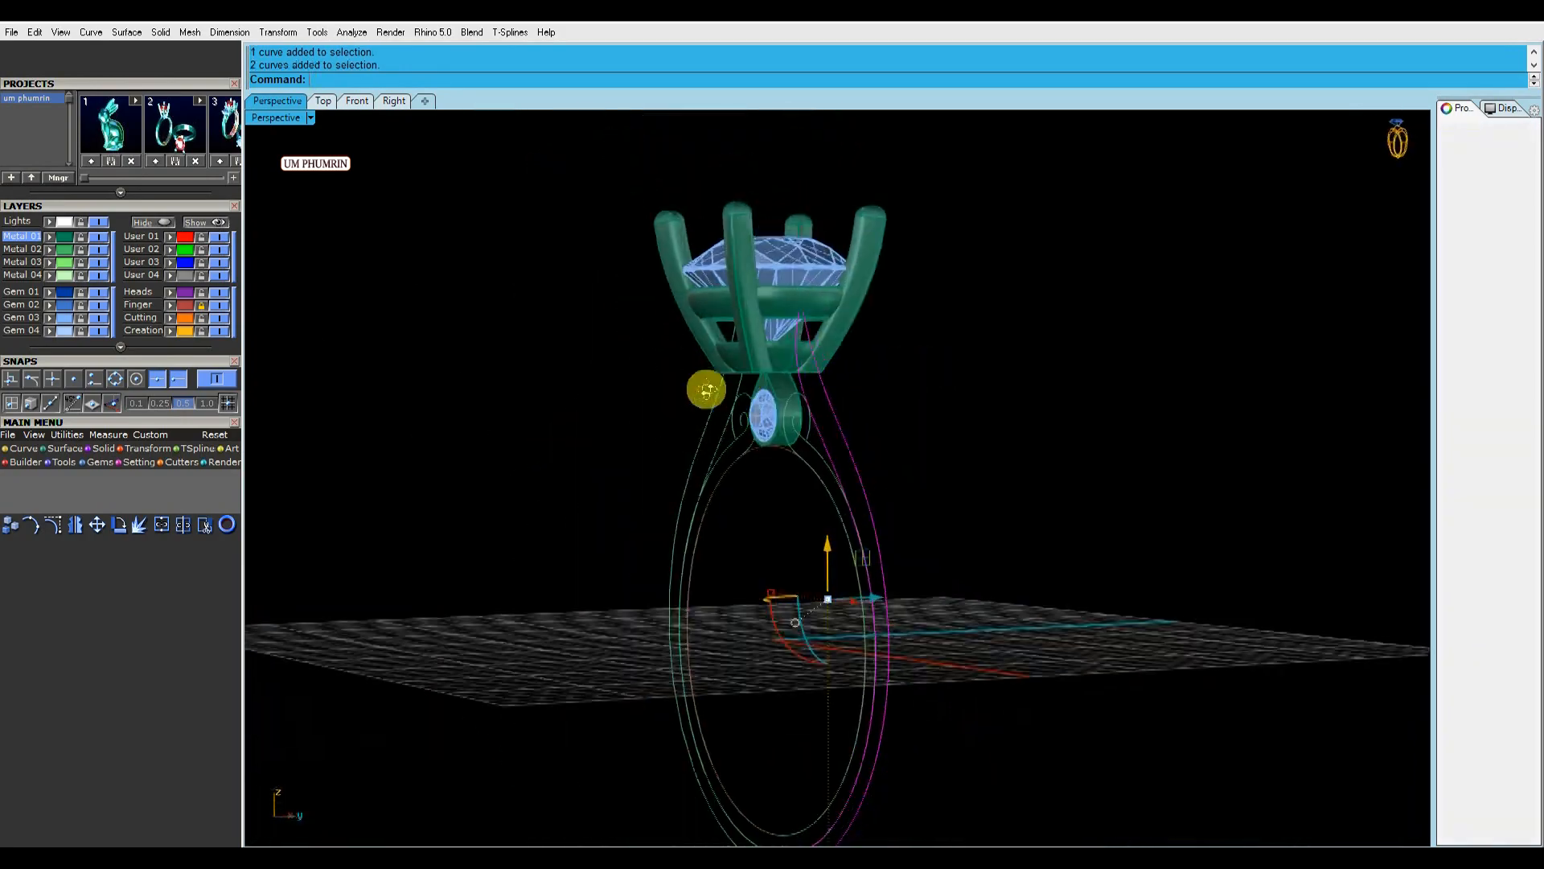
Extrude the two right-hand shank rail curves to both sides across the ring's width as open surfaces.
{"action": "key", "text": "Escape"}
{"action": "right_click_drag", "start_coordinate": [731, 400], "coordinate": [1019, 398]}
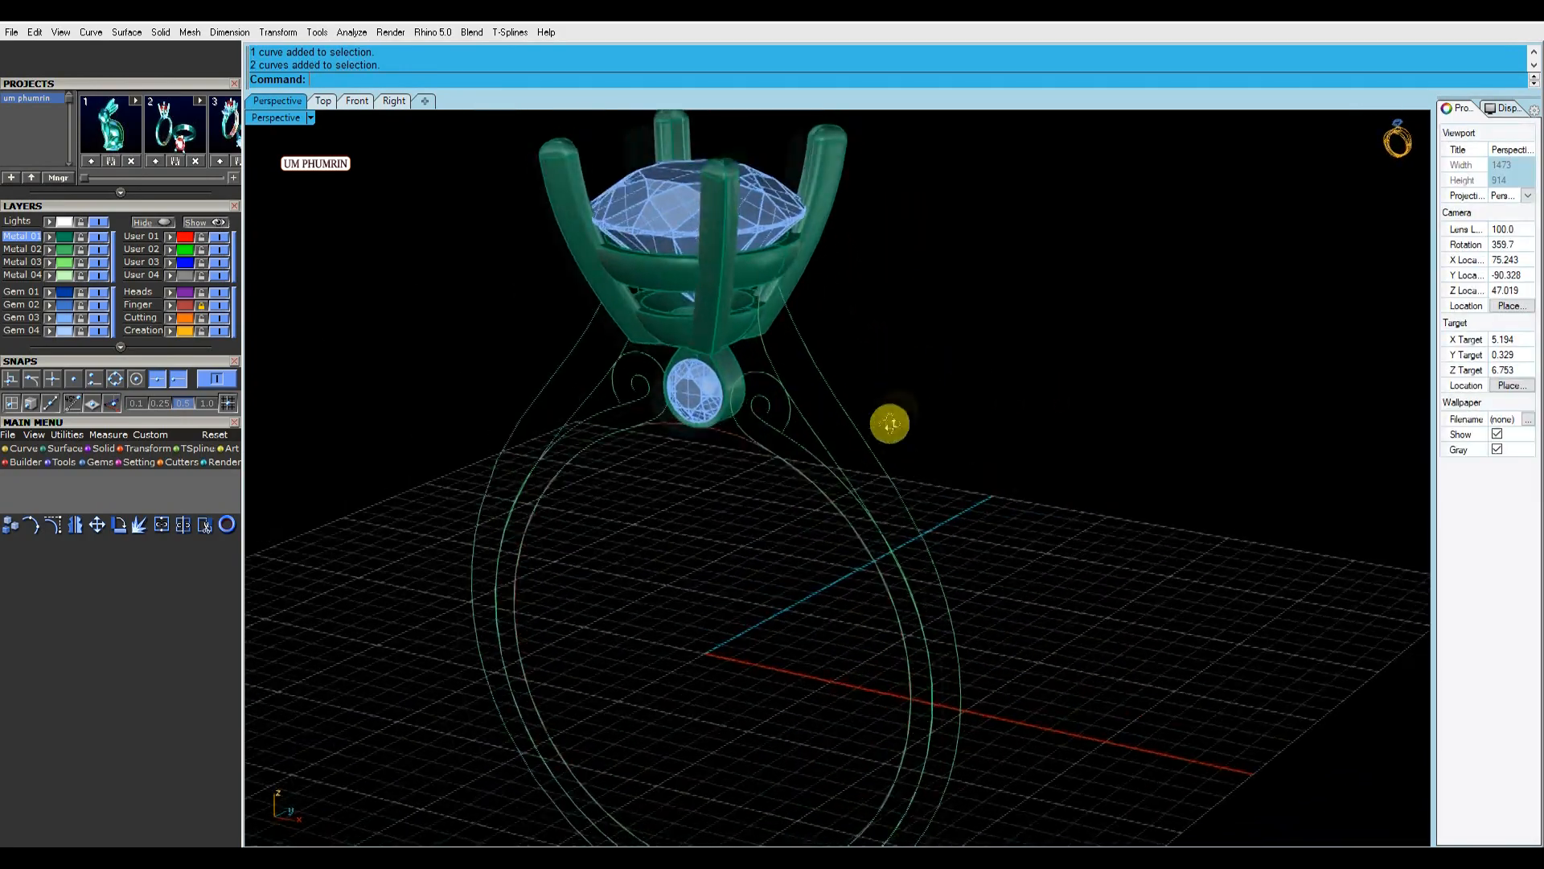
{"action": "scroll", "coordinate": [828, 399], "scroll_direction": "up", "scroll_amount": 4}
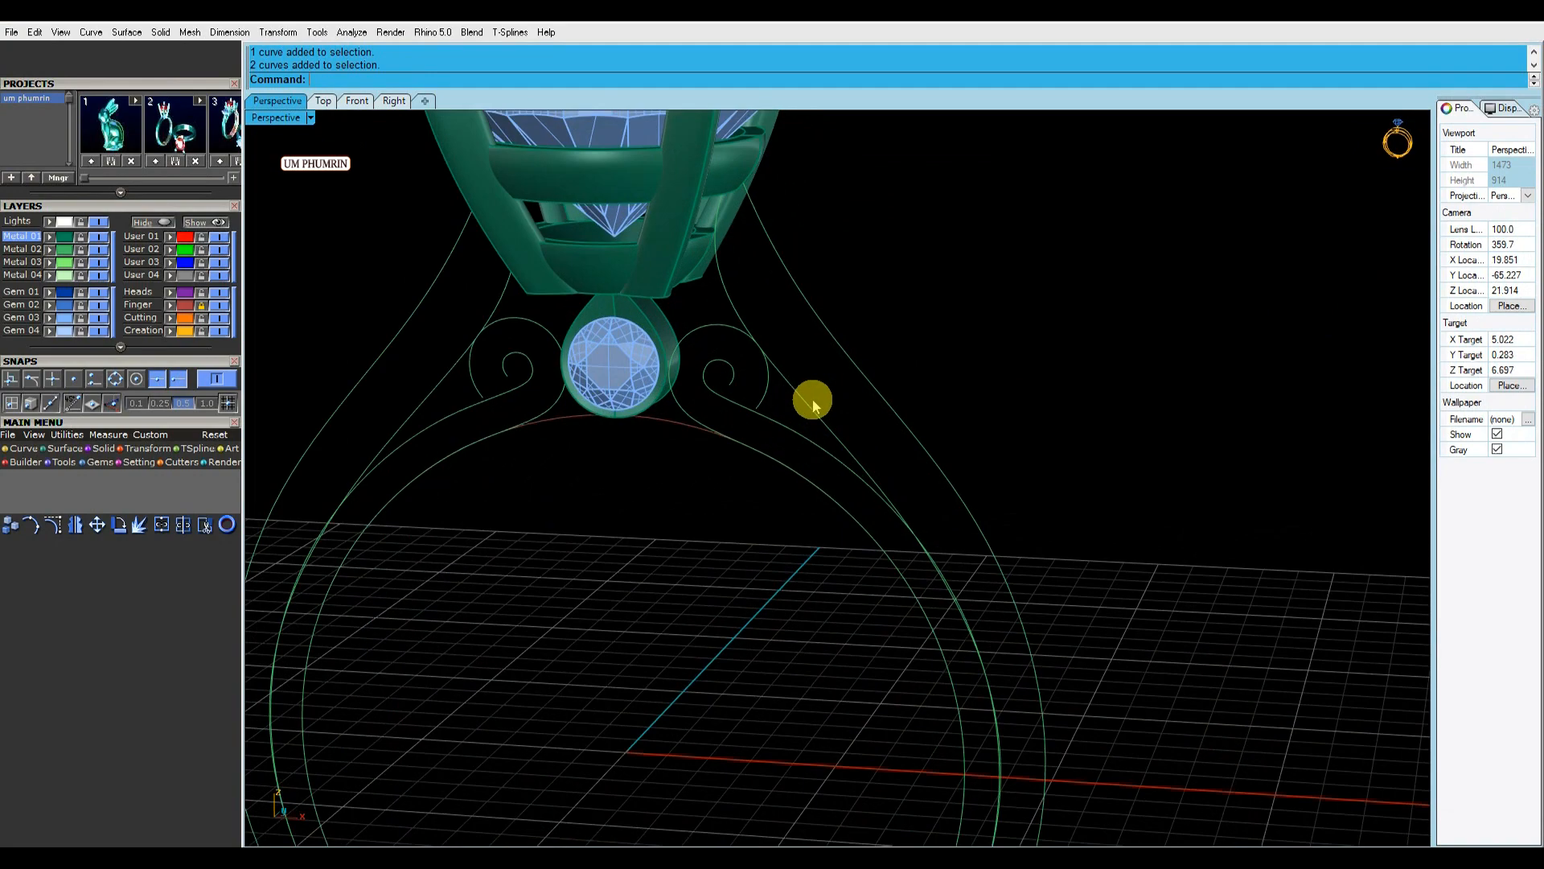
{"action": "left_click", "coordinate": [809, 401]}
{"action": "left_click", "coordinate": [870, 389], "text": "shift"}
{"action": "right_click_drag", "start_coordinate": [877, 388], "coordinate": [907, 420]}
{"action": "left_click", "coordinate": [358, 102]}
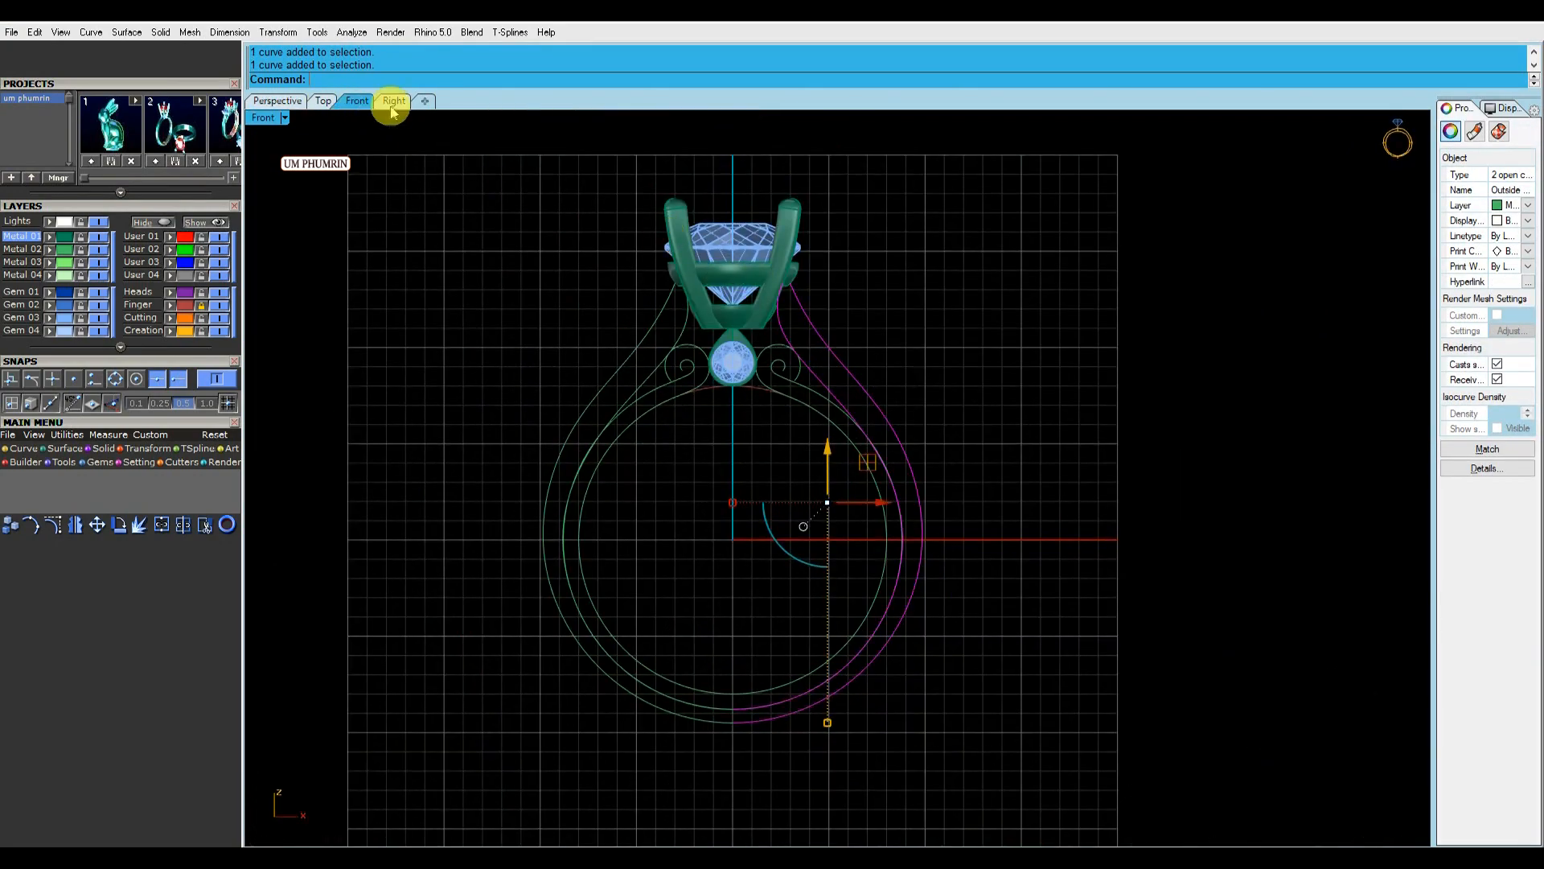
{"action": "left_click", "coordinate": [394, 102]}
{"action": "scroll", "coordinate": [744, 451], "scroll_direction": "up", "scroll_amount": 5}
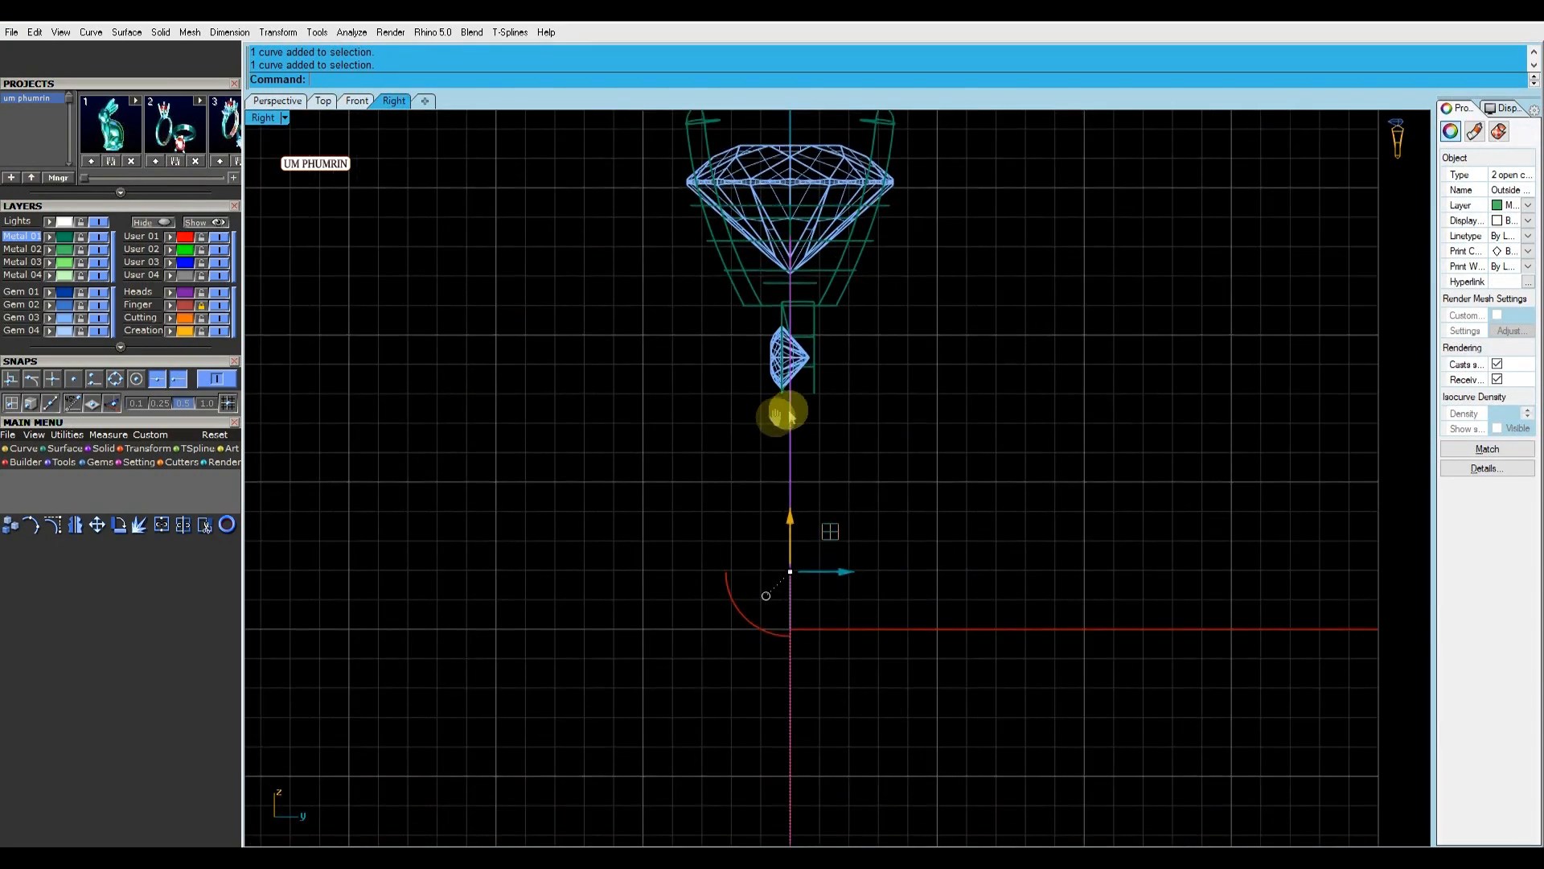
{"action": "key", "text": "Return"}
{"action": "scroll", "coordinate": [713, 416], "scroll_direction": "up", "scroll_amount": 2}
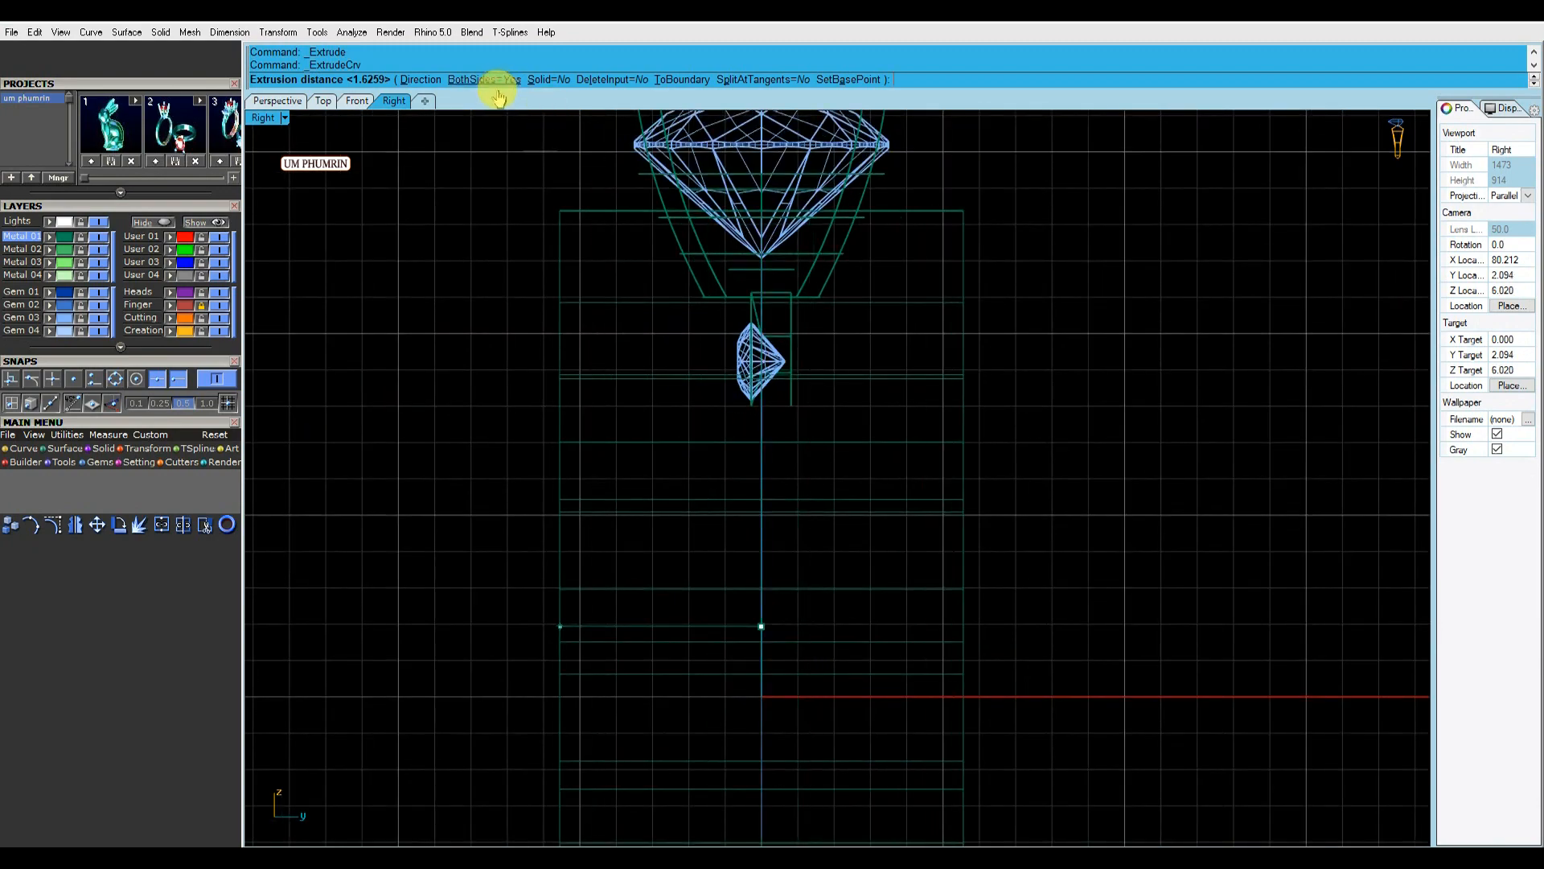
{"action": "left_click", "coordinate": [705, 336]}
Duplicate the two side edges of the outermost extruded surface as curves and delete both extruded surfaces.
{"action": "left_click", "coordinate": [277, 101]}
{"action": "mouse_move", "coordinate": [935, 342]}
{"action": "right_mouse_down"}
{"action": "mouse_move", "coordinate": [831, 386]}
{"action": "mouse_move", "coordinate": [676, 352]}
{"action": "mouse_move", "coordinate": [938, 427]}
{"action": "mouse_move", "coordinate": [951, 600]}
{"action": "mouse_move", "coordinate": [882, 345]}
{"action": "mouse_move", "coordinate": [751, 379]}
{"action": "mouse_move", "coordinate": [747, 356]}
{"action": "mouse_move", "coordinate": [785, 389]}
{"action": "mouse_move", "coordinate": [1051, 417]}
{"action": "mouse_move", "coordinate": [941, 396]}
{"action": "right_mouse_up"}
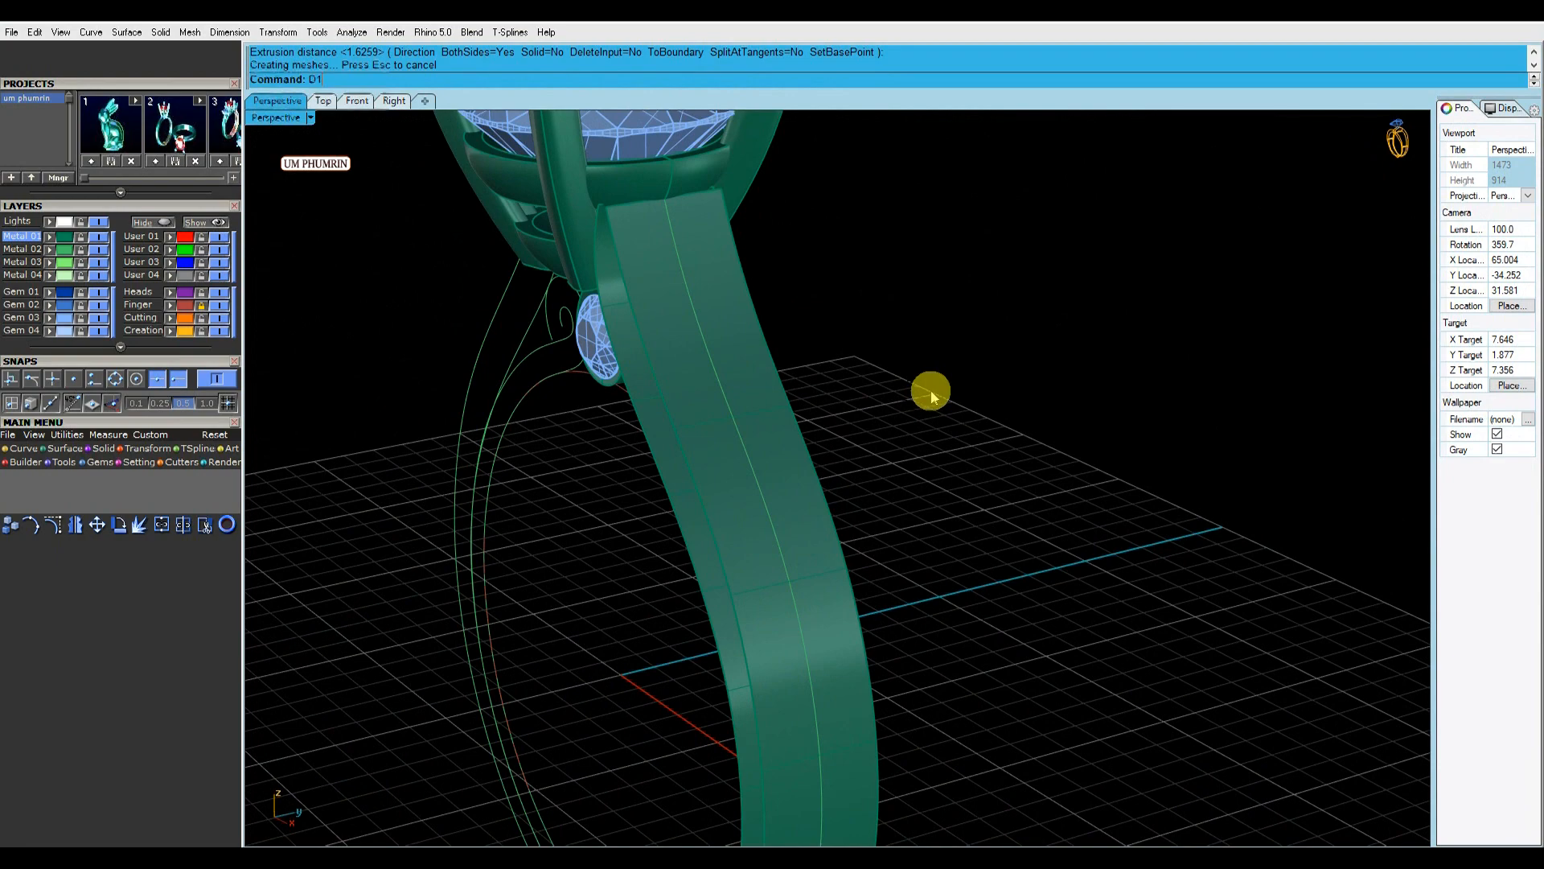
{"action": "key", "text": "Return"}
{"action": "key", "text": "Return"}
{"action": "left_click", "coordinate": [751, 386]}
{"action": "type", "text": "De"}
{"action": "key", "text": "Return"}
{"action": "left_click", "coordinate": [747, 394]}
{"action": "type", "text": "De"}
{"action": "key", "text": "Return"}
Rebuild the three outermost right-hand rail curves with 12 points and degree 3, deleting the input.
{"action": "right_click_drag", "start_coordinate": [746, 394], "coordinate": [901, 374]}
{"action": "left_click_drag", "start_coordinate": [900, 374], "coordinate": [764, 434]}
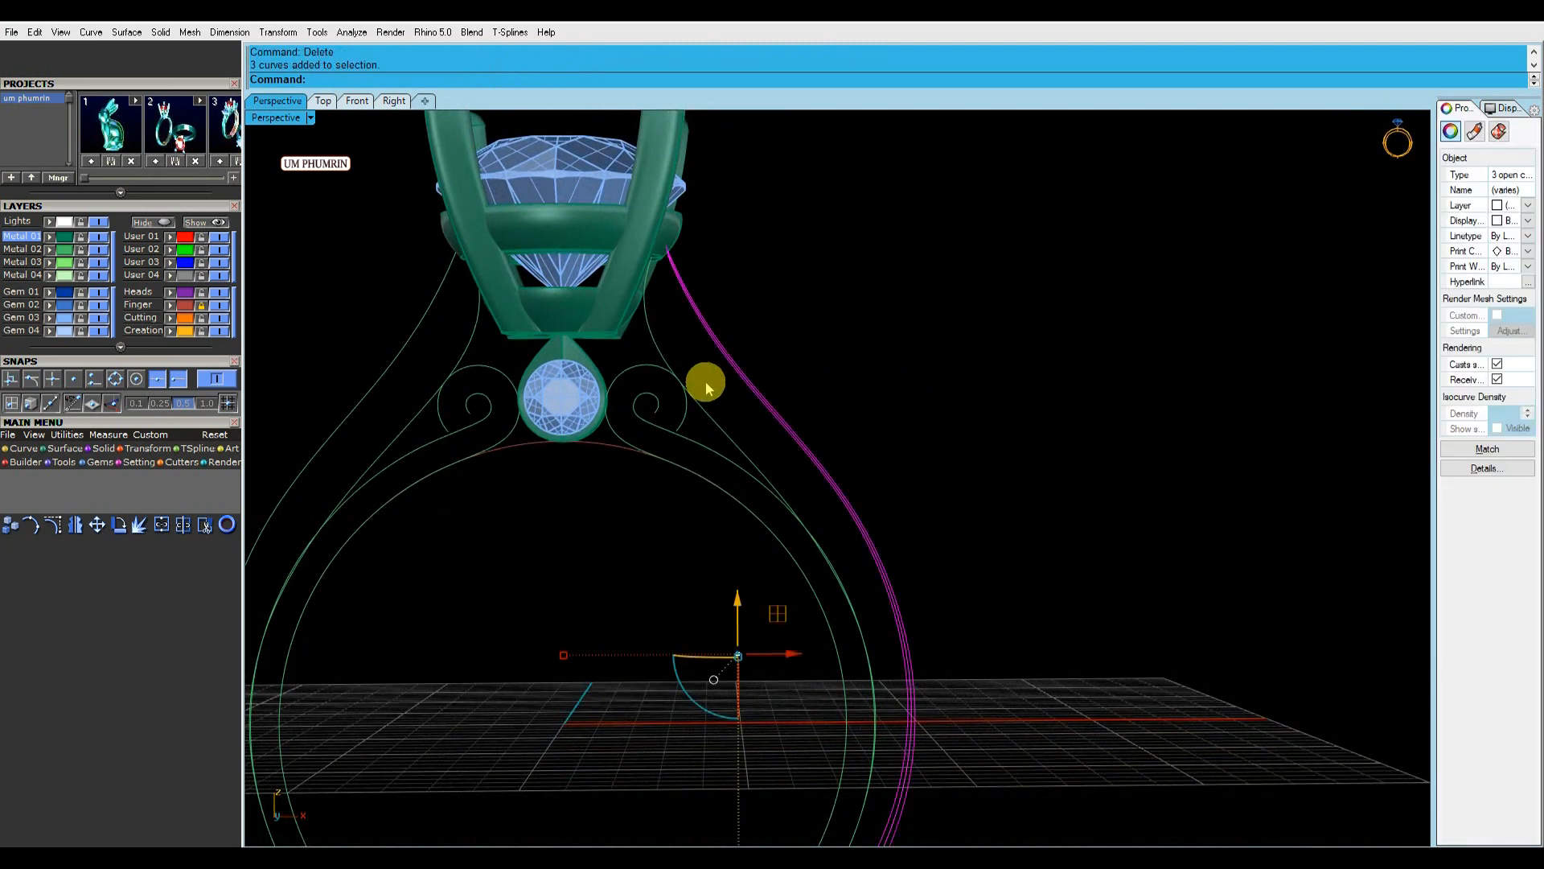
{"action": "left_click", "coordinate": [869, 421]}
{"action": "right_click_drag", "start_coordinate": [773, 418], "coordinate": [831, 390]}
{"action": "left_click", "coordinate": [750, 405]}
{"action": "left_click_drag", "start_coordinate": [830, 390], "coordinate": [753, 433]}
{"action": "type", "text": "rb"}
{"action": "key", "text": "Return"}
{"action": "left_click", "coordinate": [1239, 380]}
{"action": "key", "text": "Return"}
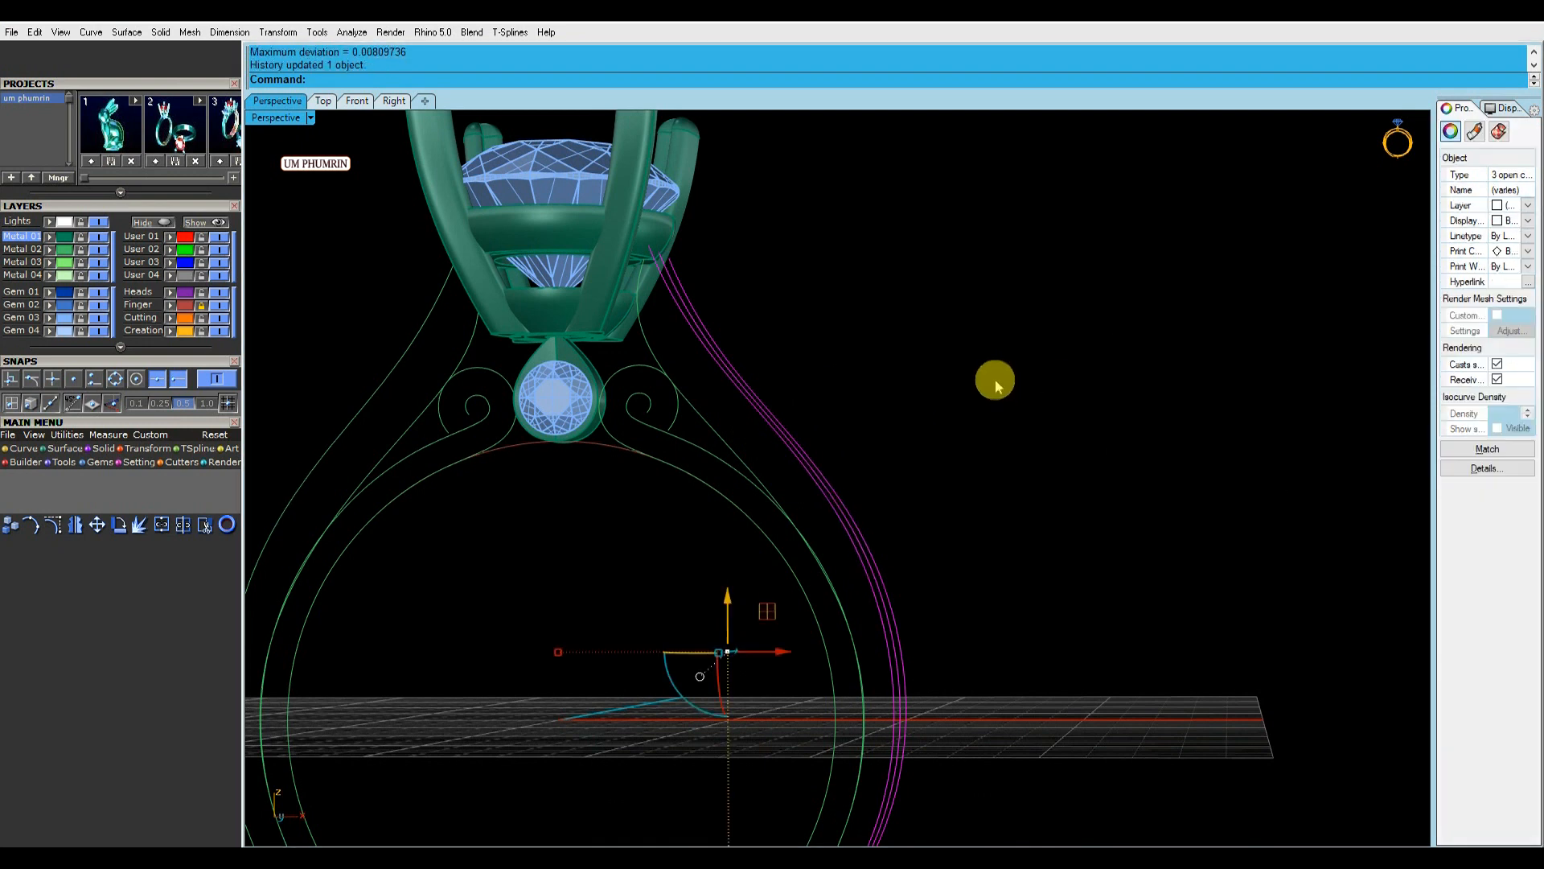
{"action": "right_click", "coordinate": [992, 373]}
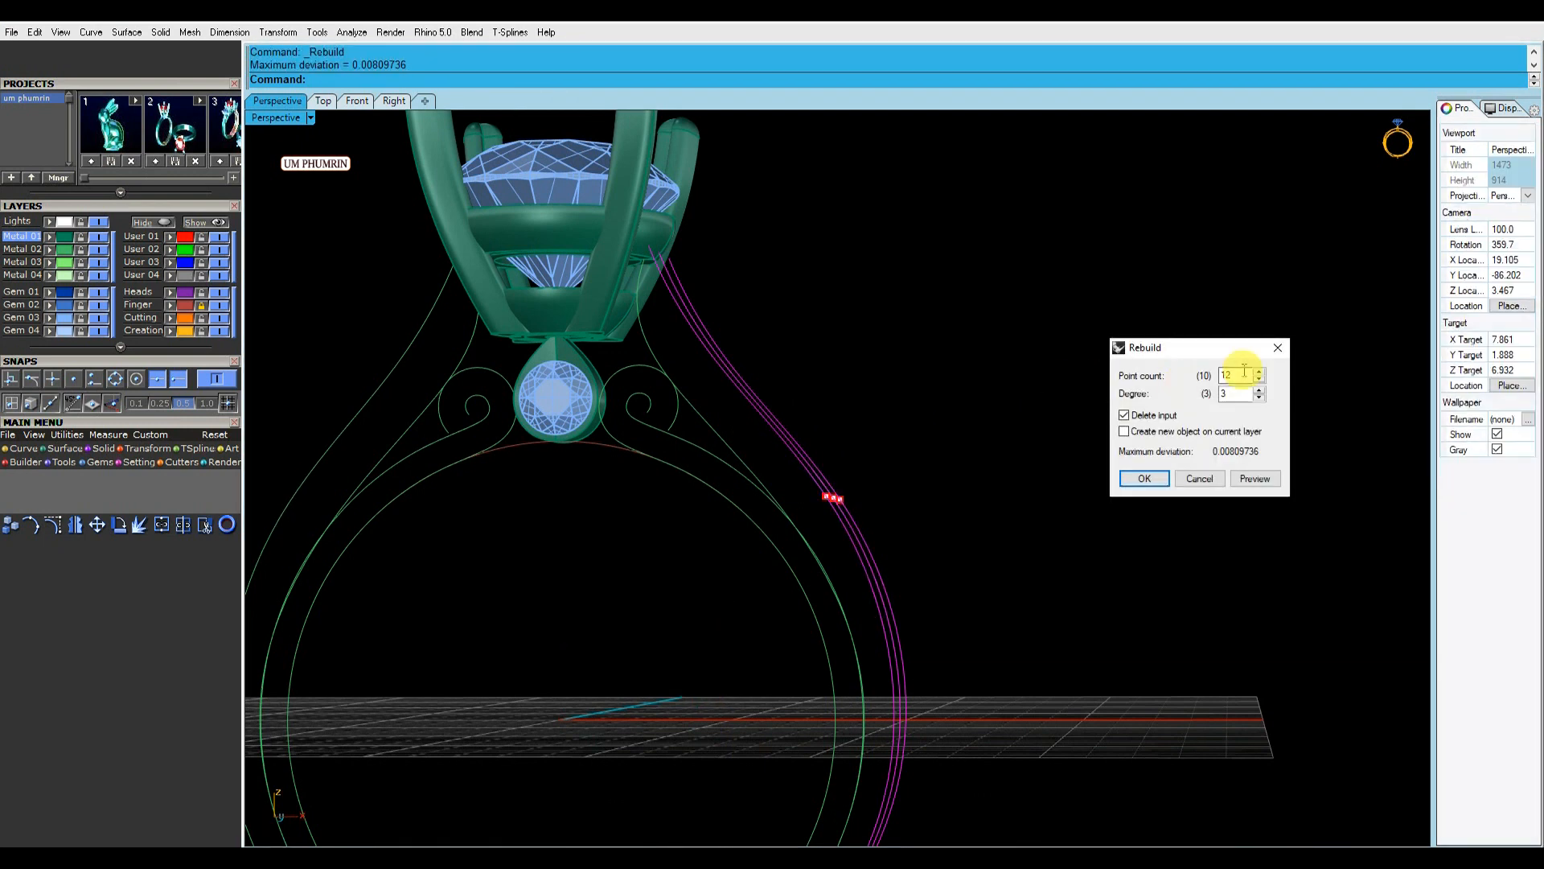
{"action": "key", "text": "Return"}
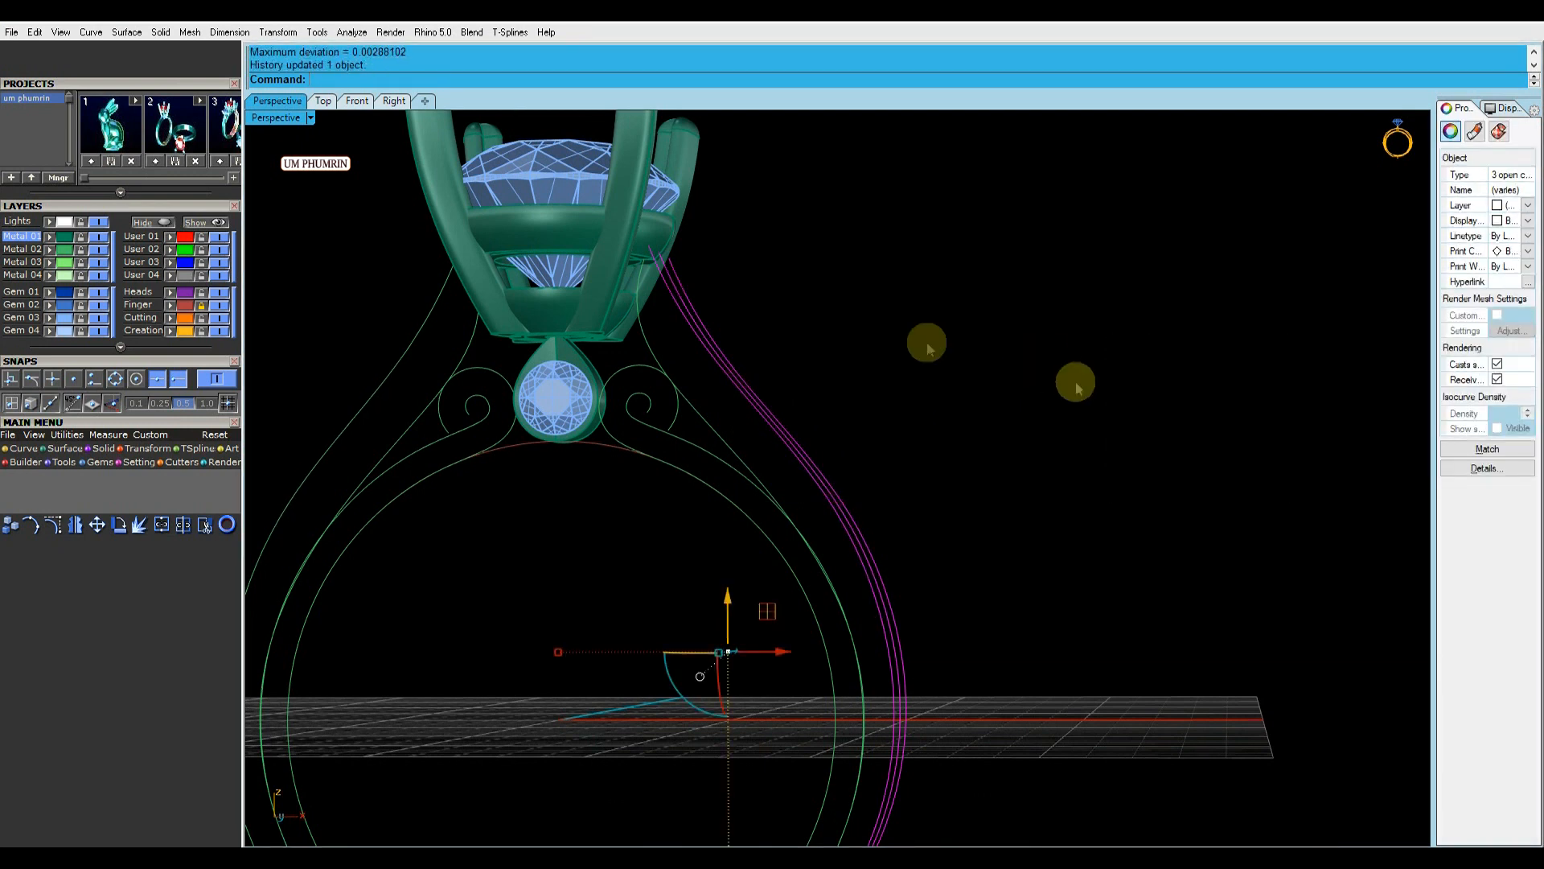
Turn on the control points of the middle one of the three outer rail curves.
{"action": "left_click", "coordinate": [358, 102]}
{"action": "scroll", "coordinate": [748, 391], "scroll_direction": "down", "scroll_amount": 2}
{"action": "scroll", "coordinate": [748, 391], "scroll_direction": "up", "scroll_amount": 2}
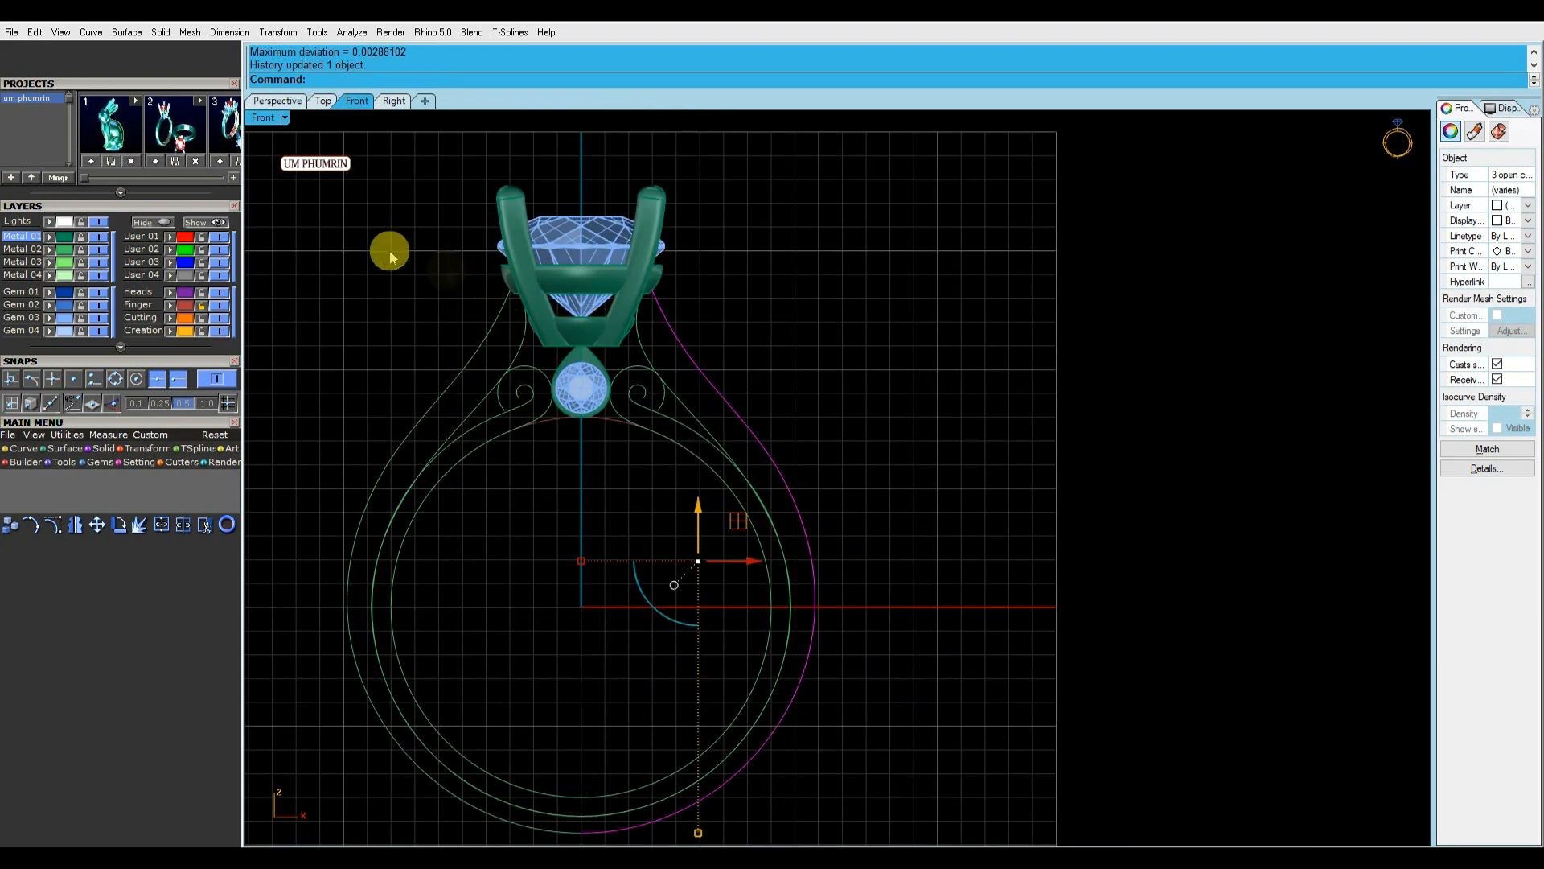
{"action": "left_click", "coordinate": [277, 101]}
{"action": "mouse_move", "coordinate": [827, 349]}
{"action": "right_mouse_down"}
{"action": "mouse_move", "coordinate": [890, 386]}
{"action": "mouse_move", "coordinate": [726, 424]}
{"action": "mouse_move", "coordinate": [796, 390]}
{"action": "mouse_move", "coordinate": [812, 362]}
{"action": "right_mouse_up"}
{"action": "left_click", "coordinate": [726, 424]}
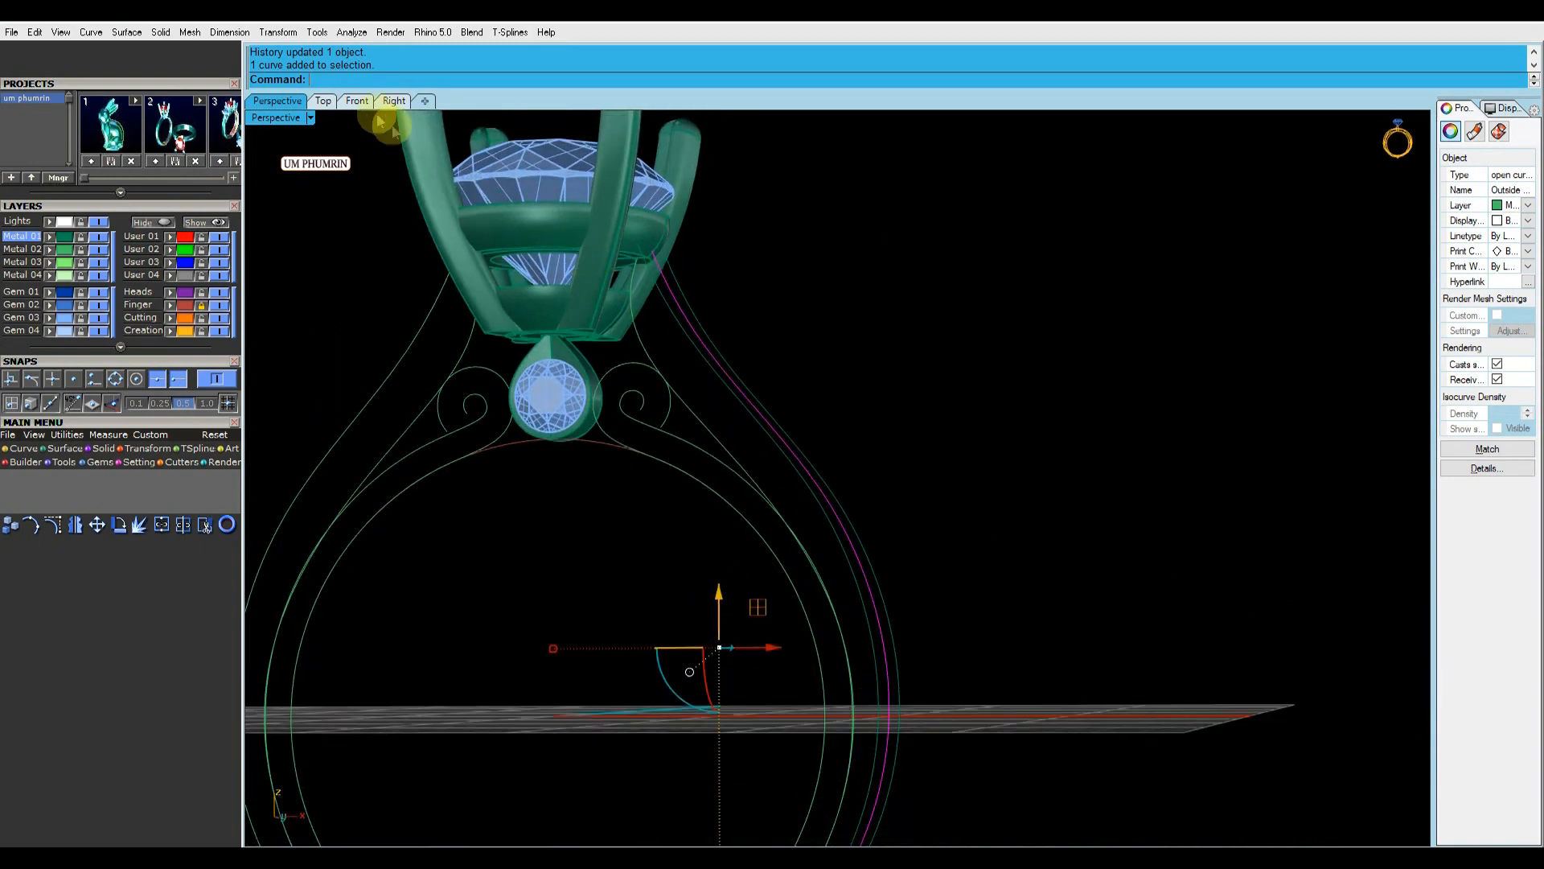
{"action": "left_click", "coordinate": [356, 101]}
{"action": "scroll", "coordinate": [666, 325], "scroll_direction": "up", "scroll_amount": 1}
{"action": "left_click", "coordinate": [52, 525]}
{"action": "right_click_drag", "start_coordinate": [667, 271], "coordinate": [613, 338]}
{"action": "scroll", "coordinate": [613, 339], "scroll_direction": "up", "scroll_amount": 3}
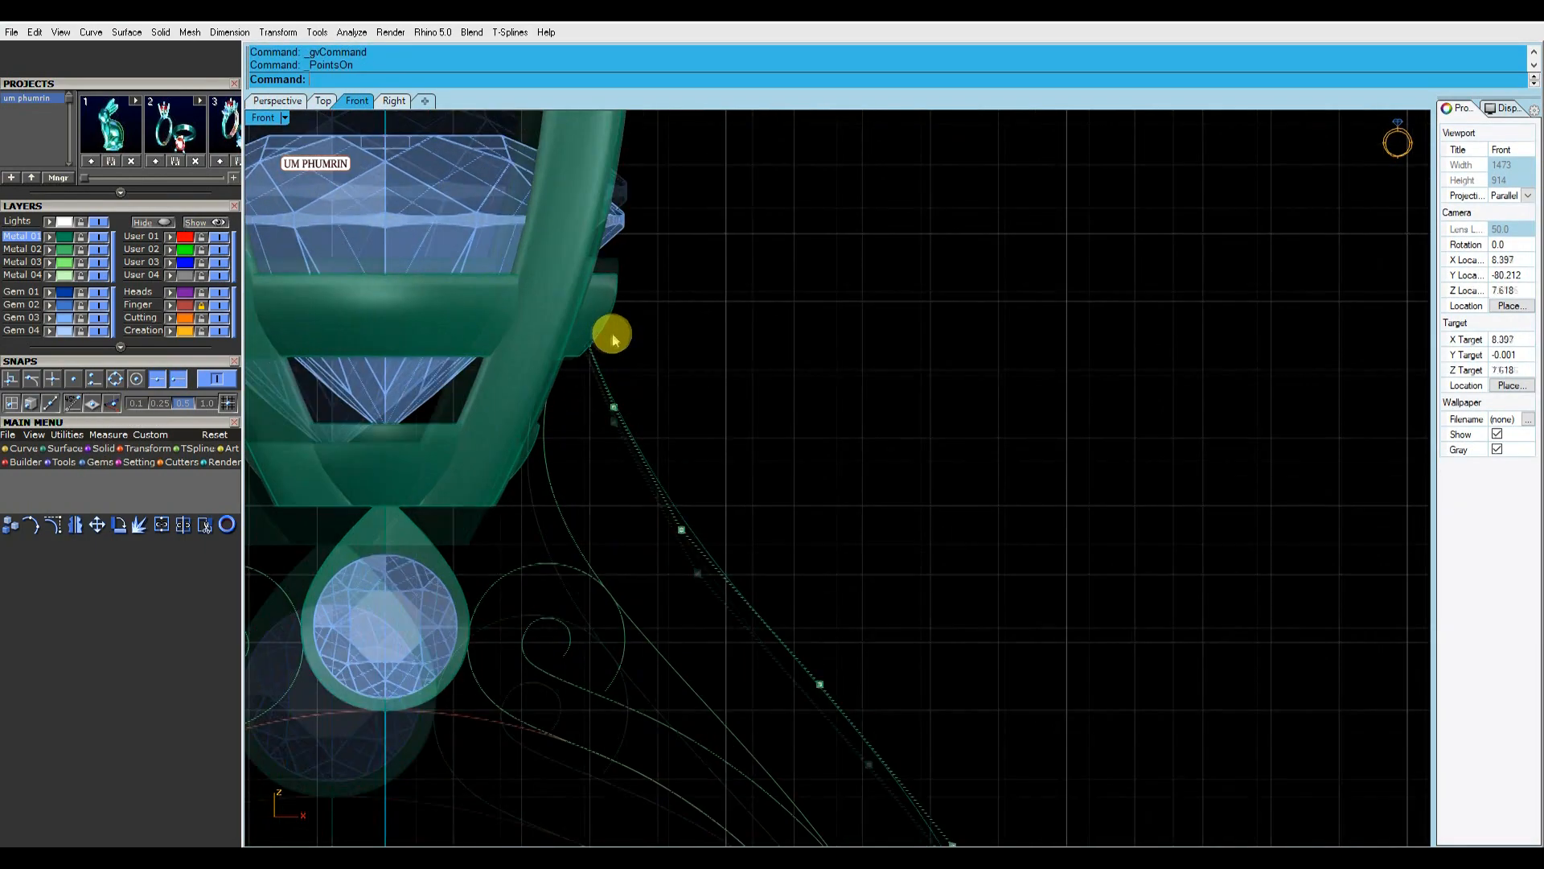
Lock the prong head, both diamonds and the teardrop setting.
{"action": "scroll", "coordinate": [613, 338], "scroll_direction": "down", "scroll_amount": 3}
{"action": "left_click", "coordinate": [497, 427]}
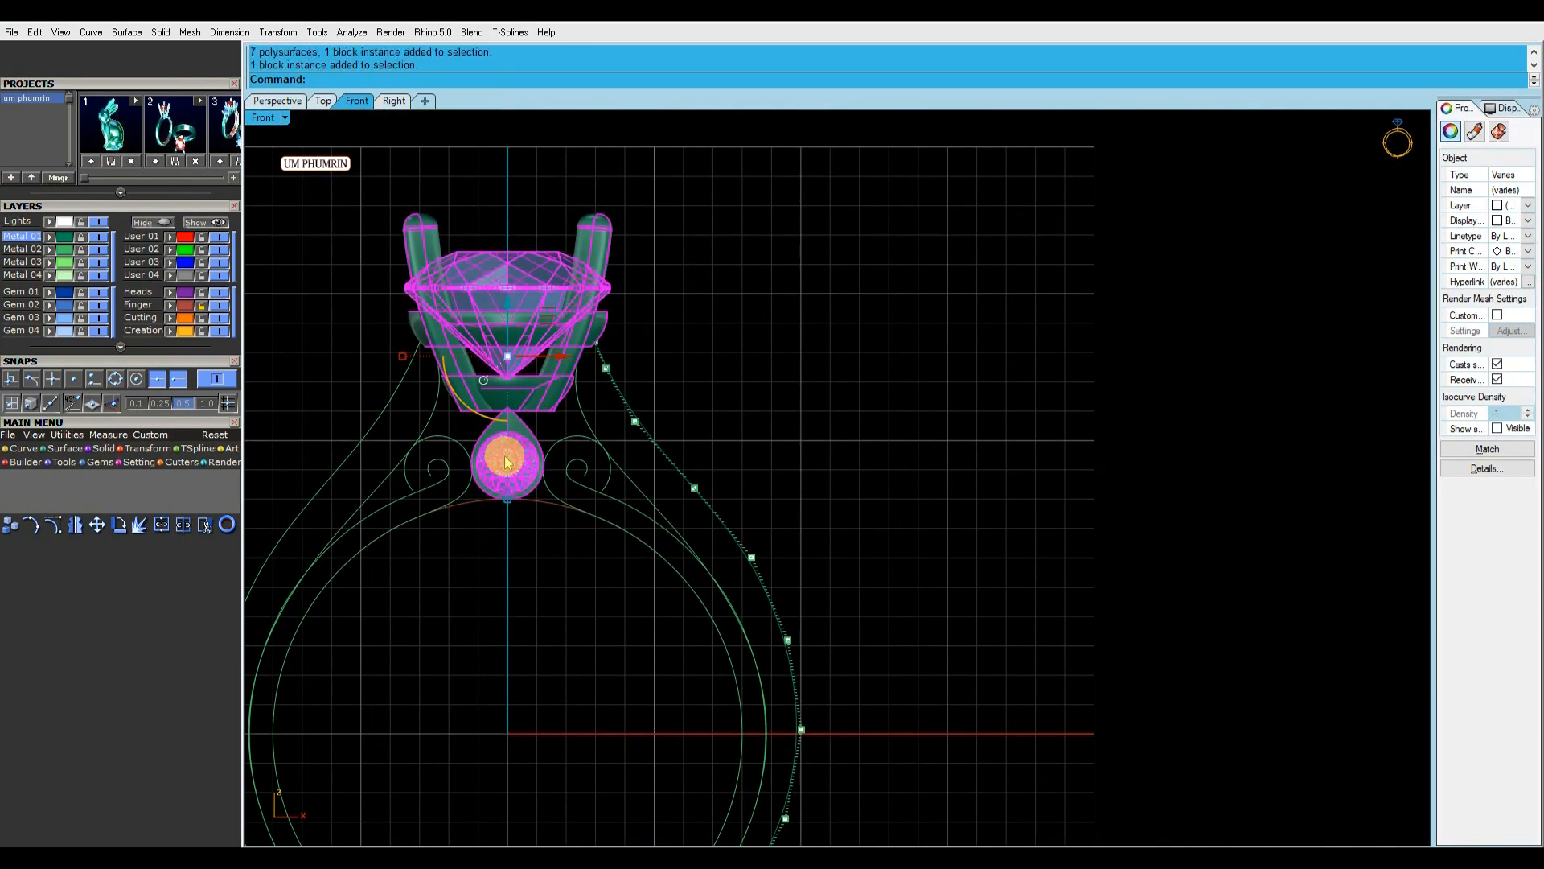
{"action": "type", "text": "ck"}
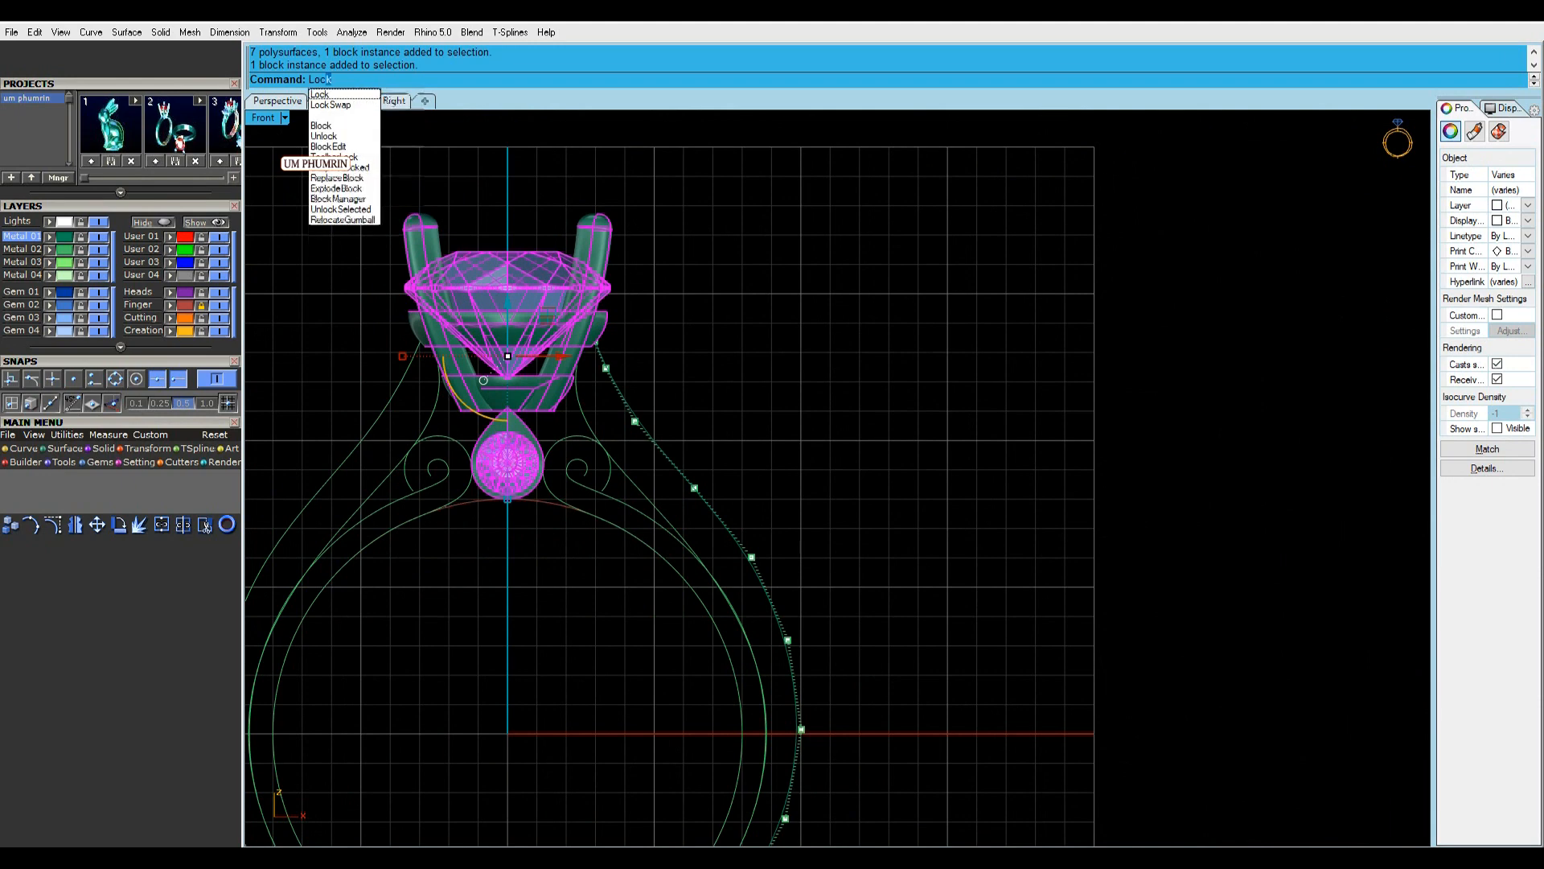
{"action": "key", "text": "Return"}
Move the rail curve's two uppermost control points slightly outward and up beside the head.
{"action": "scroll", "coordinate": [597, 342], "scroll_direction": "up", "scroll_amount": 2}
{"action": "left_click_drag", "start_coordinate": [556, 321], "coordinate": [608, 393]}
{"action": "scroll", "coordinate": [609, 350], "scroll_direction": "up", "scroll_amount": 6}
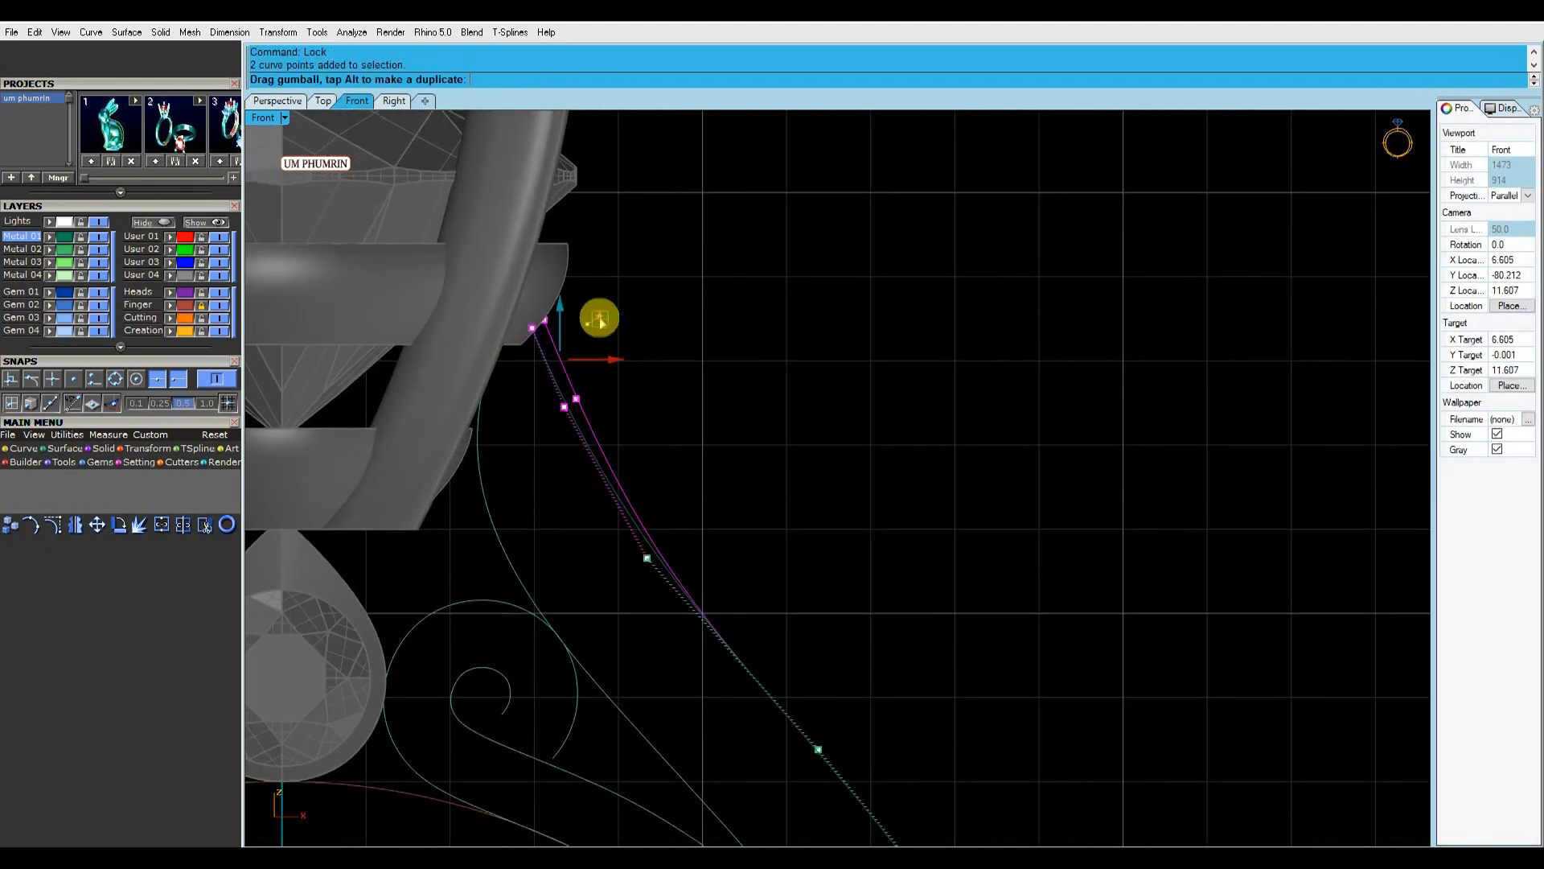
{"action": "left_click", "coordinate": [686, 464]}
Move the third and fourth control points of the middle outer rail curve slightly outward in the Front view.
{"action": "right_click_drag", "start_coordinate": [662, 560], "coordinate": [586, 452]}
{"action": "left_click", "coordinate": [572, 448]}
{"action": "left_click_drag", "start_coordinate": [611, 408], "coordinate": [622, 405]}
{"action": "left_click", "coordinate": [695, 495]}
{"action": "right_click_drag", "start_coordinate": [695, 494], "coordinate": [614, 452]}
{"action": "scroll", "coordinate": [614, 452], "scroll_direction": "down", "scroll_amount": 2}
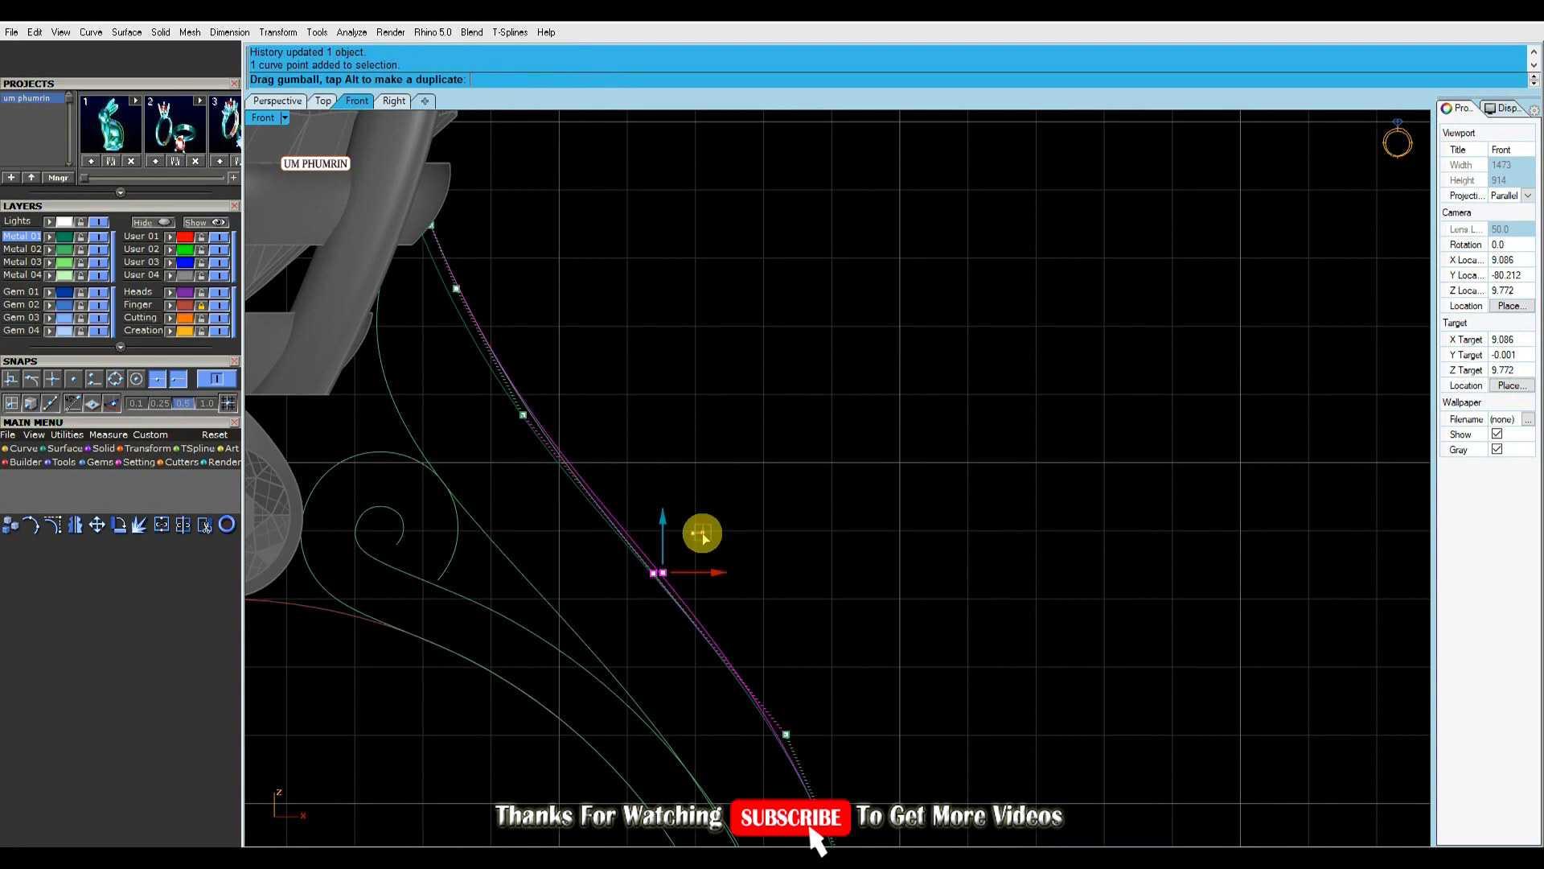
{"action": "left_click", "coordinate": [702, 534]}
Nudge the next control points down the rail curve's shoulder to even out its bulge.
{"action": "right_click_drag", "start_coordinate": [702, 533], "coordinate": [638, 455]}
{"action": "left_click_drag", "start_coordinate": [696, 549], "coordinate": [700, 550]}
{"action": "left_click", "coordinate": [785, 605]}
{"action": "right_click_drag", "start_coordinate": [785, 605], "coordinate": [741, 493]}
{"action": "scroll", "coordinate": [688, 598], "scroll_direction": "up", "scroll_amount": 2}
{"action": "left_click", "coordinate": [658, 599]}
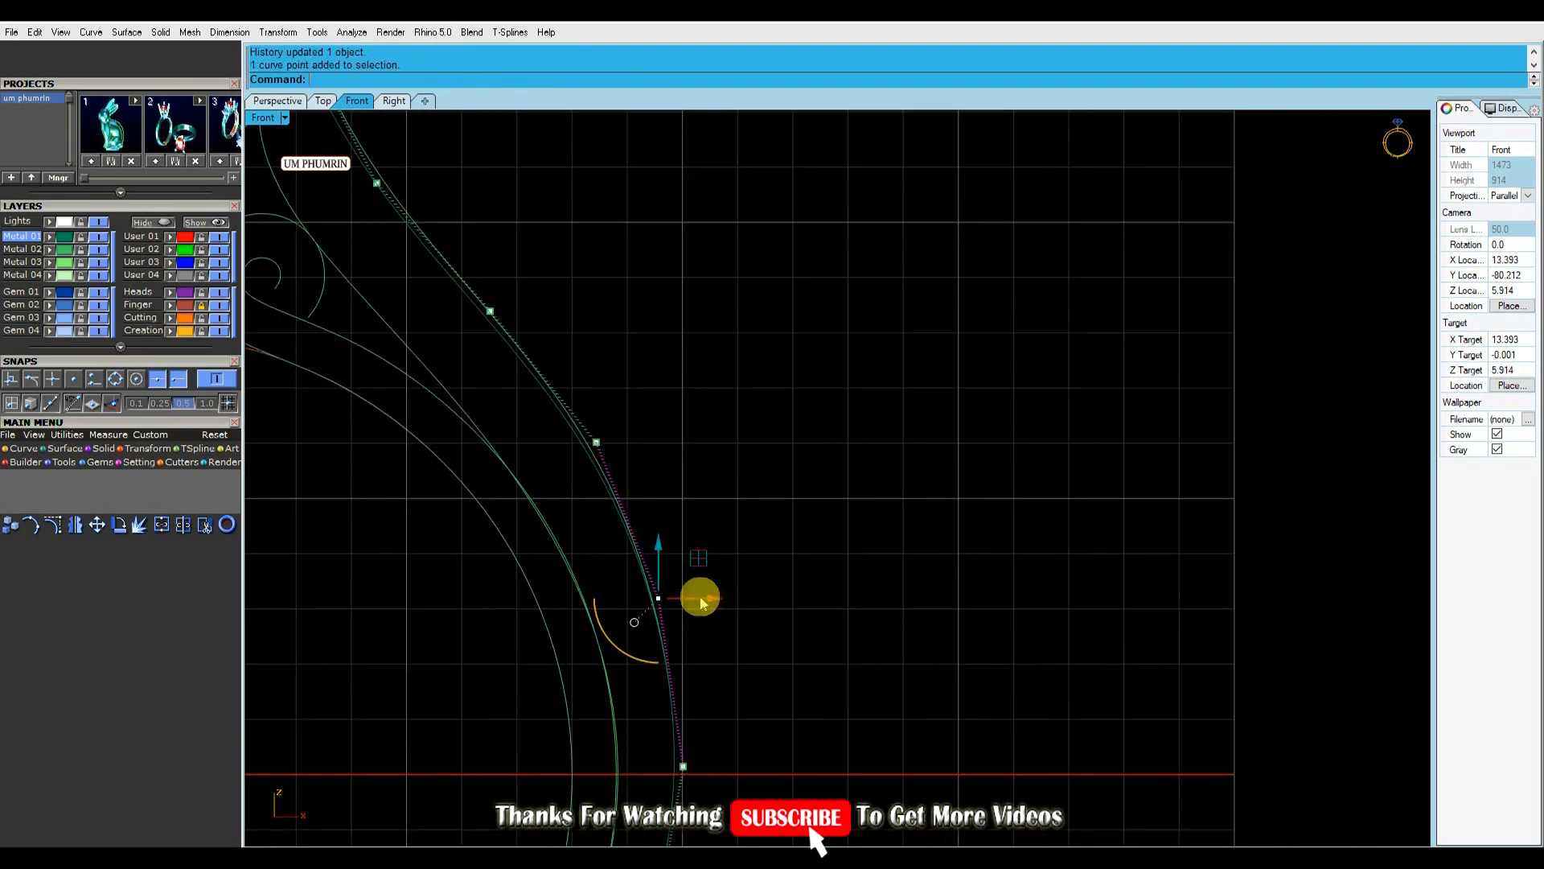
{"action": "left_click", "coordinate": [785, 616]}
Readjust the control points along the rail curve's upper shoulder to smooth the transition toward the head.
{"action": "right_click_drag", "start_coordinate": [785, 616], "coordinate": [814, 670]}
{"action": "scroll", "coordinate": [785, 616], "scroll_direction": "down", "scroll_amount": 2}
{"action": "left_click_drag", "start_coordinate": [541, 372], "coordinate": [686, 546]}
{"action": "scroll", "coordinate": [647, 477], "scroll_direction": "up", "scroll_amount": 4}
{"action": "left_click", "coordinate": [814, 447]}
{"action": "right_click_drag", "start_coordinate": [815, 447], "coordinate": [873, 597]}
{"action": "scroll", "coordinate": [873, 596], "scroll_direction": "down", "scroll_amount": 4}
{"action": "left_click_drag", "start_coordinate": [499, 297], "coordinate": [621, 479]}
{"action": "scroll", "coordinate": [608, 400], "scroll_direction": "up", "scroll_amount": 4}
{"action": "left_click_drag", "start_coordinate": [591, 353], "coordinate": [593, 352]}
{"action": "left_click", "coordinate": [766, 360]}
Raise the rail curve's topmost control point slightly beside the head.
{"action": "scroll", "coordinate": [547, 288], "scroll_direction": "up", "scroll_amount": 6}
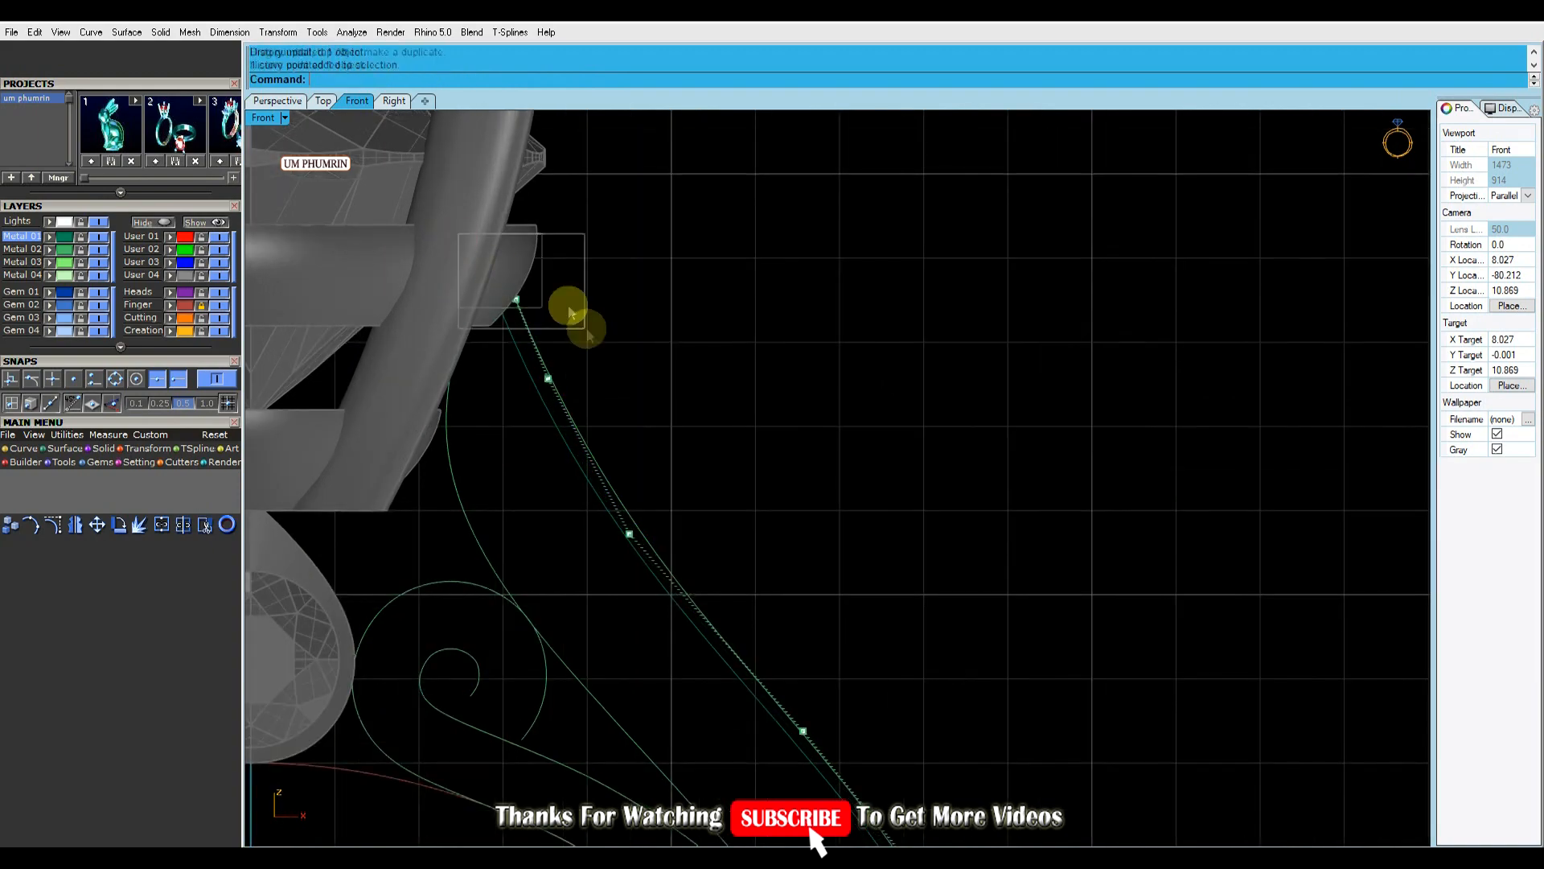
{"action": "left_click_drag", "start_coordinate": [547, 286], "coordinate": [455, 341]}
{"action": "left_click_drag", "start_coordinate": [537, 270], "coordinate": [540, 255]}
{"action": "scroll", "coordinate": [728, 341], "scroll_direction": "down", "scroll_amount": 16}
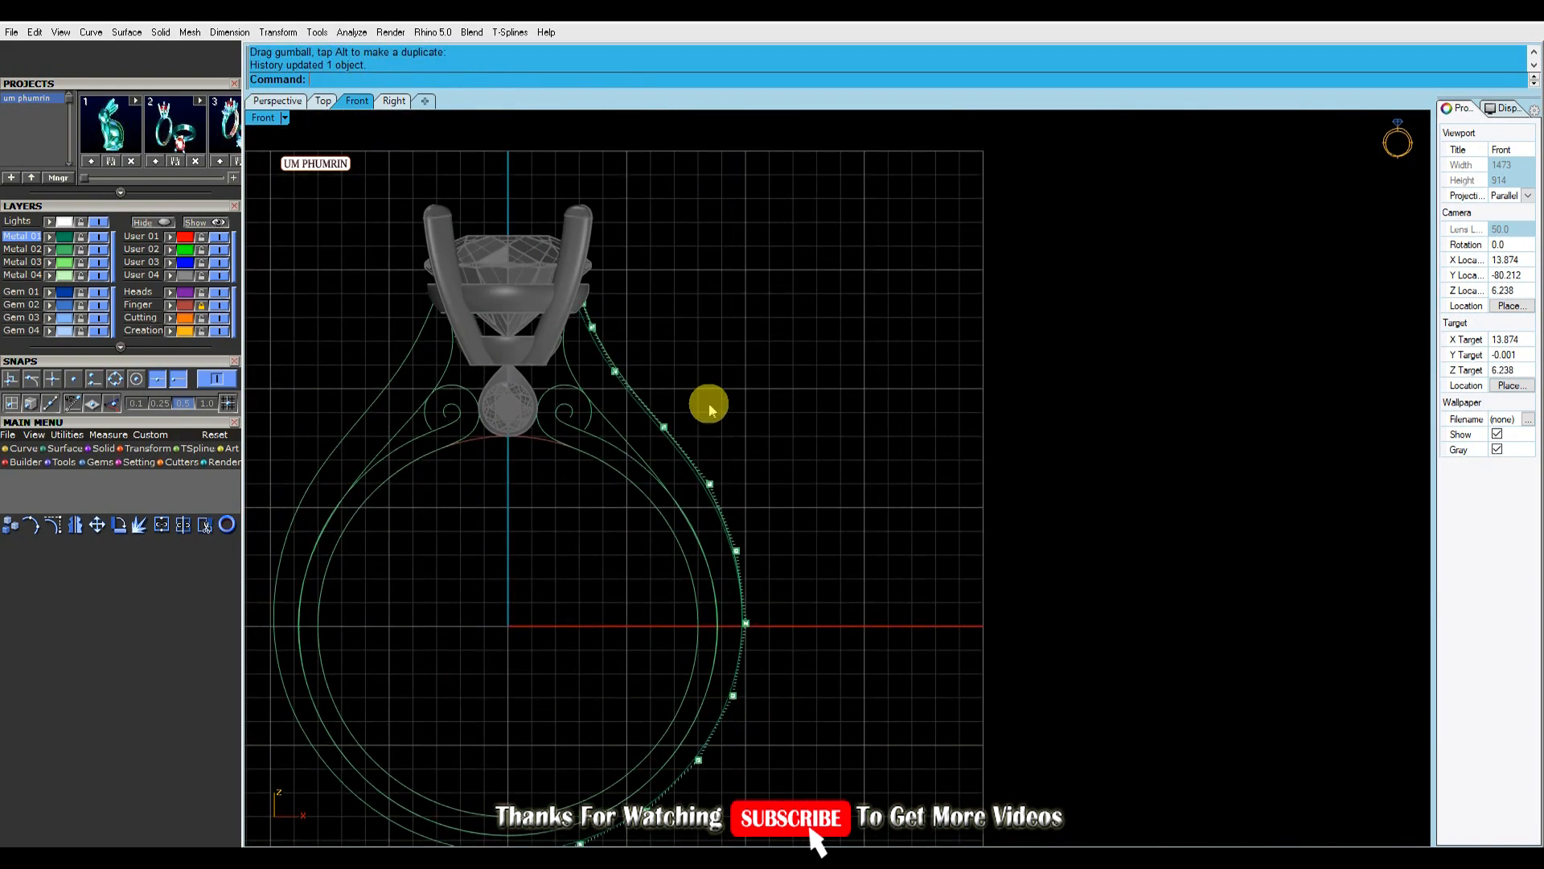
Fine-tune the rail curve's second and third control points just below the head.
{"action": "scroll", "coordinate": [716, 434], "scroll_direction": "up", "scroll_amount": 4}
{"action": "left_click", "coordinate": [636, 409]}
{"action": "scroll", "coordinate": [639, 383], "scroll_direction": "up", "scroll_amount": 4}
{"action": "left_click_drag", "start_coordinate": [636, 375], "coordinate": [598, 342]}
{"action": "left_click", "coordinate": [703, 338]}
{"action": "scroll", "coordinate": [703, 338], "scroll_direction": "down", "scroll_amount": 6}
{"action": "scroll", "coordinate": [627, 289], "scroll_direction": "up", "scroll_amount": 10}
{"action": "left_click", "coordinate": [588, 399]}
{"action": "scroll", "coordinate": [837, 345], "scroll_direction": "down", "scroll_amount": 8}
{"action": "right_click_drag", "start_coordinate": [828, 374], "coordinate": [688, 366]}
Turn off the control points and delete all the left-hand rail and scroll curves.
{"action": "key", "text": "Escape"}
{"action": "key", "text": "Escape"}
{"action": "left_click_drag", "start_coordinate": [687, 366], "coordinate": [650, 471]}
{"action": "scroll", "coordinate": [656, 436], "scroll_direction": "down", "scroll_amount": 4}
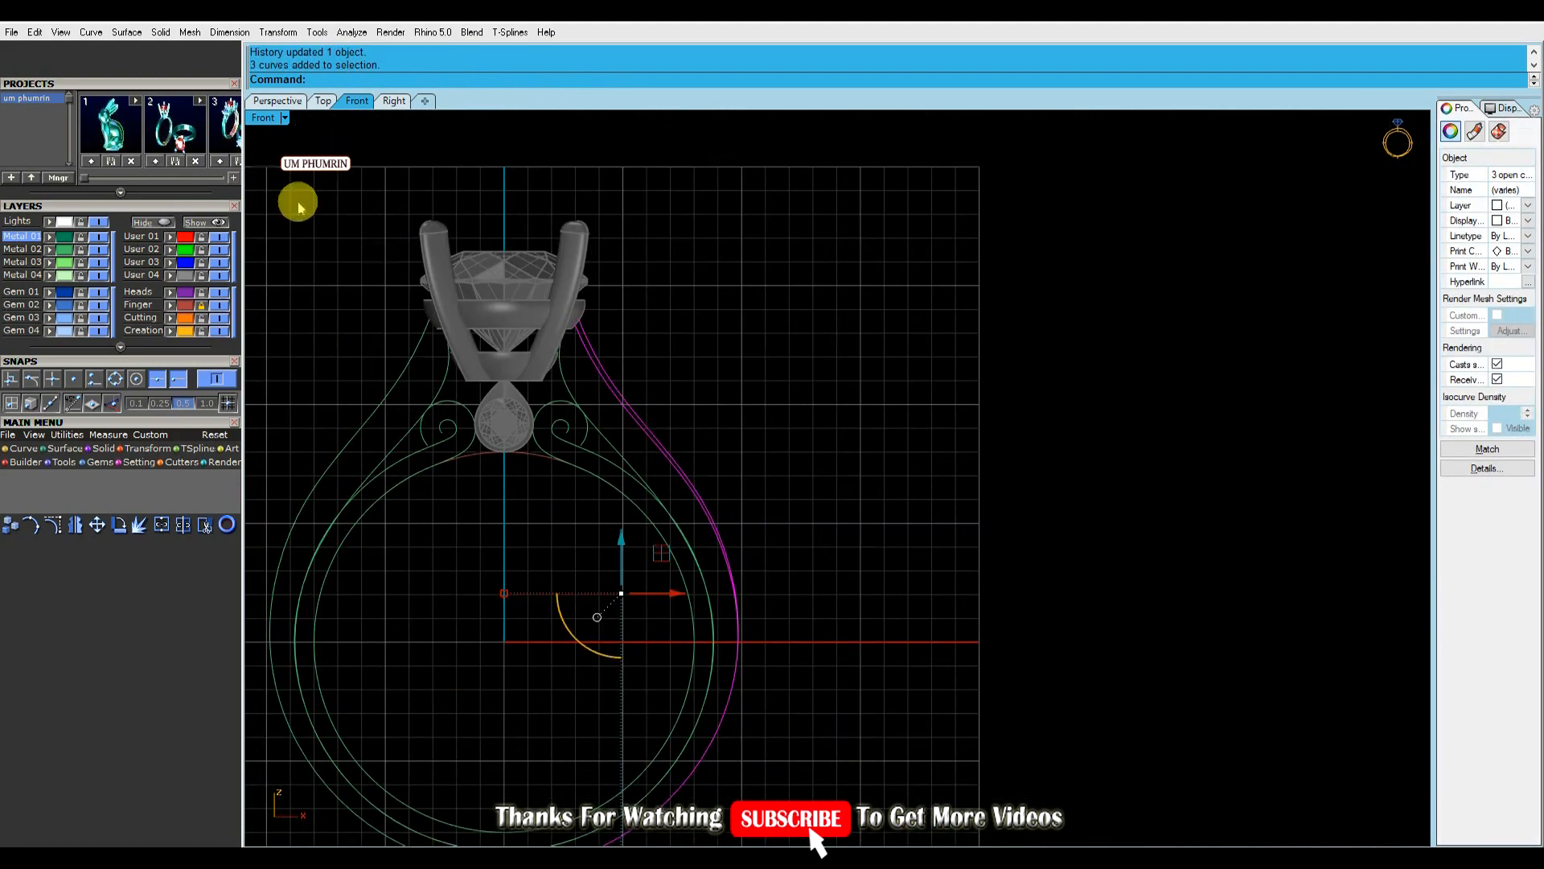
{"action": "left_click", "coordinate": [286, 102]}
{"action": "right_click_drag", "start_coordinate": [836, 329], "coordinate": [969, 379]}
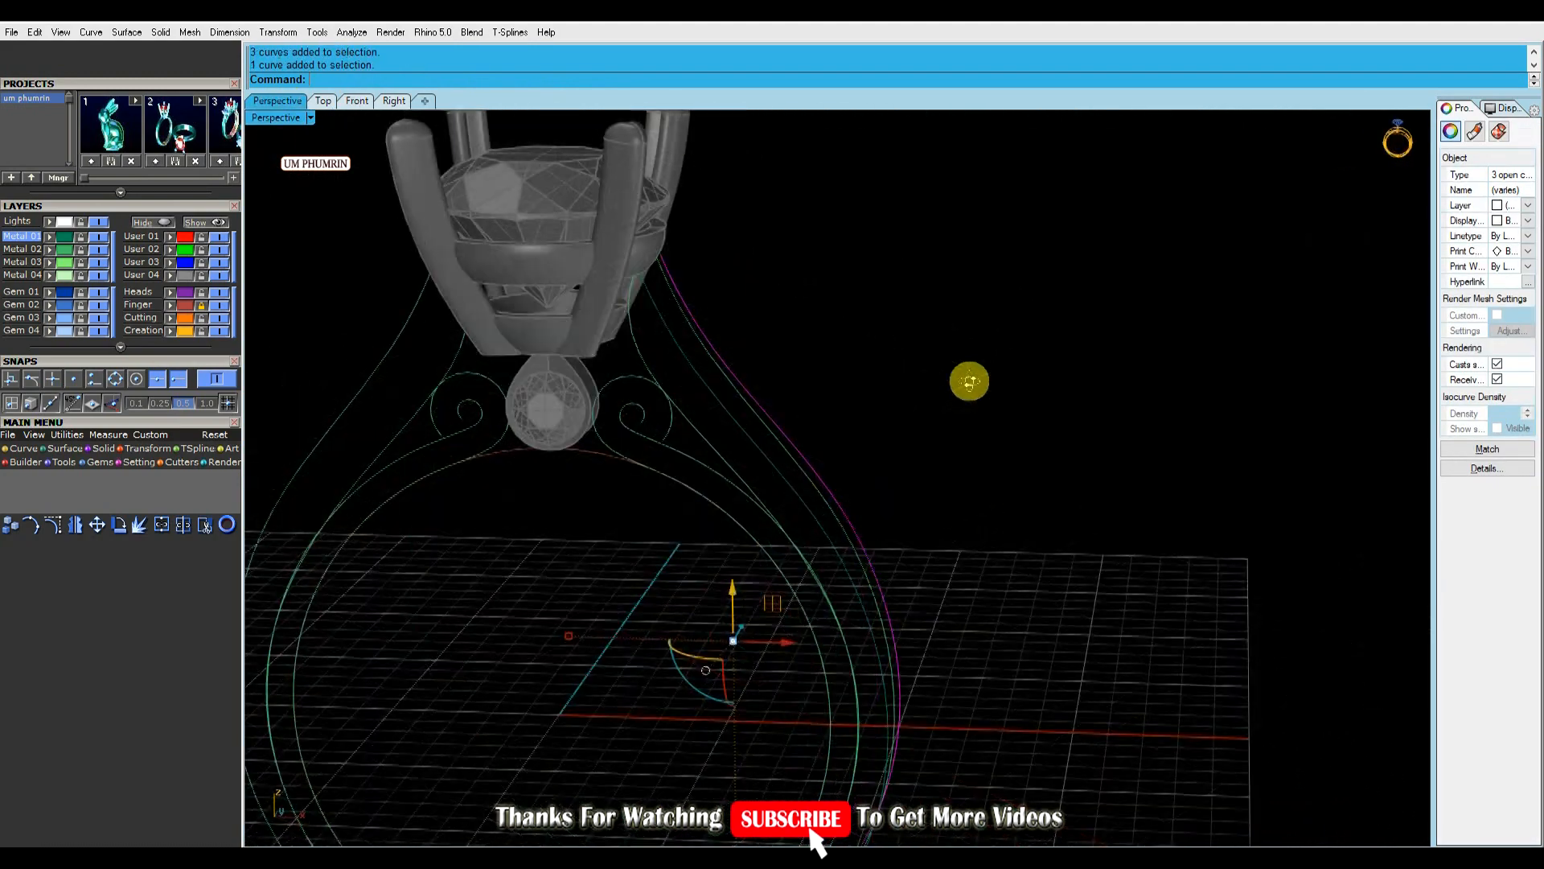
{"action": "right_click_drag", "start_coordinate": [563, 434], "coordinate": [563, 390]}
{"action": "scroll", "coordinate": [519, 426], "scroll_direction": "down", "scroll_amount": 4}
{"action": "left_click_drag", "start_coordinate": [472, 525], "coordinate": [372, 374]}
{"action": "key", "text": "Delete"}
{"action": "right_click_drag", "start_coordinate": [724, 354], "coordinate": [668, 418]}
{"action": "scroll", "coordinate": [668, 419], "scroll_direction": "up", "scroll_amount": 5}
Assign the three outer rail curves to Metal 04 and the inner rail and scroll curves to Metal 02, then hide Metal 02.
{"action": "left_click_drag", "start_coordinate": [802, 343], "coordinate": [628, 427]}
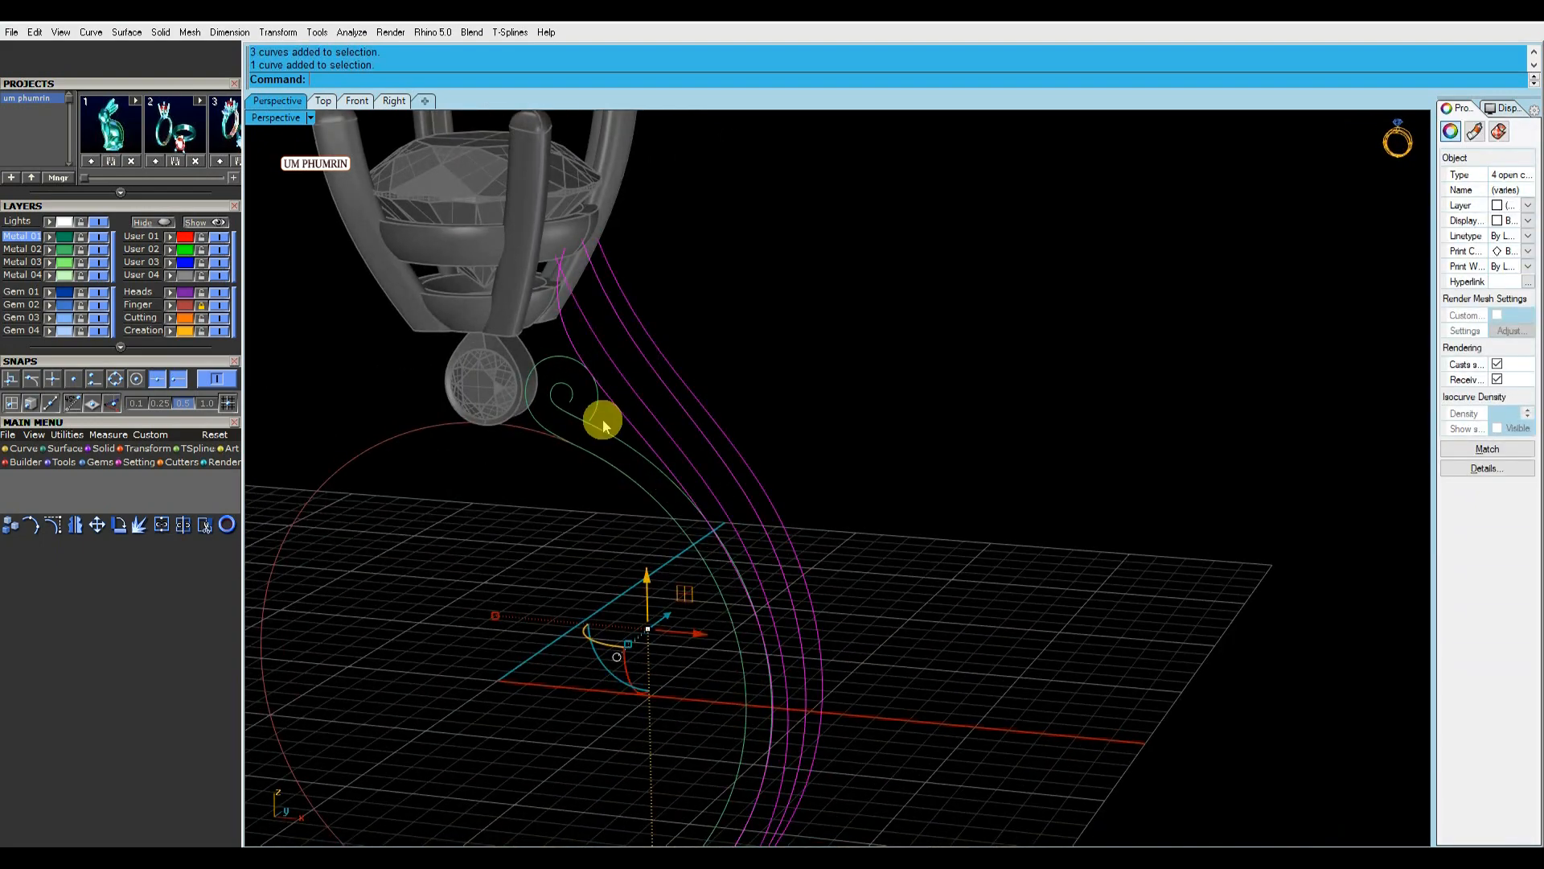
{"action": "left_click_drag", "start_coordinate": [806, 400], "coordinate": [670, 442]}
{"action": "left_click", "coordinate": [49, 249]}
{"action": "left_click", "coordinate": [358, 351]}
{"action": "right_click_drag", "start_coordinate": [555, 366], "coordinate": [687, 380]}
{"action": "left_click_drag", "start_coordinate": [687, 379], "coordinate": [626, 411]}
{"action": "left_click", "coordinate": [49, 275]}
{"action": "right_click_drag", "start_coordinate": [644, 365], "coordinate": [618, 403]}
{"action": "scroll", "coordinate": [618, 403], "scroll_direction": "up", "scroll_amount": 2}
{"action": "left_click", "coordinate": [100, 250]}
Delete one of the two outer side rail curves, keeping the middle curve and the opposite side curve.
{"action": "right_click_drag", "start_coordinate": [724, 403], "coordinate": [703, 483]}
{"action": "scroll", "coordinate": [703, 483], "scroll_direction": "down", "scroll_amount": 4}
{"action": "scroll", "coordinate": [703, 483], "scroll_direction": "up", "scroll_amount": 3}
{"action": "mouse_move", "coordinate": [603, 378]}
{"action": "right_mouse_down"}
{"action": "mouse_move", "coordinate": [563, 399]}
{"action": "mouse_move", "coordinate": [614, 359]}
{"action": "mouse_move", "coordinate": [593, 403]}
{"action": "right_mouse_up"}
{"action": "left_click", "coordinate": [590, 401]}
{"action": "left_click", "coordinate": [740, 394]}
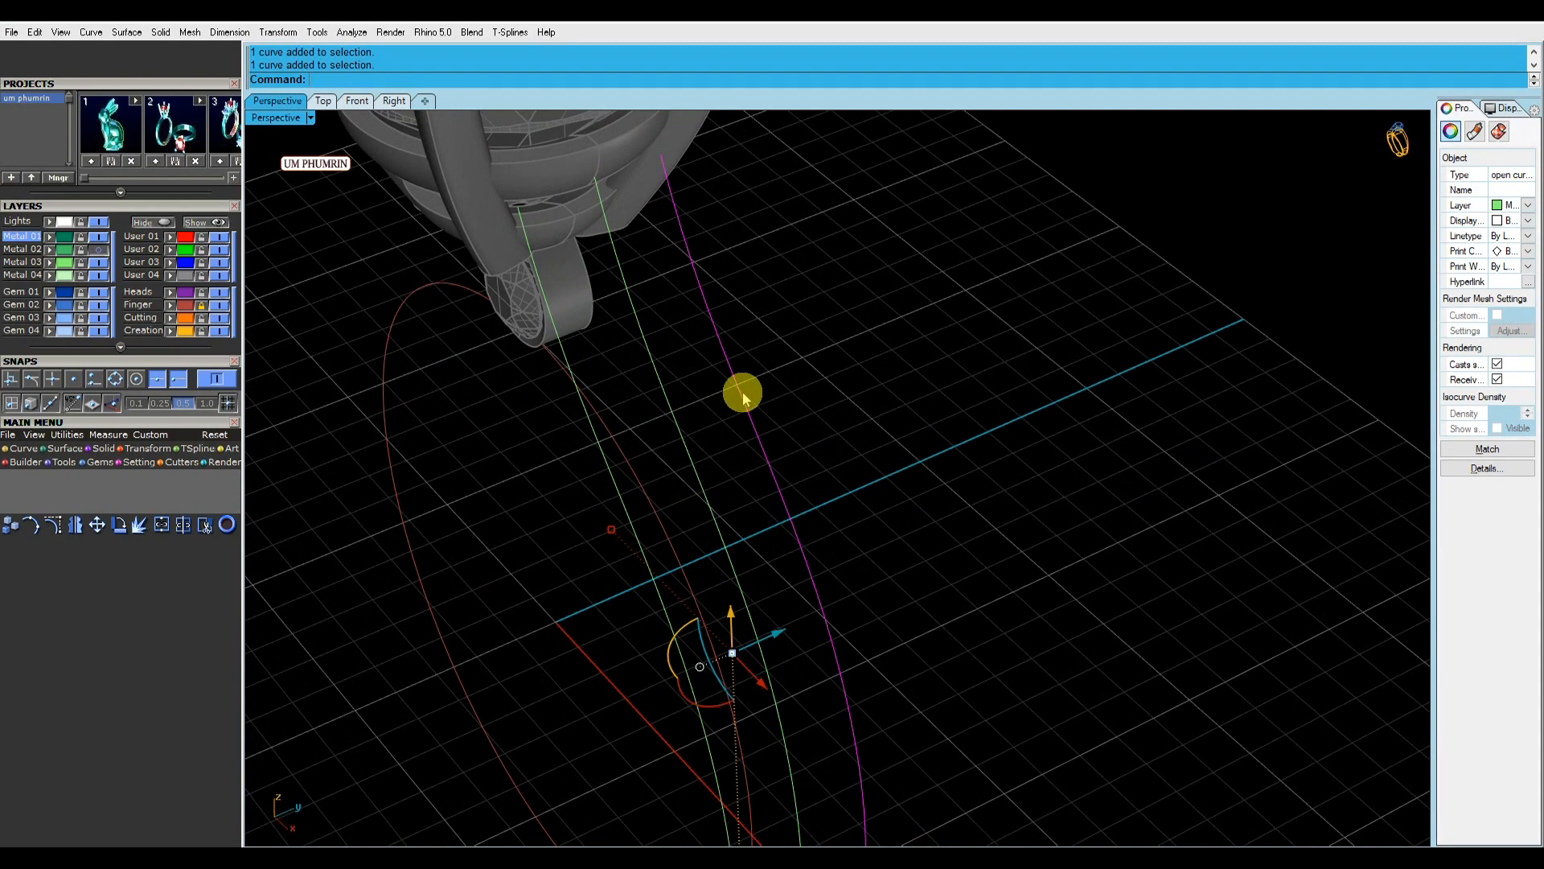
{"action": "key", "text": "Escape"}
Turn on the control points of the remaining side rail curve and move its uppermost points inward toward the centre.
{"action": "left_click", "coordinate": [586, 418]}
{"action": "left_click", "coordinate": [33, 526]}
{"action": "right_click_drag", "start_coordinate": [579, 378], "coordinate": [604, 403]}
{"action": "left_click_drag", "start_coordinate": [603, 346], "coordinate": [537, 255]}
{"action": "scroll", "coordinate": [576, 286], "scroll_direction": "up", "scroll_amount": 4}
{"action": "left_click", "coordinate": [580, 266]}
{"action": "scroll", "coordinate": [609, 256], "scroll_direction": "up", "scroll_amount": 2}
{"action": "left_click_drag", "start_coordinate": [611, 264], "coordinate": [634, 262]}
{"action": "scroll", "coordinate": [691, 310], "scroll_direction": "down", "scroll_amount": 4}
{"action": "left_click", "coordinate": [598, 385]}
{"action": "scroll", "coordinate": [626, 371], "scroll_direction": "up", "scroll_amount": 4}
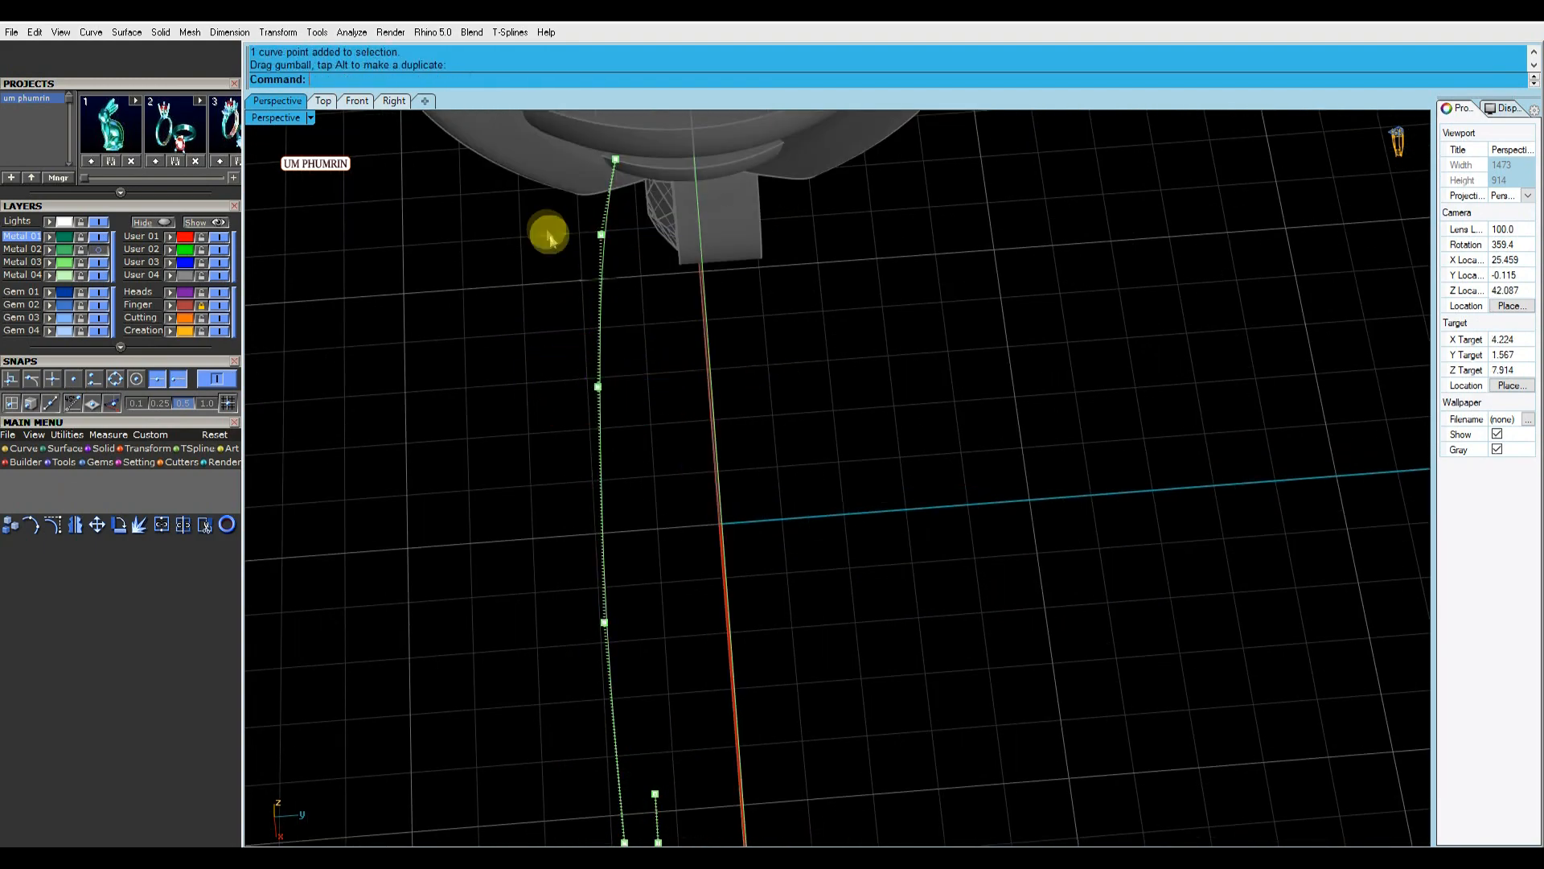
Try to shift the side rail curve's four upper control points sideways, and undo the move.
{"action": "left_click", "coordinate": [807, 275]}
{"action": "scroll", "coordinate": [700, 259], "scroll_direction": "down", "scroll_amount": 6}
{"action": "right_click_drag", "start_coordinate": [644, 314], "coordinate": [699, 249]}
{"action": "scroll", "coordinate": [700, 265], "scroll_direction": "up", "scroll_amount": 1}
{"action": "left_click_drag", "start_coordinate": [732, 465], "coordinate": [731, 458]}
{"action": "scroll", "coordinate": [707, 407], "scroll_direction": "up", "scroll_amount": 3}
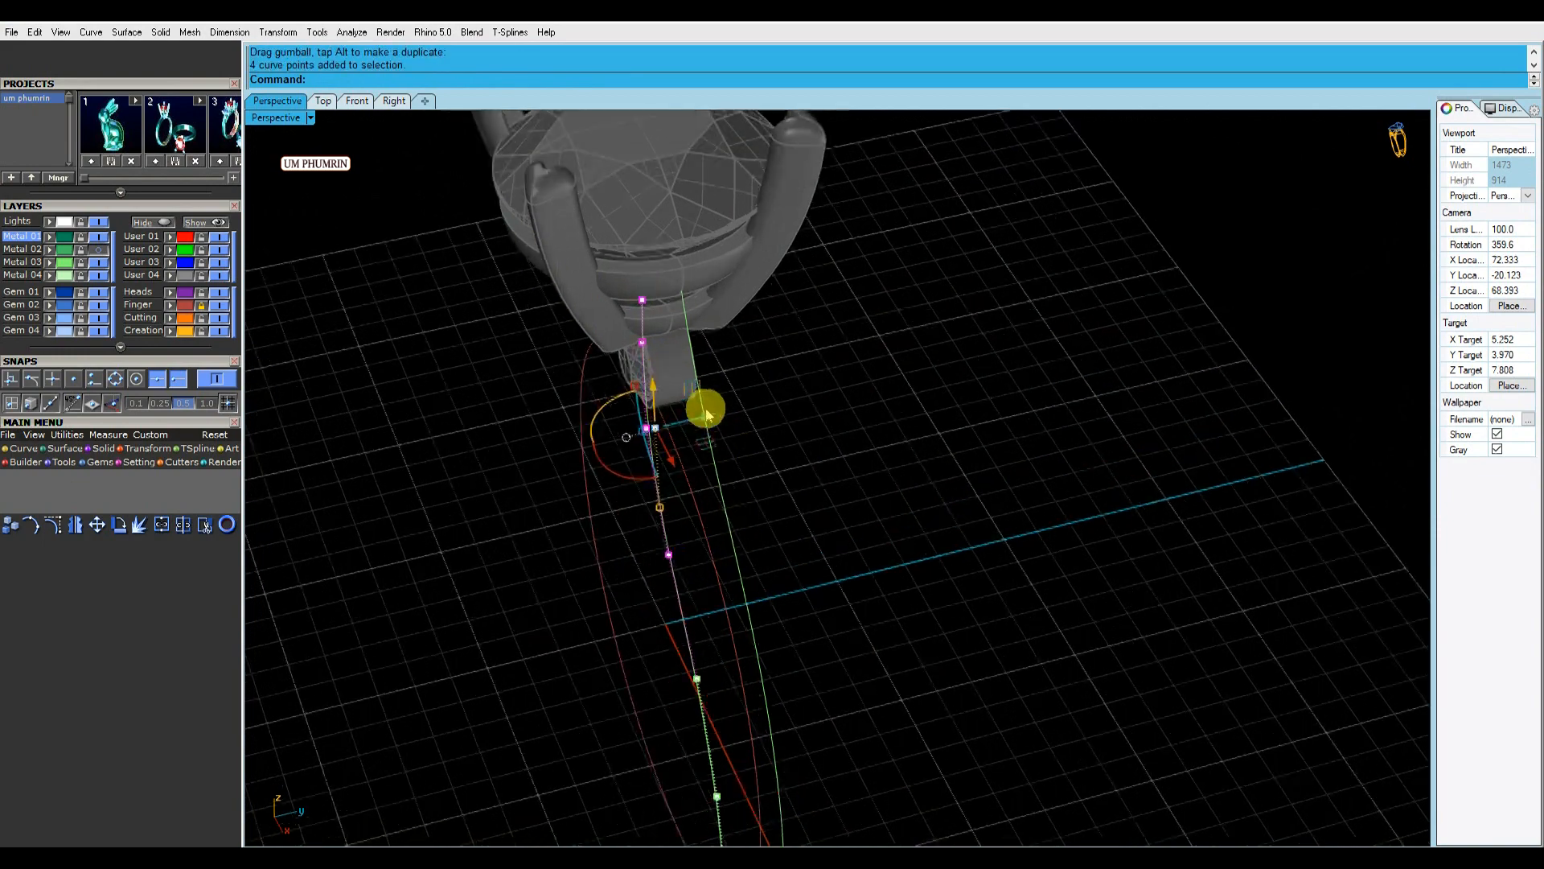
{"action": "scroll", "coordinate": [756, 409], "scroll_direction": "down", "scroll_amount": 3}
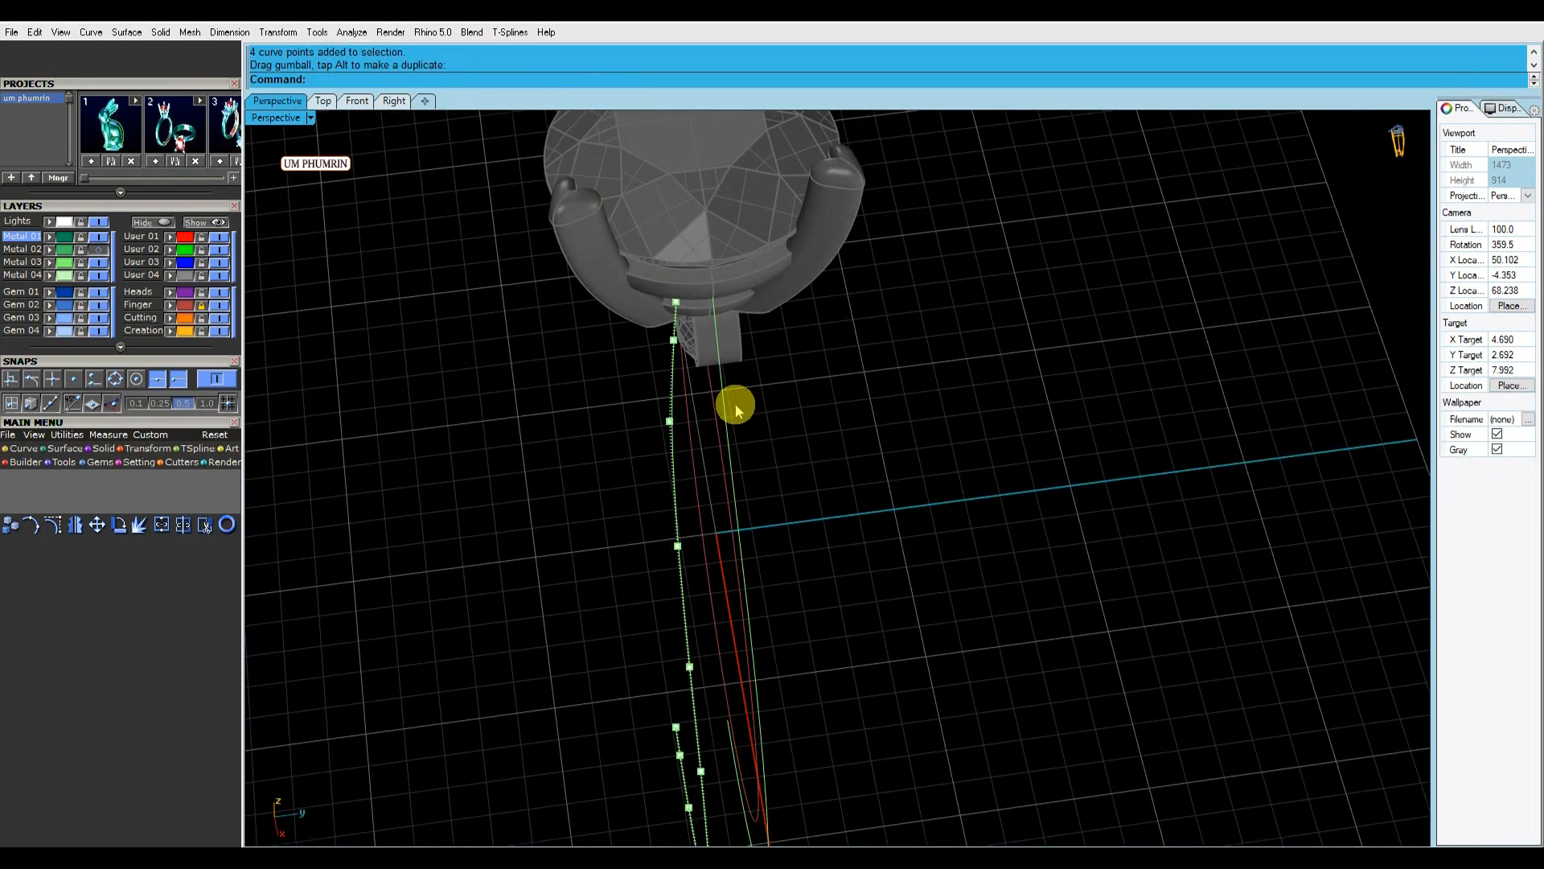
{"action": "key", "text": "ctrl+z"}
Nudge the side rail curve's upper control point inward and mirror the curve to the opposite side.
{"action": "scroll", "coordinate": [724, 418], "scroll_direction": "up", "scroll_amount": 3}
{"action": "scroll", "coordinate": [672, 205], "scroll_direction": "up", "scroll_amount": 4}
{"action": "left_click_drag", "start_coordinate": [635, 204], "coordinate": [641, 206]}
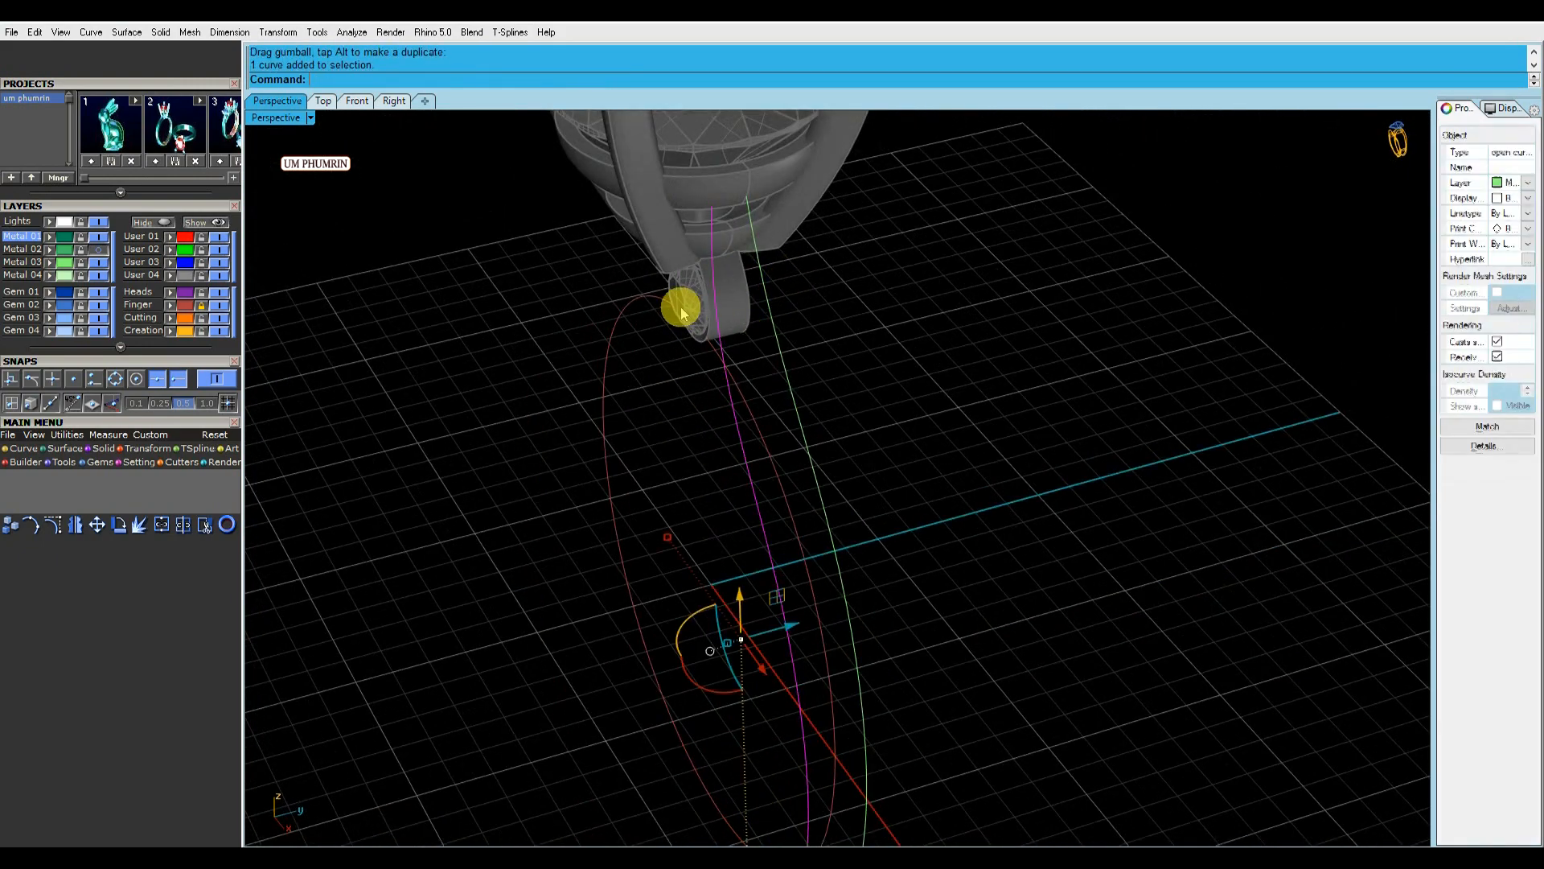
{"action": "left_click", "coordinate": [680, 310]}
{"action": "right_click", "coordinate": [681, 303]}
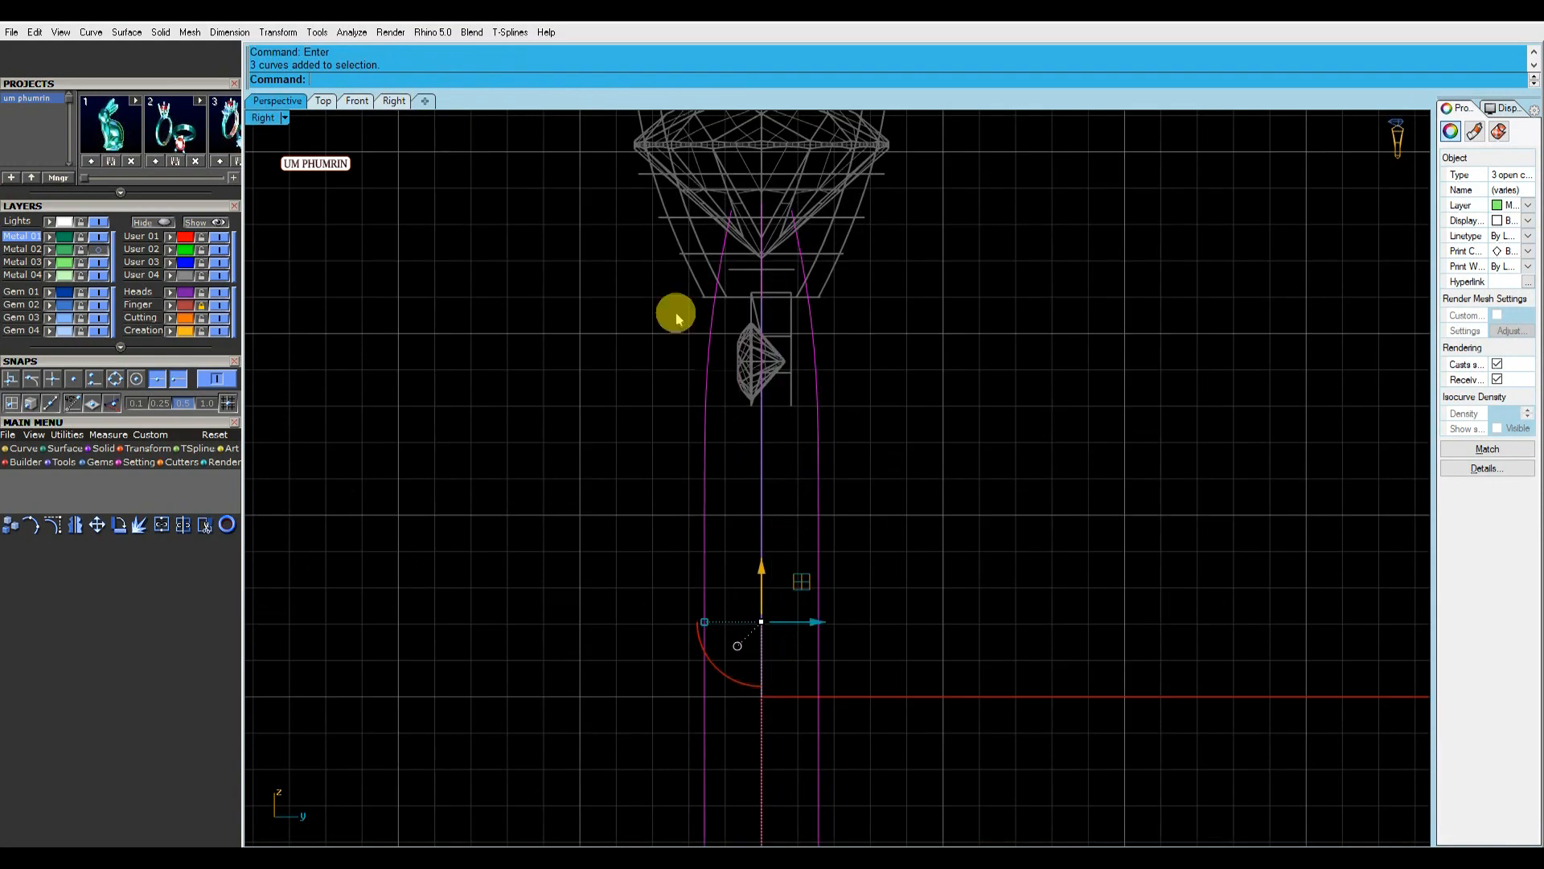
Bring the two side rail curves slightly closer together about the middle curve in the Right view.
{"action": "scroll", "coordinate": [673, 489], "scroll_direction": "down", "scroll_amount": 3}
{"action": "left_click", "coordinate": [687, 510]}
{"action": "right_click_drag", "start_coordinate": [668, 493], "coordinate": [646, 448]}
{"action": "scroll", "coordinate": [646, 447], "scroll_direction": "up", "scroll_amount": 6}
{"action": "left_click_drag", "start_coordinate": [645, 446], "coordinate": [656, 450]}
{"action": "left_click", "coordinate": [891, 488]}
{"action": "scroll", "coordinate": [751, 487], "scroll_direction": "down", "scroll_amount": 4}
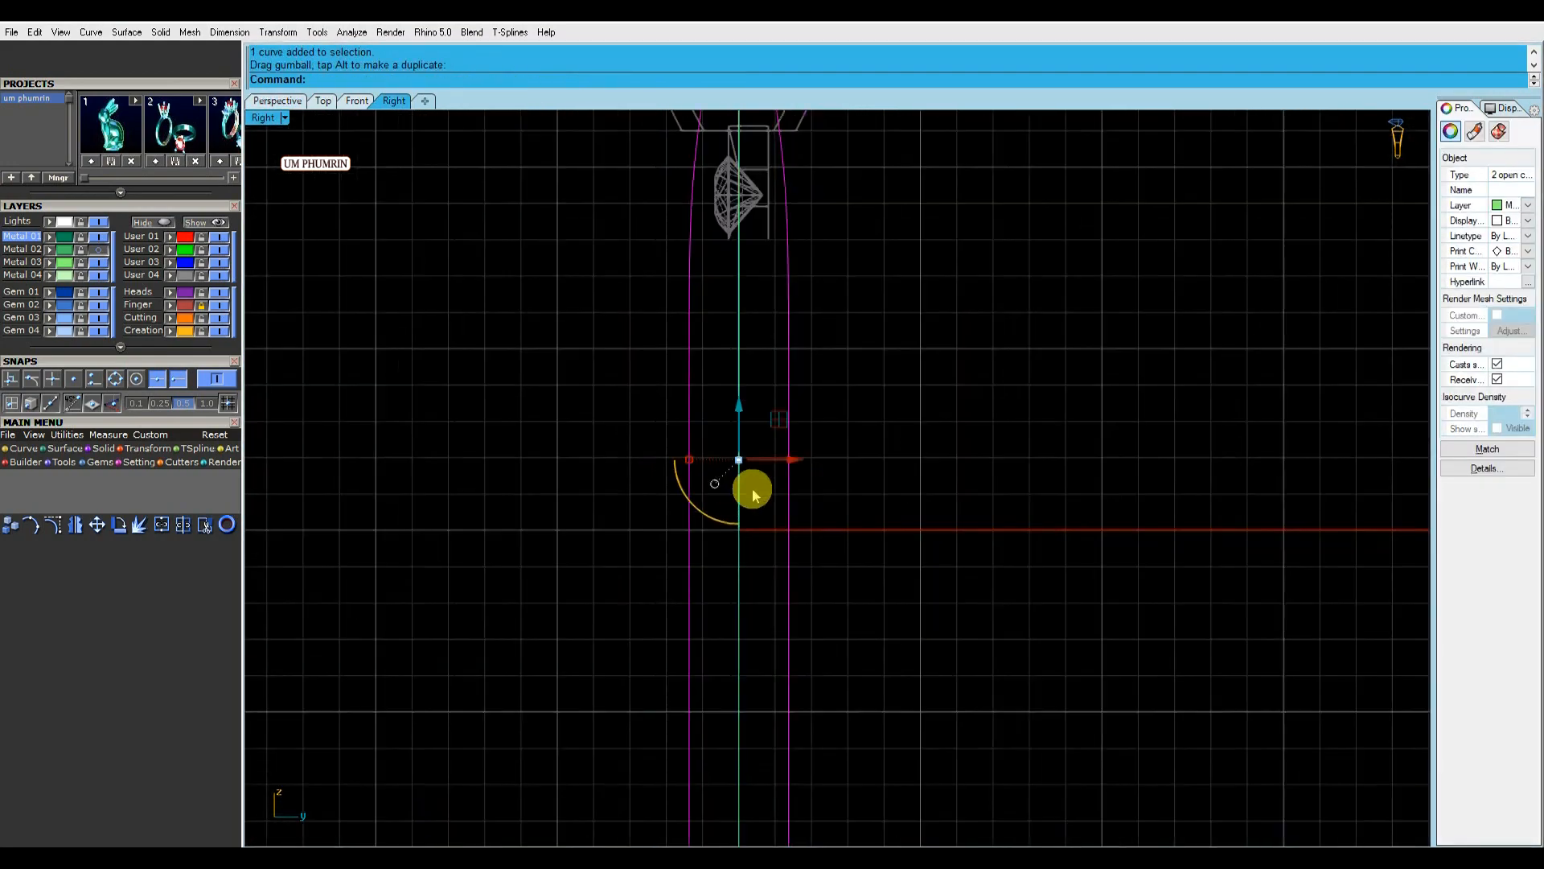
{"action": "left_click", "coordinate": [537, 386]}
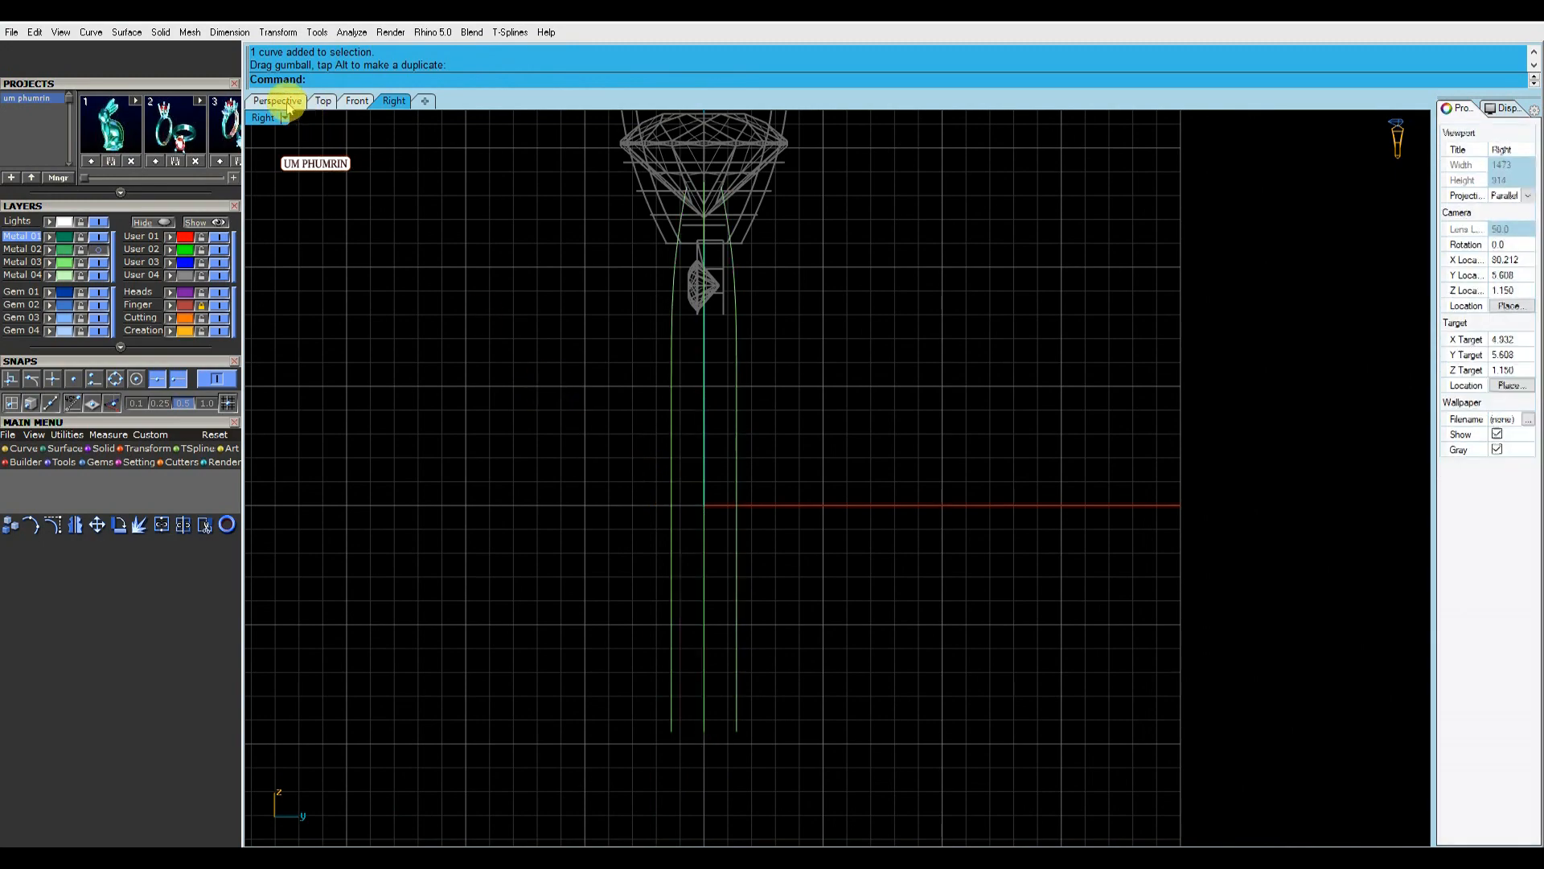
Turn on one side rail curve's control points in the Right view and adjust its upper end beneath the head.
{"action": "left_click", "coordinate": [286, 102]}
{"action": "right_click_drag", "start_coordinate": [828, 434], "coordinate": [844, 448]}
{"action": "left_click_drag", "start_coordinate": [845, 448], "coordinate": [792, 434]}
{"action": "right_click_drag", "start_coordinate": [793, 434], "coordinate": [602, 375]}
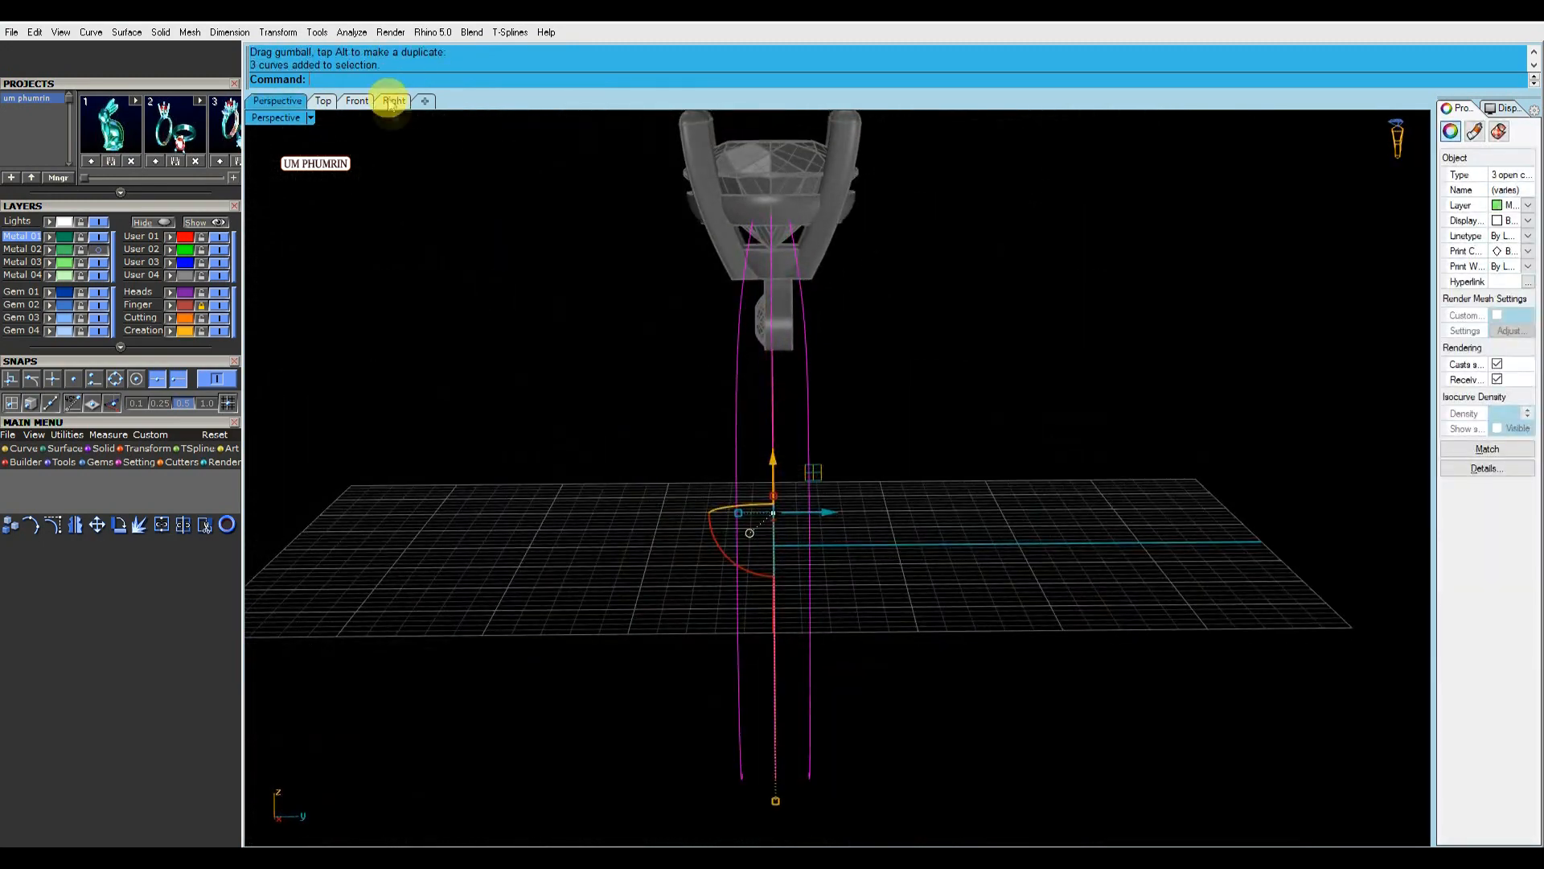
{"action": "left_click", "coordinate": [394, 100]}
{"action": "left_click", "coordinate": [674, 373]}
{"action": "left_click", "coordinate": [60, 529]}
{"action": "right_click_drag", "start_coordinate": [787, 274], "coordinate": [745, 383]}
{"action": "scroll", "coordinate": [691, 366], "scroll_direction": "up", "scroll_amount": 8}
{"action": "left_click", "coordinate": [597, 382]}
{"action": "scroll", "coordinate": [637, 320], "scroll_direction": "down", "scroll_amount": 6}
Delete the opposite side rail curve and replace it with a mirrored copy of the adjusted one.
{"action": "left_click", "coordinate": [731, 446]}
{"action": "key", "text": "Escape"}
{"action": "key", "text": "Escape"}
{"action": "left_click", "coordinate": [731, 446]}
{"action": "type", "text": "d"}
{"action": "key", "text": "Return"}
{"action": "left_click", "coordinate": [601, 445]}
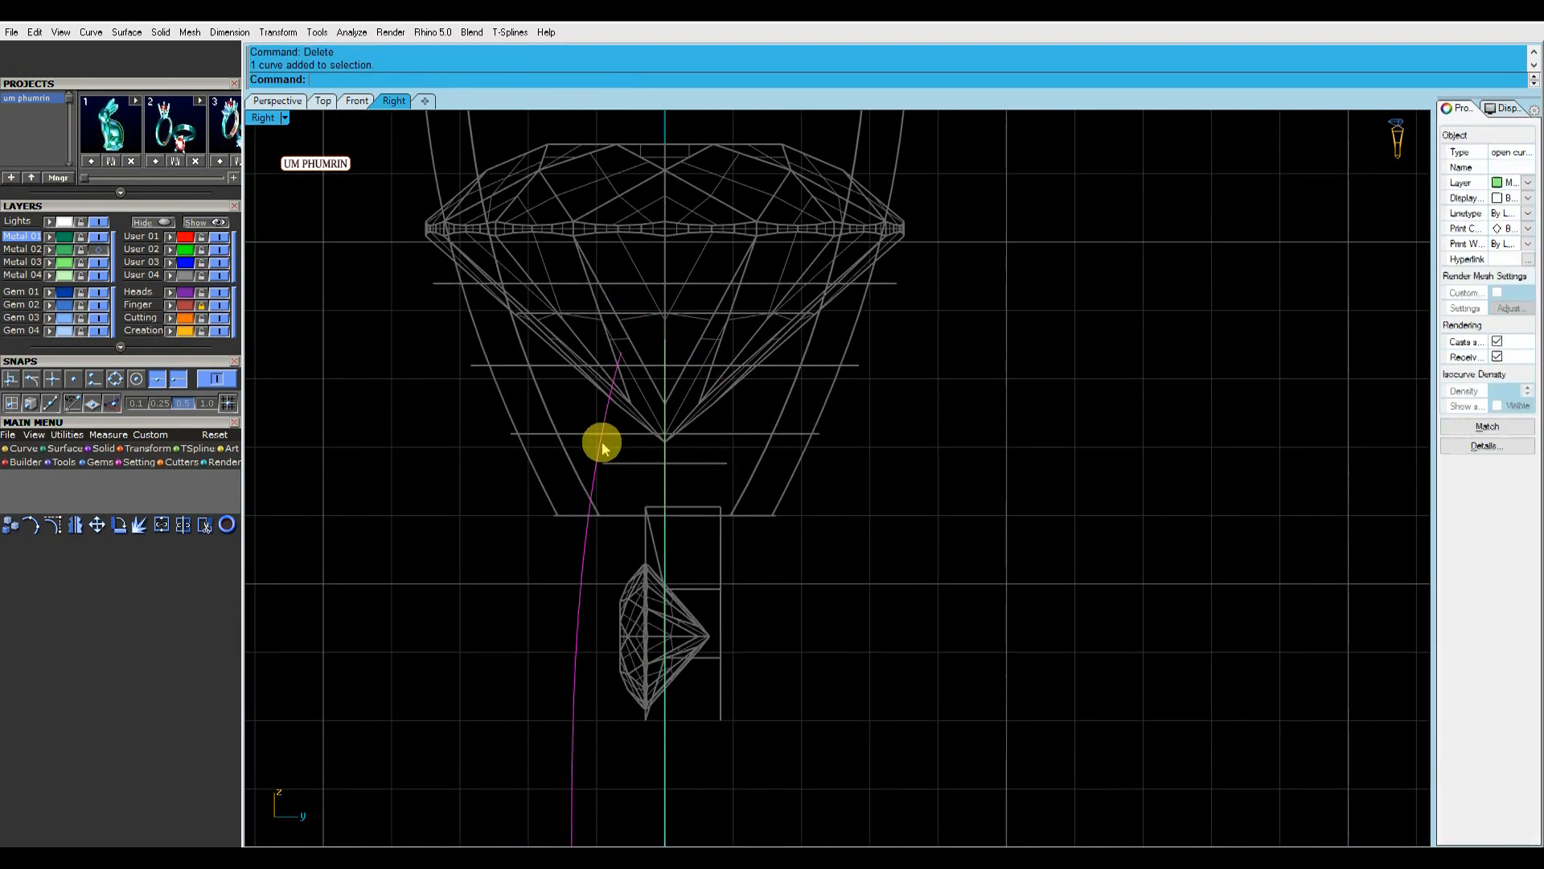
Loft the three outer rail curves into a surface with Normal style and no simplification.
{"action": "left_click_drag", "start_coordinate": [839, 447], "coordinate": [483, 341]}
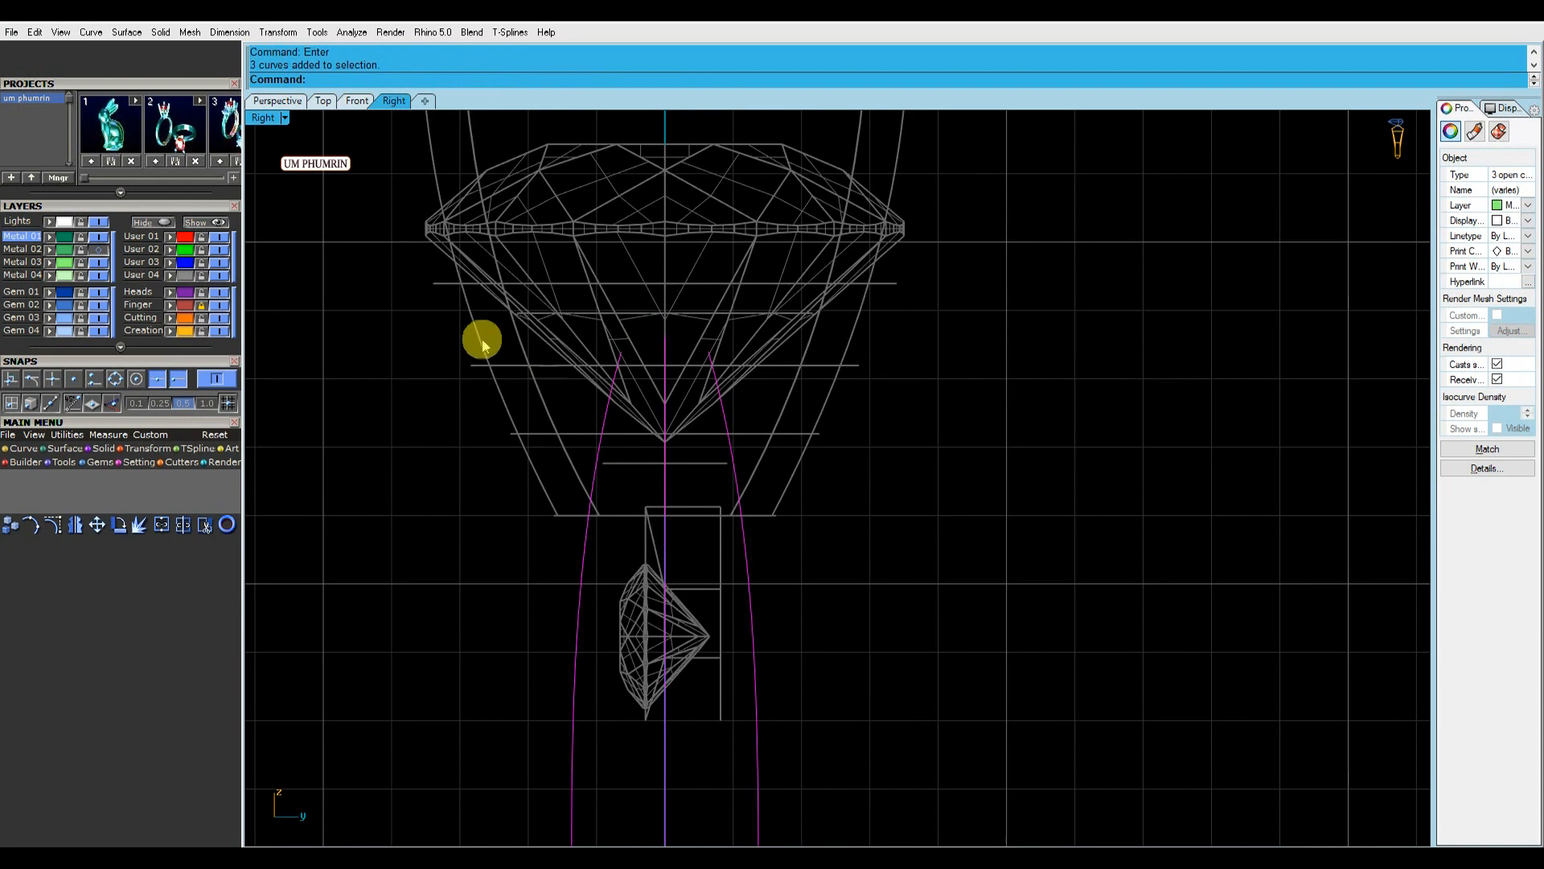
{"action": "left_click", "coordinate": [279, 101]}
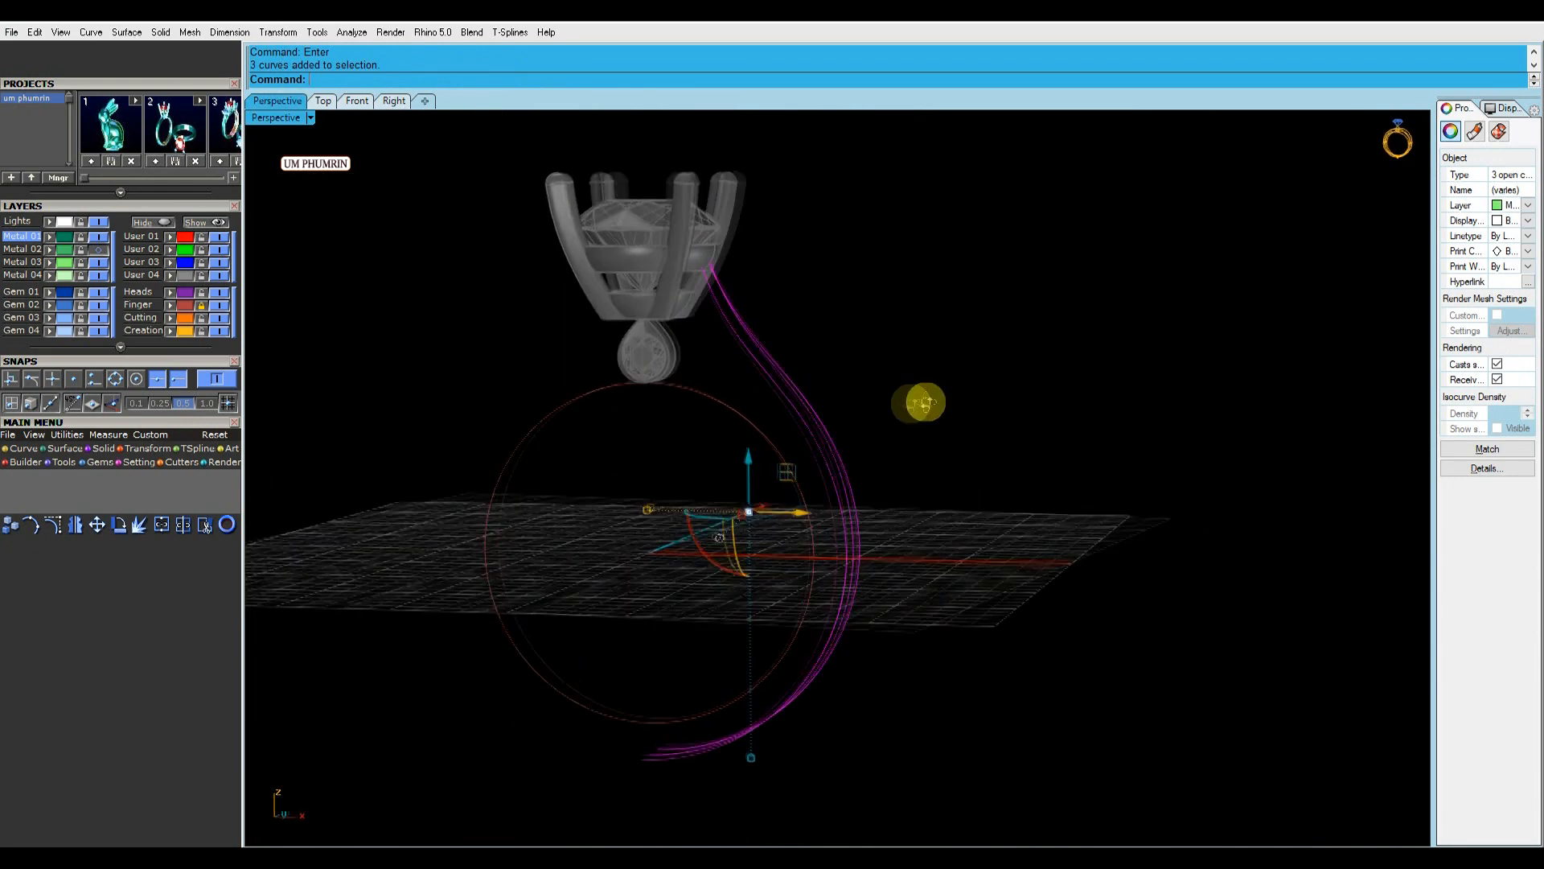
{"action": "right_click_drag", "start_coordinate": [968, 400], "coordinate": [810, 359]}
{"action": "type", "text": "Lo"}
{"action": "key", "text": "Return"}
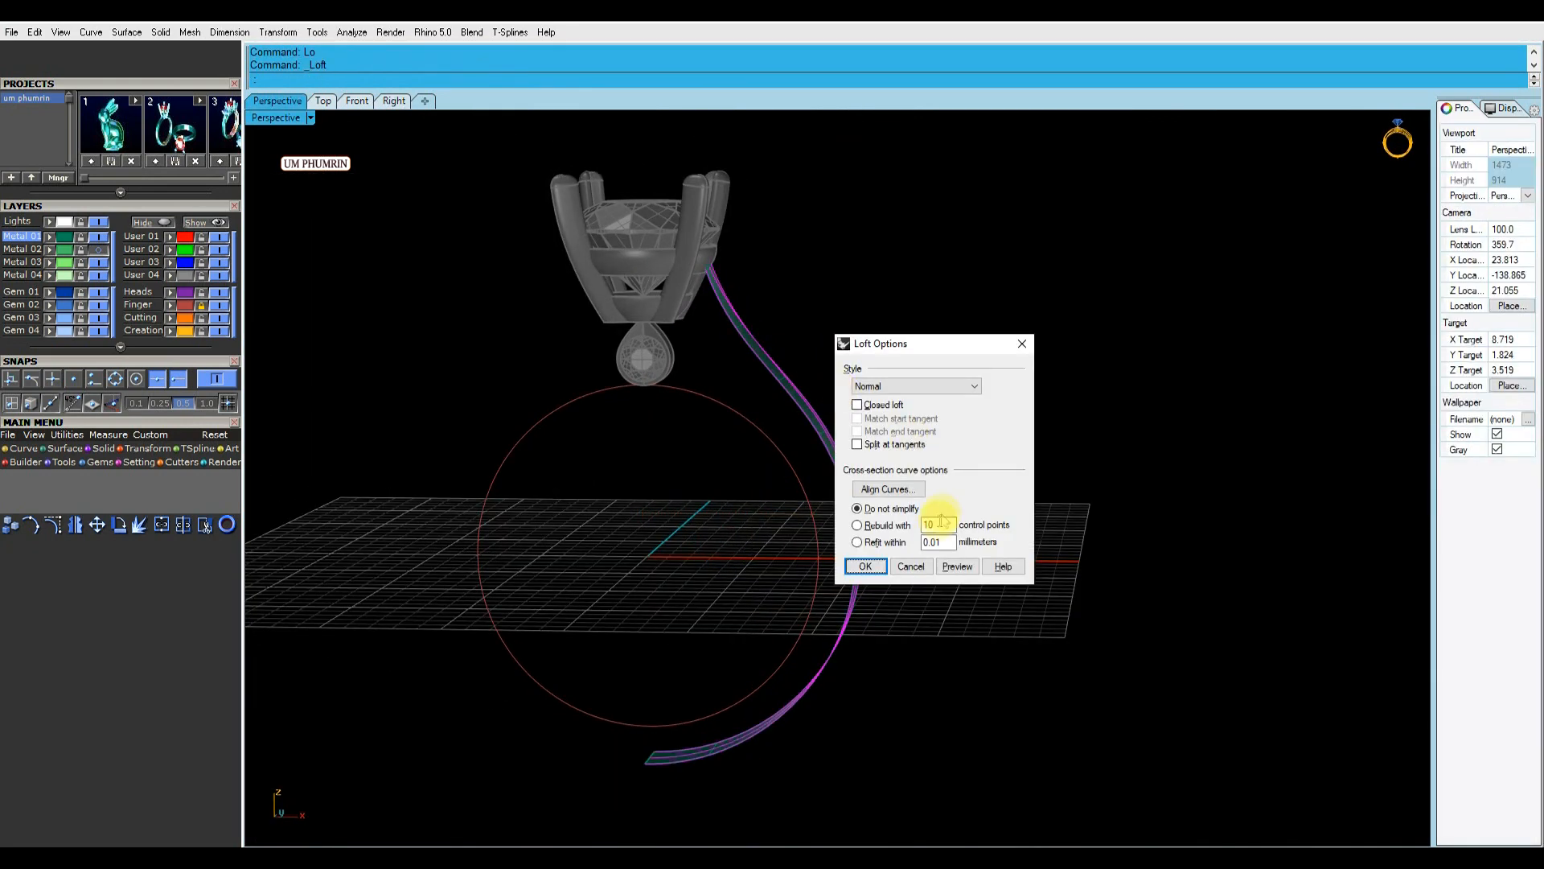
{"action": "left_click", "coordinate": [877, 568]}
{"action": "right_click_drag", "start_coordinate": [883, 571], "coordinate": [813, 426]}
{"action": "left_click", "coordinate": [1013, 517]}
Assign the lofted rail surface to the Gem 01 layer and lock that layer.
{"action": "scroll", "coordinate": [806, 390], "scroll_direction": "up", "scroll_amount": 7}
{"action": "left_click_drag", "start_coordinate": [837, 319], "coordinate": [708, 382]}
{"action": "left_click", "coordinate": [742, 389]}
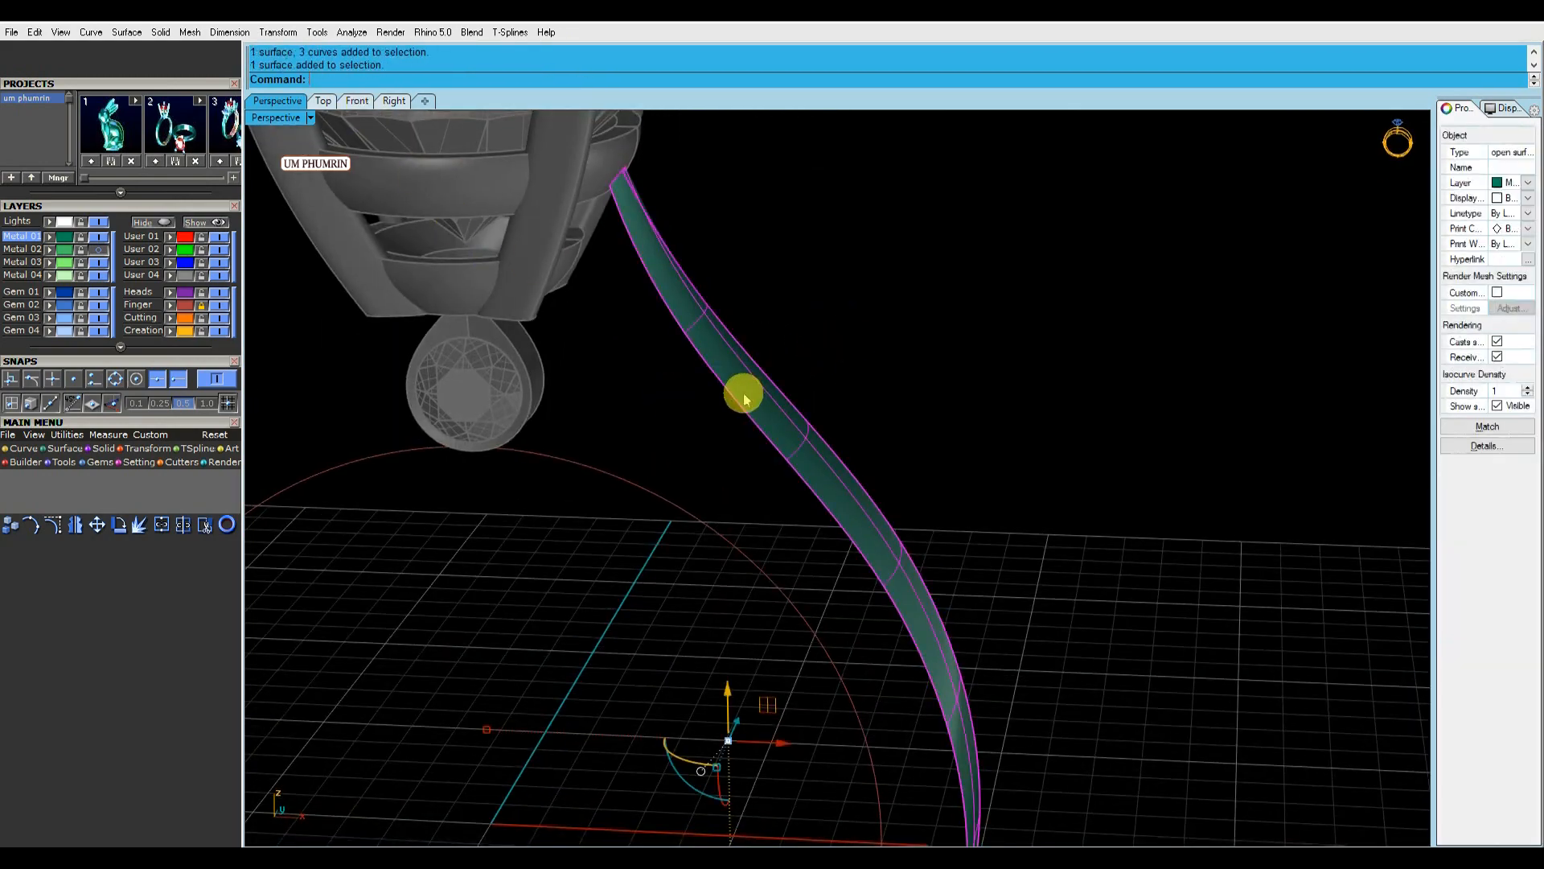
{"action": "left_click", "coordinate": [50, 294]}
{"action": "left_click", "coordinate": [80, 293]}
Turn on the rail curves' control points in the Front view and raise their upper end points beside the head.
{"action": "left_click", "coordinate": [355, 107]}
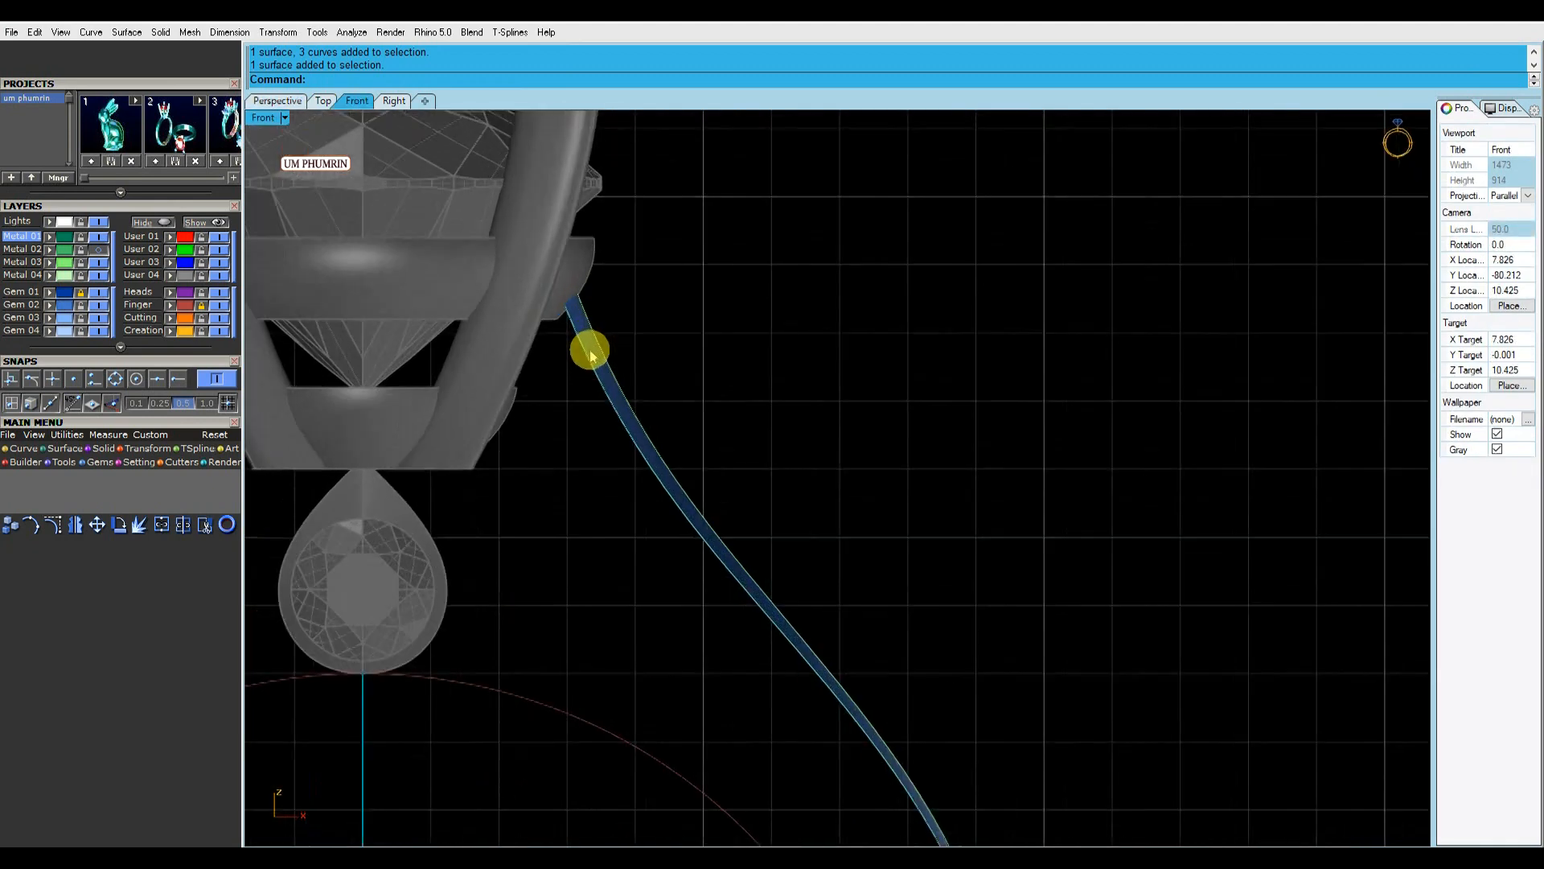
{"action": "left_click", "coordinate": [53, 524]}
{"action": "right_click", "coordinate": [268, 118]}
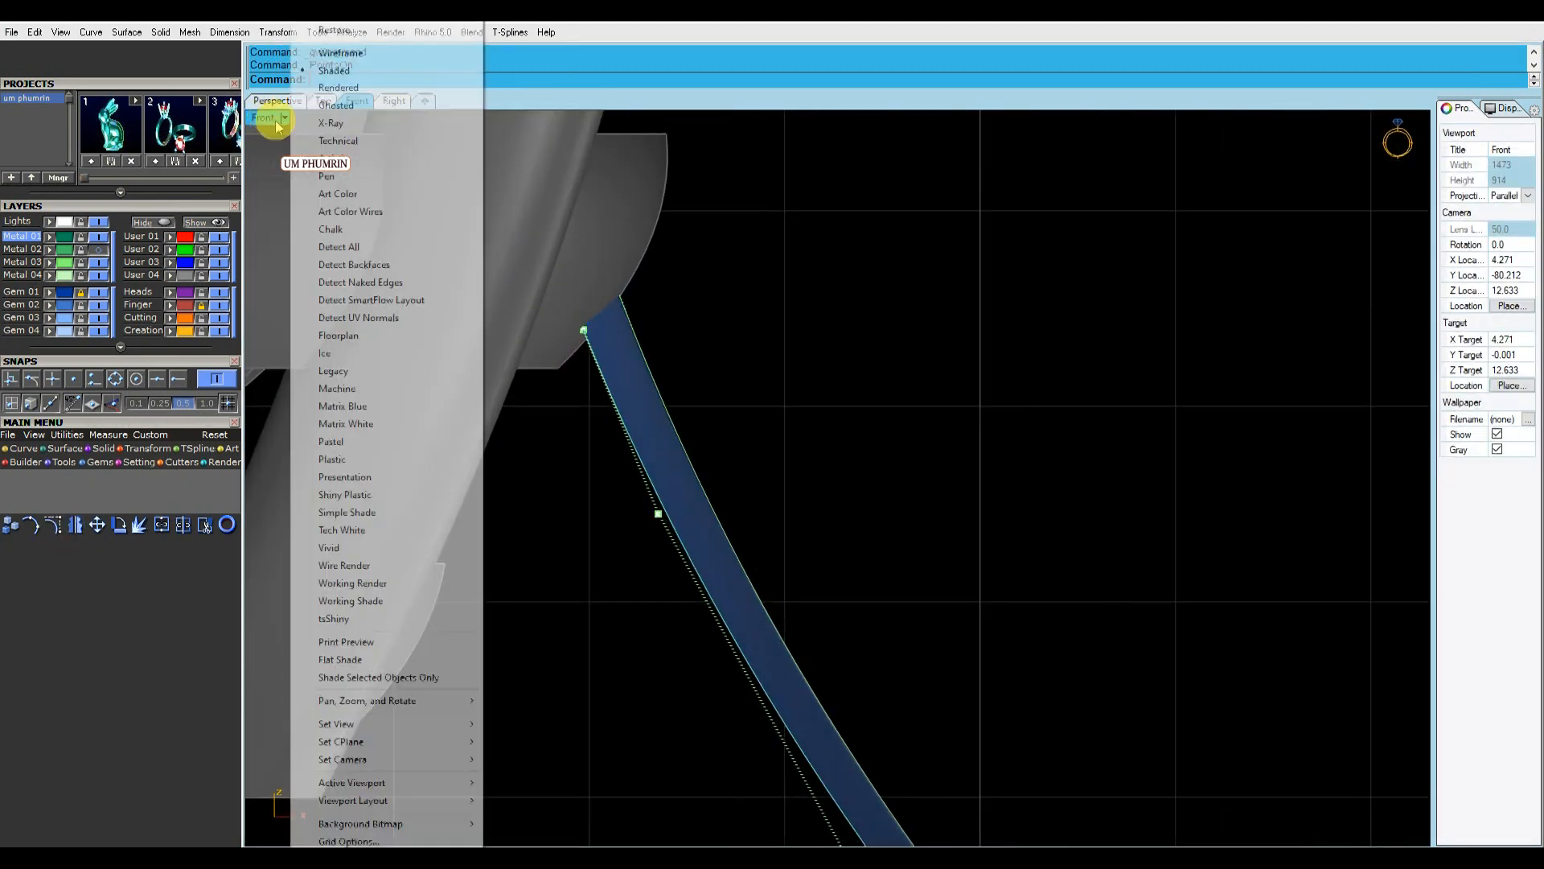
{"action": "left_click", "coordinate": [282, 138]}
{"action": "left_click_drag", "start_coordinate": [562, 302], "coordinate": [621, 352]}
{"action": "scroll", "coordinate": [612, 330], "scroll_direction": "up", "scroll_amount": 4}
{"action": "left_click_drag", "start_coordinate": [611, 290], "coordinate": [621, 216]}
{"action": "left_click", "coordinate": [750, 276]}
{"action": "scroll", "coordinate": [751, 276], "scroll_direction": "down", "scroll_amount": 16}
Move the middle rail curve's topmost control point slightly up and inward into the head's gallery.
{"action": "right_click_drag", "start_coordinate": [784, 309], "coordinate": [668, 290]}
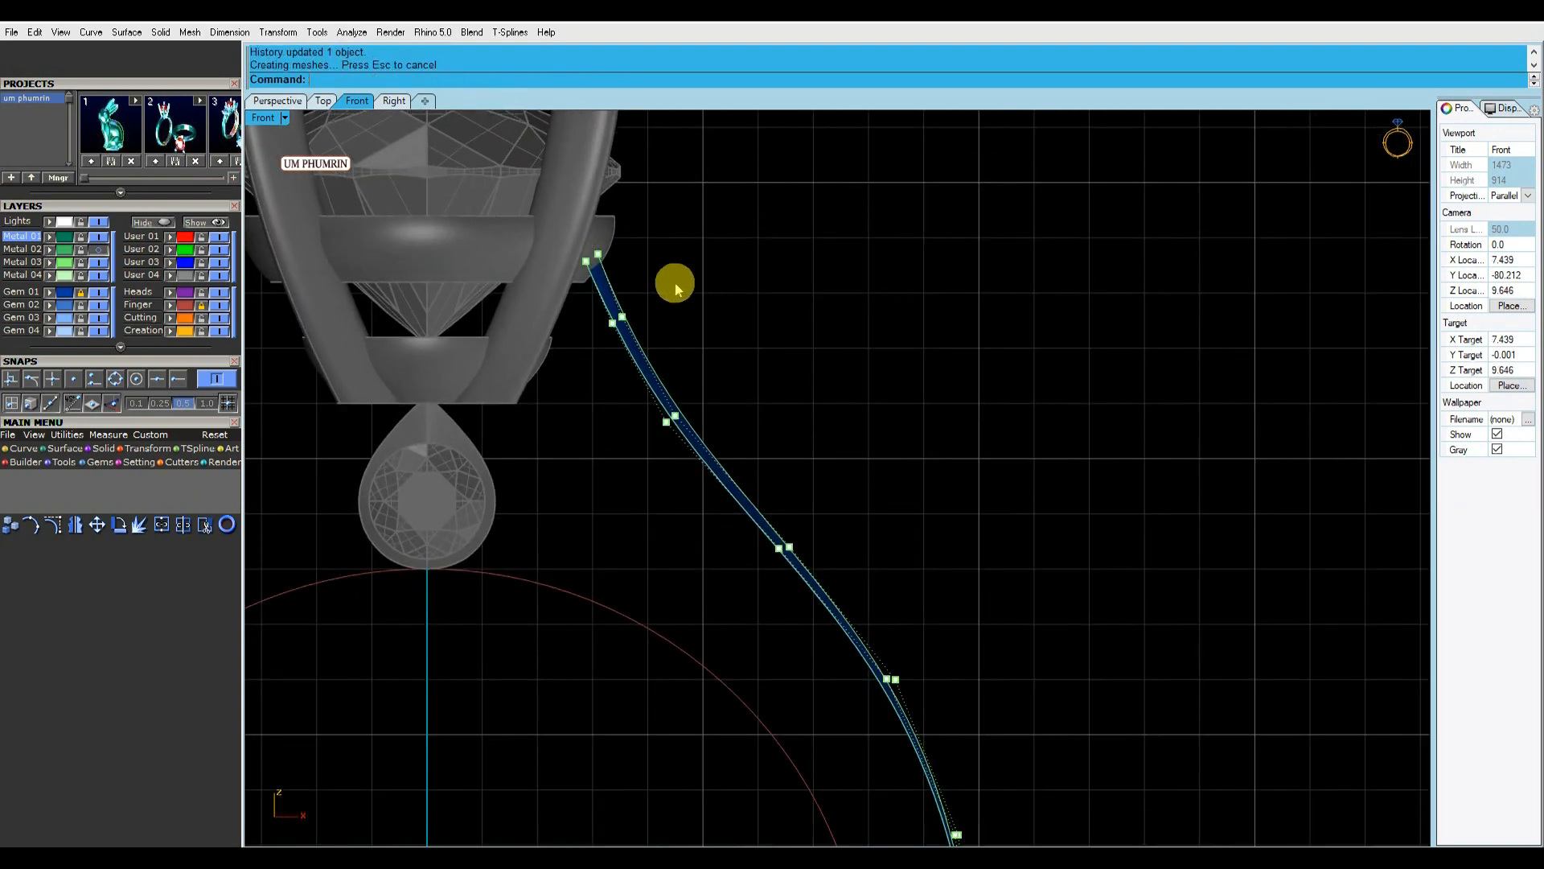
{"action": "scroll", "coordinate": [598, 268], "scroll_direction": "up", "scroll_amount": 8}
{"action": "left_click", "coordinate": [601, 310]}
{"action": "scroll", "coordinate": [606, 302], "scroll_direction": "up", "scroll_amount": 4}
{"action": "left_click_drag", "start_coordinate": [634, 281], "coordinate": [630, 262]}
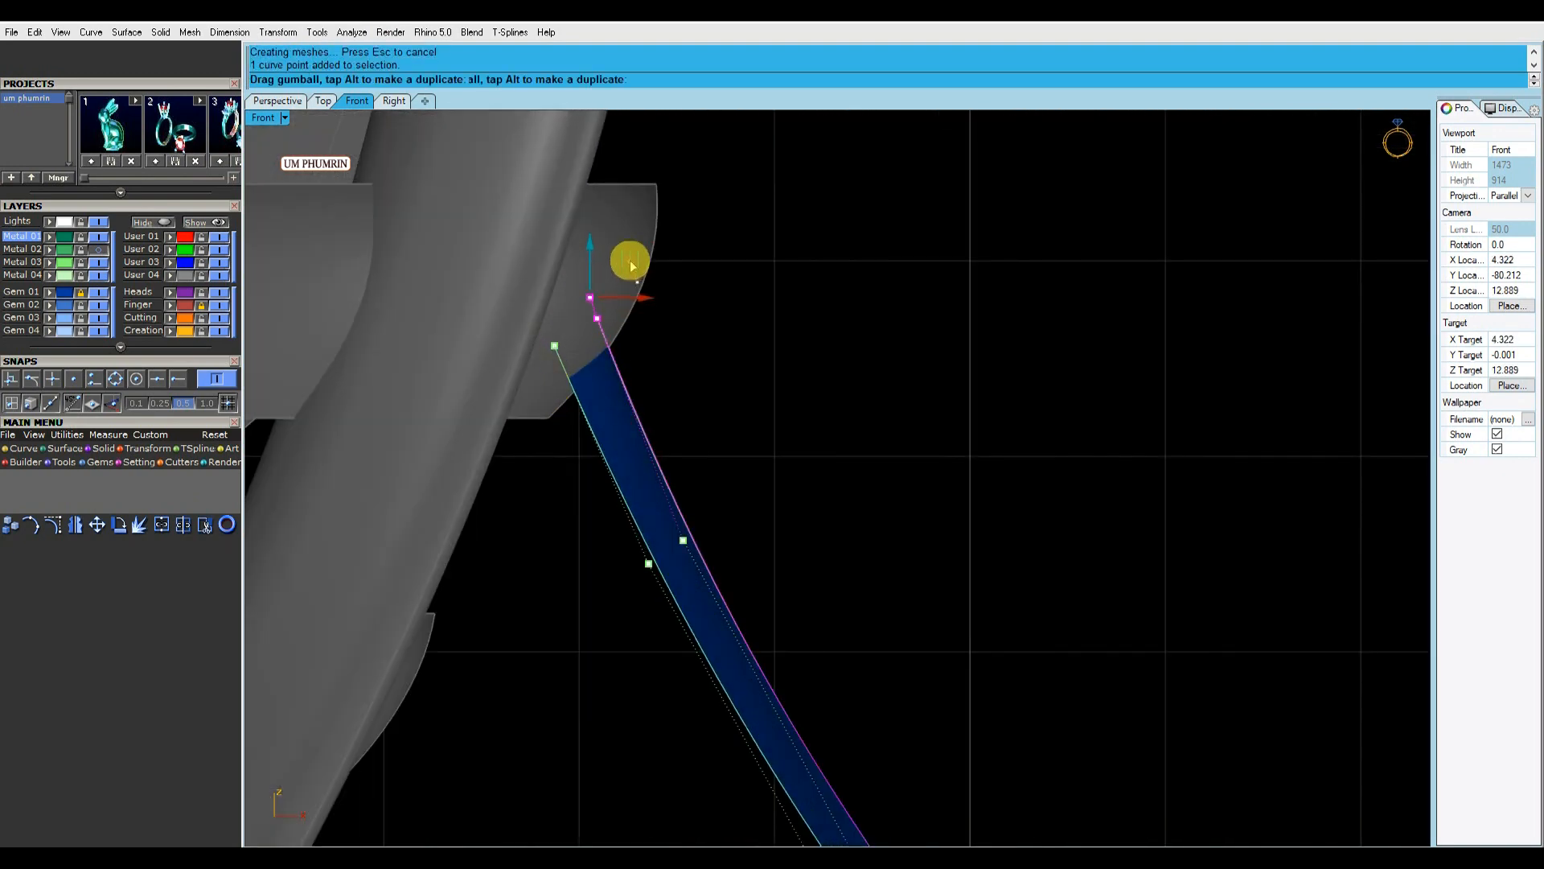
{"action": "left_click", "coordinate": [759, 298]}
Turn on only the middle outer rail curve's control points and nudge its fourth point slightly outward.
{"action": "scroll", "coordinate": [745, 317], "scroll_direction": "down", "scroll_amount": 6}
{"action": "scroll", "coordinate": [731, 330], "scroll_direction": "down", "scroll_amount": 6}
{"action": "right_click_drag", "start_coordinate": [885, 518], "coordinate": [603, 318]}
{"action": "key", "text": "Escape"}
{"action": "left_click", "coordinate": [570, 377]}
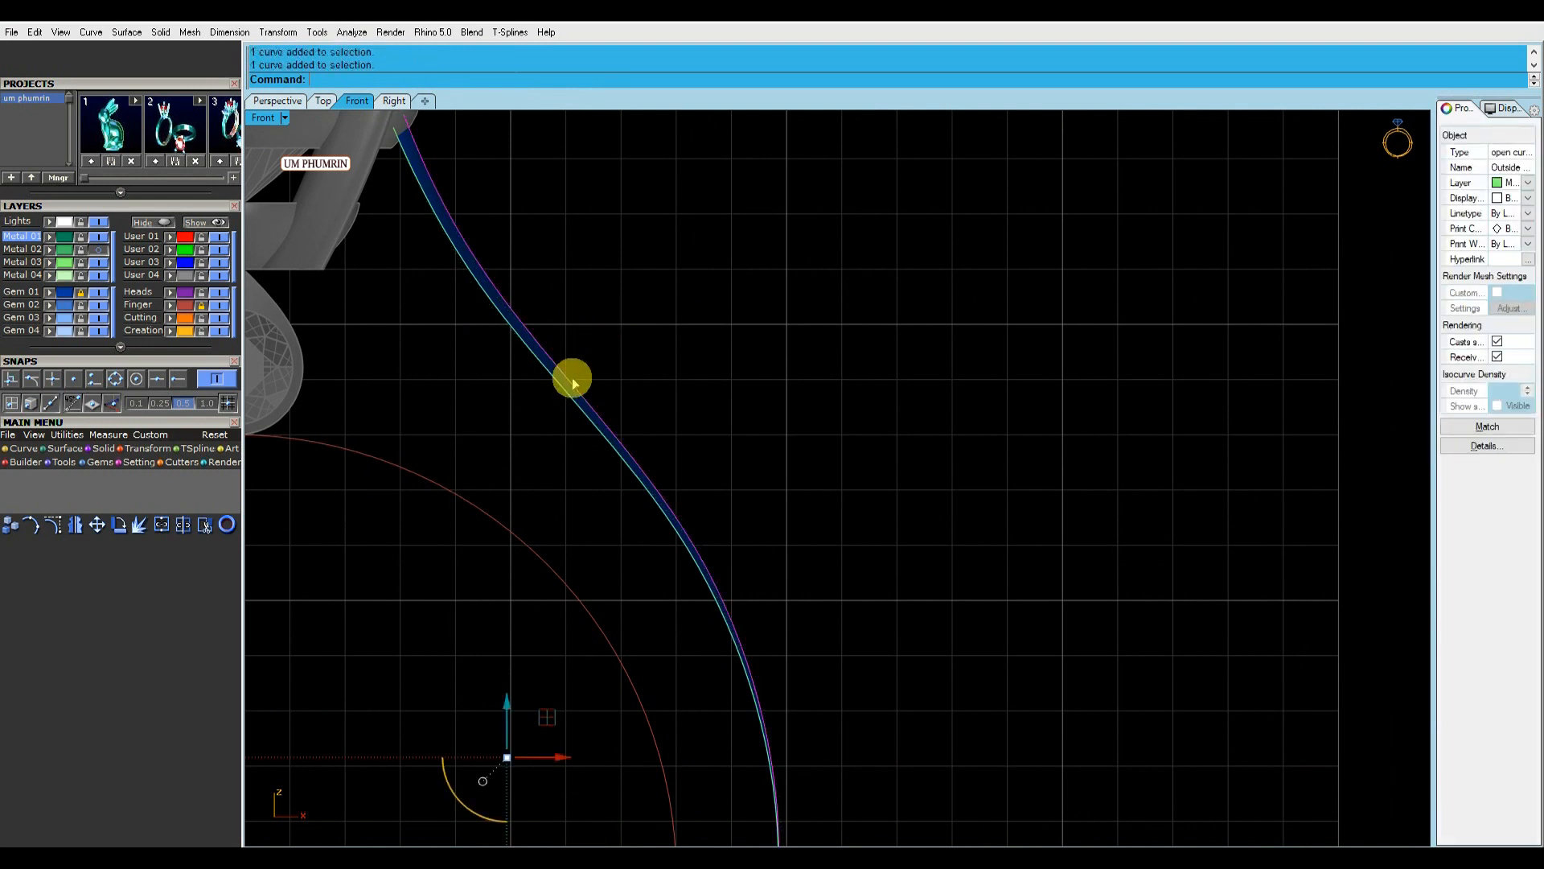
{"action": "key", "text": "ctrl+alt+x"}
{"action": "left_click", "coordinate": [52, 525]}
{"action": "left_click_drag", "start_coordinate": [585, 360], "coordinate": [653, 475]}
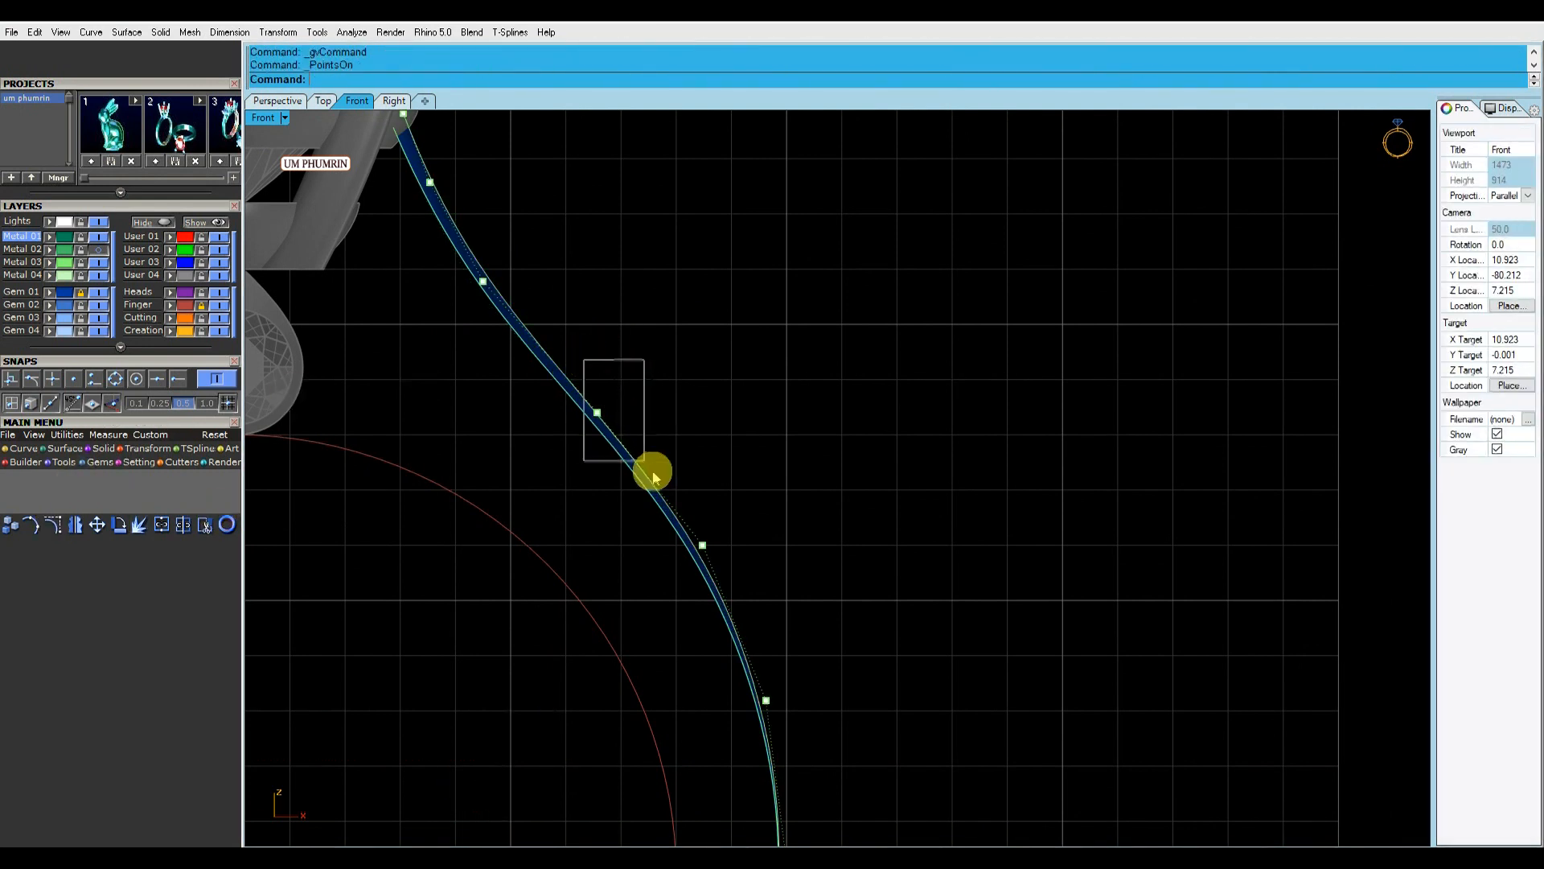
{"action": "scroll", "coordinate": [603, 447], "scroll_direction": "up", "scroll_amount": 8}
{"action": "left_click_drag", "start_coordinate": [596, 359], "coordinate": [596, 353]}
{"action": "left_click", "coordinate": [800, 417]}
{"action": "scroll", "coordinate": [782, 504], "scroll_direction": "down", "scroll_amount": 2}
{"action": "right_click_drag", "start_coordinate": [781, 504], "coordinate": [680, 428]}
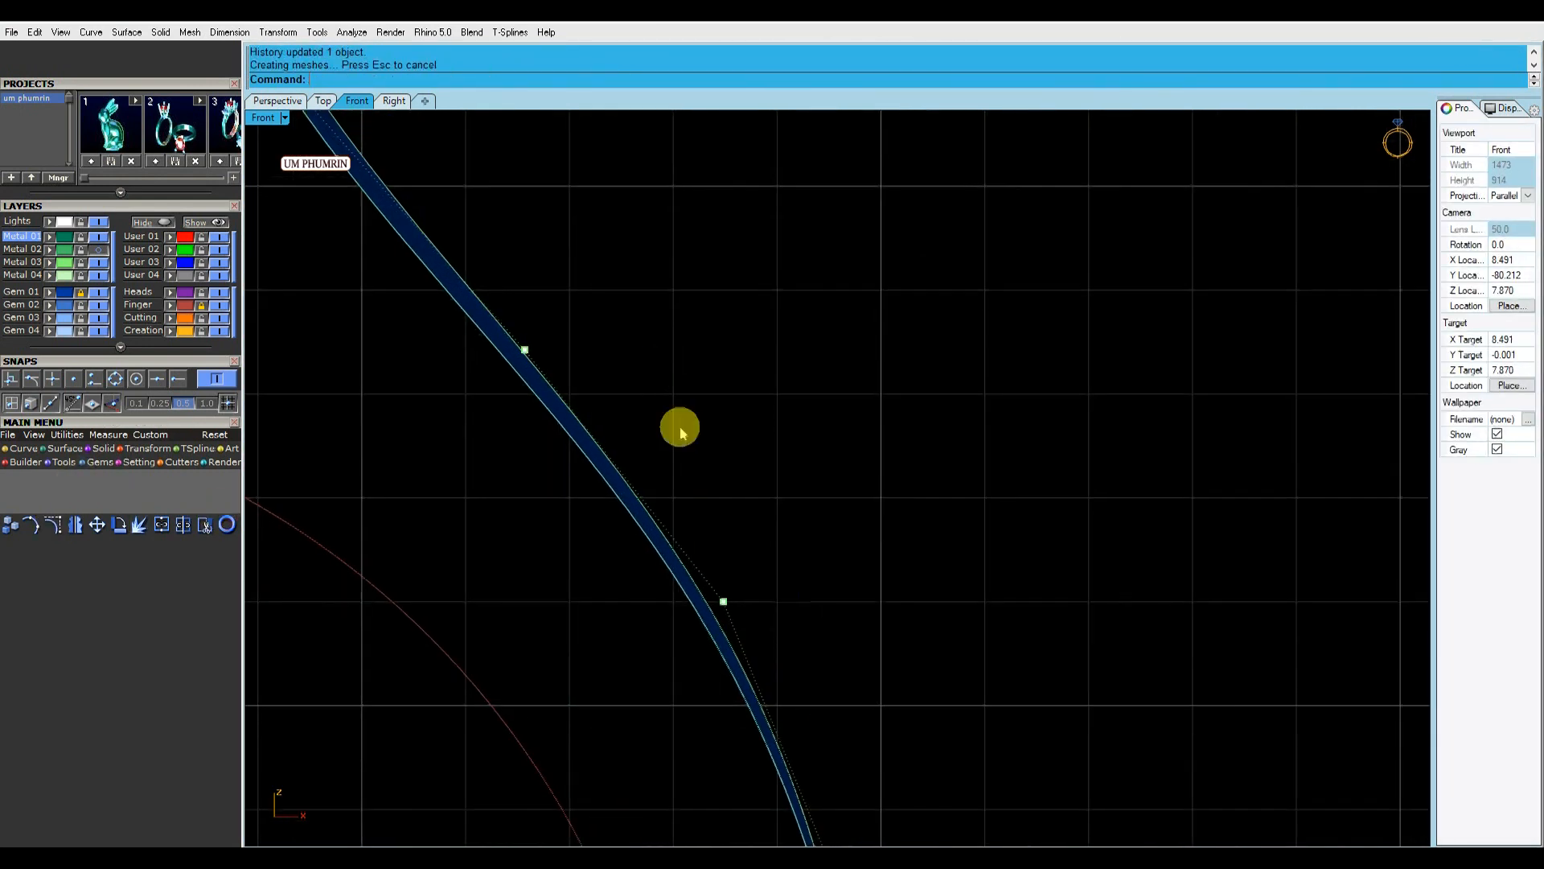
Nudge the middle outer rail curve's sixth control point slightly outward in the Front view.
{"action": "left_click", "coordinate": [901, 545]}
{"action": "scroll", "coordinate": [902, 544], "scroll_direction": "down", "scroll_amount": 8}
{"action": "right_click_drag", "start_coordinate": [902, 544], "coordinate": [712, 438]}
{"action": "left_click", "coordinate": [686, 588]}
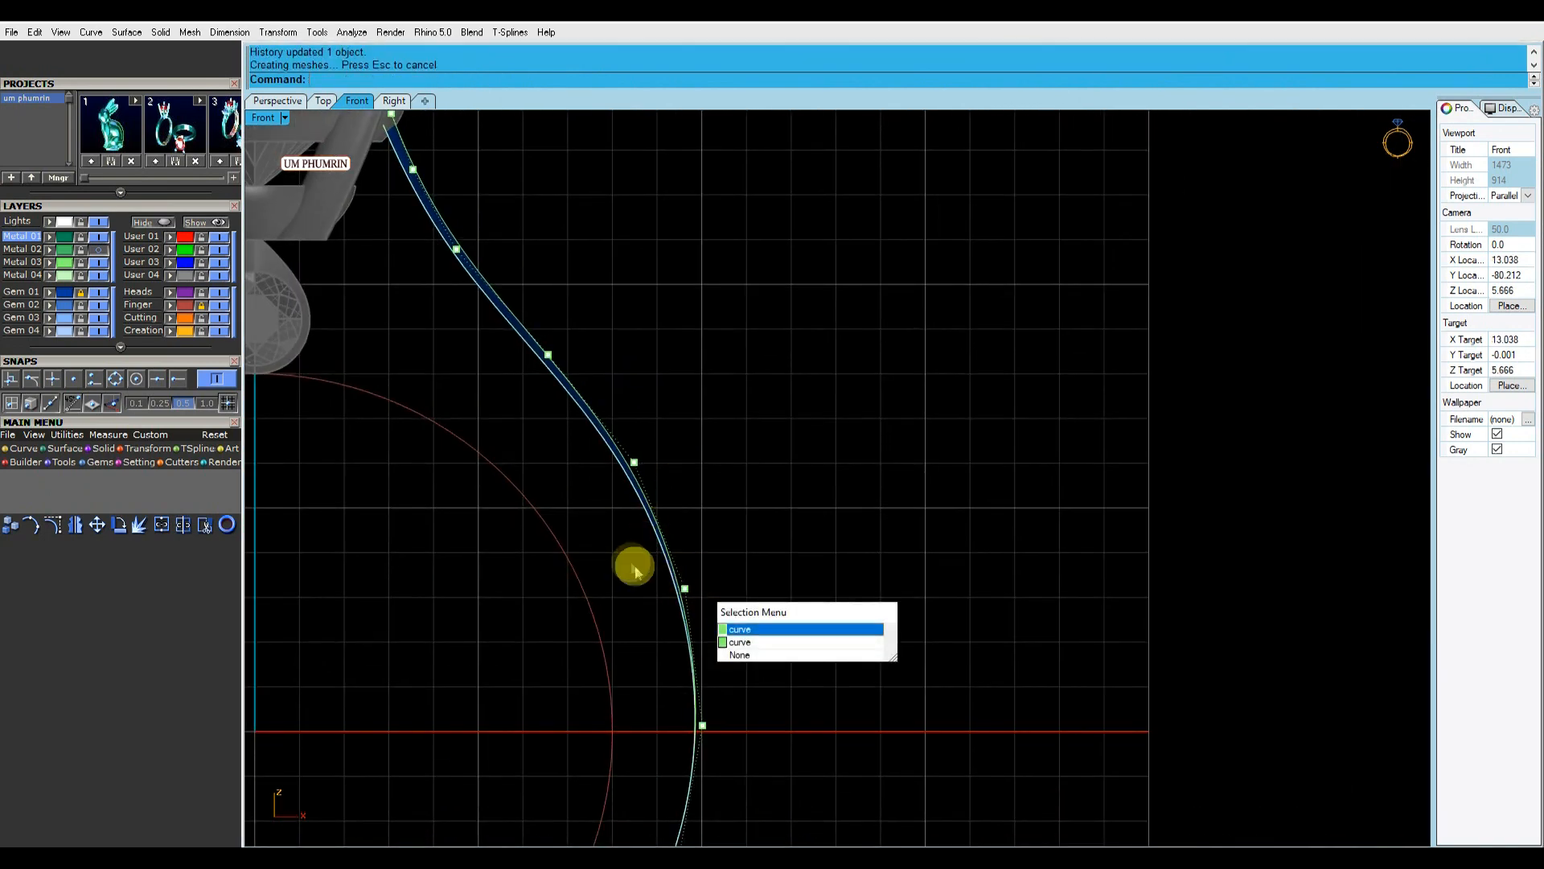
{"action": "left_click_drag", "start_coordinate": [635, 569], "coordinate": [711, 603]}
{"action": "scroll", "coordinate": [709, 586], "scroll_direction": "up", "scroll_amount": 6}
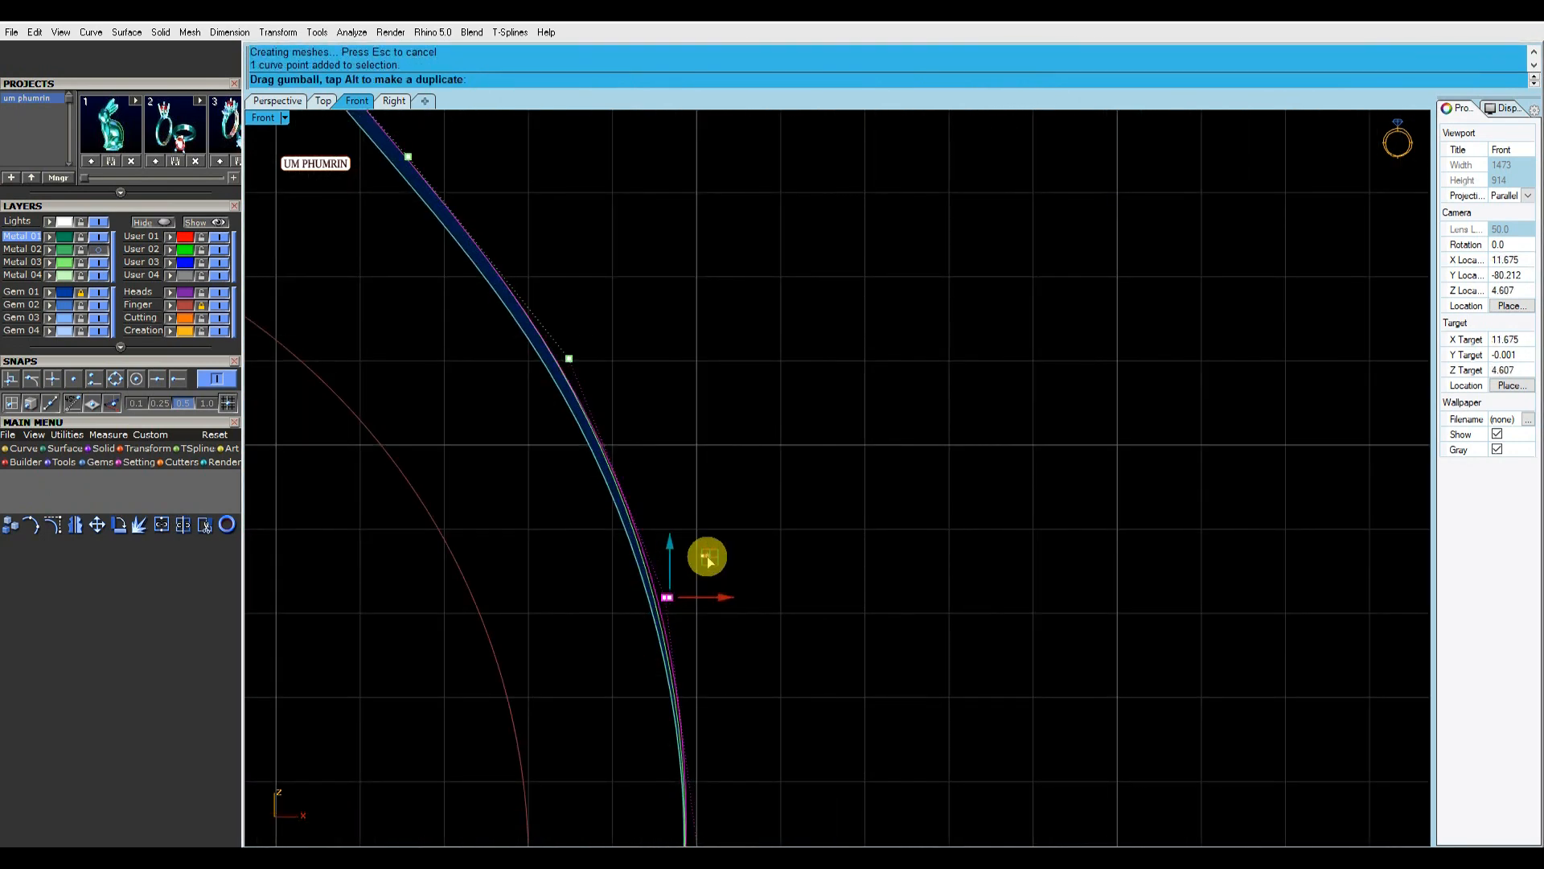
{"action": "left_click", "coordinate": [830, 563]}
{"action": "scroll", "coordinate": [831, 563], "scroll_direction": "down", "scroll_amount": 5}
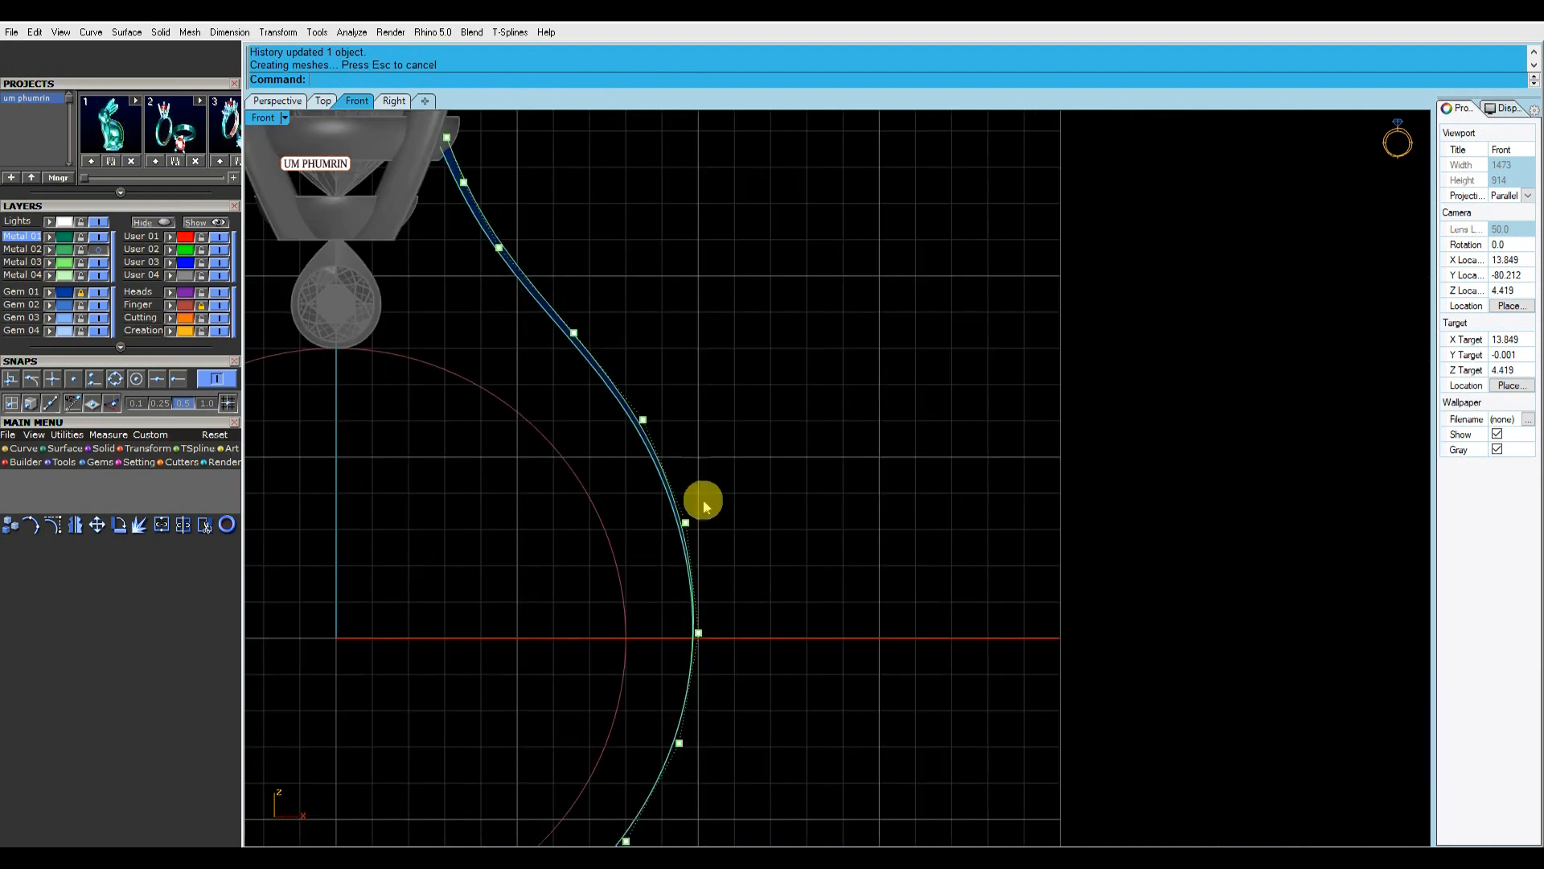
Fine-tune the middle outer rail's sixth and fifth control points and check the lofted surface in the Perspective view.
{"action": "scroll", "coordinate": [716, 629], "scroll_direction": "up", "scroll_amount": 14}
{"action": "left_click_drag", "start_coordinate": [683, 590], "coordinate": [690, 642]}
{"action": "scroll", "coordinate": [689, 641], "scroll_direction": "down", "scroll_amount": 6}
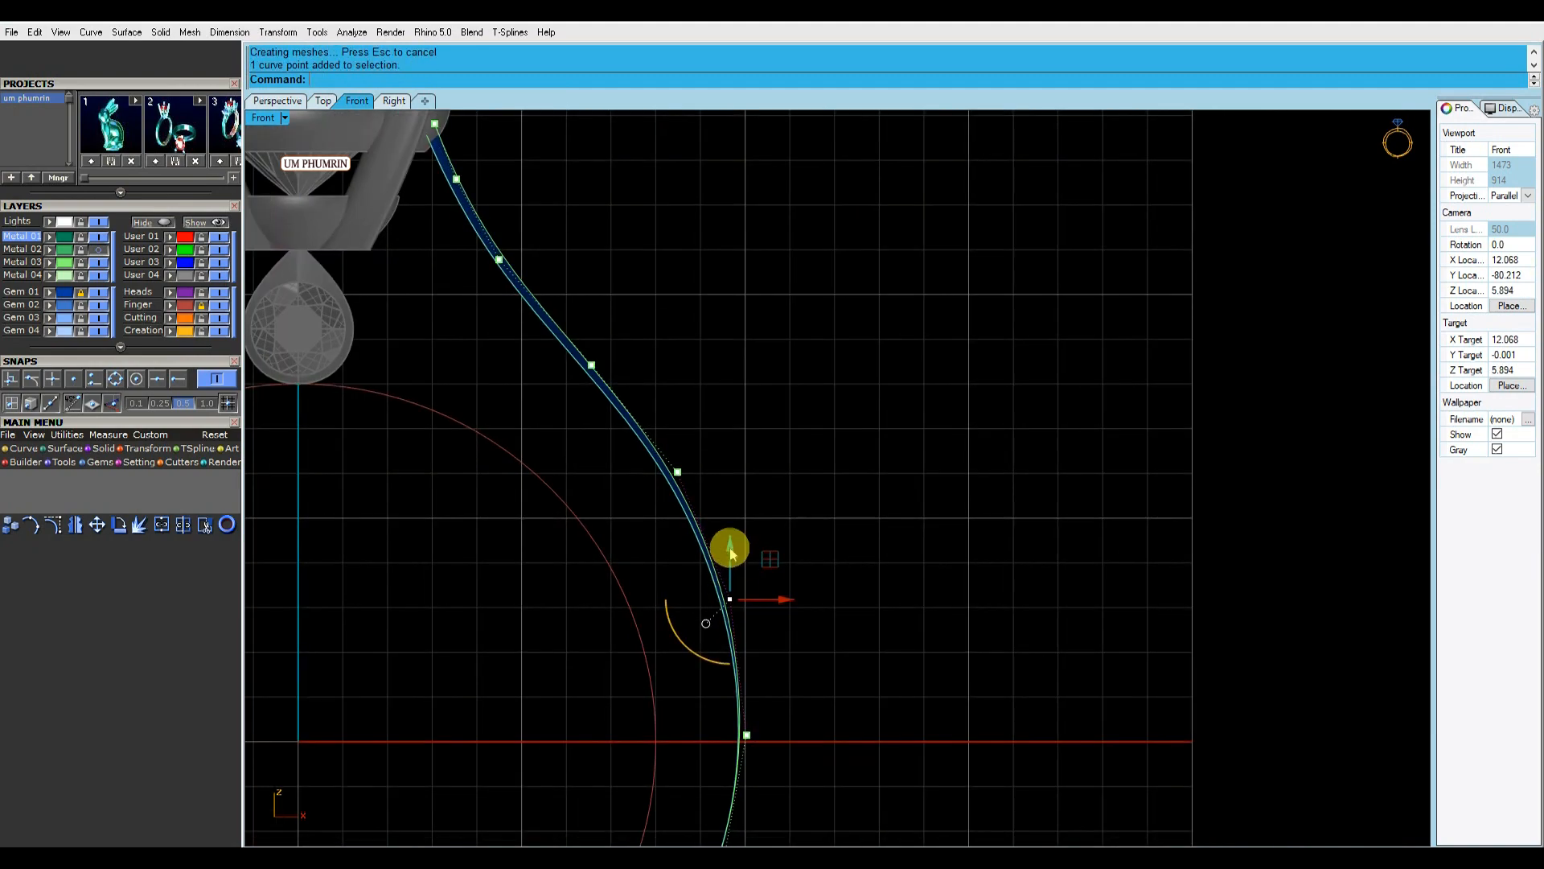
{"action": "left_click_drag", "start_coordinate": [746, 546], "coordinate": [753, 547]}
{"action": "scroll", "coordinate": [697, 459], "scroll_direction": "up", "scroll_amount": 4}
{"action": "left_click_drag", "start_coordinate": [665, 448], "coordinate": [752, 426]}
{"action": "left_click", "coordinate": [769, 427]}
{"action": "scroll", "coordinate": [769, 425], "scroll_direction": "down", "scroll_amount": 8}
{"action": "right_click_drag", "start_coordinate": [734, 367], "coordinate": [738, 438]}
{"action": "left_click", "coordinate": [277, 101]}
{"action": "right_click_drag", "start_coordinate": [584, 347], "coordinate": [800, 400]}
{"action": "right_click_drag", "start_coordinate": [708, 424], "coordinate": [806, 381]}
Select the inner rail curve in the Front view and shift it sideways in the Right view onto the outer side rail's line.
{"action": "left_click", "coordinate": [359, 102]}
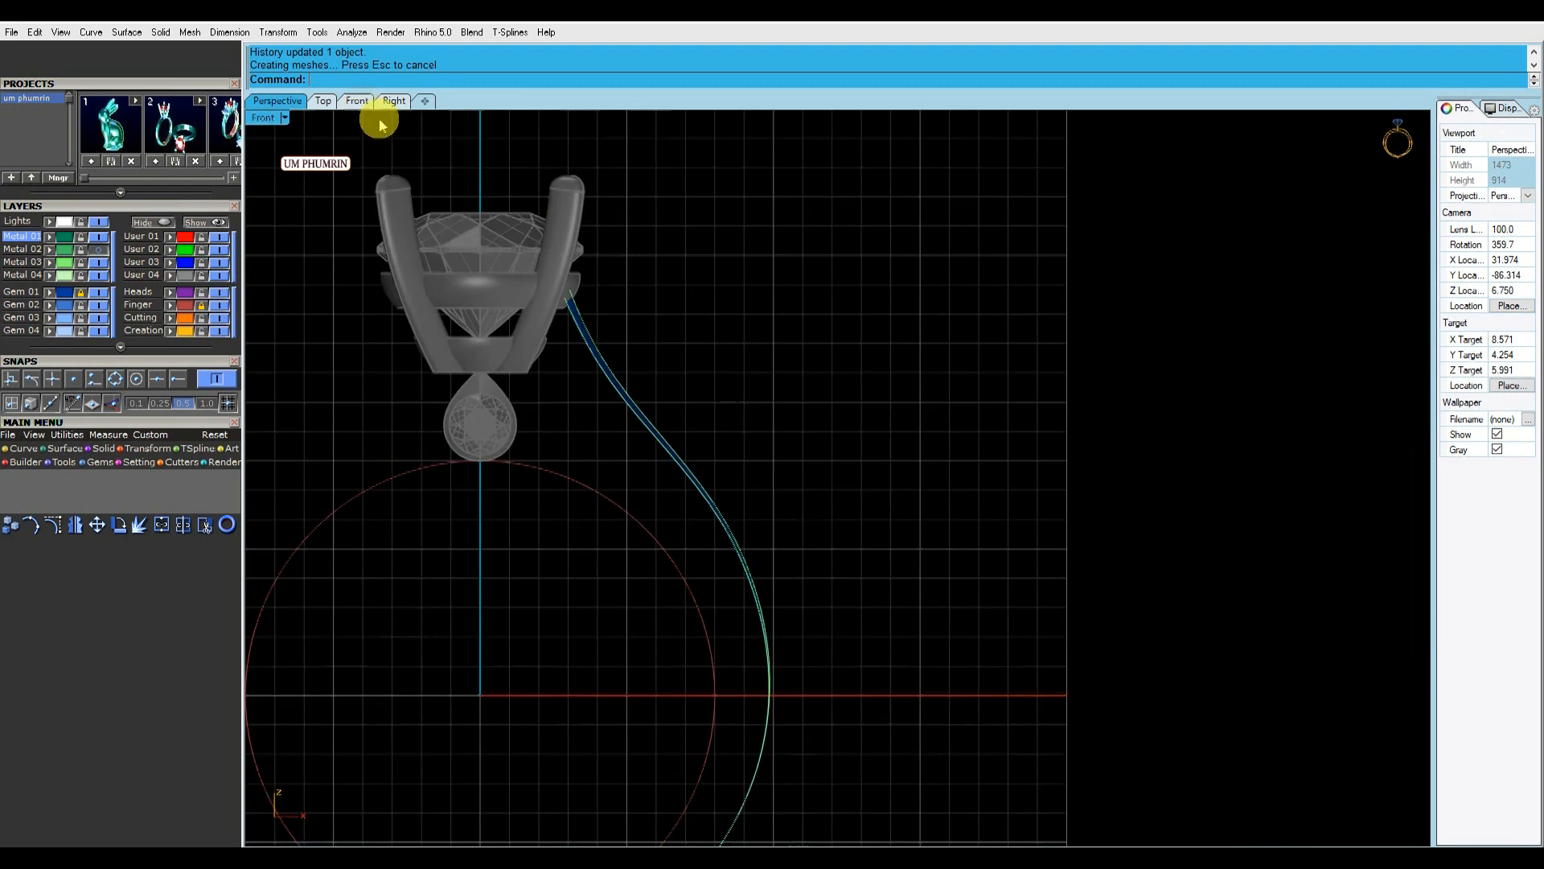
{"action": "left_click", "coordinate": [619, 449]}
{"action": "scroll", "coordinate": [558, 411], "scroll_direction": "up", "scroll_amount": 2}
{"action": "scroll", "coordinate": [560, 410], "scroll_direction": "down", "scroll_amount": 2}
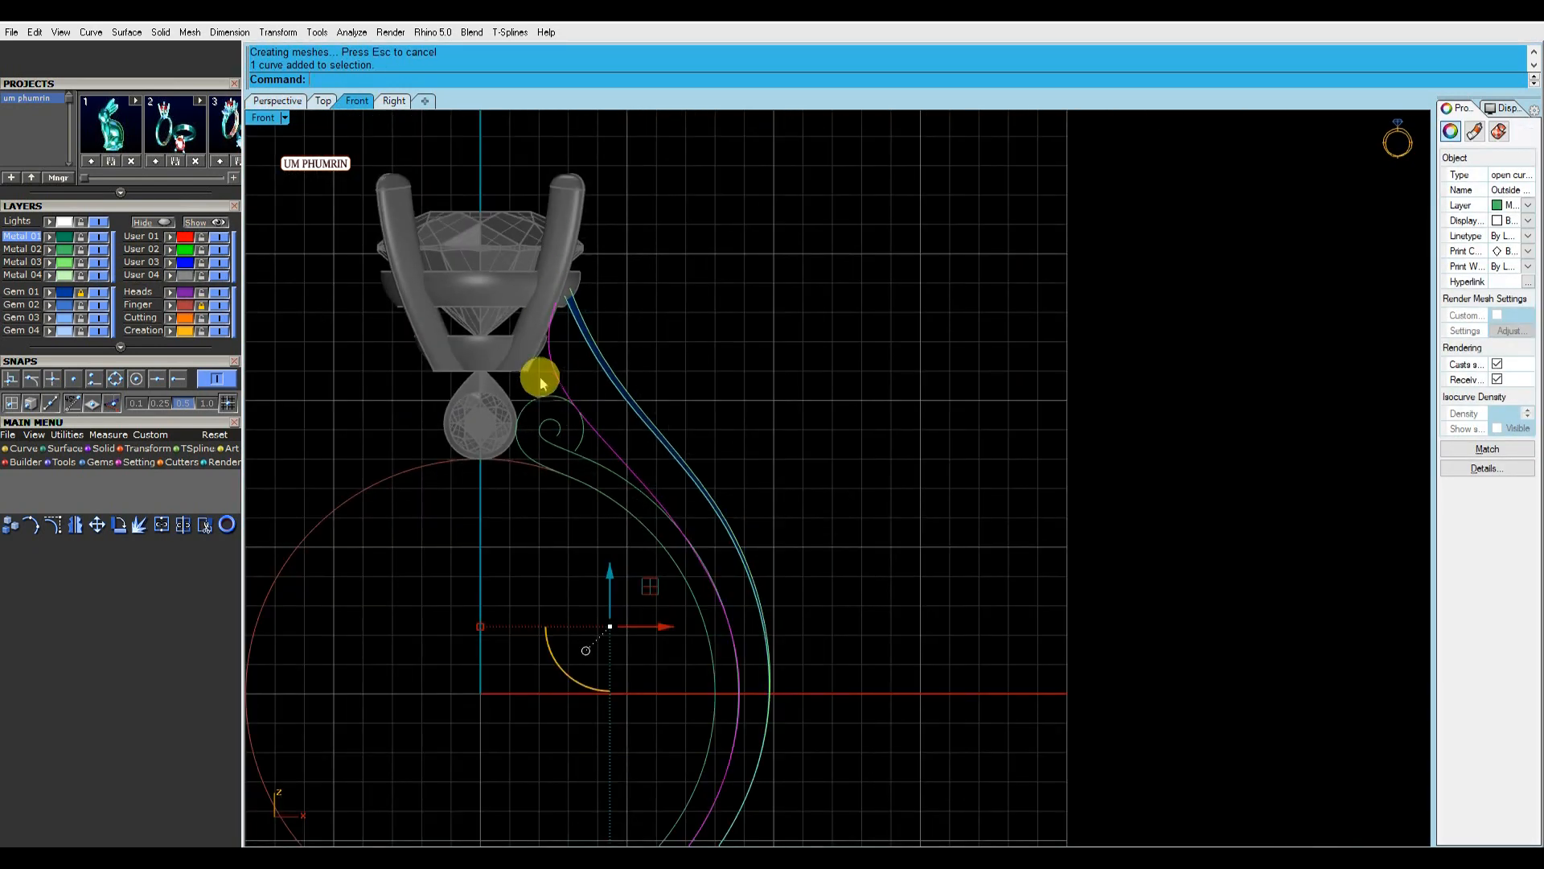
{"action": "left_click", "coordinate": [394, 102]}
{"action": "scroll", "coordinate": [515, 249], "scroll_direction": "down", "scroll_amount": 3}
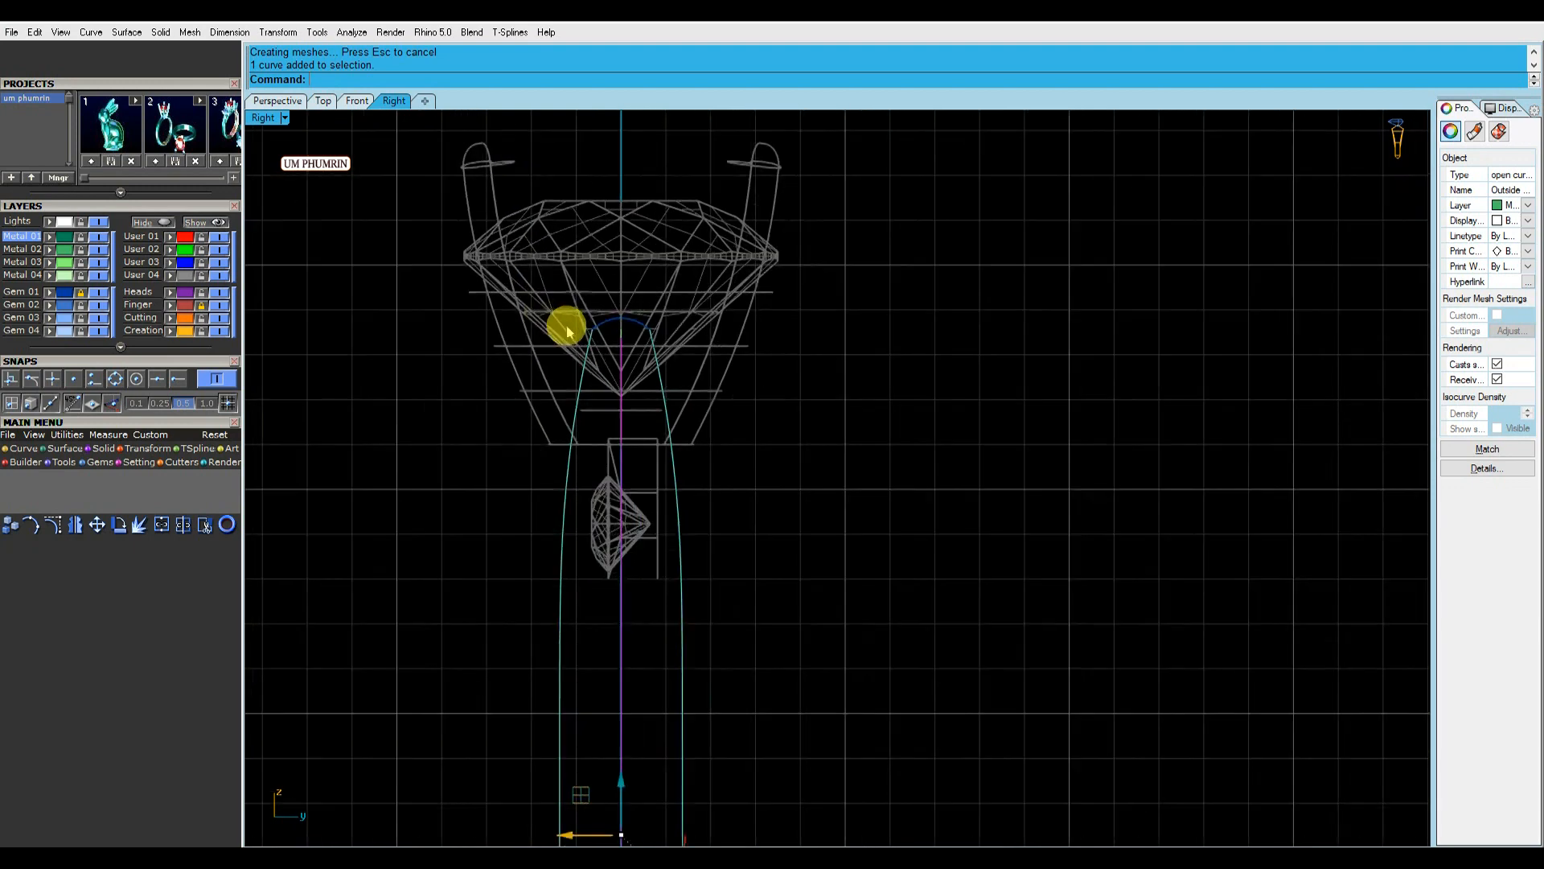
{"action": "right_click_drag", "start_coordinate": [636, 481], "coordinate": [638, 400]}
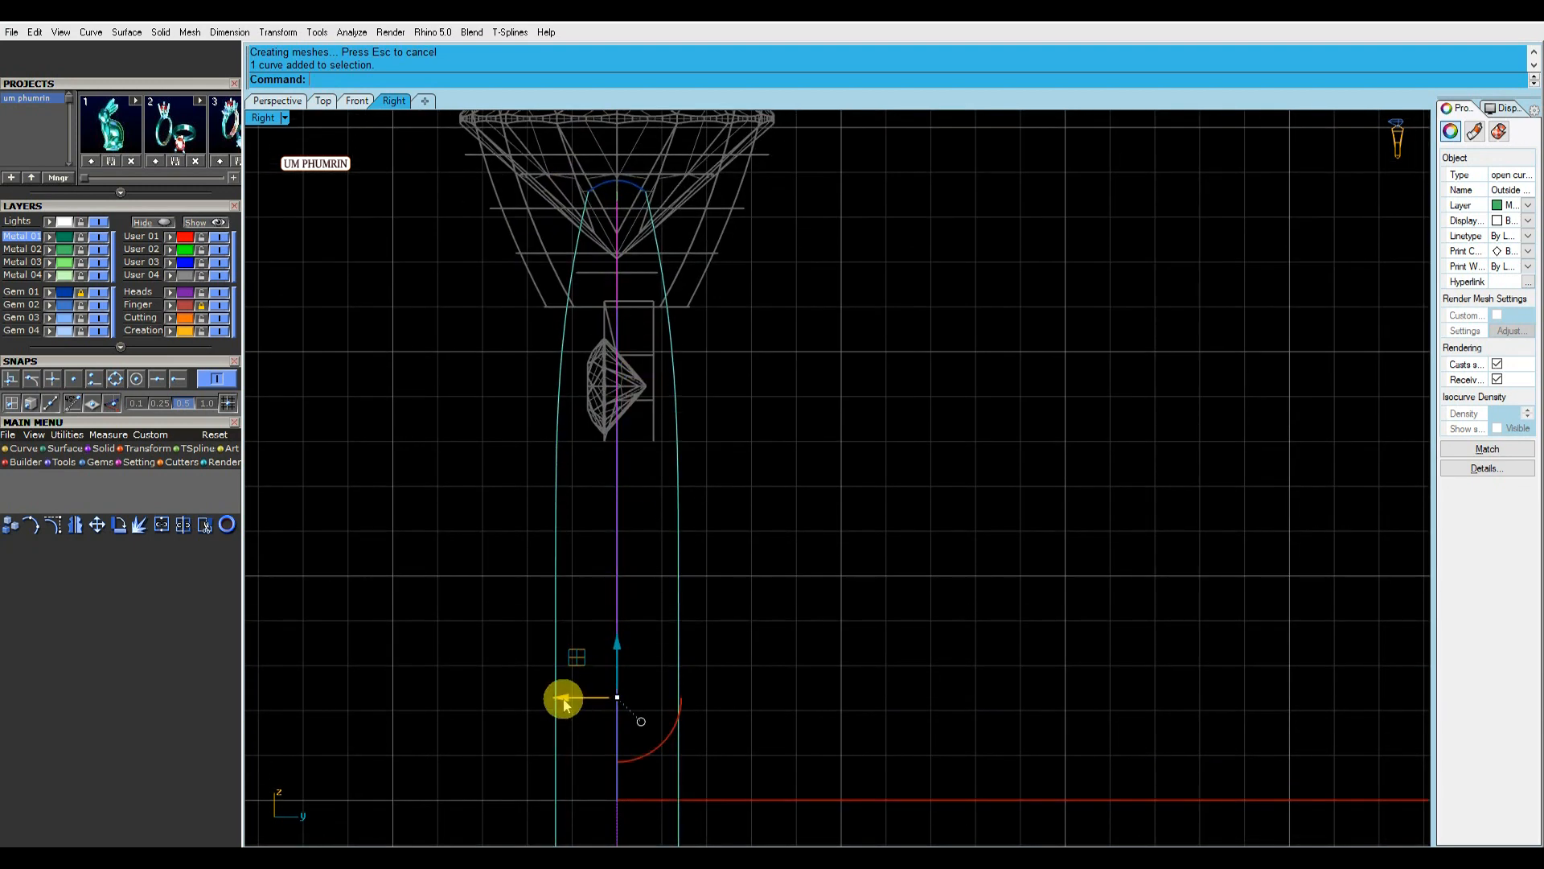
{"action": "left_click_drag", "start_coordinate": [507, 703], "coordinate": [500, 699]}
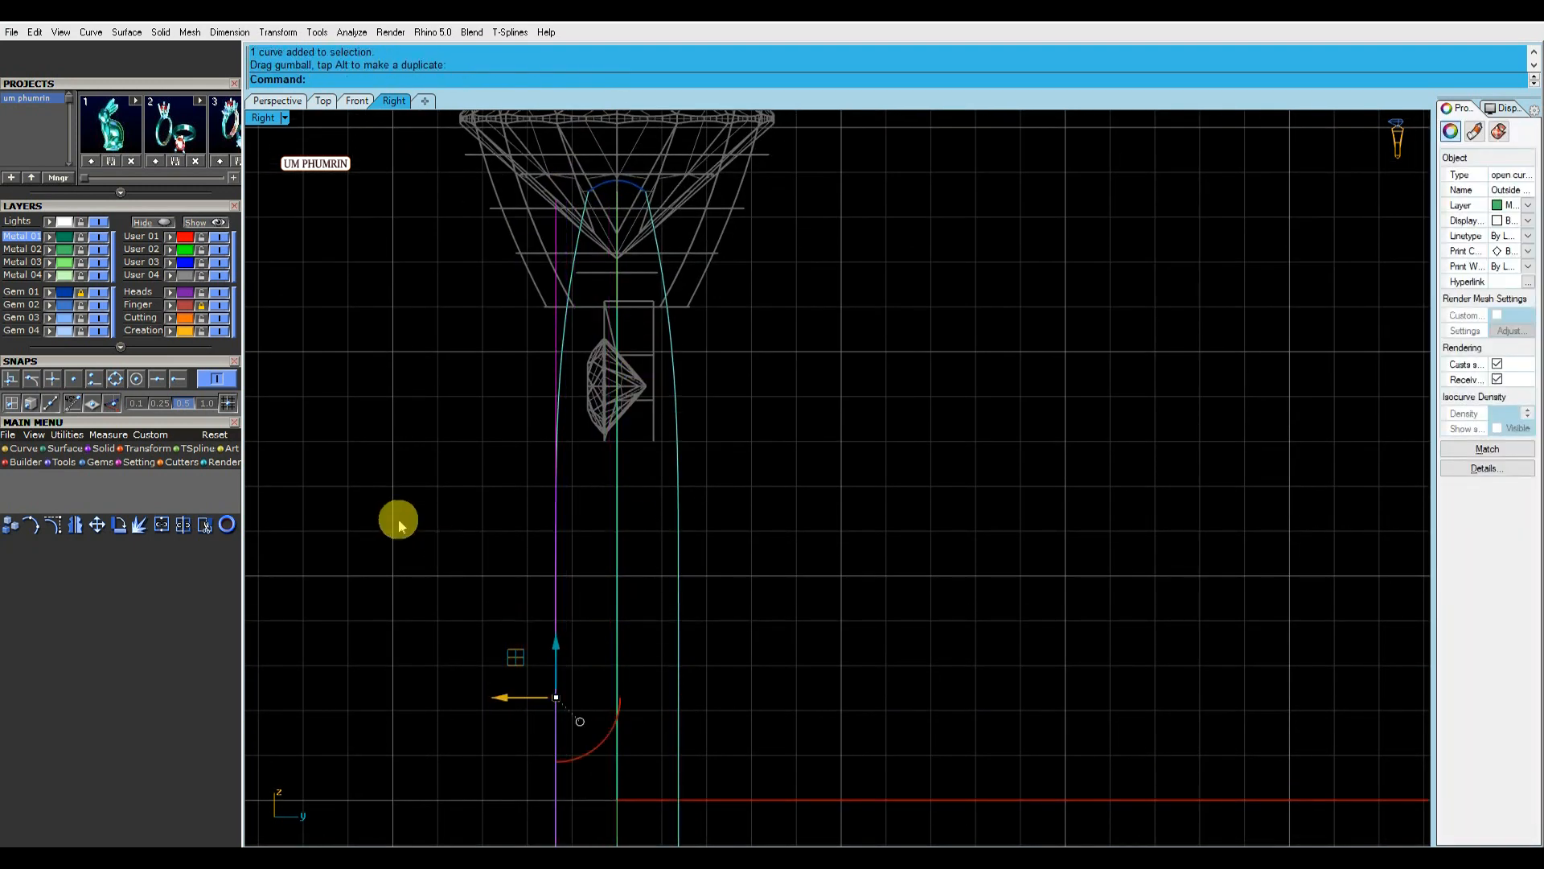
Put the spare curve on the User 04 layer, hide that layer, and reselect the shifted inner curve.
{"action": "left_click", "coordinate": [283, 112]}
{"action": "left_click", "coordinate": [170, 276]}
{"action": "left_click", "coordinate": [219, 275]}
{"action": "left_click", "coordinate": [643, 386]}
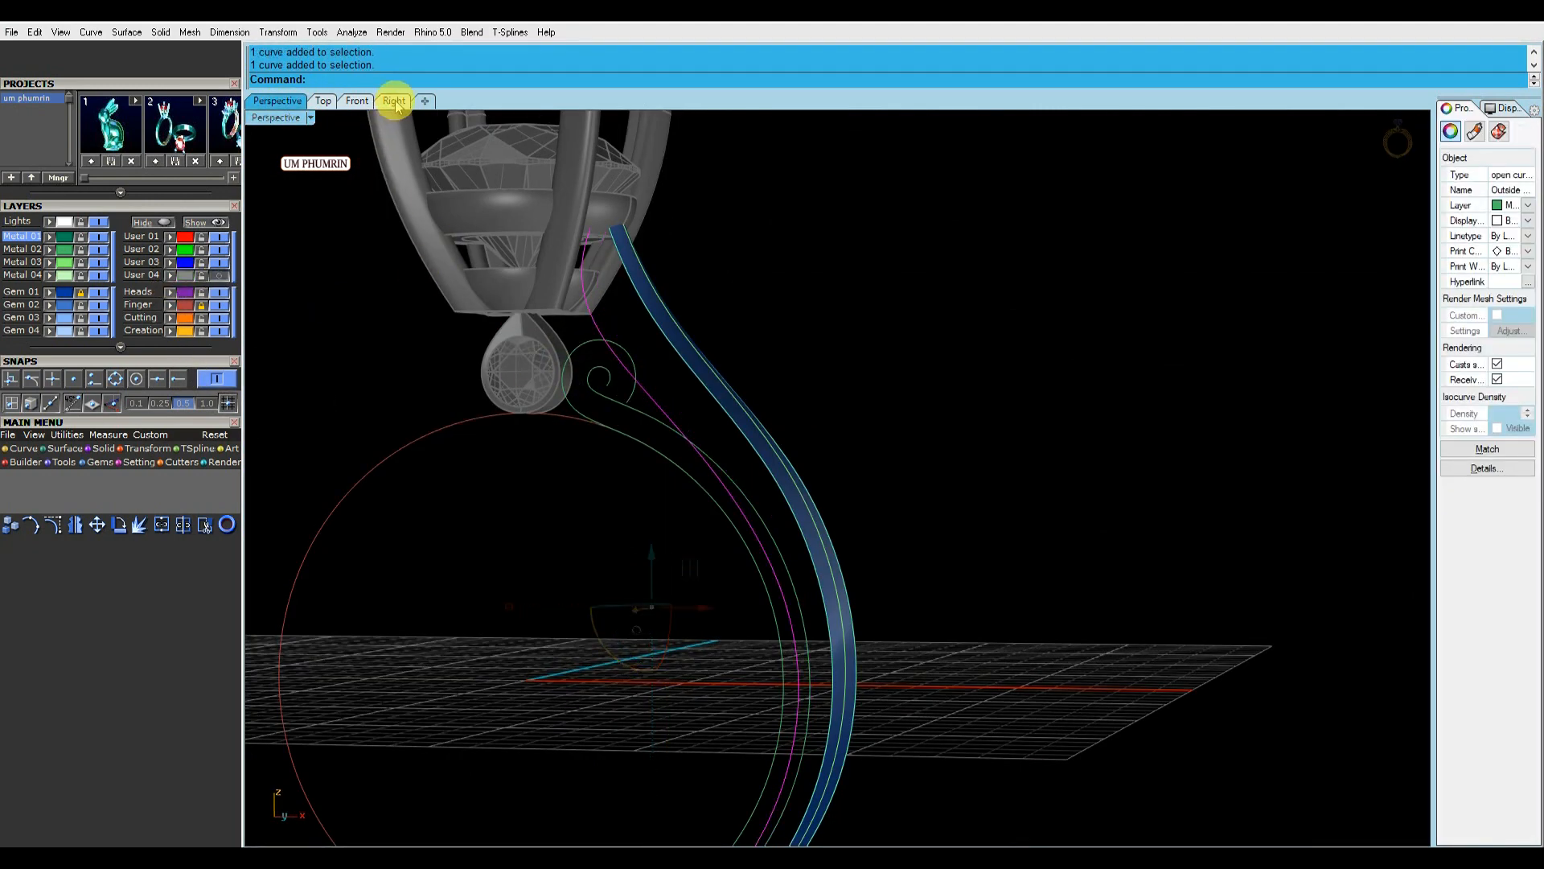
{"action": "left_click", "coordinate": [395, 100]}
{"action": "left_click", "coordinate": [356, 100]}
{"action": "left_click", "coordinate": [392, 101]}
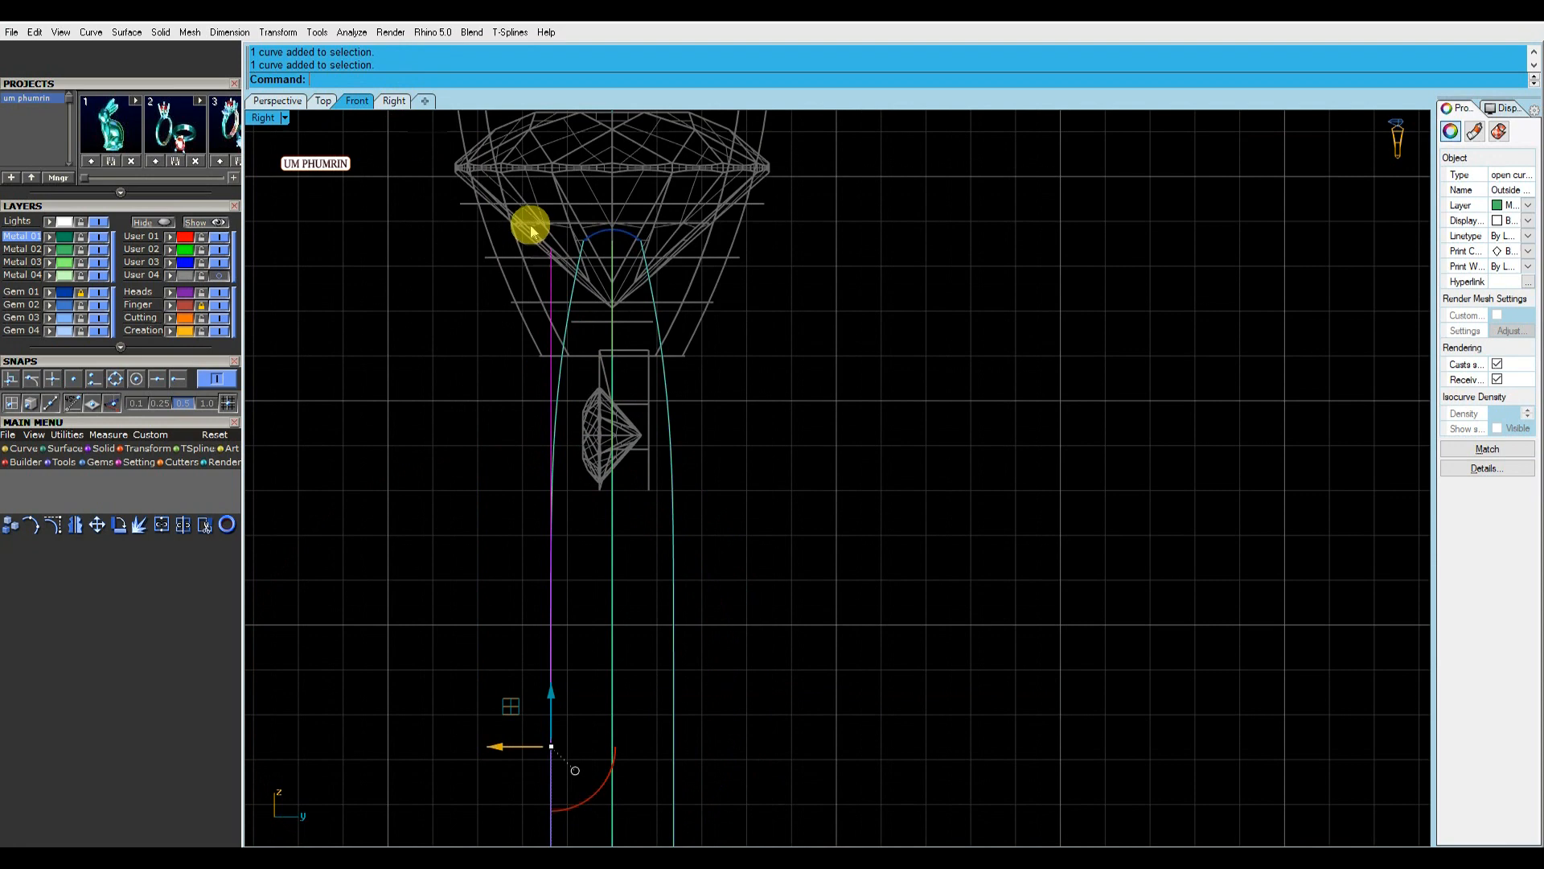
Turn on the shifted inner curve's control points and move its upper points inward to follow the outer side rail's taper.
{"action": "left_click", "coordinate": [53, 524]}
{"action": "scroll", "coordinate": [569, 258], "scroll_direction": "up", "scroll_amount": 8}
{"action": "left_click_drag", "start_coordinate": [512, 217], "coordinate": [634, 239]}
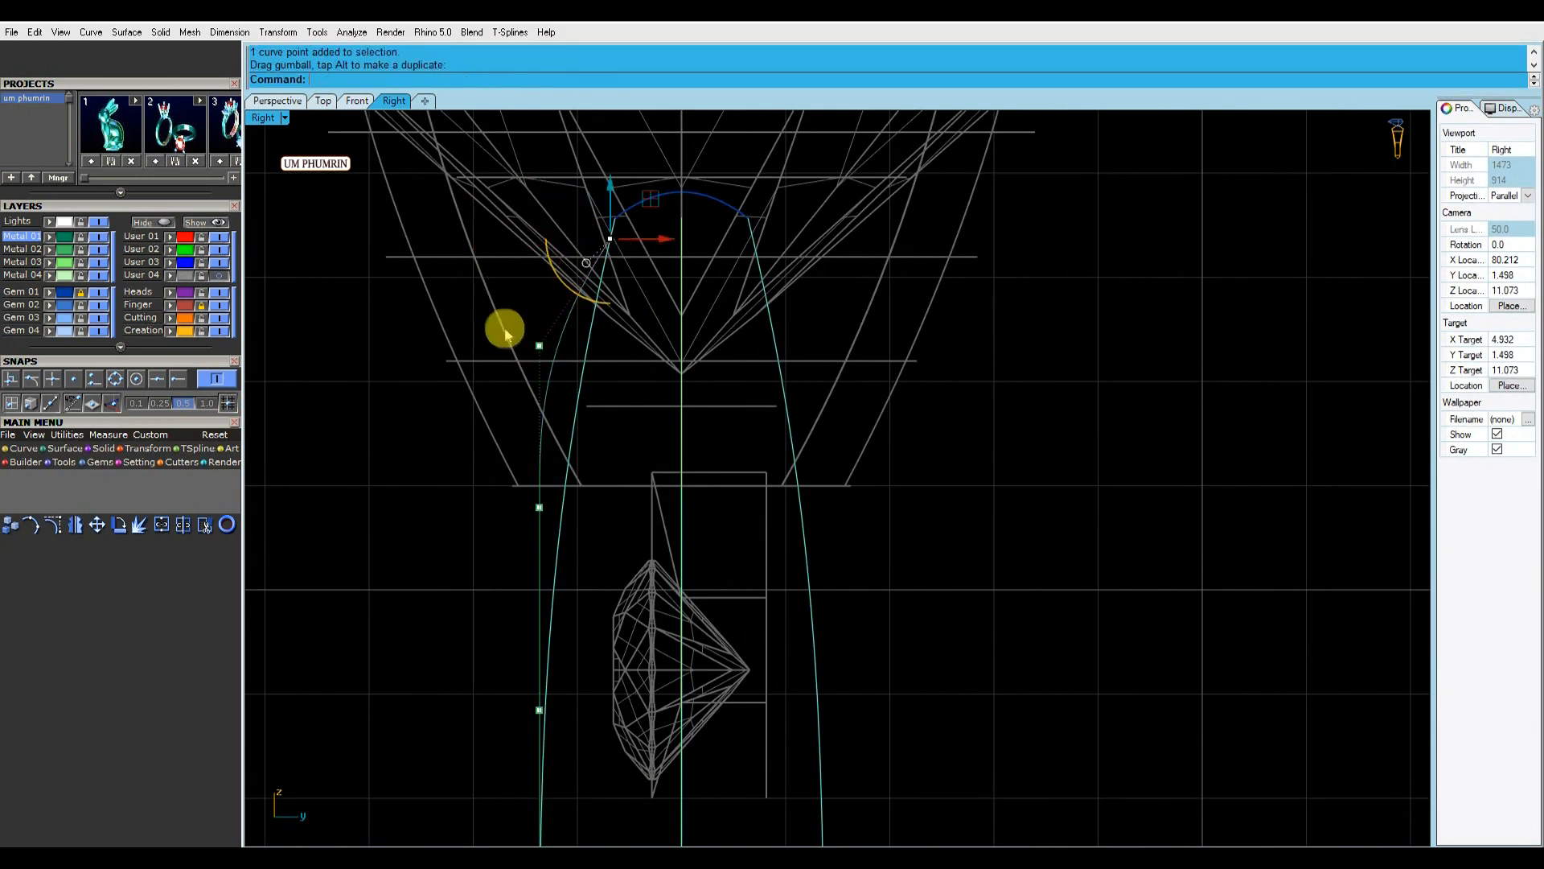
{"action": "left_click_drag", "start_coordinate": [574, 541], "coordinate": [576, 542]}
{"action": "scroll", "coordinate": [553, 520], "scroll_direction": "up", "scroll_amount": 2}
{"action": "left_click_drag", "start_coordinate": [583, 505], "coordinate": [607, 506]}
{"action": "right_click_drag", "start_coordinate": [576, 563], "coordinate": [582, 345]}
Align the inner side curve's next lower control points with the outer side rail in the Right view.
{"action": "left_click_drag", "start_coordinate": [523, 515], "coordinate": [585, 529]}
{"action": "scroll", "coordinate": [564, 546], "scroll_direction": "up", "scroll_amount": 8}
{"action": "scroll", "coordinate": [571, 541], "scroll_direction": "down", "scroll_amount": 8}
{"action": "right_click_drag", "start_coordinate": [575, 139], "coordinate": [566, 351]}
{"action": "left_click", "coordinate": [565, 496]}
{"action": "scroll", "coordinate": [586, 502], "scroll_direction": "up", "scroll_amount": 5}
{"action": "left_click_drag", "start_coordinate": [571, 497], "coordinate": [573, 497]}
{"action": "scroll", "coordinate": [572, 498], "scroll_direction": "down", "scroll_amount": 8}
{"action": "right_click_drag", "start_coordinate": [559, 183], "coordinate": [534, 346]}
Nudge the inner side curve's second control point slightly outward so it follows the outer side rail.
{"action": "left_click_drag", "start_coordinate": [527, 345], "coordinate": [651, 406]}
{"action": "scroll", "coordinate": [631, 375], "scroll_direction": "up", "scroll_amount": 4}
{"action": "left_click_drag", "start_coordinate": [611, 346], "coordinate": [592, 345]}
{"action": "scroll", "coordinate": [595, 345], "scroll_direction": "up", "scroll_amount": 4}
{"action": "scroll", "coordinate": [588, 345], "scroll_direction": "down", "scroll_amount": 8}
{"action": "scroll", "coordinate": [541, 334], "scroll_direction": "up", "scroll_amount": 6}
{"action": "right_click_drag", "start_coordinate": [593, 145], "coordinate": [623, 298]}
{"action": "scroll", "coordinate": [574, 339], "scroll_direction": "down", "scroll_amount": 12}
{"action": "scroll", "coordinate": [624, 297], "scroll_direction": "down", "scroll_amount": 4}
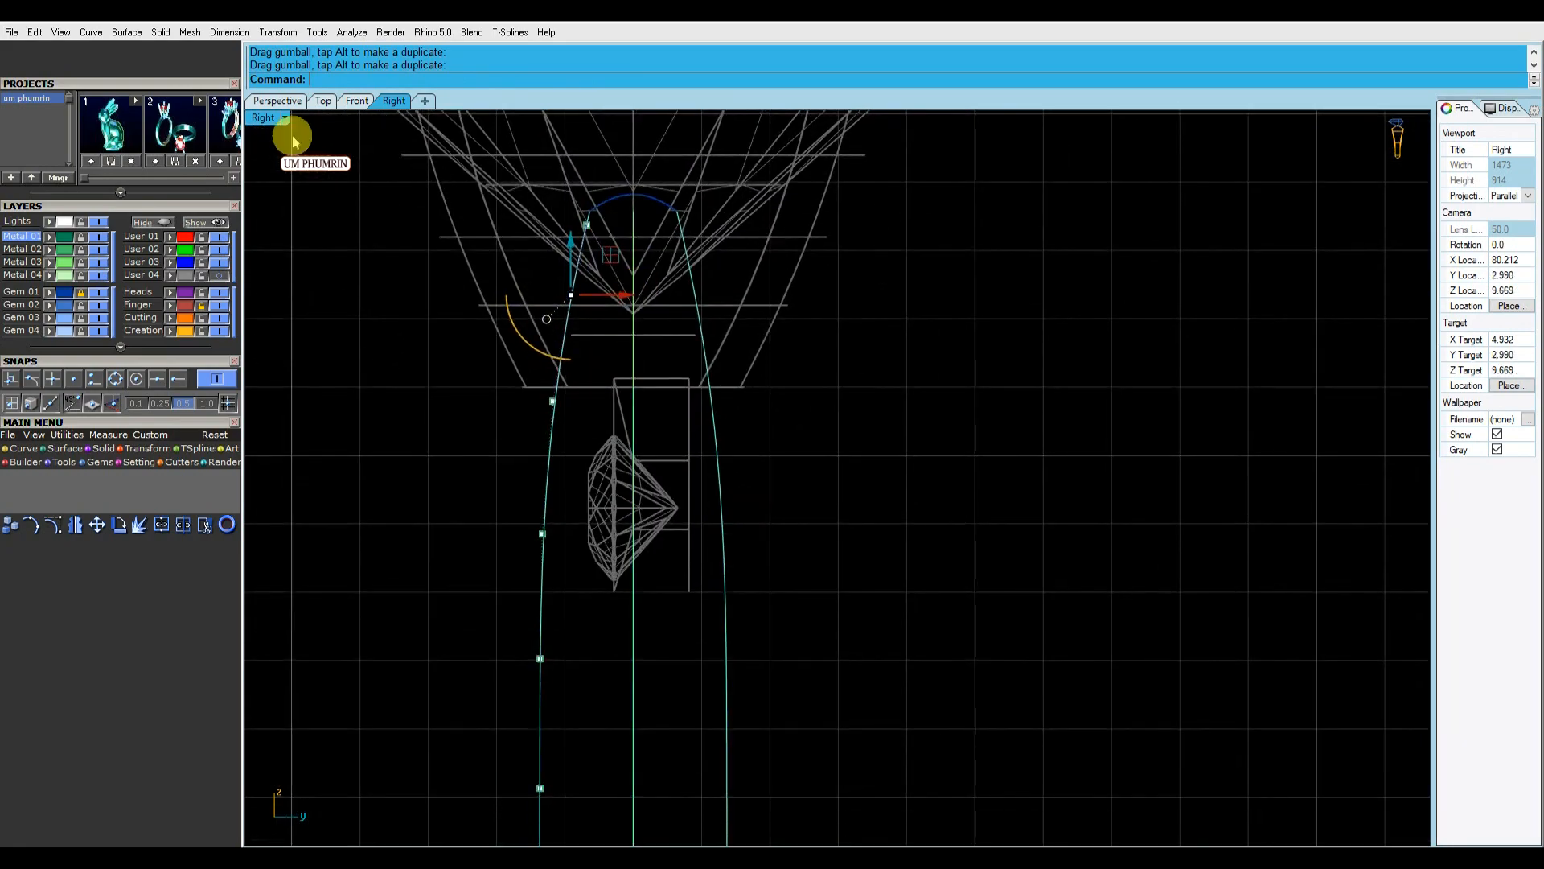
Nudge two upper control points of the inner side curve slightly outward beside the lofted surface in the Perspective view.
{"action": "left_click", "coordinate": [276, 100]}
{"action": "right_click_drag", "start_coordinate": [724, 348], "coordinate": [562, 465]}
{"action": "scroll", "coordinate": [594, 326], "scroll_direction": "up", "scroll_amount": 6}
{"action": "right_click_drag", "start_coordinate": [620, 225], "coordinate": [651, 413]}
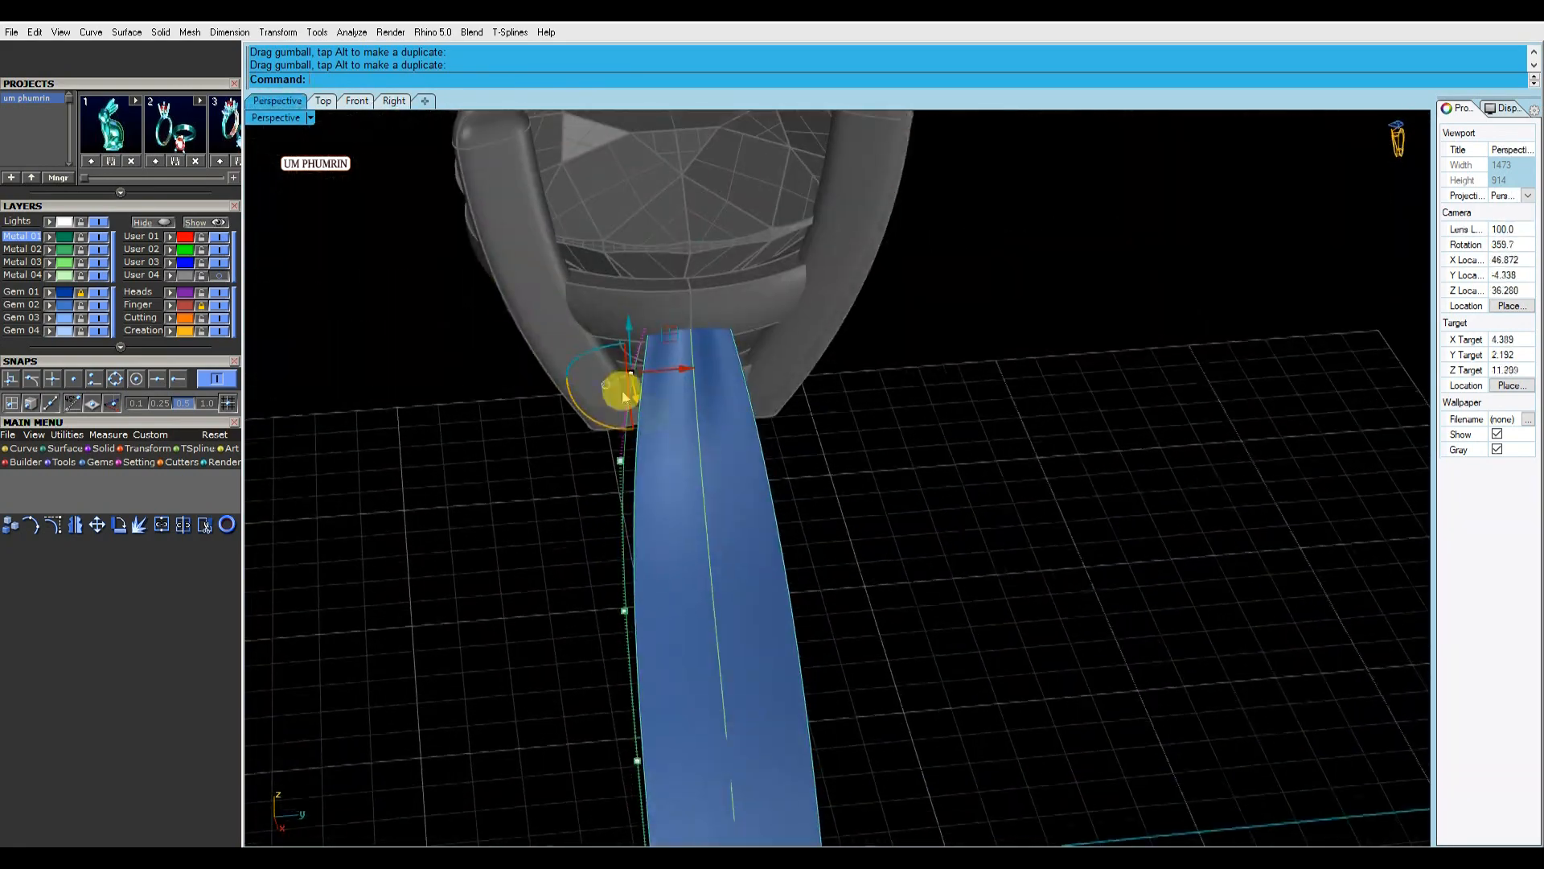
{"action": "left_click_drag", "start_coordinate": [653, 454], "coordinate": [591, 282]}
{"action": "scroll", "coordinate": [631, 302], "scroll_direction": "up", "scroll_amount": 3}
{"action": "scroll", "coordinate": [667, 454], "scroll_direction": "down", "scroll_amount": 3}
{"action": "right_click_drag", "start_coordinate": [593, 441], "coordinate": [531, 386]}
{"action": "left_click_drag", "start_coordinate": [531, 386], "coordinate": [595, 579]}
{"action": "scroll", "coordinate": [599, 482], "scroll_direction": "up", "scroll_amount": 6}
{"action": "left_click_drag", "start_coordinate": [612, 468], "coordinate": [605, 468]}
{"action": "scroll", "coordinate": [613, 464], "scroll_direction": "down", "scroll_amount": 4}
{"action": "right_click_drag", "start_coordinate": [638, 462], "coordinate": [663, 457]}
{"action": "key", "text": "Escape"}
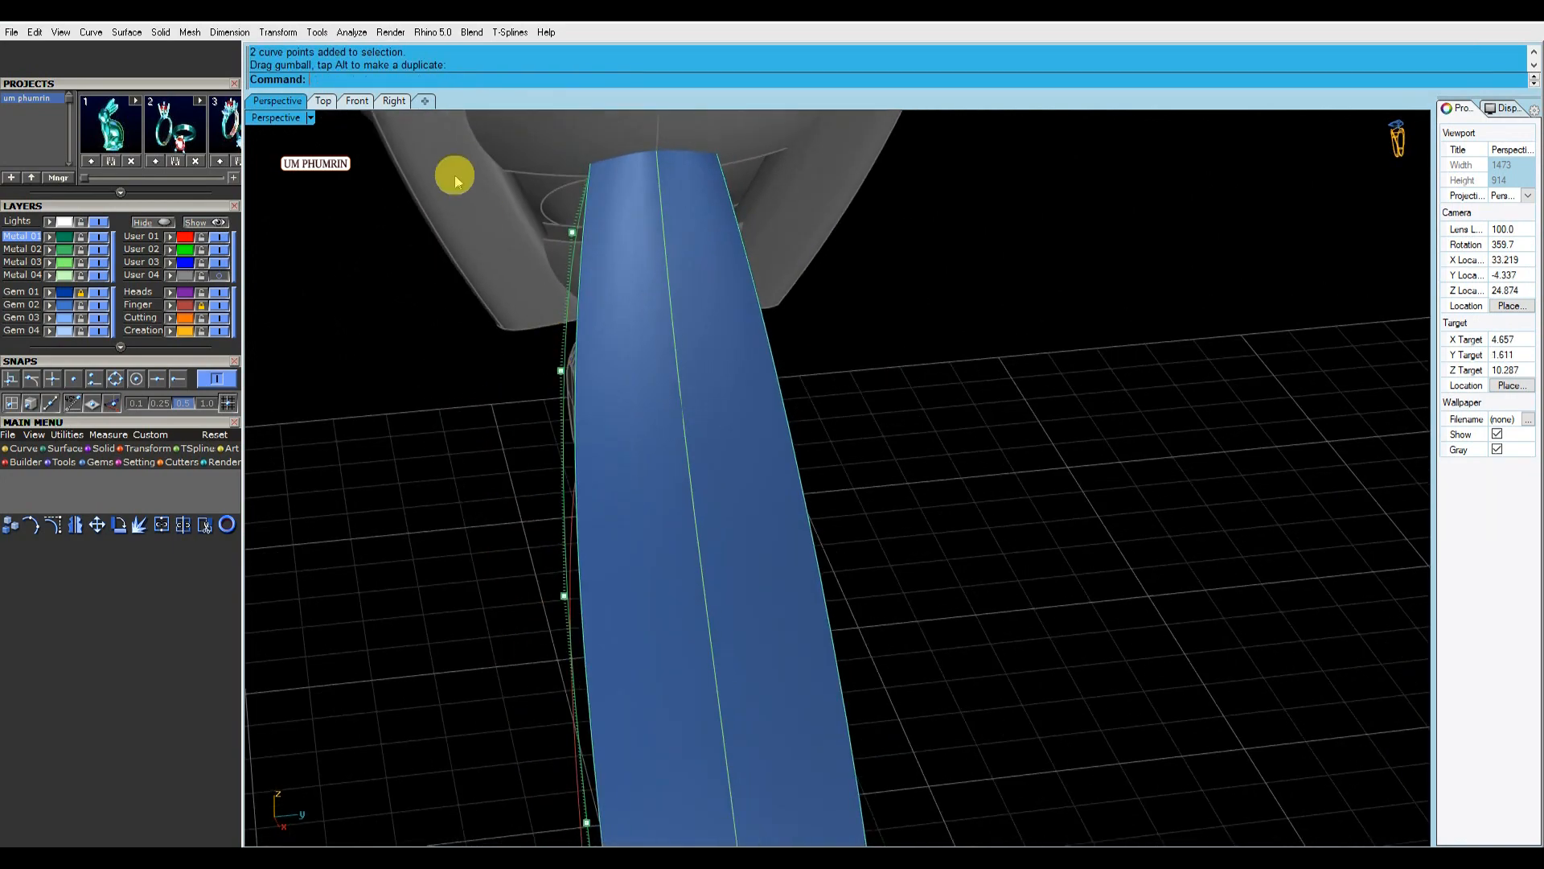
Refine the inner side curve's control points just below the head so the curve runs evenly beside the outer edge.
{"action": "scroll", "coordinate": [599, 239], "scroll_direction": "up", "scroll_amount": 4}
{"action": "left_click_drag", "start_coordinate": [627, 229], "coordinate": [617, 234]}
{"action": "left_click", "coordinate": [400, 358]}
{"action": "scroll", "coordinate": [472, 397], "scroll_direction": "down", "scroll_amount": 8}
{"action": "right_click_drag", "start_coordinate": [507, 349], "coordinate": [555, 310]}
{"action": "left_click_drag", "start_coordinate": [483, 237], "coordinate": [561, 326]}
{"action": "right_click_drag", "start_coordinate": [561, 326], "coordinate": [573, 389]}
{"action": "left_click", "coordinate": [473, 401]}
{"action": "scroll", "coordinate": [473, 402], "scroll_direction": "down", "scroll_amount": 6}
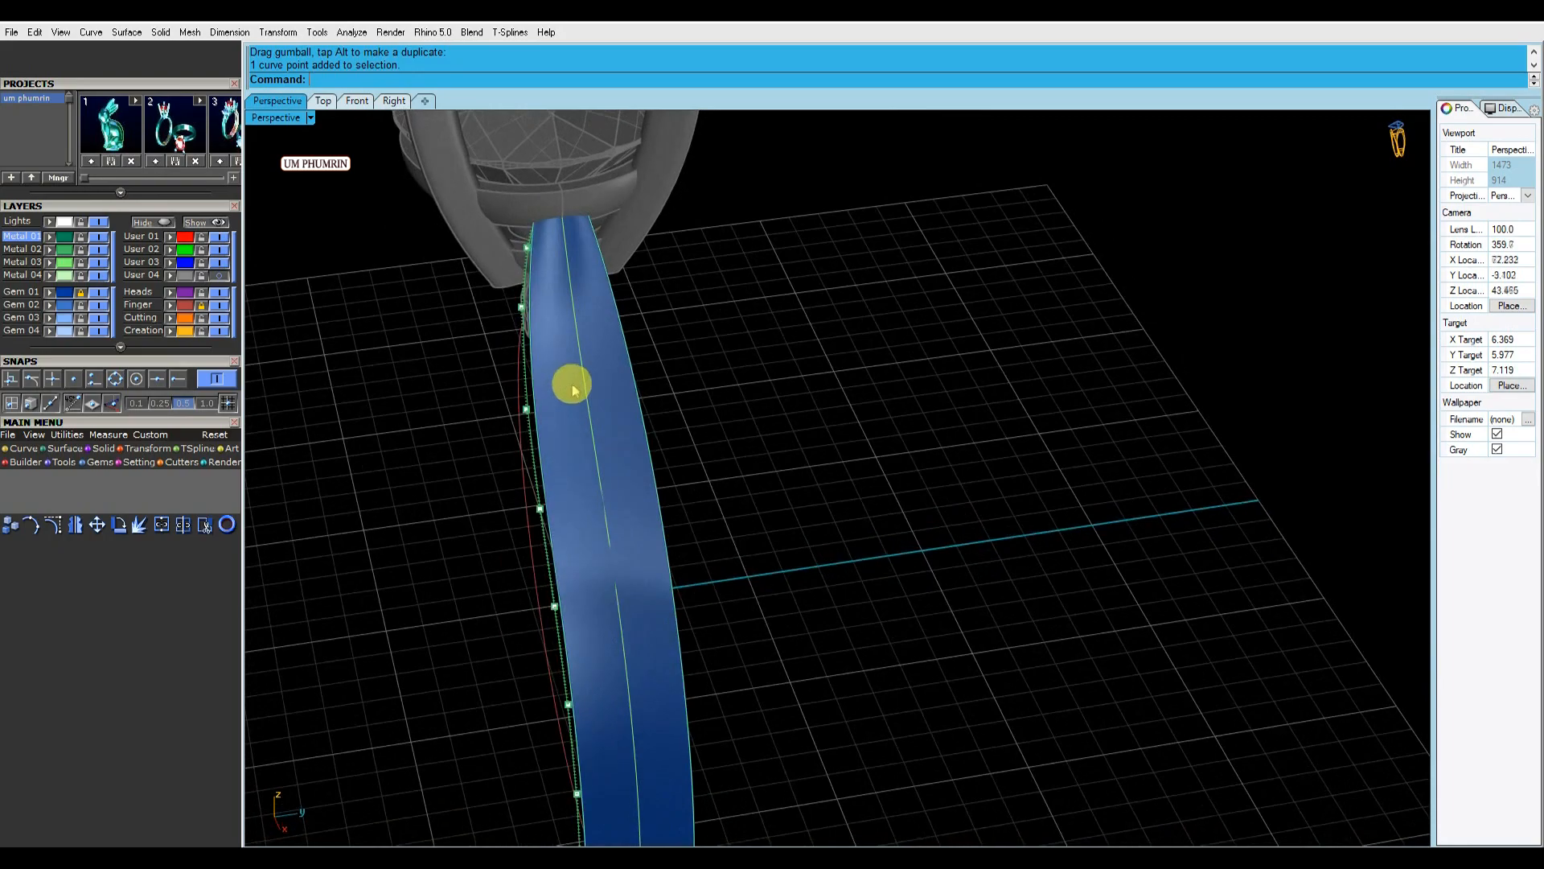
Loft an inner surface between the two inner side curves of the shank.
{"action": "left_click", "coordinate": [526, 444]}
{"action": "key", "text": "Return"}
{"action": "right_click_drag", "start_coordinate": [527, 447], "coordinate": [653, 353]}
{"action": "type", "text": "Lo"}
{"action": "key", "text": "Return"}
{"action": "key", "text": "Return"}
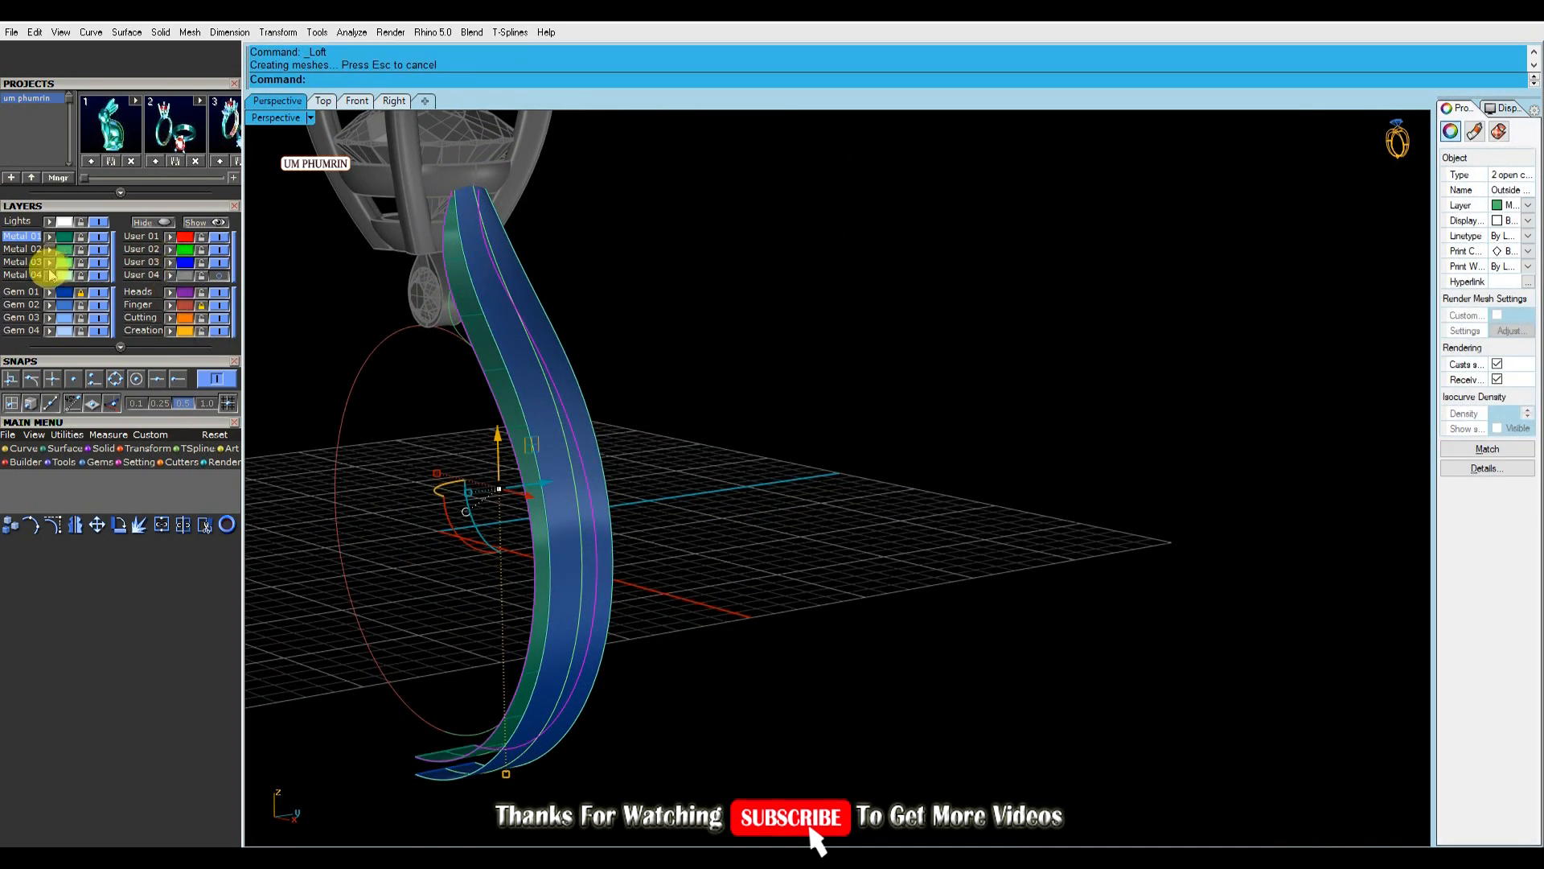
Hide the Metal 03 layer and assign the outer lofted surface to the Metal 01 layer.
{"action": "left_click", "coordinate": [473, 346]}
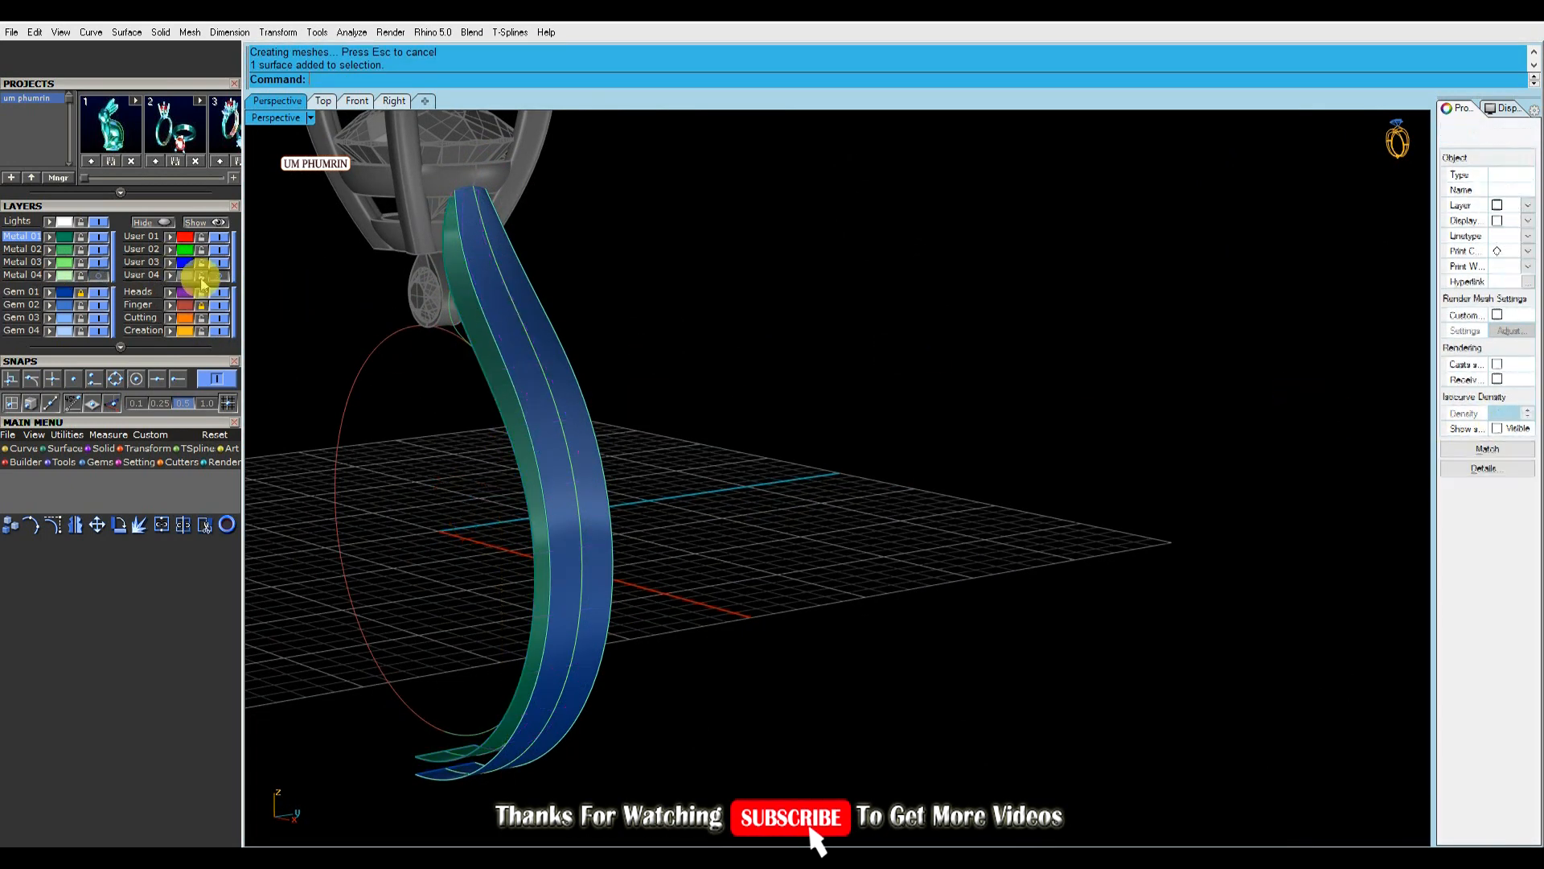
{"action": "left_click", "coordinate": [96, 263]}
{"action": "left_click", "coordinate": [487, 326]}
{"action": "left_click", "coordinate": [50, 237]}
Duplicate the borders of the inner and outer lofted surfaces.
{"action": "right_click_drag", "start_coordinate": [296, 312], "coordinate": [515, 322]}
{"action": "scroll", "coordinate": [483, 327], "scroll_direction": "up", "scroll_amount": 2}
{"action": "left_click_drag", "start_coordinate": [480, 419], "coordinate": [438, 331]}
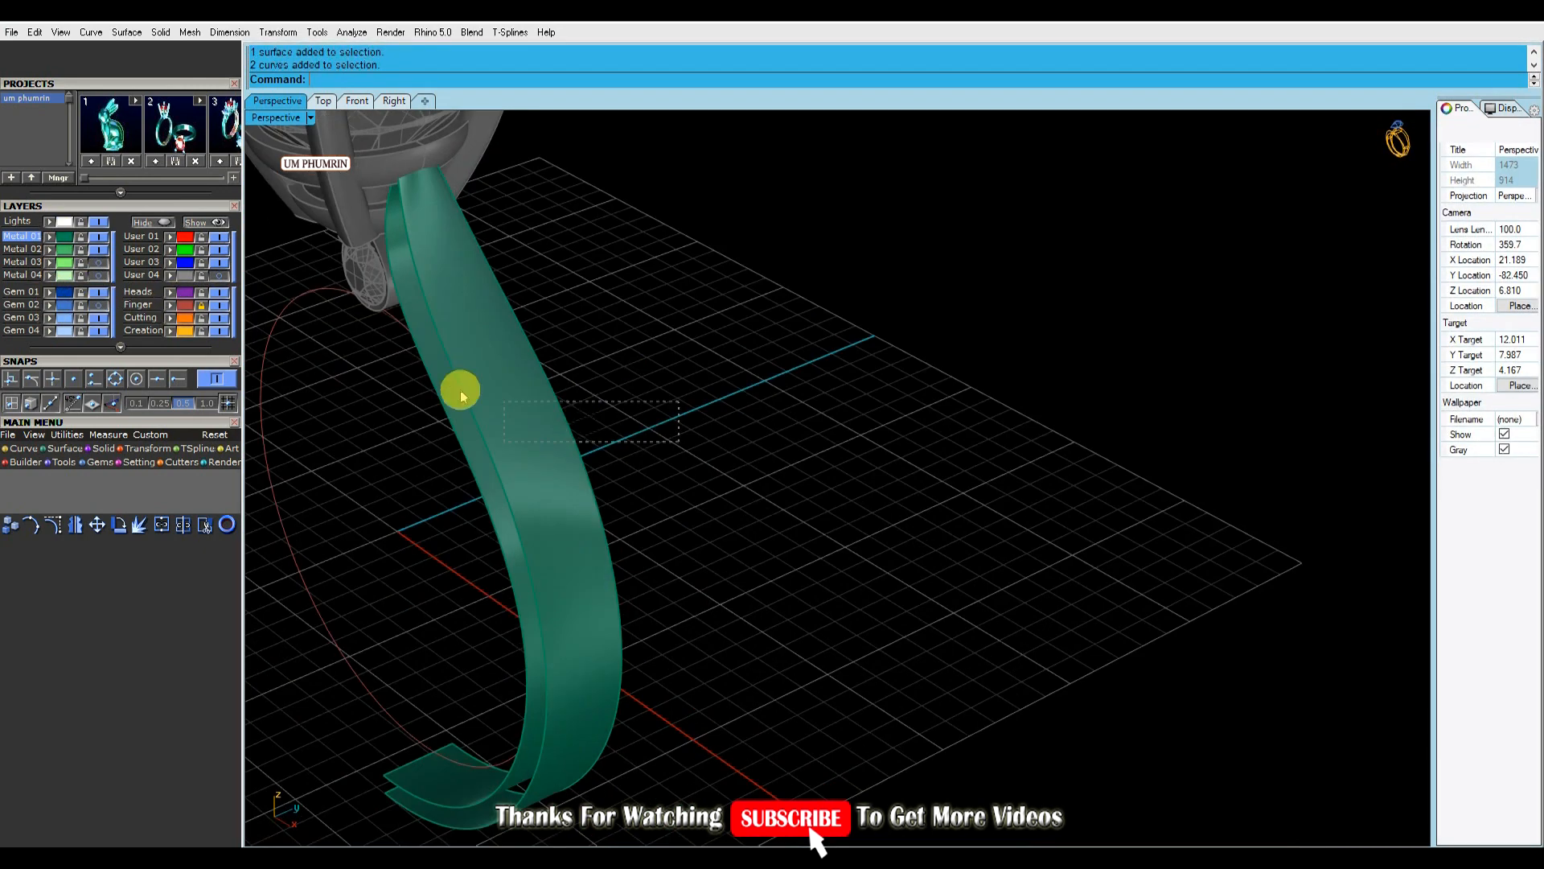
{"action": "left_click", "coordinate": [471, 378]}
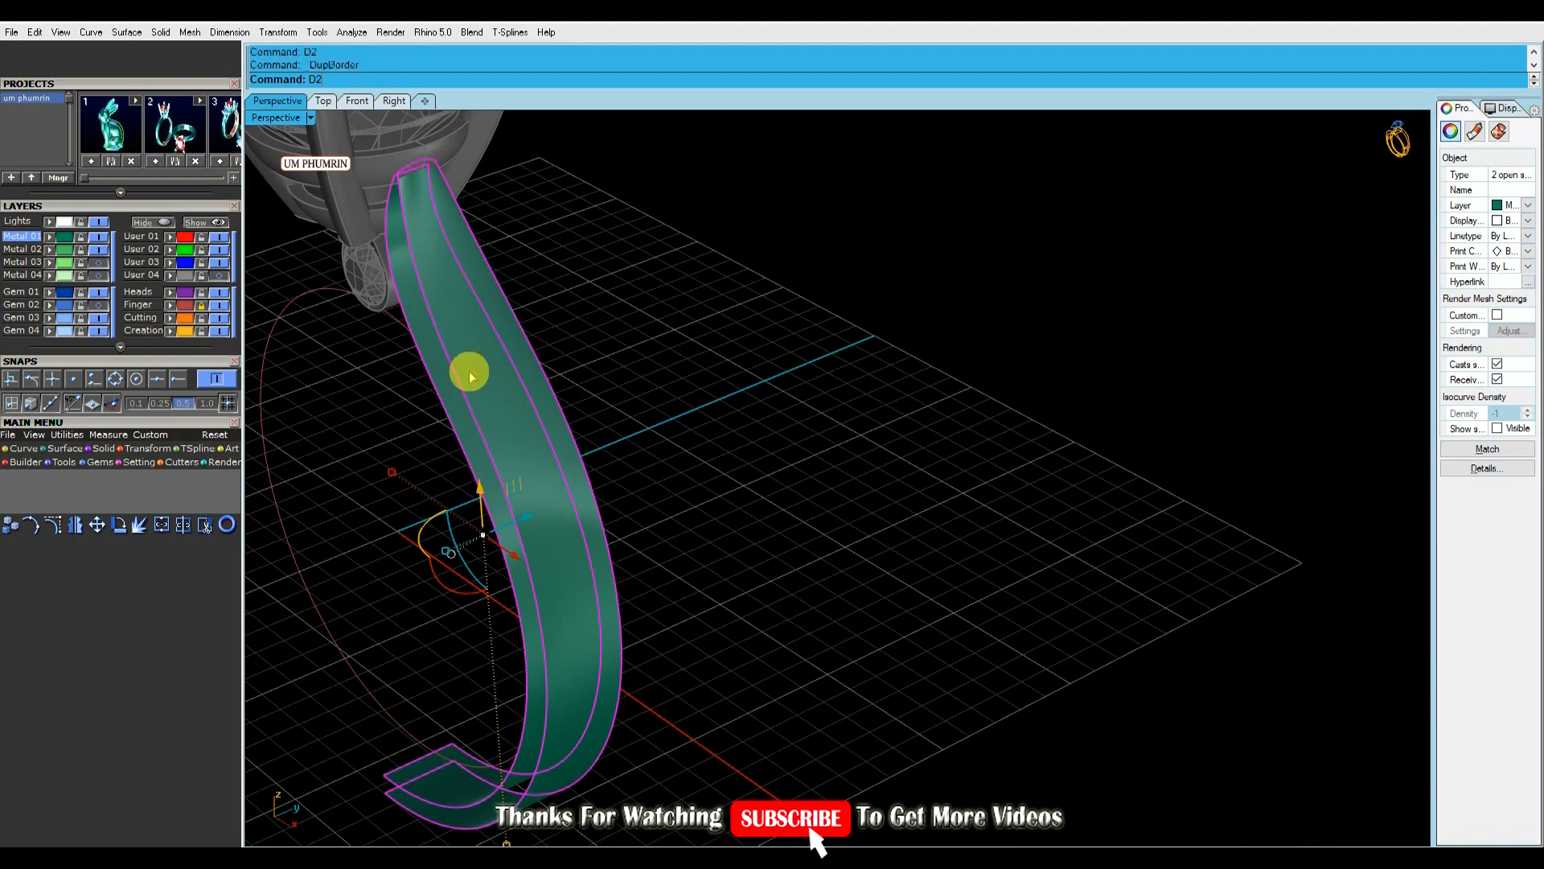
Draw a connecting line between the two border curves at the shank's lower end and start a two-rail sweep with it.
{"action": "left_click", "coordinate": [36, 476]}
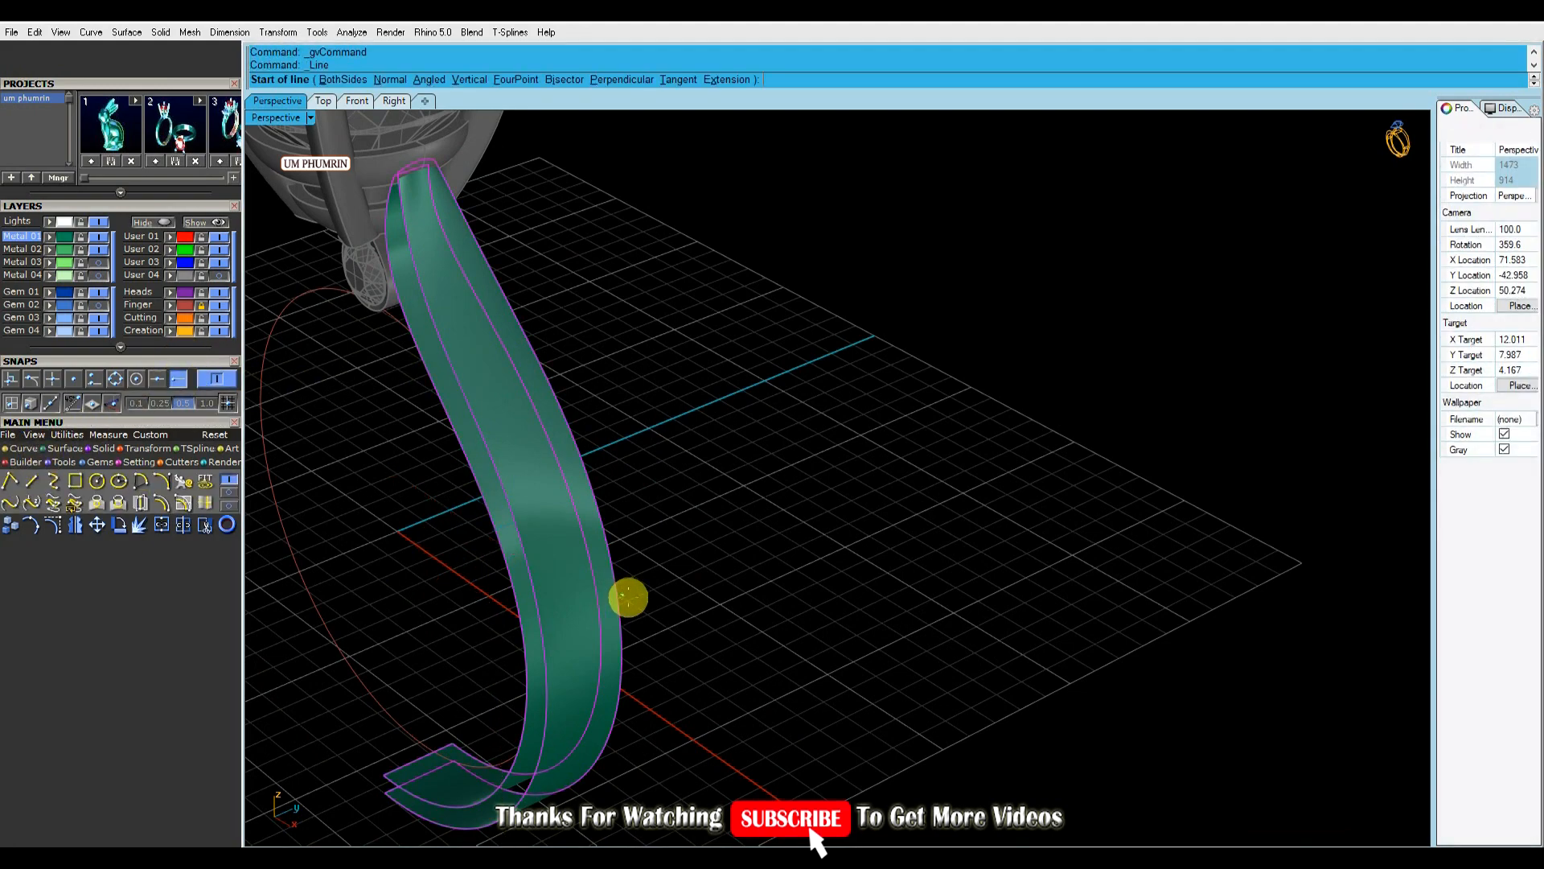
{"action": "scroll", "coordinate": [587, 607], "scroll_direction": "up", "scroll_amount": 5}
{"action": "left_click", "coordinate": [510, 682]}
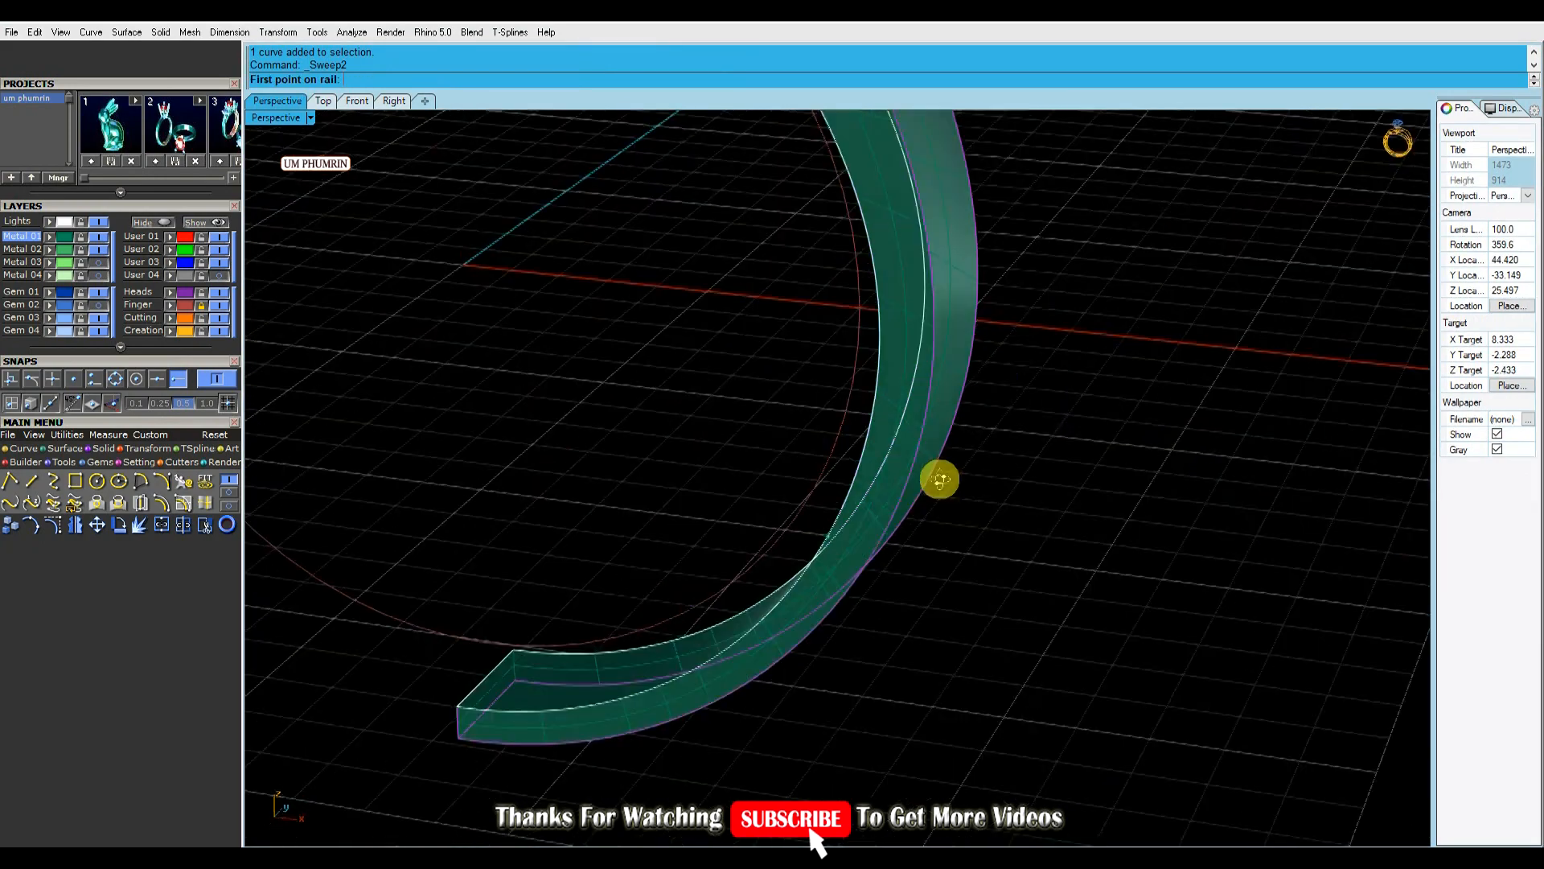
Add paired alignment points between the sweep's two border rails along the first side of the shank.
{"action": "right_click_drag", "start_coordinate": [939, 479], "coordinate": [841, 496]}
{"action": "right_click_drag", "start_coordinate": [691, 697], "coordinate": [655, 624], "text": "shift"}
{"action": "left_click", "coordinate": [650, 619]}
{"action": "left_click", "coordinate": [678, 649]}
{"action": "right_click_drag", "start_coordinate": [824, 249], "coordinate": [810, 462], "text": "shift"}
{"action": "left_click", "coordinate": [769, 417]}
{"action": "left_click", "coordinate": [820, 406]}
{"action": "right_click_drag", "start_coordinate": [821, 406], "coordinate": [869, 635], "text": "shift"}
{"action": "right_click_drag", "start_coordinate": [869, 635], "coordinate": [808, 450]}
{"action": "left_click", "coordinate": [708, 386]}
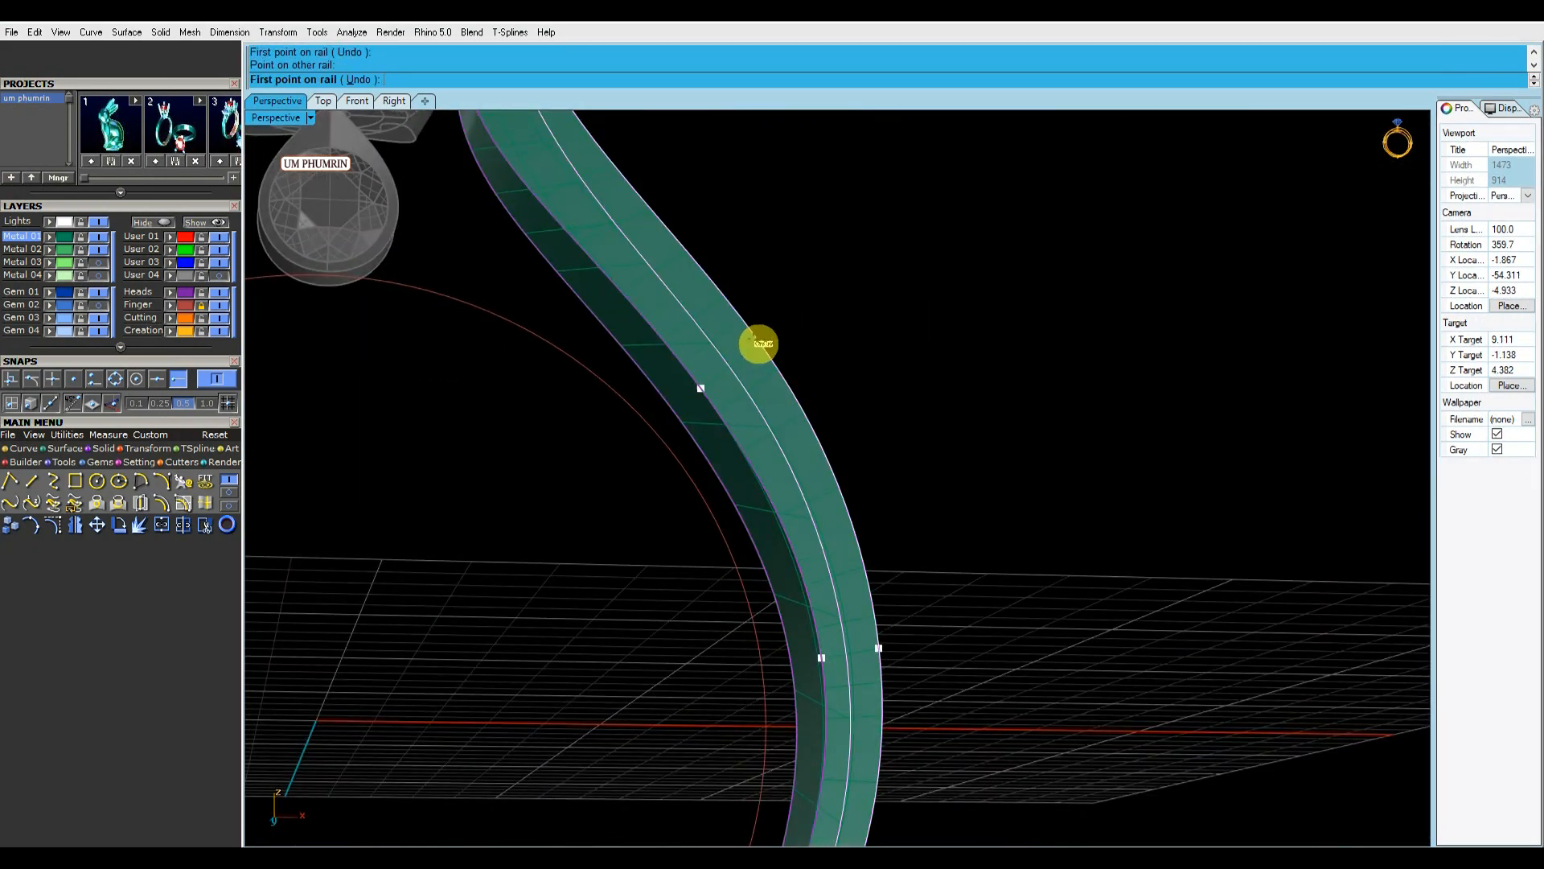
{"action": "right_click_drag", "start_coordinate": [758, 343], "coordinate": [866, 608], "text": "shift"}
{"action": "left_click", "coordinate": [648, 451]}
{"action": "left_click", "coordinate": [704, 413]}
Continue pairing alignment points between the two border rails along the opposite side of the shank.
{"action": "right_click_drag", "start_coordinate": [704, 413], "coordinate": [386, 515]}
{"action": "right_click_drag", "start_coordinate": [1006, 514], "coordinate": [678, 452], "text": "shift"}
{"action": "left_click", "coordinate": [679, 343]}
{"action": "left_click", "coordinate": [747, 394]}
{"action": "left_click", "coordinate": [528, 538]}
{"action": "left_click", "coordinate": [592, 587]}
{"action": "right_click_drag", "start_coordinate": [593, 586], "coordinate": [609, 379]}
{"action": "right_click_drag", "start_coordinate": [609, 379], "coordinate": [563, 495], "text": "shift"}
{"action": "left_click", "coordinate": [455, 486]}
{"action": "left_click", "coordinate": [509, 491]}
Place the last alignment point on the rails and complete the two-rail sweep that closes the shank's sides.
{"action": "right_click_drag", "start_coordinate": [634, 634], "coordinate": [611, 386], "text": "shift"}
{"action": "right_click_drag", "start_coordinate": [611, 640], "coordinate": [778, 515]}
{"action": "left_click", "coordinate": [617, 601]}
{"action": "scroll", "coordinate": [667, 597], "scroll_direction": "down", "scroll_amount": 10}
{"action": "right_click_drag", "start_coordinate": [765, 434], "coordinate": [737, 620], "text": "shift"}
{"action": "scroll", "coordinate": [720, 515], "scroll_direction": "up", "scroll_amount": 8}
{"action": "right_click_drag", "start_coordinate": [635, 465], "coordinate": [626, 515]}
{"action": "right_click", "coordinate": [613, 482]}
{"action": "right_click", "coordinate": [618, 475]}
Join the swept side walls with the inner and outer lofted surfaces into one closed shank polysurface.
{"action": "key", "text": "Print"}
{"action": "key", "text": "Escape"}
{"action": "left_click_drag", "start_coordinate": [649, 504], "coordinate": [506, 493]}
{"action": "left_click", "coordinate": [587, 538], "text": "ctrl"}
{"action": "scroll", "coordinate": [590, 537], "scroll_direction": "up", "scroll_amount": 4}
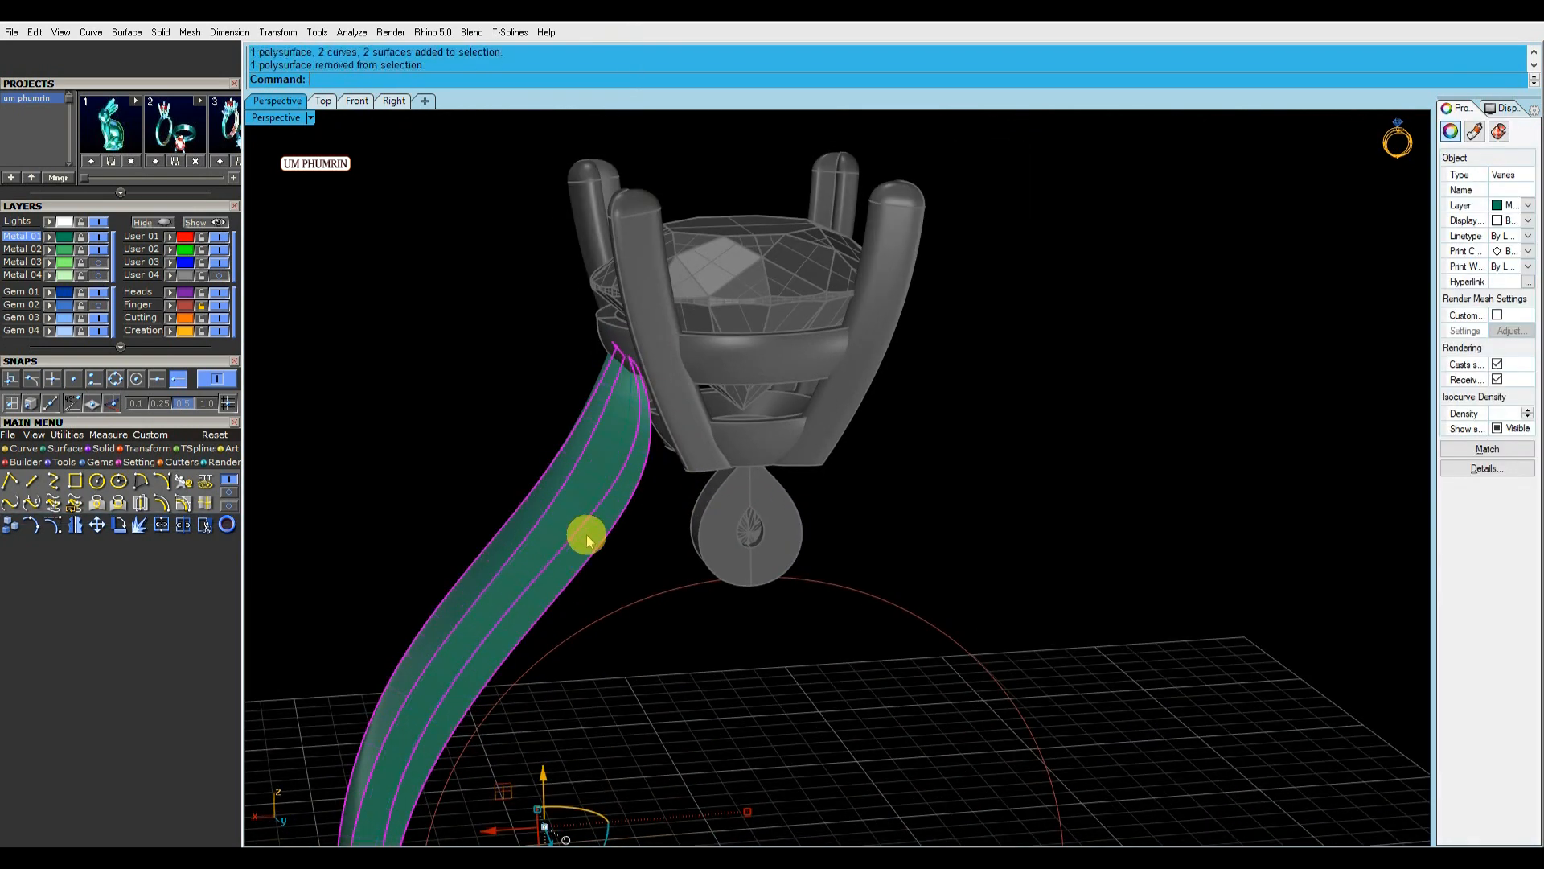
{"action": "key", "text": "Delete"}
{"action": "scroll", "coordinate": [624, 528], "scroll_direction": "down", "scroll_amount": 4}
{"action": "right_click_drag", "start_coordinate": [625, 527], "coordinate": [764, 555]}
{"action": "left_click_drag", "start_coordinate": [810, 659], "coordinate": [418, 509]}
{"action": "key", "text": "ctrl+j"}
{"action": "left_click", "coordinate": [1498, 428]}
{"action": "left_click", "coordinate": [868, 507]}
{"action": "scroll", "coordinate": [868, 507], "scroll_direction": "down", "scroll_amount": 4}
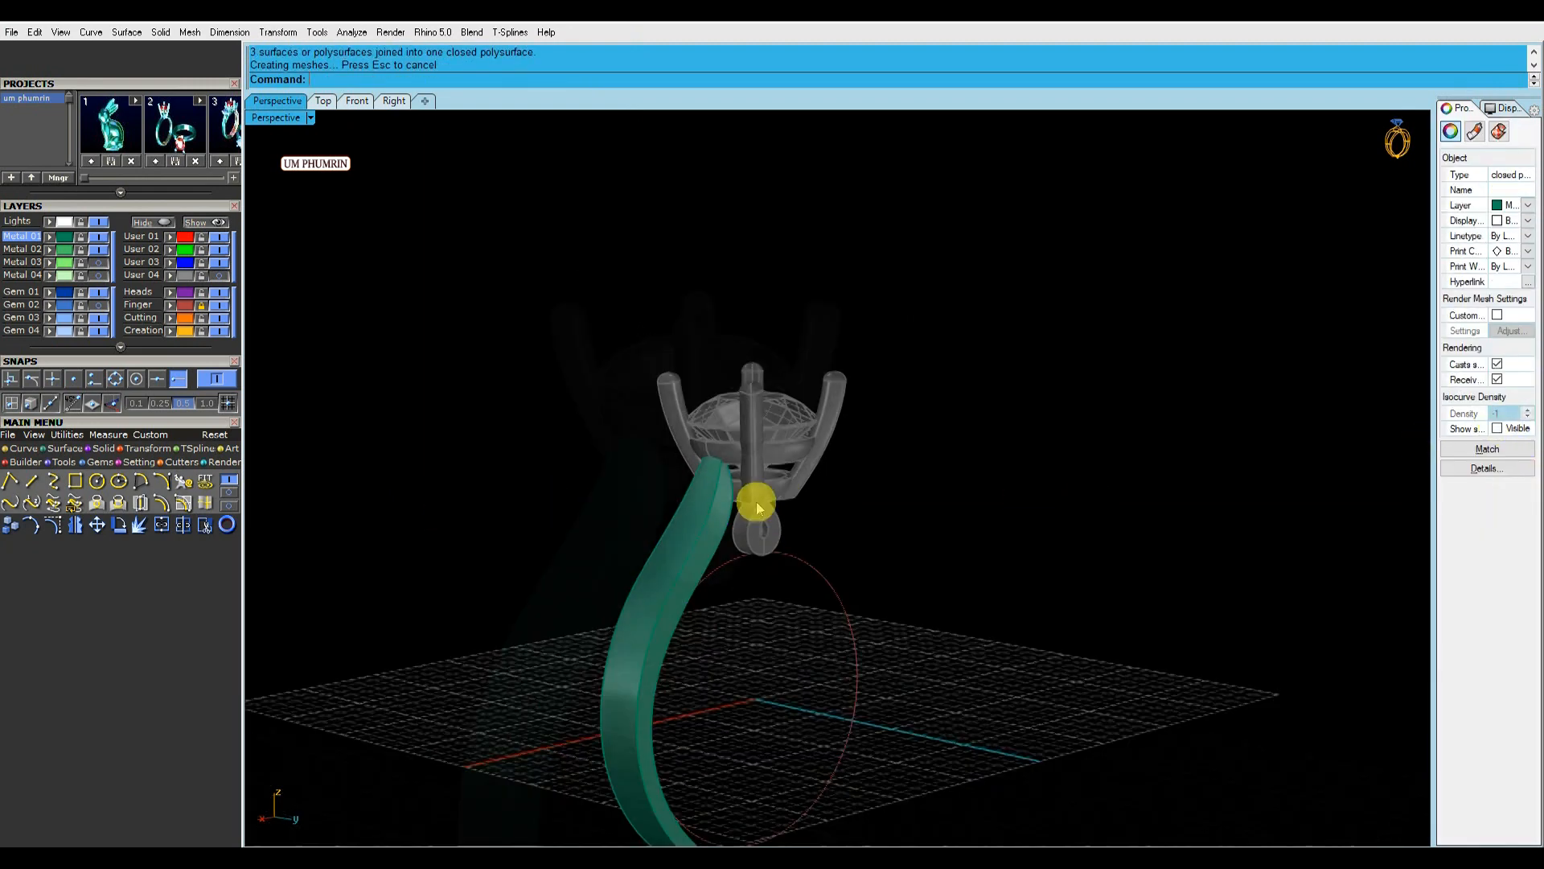
Examine the joined shank half against the head and finger circle from several angles.
{"action": "right_click_drag", "start_coordinate": [759, 506], "coordinate": [1070, 515]}
{"action": "left_click_drag", "start_coordinate": [1126, 518], "coordinate": [907, 640]}
{"action": "left_click", "coordinate": [311, 117]}
{"action": "left_click", "coordinate": [345, 71]}
{"action": "left_click", "coordinate": [857, 431]}
{"action": "right_click_drag", "start_coordinate": [1017, 565], "coordinate": [904, 445]}
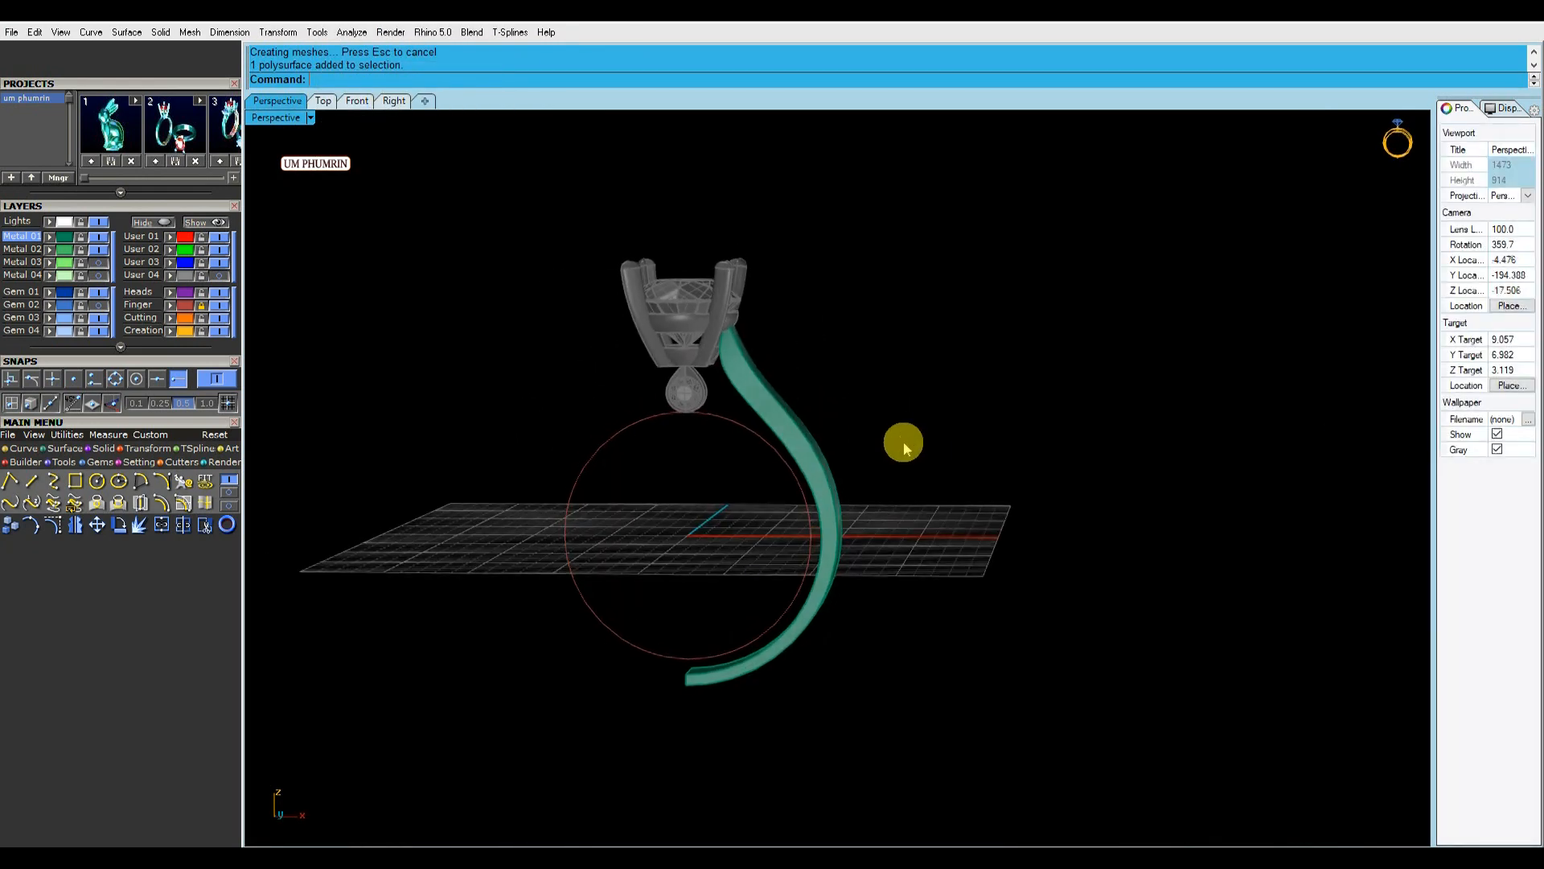
Mirror the closed shank half across the Y axis and show the scroll guide curves beside the teardrop setting.
{"action": "left_click", "coordinate": [100, 307]}
{"action": "right_click_drag", "start_coordinate": [804, 511], "coordinate": [867, 478]}
{"action": "scroll", "coordinate": [784, 438], "scroll_direction": "up", "scroll_amount": 8}
{"action": "left_click_drag", "start_coordinate": [867, 477], "coordinate": [753, 333]}
{"action": "scroll", "coordinate": [752, 338], "scroll_direction": "down", "scroll_amount": 5}
{"action": "left_click", "coordinate": [1027, 450]}
{"action": "right_click_drag", "start_coordinate": [957, 386], "coordinate": [1016, 476]}
{"action": "left_click", "coordinate": [731, 431]}
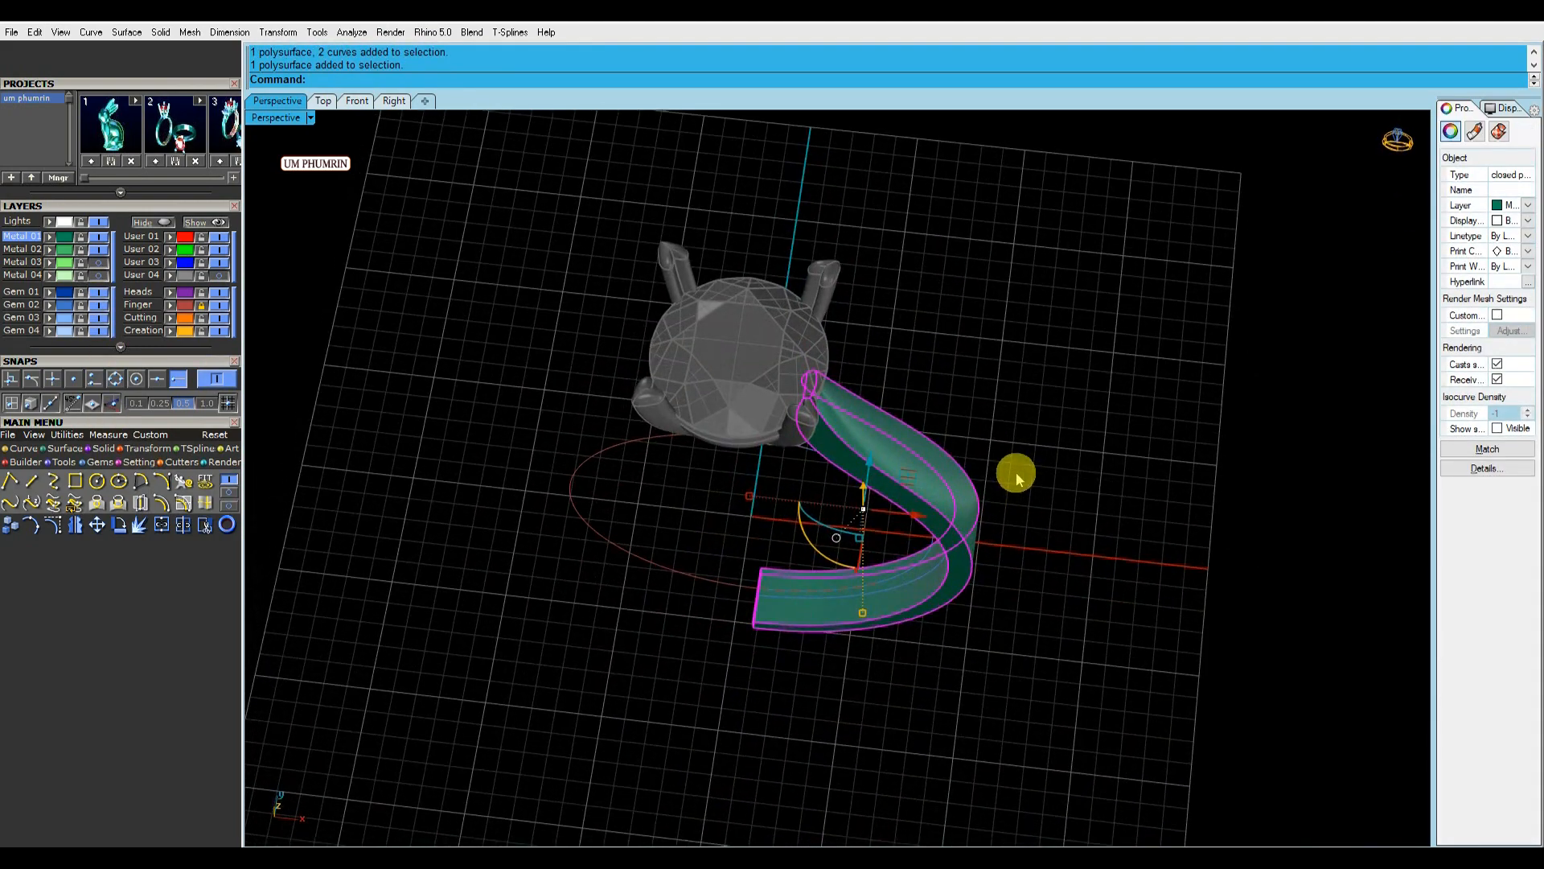
{"action": "key", "text": "ctrl+z"}
{"action": "key", "text": "y"}
{"action": "left_click", "coordinate": [1083, 539]}
{"action": "right_click_drag", "start_coordinate": [1082, 539], "coordinate": [794, 531]}
{"action": "scroll", "coordinate": [869, 479], "scroll_direction": "up", "scroll_amount": 10}
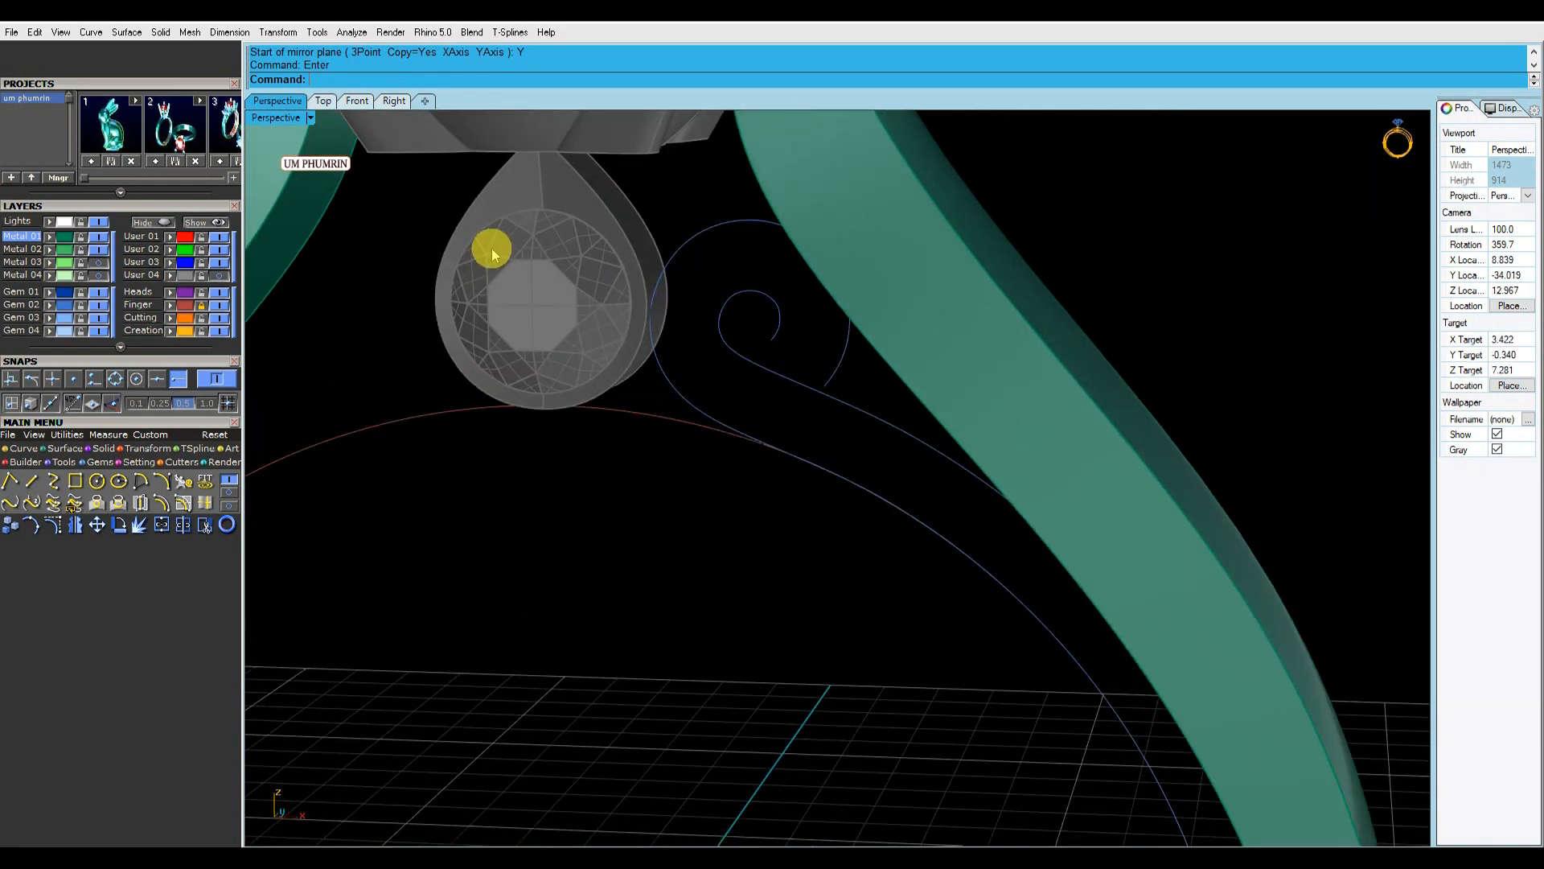
Examine the two spiral guide curves between the teardrop setting and the shank in the front view.
{"action": "left_click", "coordinate": [347, 103]}
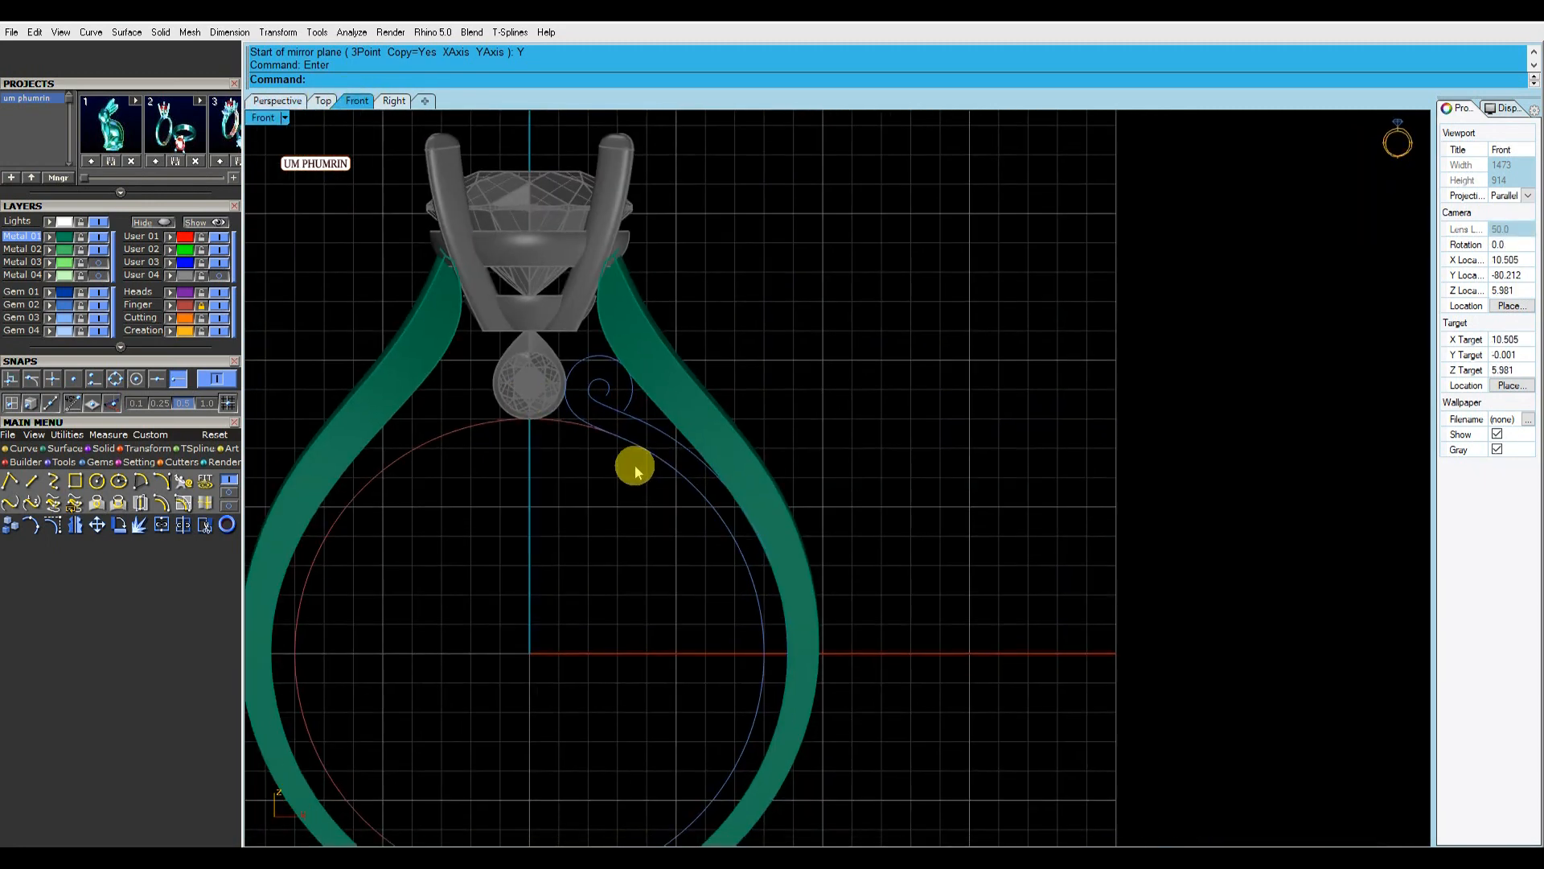
{"action": "scroll", "coordinate": [572, 387], "scroll_direction": "up", "scroll_amount": 2}
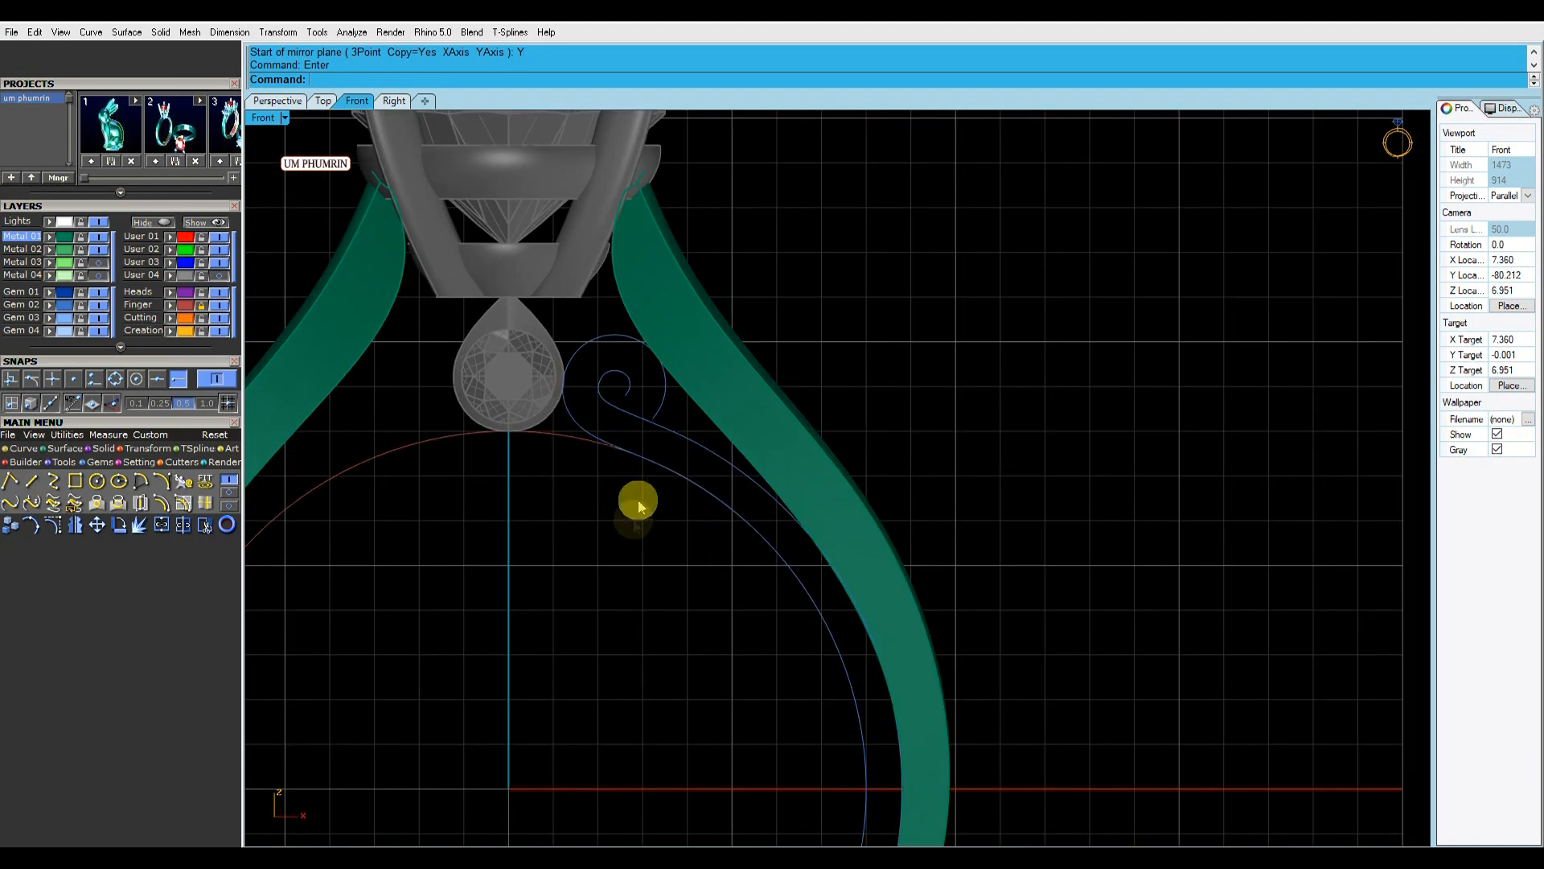
{"action": "scroll", "coordinate": [632, 434], "scroll_direction": "down", "scroll_amount": 7}
{"action": "scroll", "coordinate": [643, 406], "scroll_direction": "up", "scroll_amount": 10}
{"action": "left_click", "coordinate": [680, 394]}
{"action": "scroll", "coordinate": [673, 393], "scroll_direction": "down", "scroll_amount": 4}
{"action": "right_click_drag", "start_coordinate": [644, 409], "coordinate": [602, 379]}
{"action": "left_click", "coordinate": [616, 390]}
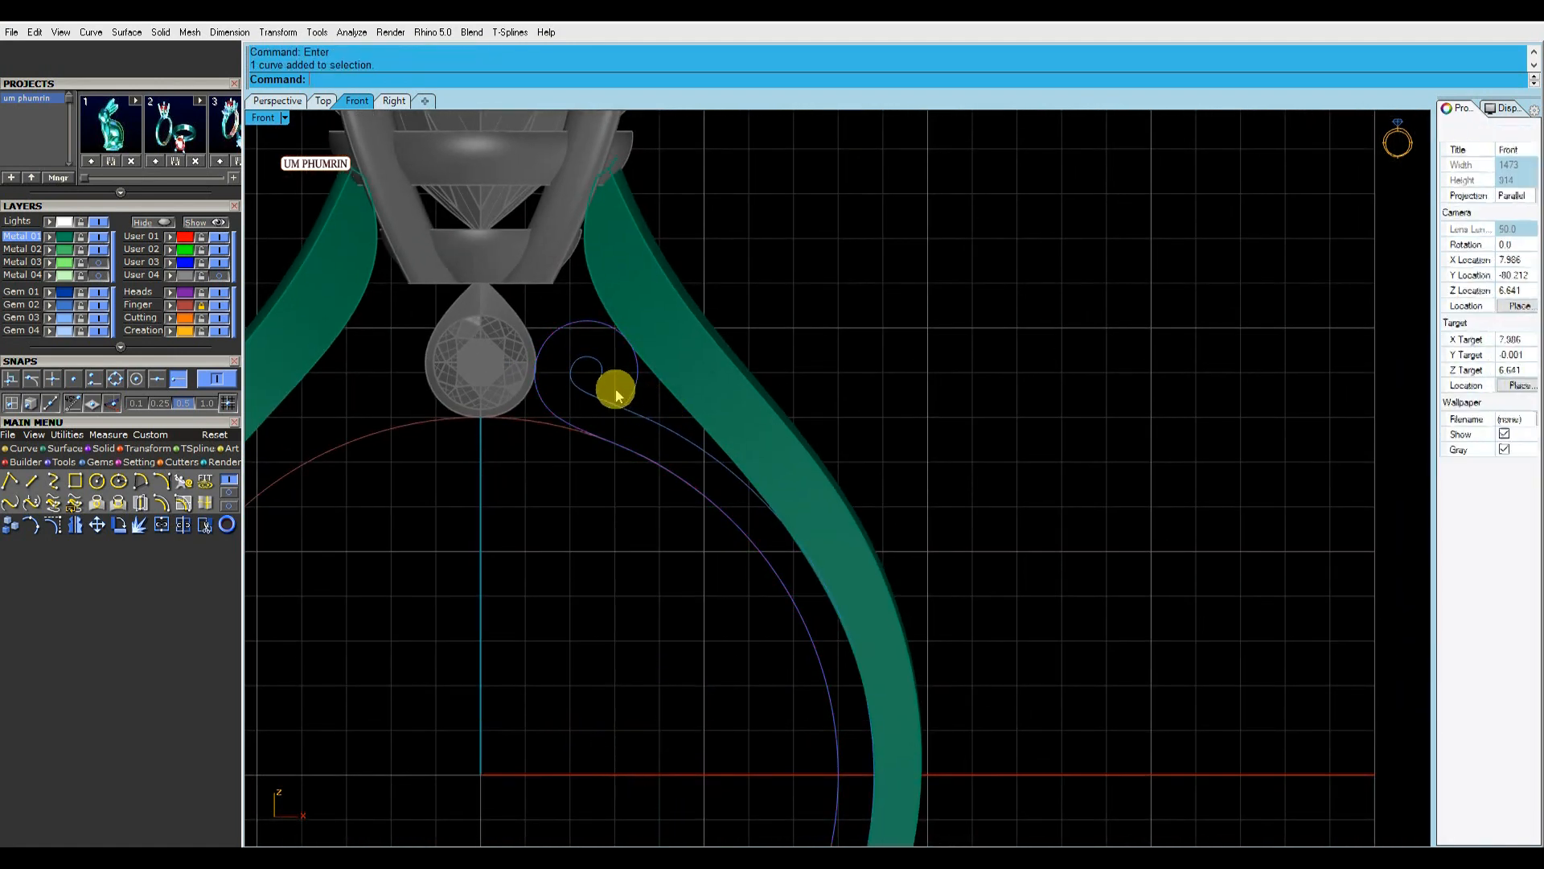
{"action": "scroll", "coordinate": [616, 392], "scroll_direction": "down", "scroll_amount": 2}
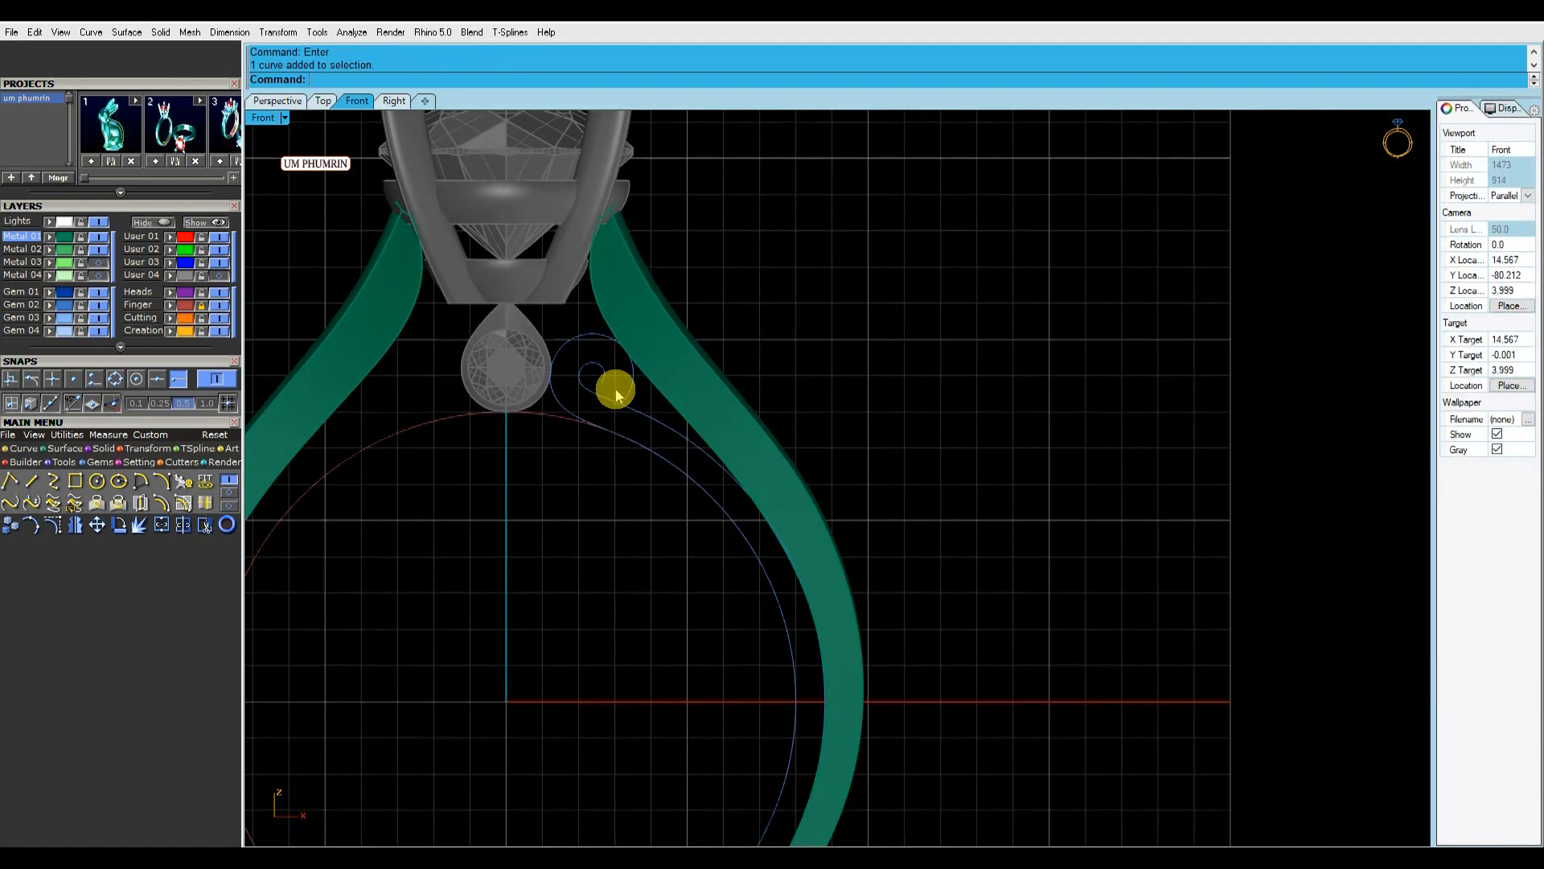
{"action": "scroll", "coordinate": [616, 392], "scroll_direction": "down", "scroll_amount": 3}
Show the inner scroll curve's control points and reposition the points at its spiral tip to smooth the end.
{"action": "left_click", "coordinate": [620, 406]}
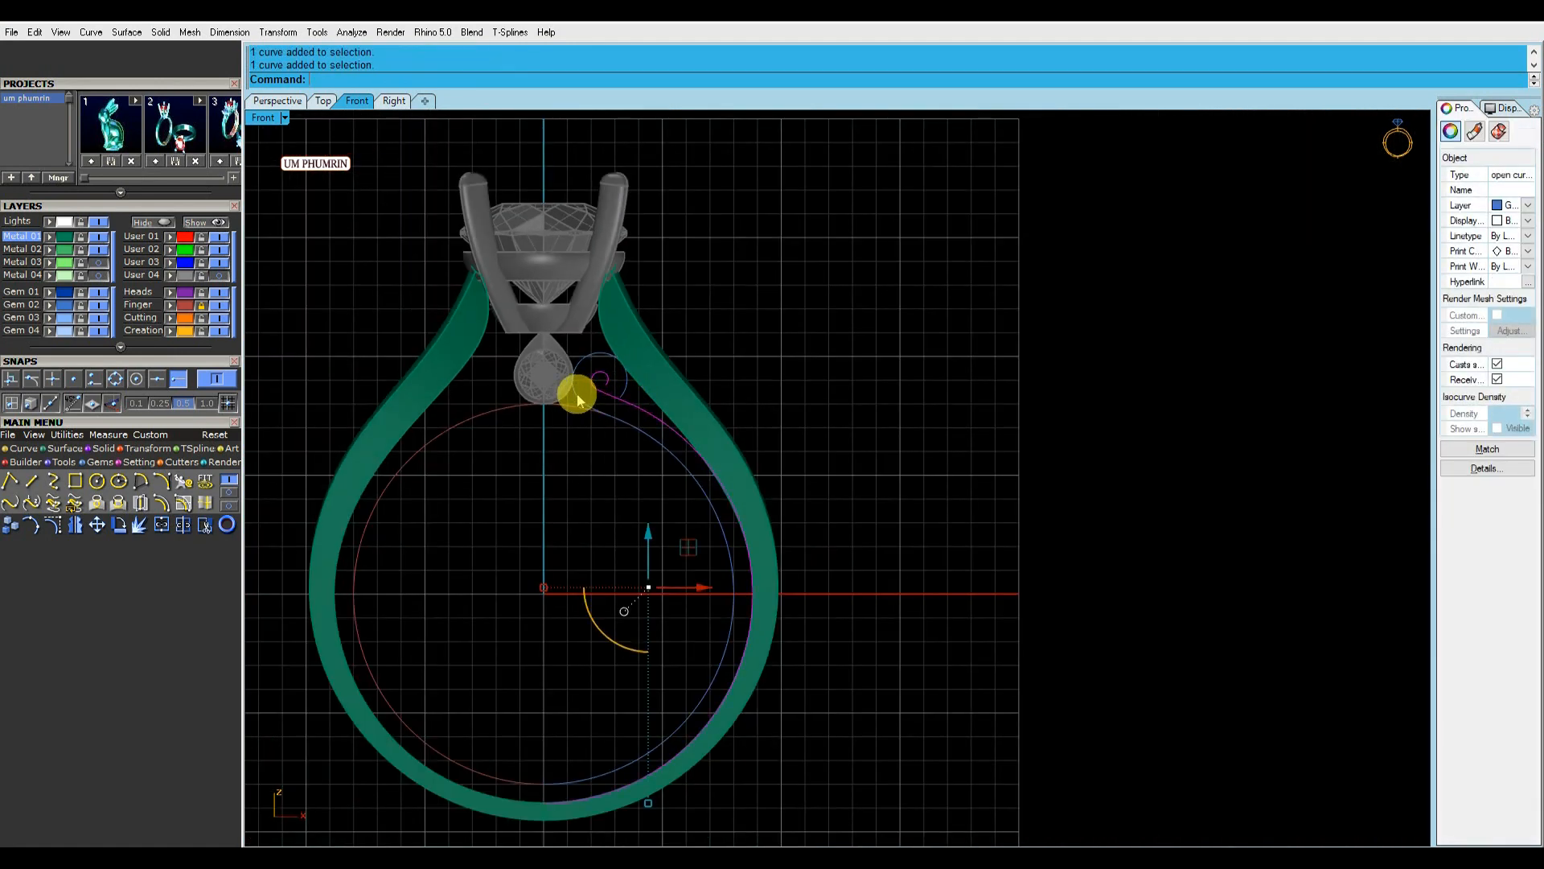
{"action": "scroll", "coordinate": [605, 378], "scroll_direction": "up", "scroll_amount": 5}
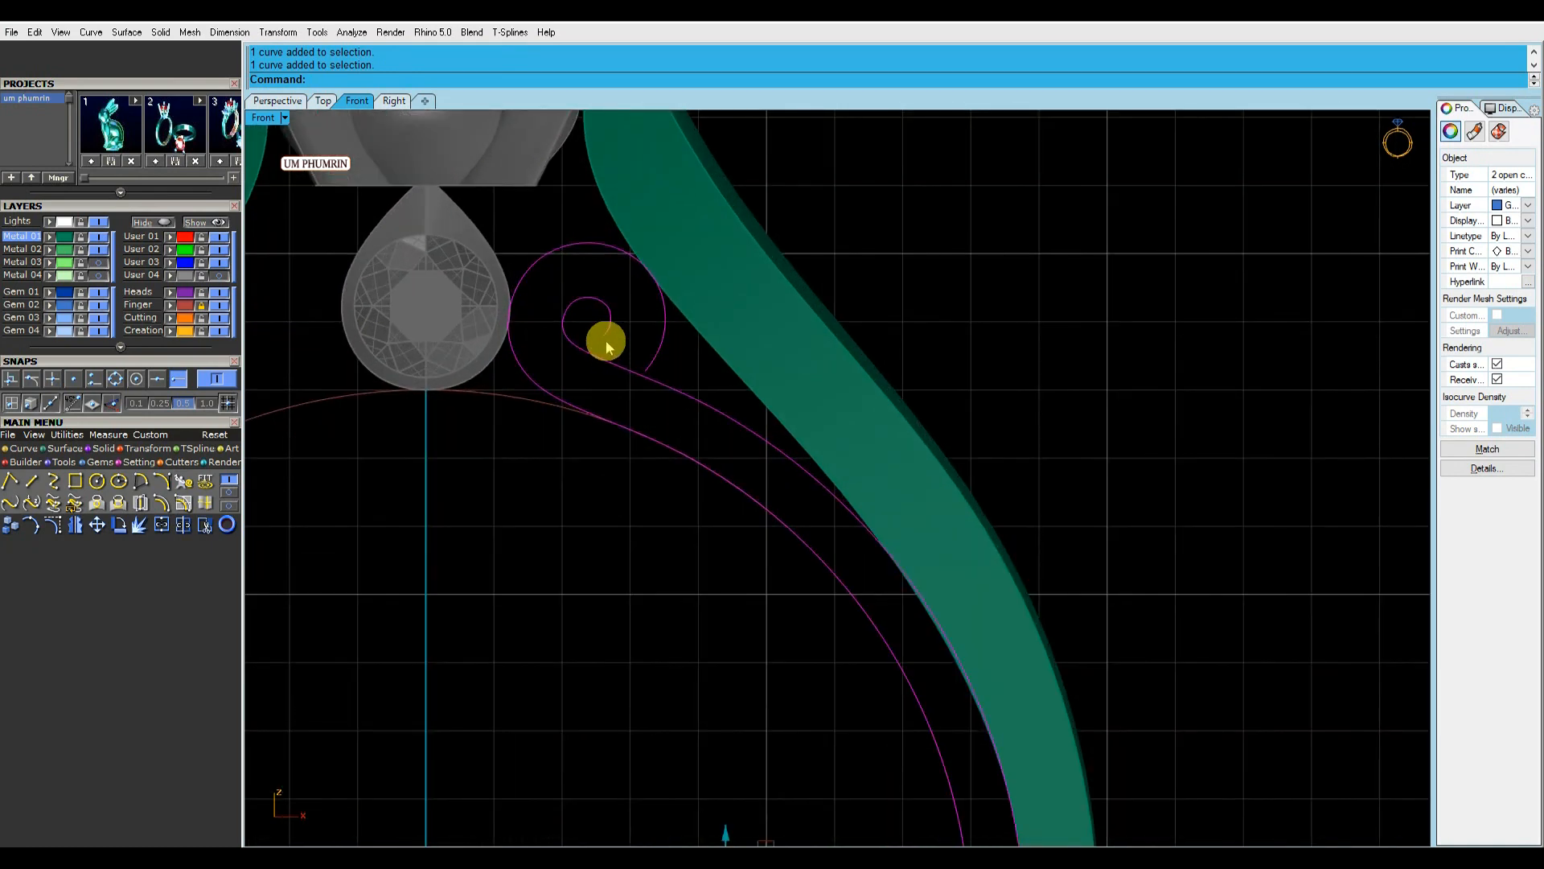
{"action": "scroll", "coordinate": [610, 329], "scroll_direction": "up", "scroll_amount": 4}
{"action": "left_click", "coordinate": [610, 330]}
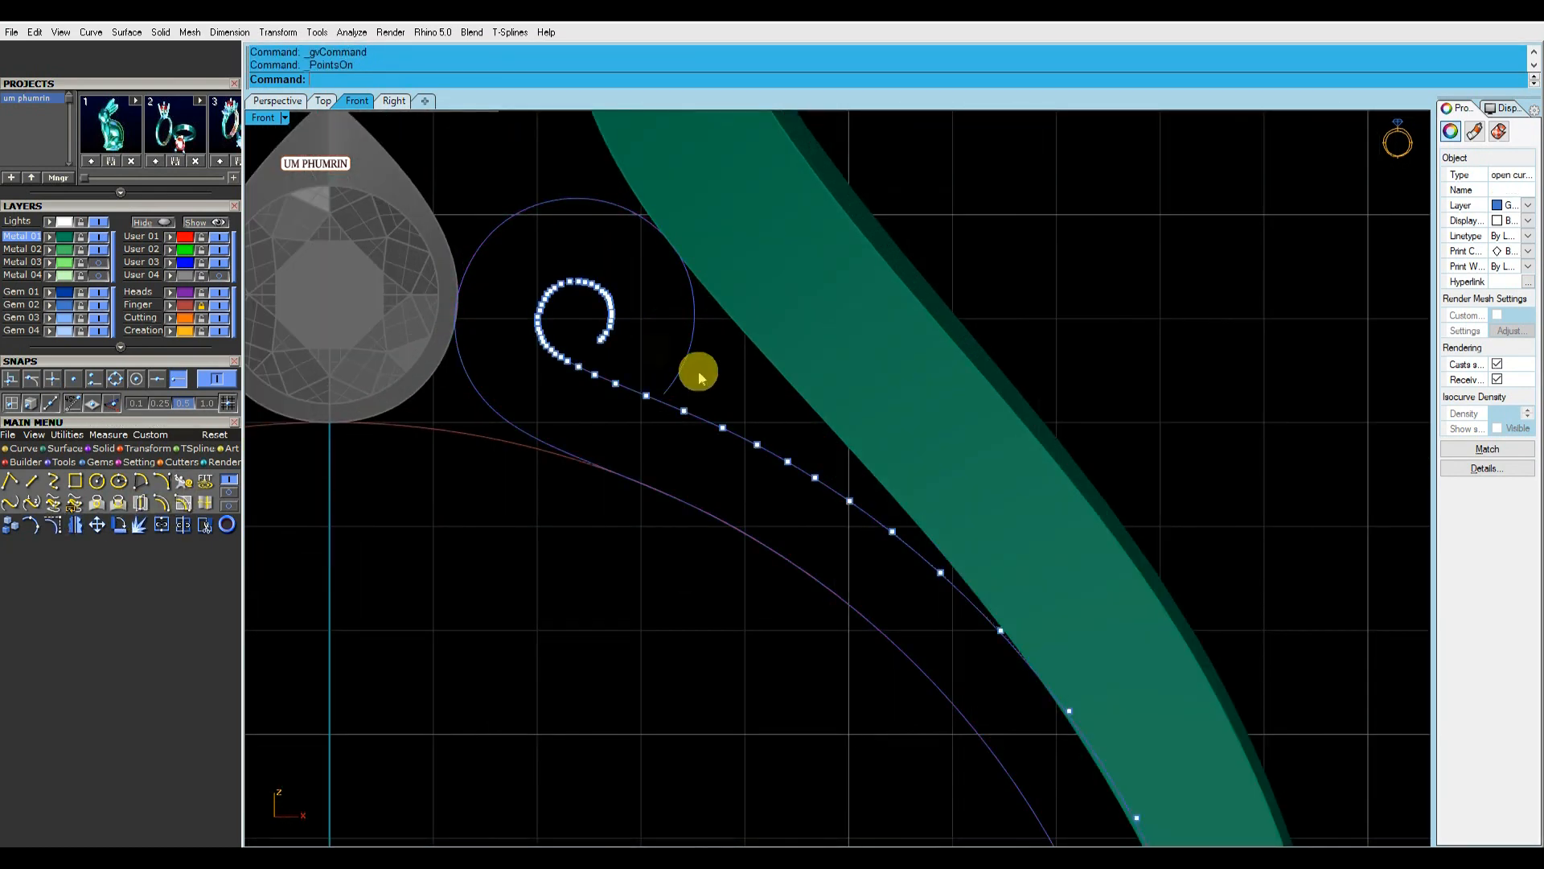
{"action": "scroll", "coordinate": [600, 341], "scroll_direction": "up", "scroll_amount": 14}
{"action": "left_click", "coordinate": [178, 380]}
{"action": "scroll", "coordinate": [615, 339], "scroll_direction": "up", "scroll_amount": 4}
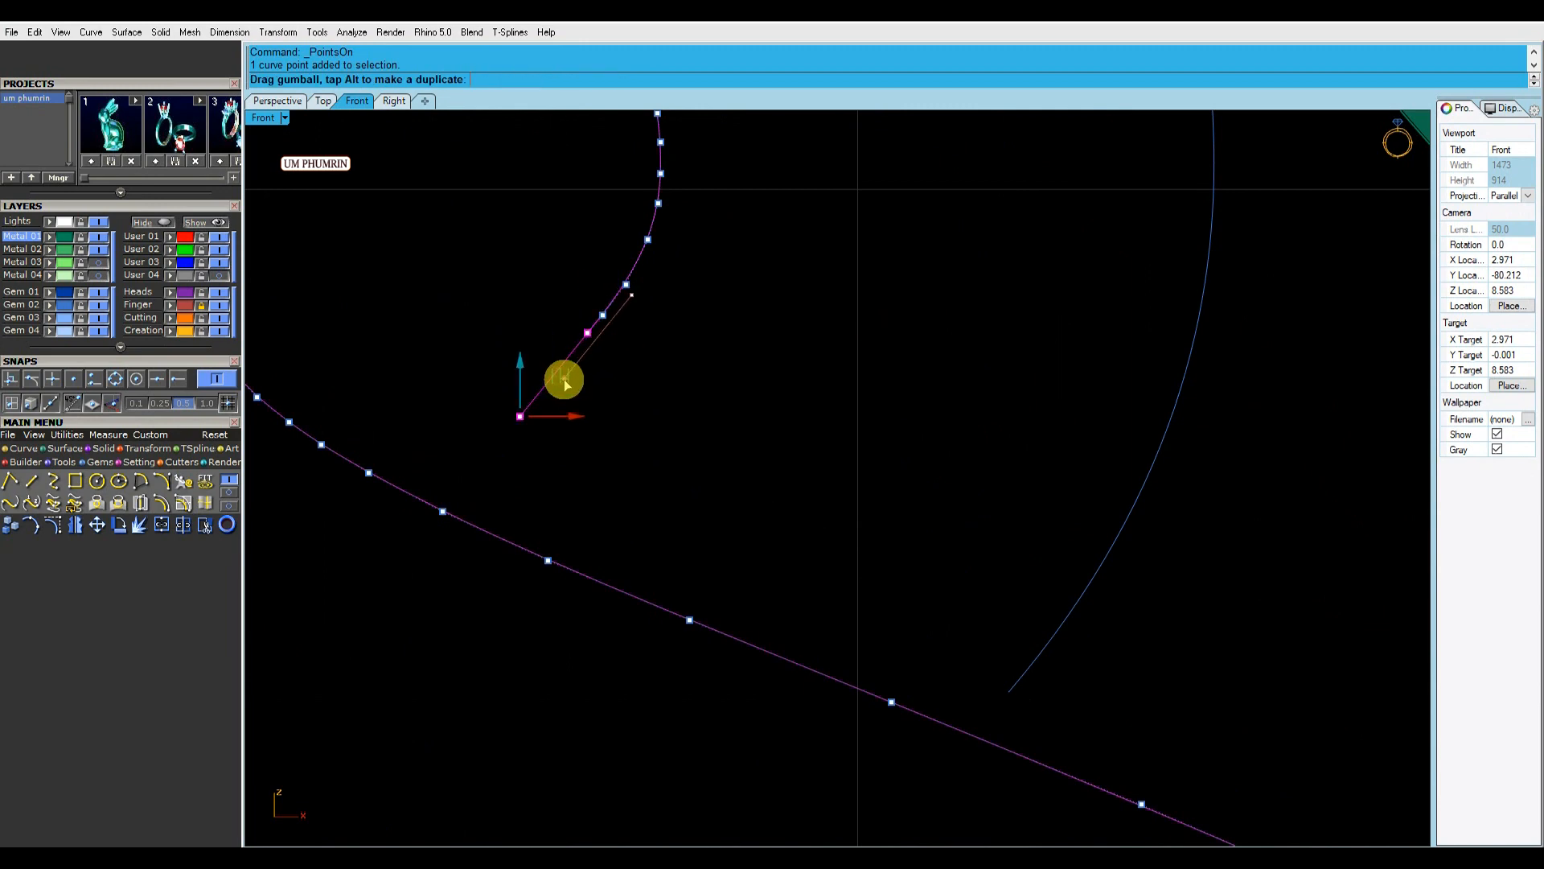
{"action": "scroll", "coordinate": [634, 305], "scroll_direction": "up", "scroll_amount": 4}
{"action": "left_click_drag", "start_coordinate": [629, 283], "coordinate": [605, 326]}
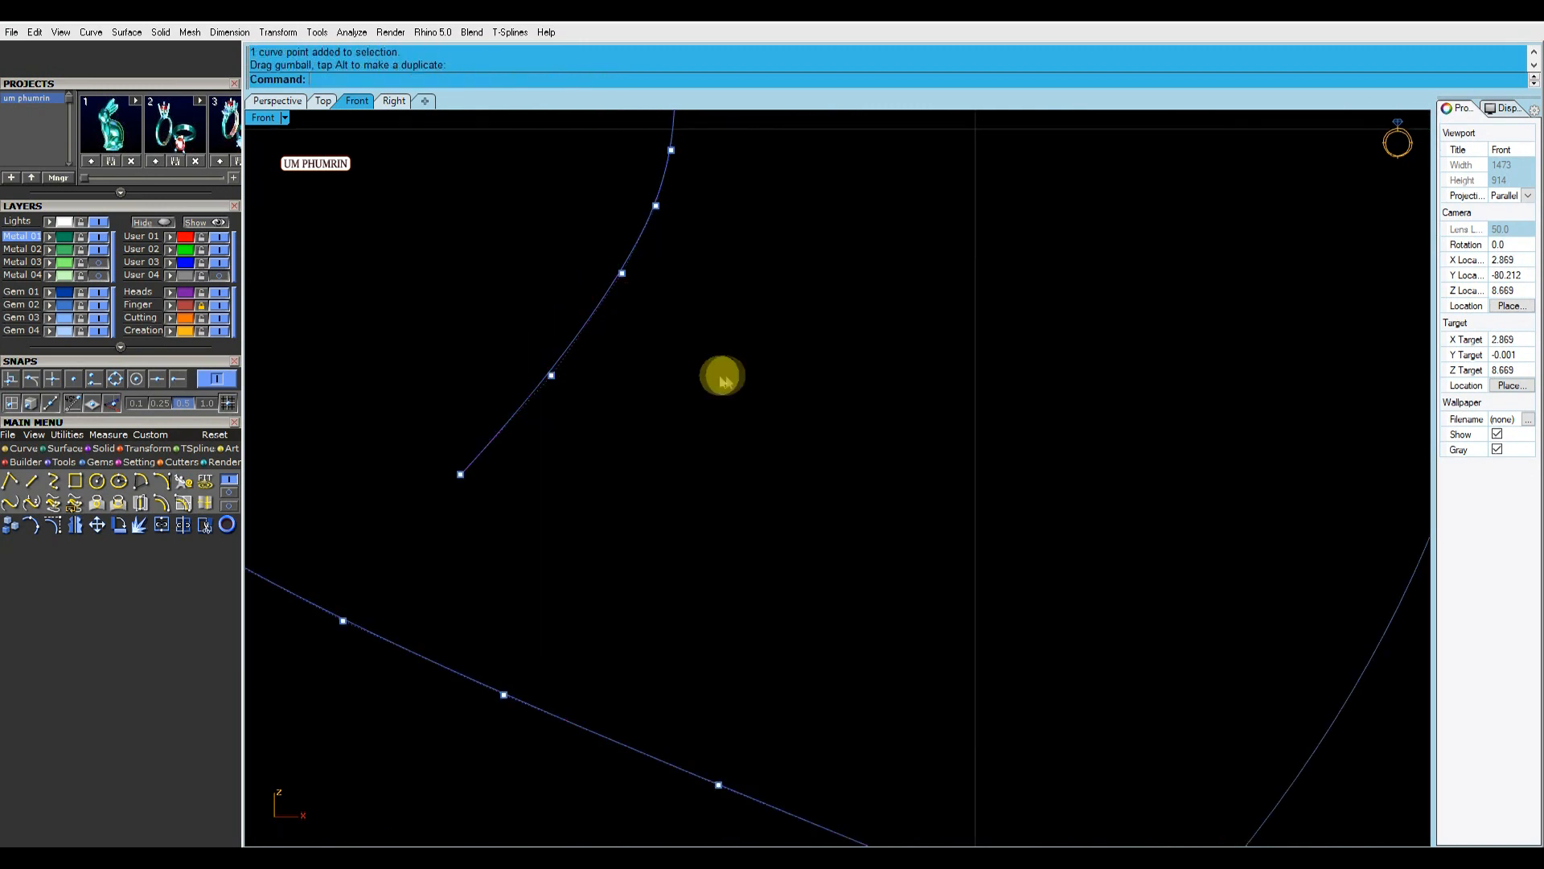
{"action": "scroll", "coordinate": [727, 380], "scroll_direction": "down", "scroll_amount": 5}
Rebuild the inner and outer scroll curves with 100 points and degree 3.
{"action": "left_click_drag", "start_coordinate": [871, 431], "coordinate": [647, 368]}
{"action": "scroll", "coordinate": [634, 362], "scroll_direction": "down", "scroll_amount": 6}
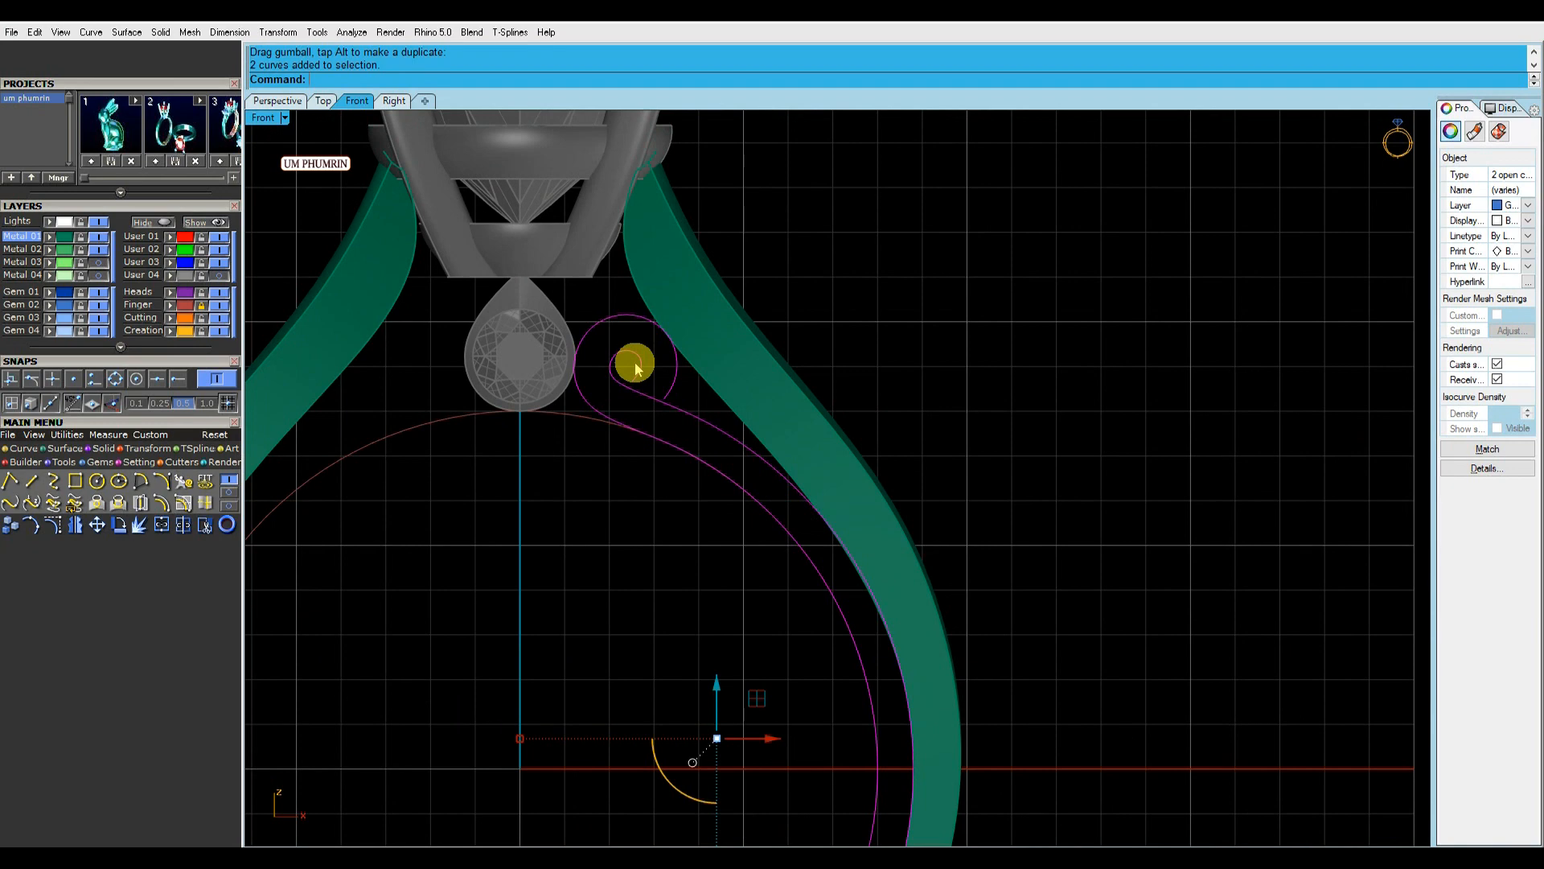
{"action": "scroll", "coordinate": [635, 362], "scroll_direction": "up", "scroll_amount": 6}
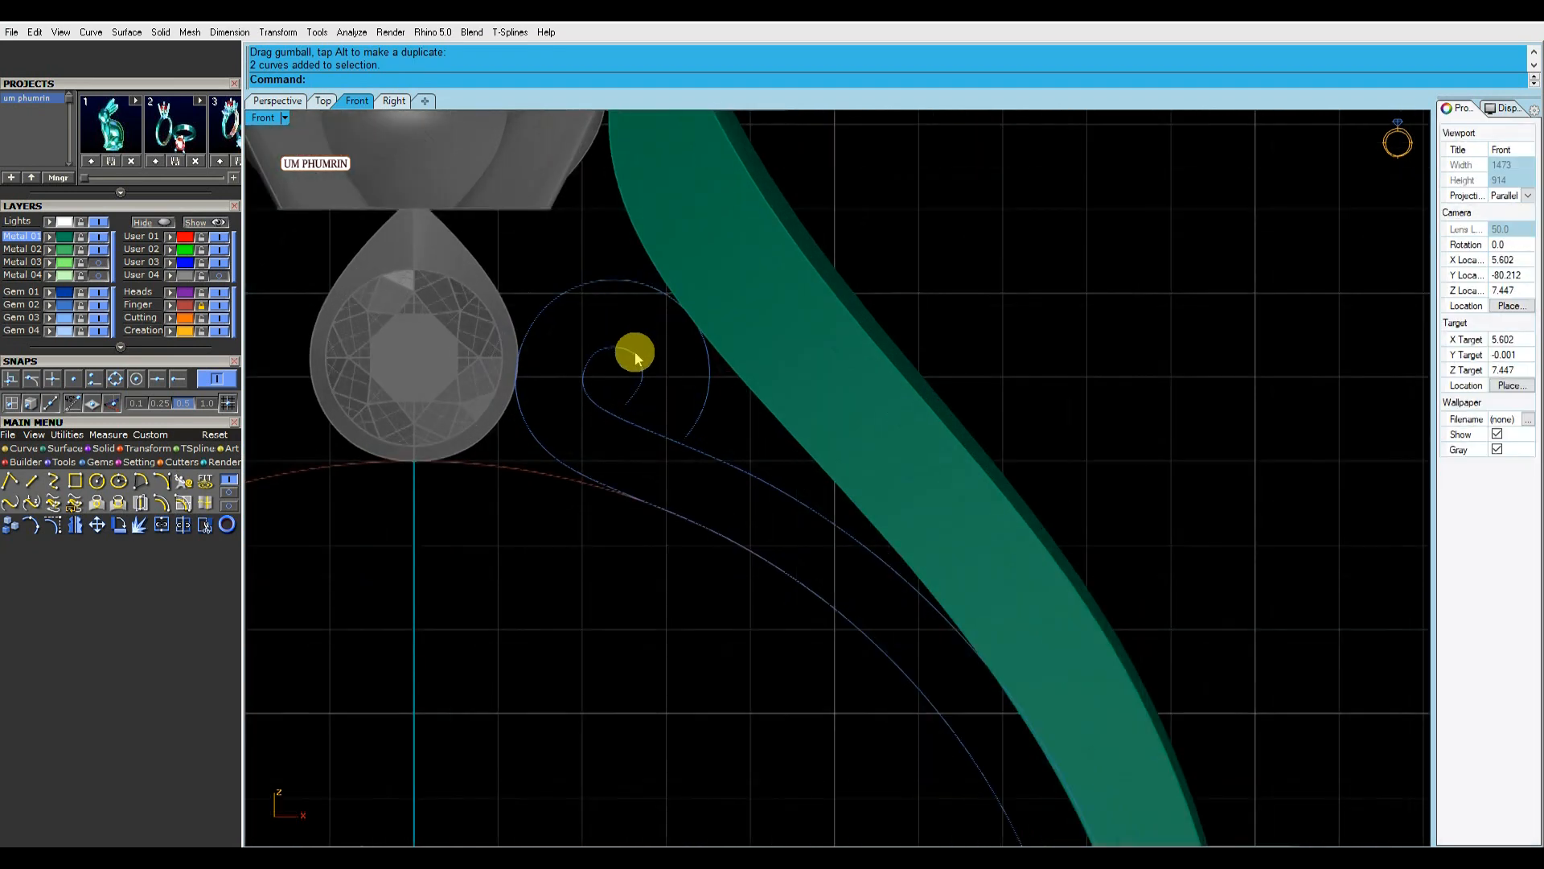
{"action": "key", "text": "Return"}
{"action": "left_click", "coordinate": [1274, 347]}
{"action": "scroll", "coordinate": [634, 301], "scroll_direction": "down", "scroll_amount": 4}
{"action": "left_click_drag", "start_coordinate": [662, 367], "coordinate": [624, 347]}
{"action": "key", "text": "Return"}
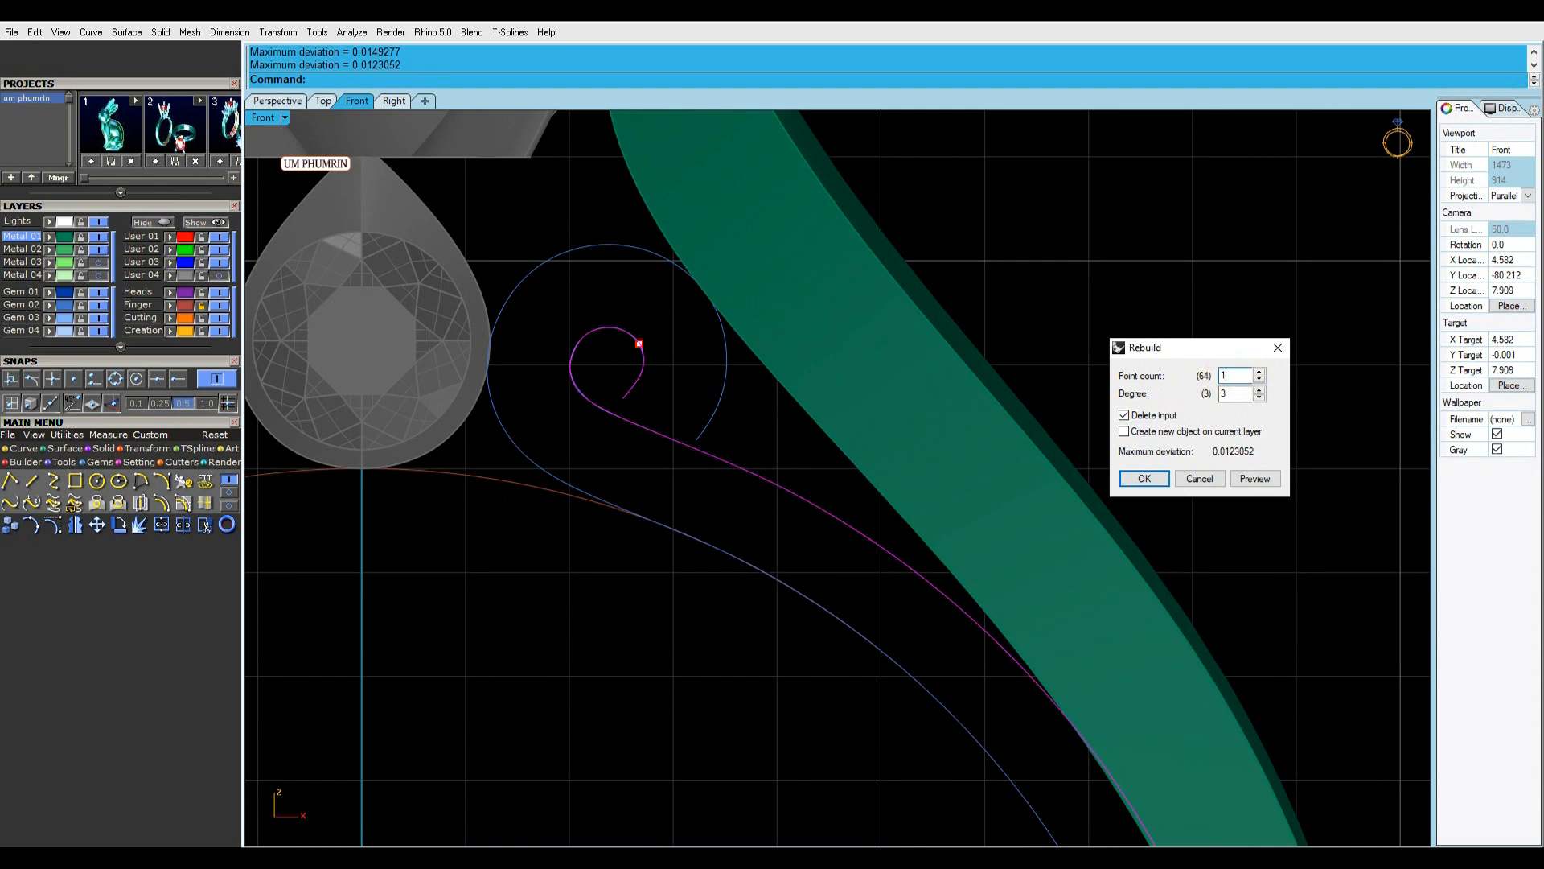
{"action": "key", "text": "Return"}
{"action": "left_click", "coordinate": [722, 393]}
{"action": "key", "text": "Return"}
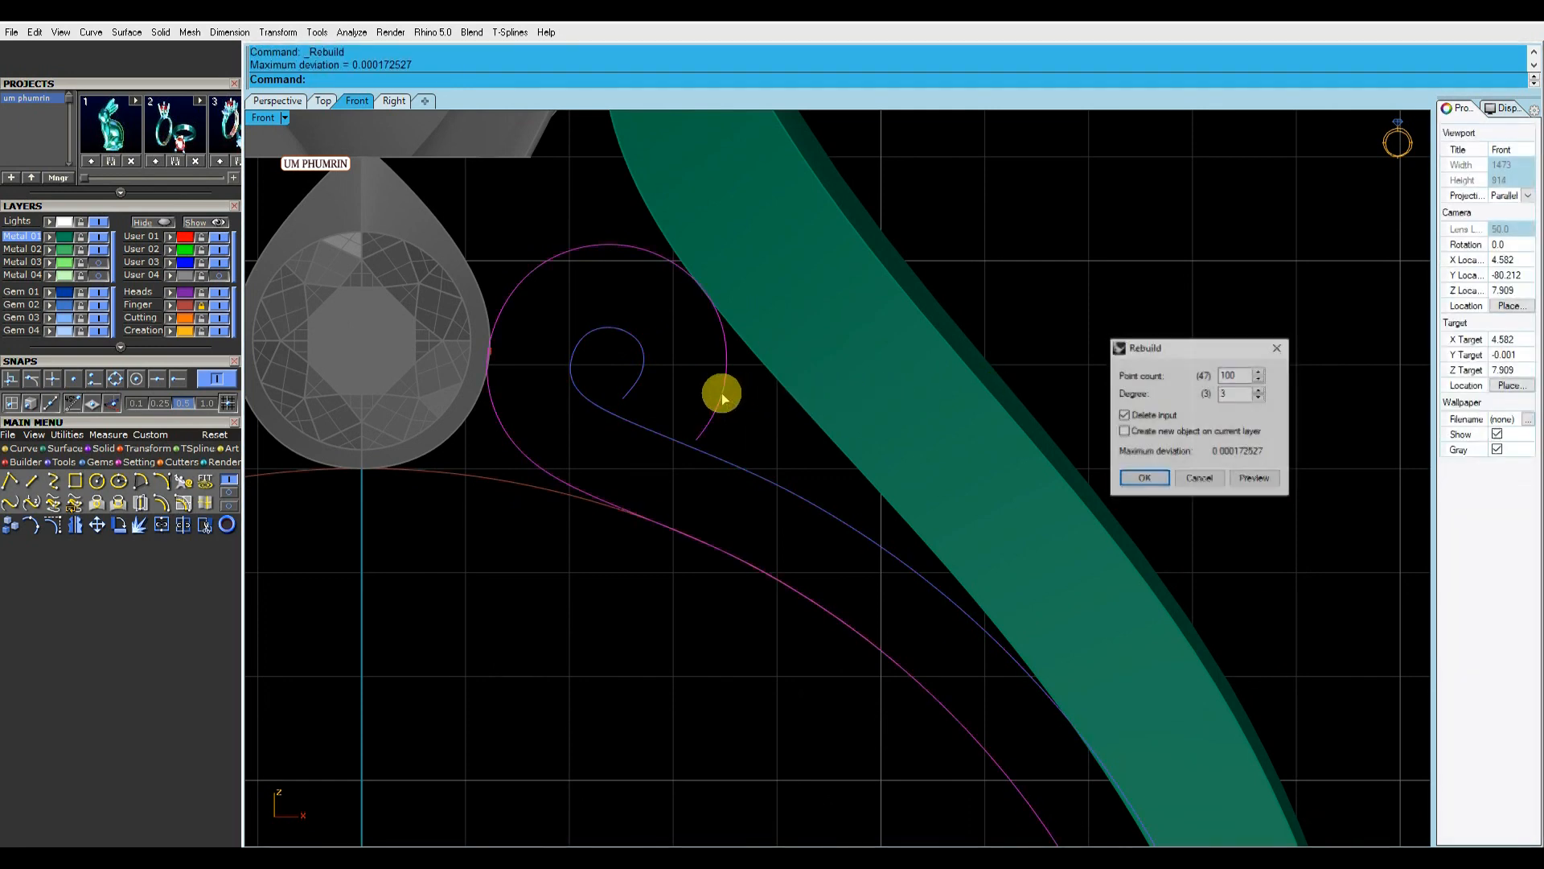
Show the rebuilt inner scroll curve's control points and nudge the outermost point beside the teardrop setting.
{"action": "right_click_drag", "start_coordinate": [796, 466], "coordinate": [745, 359]}
{"action": "key", "text": "Return"}
{"action": "scroll", "coordinate": [597, 264], "scroll_direction": "up", "scroll_amount": 4}
{"action": "left_click", "coordinate": [588, 264]}
{"action": "left_click", "coordinate": [31, 524]}
{"action": "scroll", "coordinate": [498, 222], "scroll_direction": "up", "scroll_amount": 7}
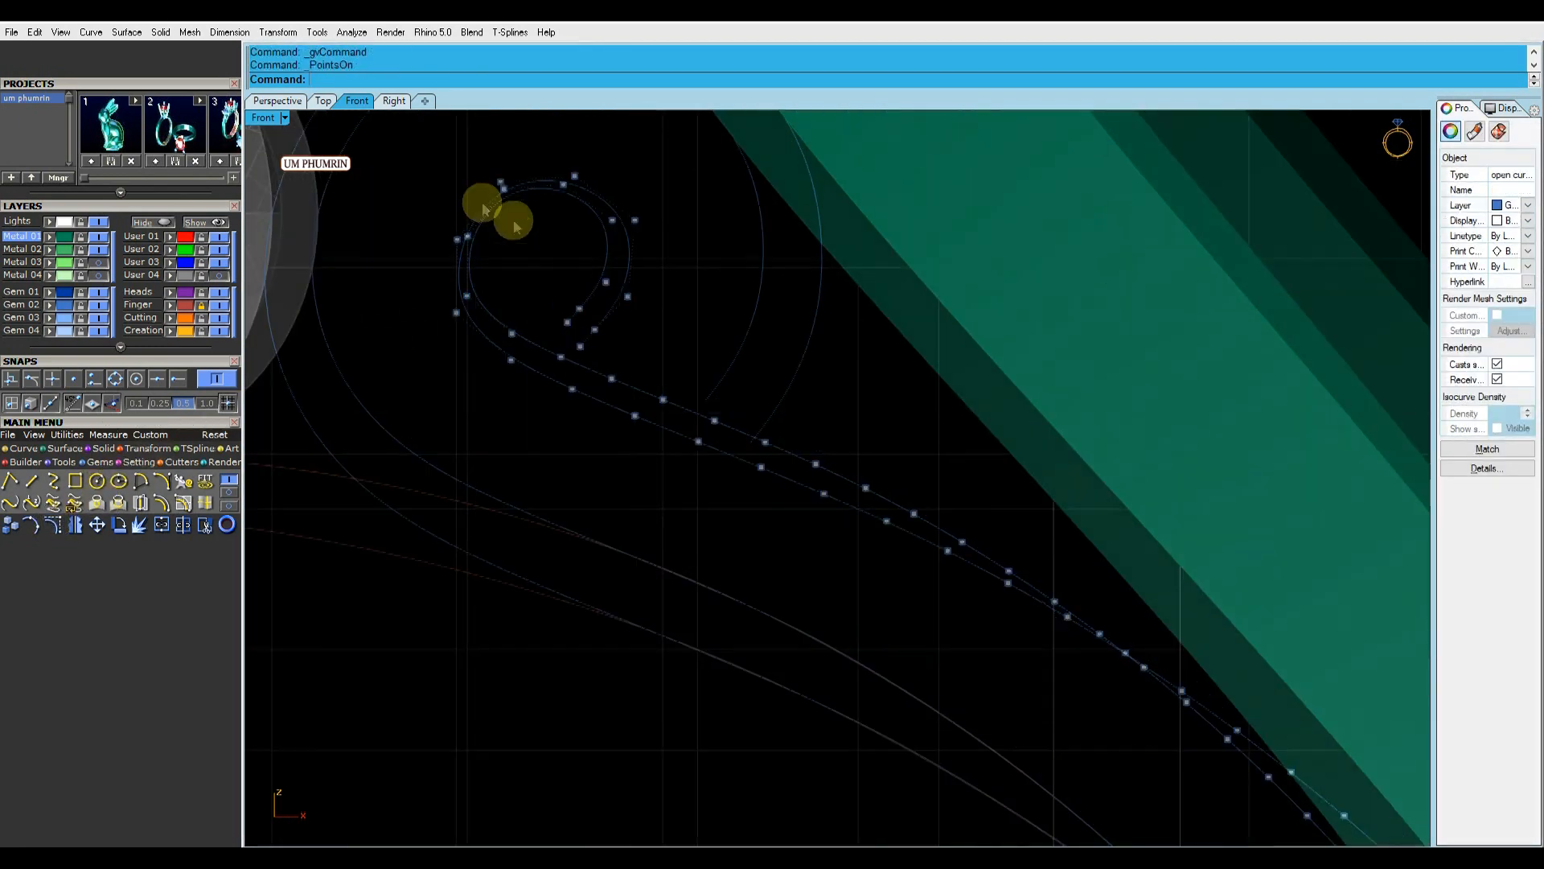
{"action": "left_click", "coordinate": [440, 247]}
{"action": "left_click_drag", "start_coordinate": [479, 215], "coordinate": [478, 214]}
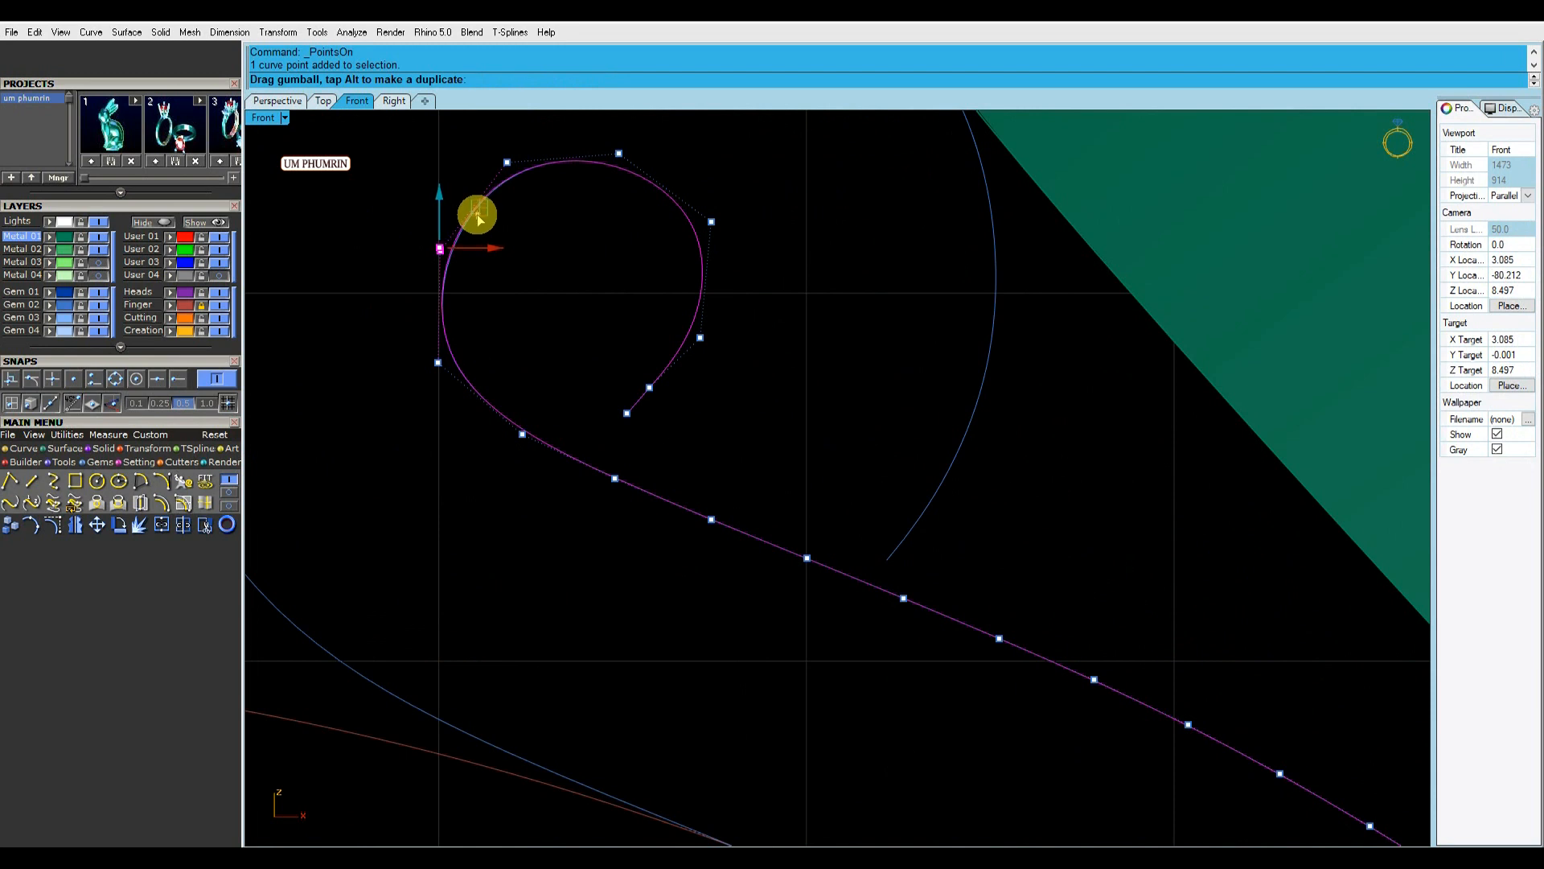
{"action": "right_click_drag", "start_coordinate": [613, 243], "coordinate": [608, 286]}
Nudge the control points around the top of the inner spiral to round its loop, and leave point editing.
{"action": "left_click", "coordinate": [615, 195]}
{"action": "right_click_drag", "start_coordinate": [648, 176], "coordinate": [646, 225]}
{"action": "left_click_drag", "start_coordinate": [617, 190], "coordinate": [619, 187]}
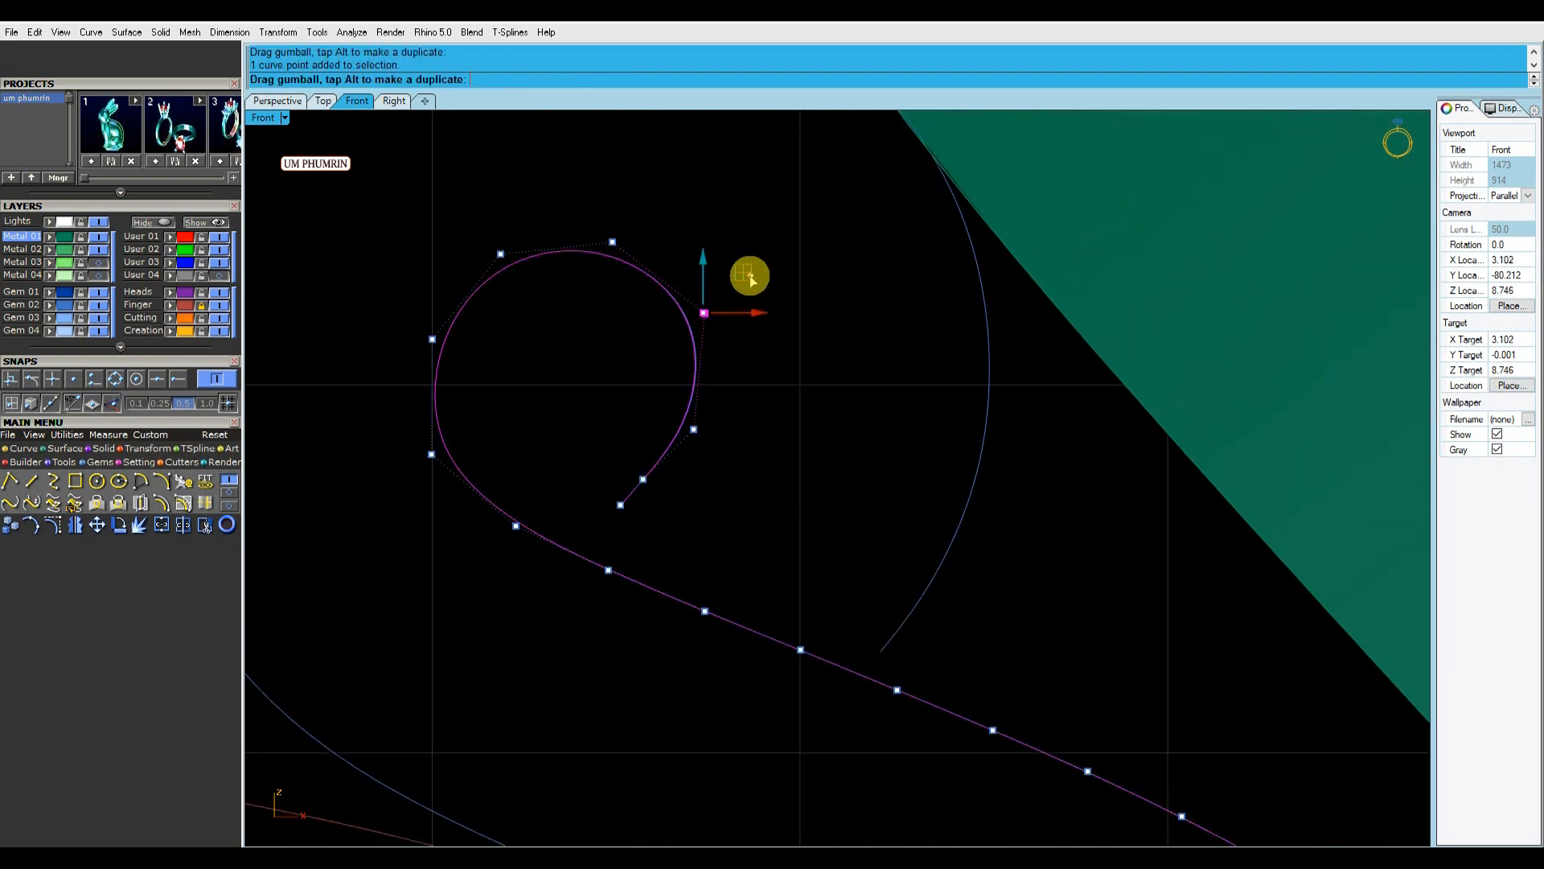
{"action": "scroll", "coordinate": [615, 226], "scroll_direction": "up", "scroll_amount": 4}
{"action": "left_click_drag", "start_coordinate": [620, 207], "coordinate": [622, 196]}
{"action": "left_click", "coordinate": [677, 284]}
{"action": "scroll", "coordinate": [684, 291], "scroll_direction": "down", "scroll_amount": 10}
{"action": "right_click_drag", "start_coordinate": [693, 283], "coordinate": [647, 313]}
{"action": "scroll", "coordinate": [688, 314], "scroll_direction": "down", "scroll_amount": 4}
{"action": "key", "text": "Escape"}
{"action": "scroll", "coordinate": [645, 354], "scroll_direction": "down", "scroll_amount": 4}
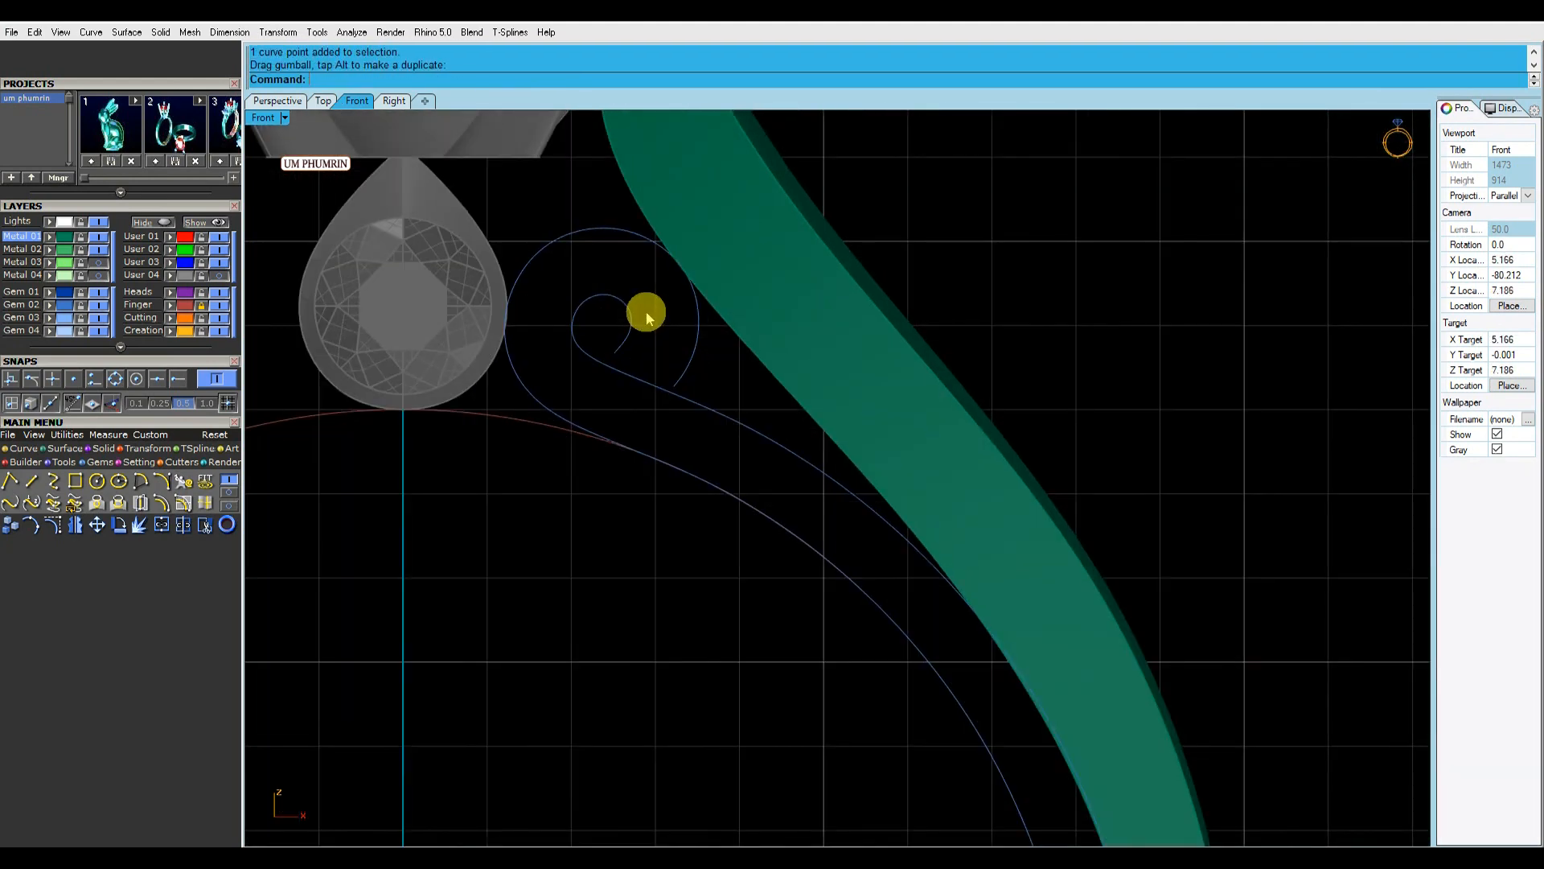
Draw a line joining the open spiral ends of the inner and outer scroll curves.
{"action": "left_click", "coordinate": [178, 378]}
{"action": "scroll", "coordinate": [603, 358], "scroll_direction": "up", "scroll_amount": 2}
{"action": "left_click", "coordinate": [616, 349]}
{"action": "left_click", "coordinate": [689, 391]}
{"action": "left_click", "coordinate": [668, 378]}
Hide the finger circle and both shank halves, and draw a line joining the lower ends of the scroll curves.
{"action": "scroll", "coordinate": [669, 379], "scroll_direction": "down", "scroll_amount": 10}
{"action": "right_click_drag", "start_coordinate": [721, 447], "coordinate": [734, 353]}
{"action": "left_click", "coordinate": [202, 304]}
{"action": "right_click_drag", "start_coordinate": [601, 473], "coordinate": [627, 421]}
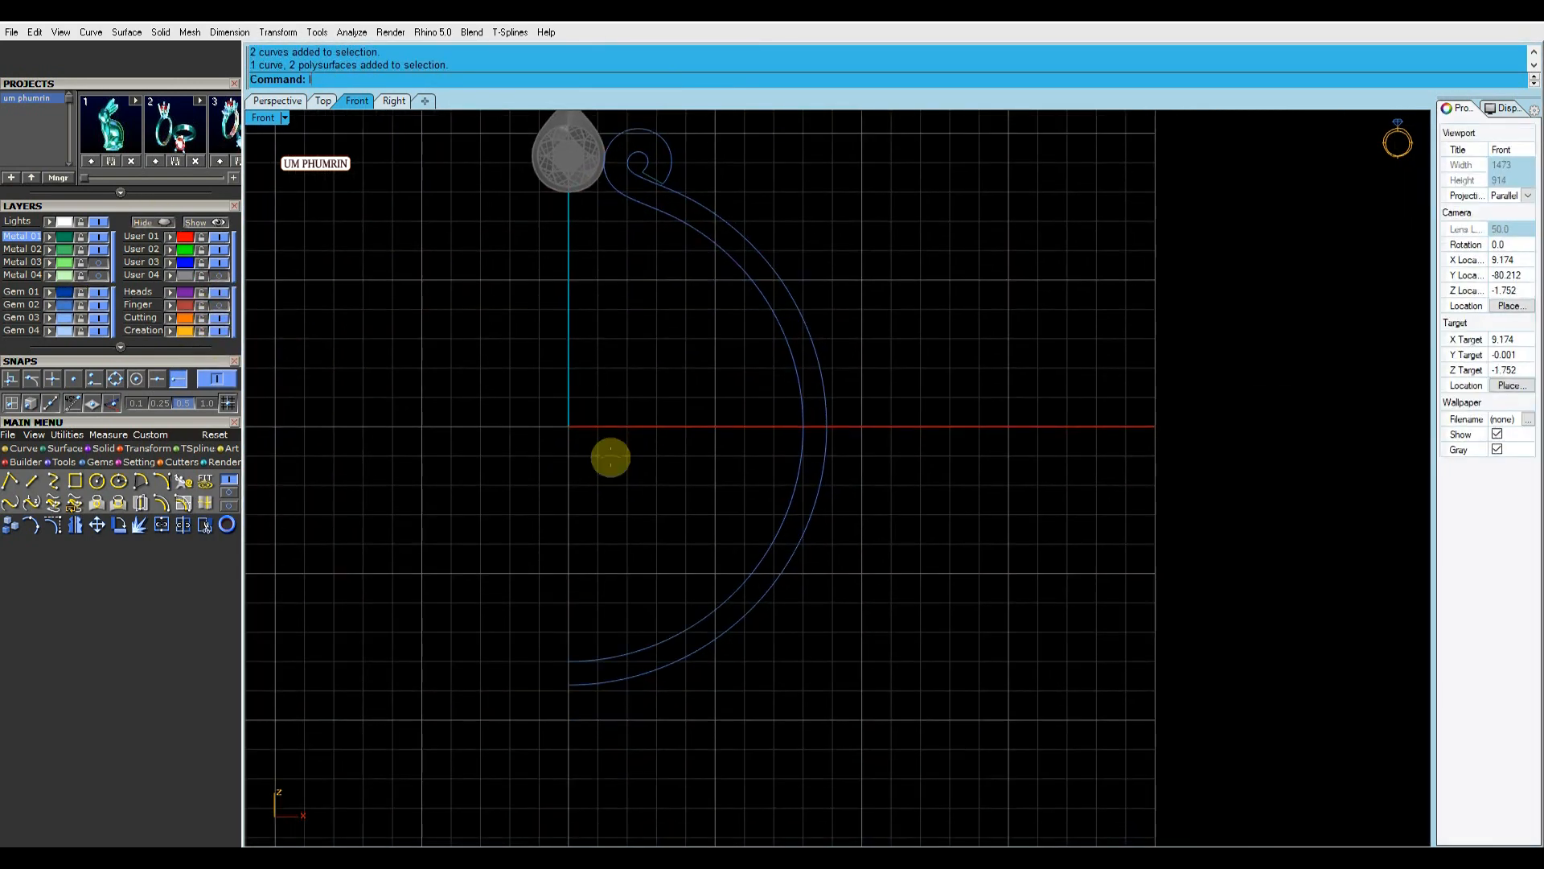
{"action": "left_click", "coordinate": [570, 661]}
{"action": "left_click", "coordinate": [568, 684]}
Assign the four scroll outline curves to the Gem 02 layer and check them in perspective.
{"action": "left_click_drag", "start_coordinate": [760, 725], "coordinate": [475, 459]}
{"action": "left_click_drag", "start_coordinate": [892, 576], "coordinate": [483, 153], "text": "shift"}
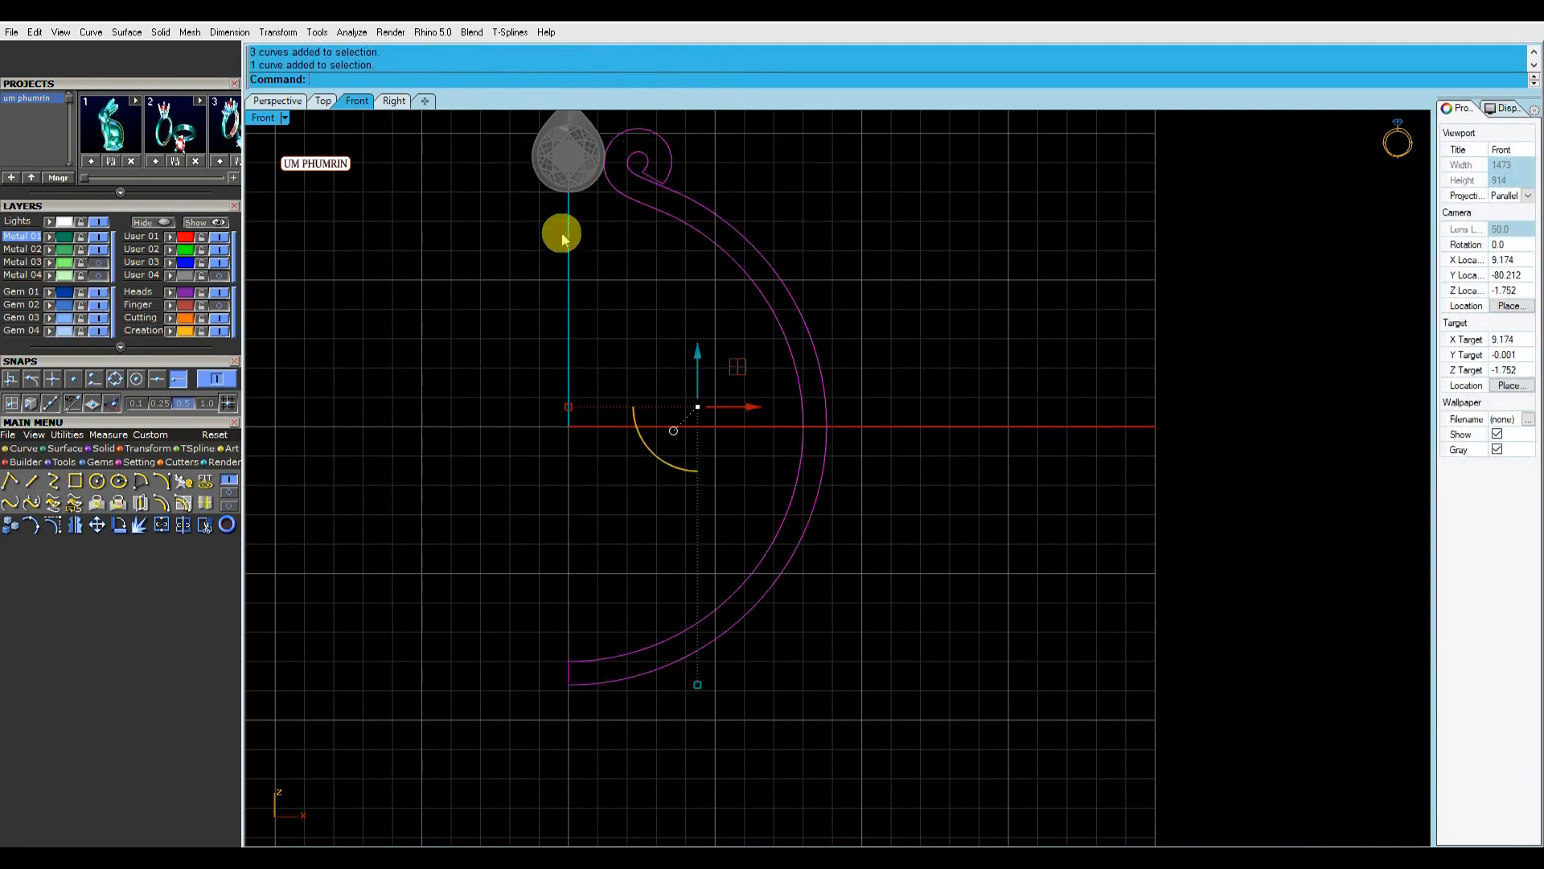
{"action": "left_click", "coordinate": [50, 305]}
{"action": "right_click_drag", "start_coordinate": [683, 275], "coordinate": [684, 302]}
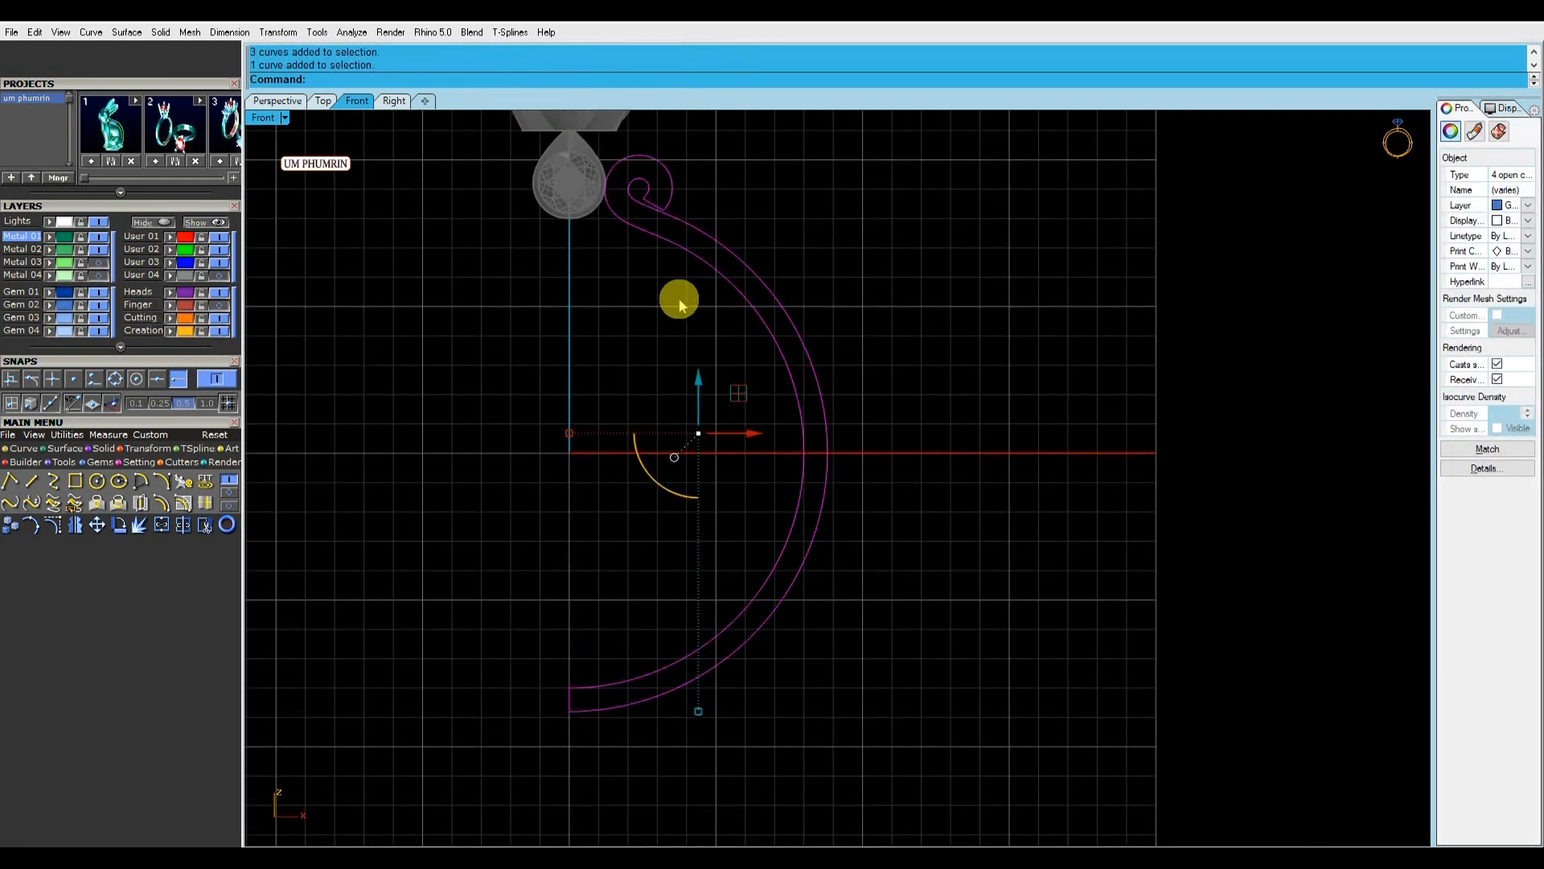
{"action": "left_click", "coordinate": [320, 103]}
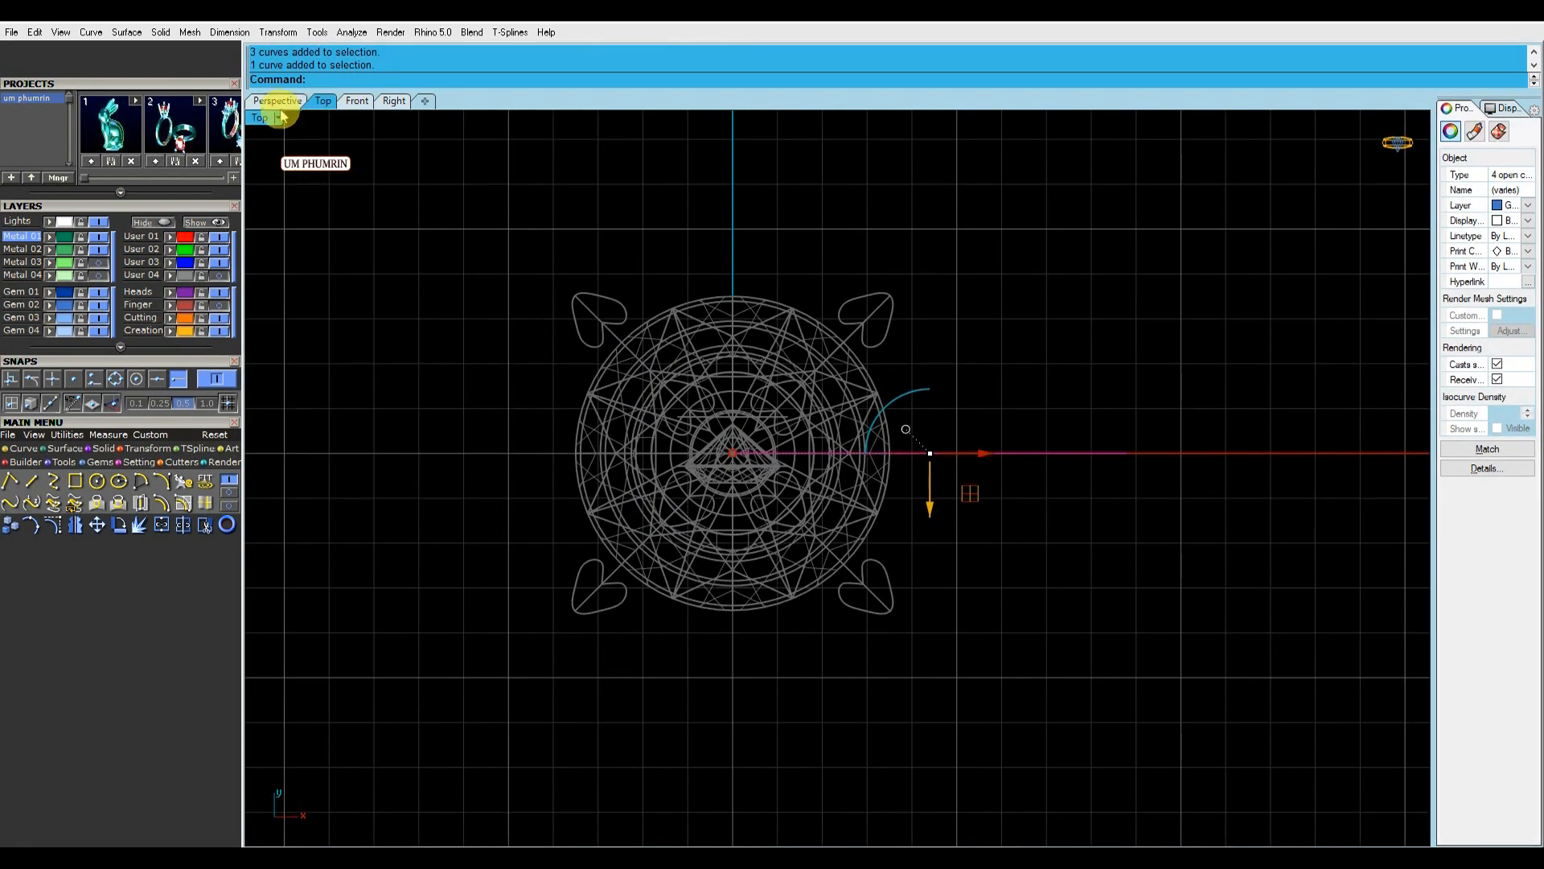
{"action": "left_click", "coordinate": [282, 103]}
{"action": "right_click_drag", "start_coordinate": [586, 328], "coordinate": [818, 327]}
{"action": "left_click", "coordinate": [817, 327]}
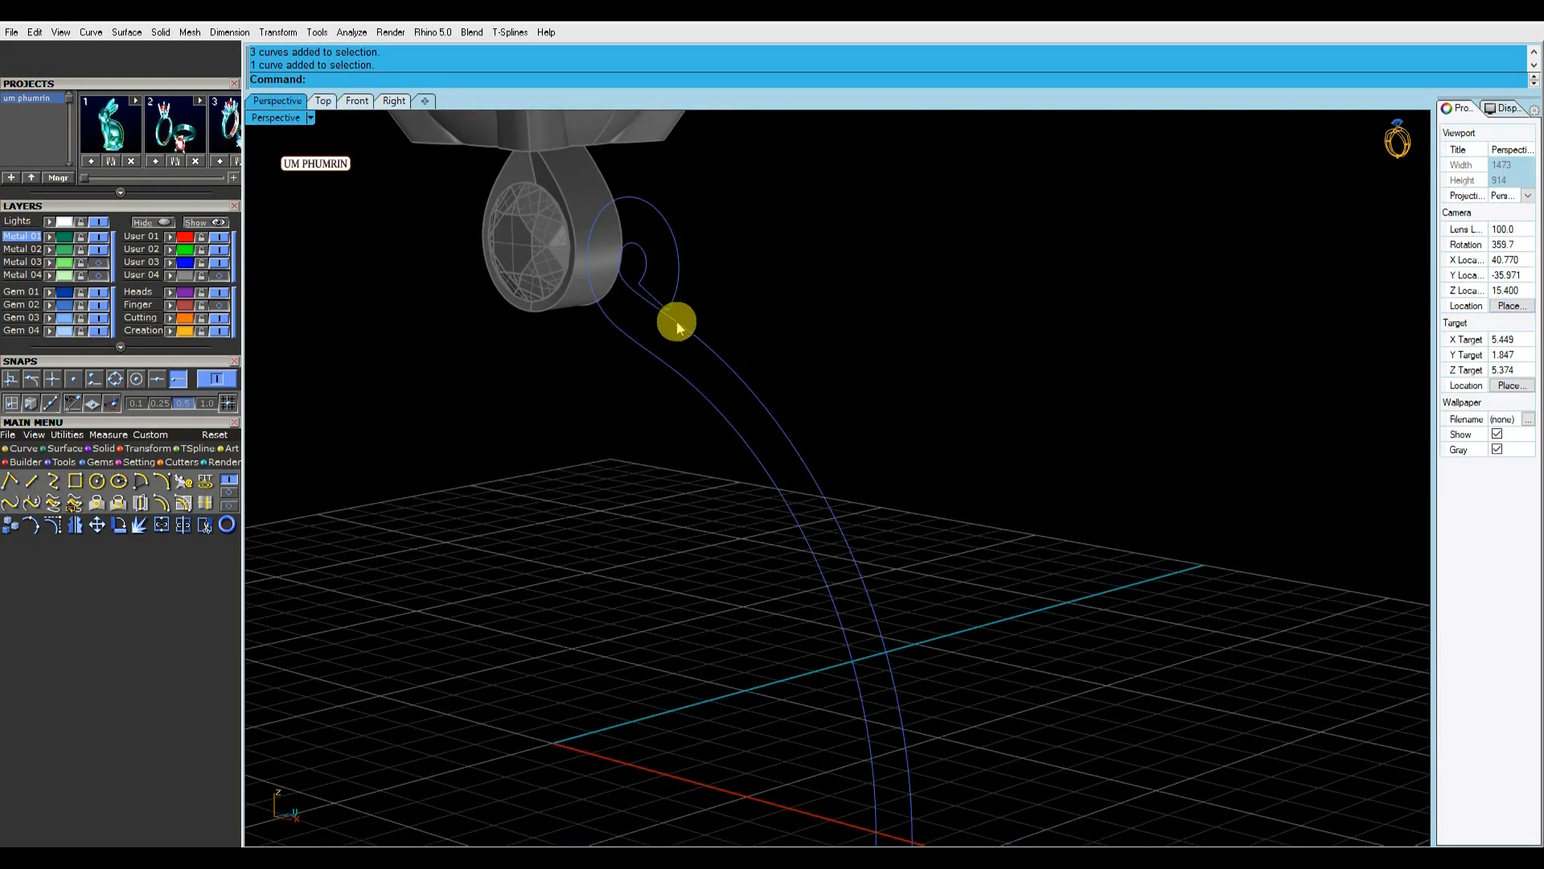
{"action": "right_click_drag", "start_coordinate": [717, 313], "coordinate": [729, 348]}
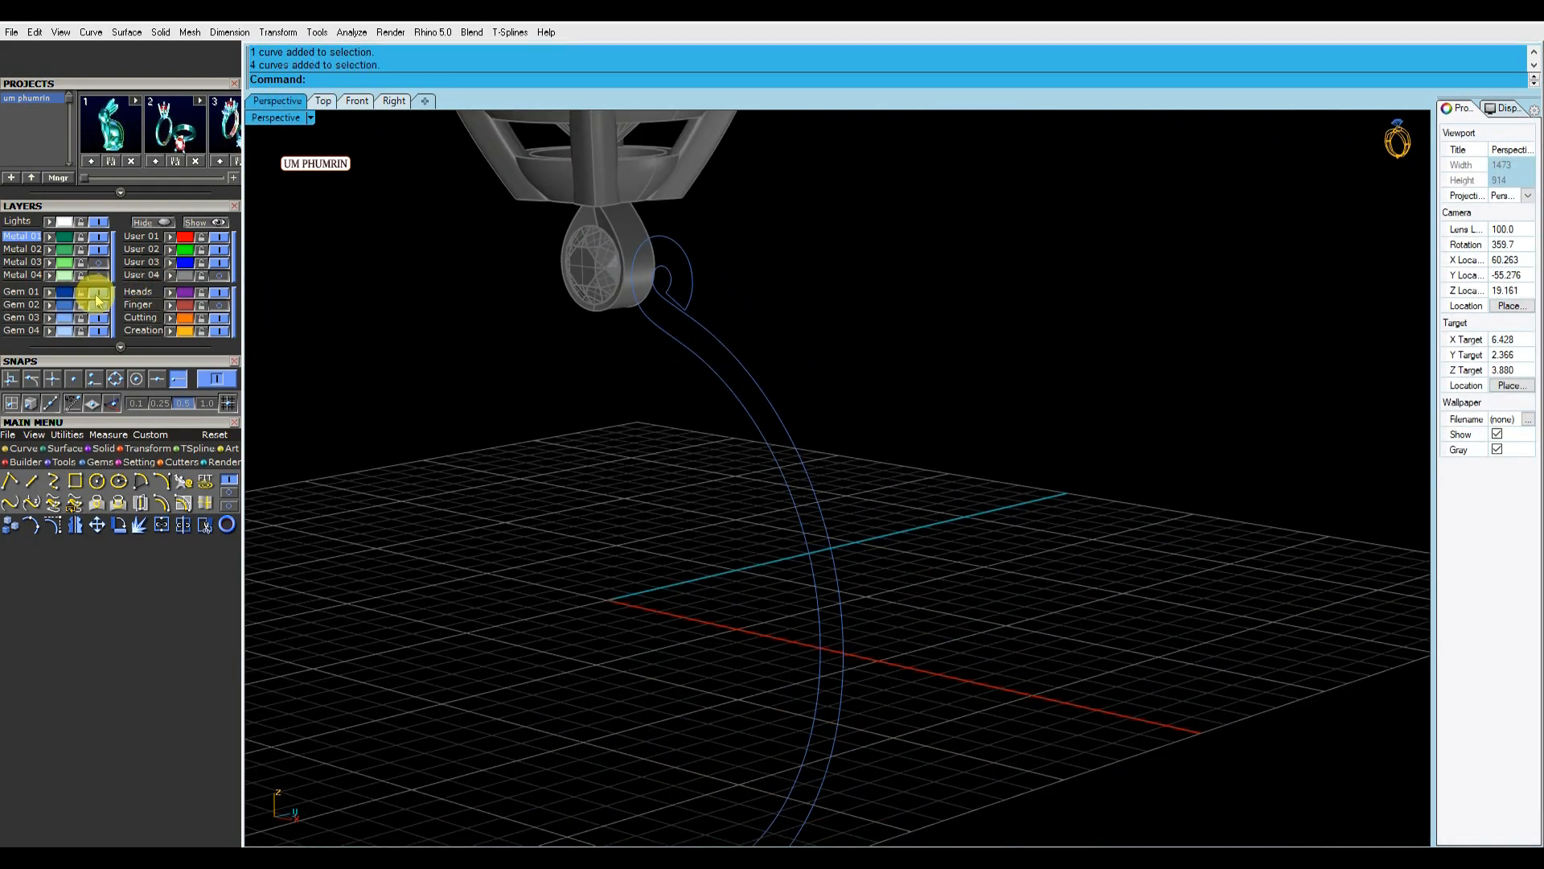
Select the four scroll outline curves by their layer and show the hidden shank for reference in the side view.
{"action": "left_click", "coordinate": [65, 306]}
{"action": "left_click", "coordinate": [206, 222]}
{"action": "right_click_drag", "start_coordinate": [504, 269], "coordinate": [407, 257]}
{"action": "left_click", "coordinate": [393, 100]}
{"action": "right_click_drag", "start_coordinate": [641, 365], "coordinate": [632, 278]}
{"action": "scroll", "coordinate": [631, 278], "scroll_direction": "down", "scroll_amount": 5}
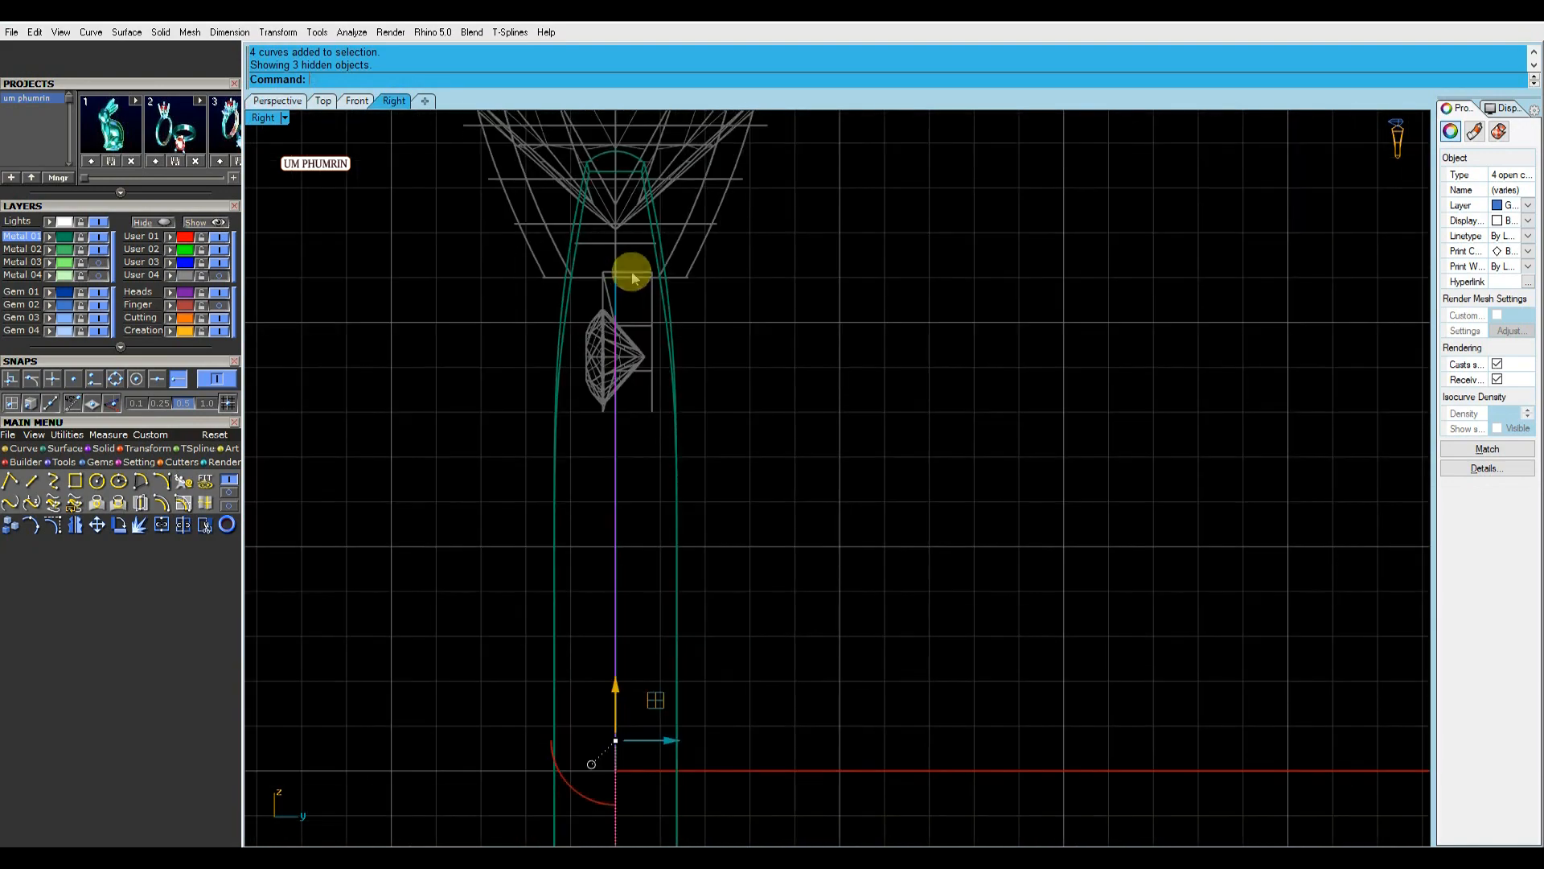
Extrude the scroll outline to both sides as a capped solid, matching the shank's width.
{"action": "key", "text": "Return"}
{"action": "left_click", "coordinate": [552, 79]}
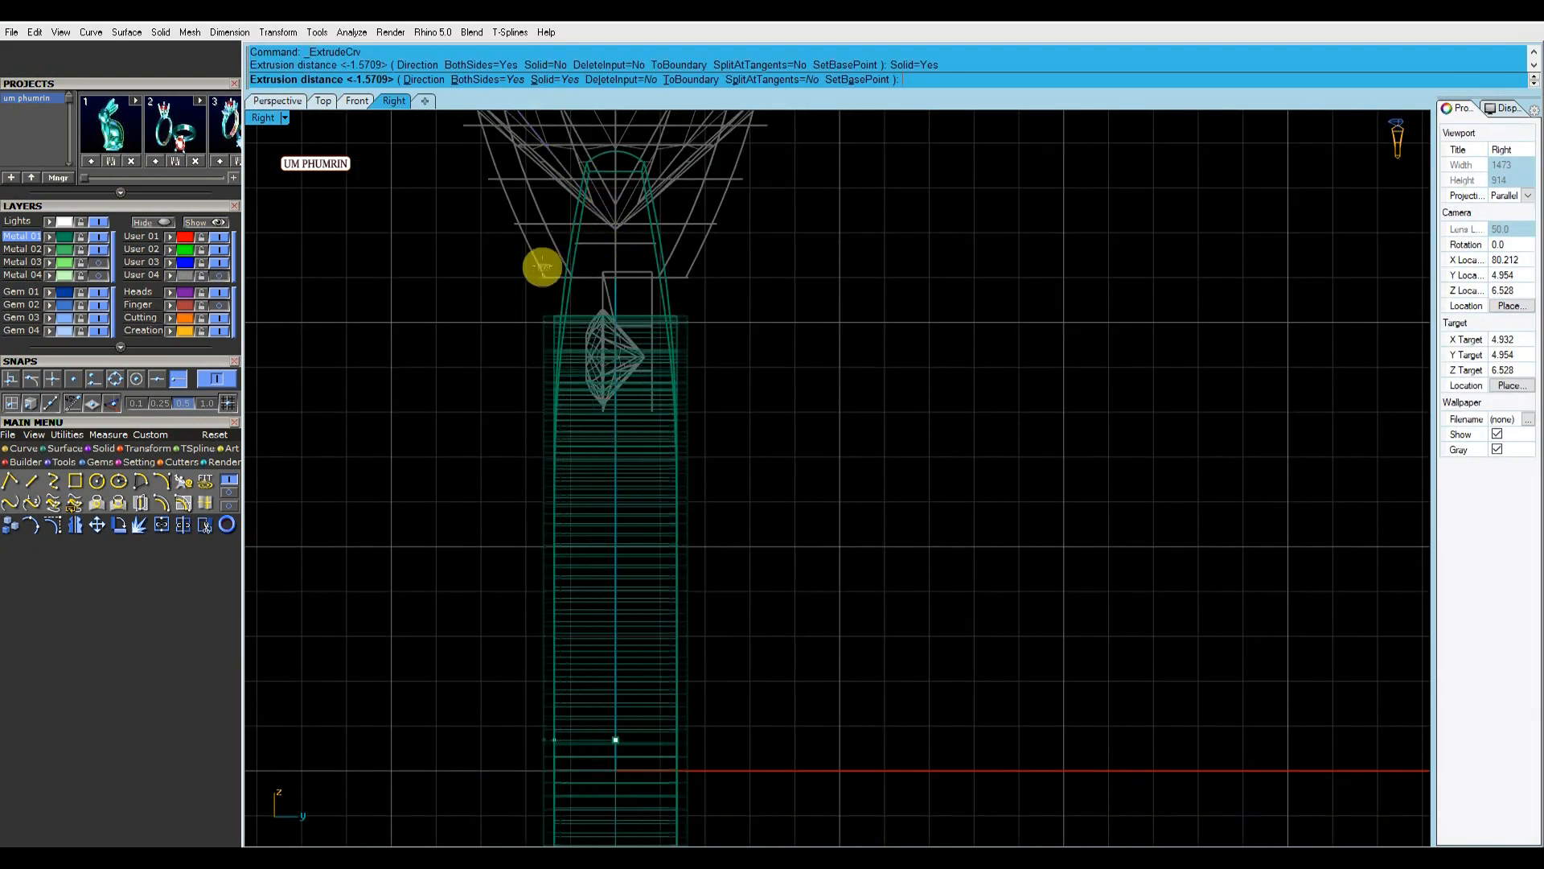
{"action": "left_click", "coordinate": [555, 510]}
{"action": "left_click", "coordinate": [281, 101]}
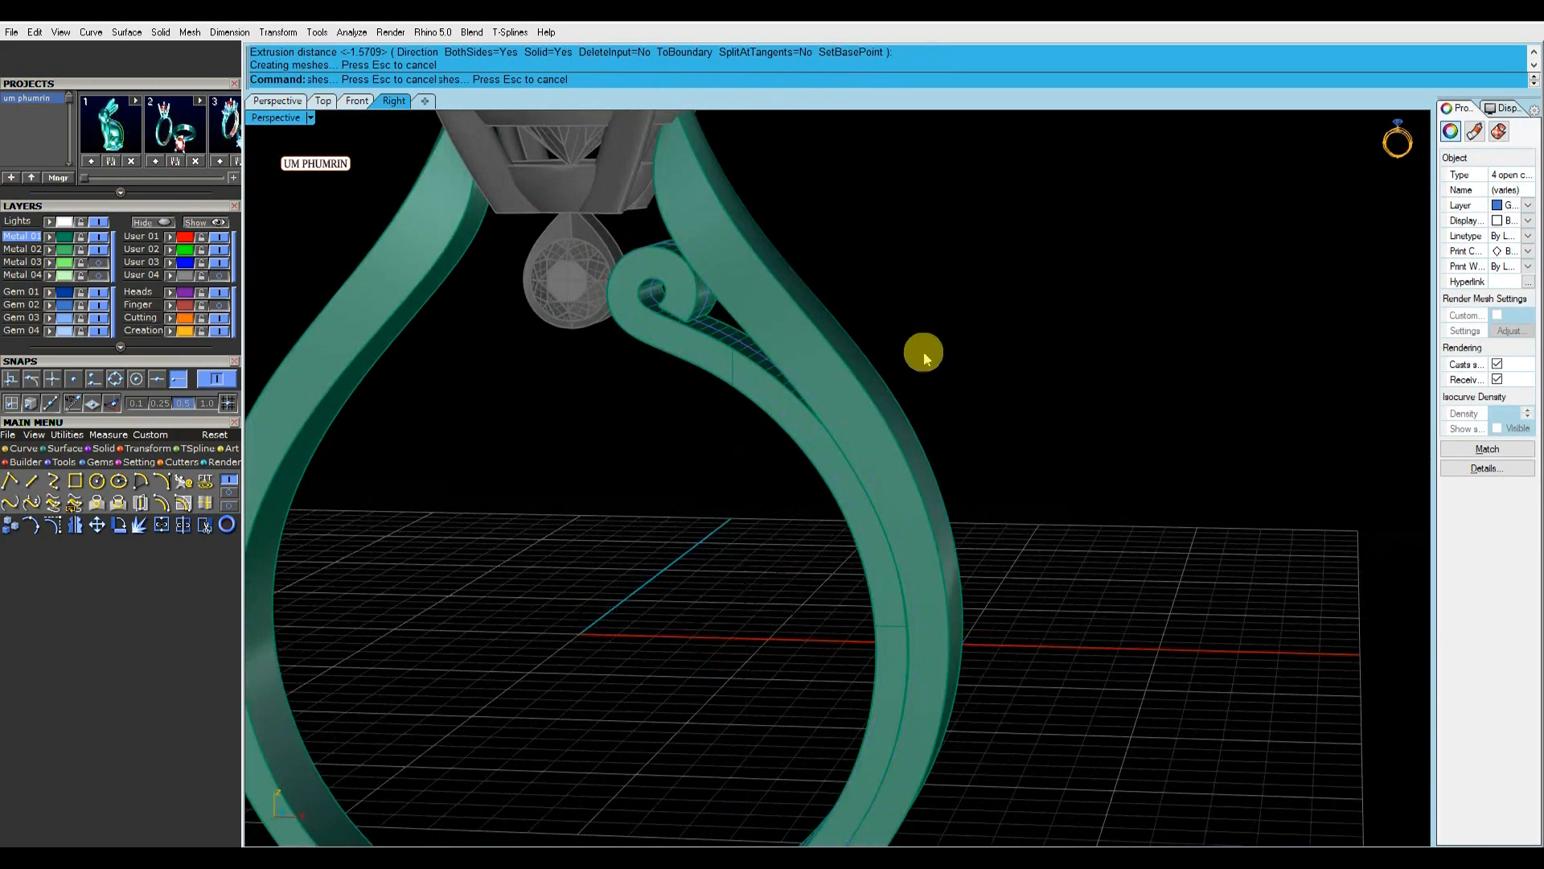
{"action": "scroll", "coordinate": [923, 353], "scroll_direction": "down", "scroll_amount": 5}
{"action": "right_click_drag", "start_coordinate": [907, 386], "coordinate": [708, 462]}
{"action": "scroll", "coordinate": [803, 322], "scroll_direction": "up", "scroll_amount": 6}
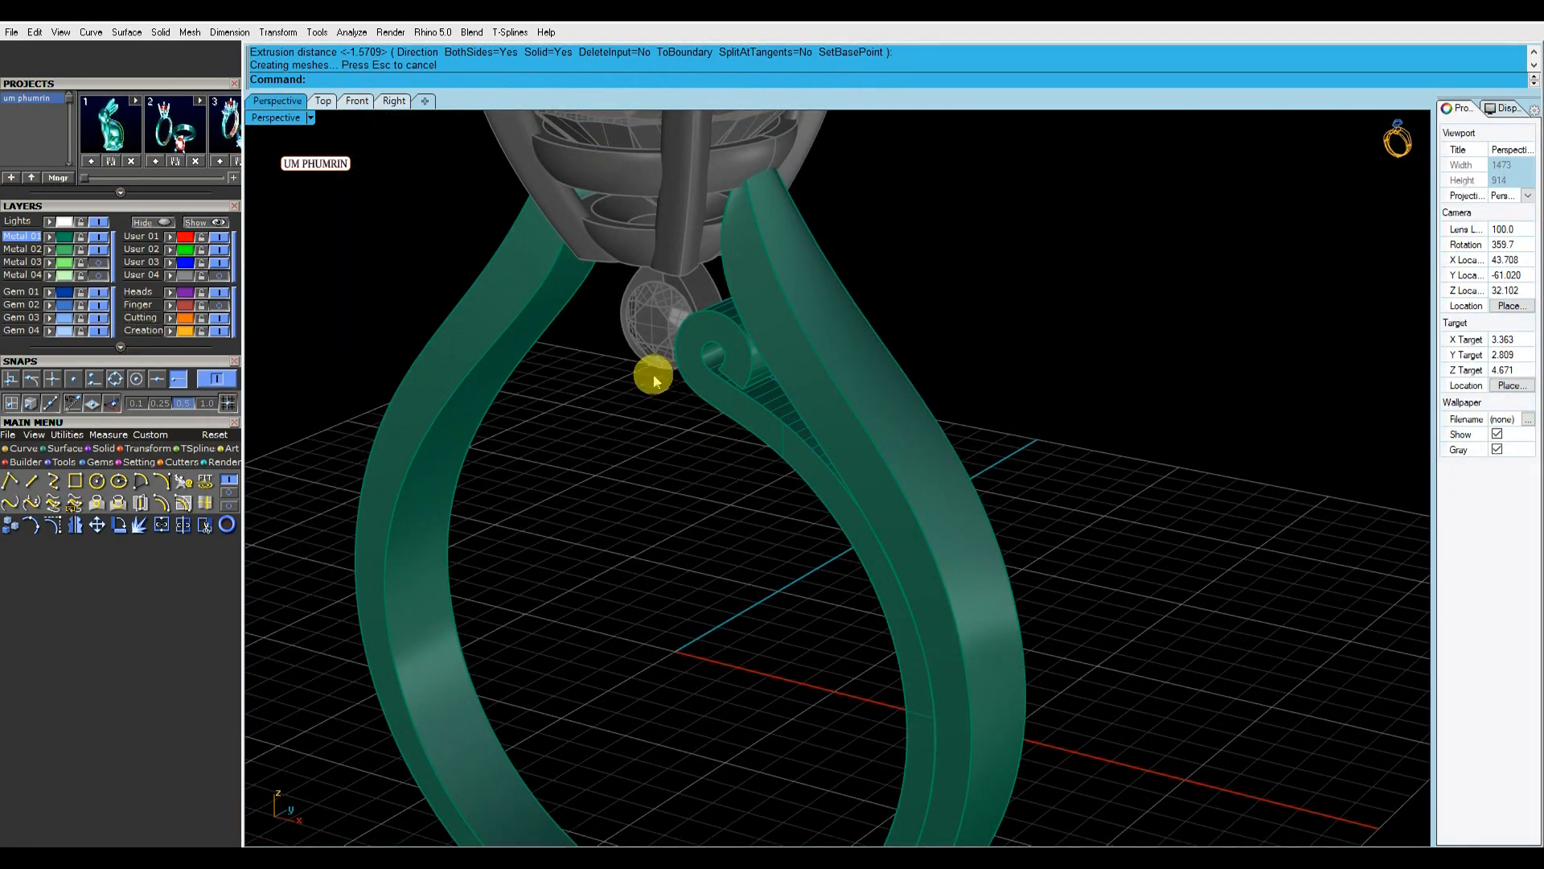
Turn off the isocurve display of the extruded scroll solid.
{"action": "left_click", "coordinate": [700, 383]}
{"action": "left_click", "coordinate": [1497, 431]}
{"action": "left_click", "coordinate": [1186, 383]}
{"action": "right_click_drag", "start_coordinate": [965, 410], "coordinate": [687, 369]}
{"action": "scroll", "coordinate": [687, 369], "scroll_direction": "down", "scroll_amount": 4}
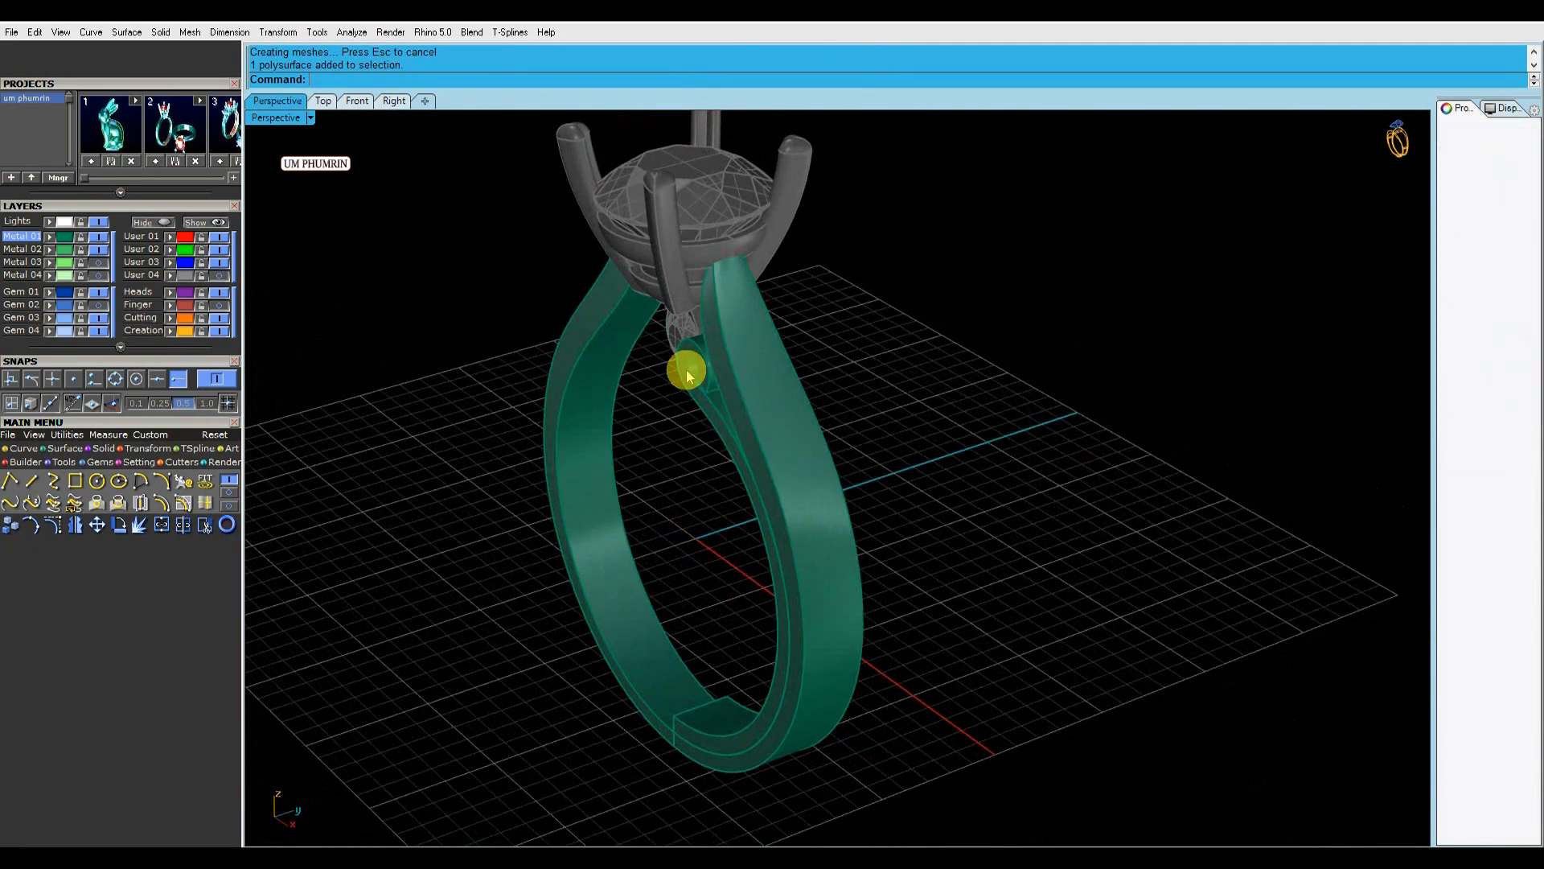
Adjust the scroll solid's width against the shank in the side view and delete the leftover polysurface.
{"action": "left_click", "coordinate": [687, 370]}
{"action": "left_click", "coordinate": [394, 101]}
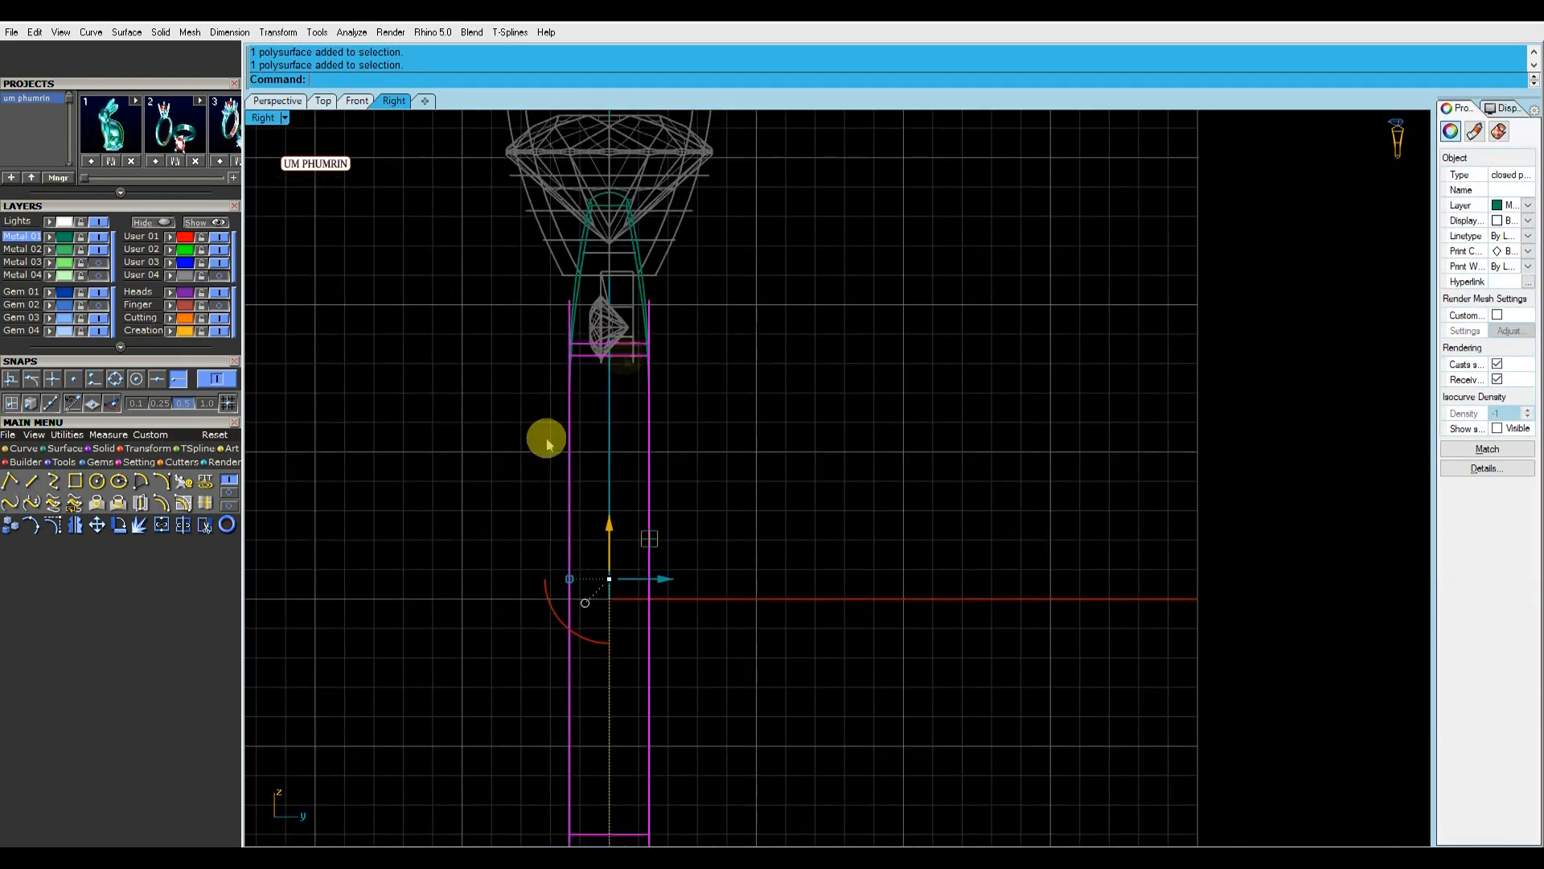
{"action": "left_click", "coordinate": [63, 462]}
{"action": "left_click", "coordinate": [229, 483]}
{"action": "scroll", "coordinate": [576, 296], "scroll_direction": "up", "scroll_amount": 15}
{"action": "left_click_drag", "start_coordinate": [516, 284], "coordinate": [565, 310]}
{"action": "scroll", "coordinate": [561, 314], "scroll_direction": "down", "scroll_amount": 12}
{"action": "mouse_move", "coordinate": [744, 346]}
{"action": "right_mouse_down"}
{"action": "mouse_move", "coordinate": [710, 394]}
{"action": "mouse_move", "coordinate": [628, 445]}
{"action": "mouse_move", "coordinate": [476, 265]}
{"action": "mouse_move", "coordinate": [750, 293]}
{"action": "mouse_move", "coordinate": [982, 180]}
{"action": "mouse_move", "coordinate": [806, 276]}
{"action": "mouse_move", "coordinate": [862, 403]}
{"action": "mouse_move", "coordinate": [872, 334]}
{"action": "mouse_move", "coordinate": [759, 490]}
{"action": "mouse_move", "coordinate": [965, 297]}
{"action": "right_mouse_up"}
{"action": "left_click", "coordinate": [863, 409]}
{"action": "type", "text": "d: Delete"}
{"action": "key", "text": "Return"}
Mirror the scroll solid across the Y axis onto the opposite half of the ring.
{"action": "left_click", "coordinate": [812, 348]}
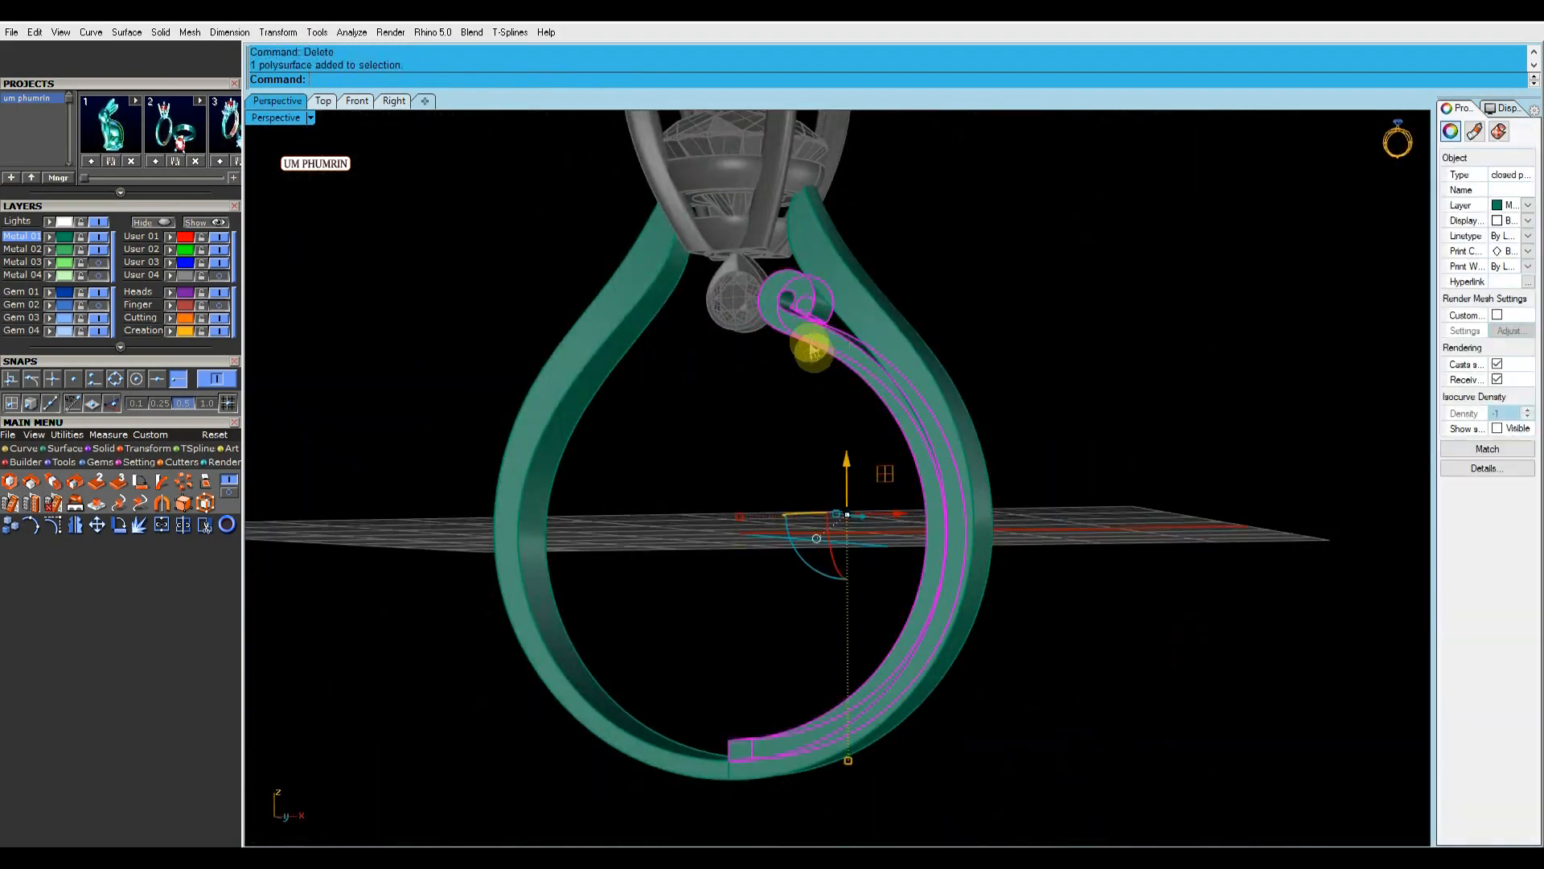
{"action": "right_click_drag", "start_coordinate": [813, 347], "coordinate": [756, 432]}
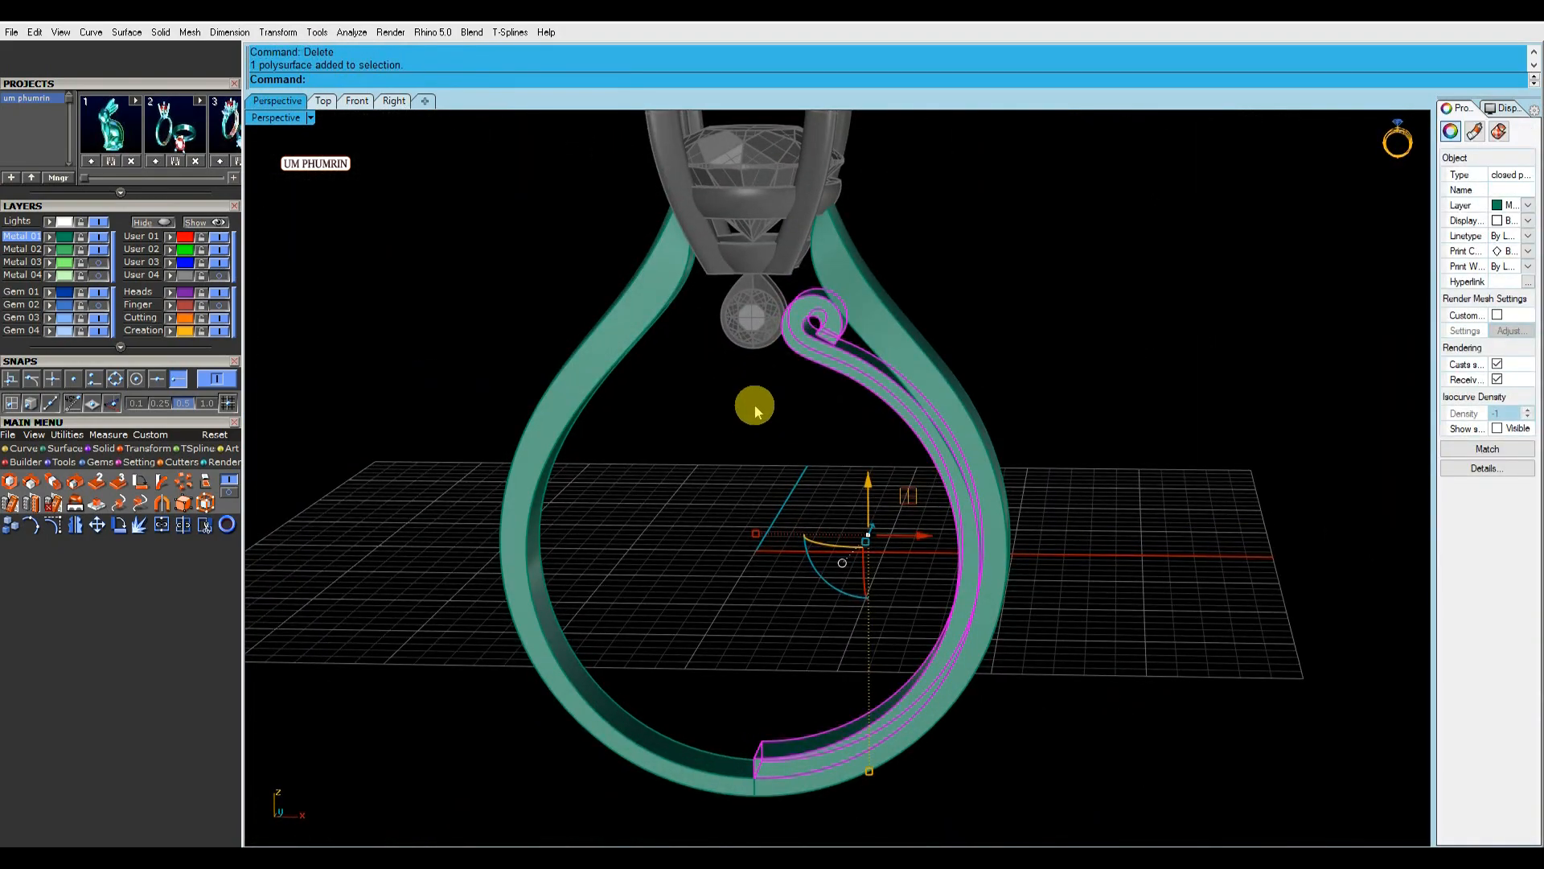
{"action": "key", "text": "ctrl+z"}
{"action": "key", "text": "y"}
{"action": "left_click", "coordinate": [1125, 415]}
{"action": "right_click_drag", "start_coordinate": [1124, 414], "coordinate": [809, 423]}
{"action": "scroll", "coordinate": [808, 423], "scroll_direction": "down", "scroll_amount": 2}
Unlock the head, the teardrop setting and their stones.
{"action": "type", "text": "Un"}
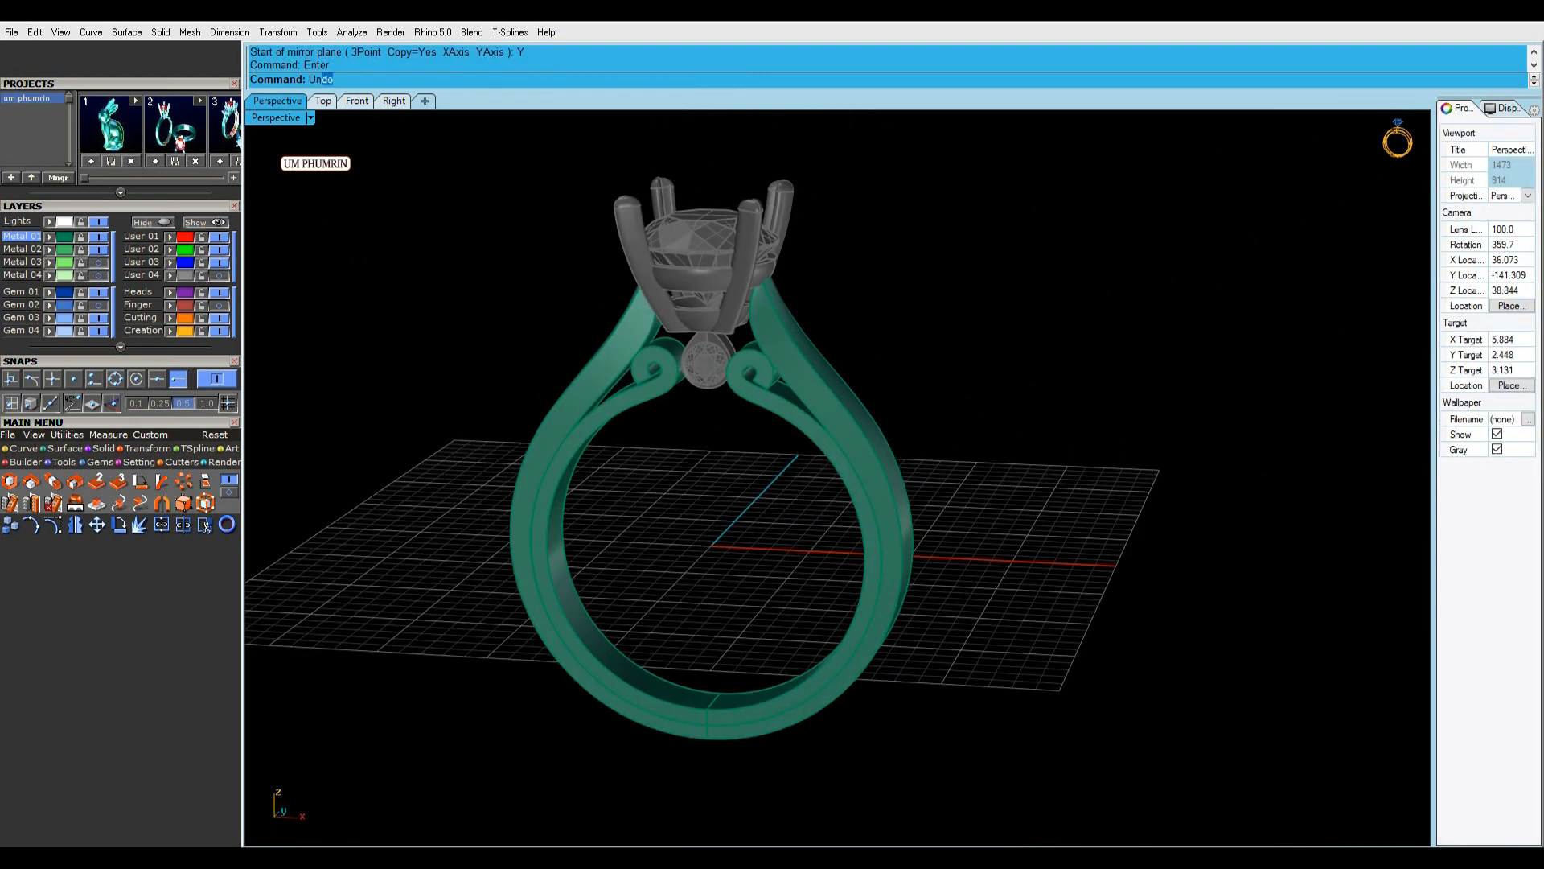
{"action": "type", "text": "lock"}
{"action": "key", "text": "Return"}
{"action": "scroll", "coordinate": [717, 400], "scroll_direction": "up", "scroll_amount": 6}
{"action": "left_click", "coordinate": [707, 326]}
{"action": "right_click_drag", "start_coordinate": [793, 324], "coordinate": [717, 290]}
{"action": "left_click_drag", "start_coordinate": [716, 291], "coordinate": [706, 292]}
{"action": "right_click", "coordinate": [908, 317]}
{"action": "right_click_drag", "start_coordinate": [908, 317], "coordinate": [1166, 322]}
{"action": "key", "text": "Escape"}
{"action": "scroll", "coordinate": [791, 288], "scroll_direction": "up", "scroll_amount": 2}
{"action": "scroll", "coordinate": [792, 288], "scroll_direction": "down", "scroll_amount": 2}
Group the teardrop setting with its stone and mirror the group across the X axis to the other face of the ring.
{"action": "left_click", "coordinate": [699, 346]}
{"action": "left_click_drag", "start_coordinate": [739, 445], "coordinate": [693, 377]}
{"action": "type", "text": "g"}
{"action": "key", "text": "Return"}
{"action": "right_click_drag", "start_coordinate": [901, 379], "coordinate": [1307, 330]}
{"action": "type", "text": "mi"}
{"action": "key", "text": "Return"}
{"action": "type", "text": "x"}
{"action": "key", "text": "Return"}
{"action": "scroll", "coordinate": [1059, 338], "scroll_direction": "down", "scroll_amount": 2}
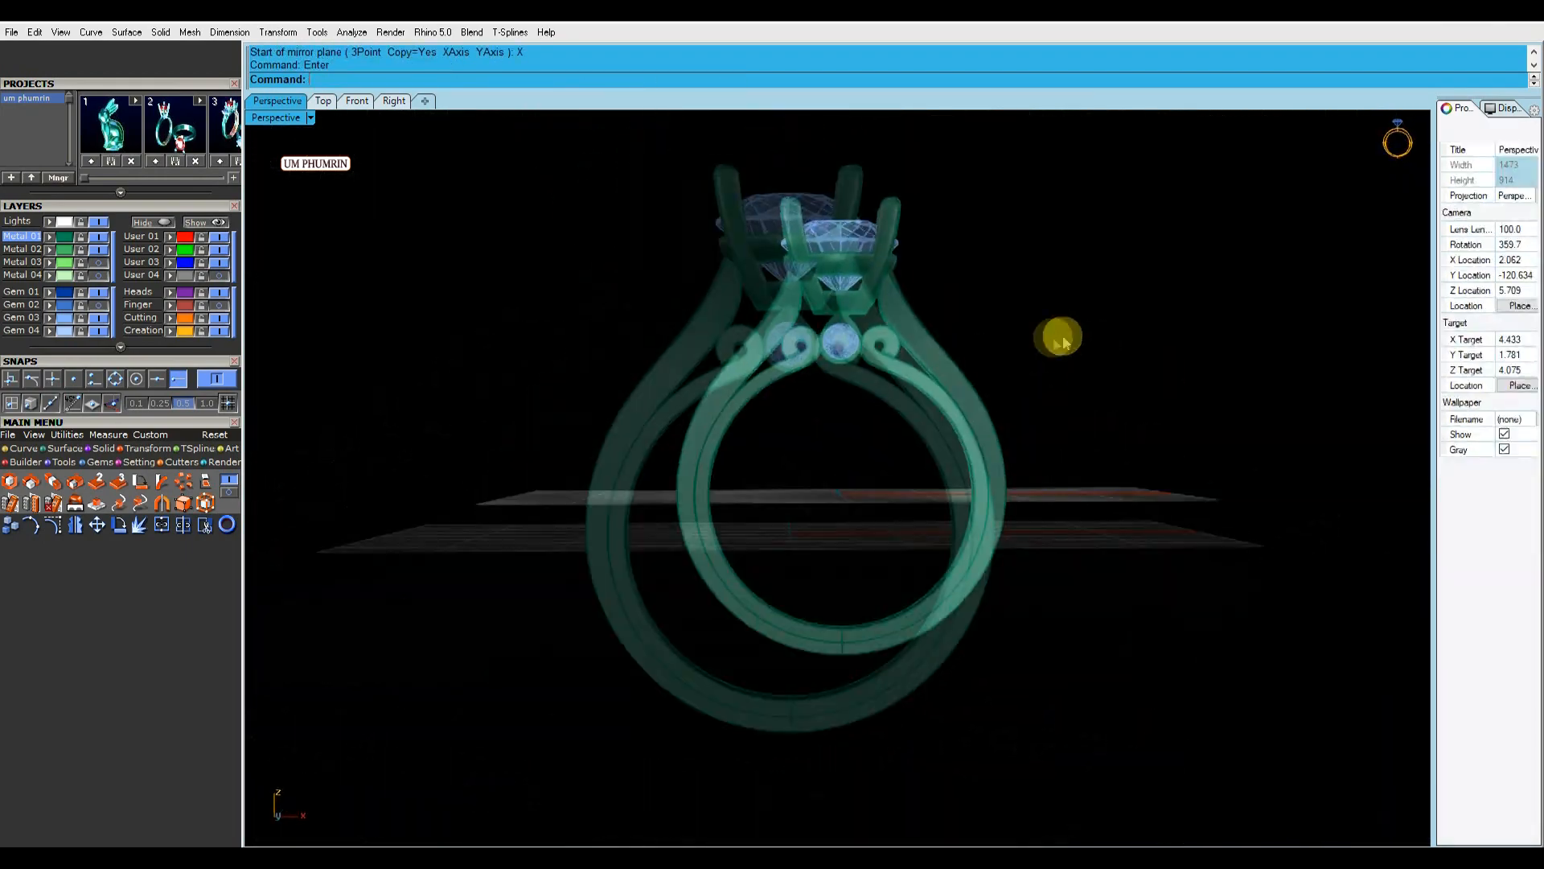
Undo the last mirror of the grouped teardrop setting and stone, and select the remaining group.
{"action": "scroll", "coordinate": [889, 303], "scroll_direction": "up", "scroll_amount": 10}
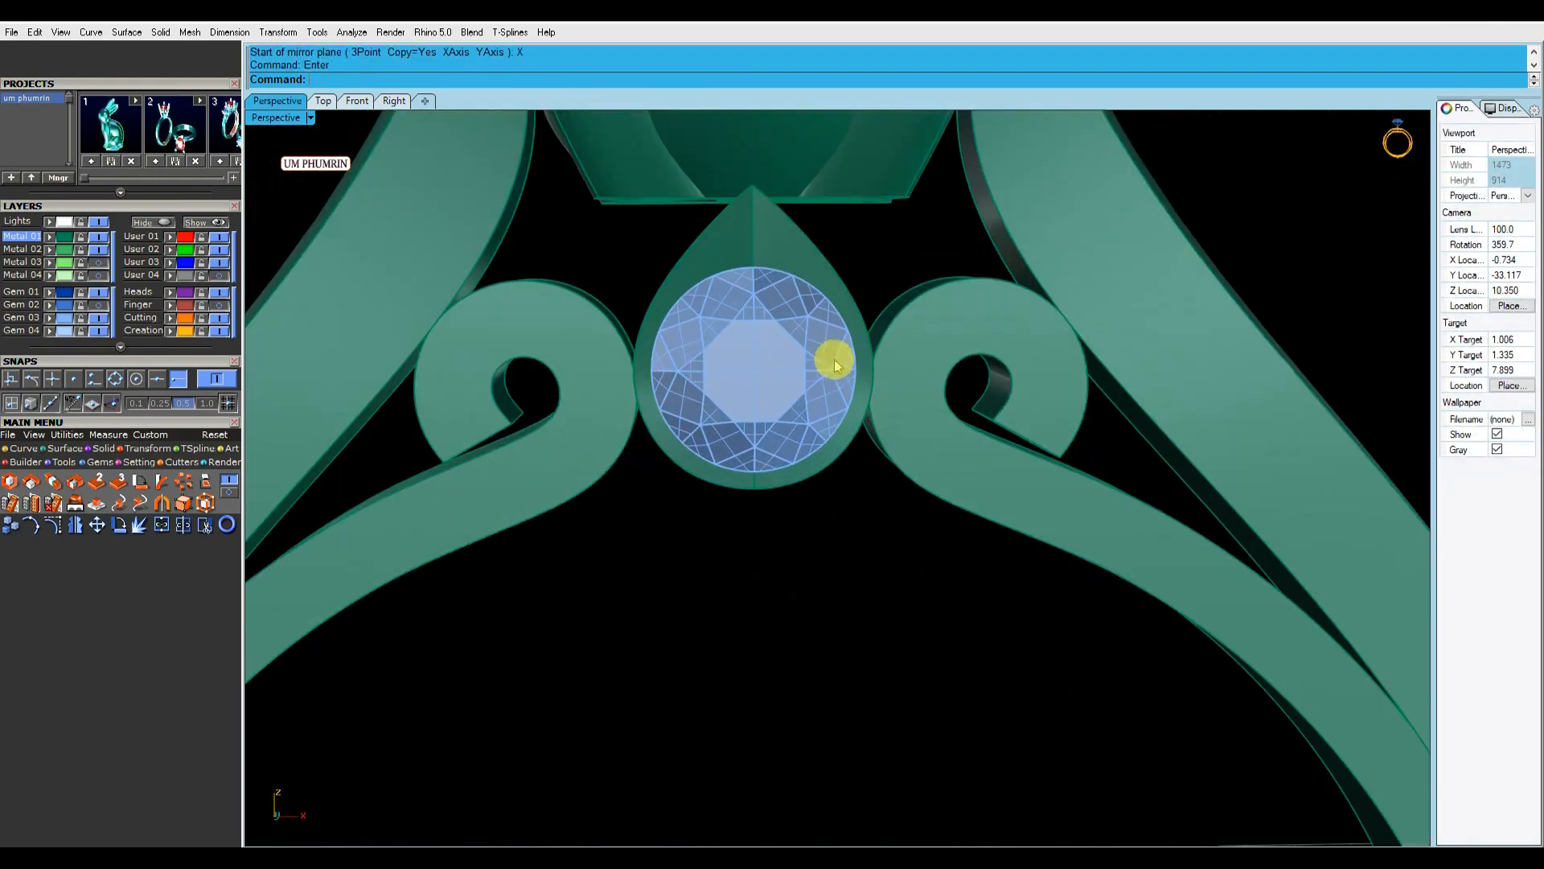
{"action": "right_click_drag", "start_coordinate": [835, 362], "coordinate": [793, 335]}
{"action": "left_click", "coordinate": [793, 333]}
{"action": "left_click", "coordinate": [804, 253]}
{"action": "key", "text": "ctrl+z"}
{"action": "left_click", "coordinate": [686, 238]}
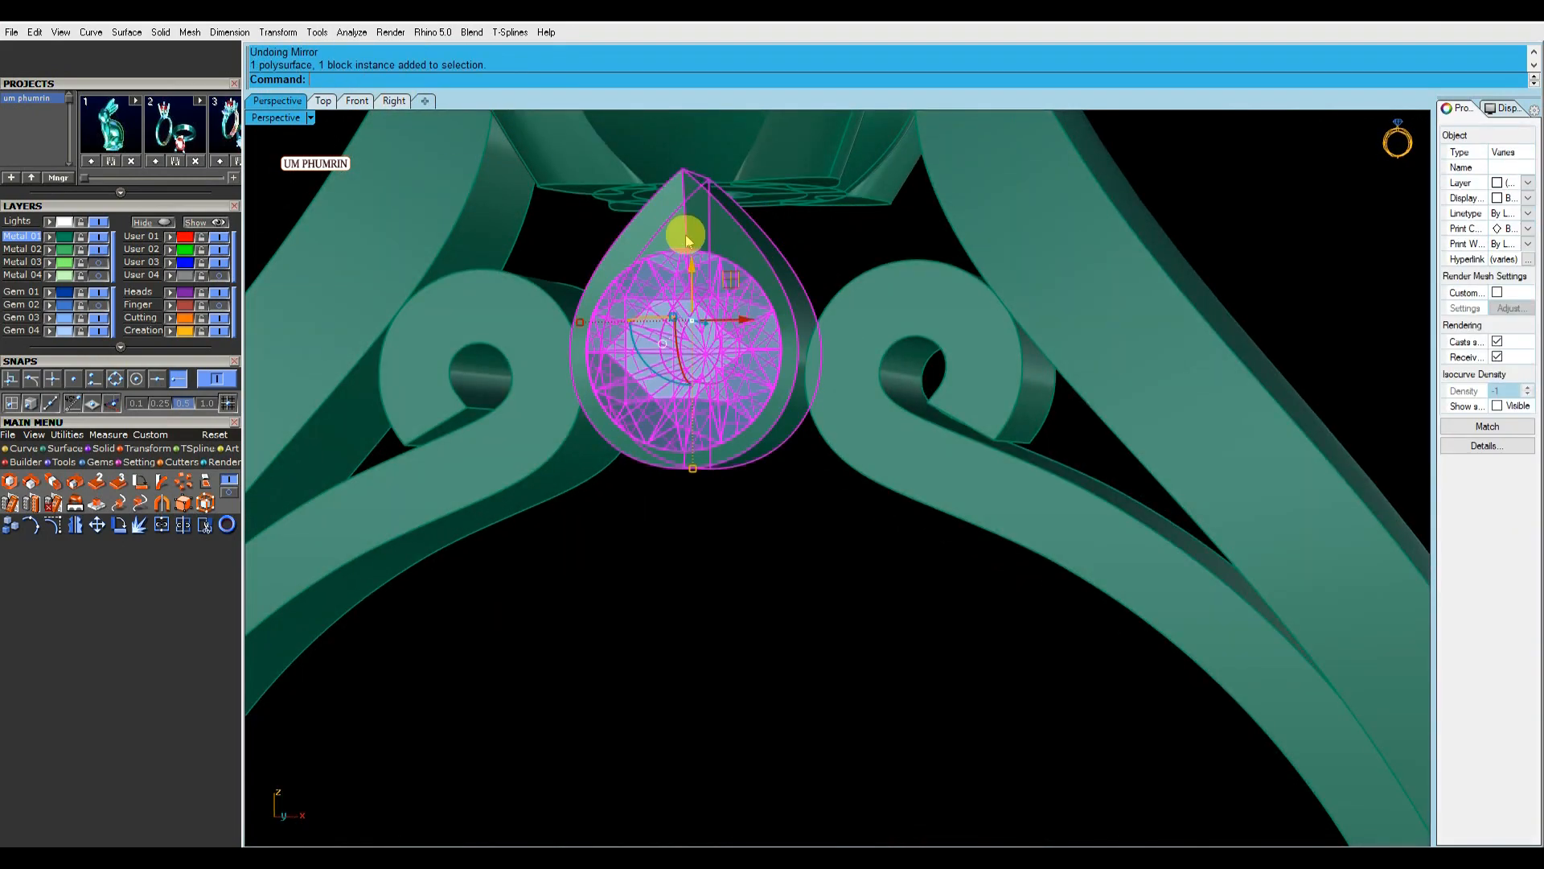
Enlarge the teardrop setting slightly in width and height around its stone in the front view, and show the Finger layer.
{"action": "key", "text": "ctrl+F2"}
{"action": "right_click_drag", "start_coordinate": [610, 252], "coordinate": [660, 396]}
{"action": "scroll", "coordinate": [629, 319], "scroll_direction": "up", "scroll_amount": 13}
{"action": "left_click", "coordinate": [604, 284]}
{"action": "scroll", "coordinate": [479, 357], "scroll_direction": "up", "scroll_amount": 2}
{"action": "left_click_drag", "start_coordinate": [461, 345], "coordinate": [457, 345]}
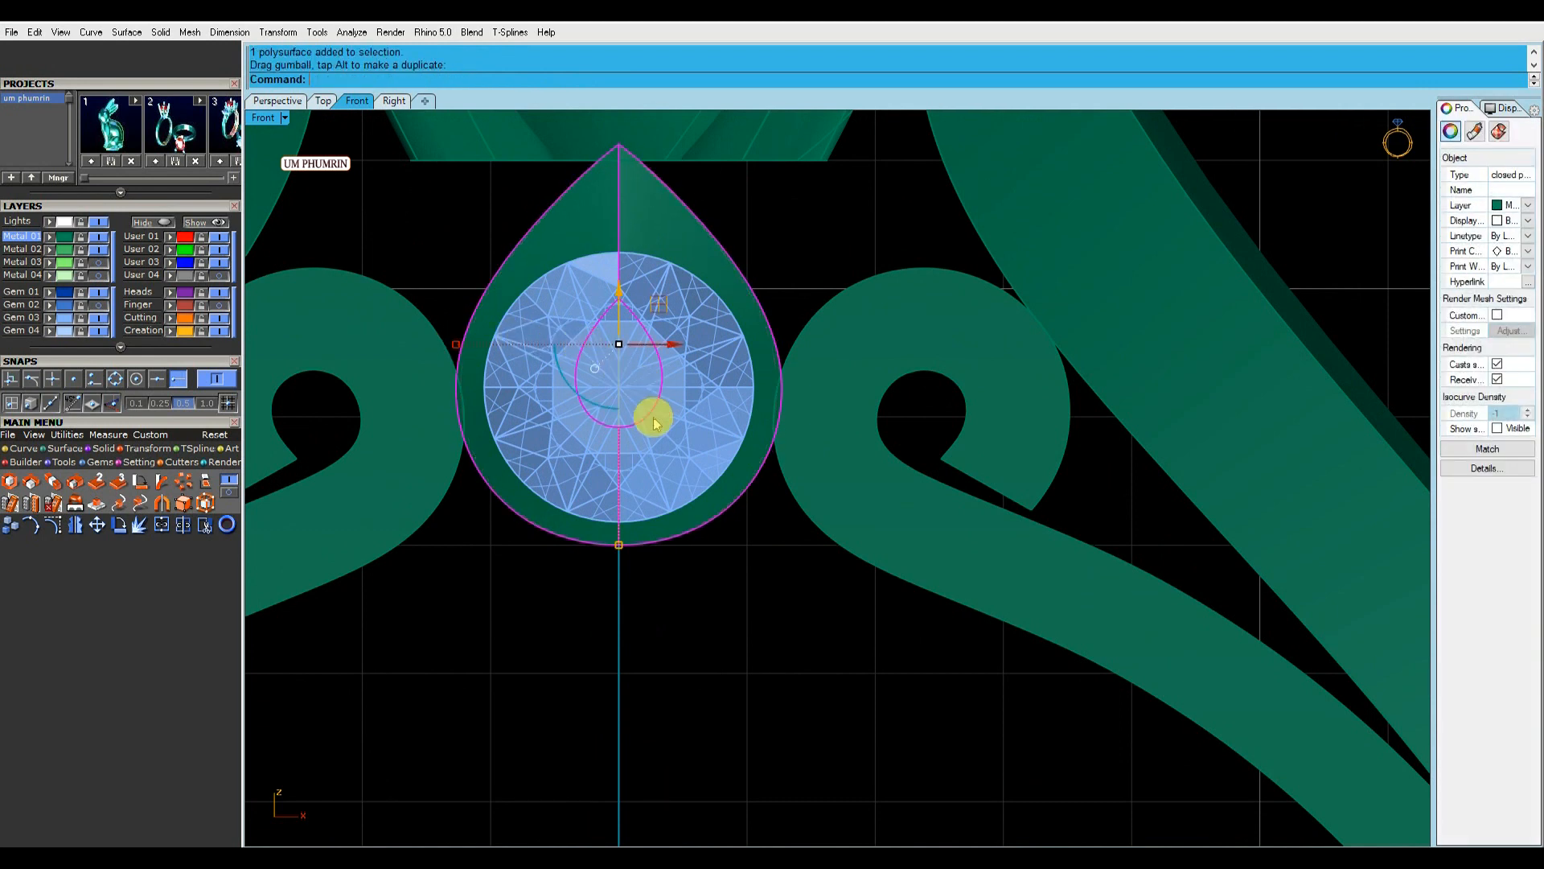
{"action": "left_click_drag", "start_coordinate": [619, 549], "coordinate": [627, 555]}
{"action": "left_click_drag", "start_coordinate": [455, 341], "coordinate": [447, 345]}
{"action": "left_click", "coordinate": [216, 306]}
{"action": "scroll", "coordinate": [590, 417], "scroll_direction": "down", "scroll_amount": 1}
{"action": "left_click_drag", "start_coordinate": [710, 273], "coordinate": [623, 293]}
{"action": "left_click", "coordinate": [784, 260]}
Adjust the depth of the small round stone inside the teardrop setting.
{"action": "left_click", "coordinate": [276, 100]}
{"action": "left_click", "coordinate": [772, 252]}
{"action": "right_click_drag", "start_coordinate": [884, 201], "coordinate": [596, 348], "text": "shift"}
{"action": "key", "text": "Escape"}
{"action": "scroll", "coordinate": [596, 348], "scroll_direction": "up", "scroll_amount": 4}
{"action": "left_click", "coordinate": [596, 348]}
{"action": "left_click_drag", "start_coordinate": [596, 348], "coordinate": [596, 351]}
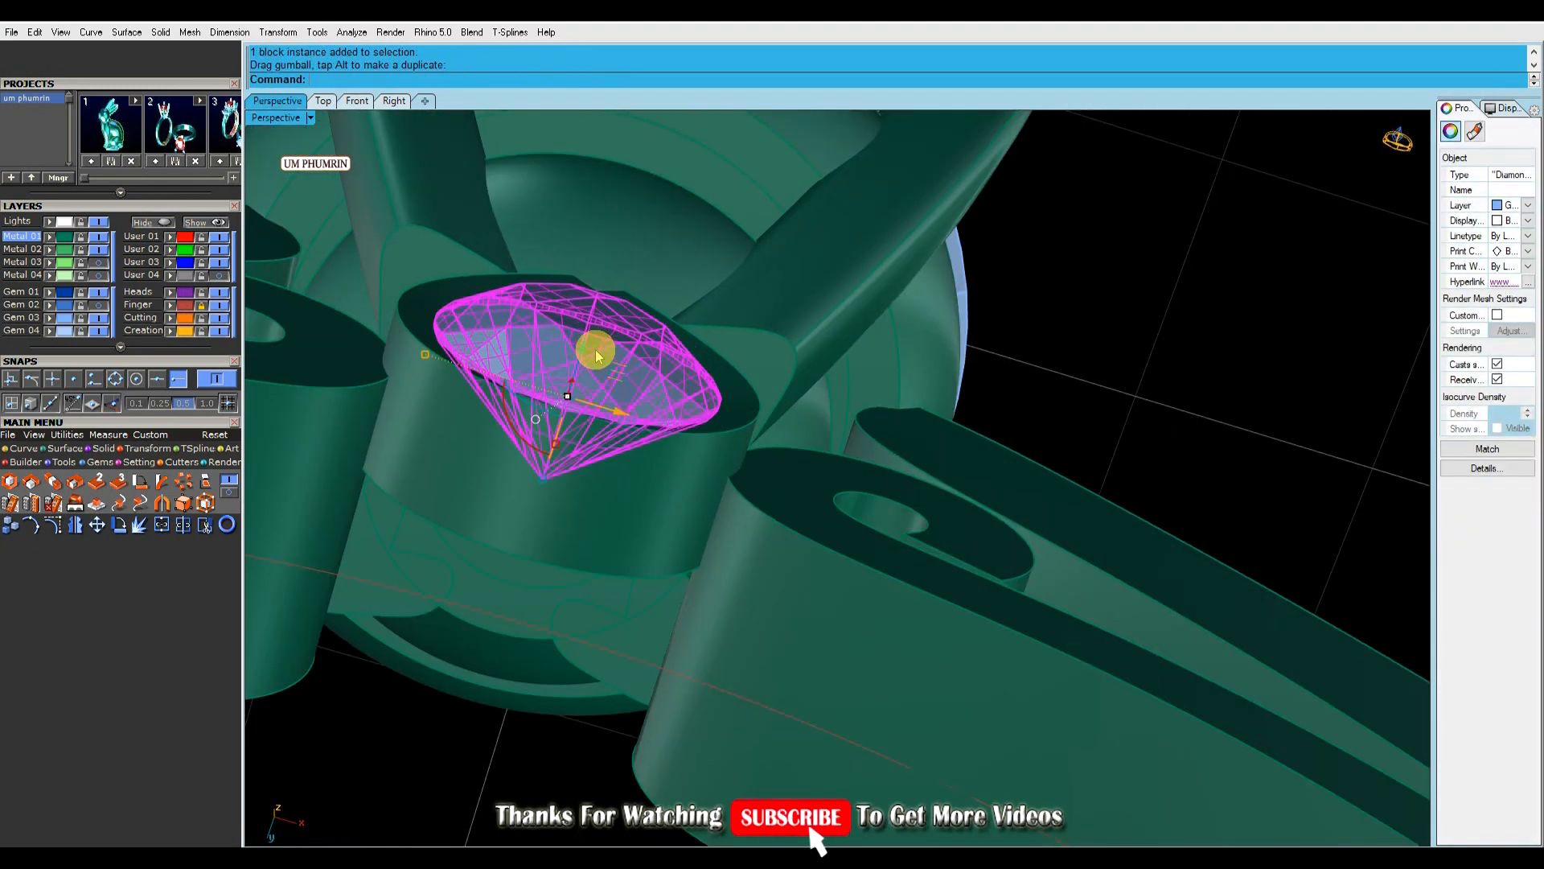
Build a prong head on the small stone with the Head Builder, using a RailsCount of 0.
{"action": "key", "text": "F10"}
{"action": "left_click", "coordinate": [596, 351]}
{"action": "right_click", "coordinate": [596, 351]}
{"action": "left_click", "coordinate": [624, 446]}
{"action": "left_click", "coordinate": [808, 78]}
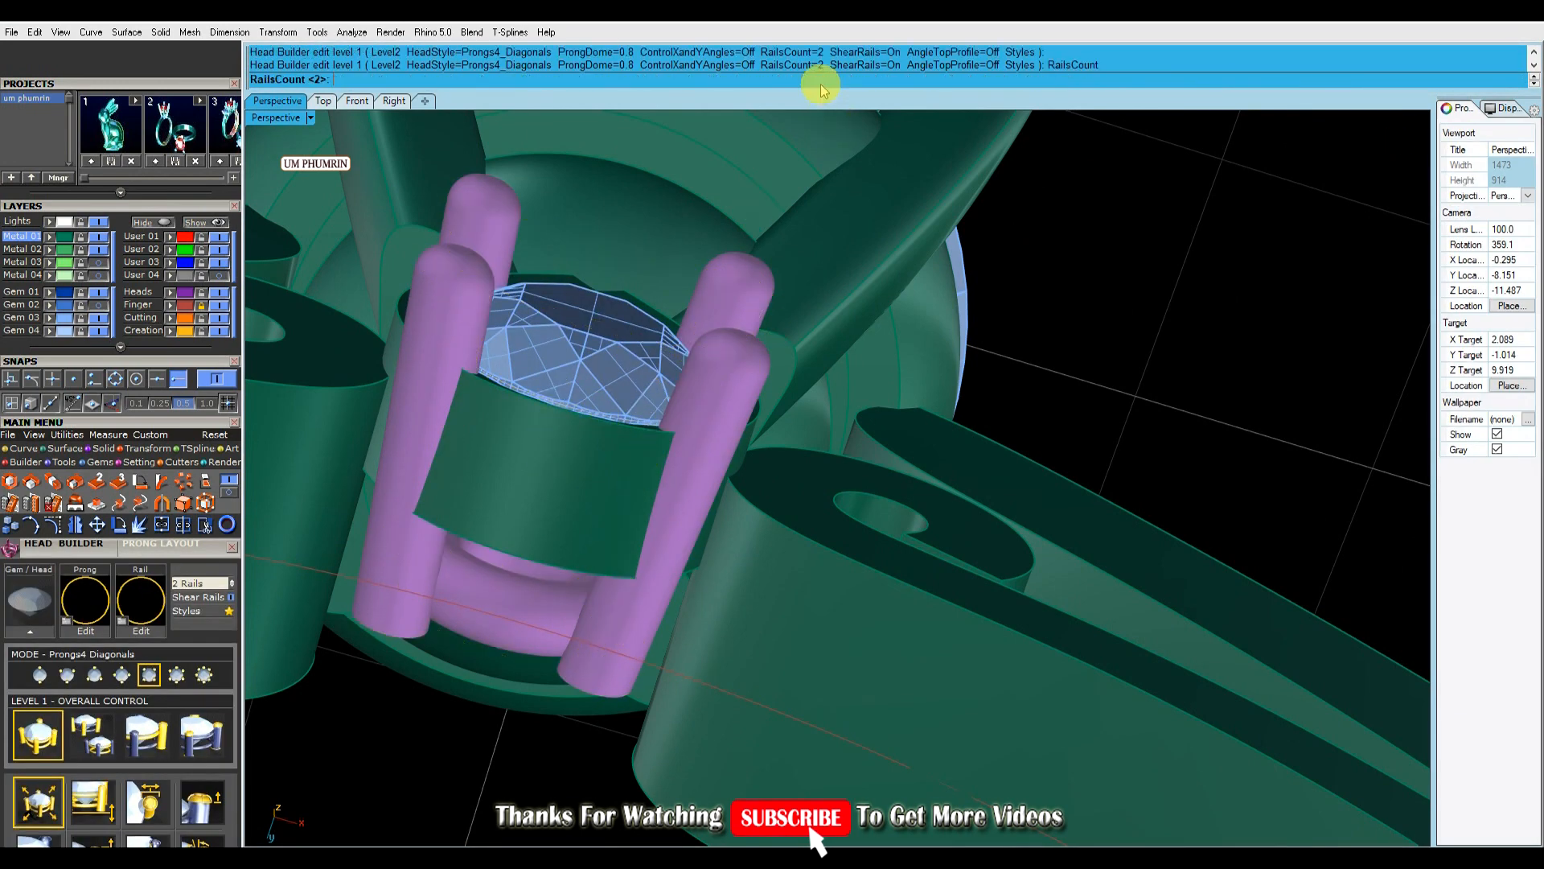
{"action": "type", "text": "0"}
{"action": "key", "text": "Return"}
Change the head style to Prongs3YInverted so one prong sits at the teardrop's tip and two sit below.
{"action": "right_click_drag", "start_coordinate": [607, 394], "coordinate": [707, 427]}
{"action": "right_click_drag", "start_coordinate": [693, 346], "coordinate": [649, 438]}
{"action": "left_click", "coordinate": [66, 674]}
{"action": "left_click", "coordinate": [95, 674]}
{"action": "mouse_move", "coordinate": [736, 483]}
{"action": "right_mouse_down"}
{"action": "mouse_move", "coordinate": [820, 538]}
{"action": "mouse_move", "coordinate": [624, 531]}
{"action": "mouse_move", "coordinate": [755, 504]}
{"action": "right_mouse_up"}
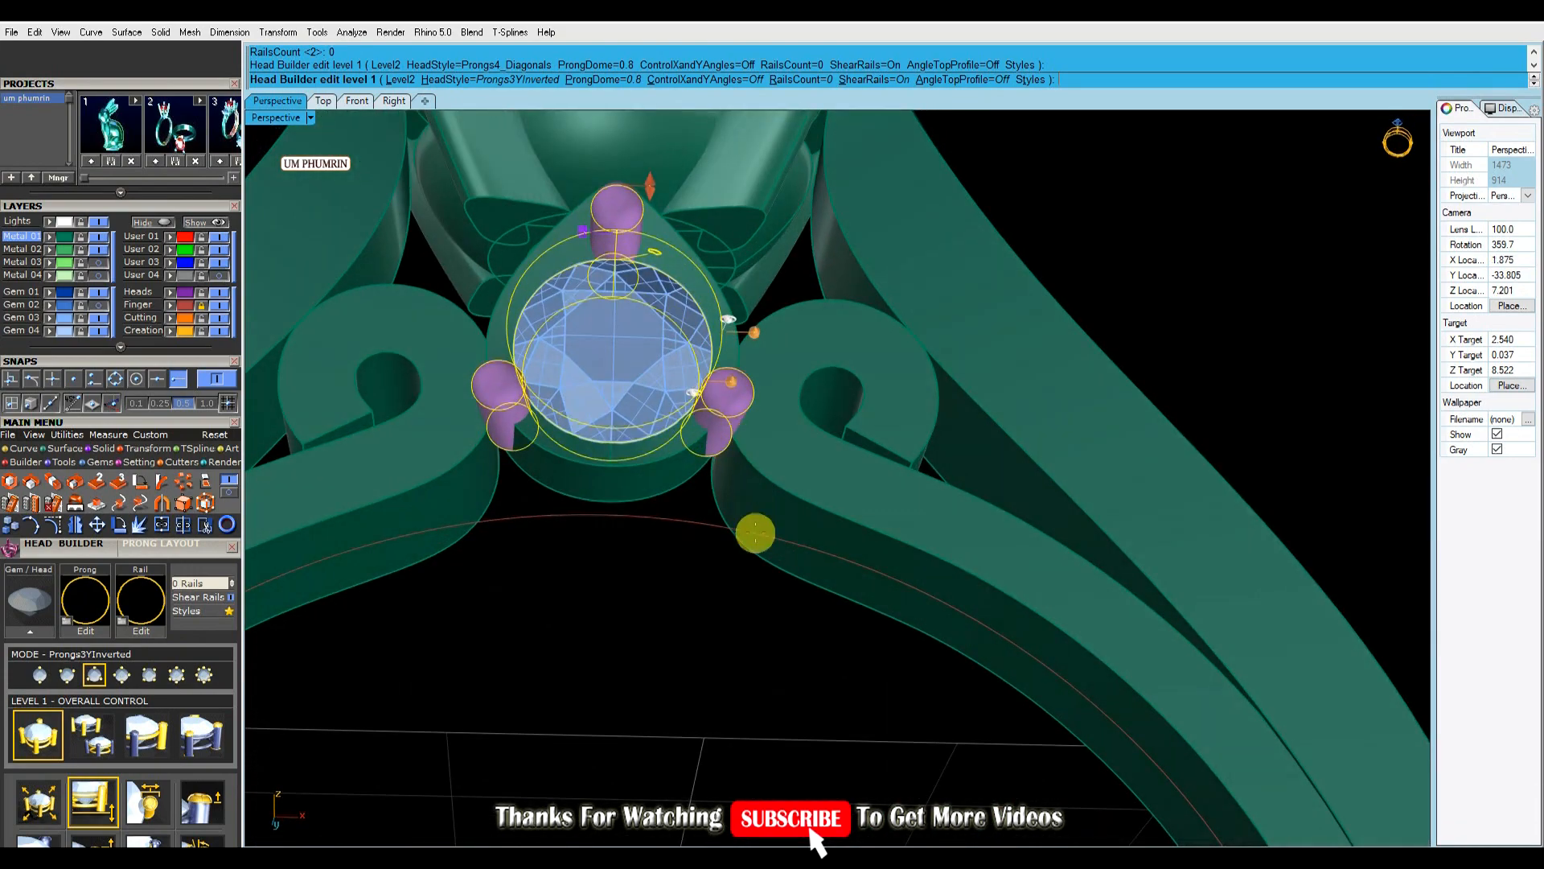
Adjust the thickness, spread and height of the three prongs to fit the teardrop setting, and create them.
{"action": "scroll", "coordinate": [583, 225], "scroll_direction": "up", "scroll_amount": 5}
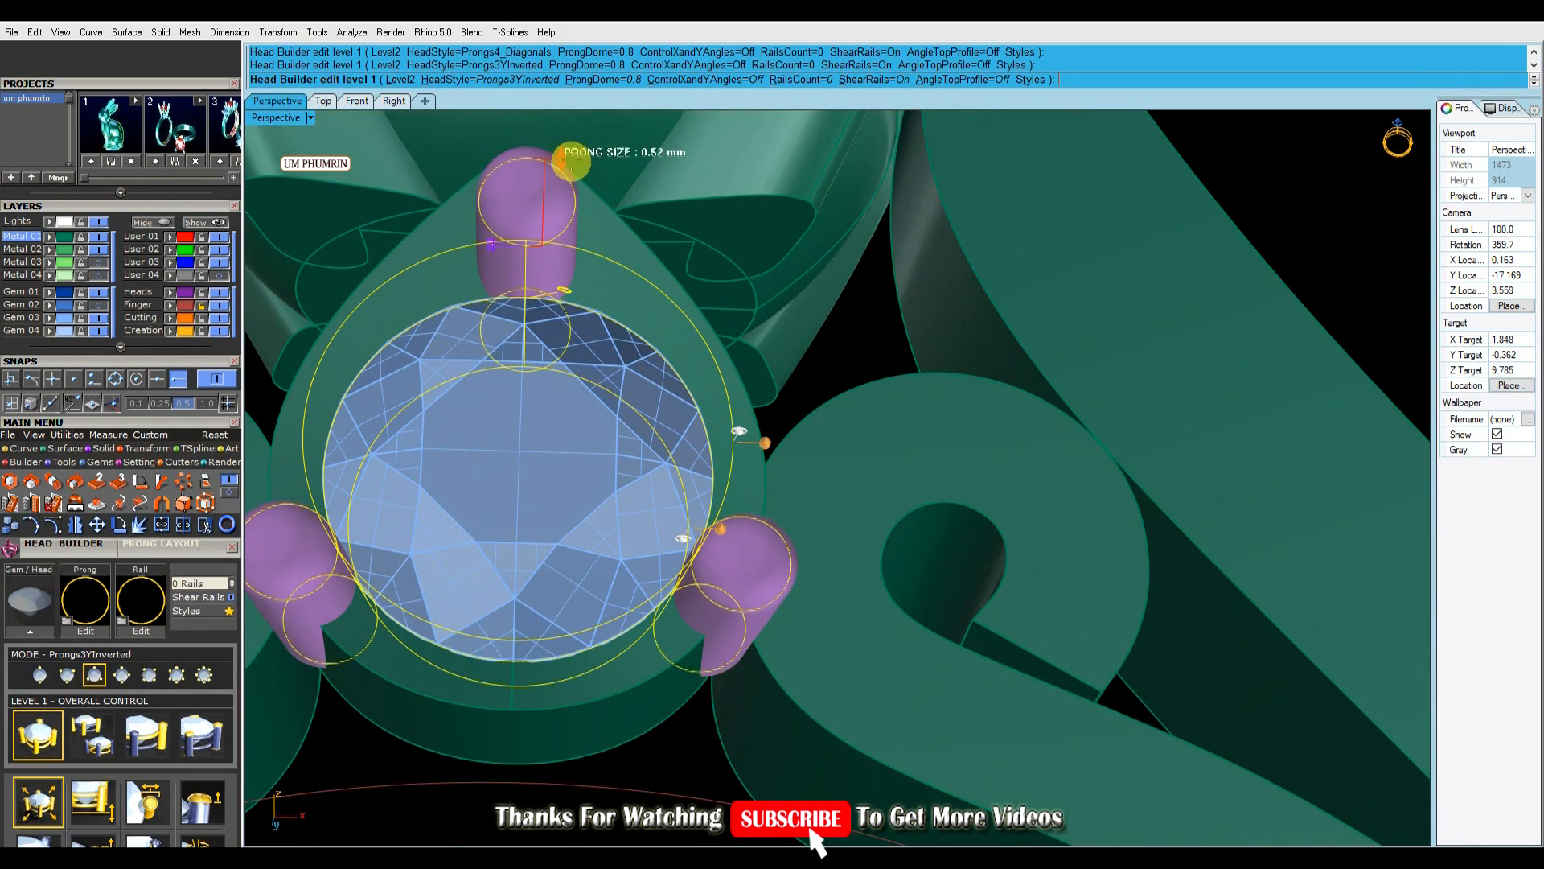
{"action": "right_click_drag", "start_coordinate": [586, 172], "coordinate": [517, 233]}
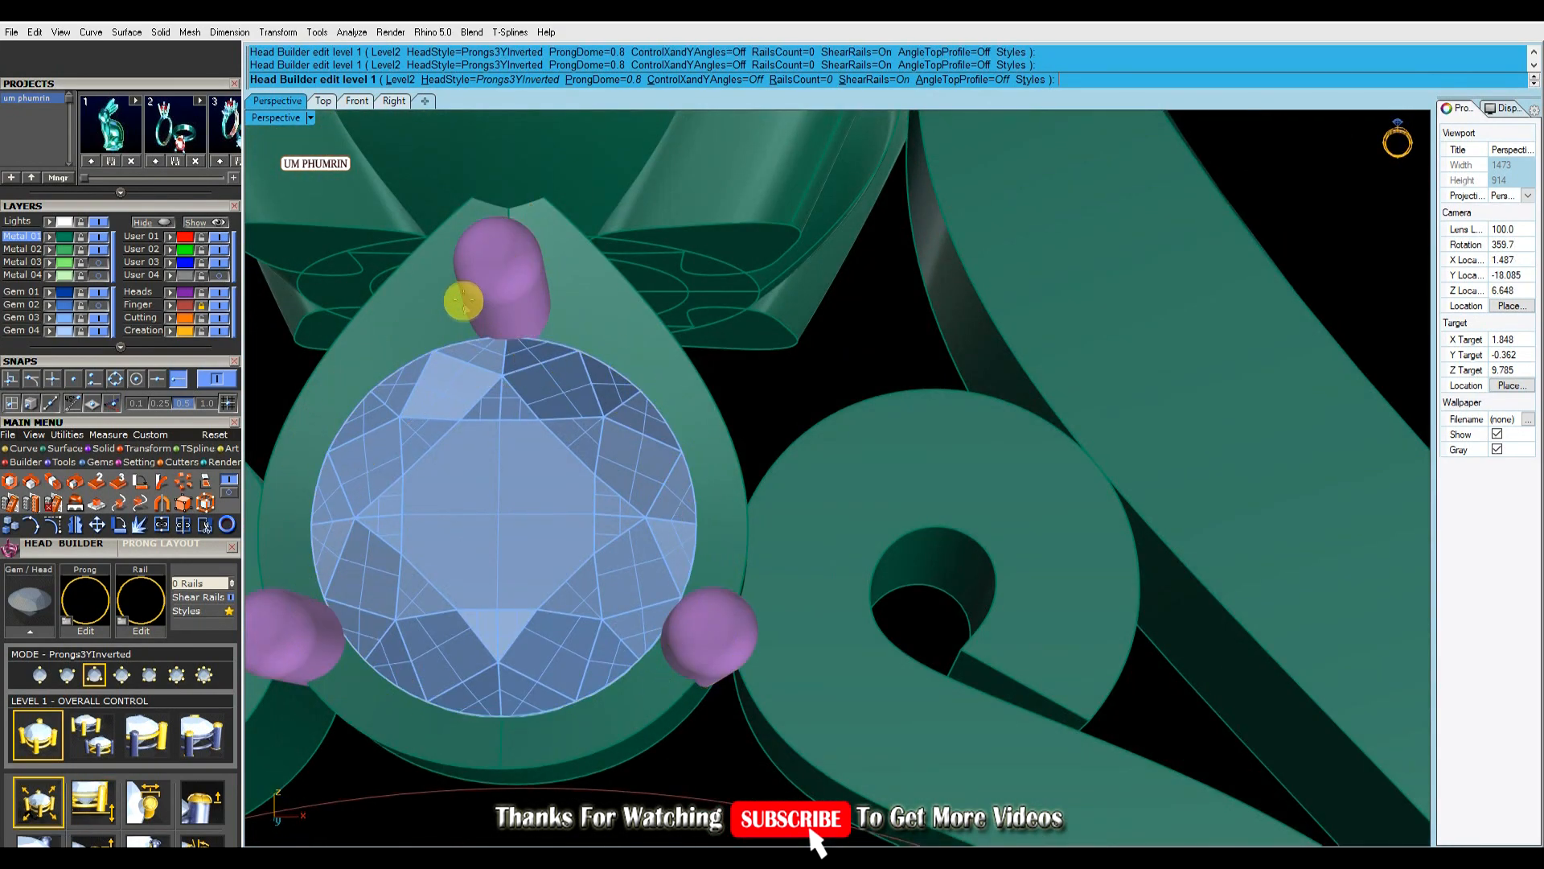
{"action": "right_click_drag", "start_coordinate": [593, 397], "coordinate": [773, 344]}
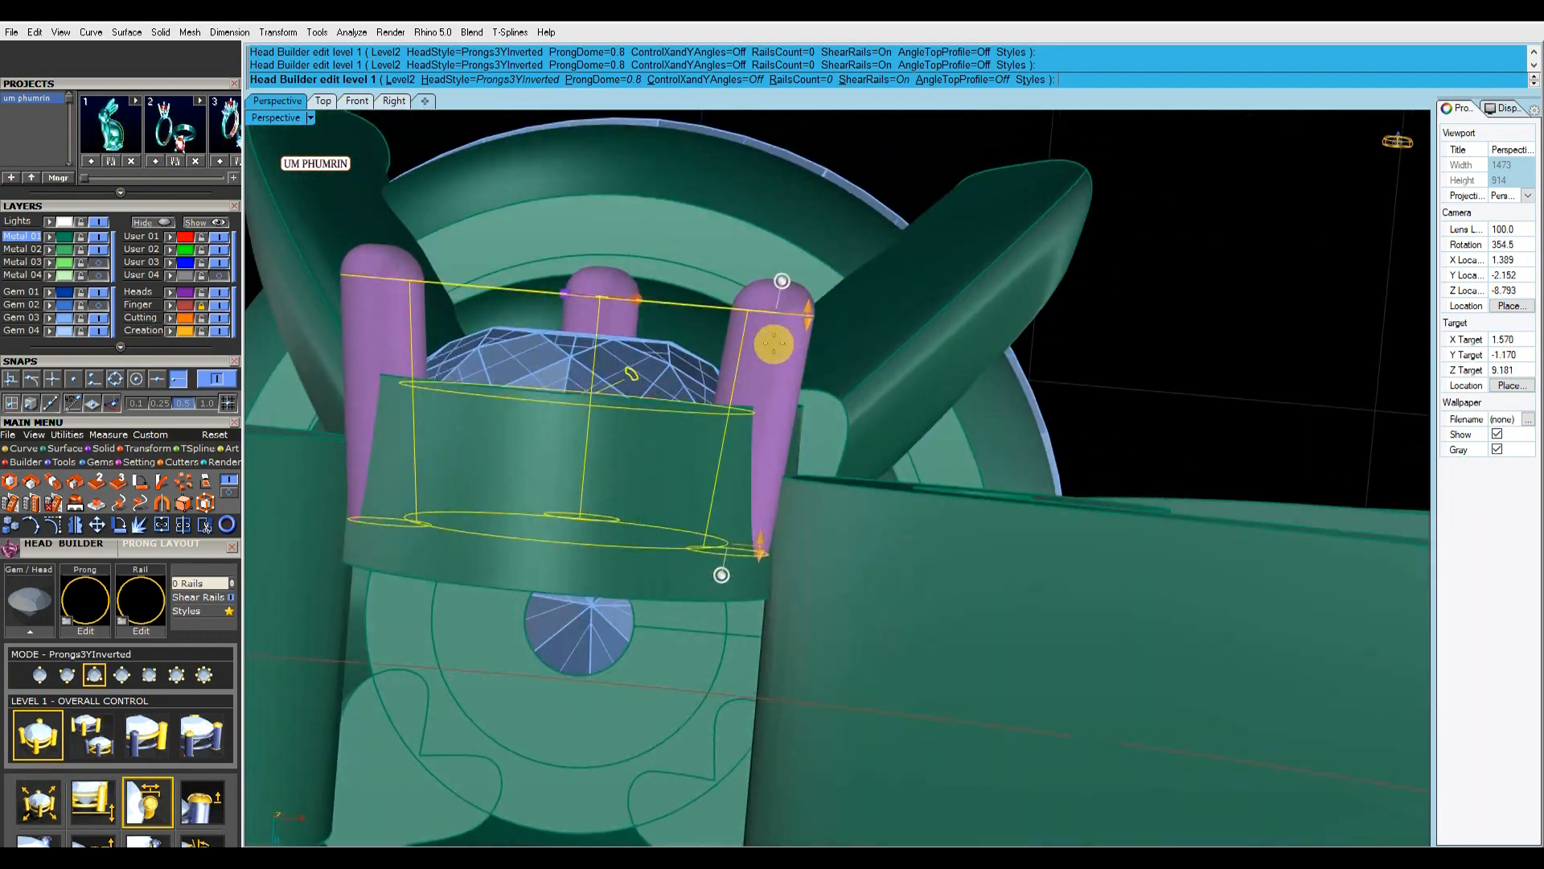
{"action": "right_click", "coordinate": [774, 344]}
Assign the three new prongs to the Metal 01 layer.
{"action": "scroll", "coordinate": [784, 362], "scroll_direction": "down", "scroll_amount": 2}
{"action": "left_click", "coordinate": [1496, 428]}
{"action": "right_click_drag", "start_coordinate": [965, 402], "coordinate": [643, 483]}
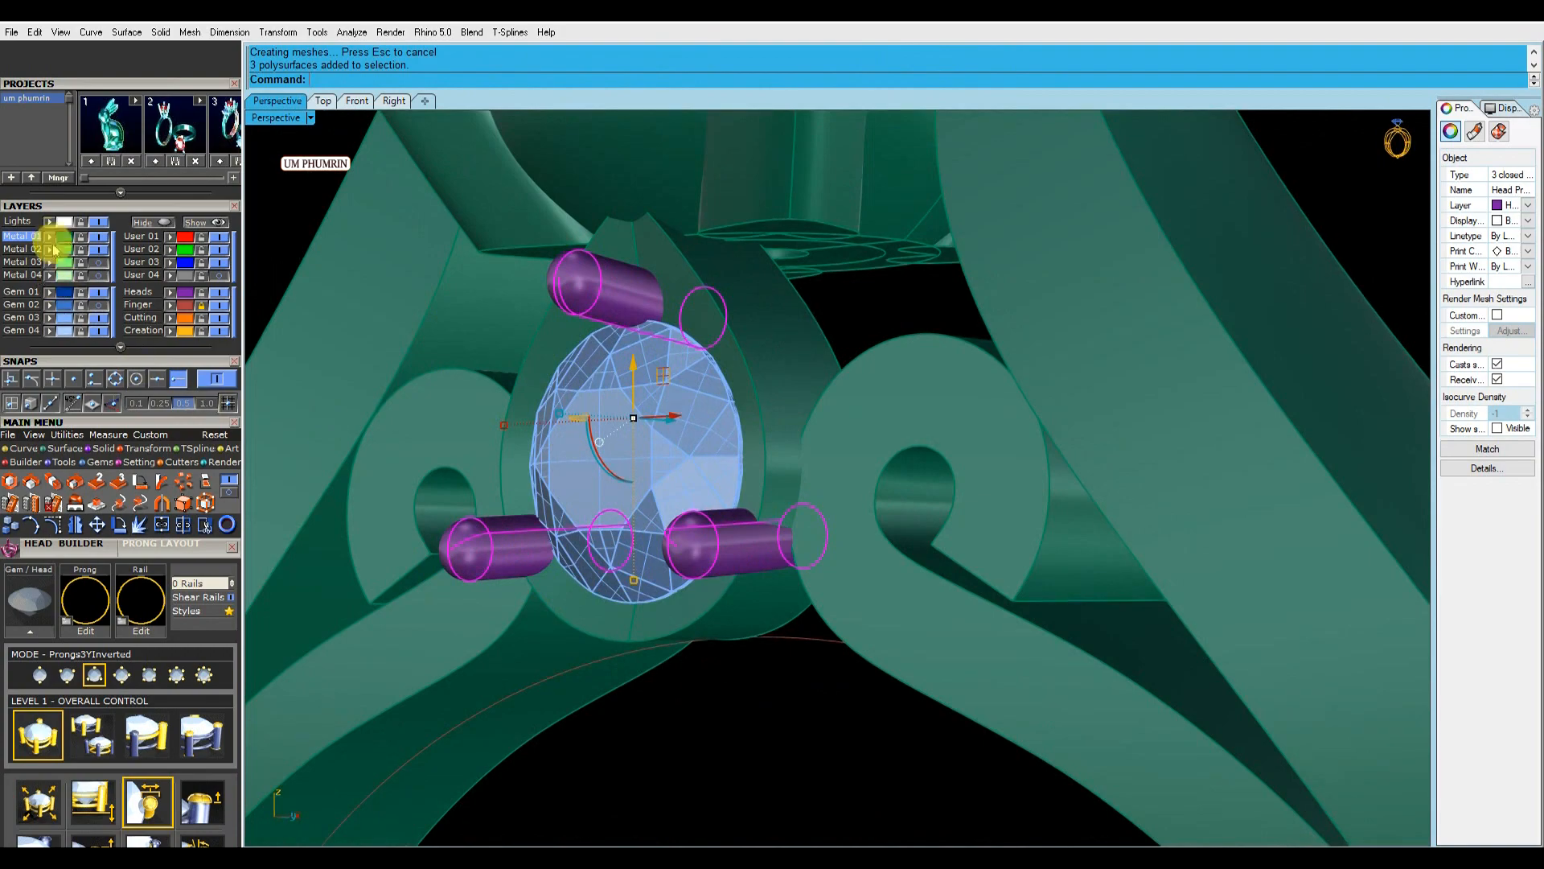
{"action": "left_click", "coordinate": [50, 238]}
Group the three prongs with the teardrop setting and its stone, and mirror the group across the X axis.
{"action": "scroll", "coordinate": [761, 432], "scroll_direction": "down", "scroll_amount": 6}
{"action": "left_click", "coordinate": [762, 432], "text": "shift"}
{"action": "left_click", "coordinate": [714, 424], "text": "shift"}
{"action": "key", "text": "Return"}
{"action": "scroll", "coordinate": [749, 437], "scroll_direction": "down", "scroll_amount": 3}
{"action": "right_click_drag", "start_coordinate": [749, 437], "coordinate": [748, 545]}
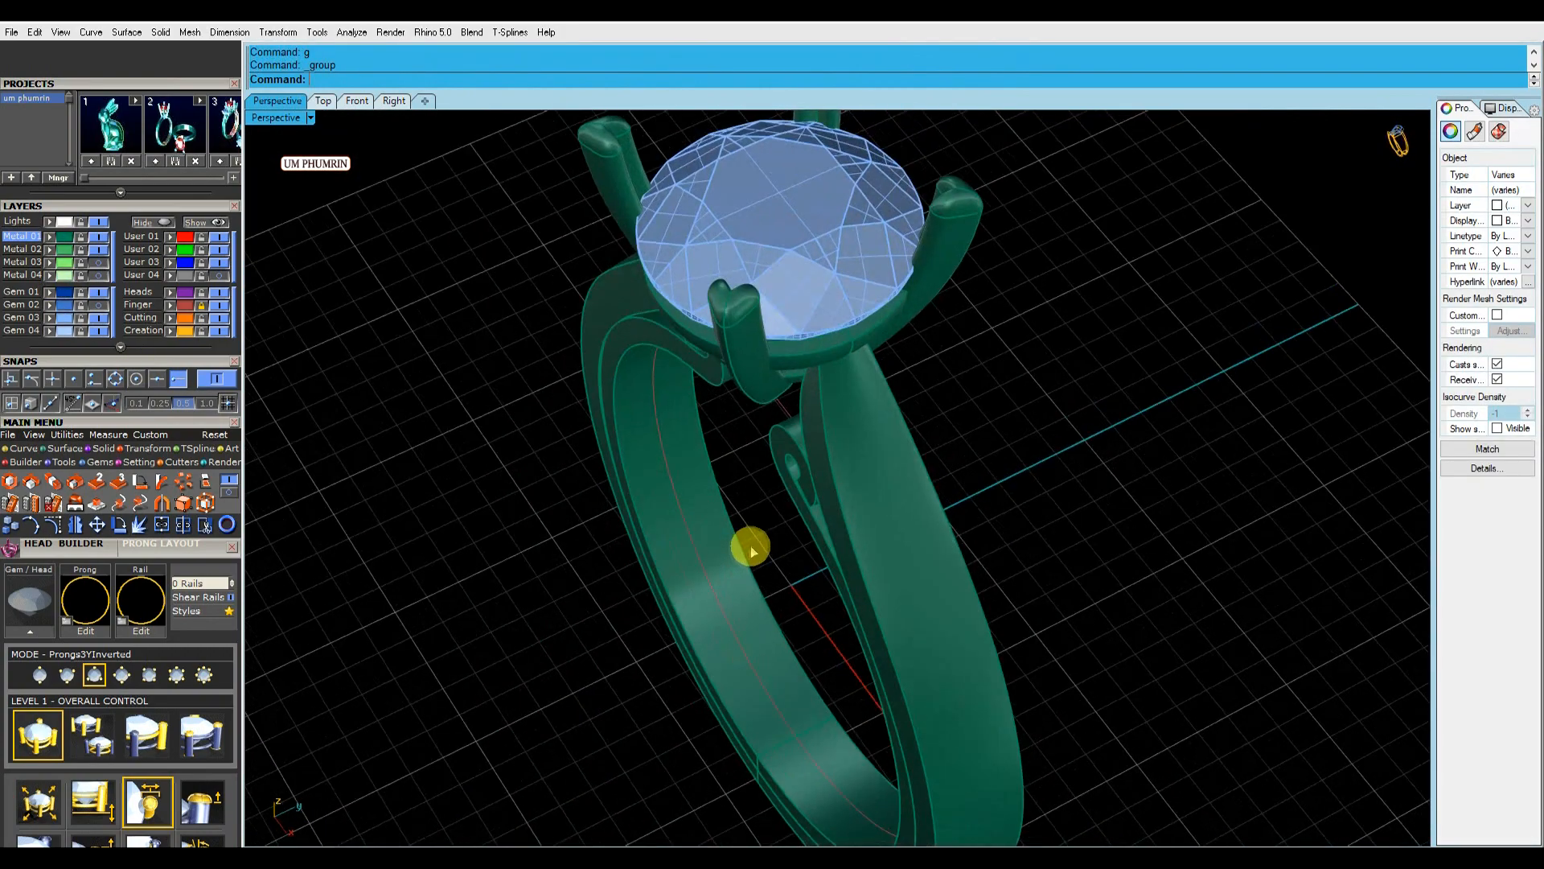
{"action": "key", "text": "Escape"}
{"action": "key", "text": "Escape"}
{"action": "right_click_drag", "start_coordinate": [1152, 513], "coordinate": [740, 465]}
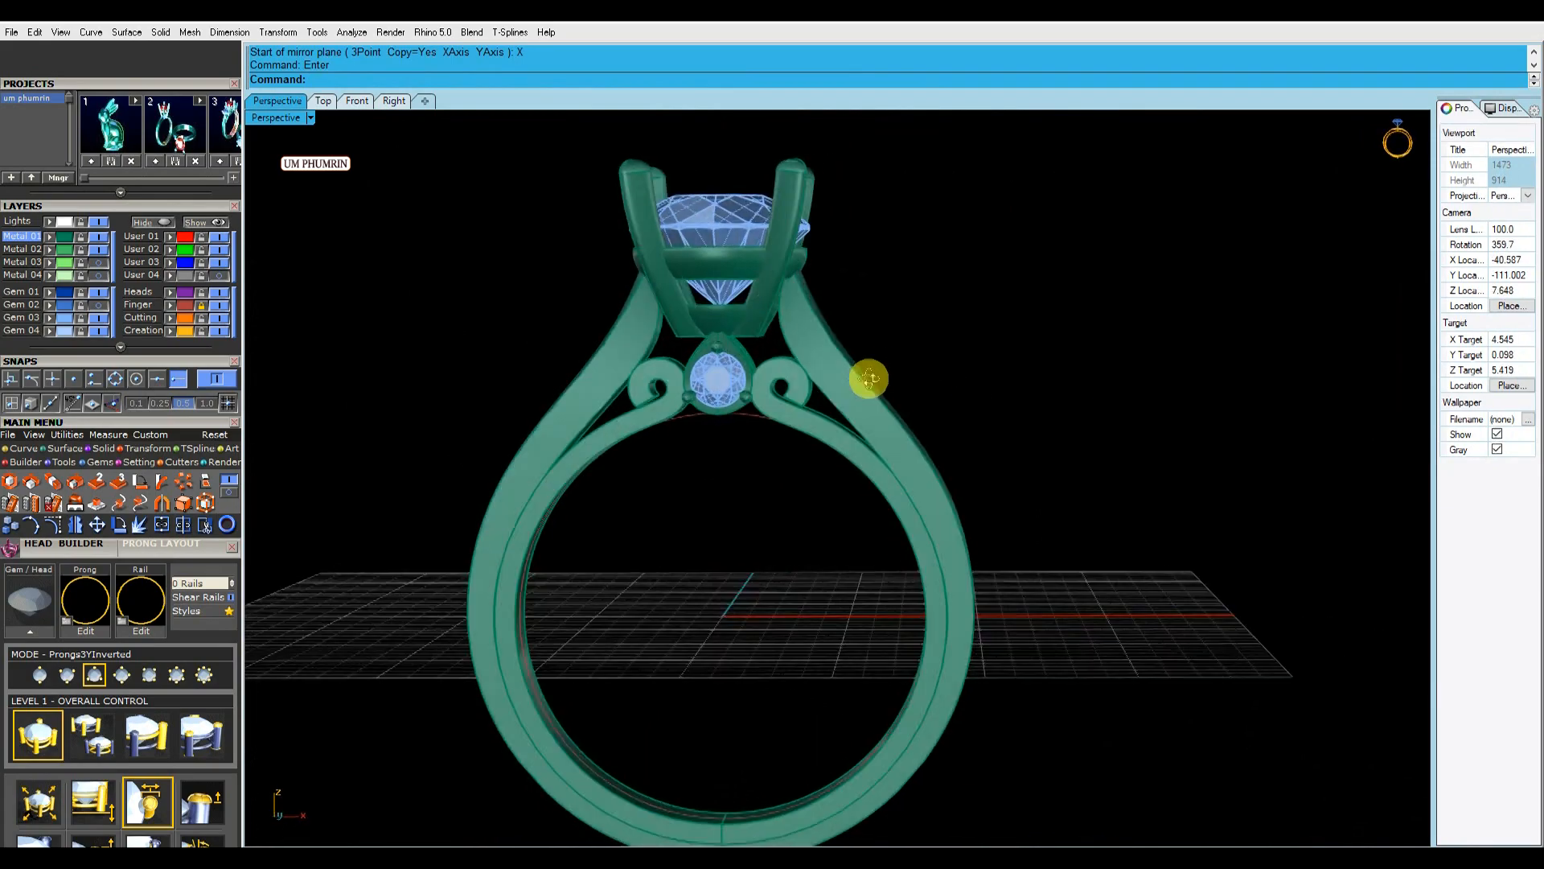
{"action": "right_click_drag", "start_coordinate": [822, 488], "coordinate": [630, 447]}
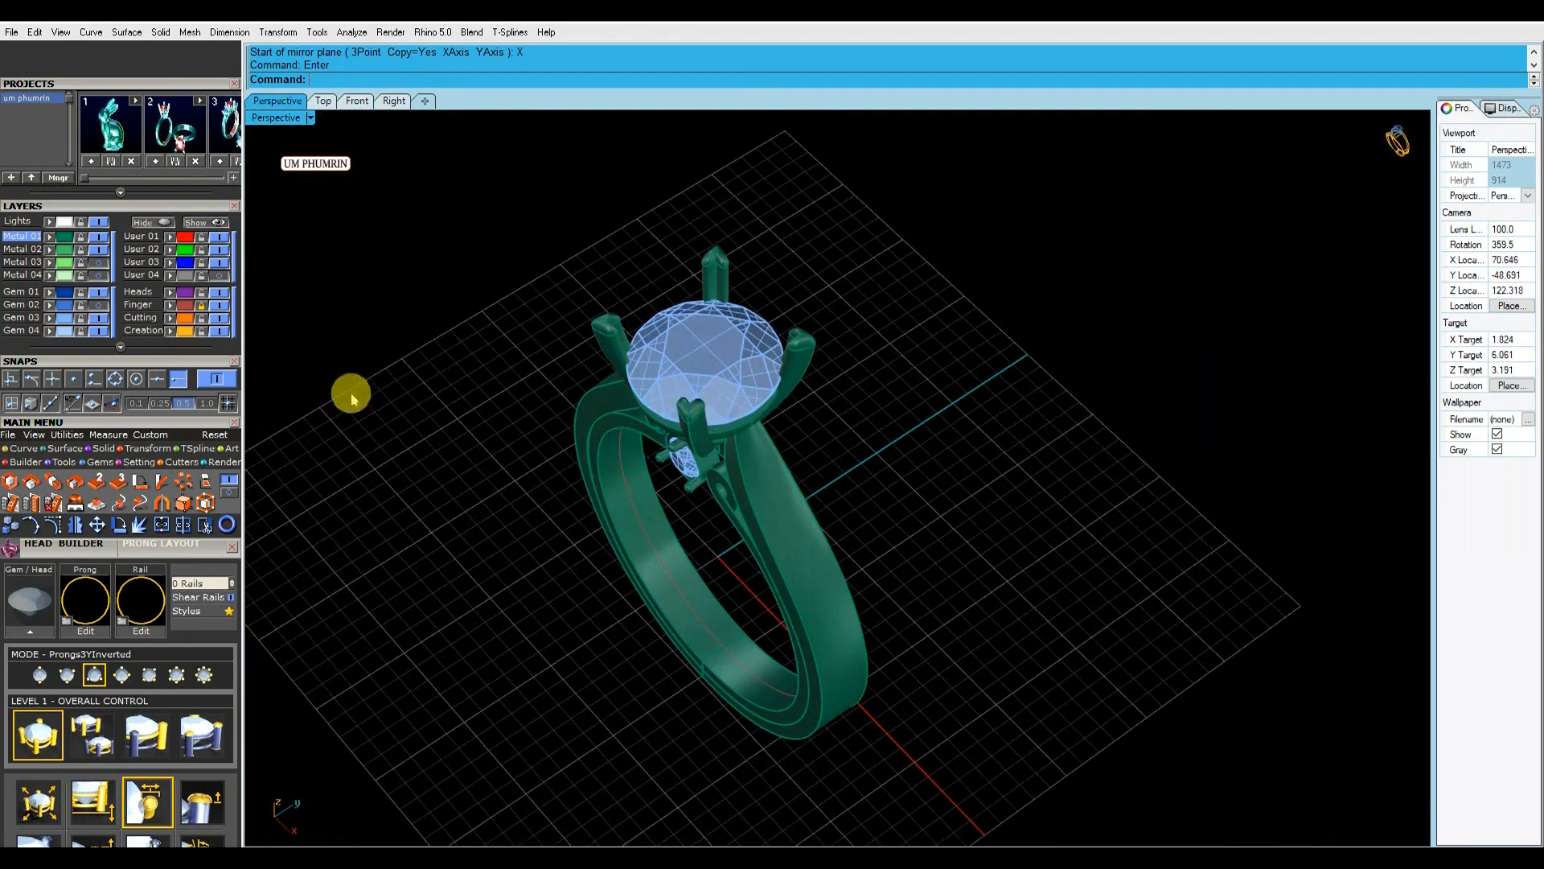
{"action": "right_click_drag", "start_coordinate": [438, 454], "coordinate": [695, 407]}
{"action": "scroll", "coordinate": [695, 410], "scroll_direction": "up", "scroll_amount": 2}
{"action": "key", "text": "ctrl+a"}
{"action": "left_click", "coordinate": [1166, 431]}
Extract a lengthwise V-direction isocurve along the middle of the shank's outer face.
{"action": "right_click_drag", "start_coordinate": [1166, 431], "coordinate": [743, 611]}
{"action": "type", "text": "Ex1"}
{"action": "key", "text": "Return"}
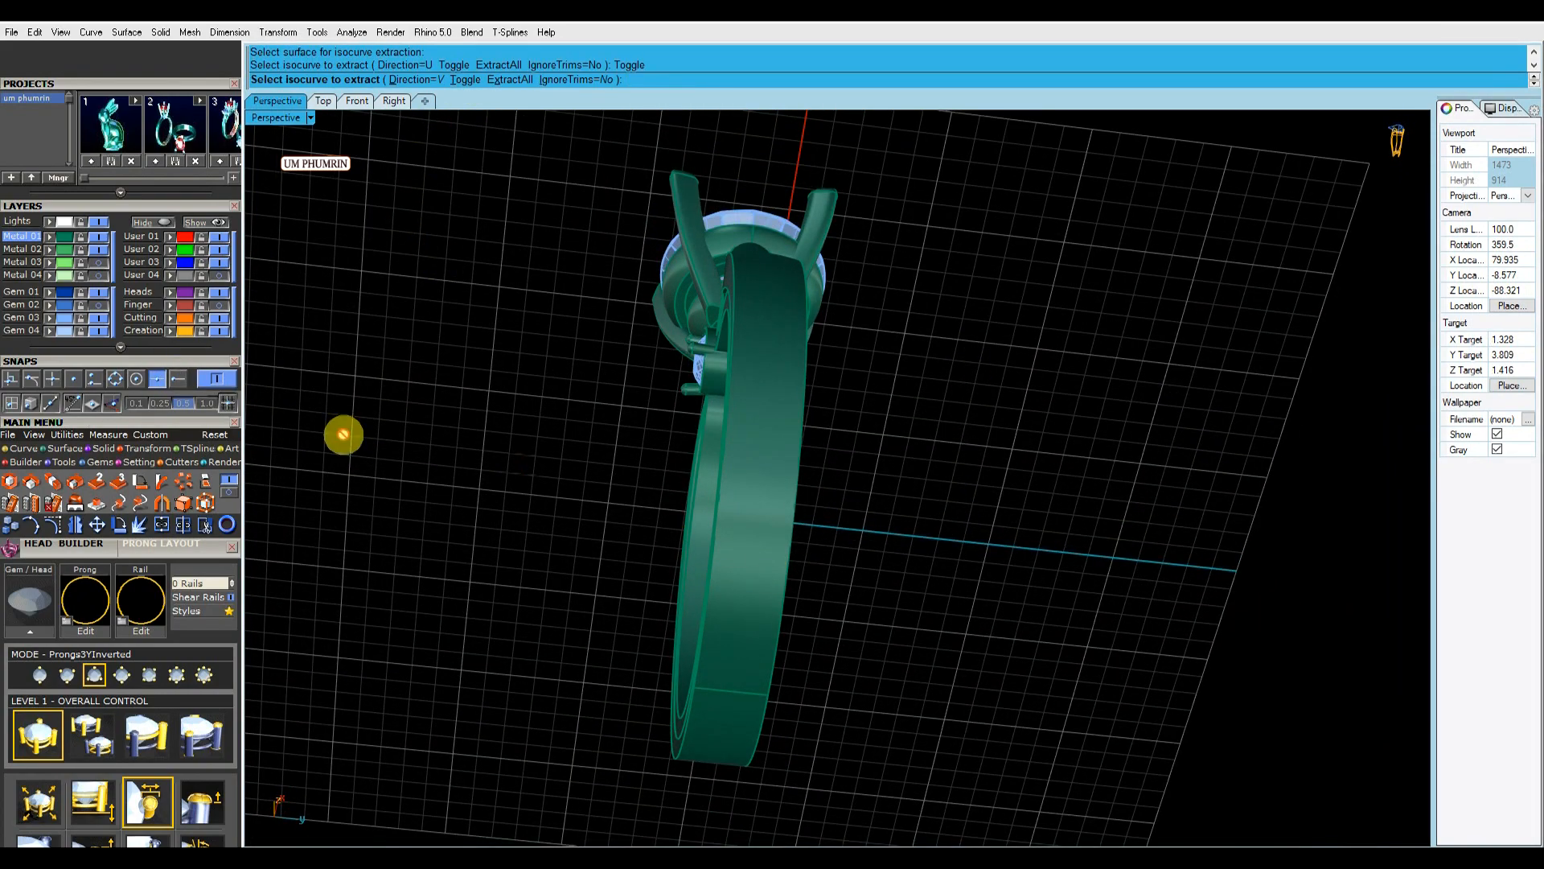
{"action": "scroll", "coordinate": [731, 679], "scroll_direction": "up", "scroll_amount": 3}
{"action": "left_click", "coordinate": [731, 712]}
{"action": "scroll", "coordinate": [760, 588], "scroll_direction": "down", "scroll_amount": 3}
{"action": "right_click", "coordinate": [787, 517]}
{"action": "mouse_move", "coordinate": [787, 517]}
{"action": "right_mouse_down"}
{"action": "mouse_move", "coordinate": [839, 548]}
{"action": "mouse_move", "coordinate": [777, 499]}
{"action": "right_mouse_up"}
{"action": "right_click_drag", "start_coordinate": [811, 421], "coordinate": [612, 535]}
Place round gems along the extracted curve with Gem on Curve, using a 1.6 mm start size and 90% start position.
{"action": "key", "text": "Return"}
{"action": "left_click", "coordinate": [955, 490]}
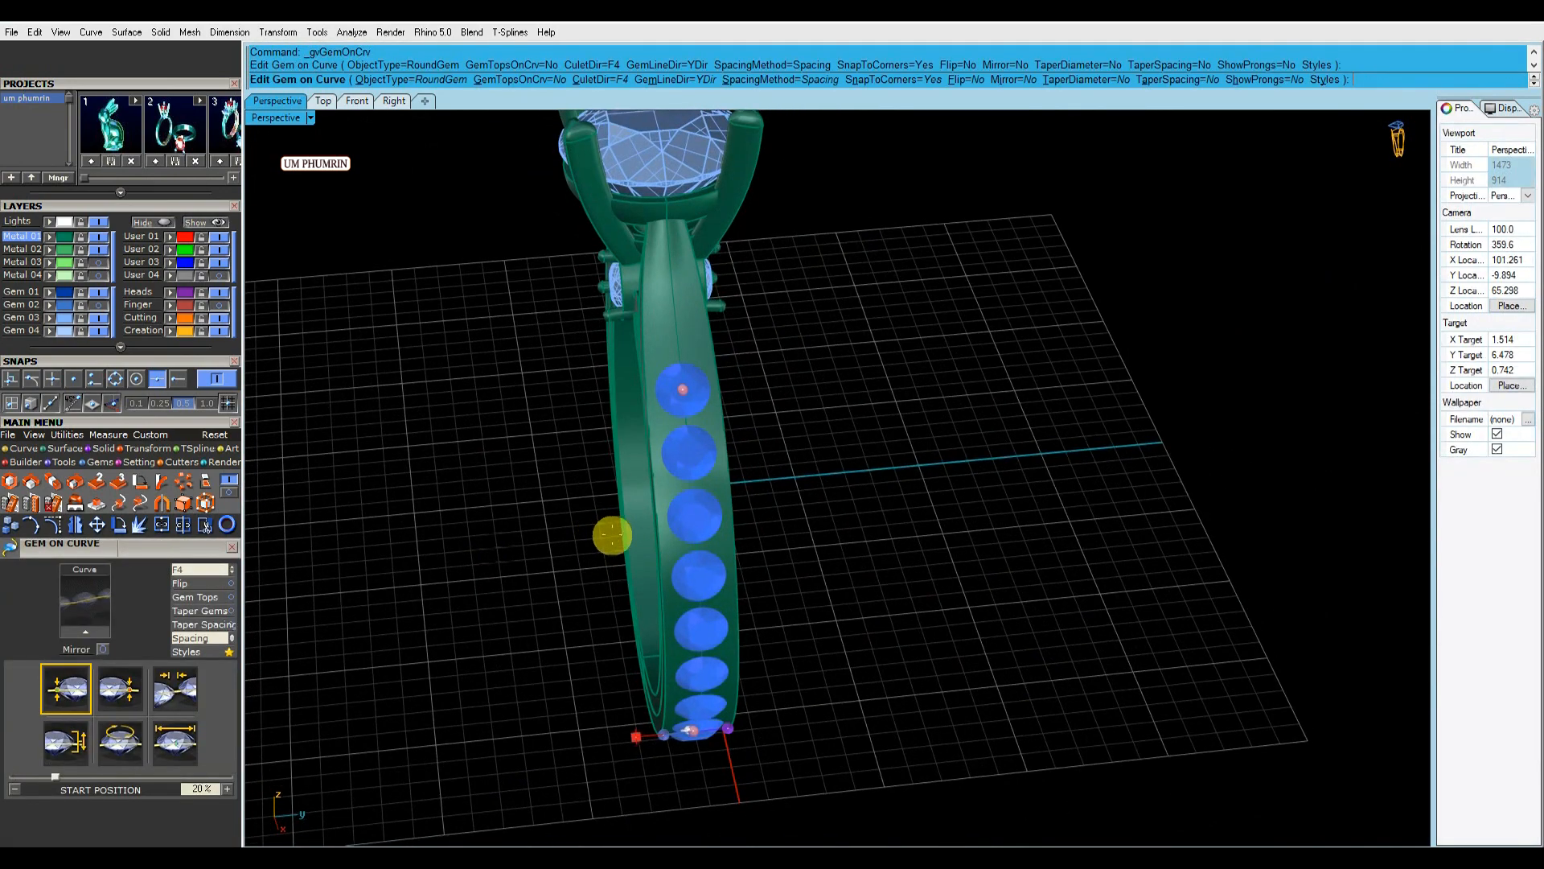
{"action": "left_click", "coordinate": [171, 742]}
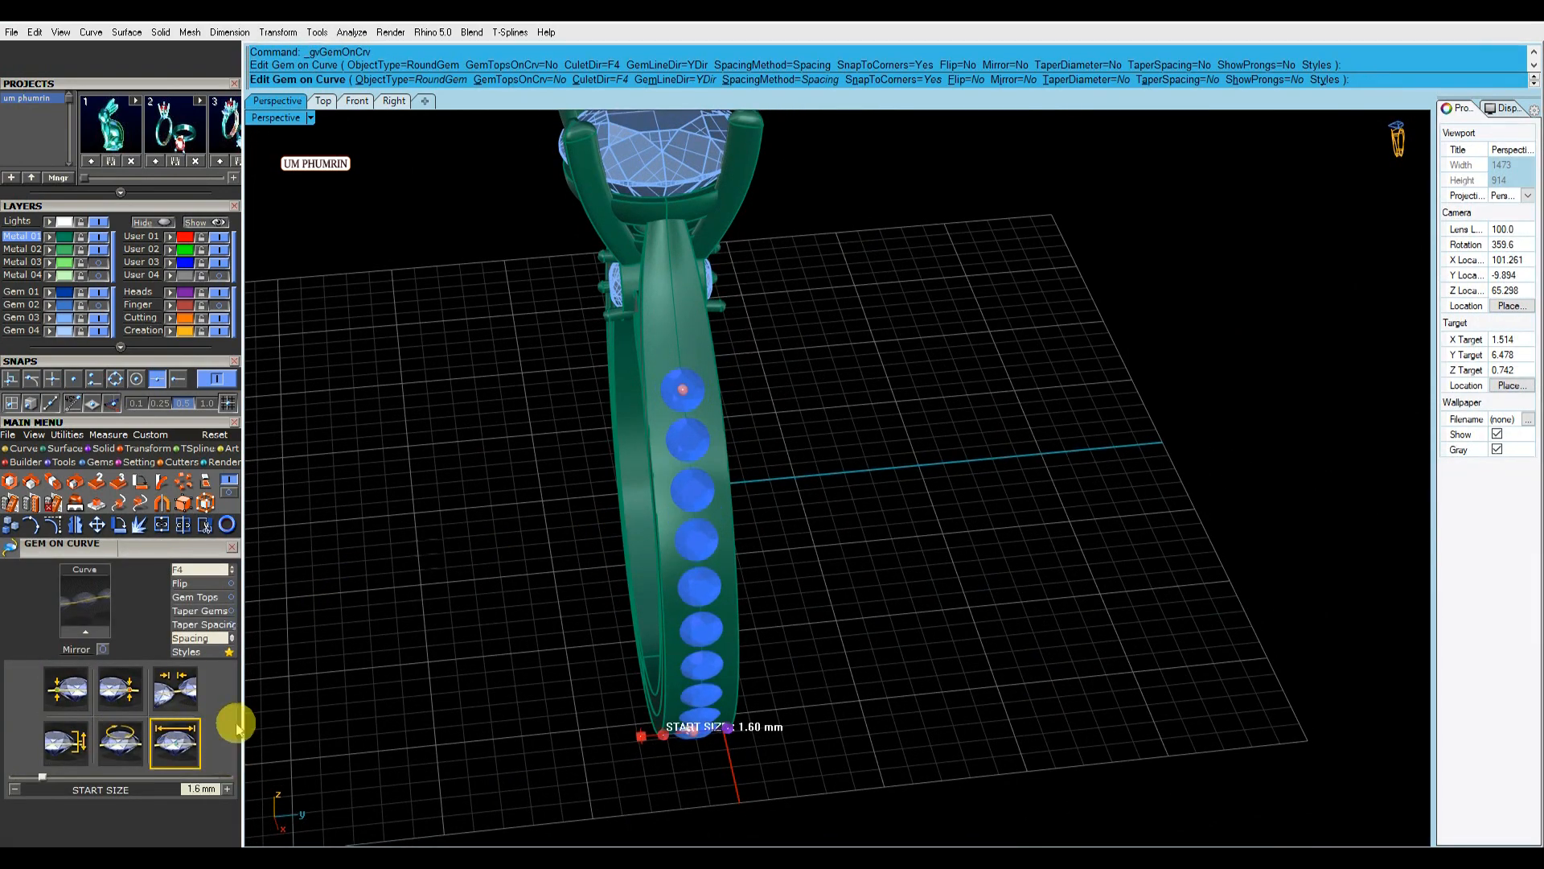
{"action": "left_click_drag", "start_coordinate": [693, 732], "coordinate": [613, 348]}
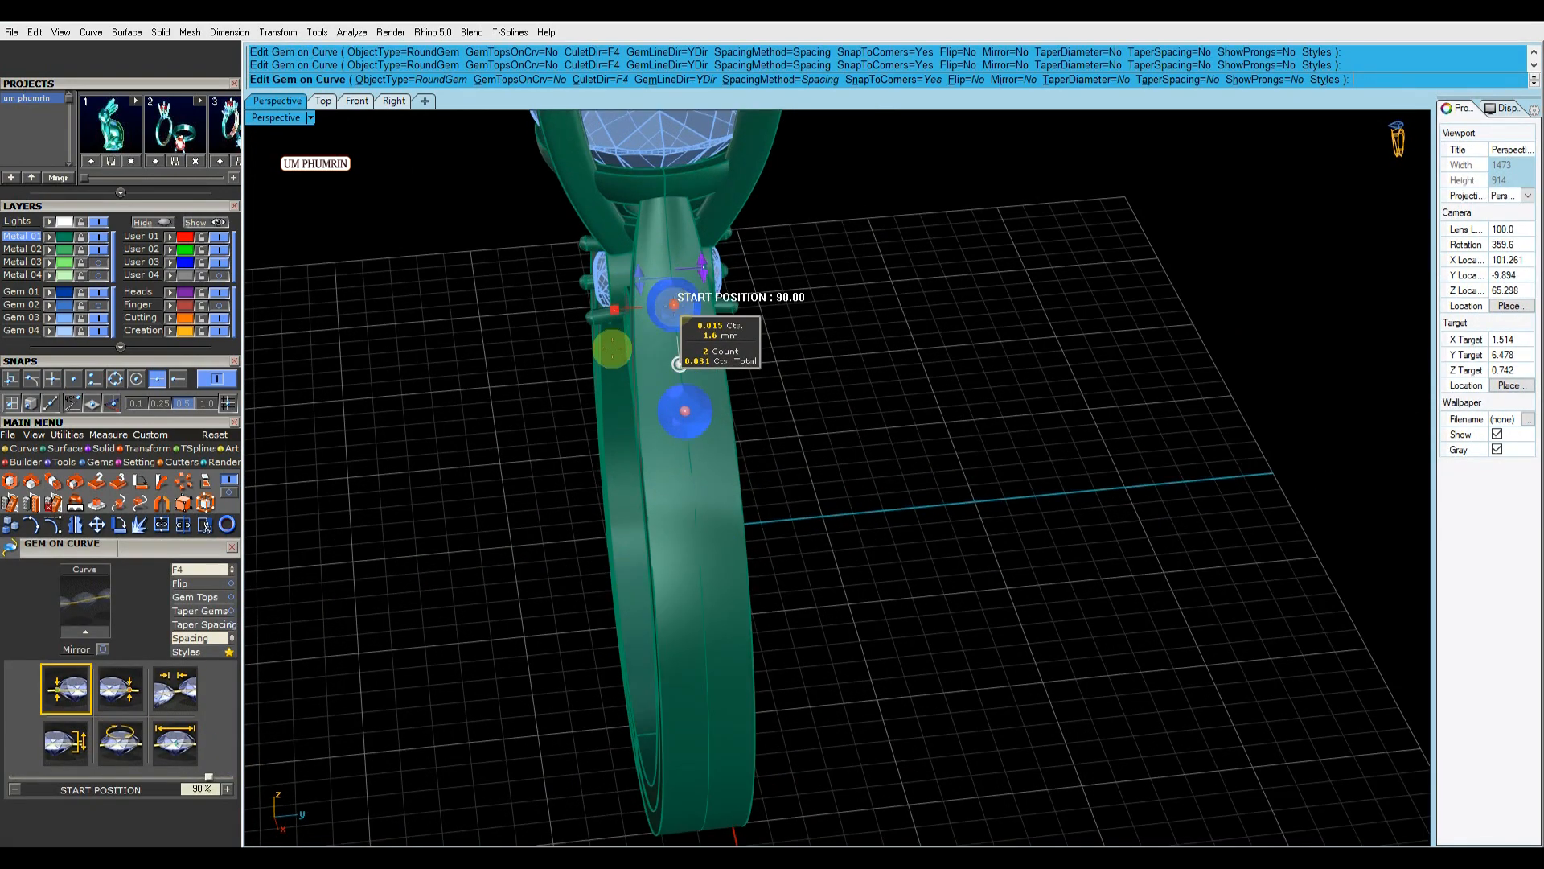
Orient the gems to the shank object, set Fixed spacing, and extend the row down the shoulder to five gems.
{"action": "left_click", "coordinate": [199, 571]}
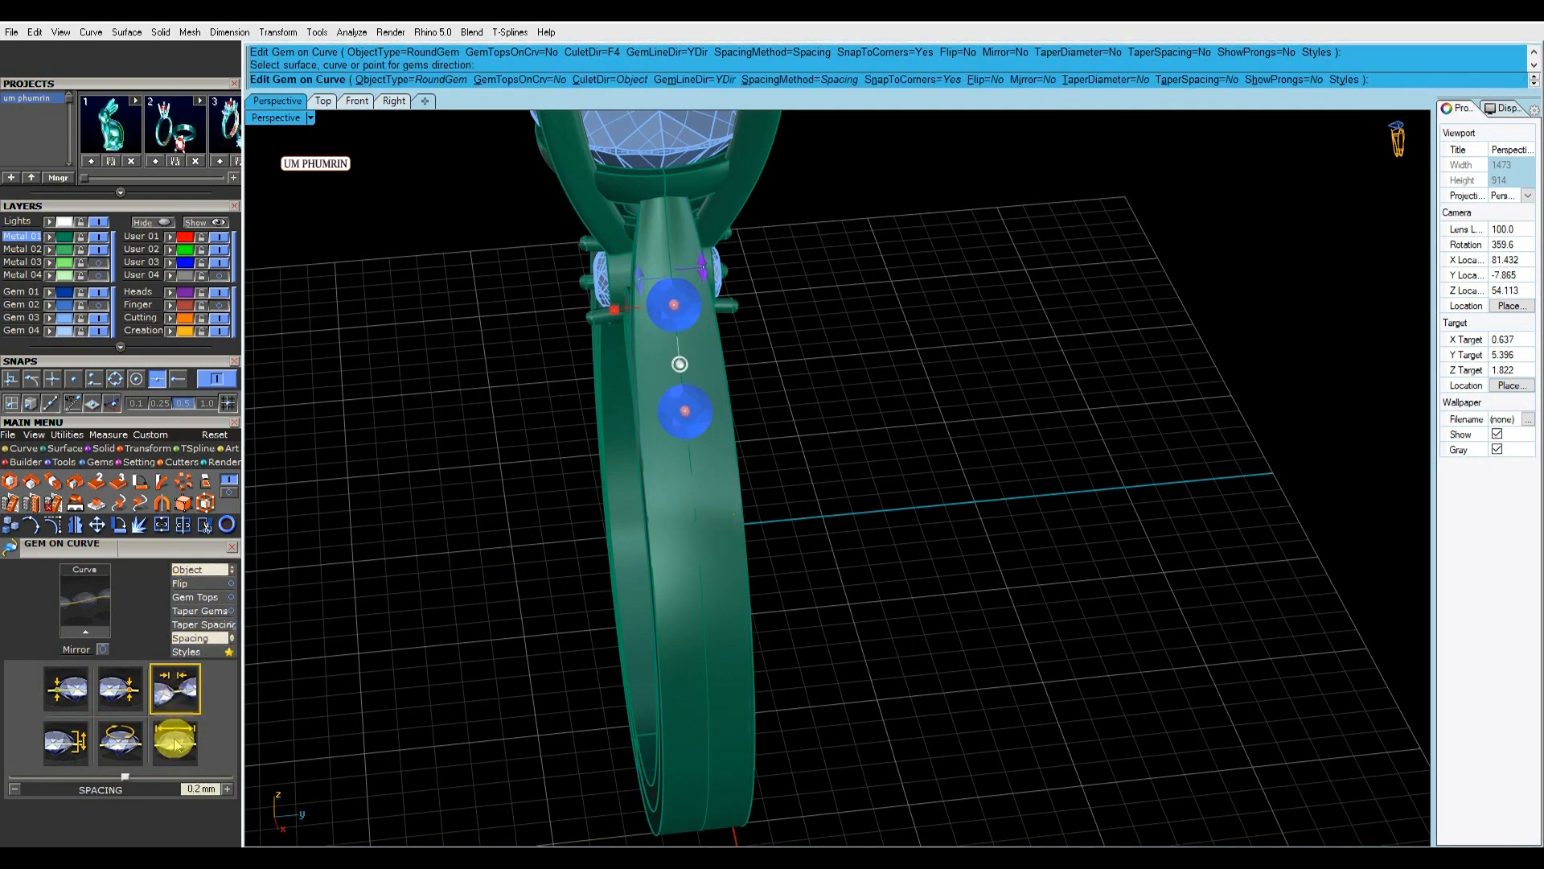
{"action": "left_click", "coordinate": [199, 640]}
{"action": "left_click_drag", "start_coordinate": [684, 410], "coordinate": [699, 541]}
{"action": "right_click_drag", "start_coordinate": [657, 536], "coordinate": [590, 459]}
{"action": "scroll", "coordinate": [760, 488], "scroll_direction": "down", "scroll_amount": 4}
{"action": "scroll", "coordinate": [590, 458], "scroll_direction": "up", "scroll_amount": 6}
Fine-tune the gem row's start position to about 90.3% and create the five 1.6 mm stones.
{"action": "left_click", "coordinate": [564, 450]}
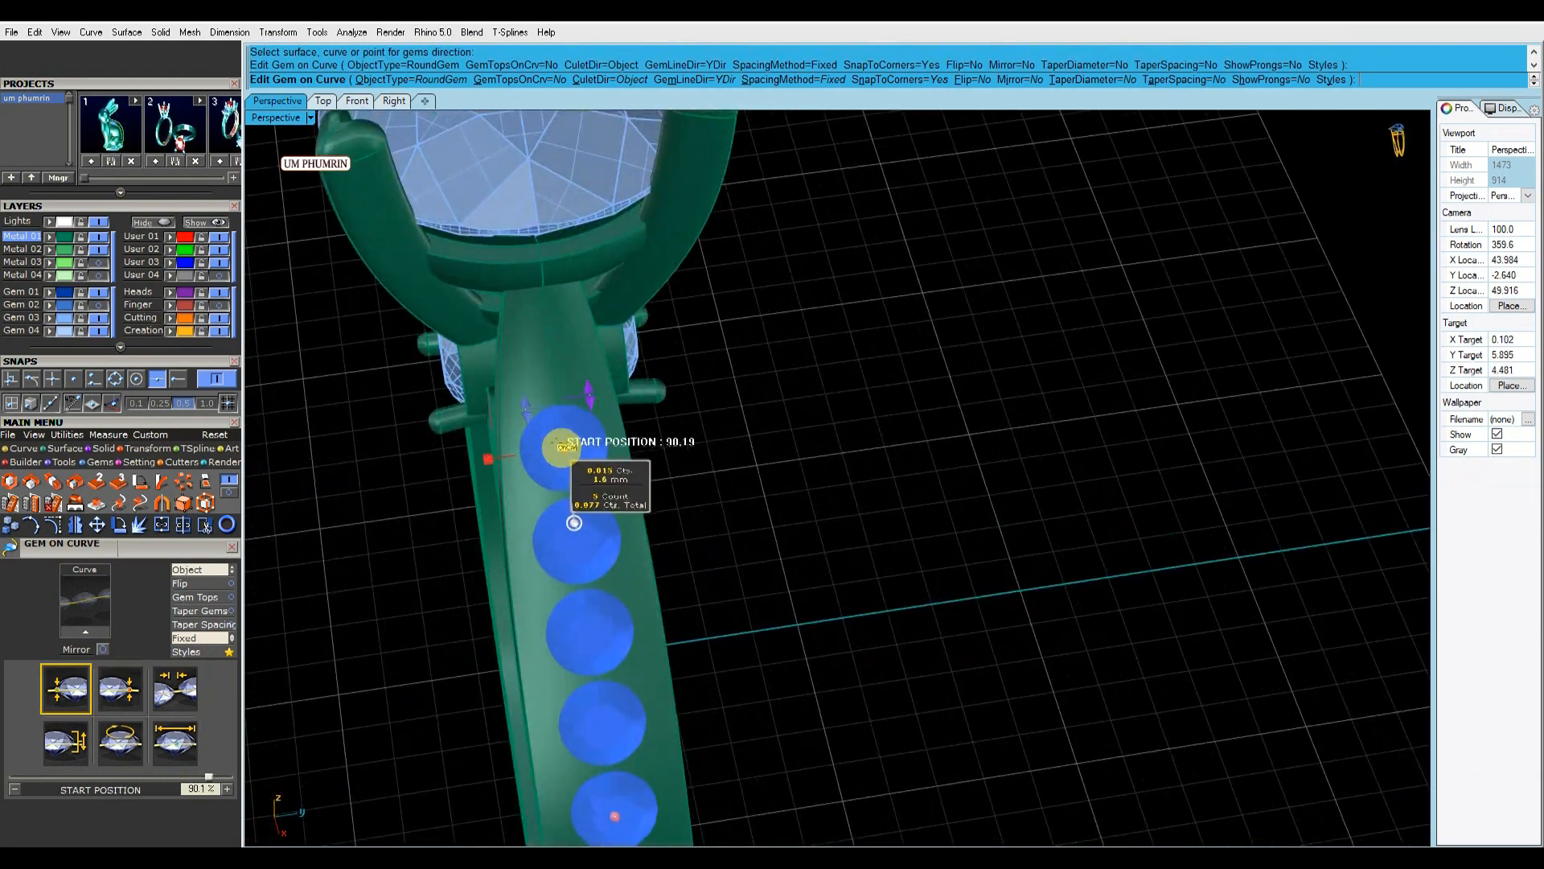
{"action": "right_click_drag", "start_coordinate": [615, 676], "coordinate": [672, 621]}
{"action": "scroll", "coordinate": [746, 543], "scroll_direction": "down", "scroll_amount": 5}
{"action": "right_click_drag", "start_coordinate": [746, 544], "coordinate": [979, 477]}
{"action": "right_click", "coordinate": [868, 434]}
{"action": "scroll", "coordinate": [869, 434], "scroll_direction": "down", "scroll_amount": 5}
{"action": "scroll", "coordinate": [754, 474], "scroll_direction": "up", "scroll_amount": 2}
{"action": "scroll", "coordinate": [754, 475], "scroll_direction": "up", "scroll_amount": 2}
Duplicate the shank's outer side edge next to the row of stones.
{"action": "type", "text": "DE"}
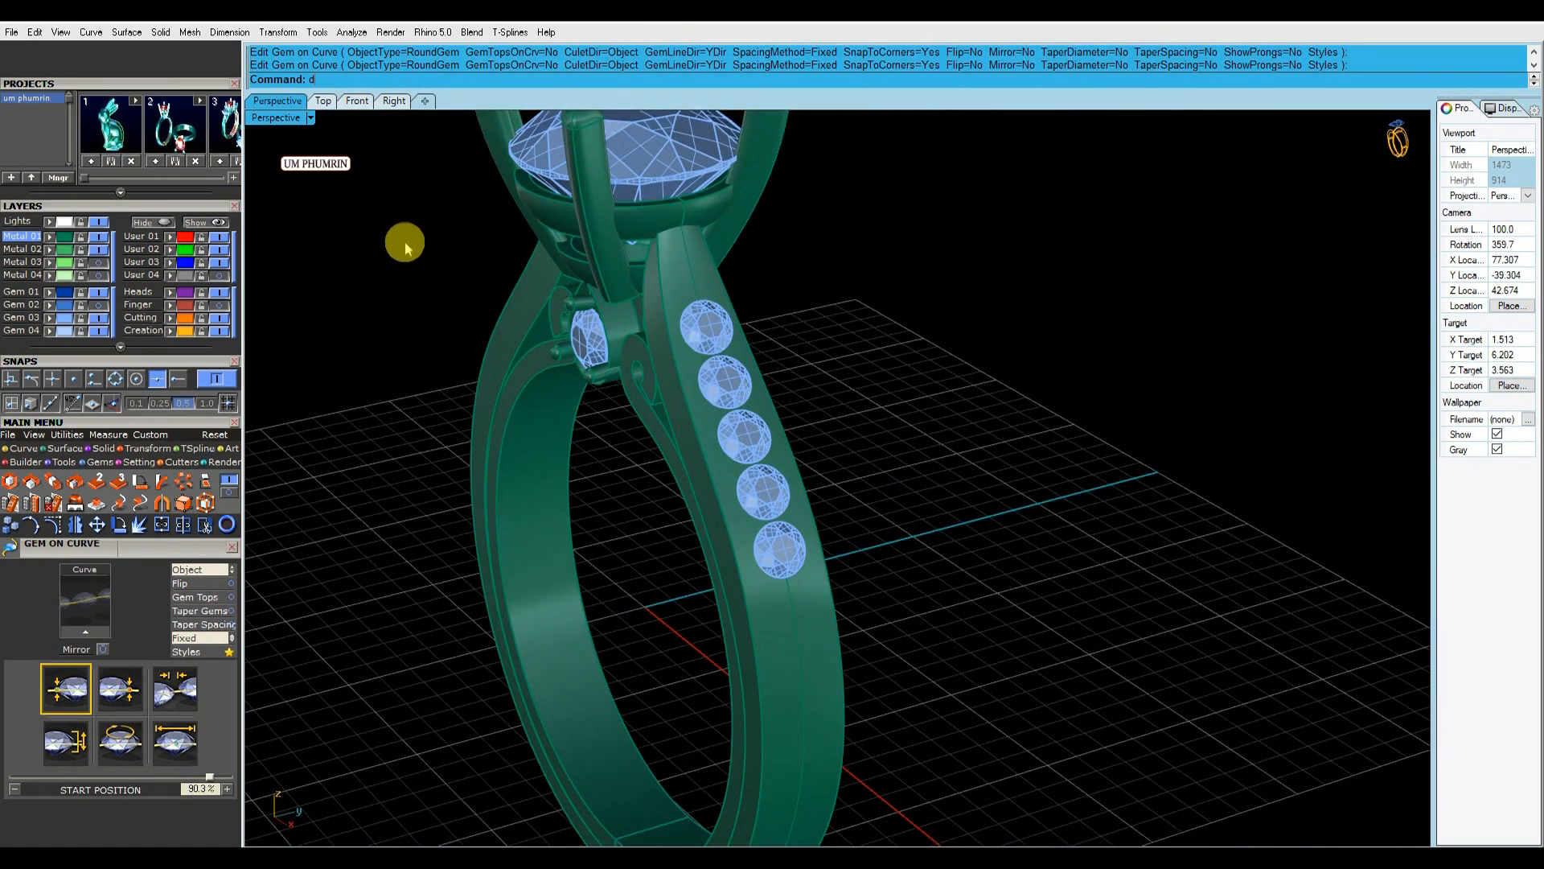
{"action": "key", "text": "Return"}
{"action": "left_click", "coordinate": [674, 374]}
{"action": "right_click", "coordinate": [674, 374]}
Offset the duplicated edge curve 0.2 mm on the shank's outer surface.
{"action": "type", "text": "OnS"}
{"action": "key", "text": "Return"}
{"action": "right_click_drag", "start_coordinate": [676, 374], "coordinate": [713, 434]}
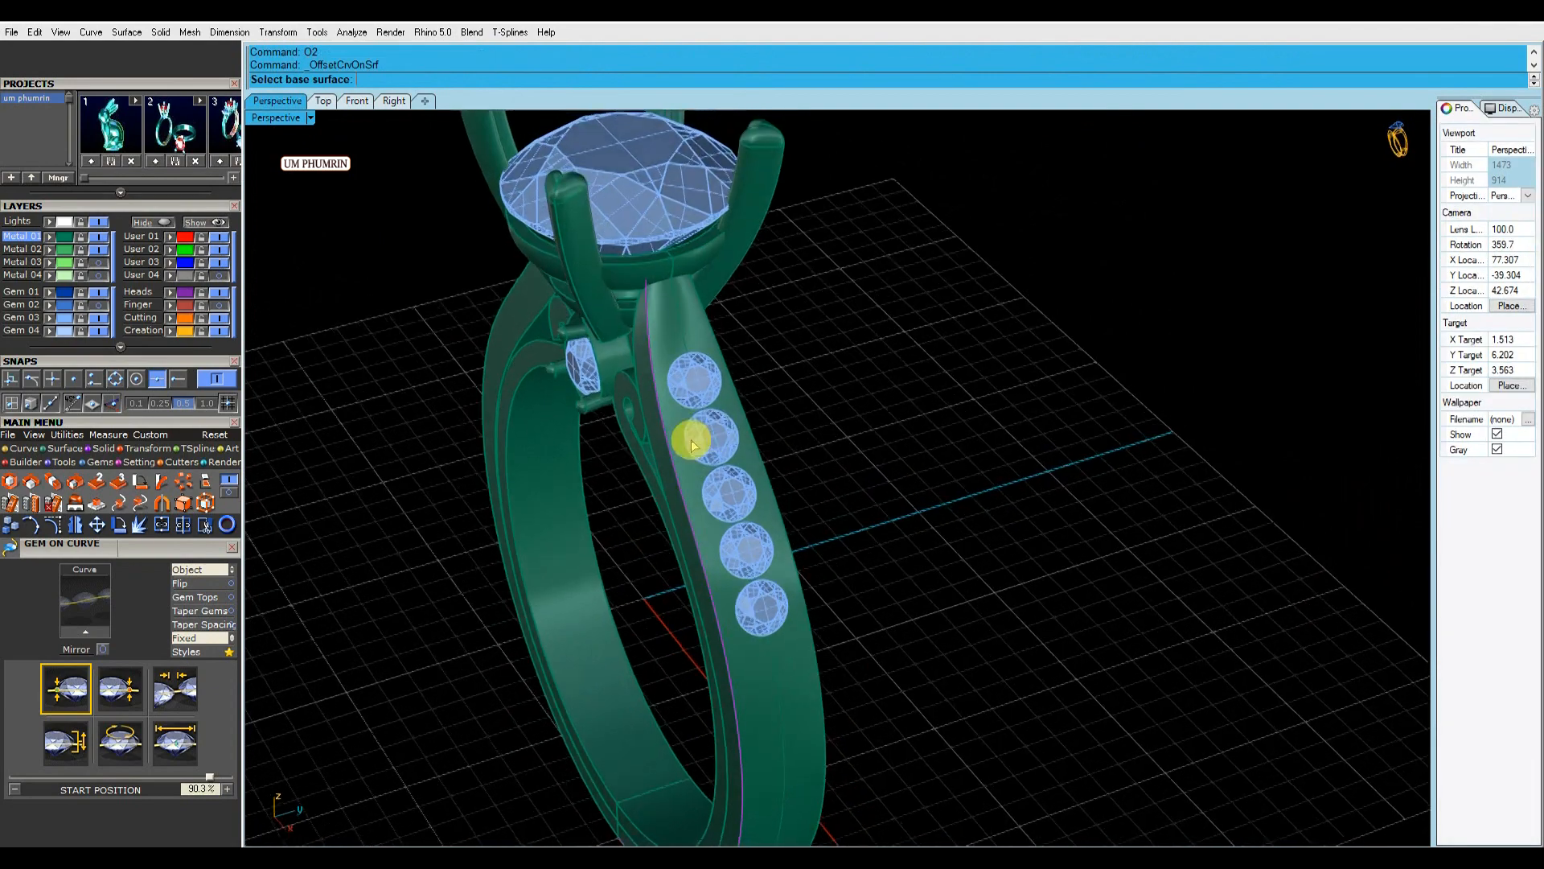
{"action": "scroll", "coordinate": [700, 432], "scroll_direction": "up", "scroll_amount": 4}
{"action": "left_click", "coordinate": [673, 449]}
{"action": "type", "text": ".2"}
{"action": "key", "text": "Return"}
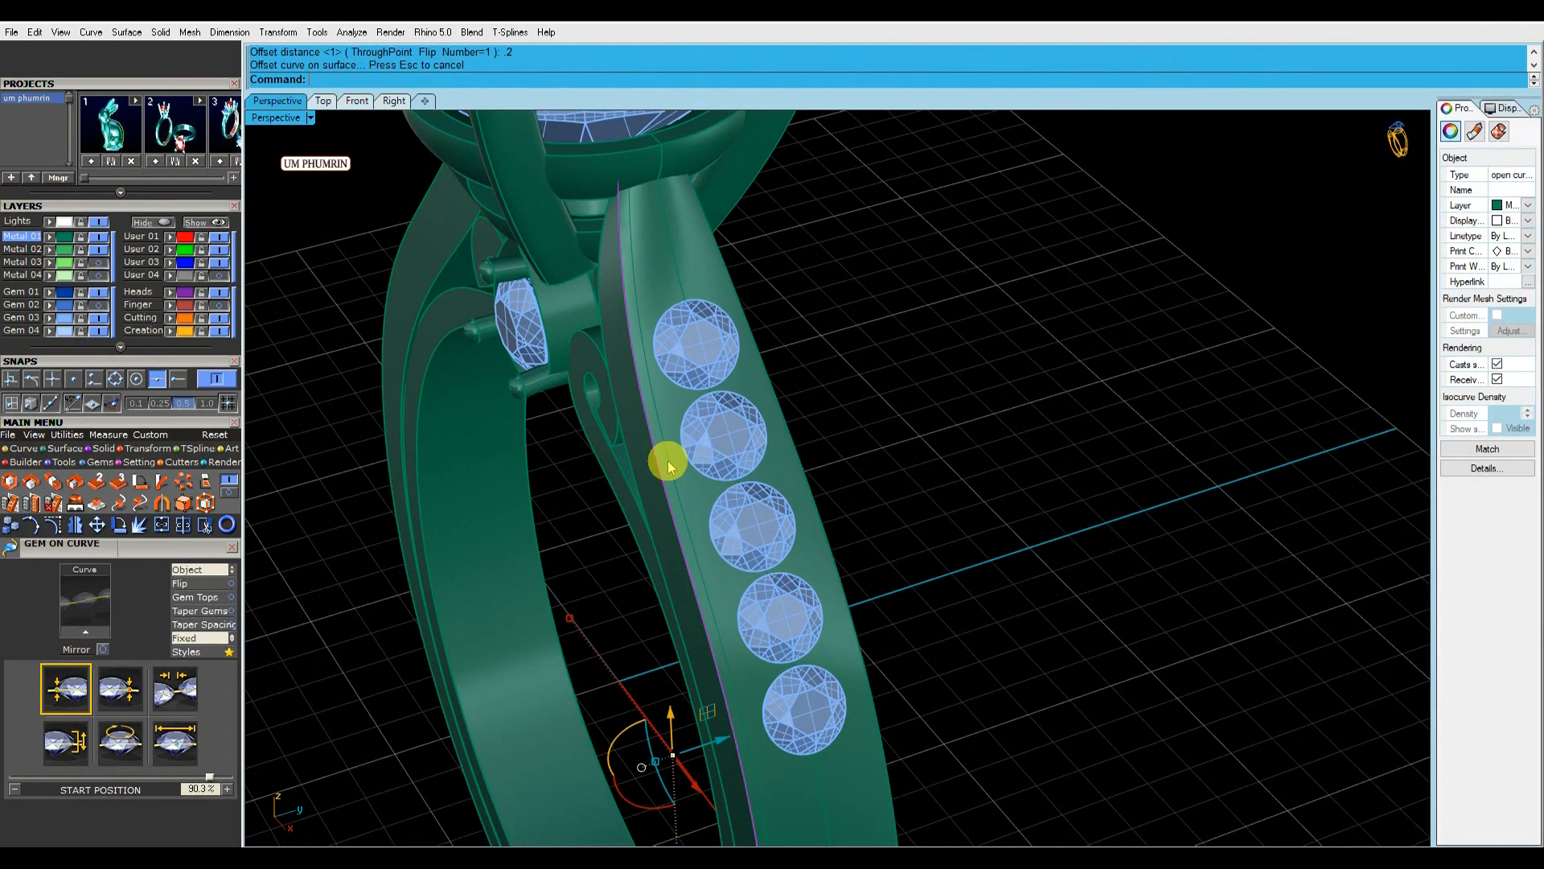
Offset the edge curve again on the shank's outer surface by 0.3 mm.
{"action": "right_click", "coordinate": [668, 466]}
{"action": "left_click", "coordinate": [667, 466]}
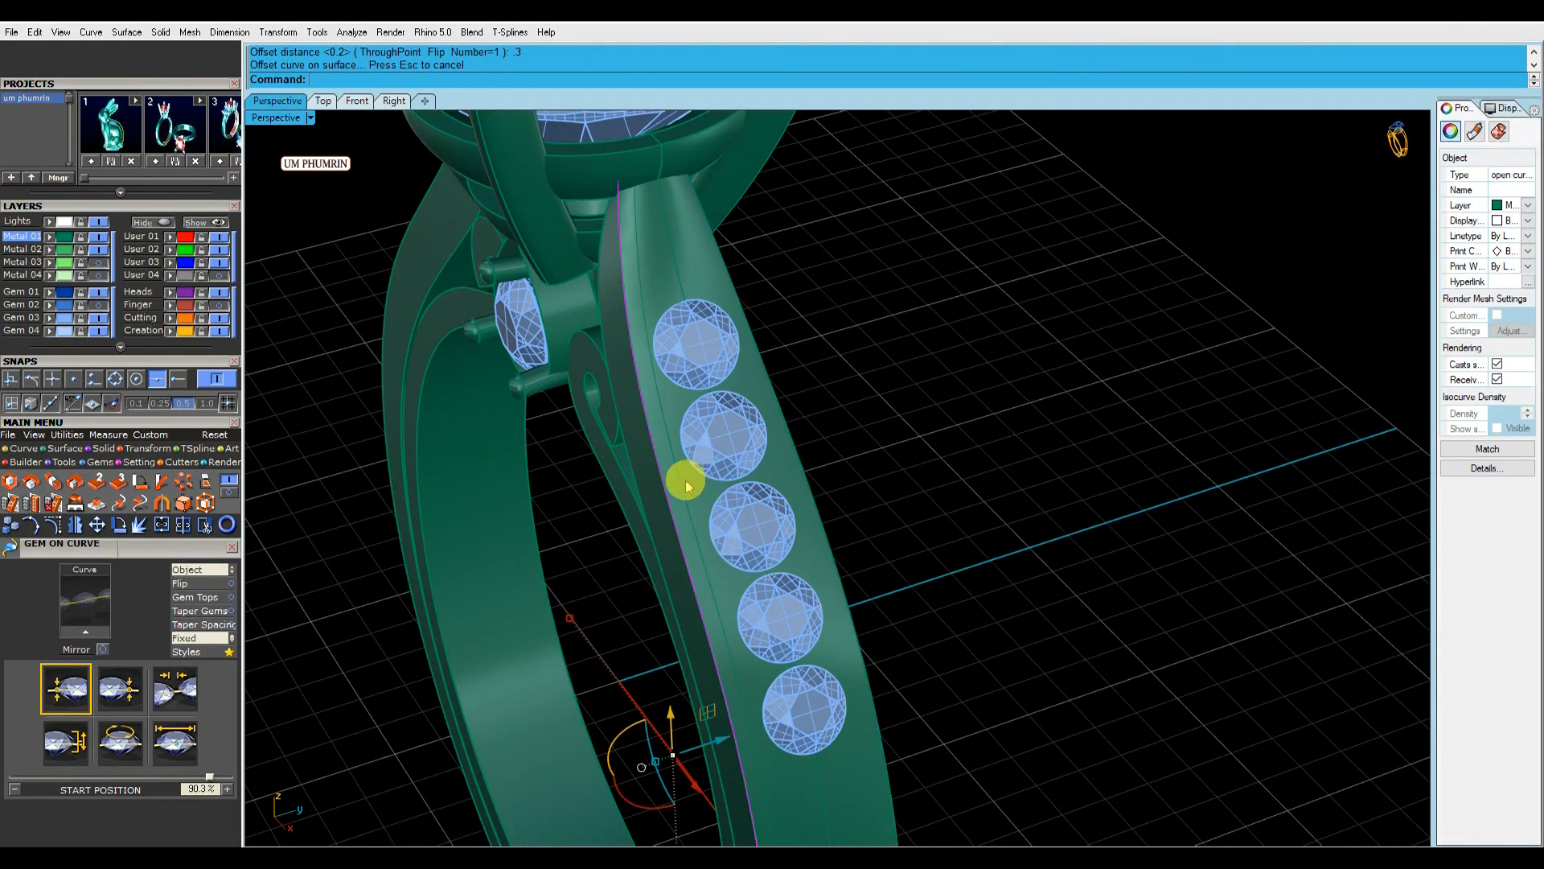
{"action": "type", "text": "O2"}
{"action": "key", "text": "Return"}
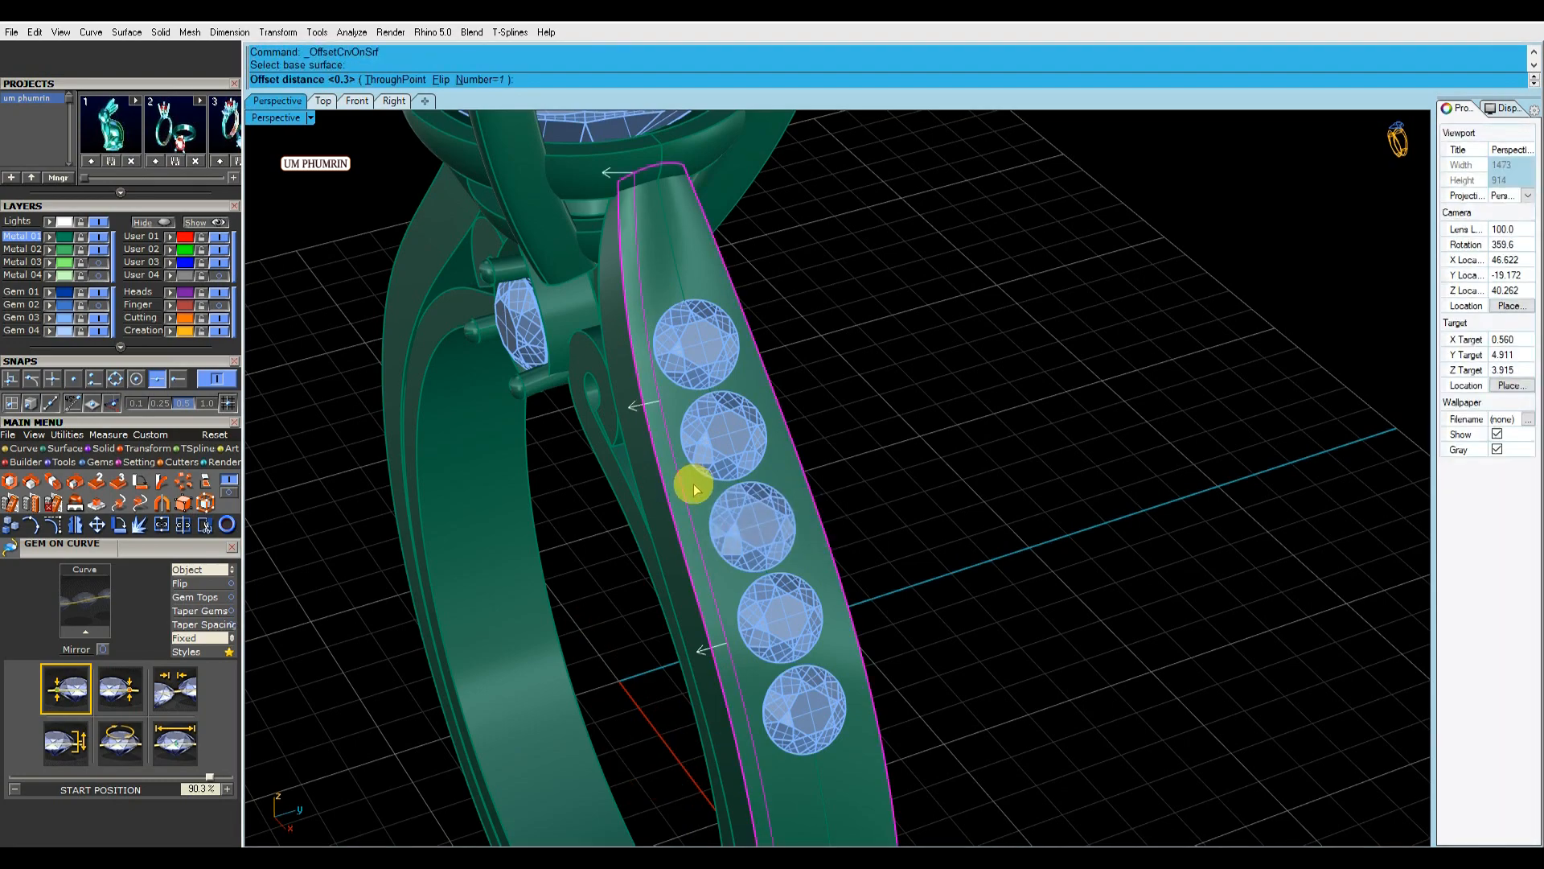
Select the two offset curves and mirror them across the X axis to the shank's other side.
{"action": "mouse_move", "coordinate": [693, 484]}
{"action": "right_mouse_down"}
{"action": "mouse_move", "coordinate": [852, 431]}
{"action": "mouse_move", "coordinate": [817, 447]}
{"action": "right_mouse_up"}
{"action": "left_click", "coordinate": [594, 524], "text": "shift"}
{"action": "left_click", "coordinate": [635, 564]}
{"action": "scroll", "coordinate": [650, 487], "scroll_direction": "down", "scroll_amount": 3}
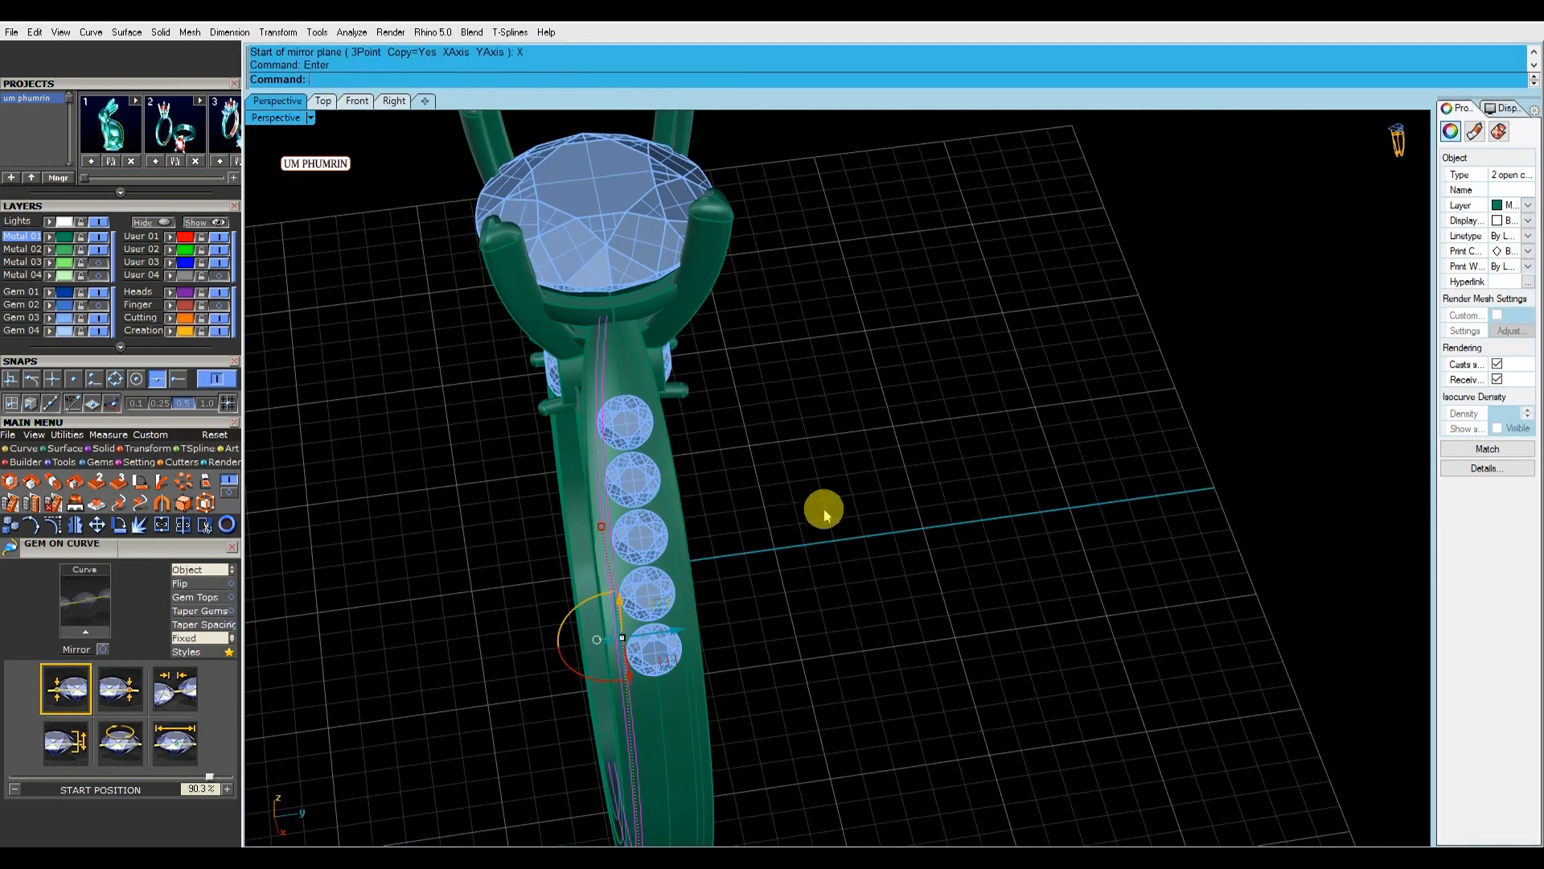
Hide the five shank stones using the Gem 04 layer, and move the five shank curves to the Creation layer.
{"action": "left_click", "coordinate": [625, 458]}
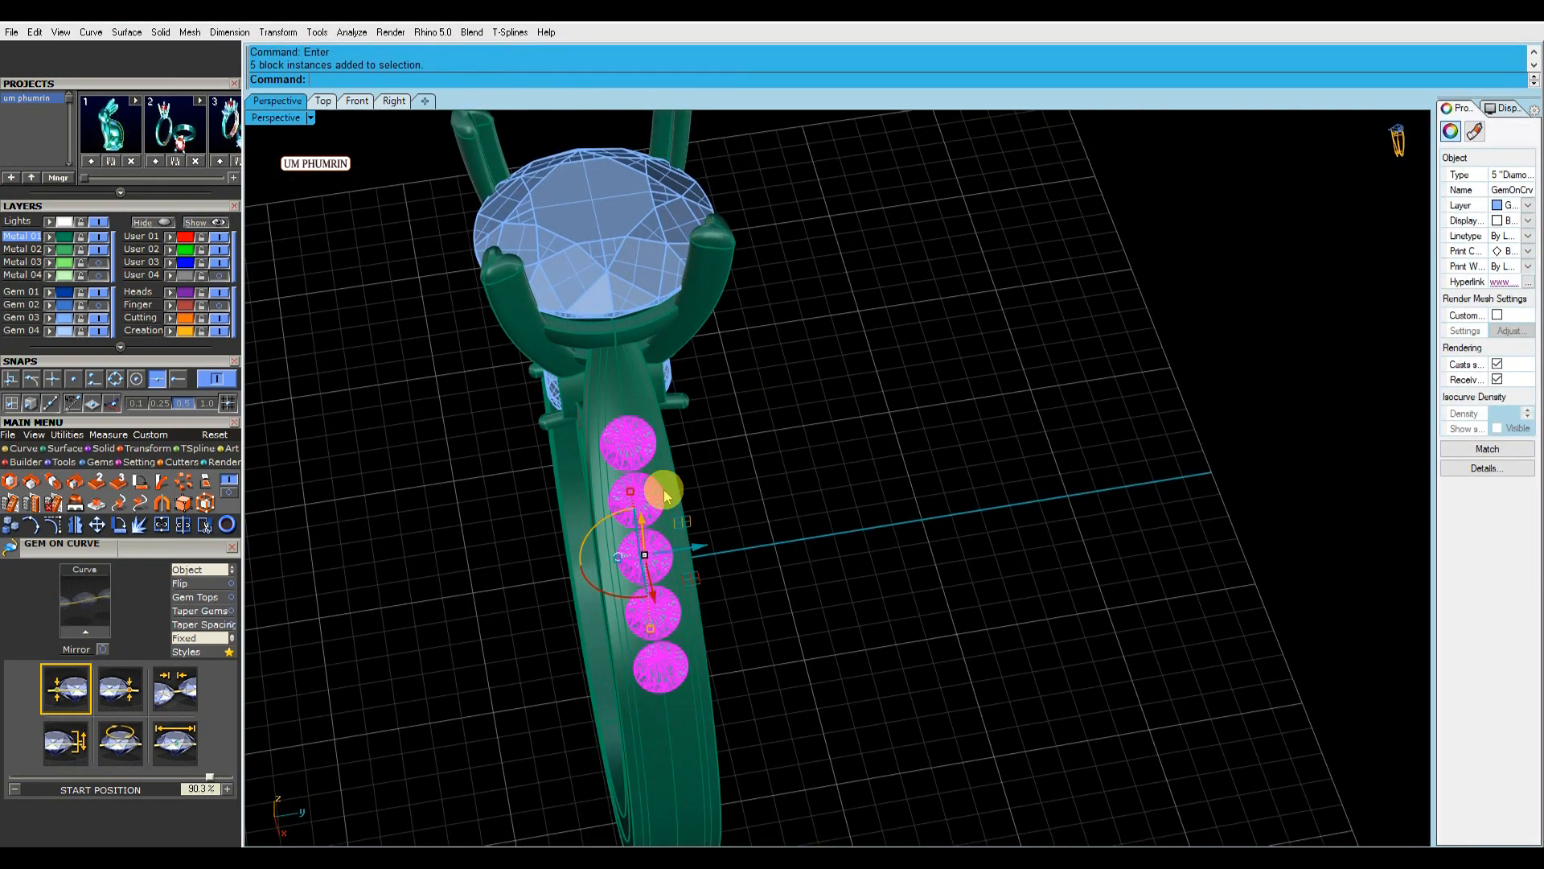
{"action": "left_click", "coordinate": [97, 331]}
{"action": "right_click_drag", "start_coordinate": [589, 448], "coordinate": [852, 513]}
{"action": "left_click_drag", "start_coordinate": [852, 513], "coordinate": [567, 475]}
{"action": "right_click_drag", "start_coordinate": [567, 474], "coordinate": [875, 414]}
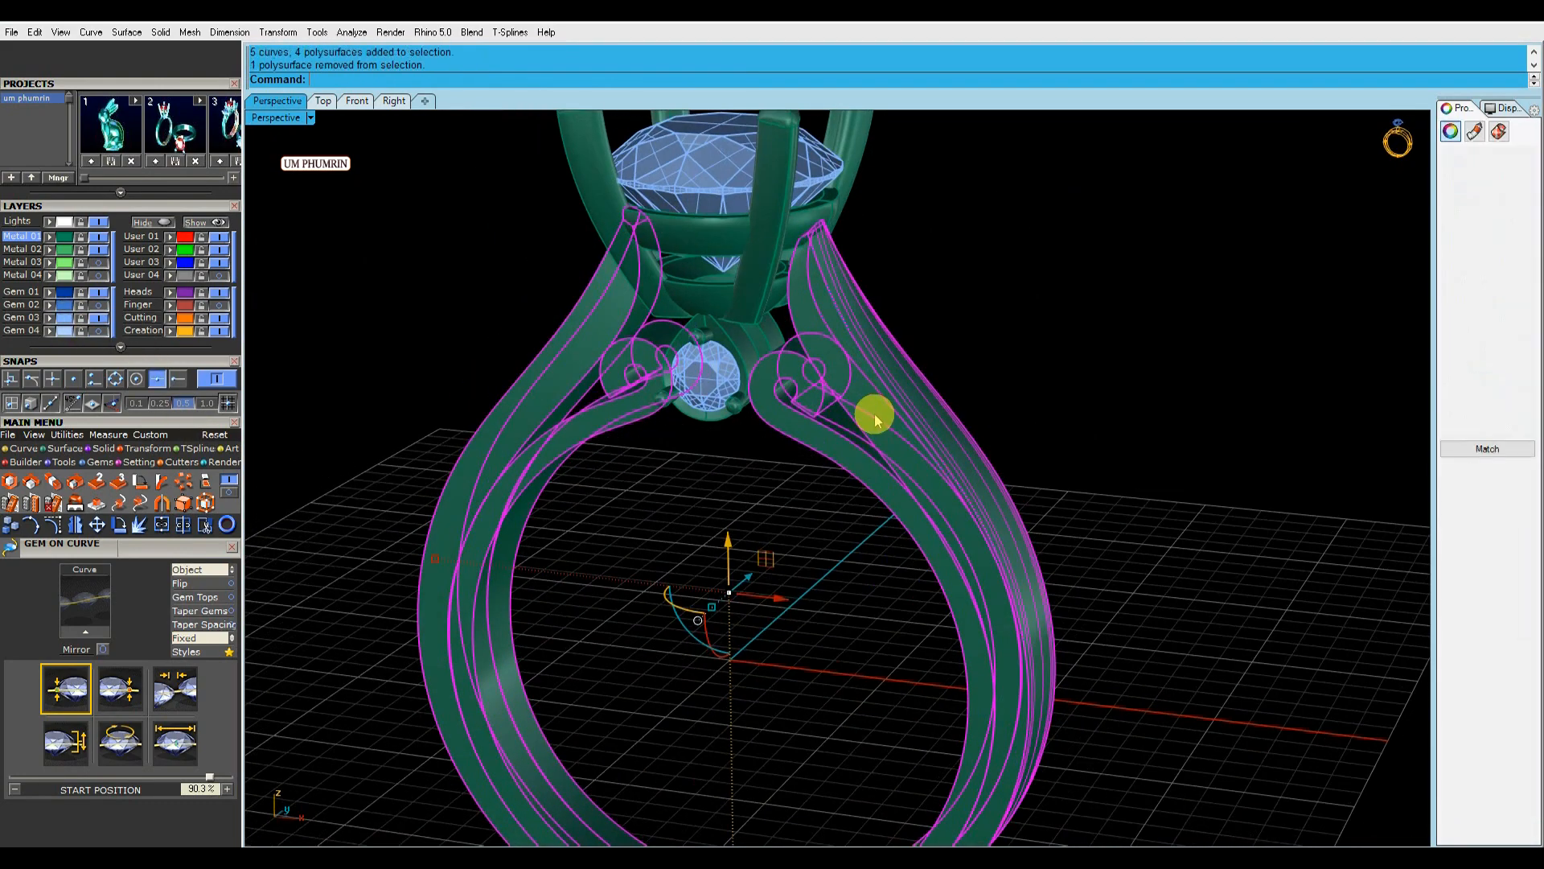
{"action": "left_click", "coordinate": [875, 413], "text": "ctrl"}
{"action": "left_click", "coordinate": [589, 385], "text": "ctrl"}
{"action": "right_click_drag", "start_coordinate": [589, 390], "coordinate": [165, 348]}
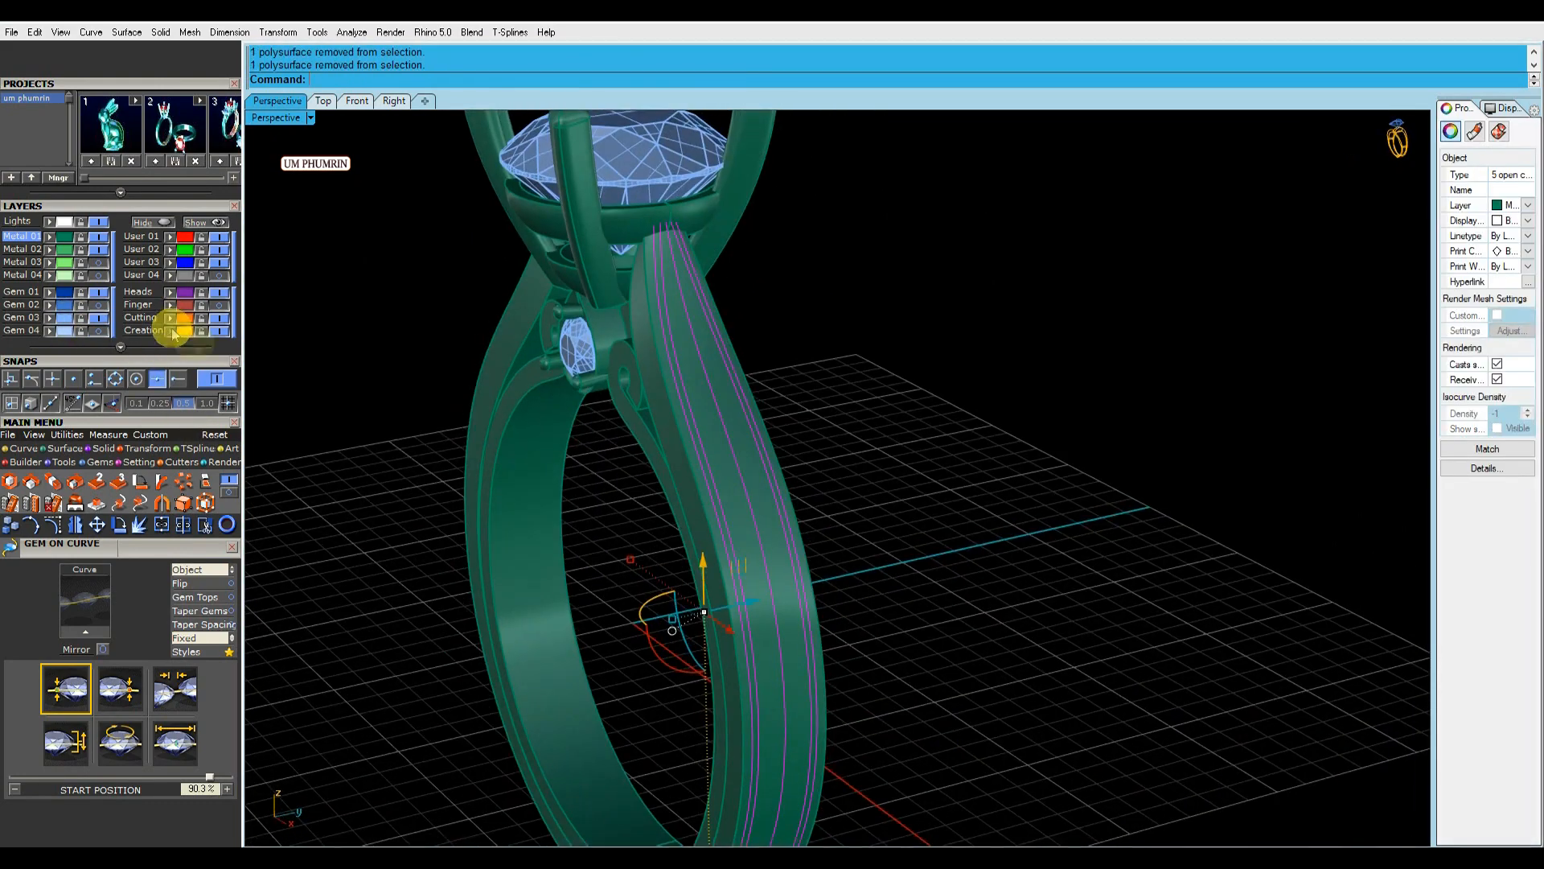
{"action": "left_click", "coordinate": [171, 331]}
Place a 1.2 mm round stone on the shank surface's centre curve near the head, using Gem on Surface at 120% scale.
{"action": "right_click_drag", "start_coordinate": [893, 467], "coordinate": [828, 506]}
{"action": "type", "text": "gs"}
{"action": "key", "text": "Return"}
{"action": "left_click", "coordinate": [638, 477]}
{"action": "scroll", "coordinate": [644, 424], "scroll_direction": "up", "scroll_amount": 7}
{"action": "left_click", "coordinate": [617, 381]}
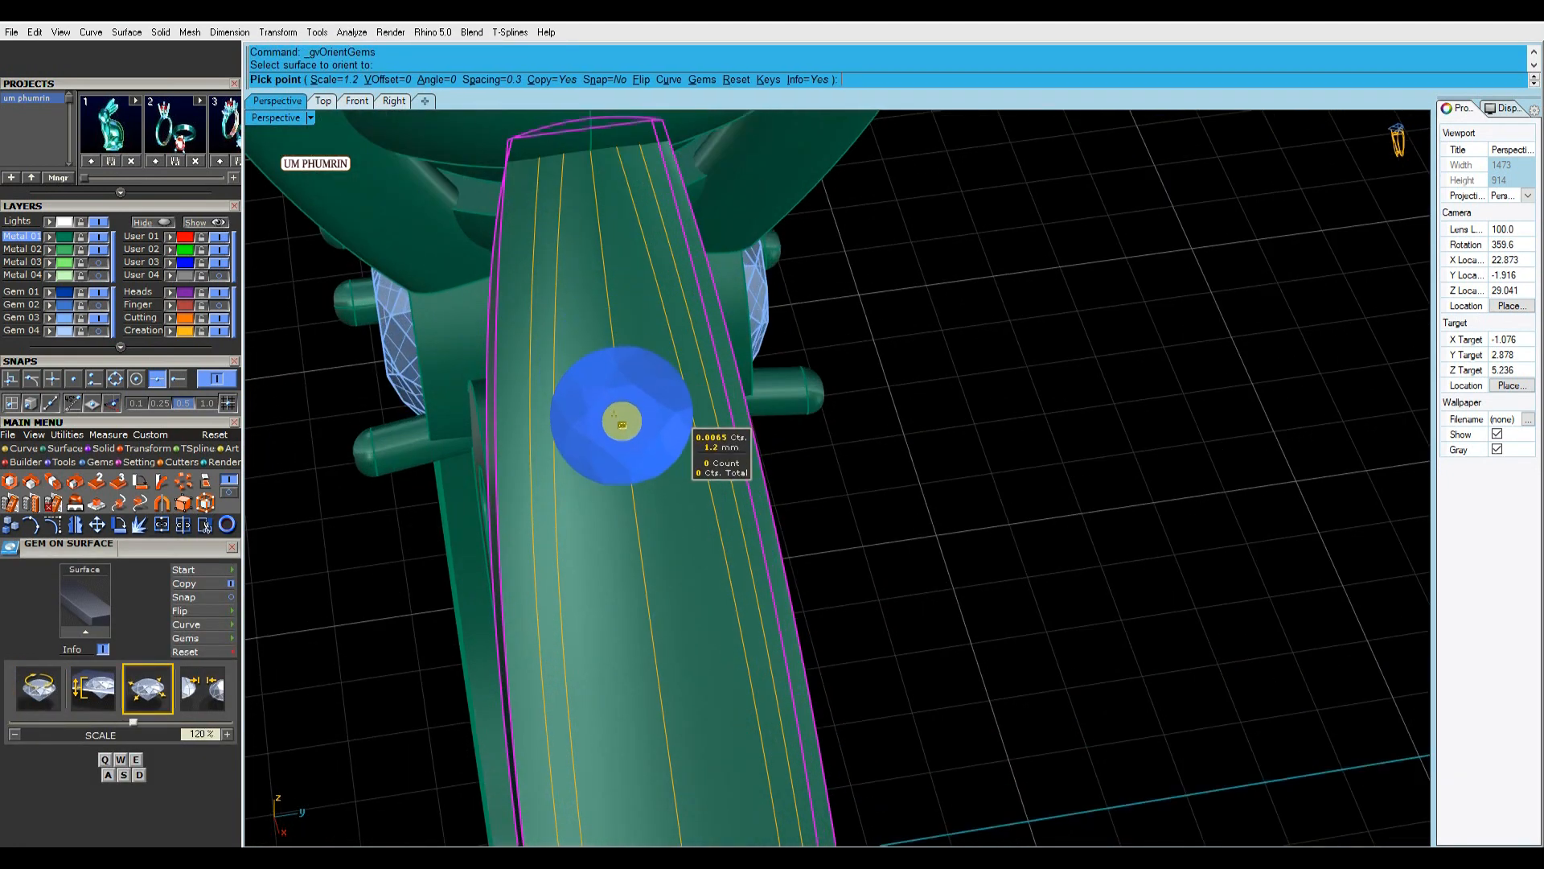
{"action": "left_click", "coordinate": [623, 428]}
{"action": "key", "text": "Return"}
Extract a crosswise U-direction isocurve from the shank's outer surface just above the 1.2 mm stone.
{"action": "key", "text": "Return"}
{"action": "left_click", "coordinate": [651, 338]}
{"action": "left_click", "coordinate": [464, 80]}
{"action": "scroll", "coordinate": [627, 323], "scroll_direction": "up", "scroll_amount": 6}
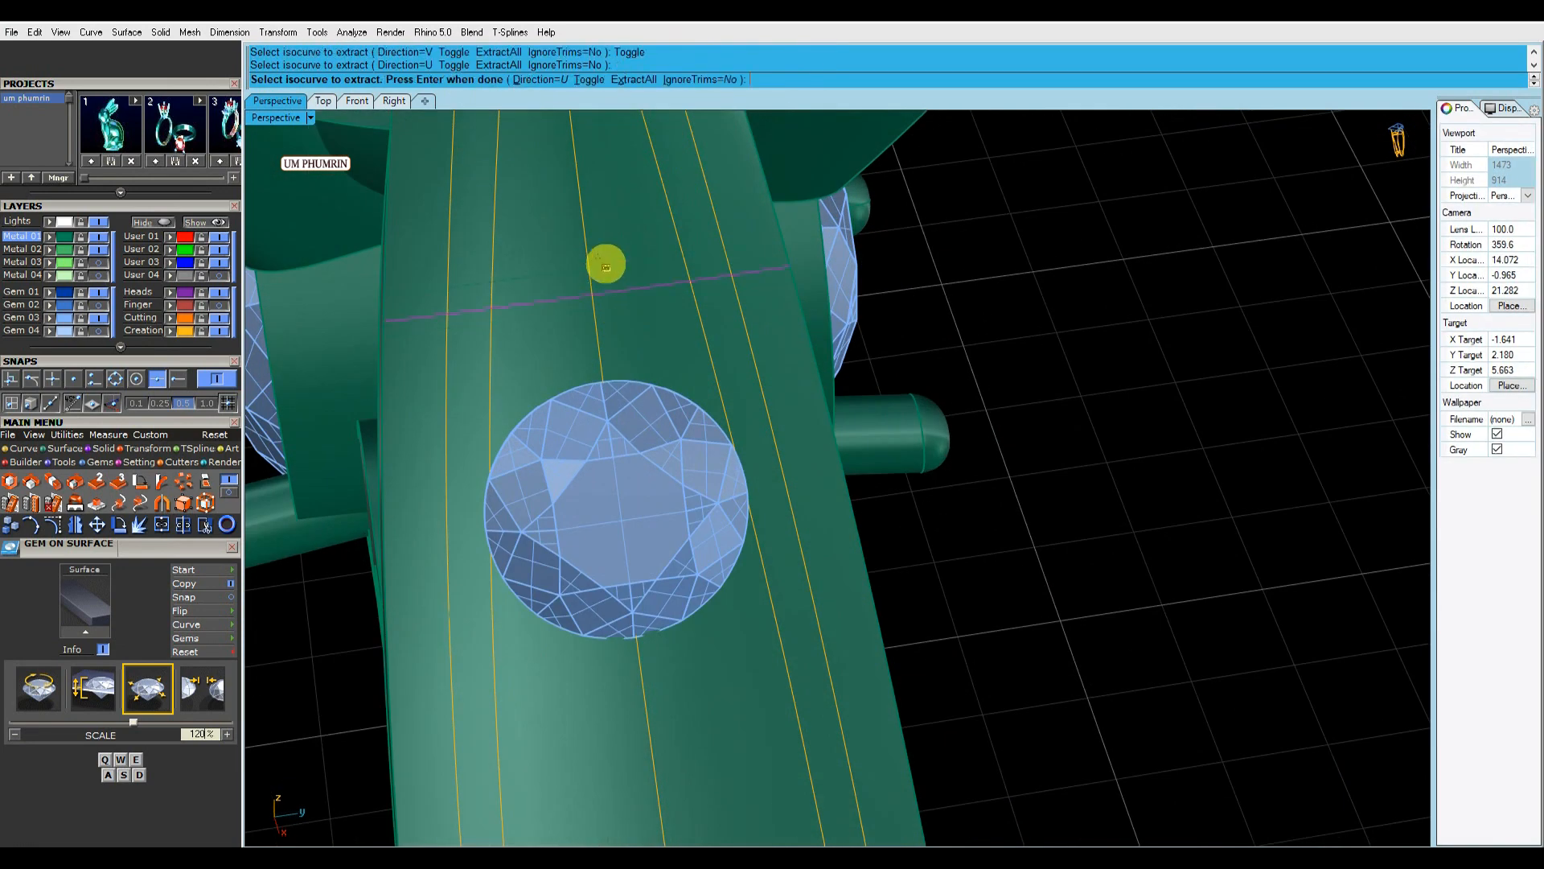
{"action": "scroll", "coordinate": [606, 266], "scroll_direction": "down", "scroll_amount": 4}
{"action": "left_click", "coordinate": [157, 378]}
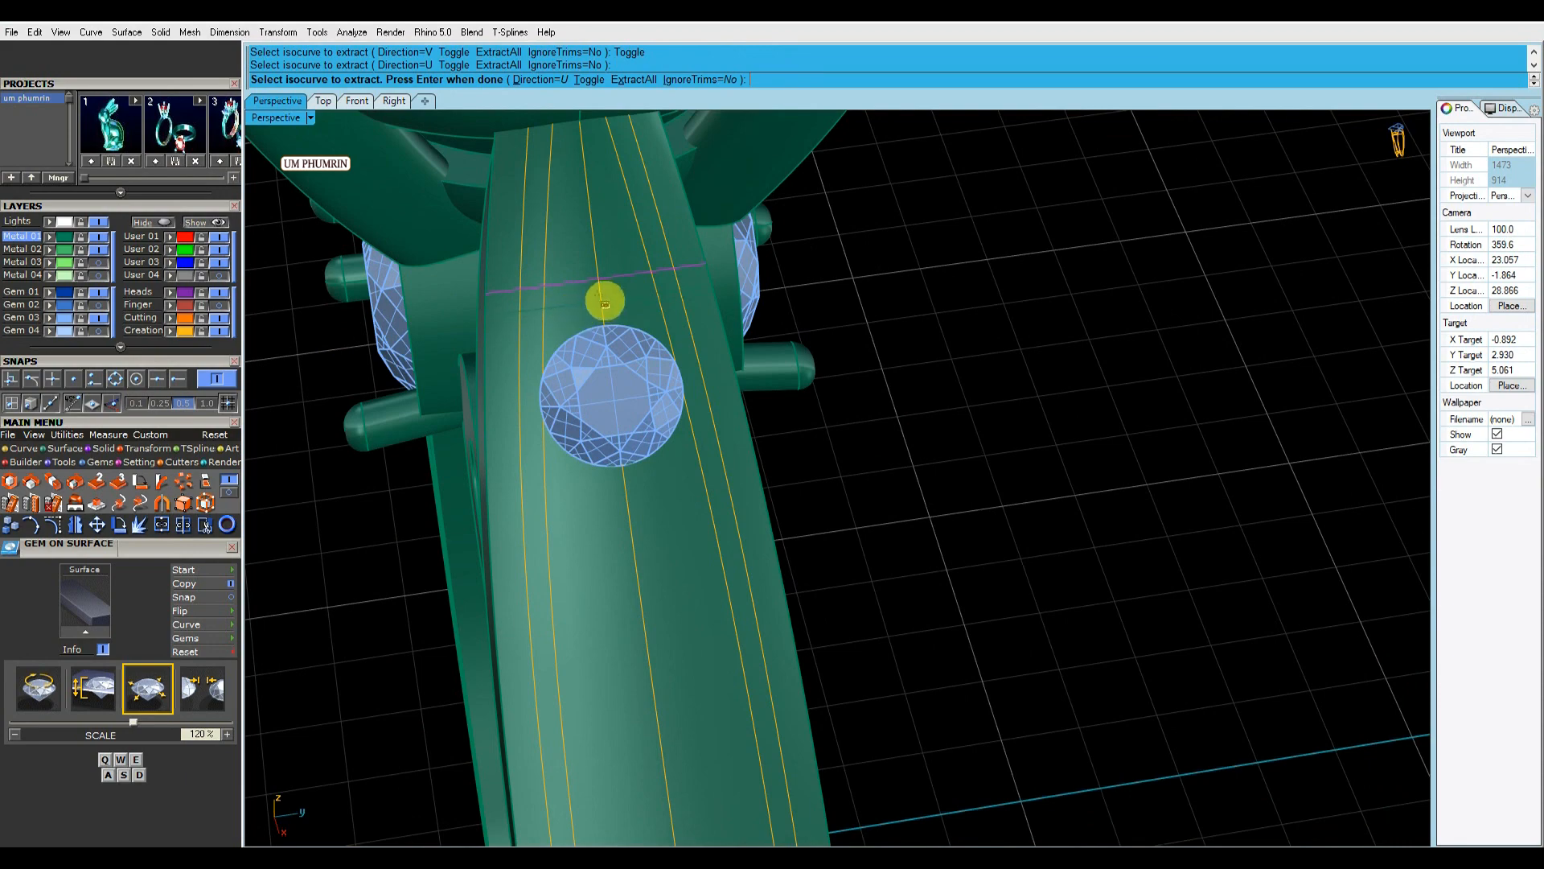
{"action": "key", "text": "Return"}
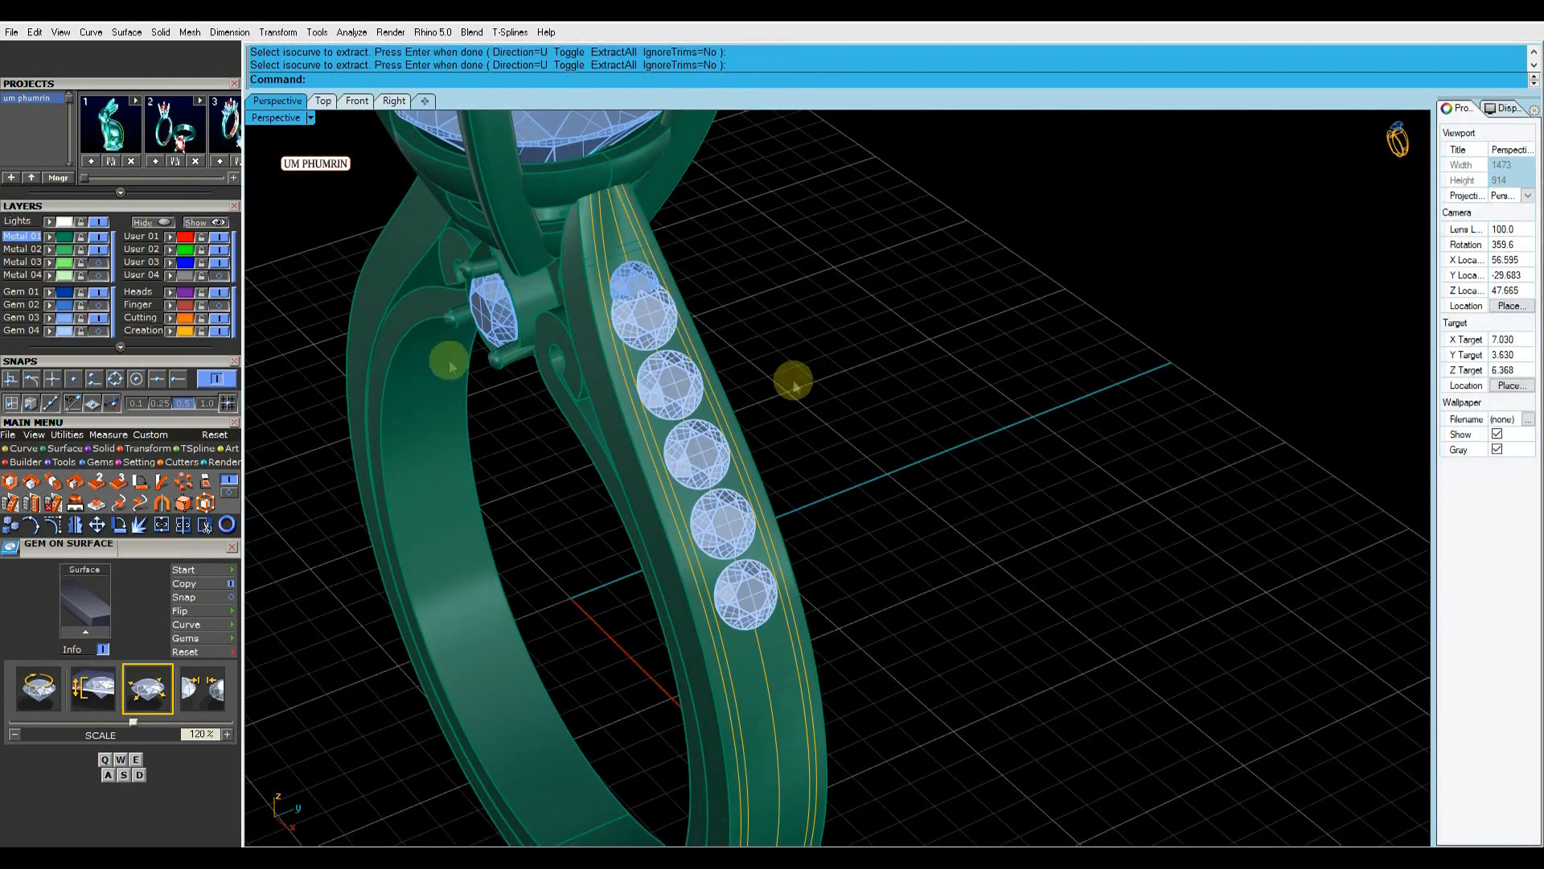
Edit the row of shank stones and shift its start position to about 87.6%, below the 1.2 mm stone.
{"action": "left_click", "coordinate": [668, 341]}
{"action": "key", "text": "F6"}
{"action": "left_click", "coordinate": [690, 359]}
{"action": "scroll", "coordinate": [652, 299], "scroll_direction": "up", "scroll_amount": 2}
{"action": "left_click_drag", "start_coordinate": [644, 251], "coordinate": [651, 274]}
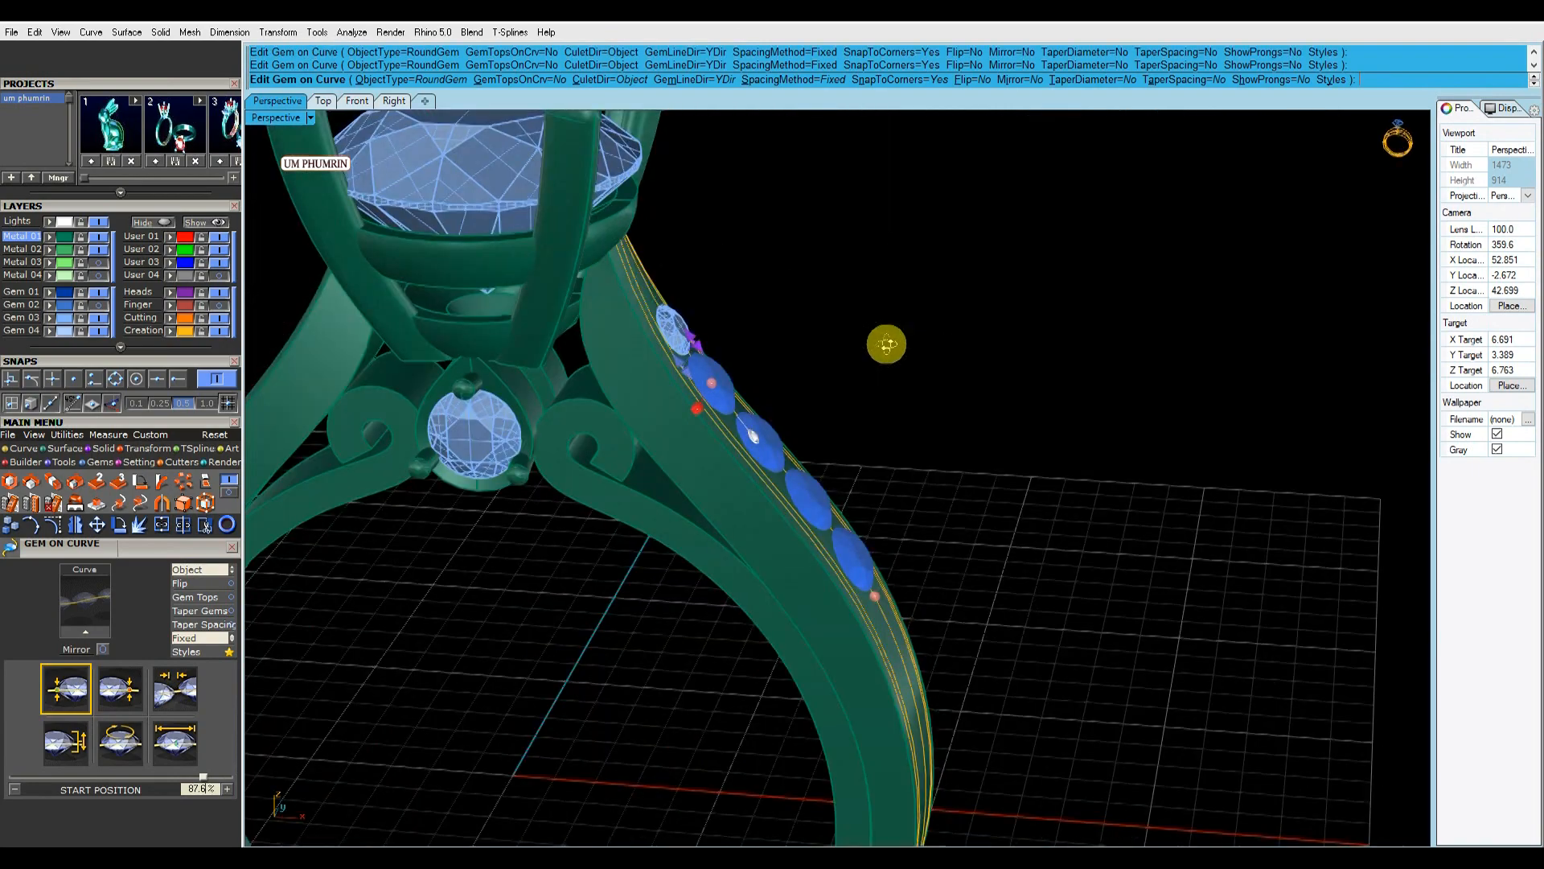
Extract a crosswise U-direction isocurve from the shank's outer surface just below the last stone.
{"action": "type", "text": "Ex1"}
{"action": "key", "text": "Return"}
{"action": "left_click", "coordinate": [728, 579]}
{"action": "scroll", "coordinate": [727, 558], "scroll_direction": "up", "scroll_amount": 5}
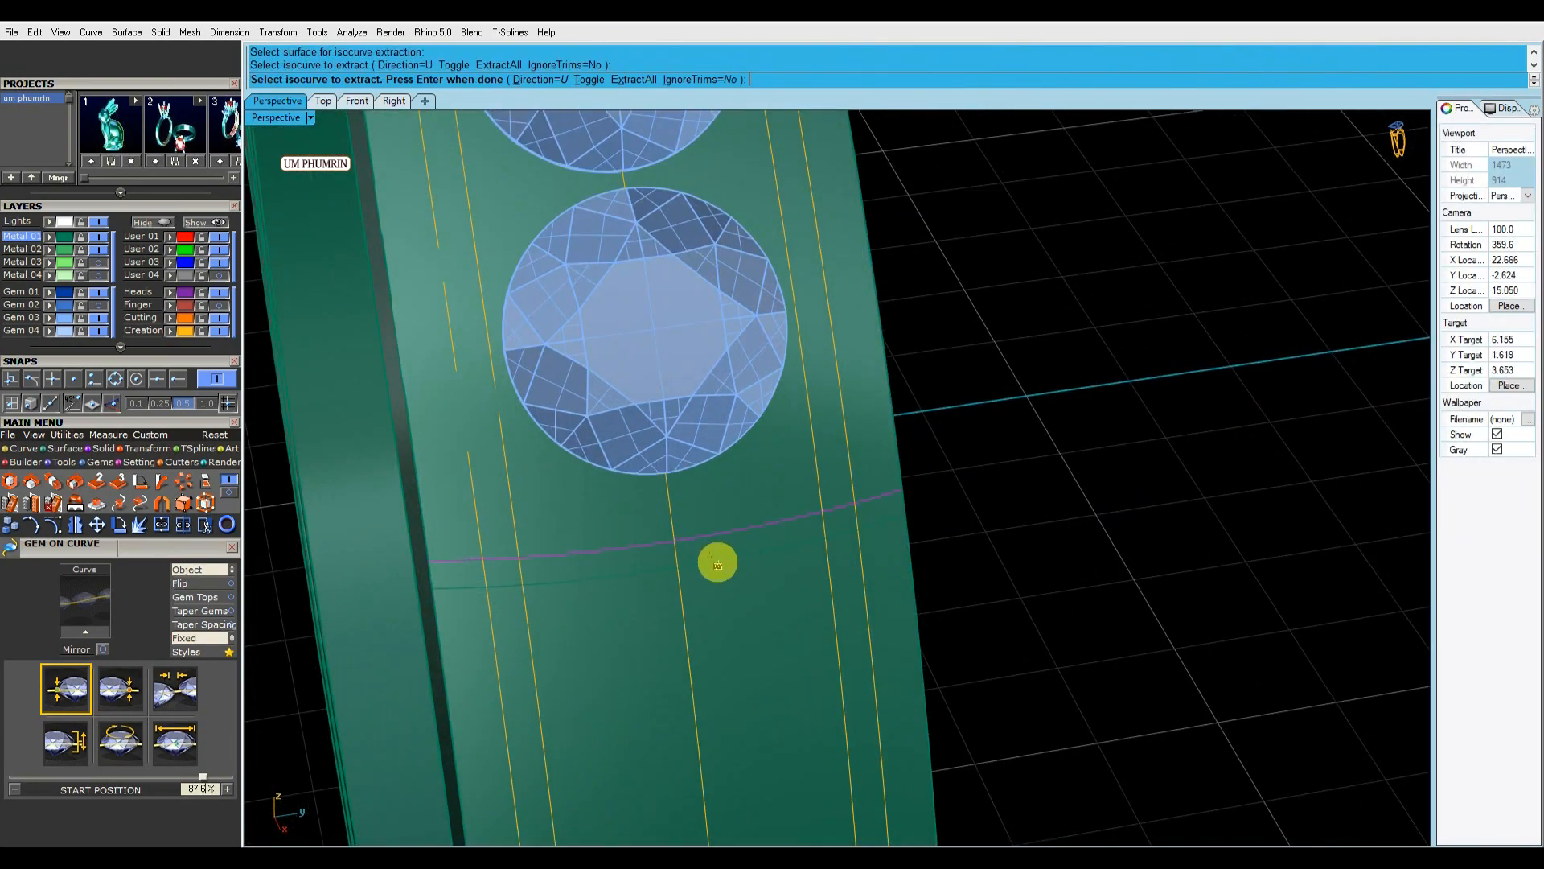
{"action": "left_click", "coordinate": [719, 567]}
{"action": "key", "text": "Return"}
{"action": "scroll", "coordinate": [724, 552], "scroll_direction": "down", "scroll_amount": 10}
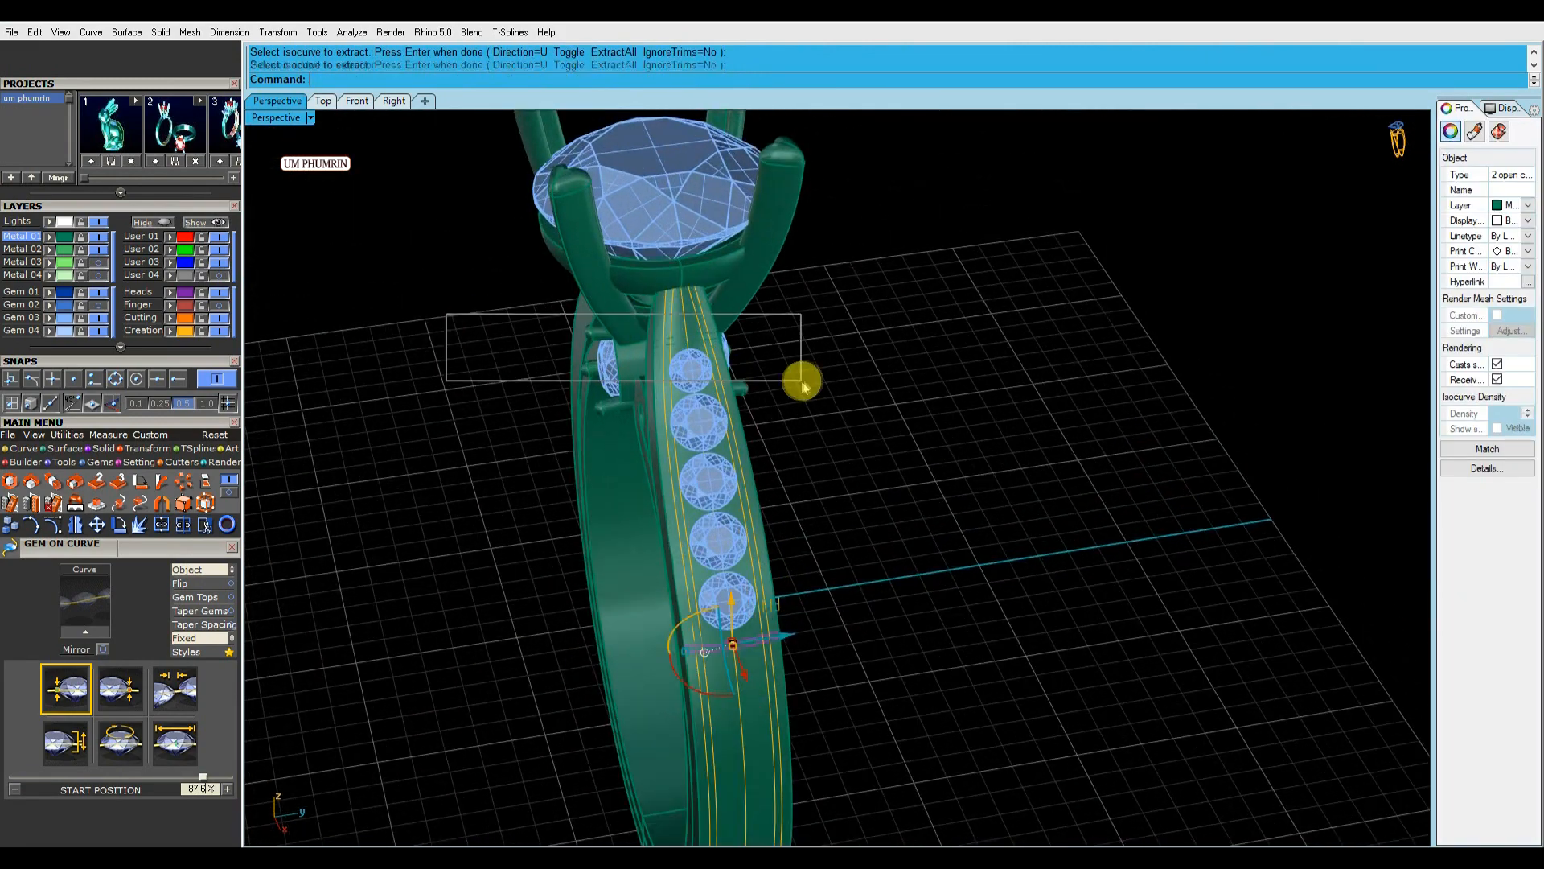
Delete the existing row of four round stones from the shank's outer surface.
{"action": "left_click", "coordinate": [347, 462]}
{"action": "left_click", "coordinate": [689, 481]}
{"action": "type", "text": "d"}
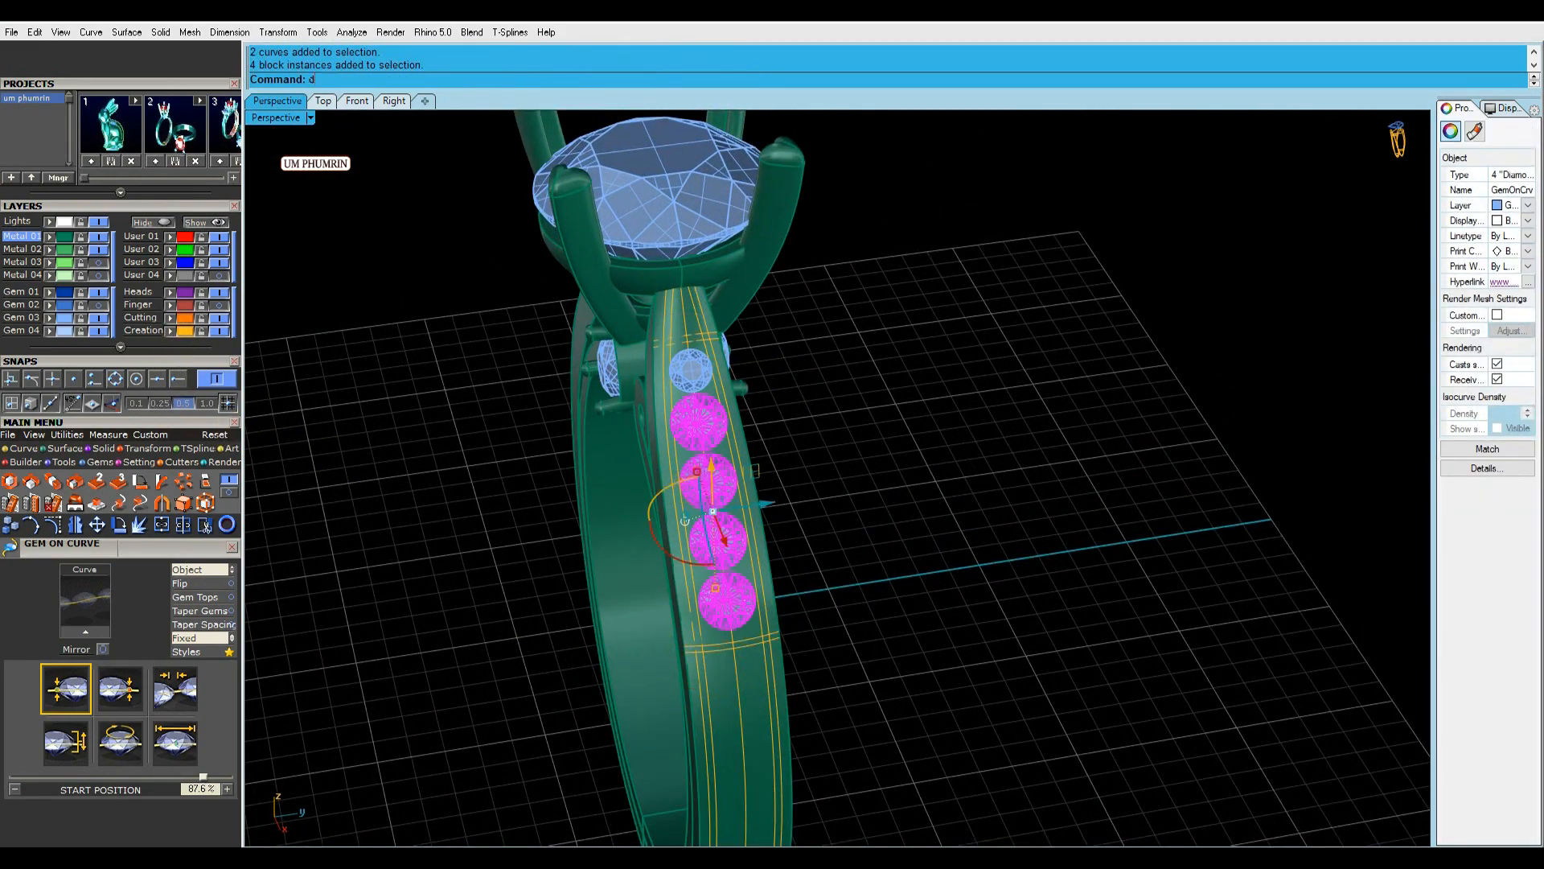
Isolate the lengthwise and crosswise border isocurves of the shank by hiding the metal parts, gems and centre curve.
{"action": "right_click_drag", "start_coordinate": [737, 432], "coordinate": [706, 350]}
{"action": "scroll", "coordinate": [706, 350], "scroll_direction": "up", "scroll_amount": 3}
{"action": "left_click", "coordinate": [649, 269]}
{"action": "scroll", "coordinate": [649, 265], "scroll_direction": "up", "scroll_amount": 4}
{"action": "left_click", "coordinate": [651, 252]}
{"action": "left_click", "coordinate": [693, 291]}
{"action": "scroll", "coordinate": [650, 241], "scroll_direction": "down", "scroll_amount": 8}
{"action": "right_click_drag", "start_coordinate": [810, 378], "coordinate": [751, 275]}
{"action": "left_click_drag", "start_coordinate": [751, 275], "coordinate": [848, 447], "text": "shift"}
{"action": "scroll", "coordinate": [801, 450], "scroll_direction": "up", "scroll_amount": 5}
{"action": "left_click", "coordinate": [800, 423], "text": "shift"}
{"action": "left_click", "coordinate": [841, 461]}
{"action": "right_click", "coordinate": [152, 225]}
{"action": "left_click", "coordinate": [357, 101]}
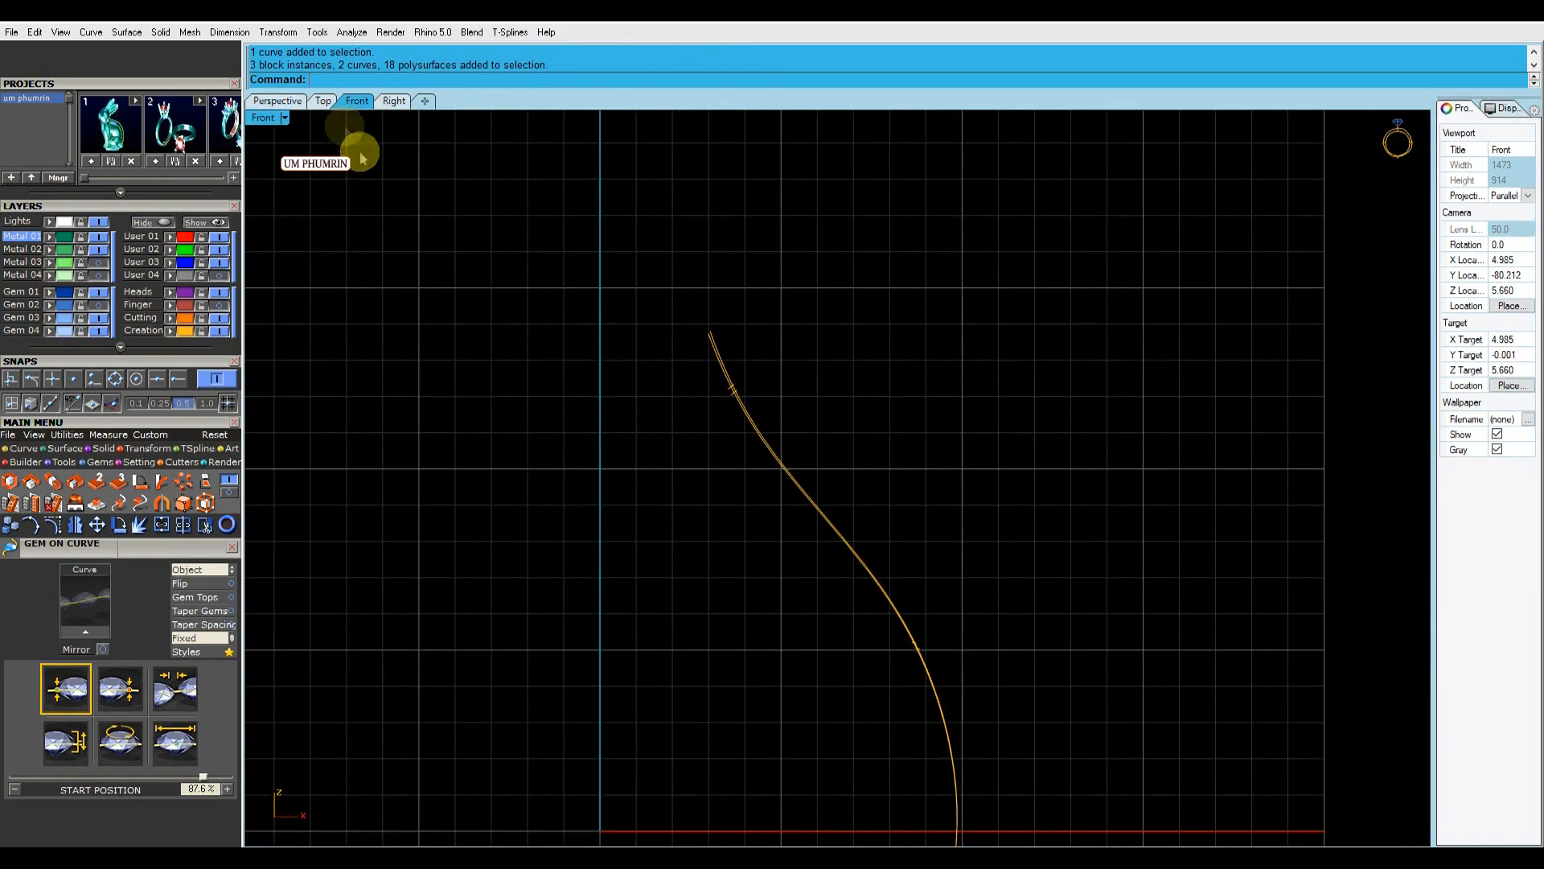
Trim the long border curves below the lower crosswise curves, using all the border curves as cutting objects.
{"action": "left_click", "coordinate": [394, 101]}
{"action": "left_click_drag", "start_coordinate": [724, 560], "coordinate": [526, 475]}
{"action": "type", "text": "trr"}
{"action": "key", "text": "Return"}
{"action": "type", "text": "tr"}
{"action": "right_click_drag", "start_coordinate": [604, 474], "coordinate": [760, 615]}
{"action": "key", "text": "Return"}
{"action": "left_click_drag", "start_coordinate": [760, 615], "coordinate": [582, 466]}
{"action": "scroll", "coordinate": [691, 280], "scroll_direction": "up", "scroll_amount": 10}
{"action": "scroll", "coordinate": [711, 314], "scroll_direction": "down", "scroll_amount": 4}
{"action": "right_click", "coordinate": [741, 373]}
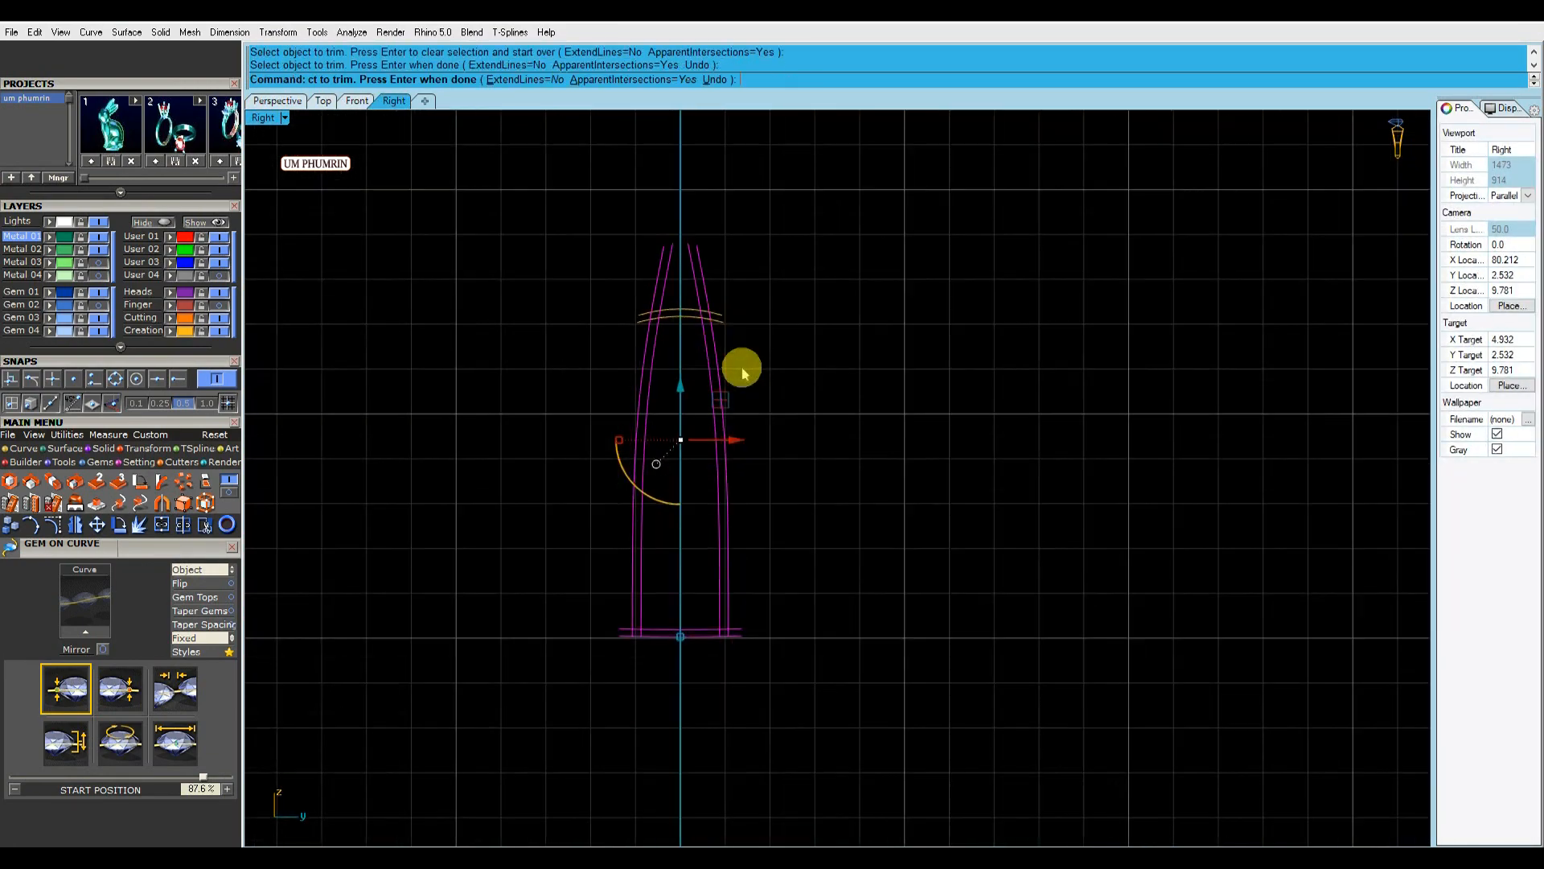
Trim the remaining overhanging ends at the upper and lower corners, leaving one border outline inside the other.
{"action": "left_click_drag", "start_coordinate": [843, 656], "coordinate": [493, 255]}
{"action": "right_click", "coordinate": [736, 277]}
{"action": "right_click_drag", "start_coordinate": [622, 613], "coordinate": [613, 423]}
{"action": "scroll", "coordinate": [613, 422], "scroll_direction": "up", "scroll_amount": 4}
{"action": "scroll", "coordinate": [616, 436], "scroll_direction": "up", "scroll_amount": 4}
{"action": "left_click_drag", "start_coordinate": [617, 437], "coordinate": [596, 497]}
{"action": "left_click_drag", "start_coordinate": [920, 493], "coordinate": [871, 437]}
{"action": "scroll", "coordinate": [852, 448], "scroll_direction": "up", "scroll_amount": 4}
{"action": "left_click", "coordinate": [547, 462]}
{"action": "left_click", "coordinate": [538, 447]}
{"action": "scroll", "coordinate": [623, 375], "scroll_direction": "down", "scroll_amount": 8}
{"action": "right_click_drag", "start_coordinate": [637, 369], "coordinate": [597, 756]}
{"action": "scroll", "coordinate": [658, 330], "scroll_direction": "up", "scroll_amount": 8}
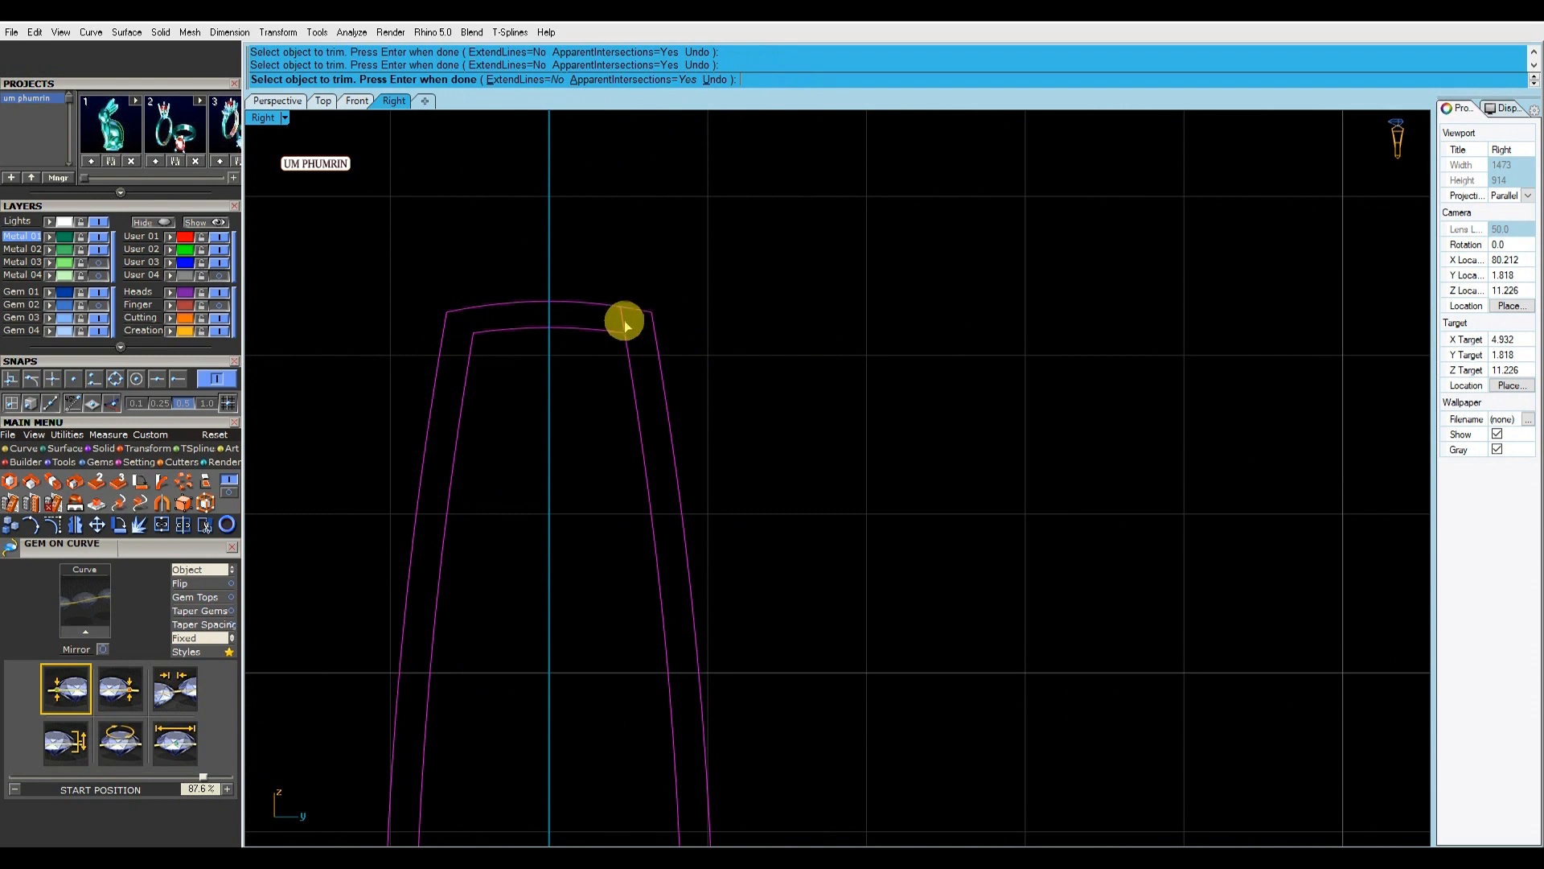
Join the trimmed border curves into two closed outlines and show the hidden ring parts again.
{"action": "key", "text": "ctrl+a"}
{"action": "type", "text": "j"}
{"action": "key", "text": "Return"}
{"action": "left_click", "coordinate": [277, 101]}
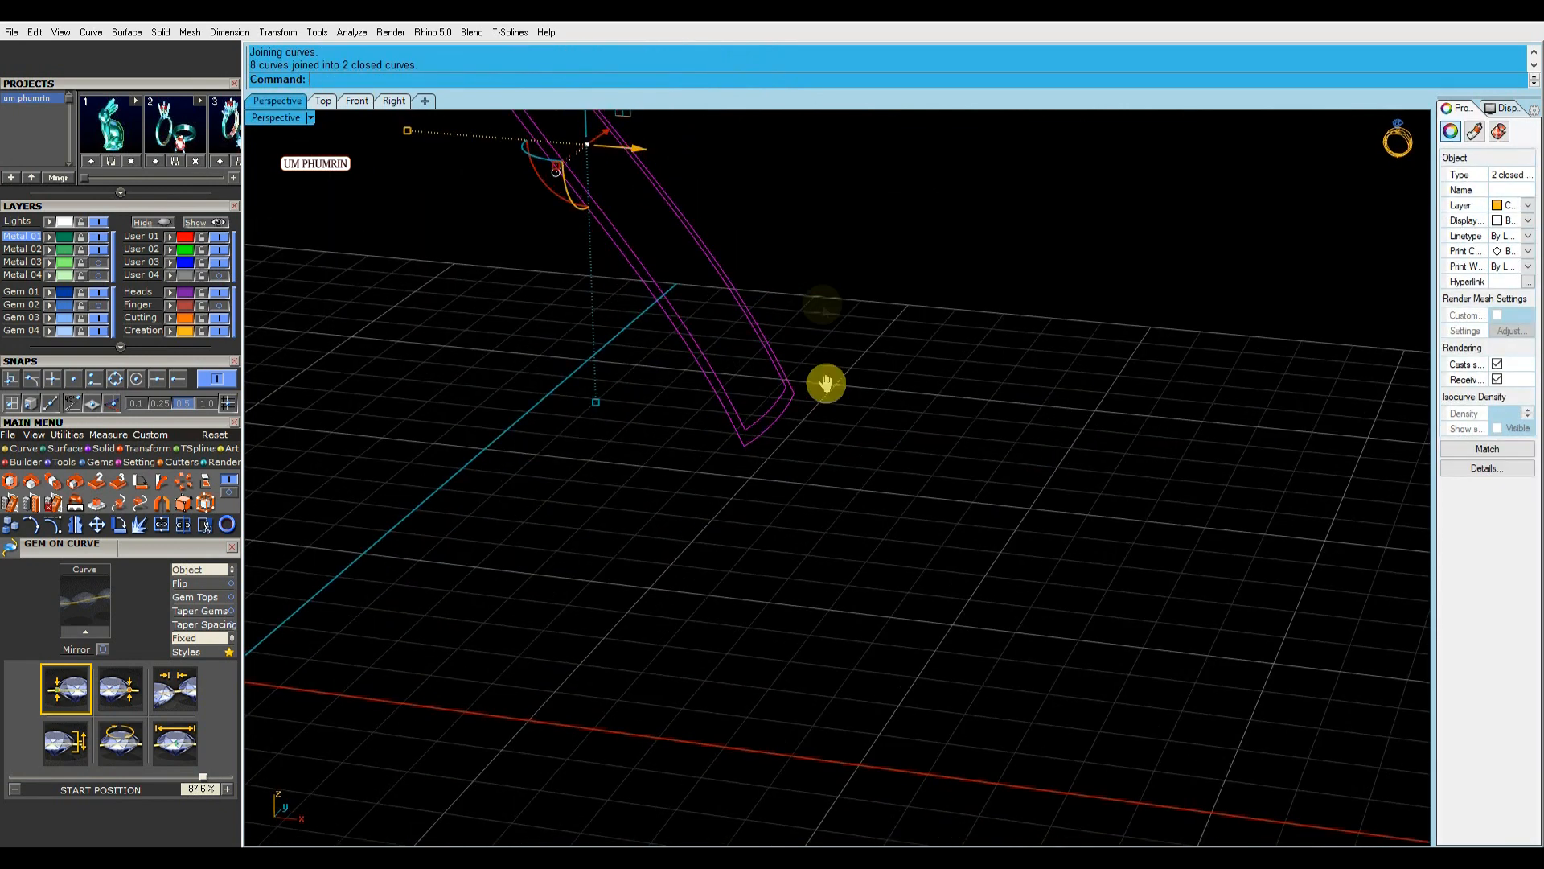
{"action": "scroll", "coordinate": [820, 304], "scroll_direction": "up", "scroll_amount": 3}
{"action": "left_click", "coordinate": [217, 222]}
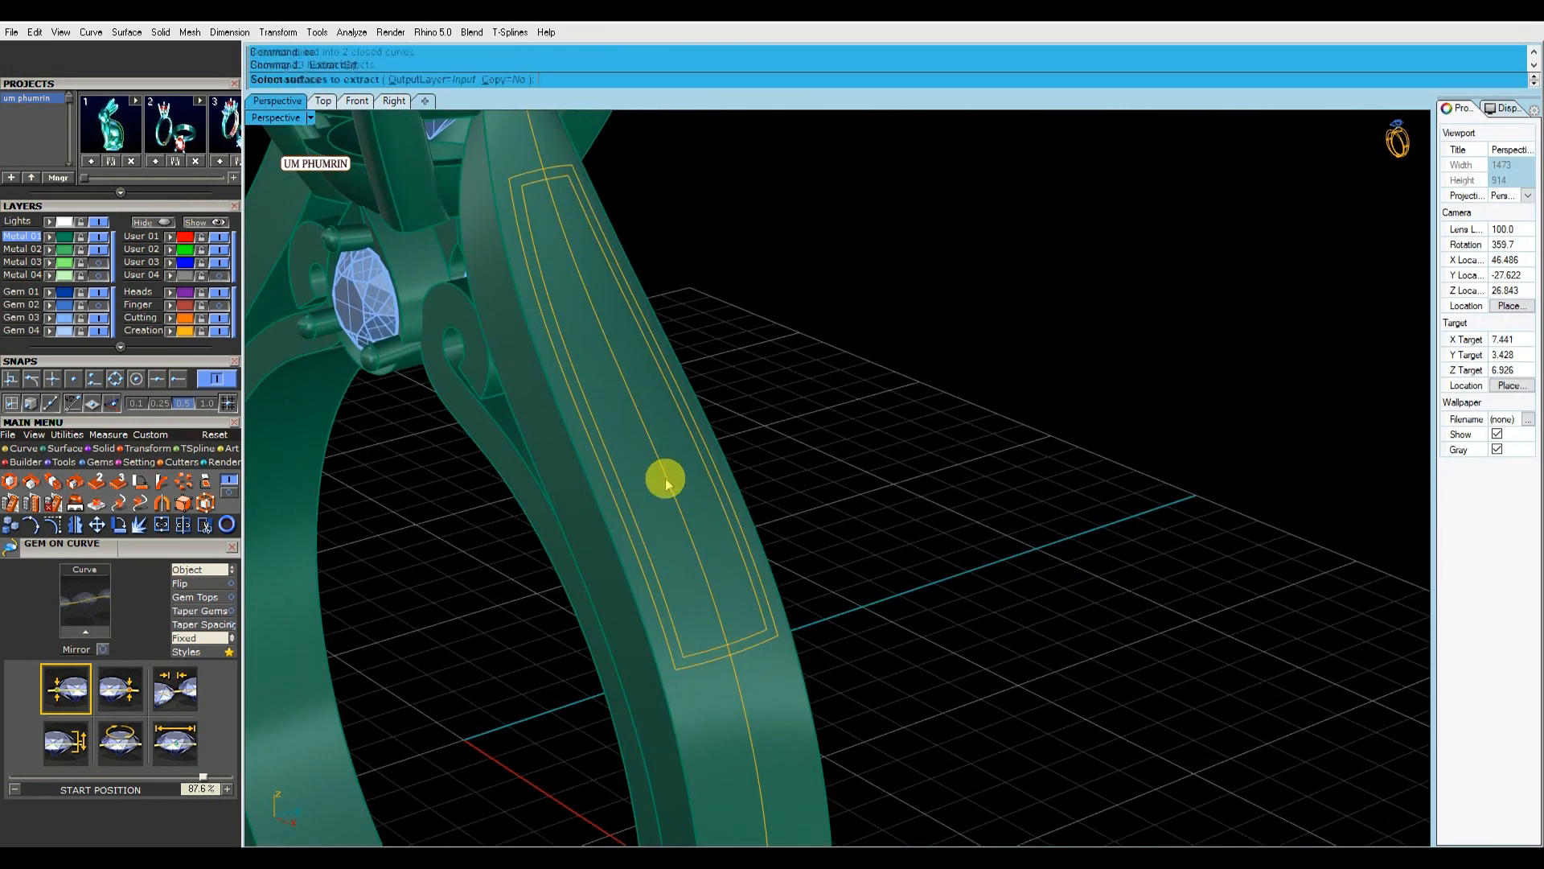
Extract the shank's outer surface and split it with the two closed border outlines.
{"action": "left_click", "coordinate": [843, 433]}
{"action": "left_click", "coordinate": [653, 489]}
{"action": "type", "text": "s"}
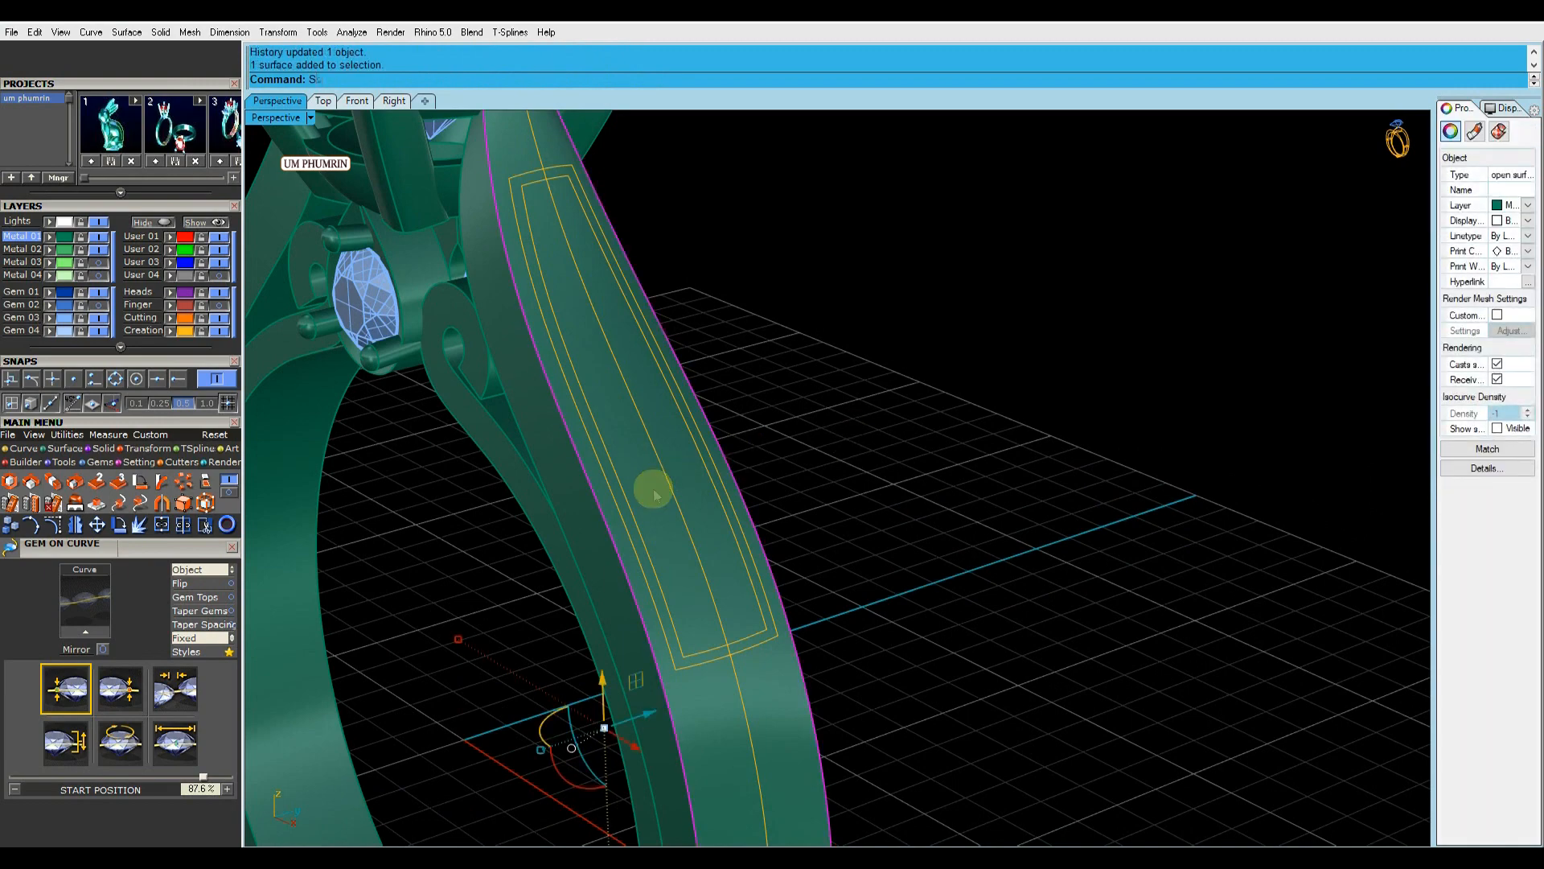
{"action": "key", "text": "Return"}
{"action": "scroll", "coordinate": [648, 524], "scroll_direction": "up", "scroll_amount": 2}
{"action": "left_click", "coordinate": [641, 541]}
{"action": "key", "text": "Return"}
Delete the narrow surface strip between the two border outlines.
{"action": "scroll", "coordinate": [637, 550], "scroll_direction": "up", "scroll_amount": 2}
{"action": "left_click", "coordinate": [641, 548]}
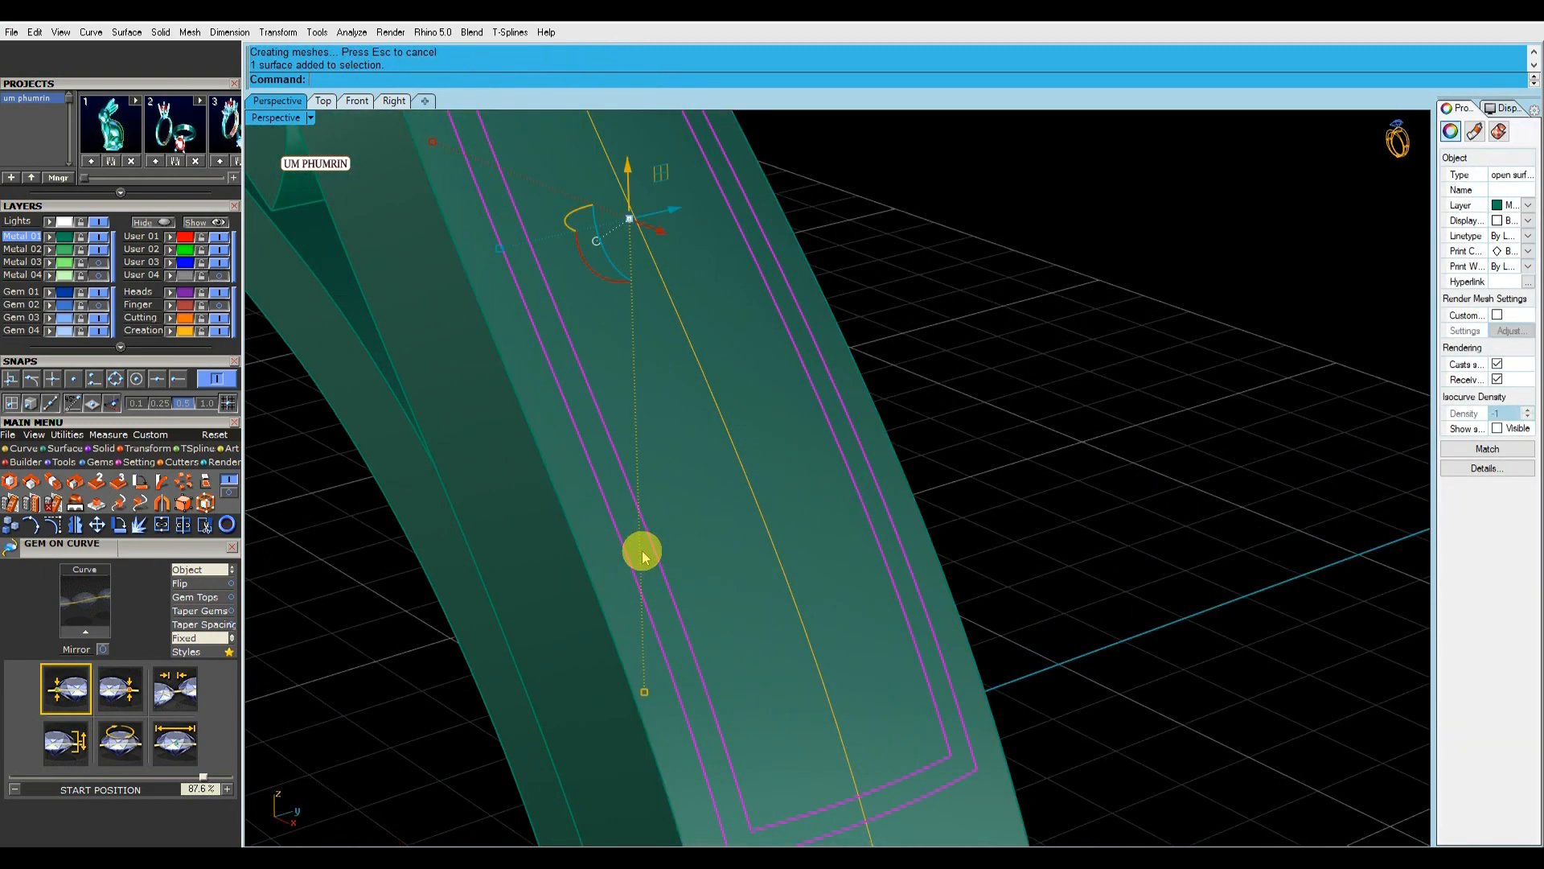
{"action": "key", "text": "Delete"}
Offset the inner panel surface 0.1 mm into the shank with flipped direction and Solid off, and delete the original panel.
{"action": "left_click", "coordinate": [686, 523]}
{"action": "type", "text": "os"}
{"action": "key", "text": "Return"}
{"action": "right_click_drag", "start_coordinate": [688, 527], "coordinate": [748, 465]}
{"action": "scroll", "coordinate": [748, 465], "scroll_direction": "down", "scroll_amount": 4}
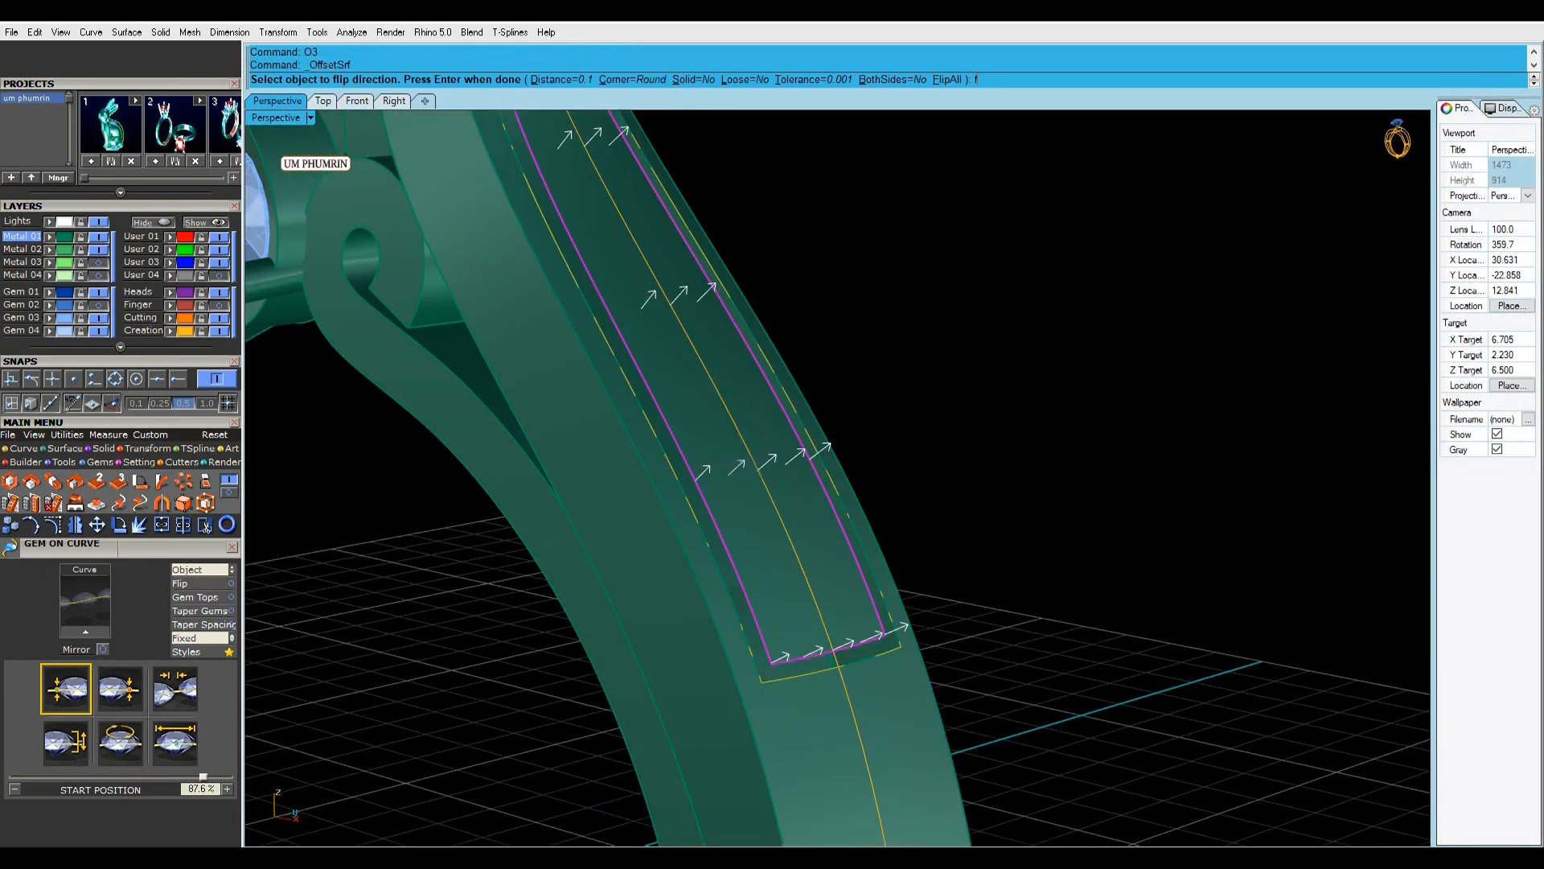
{"action": "type", "text": "f"}
{"action": "key", "text": "Return"}
{"action": "key", "text": "Return"}
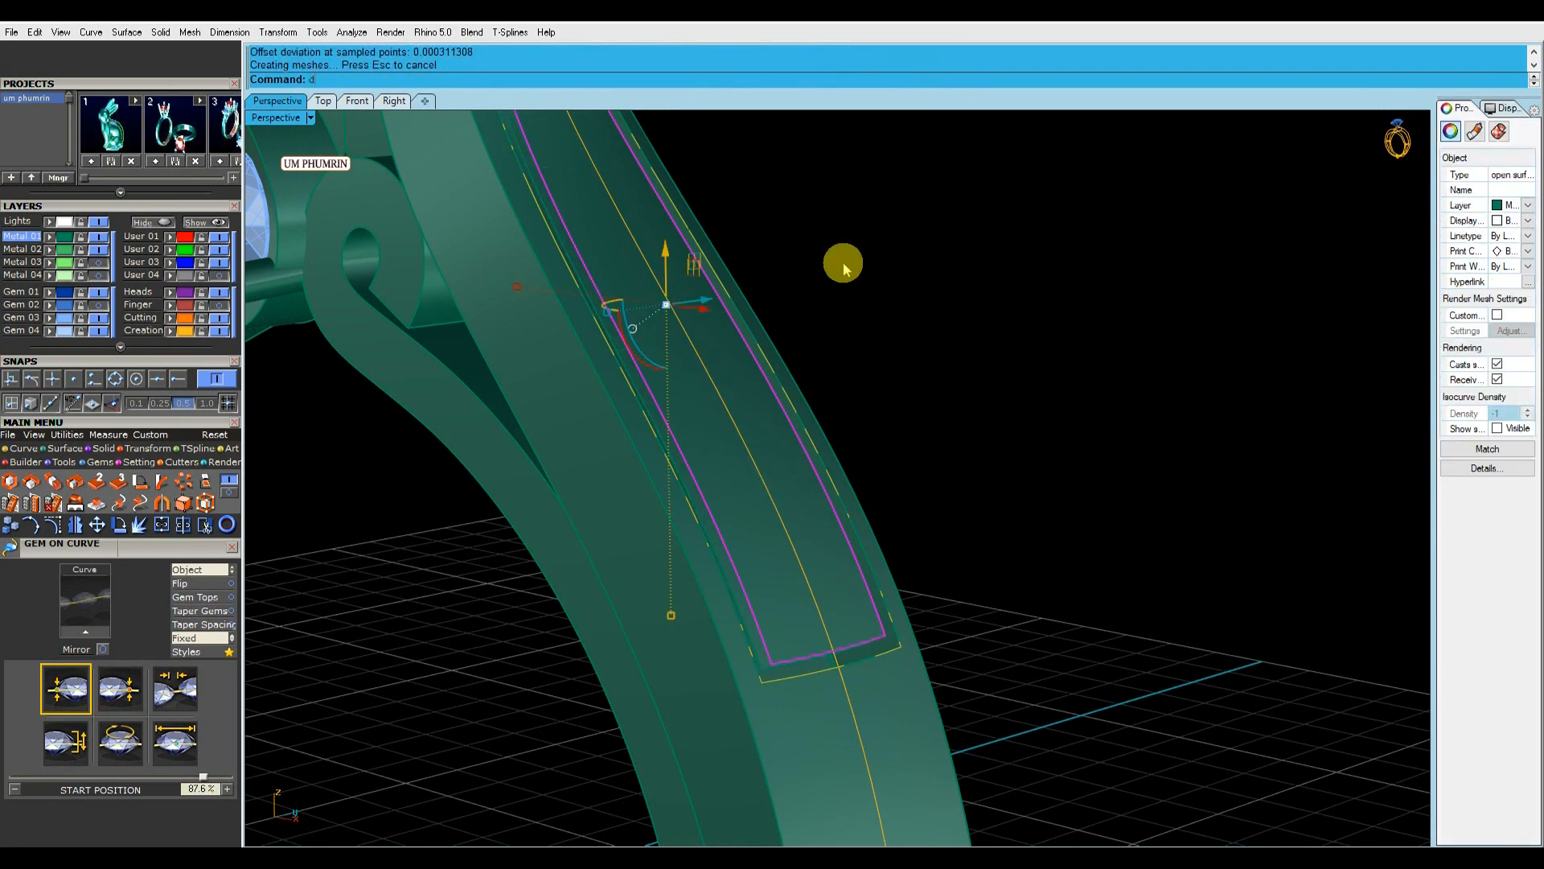
{"action": "left_click", "coordinate": [710, 348]}
{"action": "key", "text": "Delete"}
Hide the construction curves, join the shank surfaces, and turn off the isocurve display of the resulting polysurface.
{"action": "left_click", "coordinate": [221, 330]}
{"action": "scroll", "coordinate": [767, 396], "scroll_direction": "down", "scroll_amount": 9}
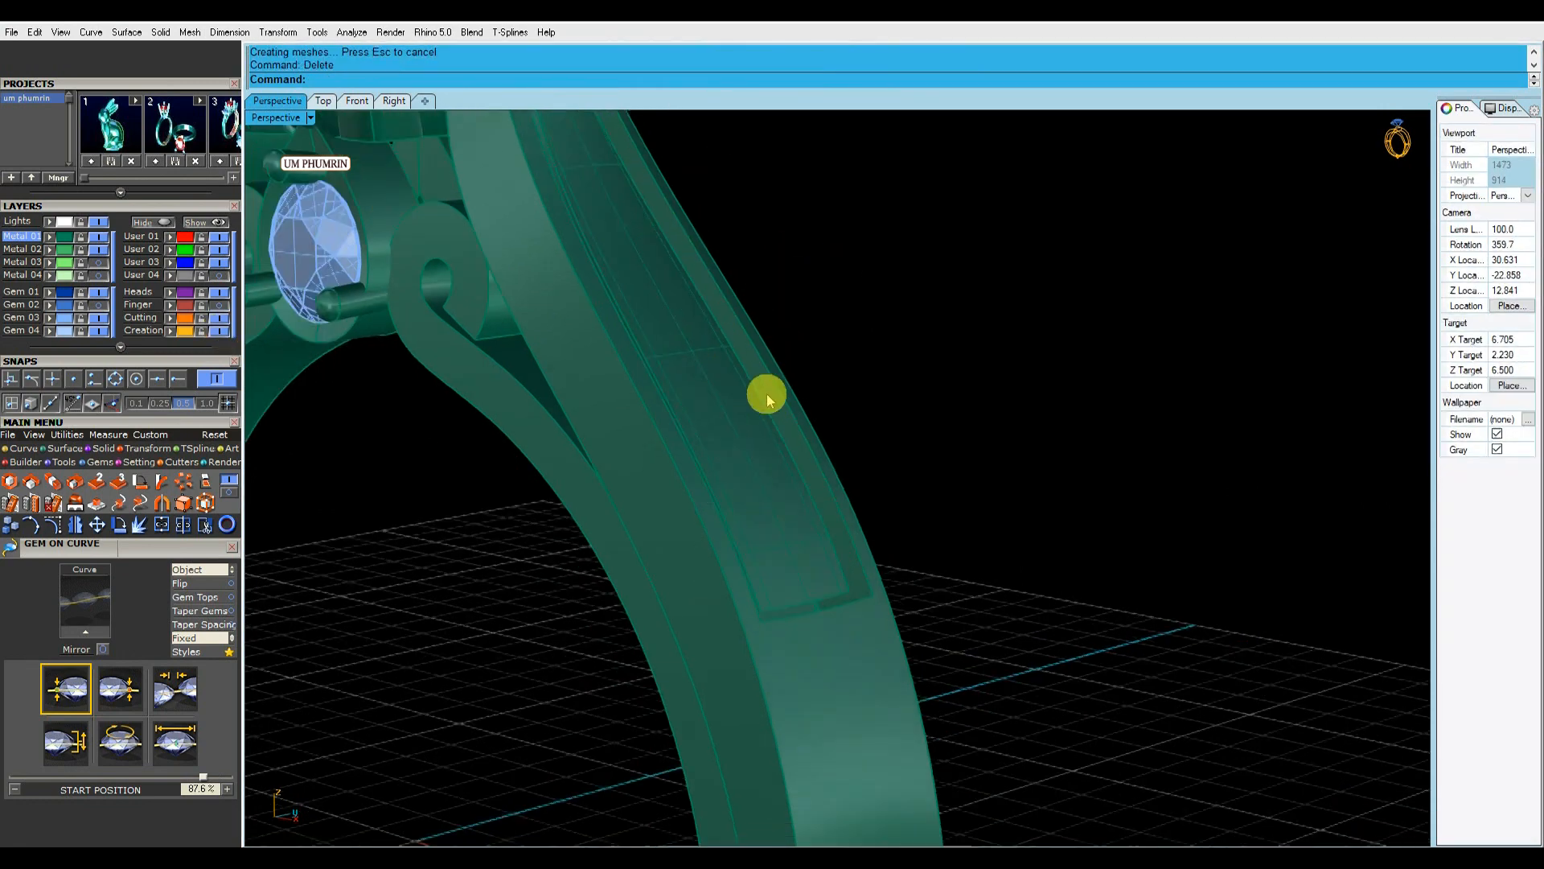
{"action": "left_click_drag", "start_coordinate": [768, 400], "coordinate": [555, 352]}
{"action": "type", "text": "j"}
{"action": "key", "text": "Return"}
{"action": "left_click", "coordinate": [751, 407]}
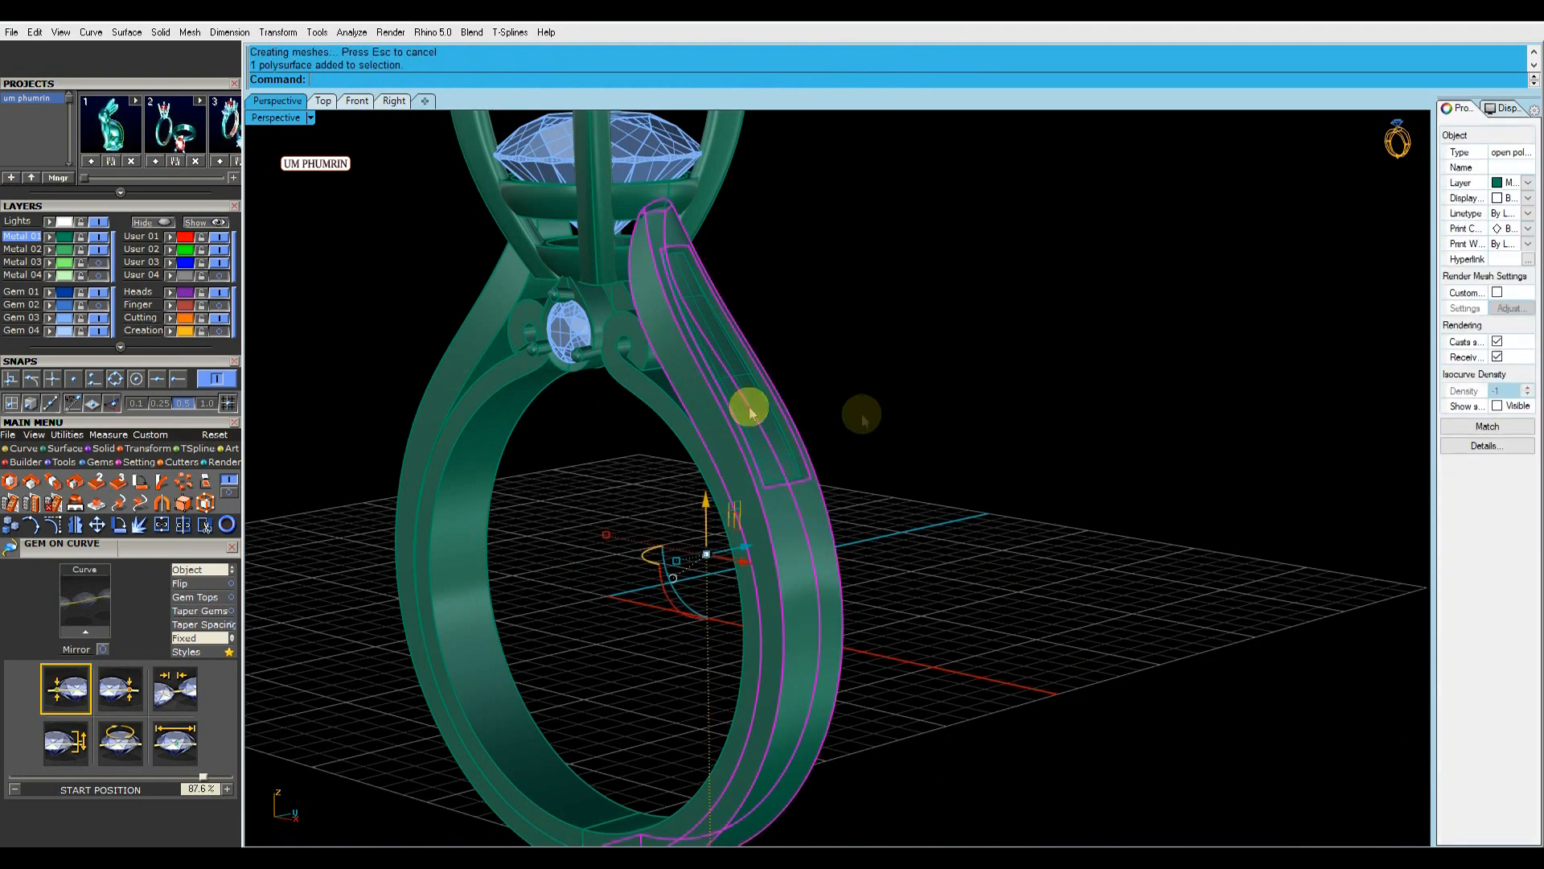
{"action": "scroll", "coordinate": [896, 370], "scroll_direction": "up", "scroll_amount": 3}
{"action": "left_click", "coordinate": [1497, 428]}
Duplicate the border edges on both sides of the gap between the shank opening and the recessed panel.
{"action": "left_click", "coordinate": [925, 365]}
{"action": "right_click_drag", "start_coordinate": [925, 364], "coordinate": [731, 469]}
{"action": "left_click", "coordinate": [728, 538]}
{"action": "type", "text": "db"}
{"action": "key", "text": "Return"}
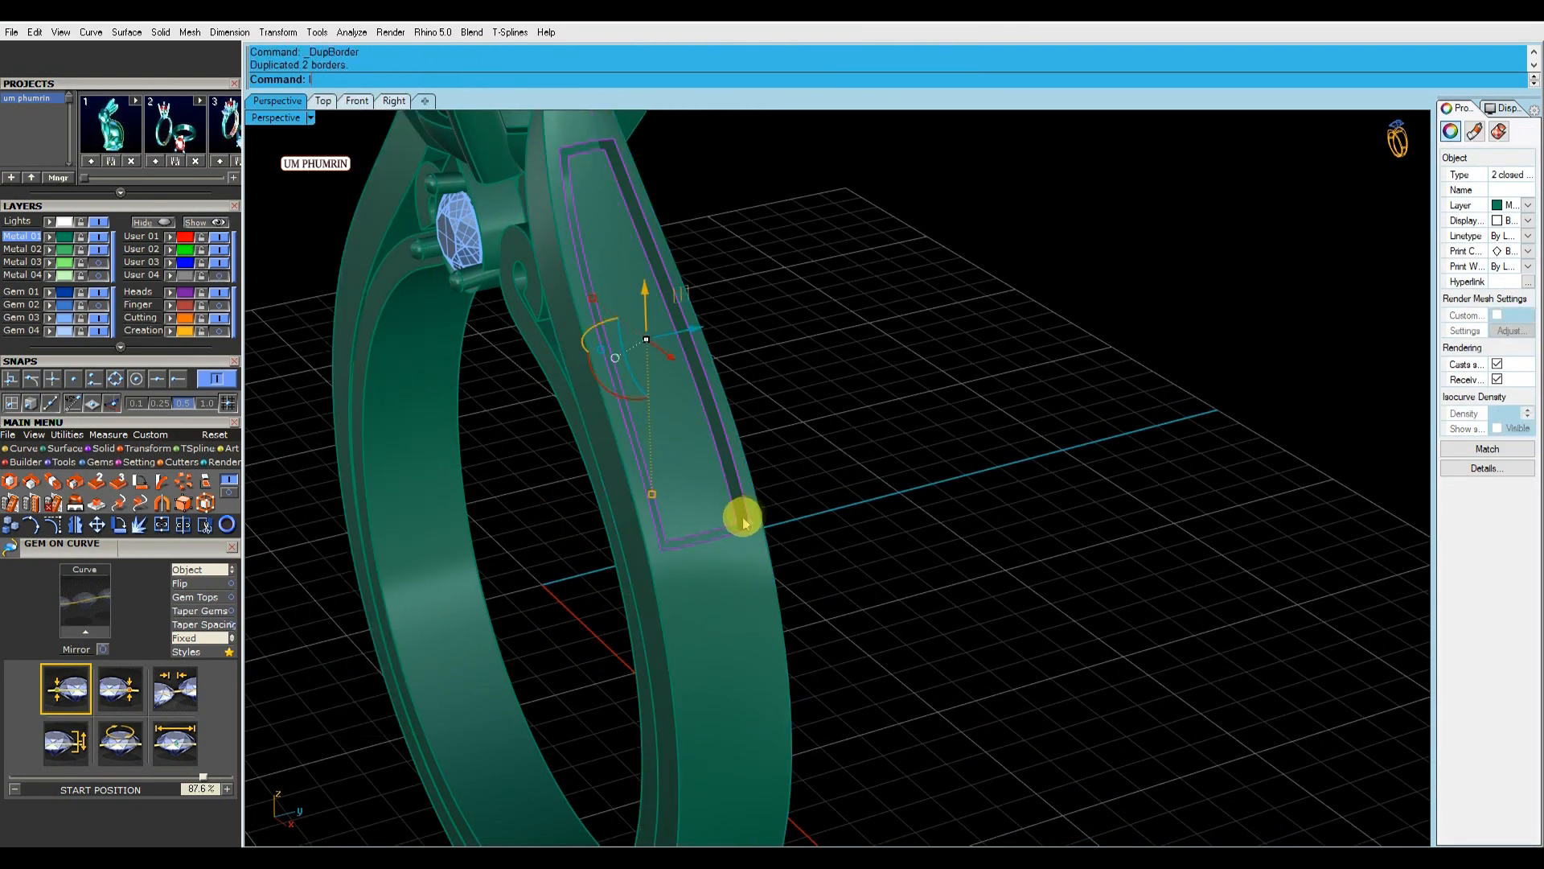
Draw a line connecting the lower corners of the inner and outer border curves.
{"action": "type", "text": "l"}
{"action": "key", "text": "Return"}
{"action": "left_click", "coordinate": [178, 378]}
{"action": "right_click_drag", "start_coordinate": [728, 507], "coordinate": [741, 547]}
{"action": "scroll", "coordinate": [742, 547], "scroll_direction": "up", "scroll_amount": 4}
{"action": "left_click", "coordinate": [748, 547]}
{"action": "left_click", "coordinate": [772, 553]}
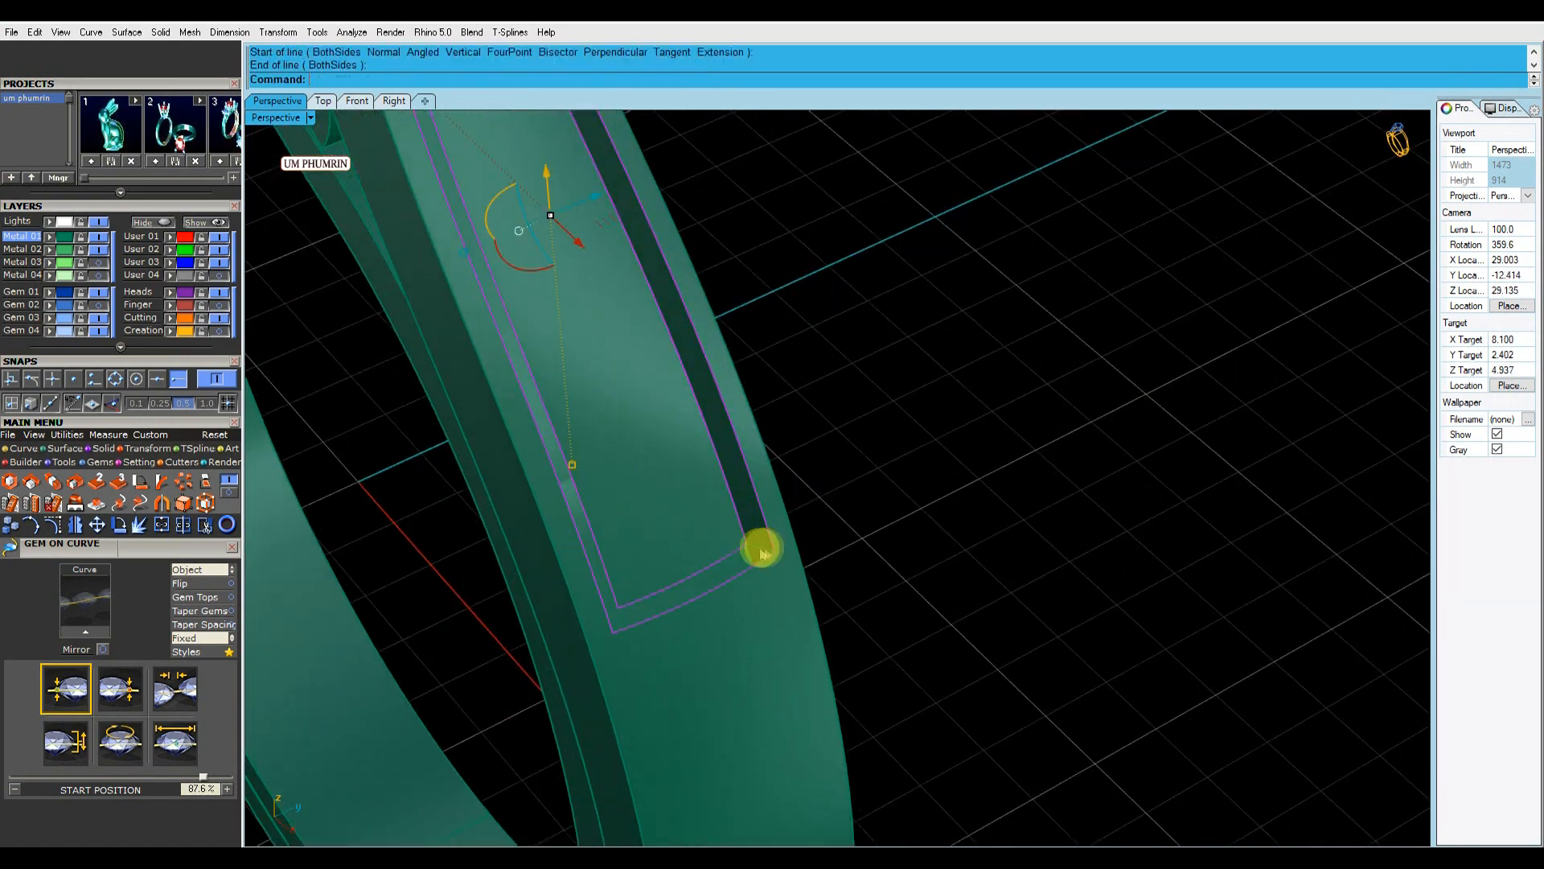
Sweep the corner line along the two border curves as rails and delete the leftover curves.
{"action": "left_click", "coordinate": [761, 550], "text": "shift"}
{"action": "type", "text": "s2"}
{"action": "key", "text": "Return"}
{"action": "key", "text": "Return"}
{"action": "key", "text": "Delete"}
Join the swept wall, recessed panel and shank into a closed polysurface and turn off its isocurve display.
{"action": "scroll", "coordinate": [760, 547], "scroll_direction": "down", "scroll_amount": 4}
{"action": "left_click_drag", "start_coordinate": [1011, 625], "coordinate": [618, 414]}
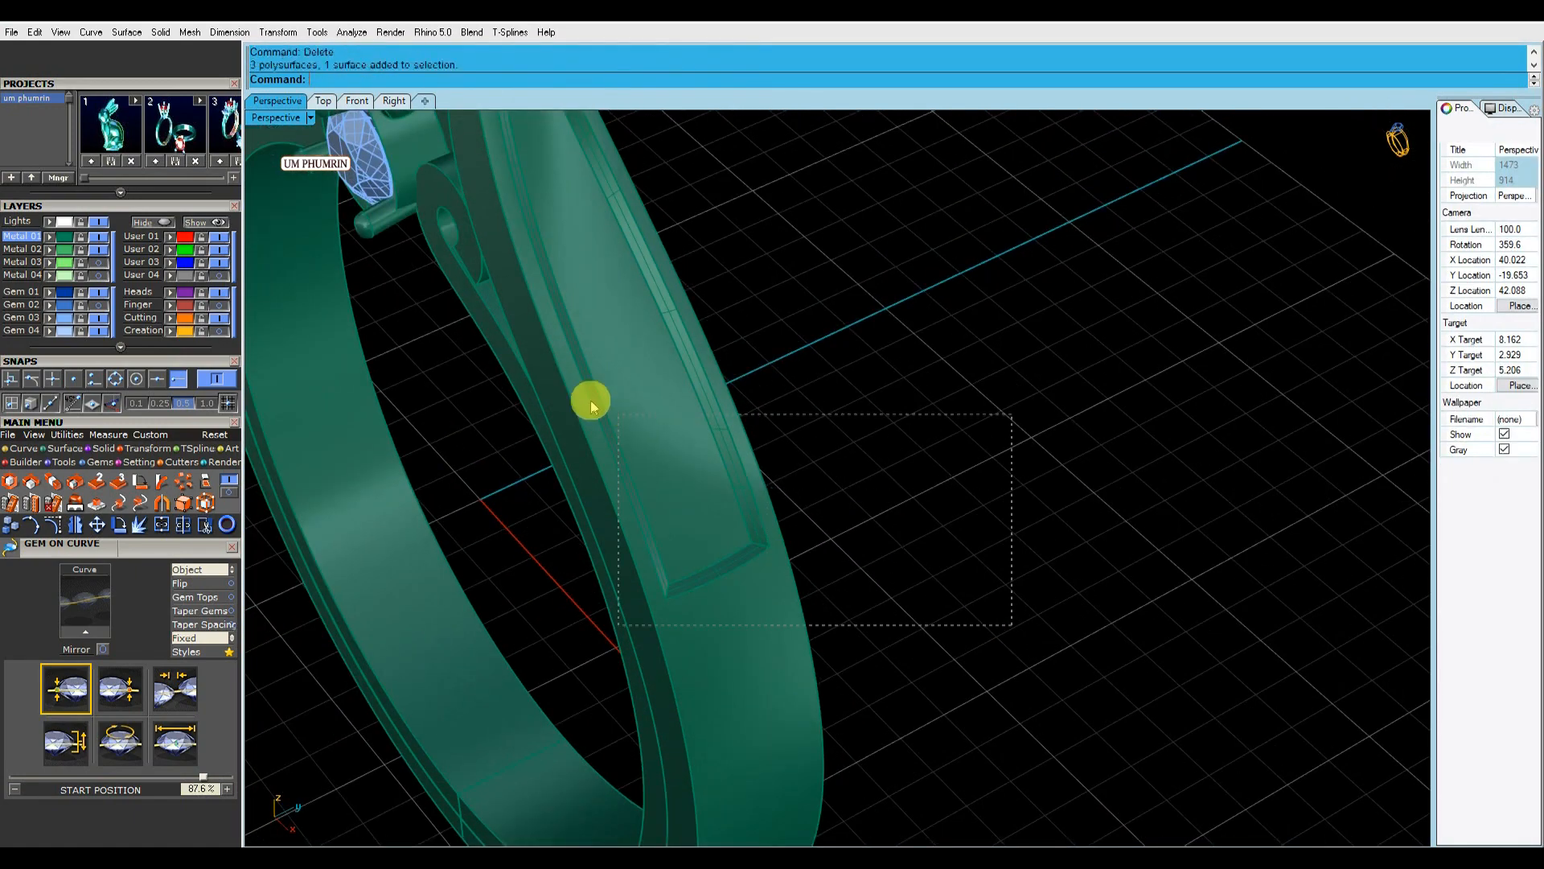
{"action": "type", "text": "j"}
{"action": "key", "text": "Return"}
{"action": "left_click", "coordinate": [676, 439]}
{"action": "left_click", "coordinate": [1506, 428]}
{"action": "left_click", "coordinate": [992, 436]}
{"action": "scroll", "coordinate": [993, 436], "scroll_direction": "down", "scroll_amount": 2}
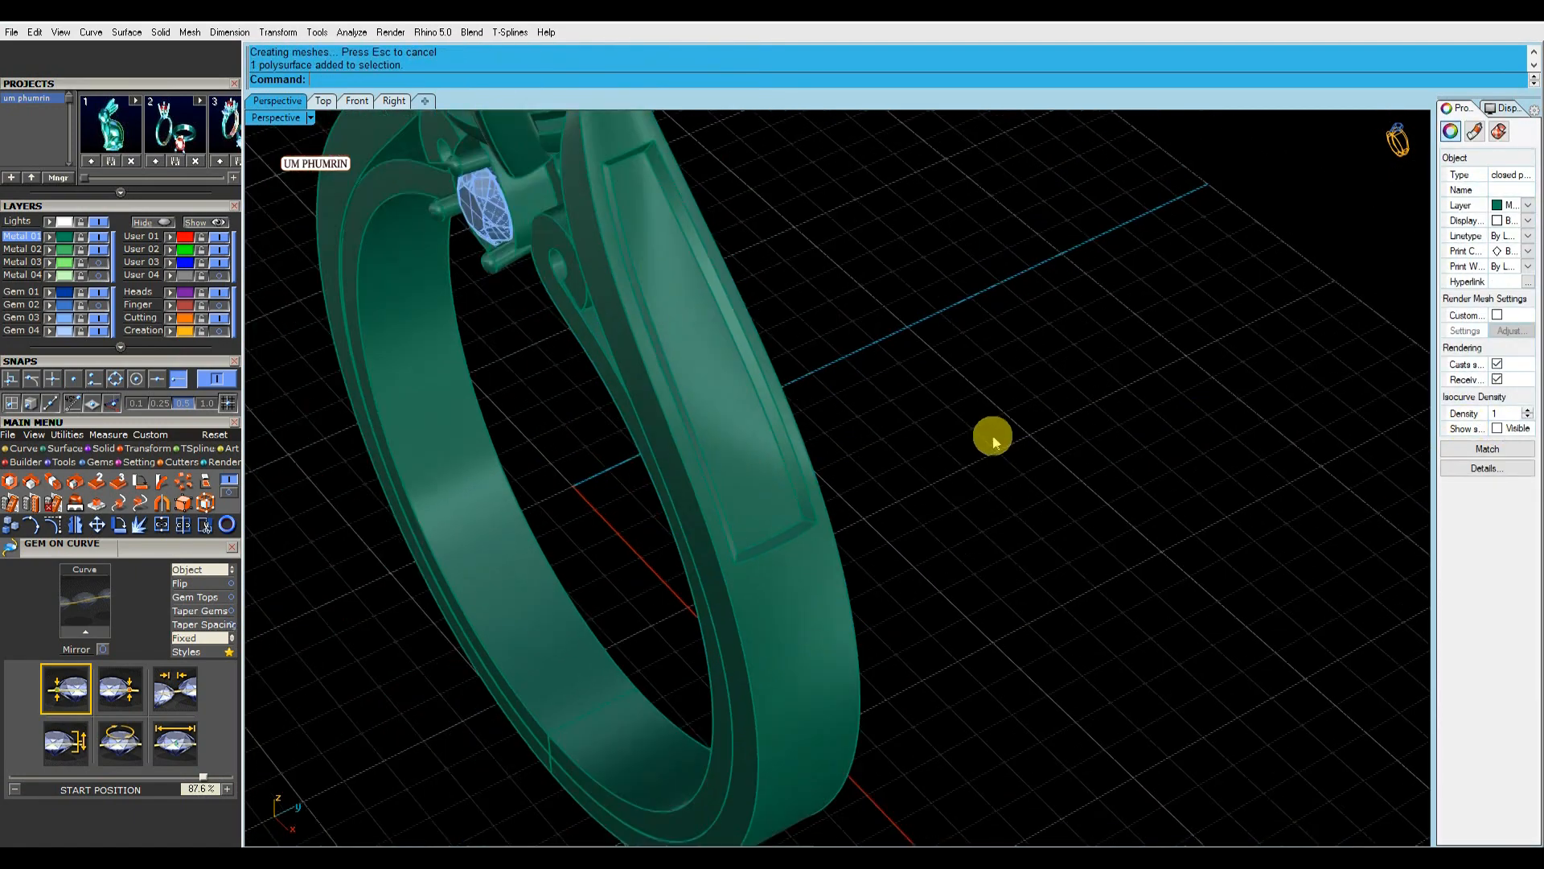
Extract a lengthwise V-direction isocurve through the midpoint of the recessed panel's lower edge.
{"action": "scroll", "coordinate": [993, 436], "scroll_direction": "down", "scroll_amount": 3}
{"action": "right_click_drag", "start_coordinate": [992, 436], "coordinate": [993, 418]}
{"action": "scroll", "coordinate": [810, 446], "scroll_direction": "up", "scroll_amount": 3}
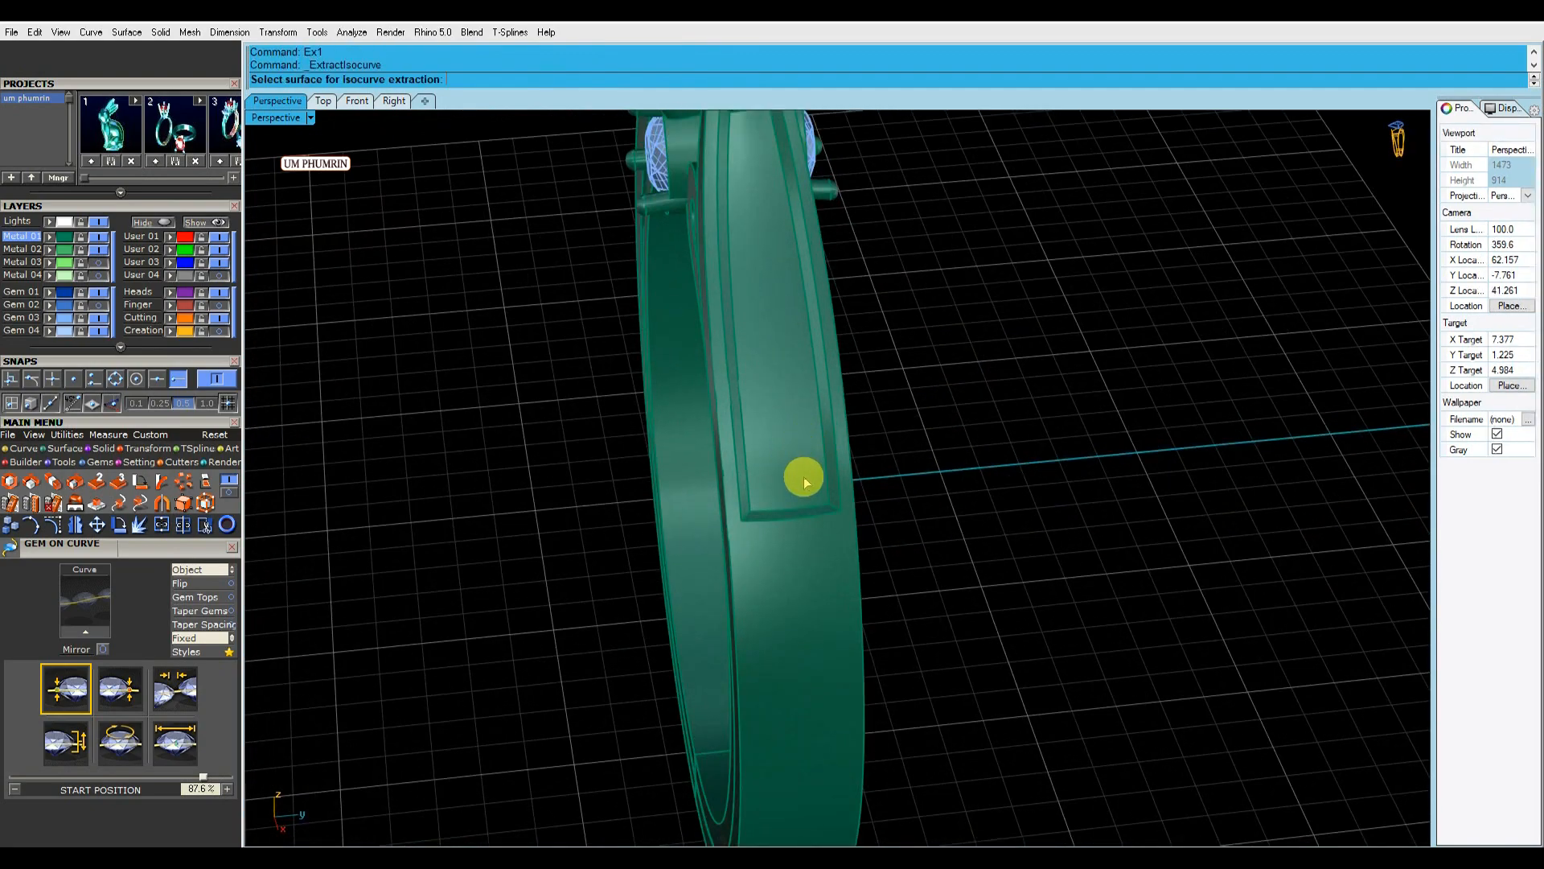
{"action": "left_click", "coordinate": [804, 479]}
{"action": "scroll", "coordinate": [804, 479], "scroll_direction": "up", "scroll_amount": 2}
{"action": "right_click", "coordinate": [159, 378]}
{"action": "scroll", "coordinate": [797, 507], "scroll_direction": "up", "scroll_amount": 3}
{"action": "left_click", "coordinate": [804, 517]}
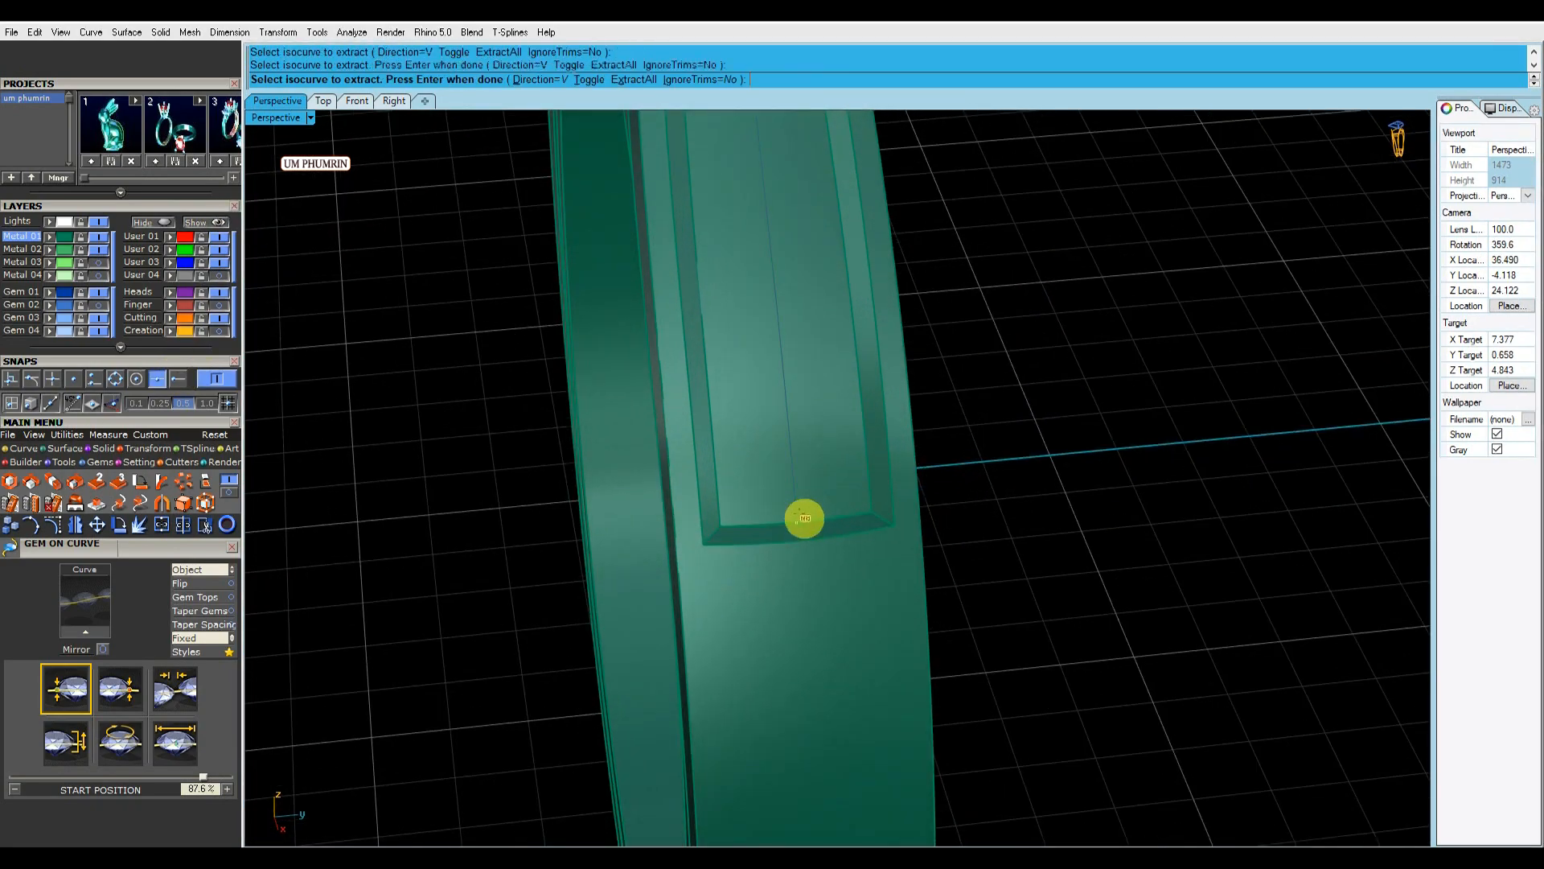
{"action": "right_click", "coordinate": [820, 552]}
Create a row of round stones along the recess's centre isocurve with Gem on Curve, oriented to the recessed surface.
{"action": "scroll", "coordinate": [828, 522], "scroll_direction": "down", "scroll_amount": 8}
{"action": "scroll", "coordinate": [836, 482], "scroll_direction": "up", "scroll_amount": 3}
{"action": "left_click", "coordinate": [912, 431]}
{"action": "right_click_drag", "start_coordinate": [780, 449], "coordinate": [756, 547]}
{"action": "left_click", "coordinate": [755, 548]}
{"action": "left_click", "coordinate": [797, 582]}
{"action": "key", "text": "Escape"}
{"action": "left_click", "coordinate": [190, 229]}
{"action": "left_click", "coordinate": [408, 363]}
{"action": "left_click", "coordinate": [747, 486]}
{"action": "key", "text": "Return"}
{"action": "left_click", "coordinate": [775, 524]}
{"action": "left_click", "coordinate": [212, 570]}
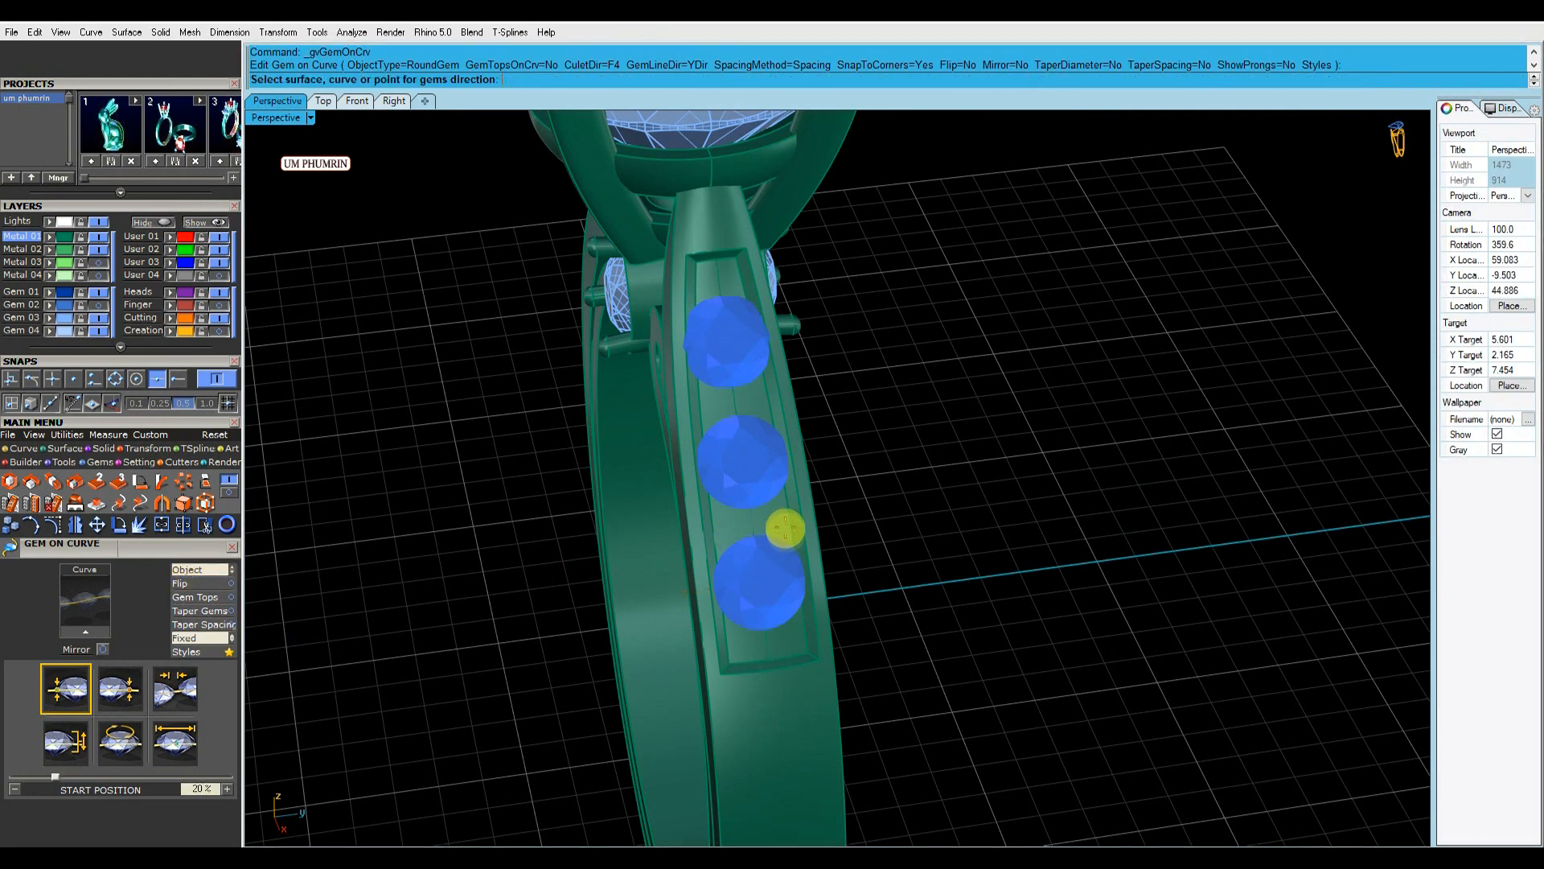
{"action": "left_click", "coordinate": [786, 532]}
Use 1.6 mm stones with fixed spacing in the row, setting the start position to 11.5% and the end position to 73.7%.
{"action": "left_click", "coordinate": [171, 754]}
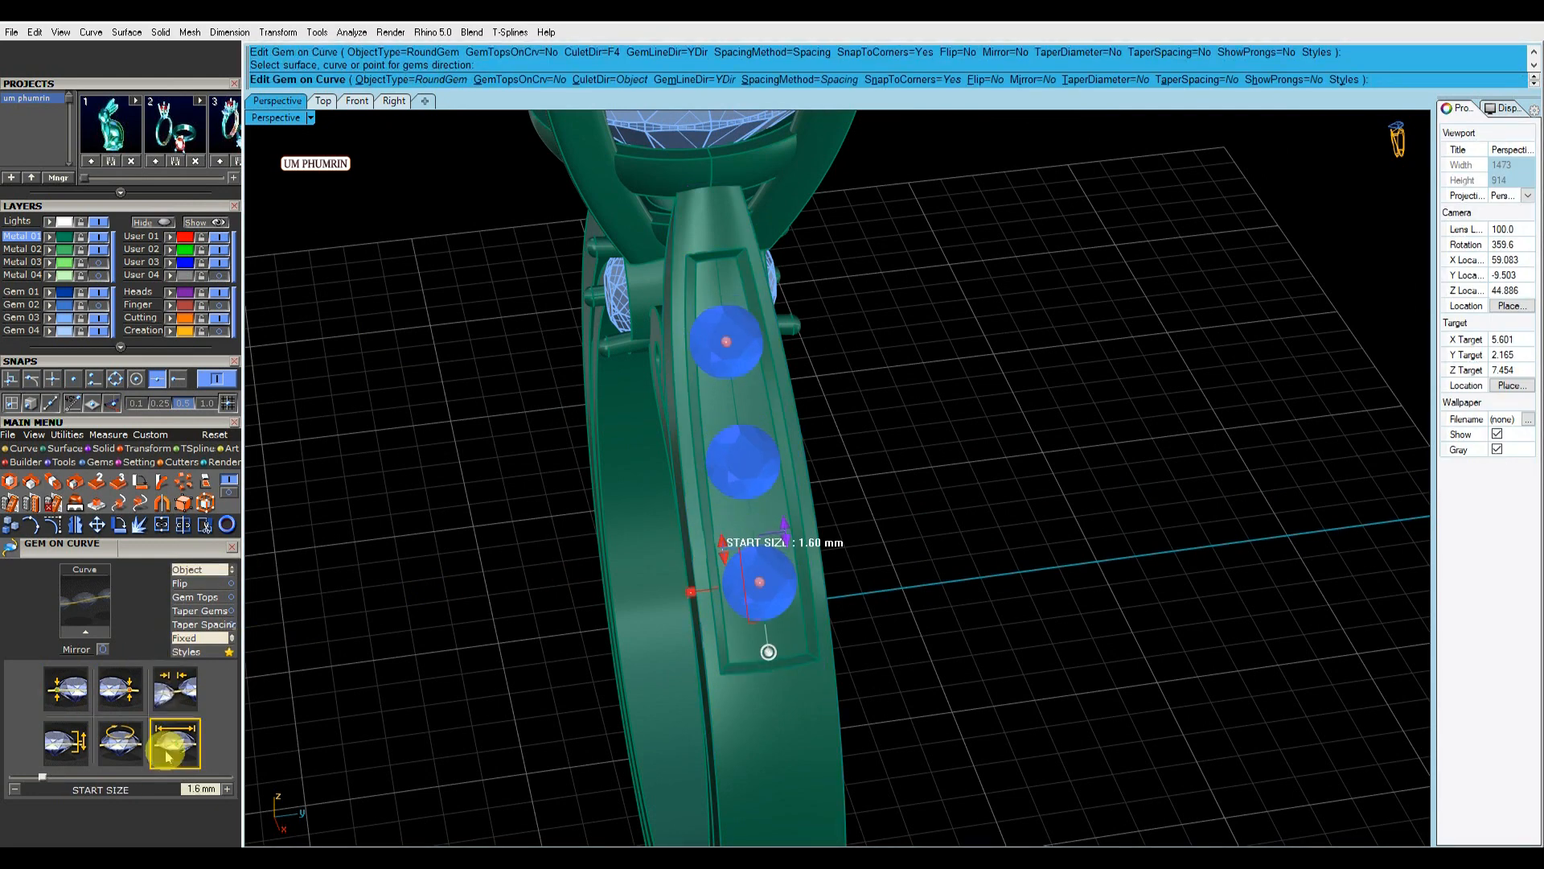
{"action": "left_click", "coordinate": [187, 638]}
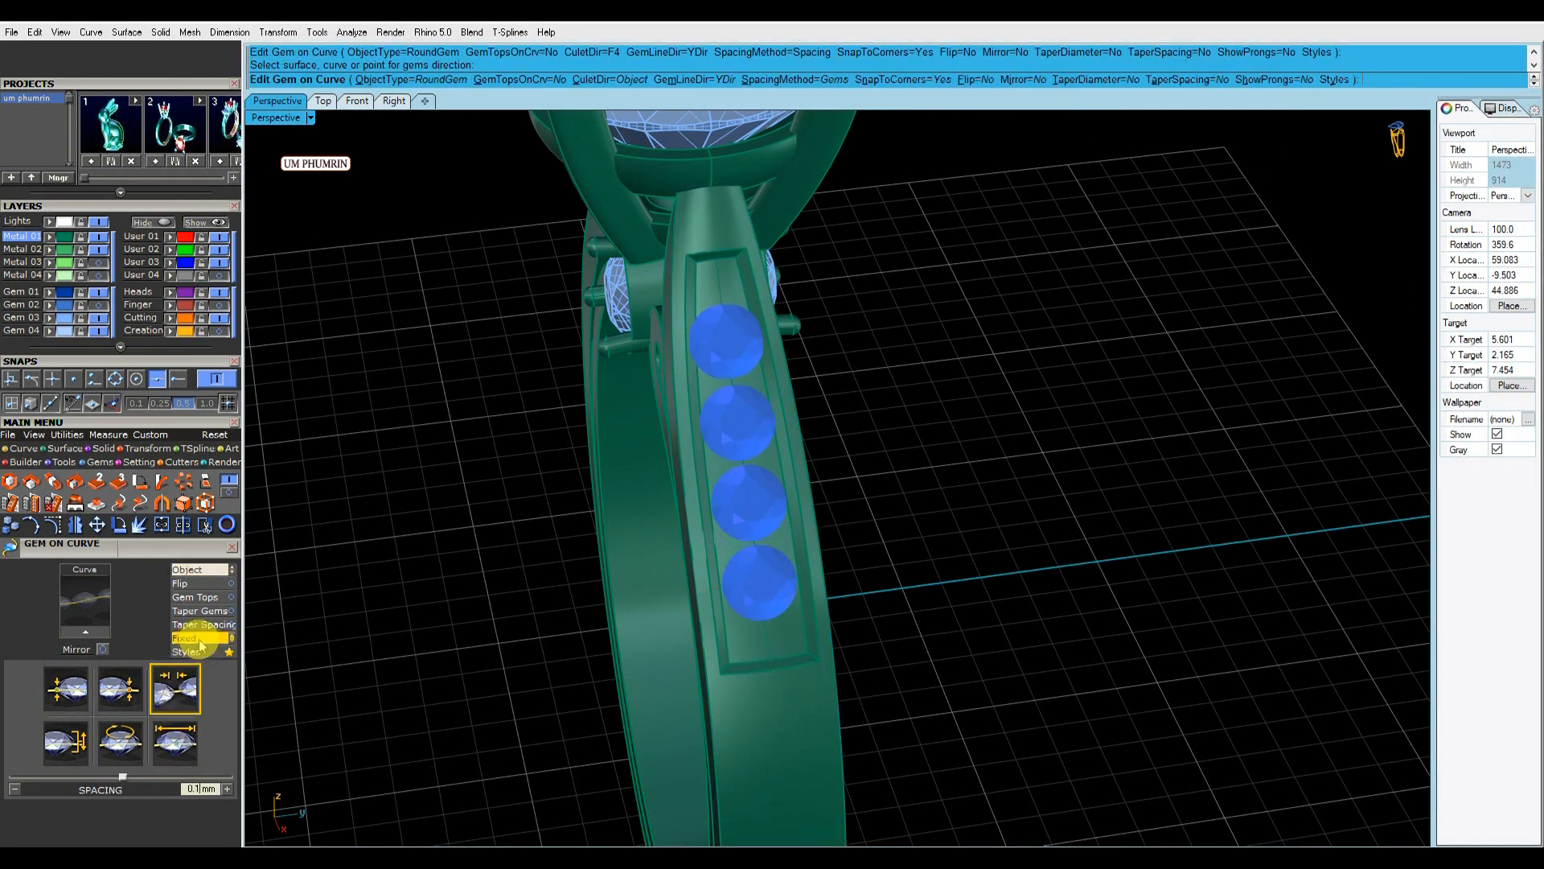
{"action": "left_click", "coordinate": [732, 612]}
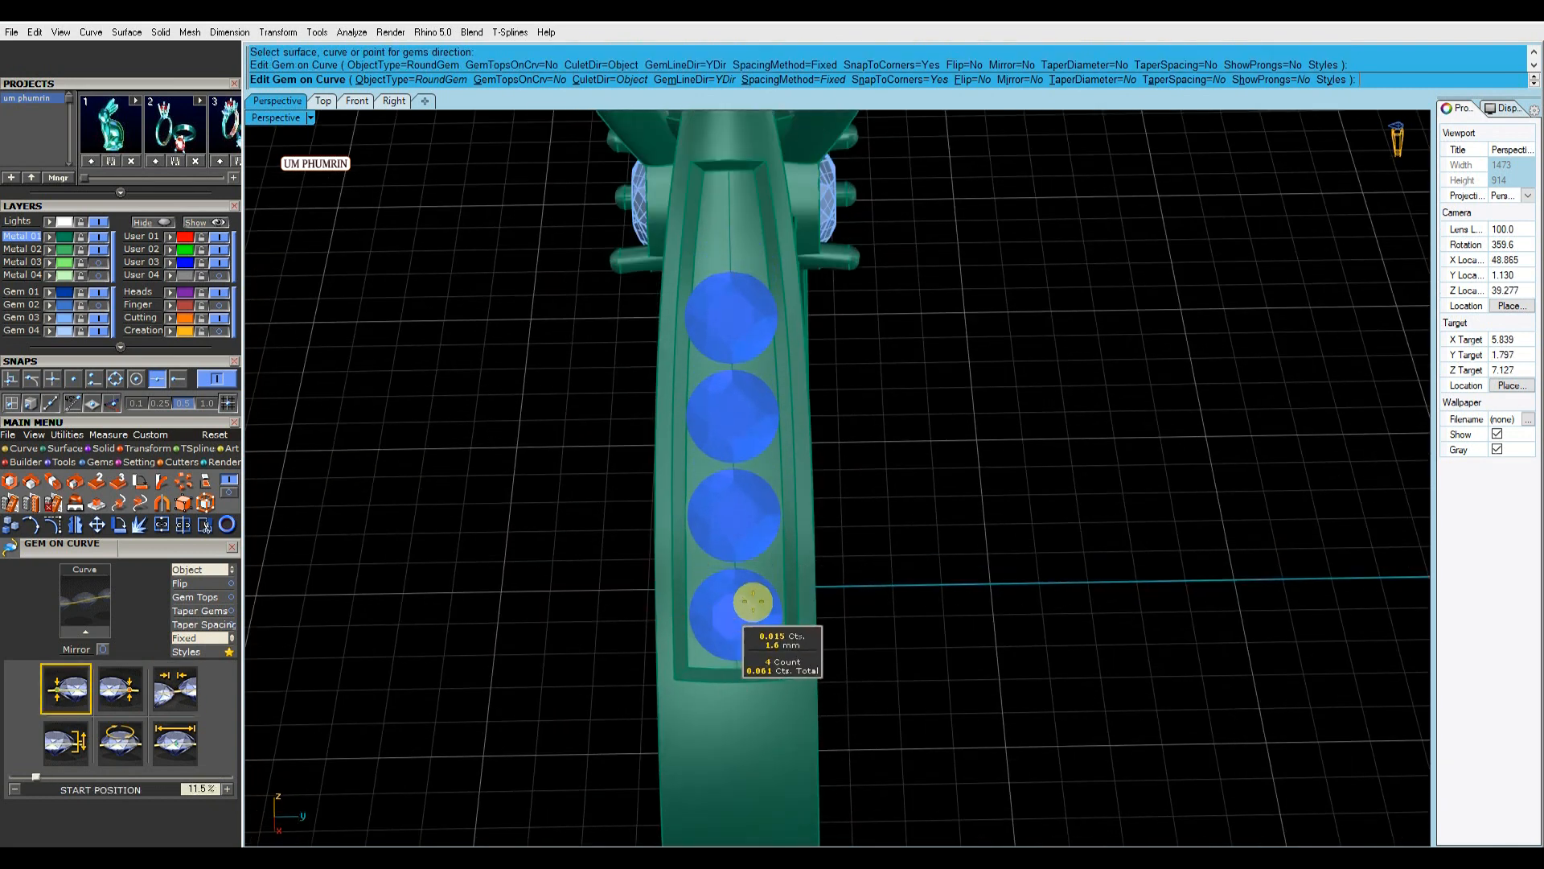
{"action": "left_click", "coordinate": [749, 313]}
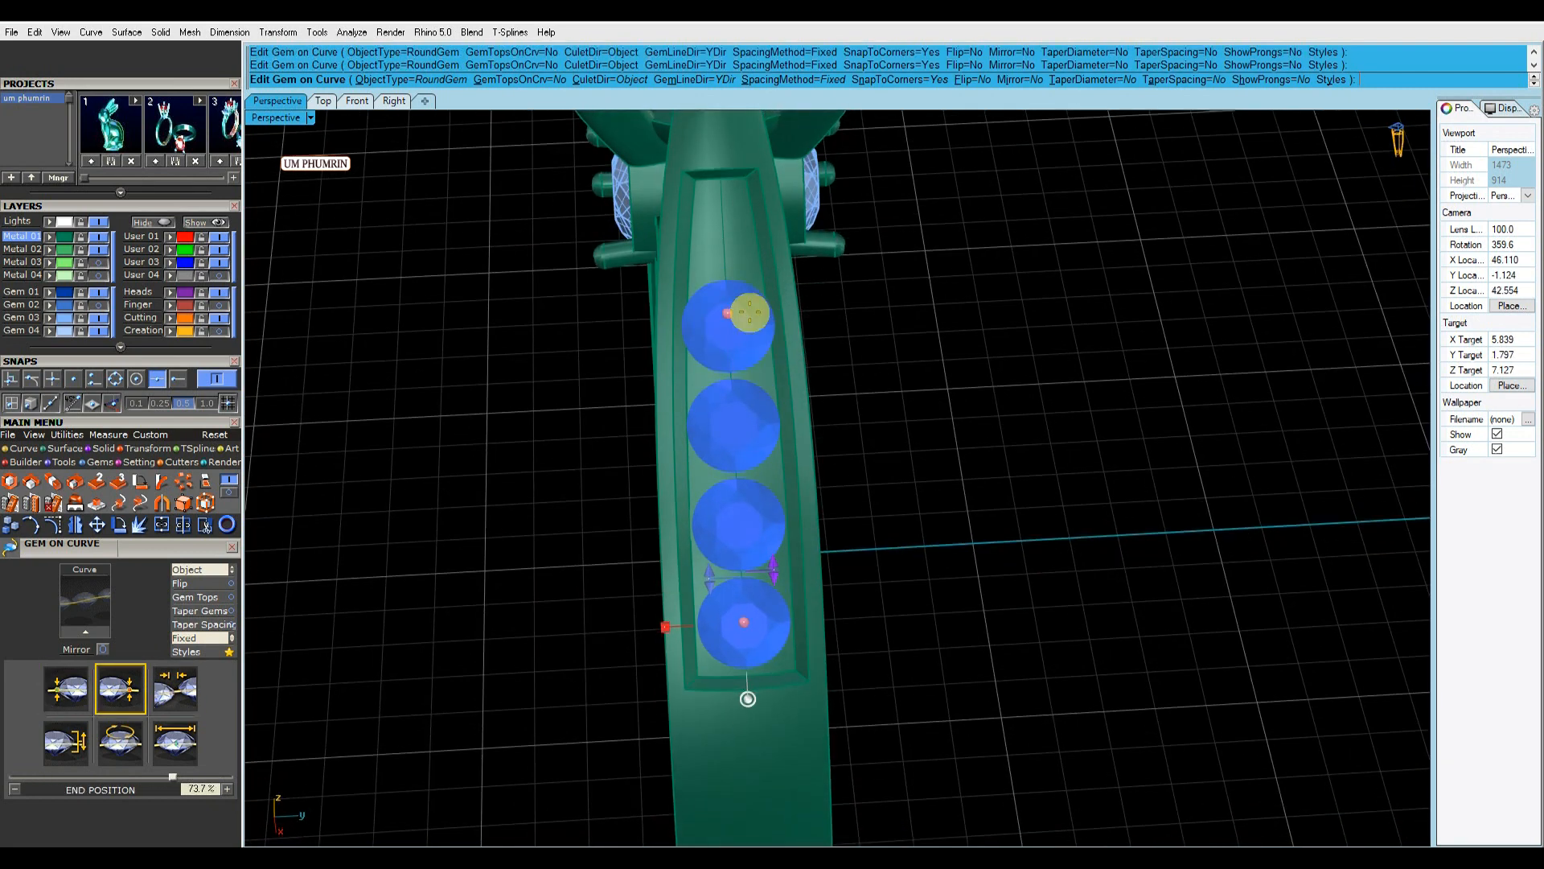
{"action": "key", "text": "Return"}
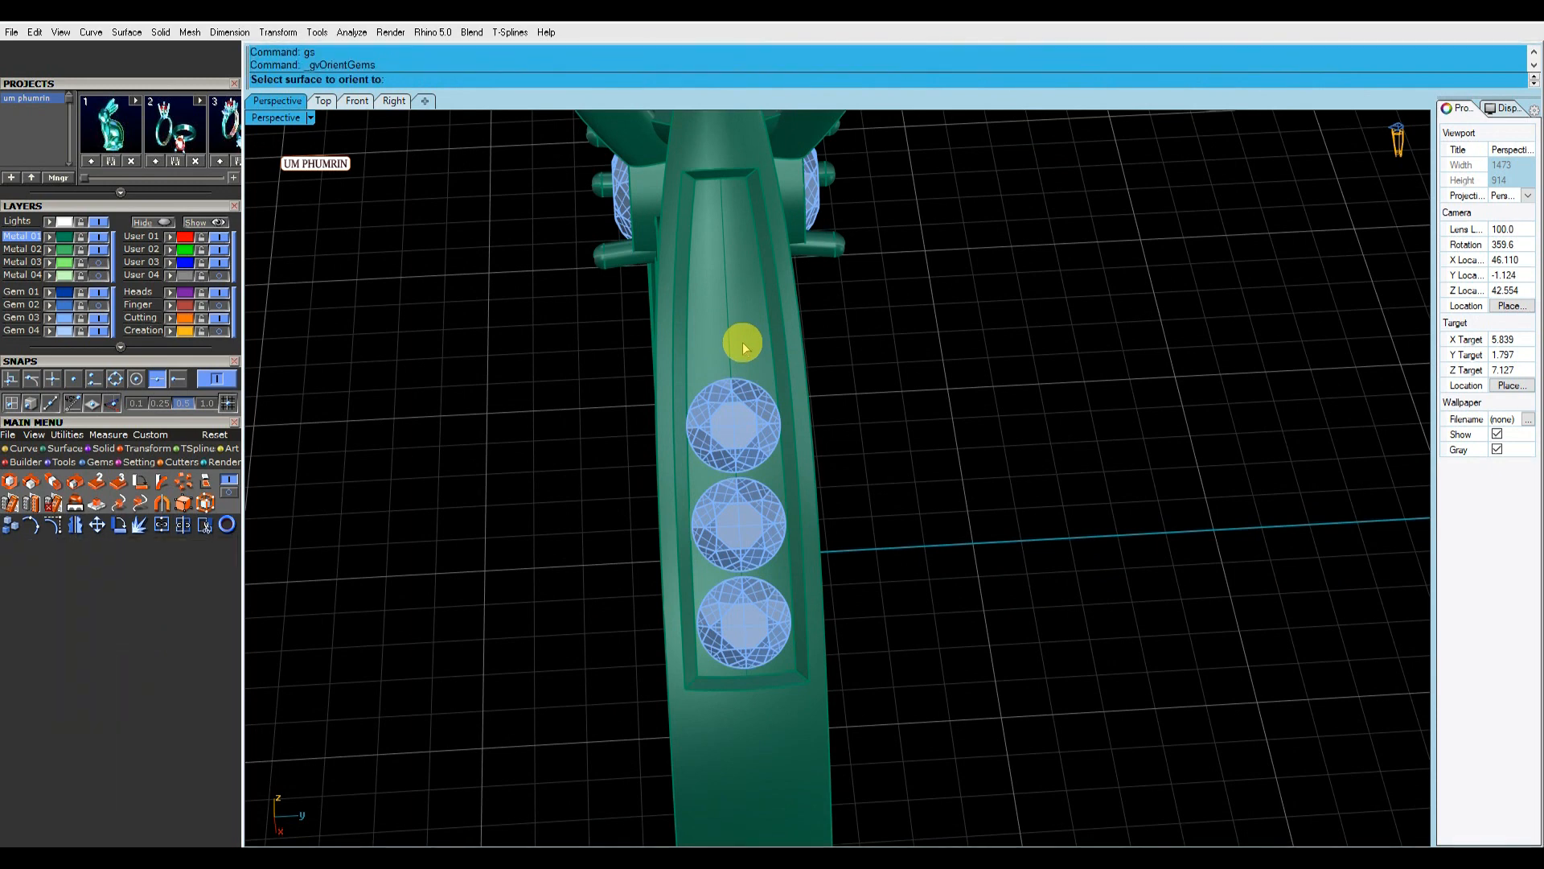
Place a 1.4 mm round stone on the centre curve above the row, using Gem on Surface at 140% scale.
{"action": "left_click", "coordinate": [668, 78]}
{"action": "scroll", "coordinate": [724, 306], "scroll_direction": "up", "scroll_amount": 3}
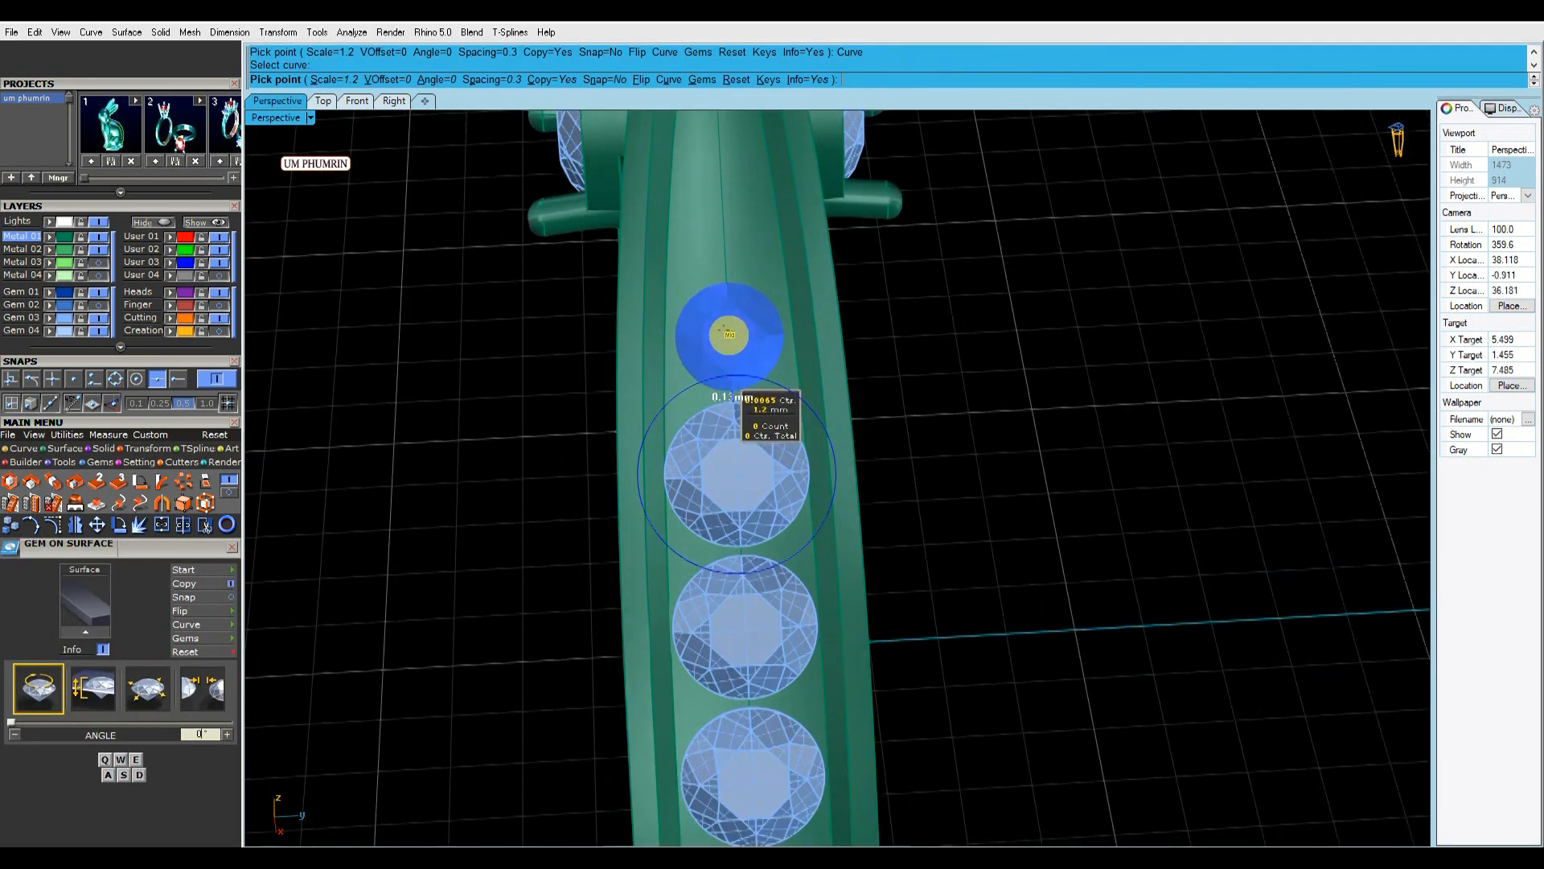
{"action": "scroll", "coordinate": [736, 350], "scroll_direction": "up", "scroll_amount": 4}
{"action": "key", "text": "e"}
{"action": "key", "text": "e"}
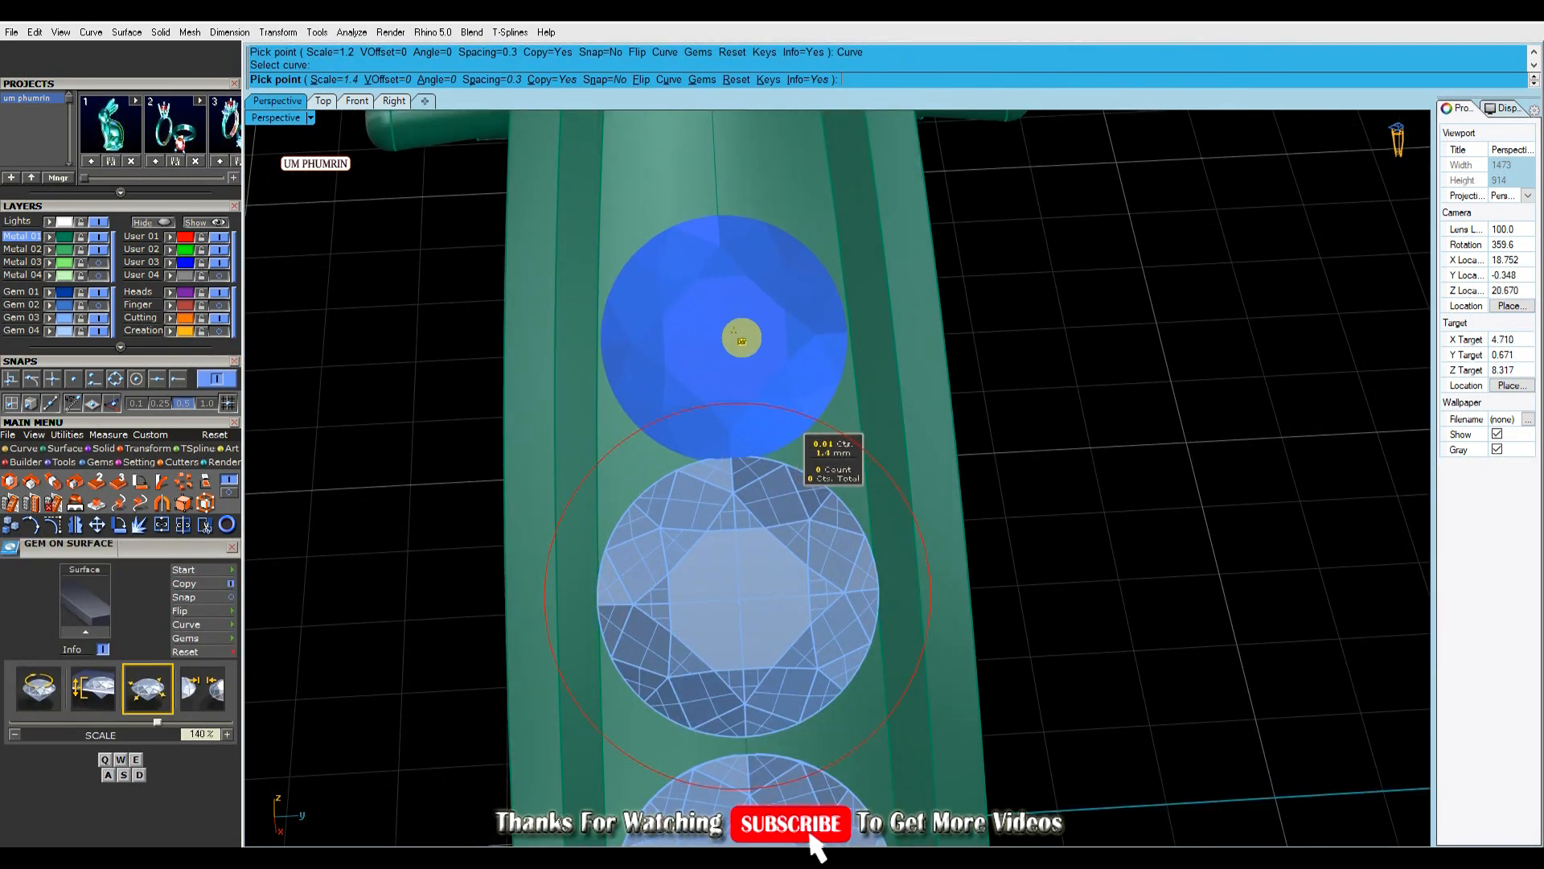
{"action": "scroll", "coordinate": [745, 323], "scroll_direction": "up", "scroll_amount": 2}
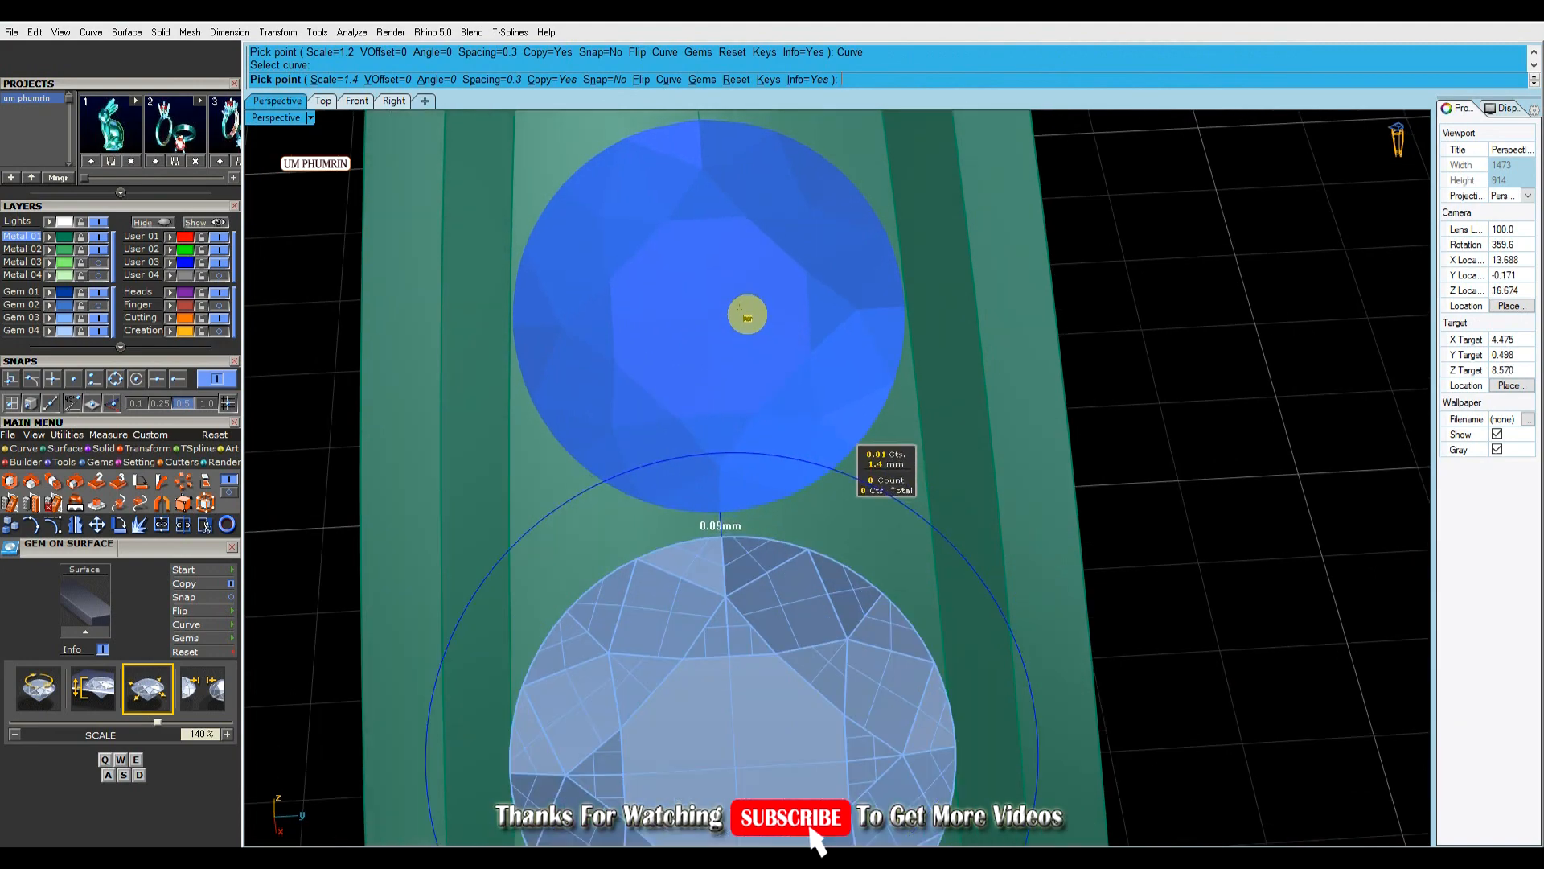
{"action": "left_click", "coordinate": [747, 316]}
Place a 1.3 mm round stone at 130% scale above the 1.4 mm stone, near the recess's upper end.
{"action": "scroll", "coordinate": [742, 306], "scroll_direction": "down", "scroll_amount": 5}
{"action": "scroll", "coordinate": [731, 274], "scroll_direction": "up", "scroll_amount": 3}
{"action": "key", "text": "q"}
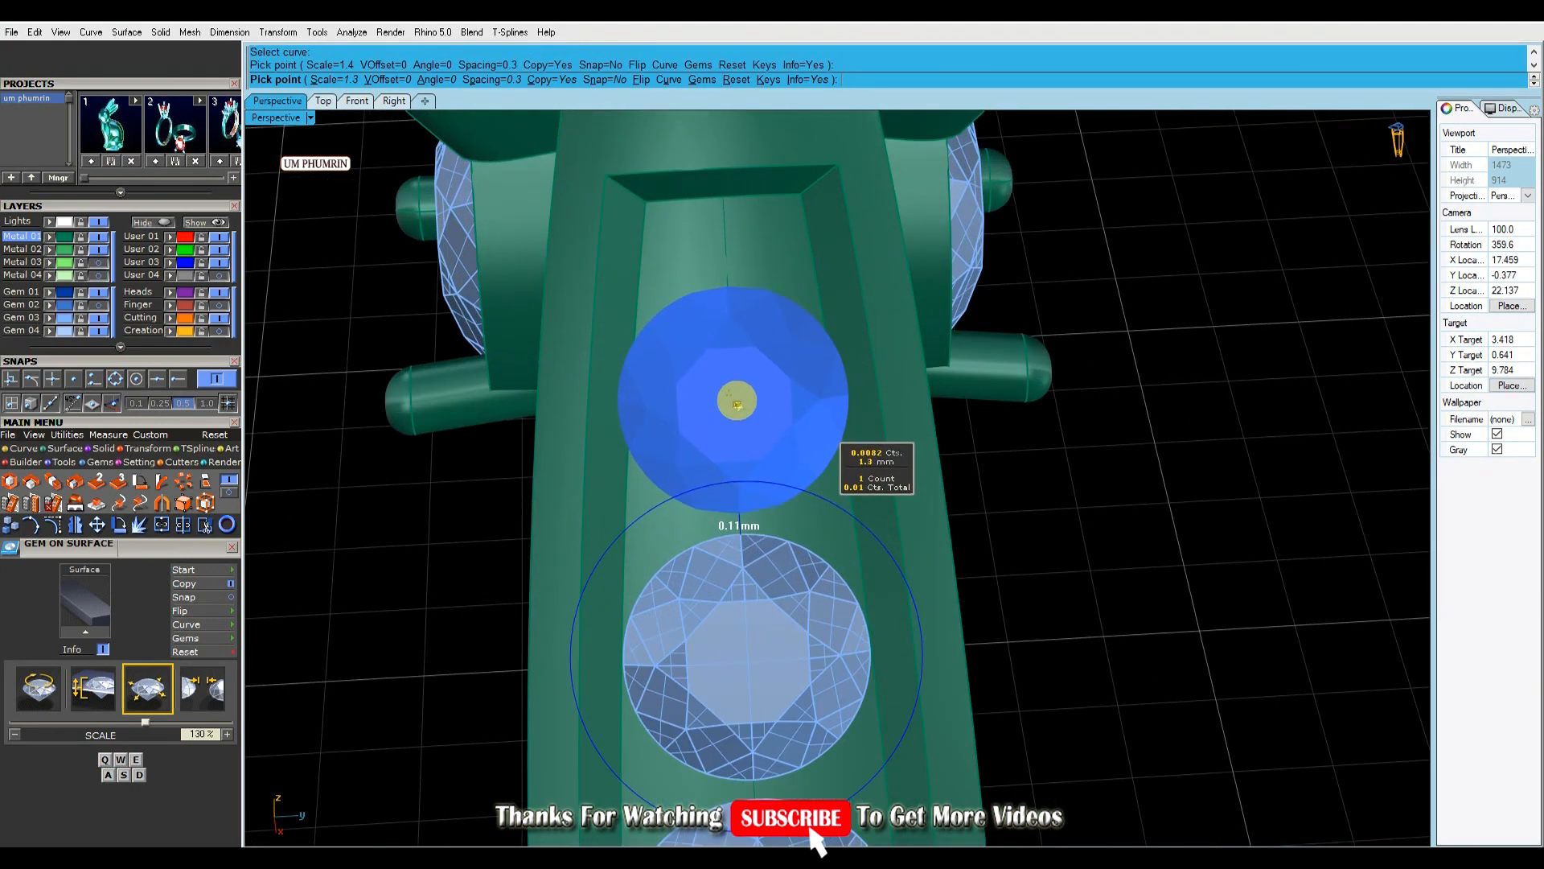
{"action": "left_click", "coordinate": [737, 405]}
{"action": "right_click", "coordinate": [736, 405]}
Set up Prong on Surface for the recessed shank with taper 0, drop 0.3 and fillet 75.
{"action": "scroll", "coordinate": [734, 400], "scroll_direction": "down", "scroll_amount": 12}
{"action": "right_click_drag", "start_coordinate": [734, 400], "coordinate": [973, 452]}
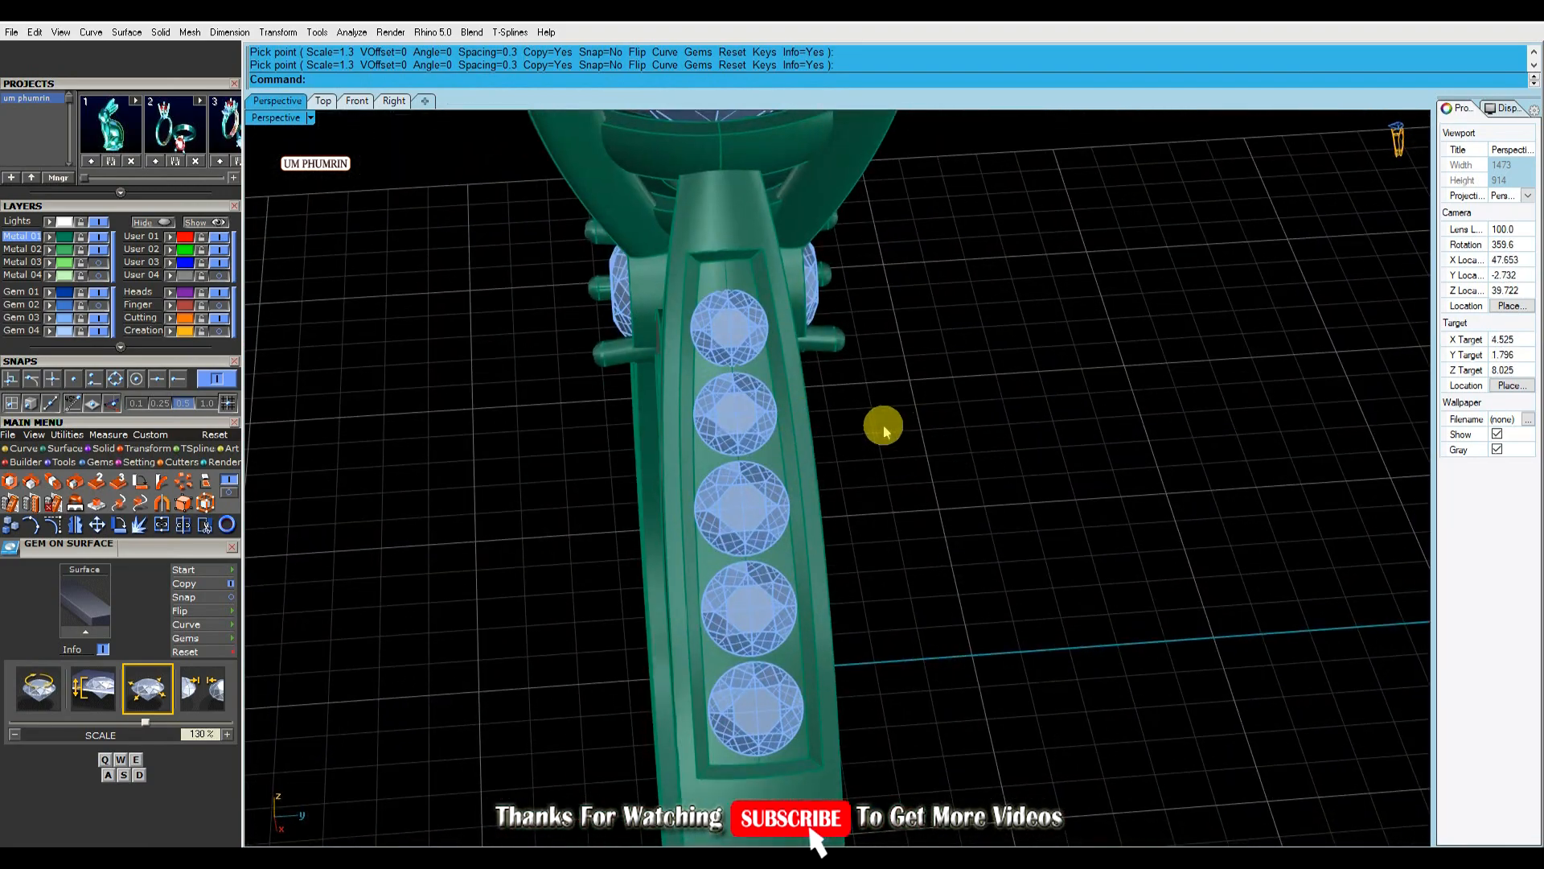
{"action": "type", "text": "ps"}
{"action": "key", "text": "Return"}
{"action": "scroll", "coordinate": [743, 296], "scroll_direction": "up", "scroll_amount": 3}
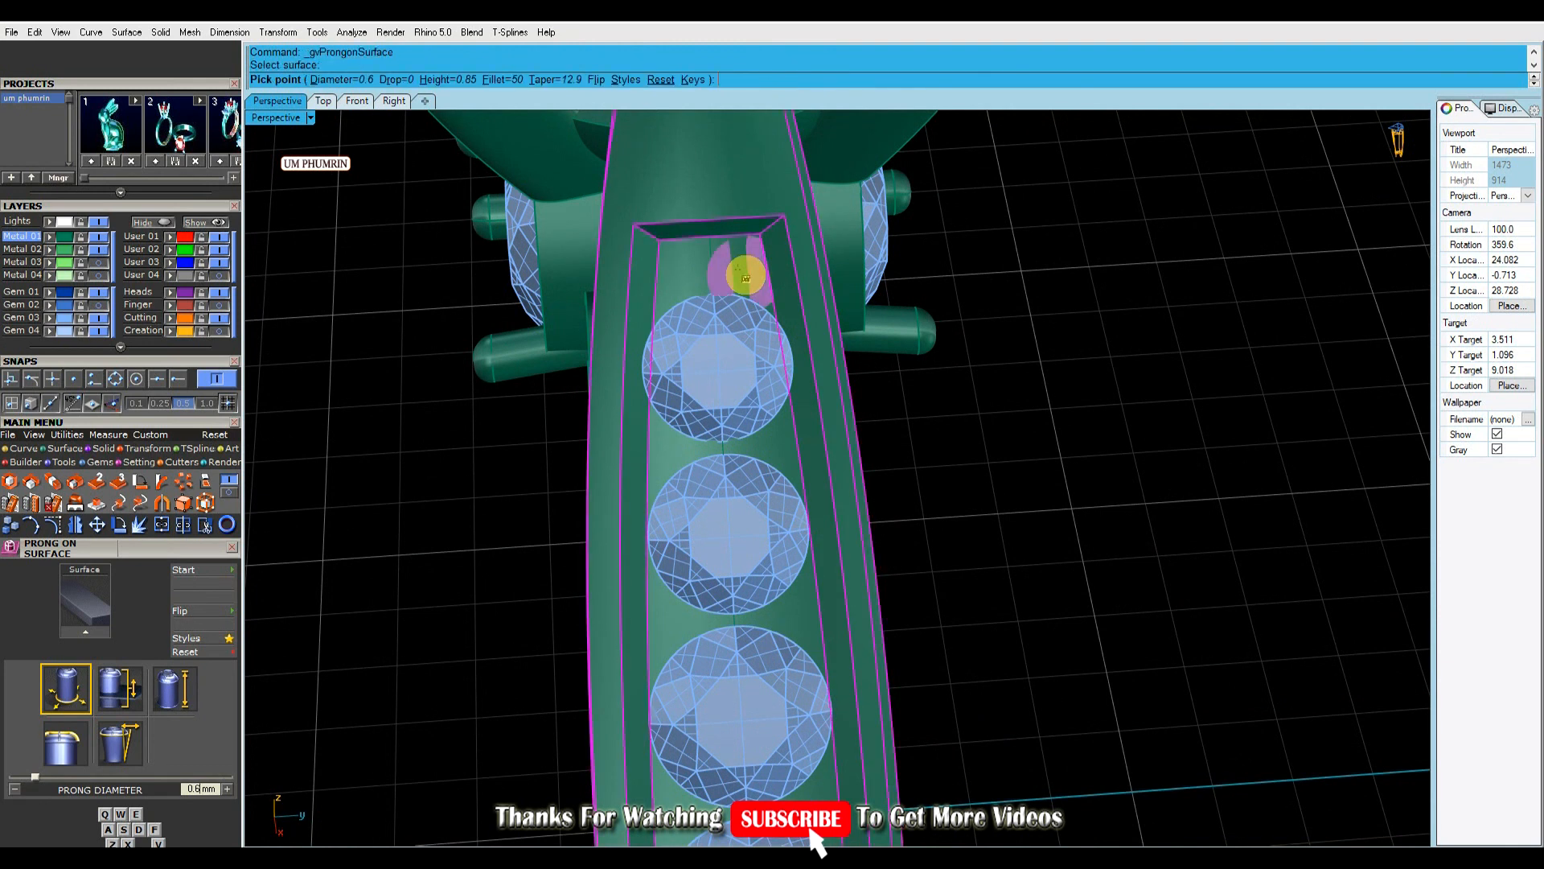
{"action": "left_click", "coordinate": [594, 80]}
{"action": "type", "text": "0"}
{"action": "key", "text": "Return"}
{"action": "left_click", "coordinate": [393, 80]}
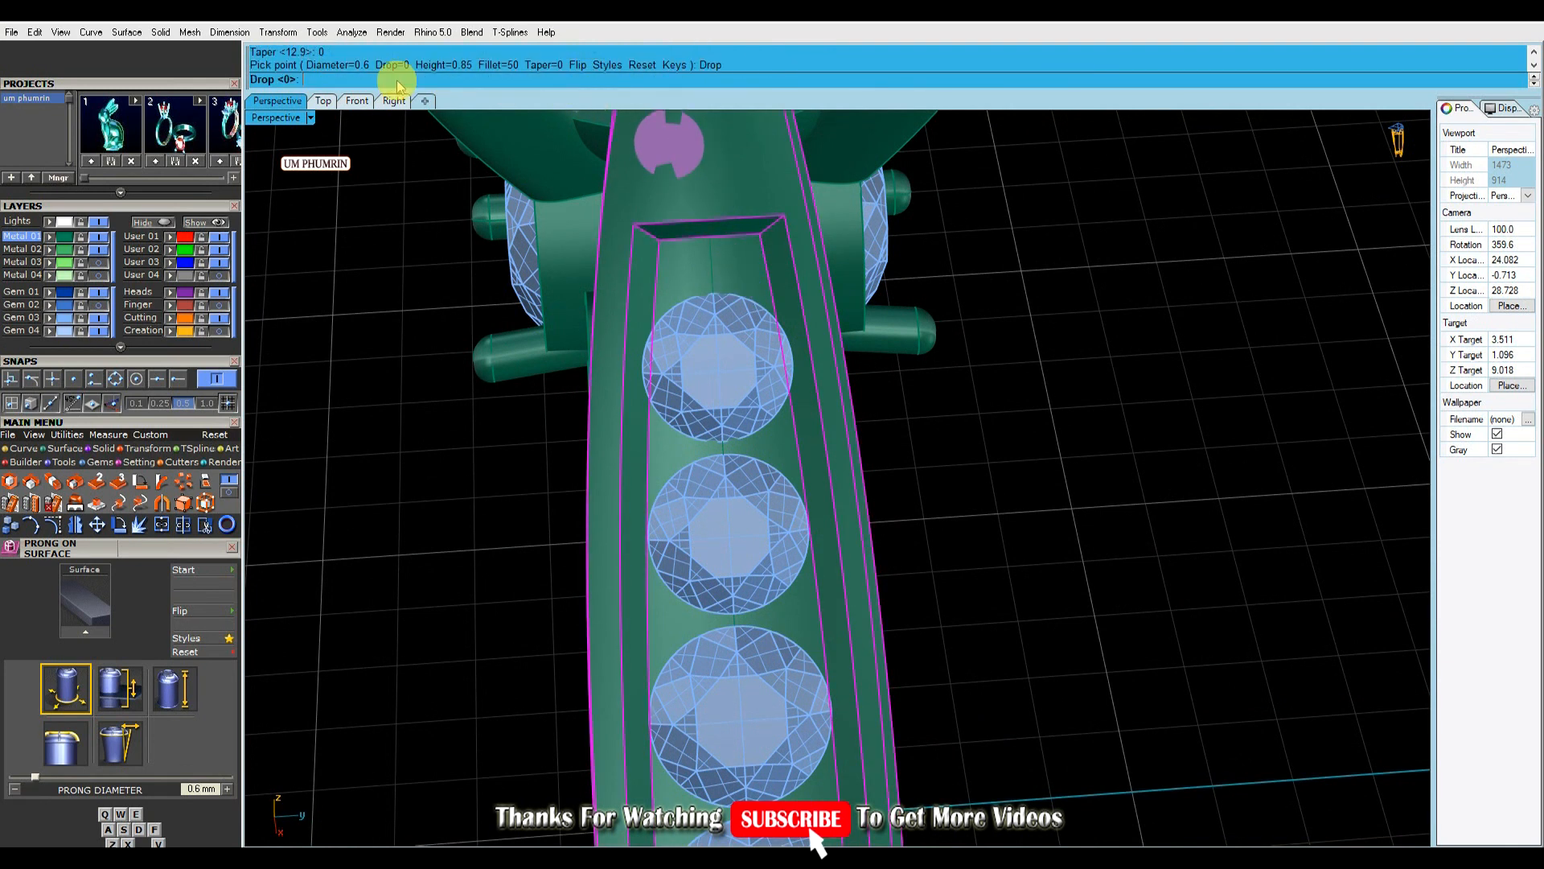
{"action": "type", "text": ".3"}
{"action": "key", "text": "Return"}
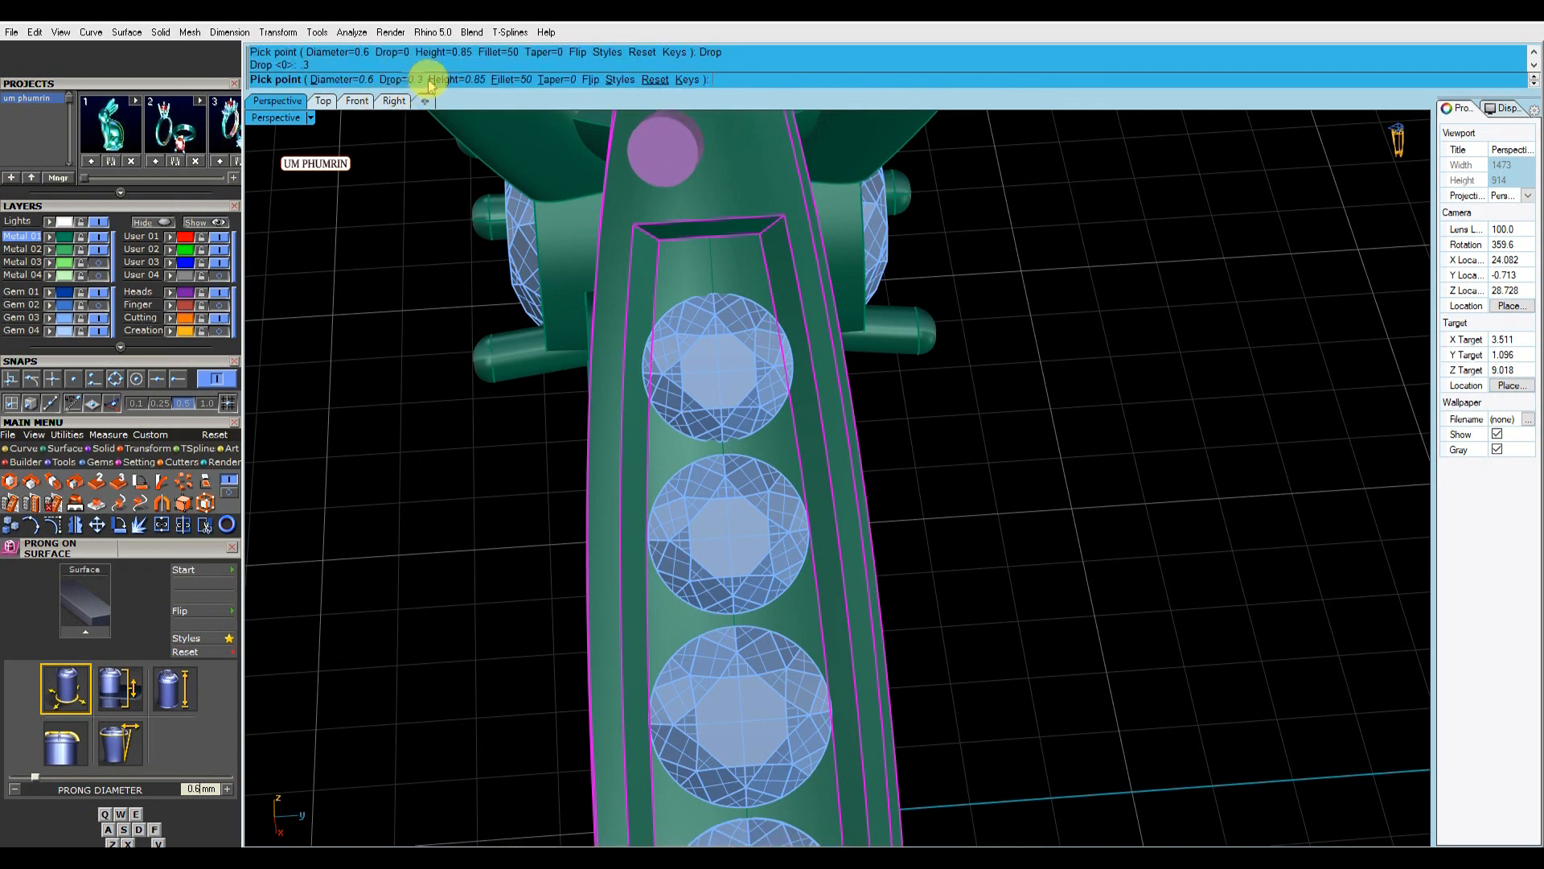
{"action": "type", "text": "75"}
{"action": "key", "text": "Return"}
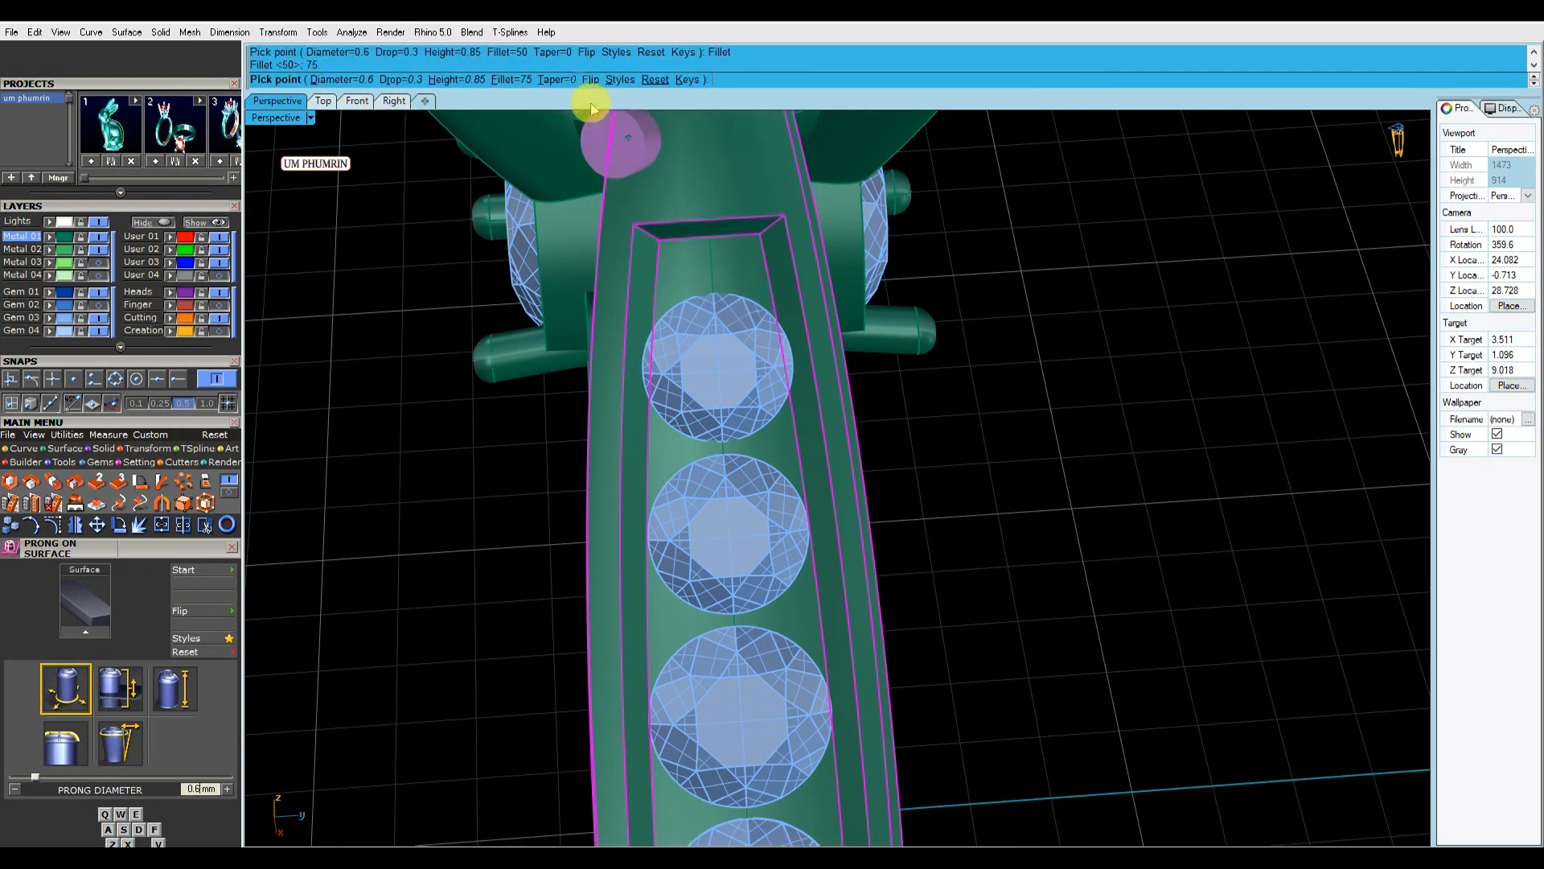
Flip the prong direction and place a 0.45 mm diameter, 0.55 mm high prong beside the upper edge of the row's topmost stone.
{"action": "left_click", "coordinate": [589, 79]}
{"action": "scroll", "coordinate": [743, 277], "scroll_direction": "down", "scroll_amount": 2}
{"action": "right_click_drag", "start_coordinate": [744, 277], "coordinate": [800, 276]}
{"action": "scroll", "coordinate": [800, 276], "scroll_direction": "up", "scroll_amount": 6}
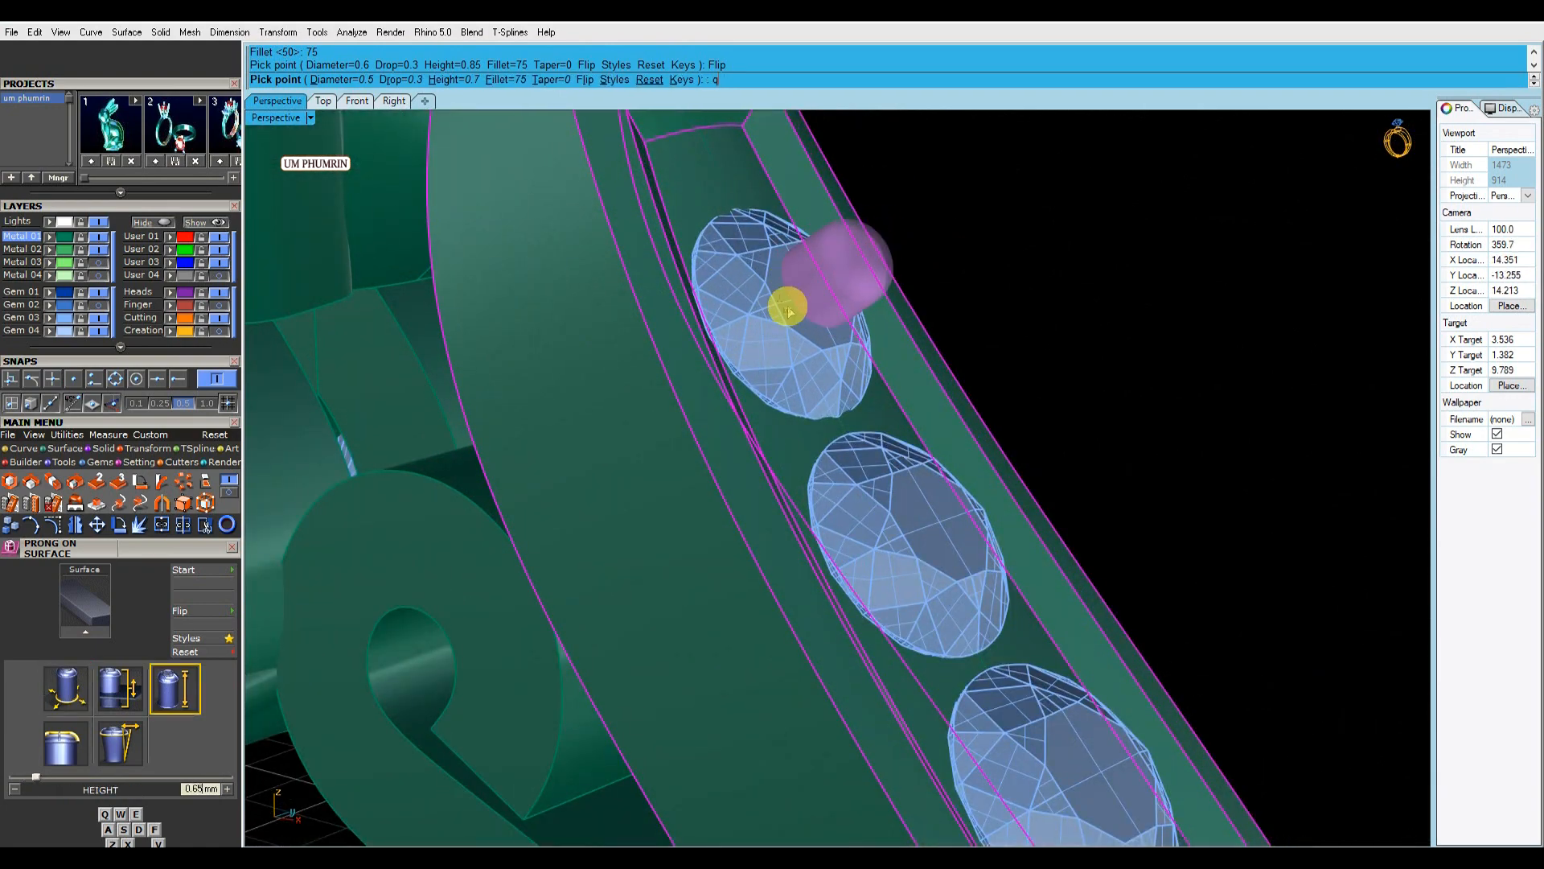
{"action": "key", "text": "q"}
{"action": "right_click_drag", "start_coordinate": [798, 310], "coordinate": [711, 359]}
Place a 0.5 mm diameter prong along the same side of the row, between the first and second stones.
{"action": "key", "text": "e"}
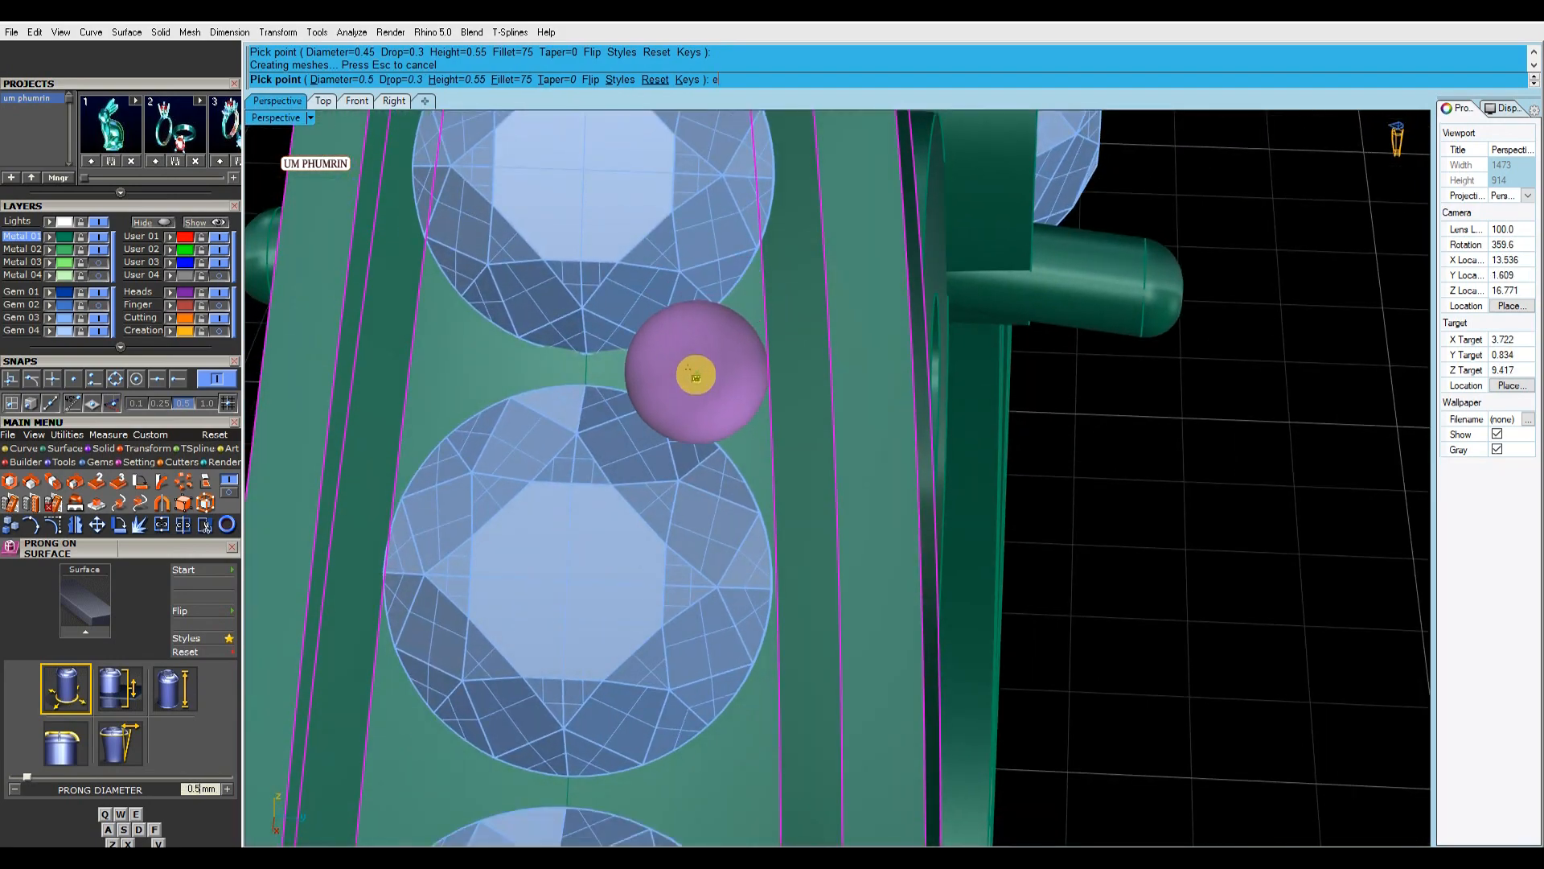
{"action": "left_click", "coordinate": [697, 377]}
{"action": "scroll", "coordinate": [697, 377], "scroll_direction": "down", "scroll_amount": 3}
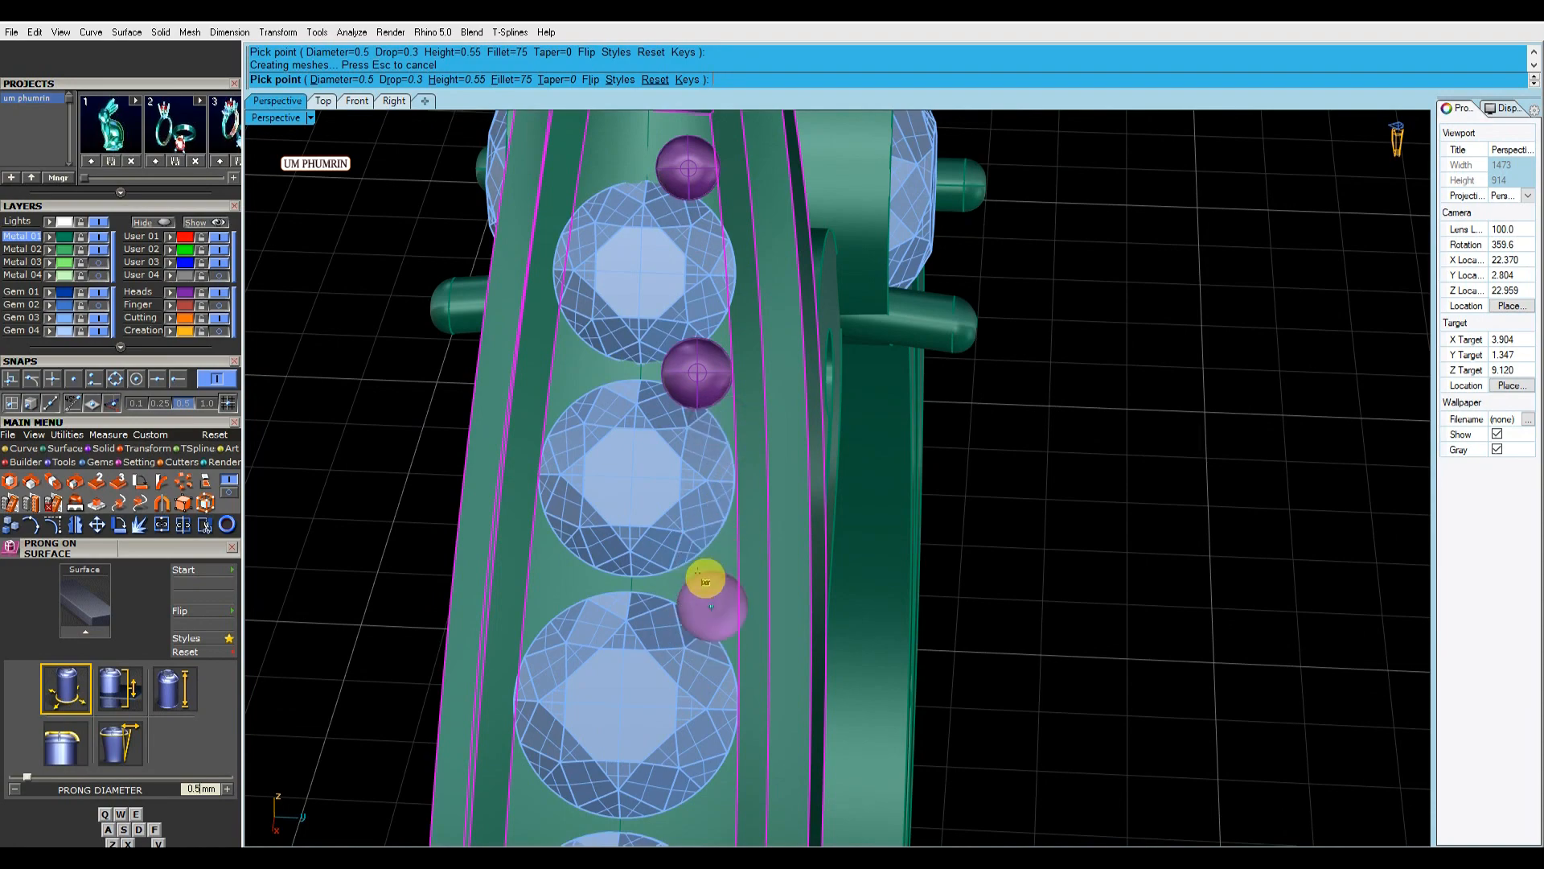
Place a 0.55 mm diameter, 0.6 mm high prong between the second and third stones on the same side of the row.
{"action": "scroll", "coordinate": [705, 581], "scroll_direction": "up", "scroll_amount": 5}
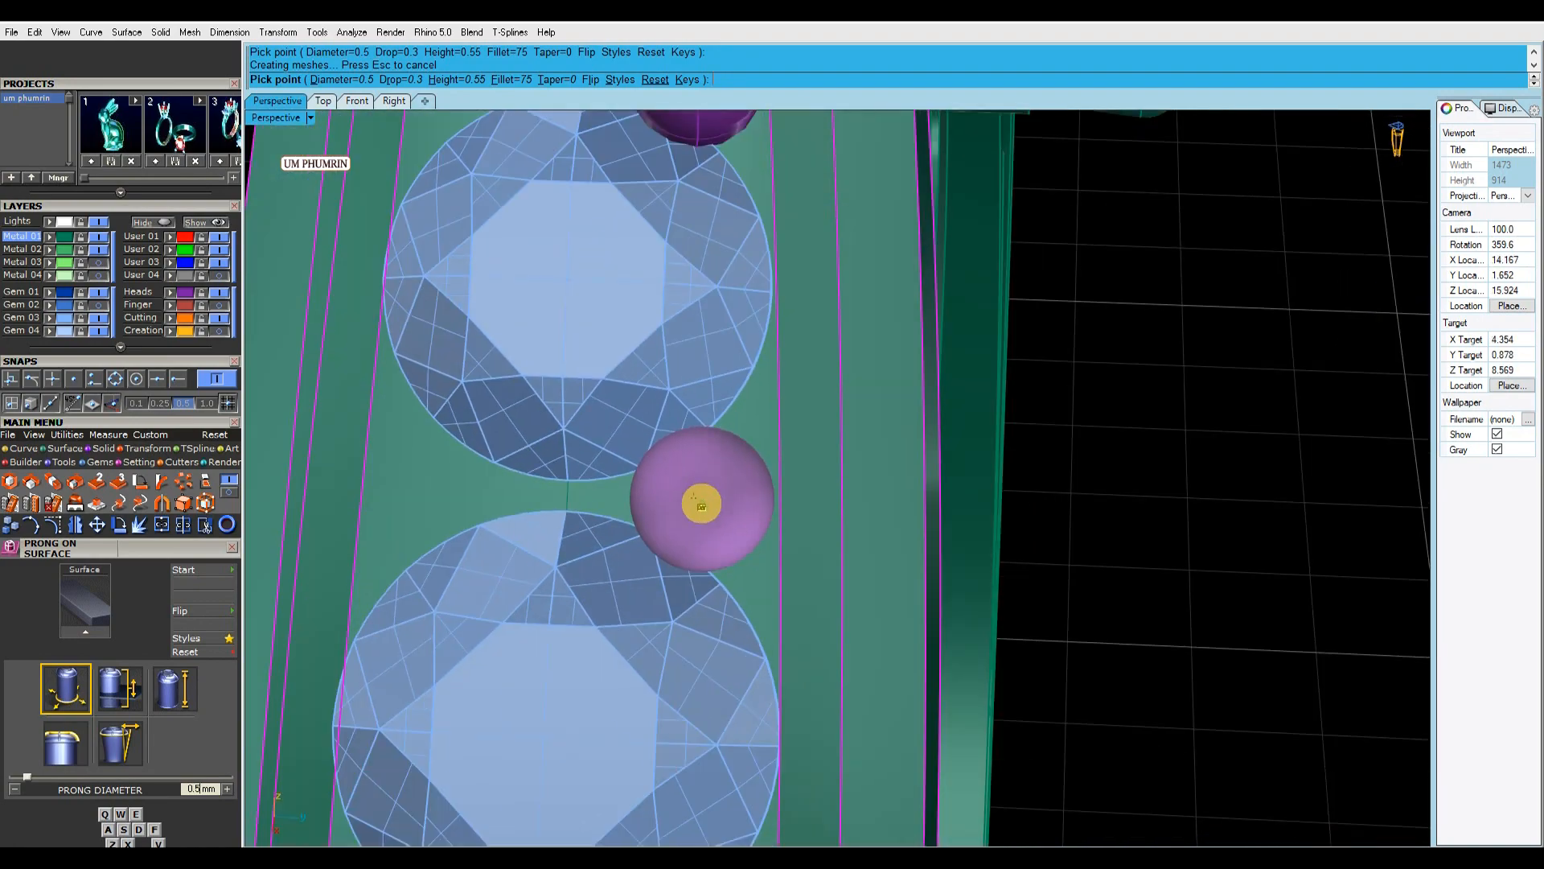
{"action": "scroll", "coordinate": [701, 503], "scroll_direction": "down", "scroll_amount": 8}
{"action": "mouse_move", "coordinate": [707, 503]}
{"action": "right_mouse_down"}
{"action": "mouse_move", "coordinate": [941, 386]}
{"action": "mouse_move", "coordinate": [704, 493]}
{"action": "mouse_move", "coordinate": [714, 502]}
{"action": "right_mouse_up"}
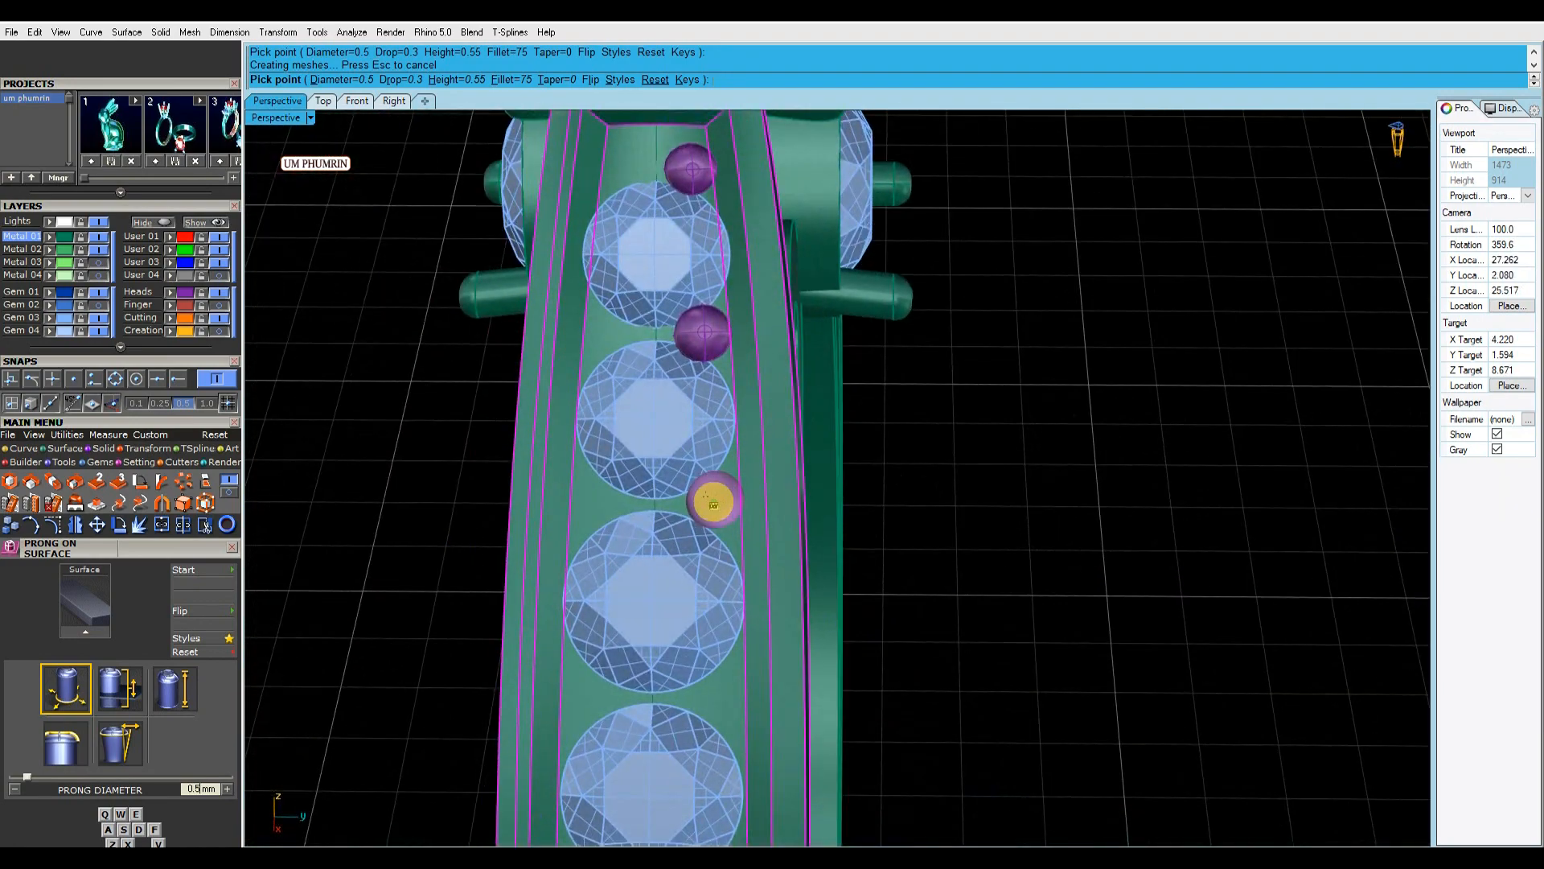
{"action": "scroll", "coordinate": [713, 501], "scroll_direction": "up", "scroll_amount": 5}
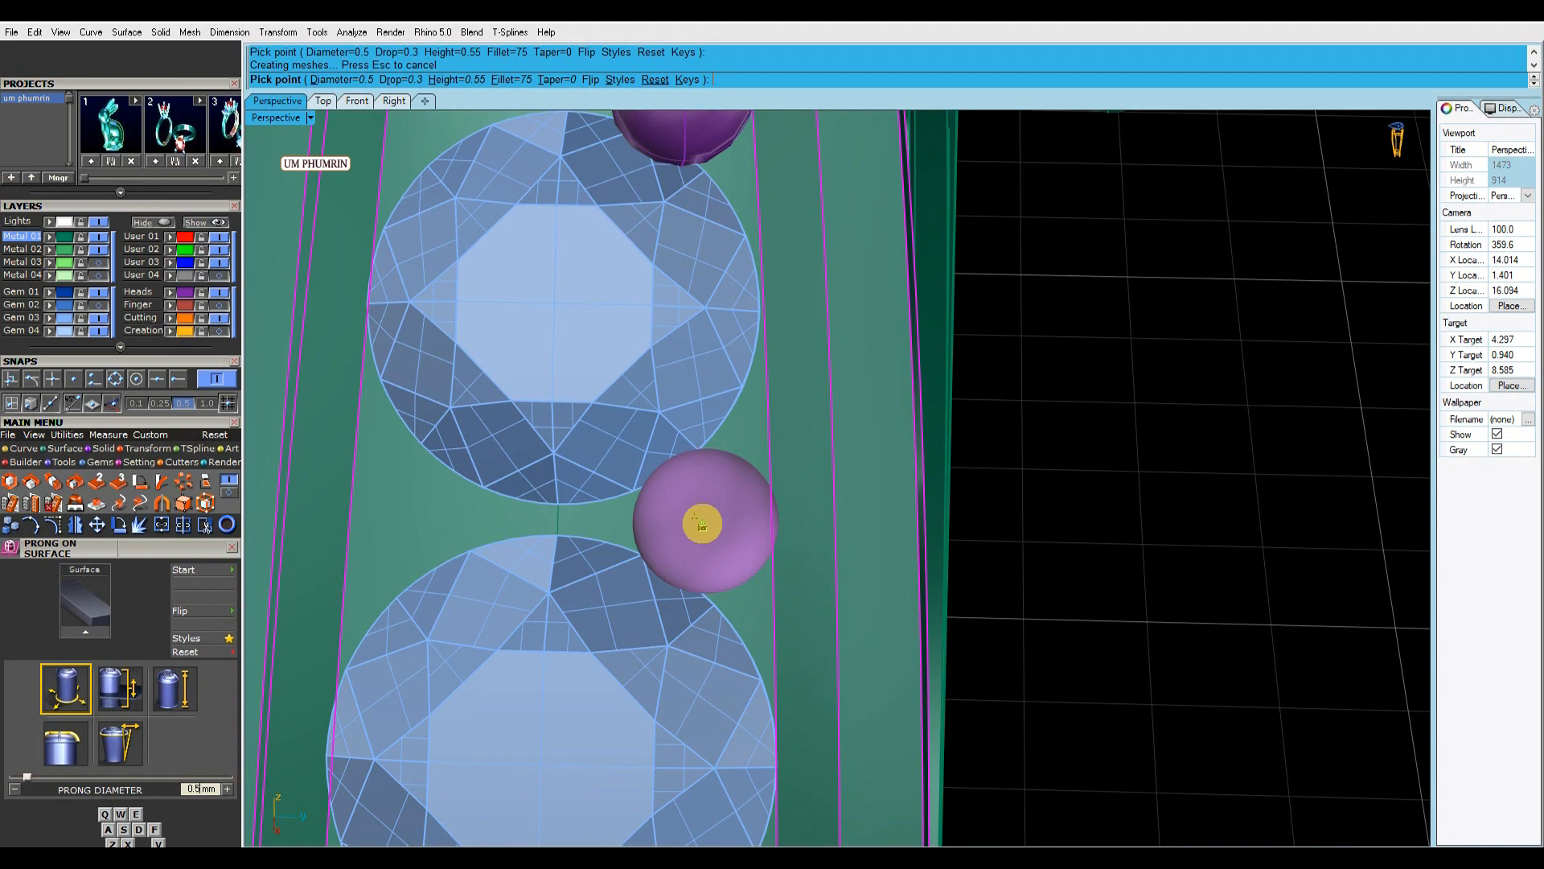
{"action": "key", "text": "e"}
{"action": "right_click_drag", "start_coordinate": [700, 520], "coordinate": [921, 584]}
{"action": "key", "text": "d"}
{"action": "right_click_drag", "start_coordinate": [886, 519], "coordinate": [731, 507]}
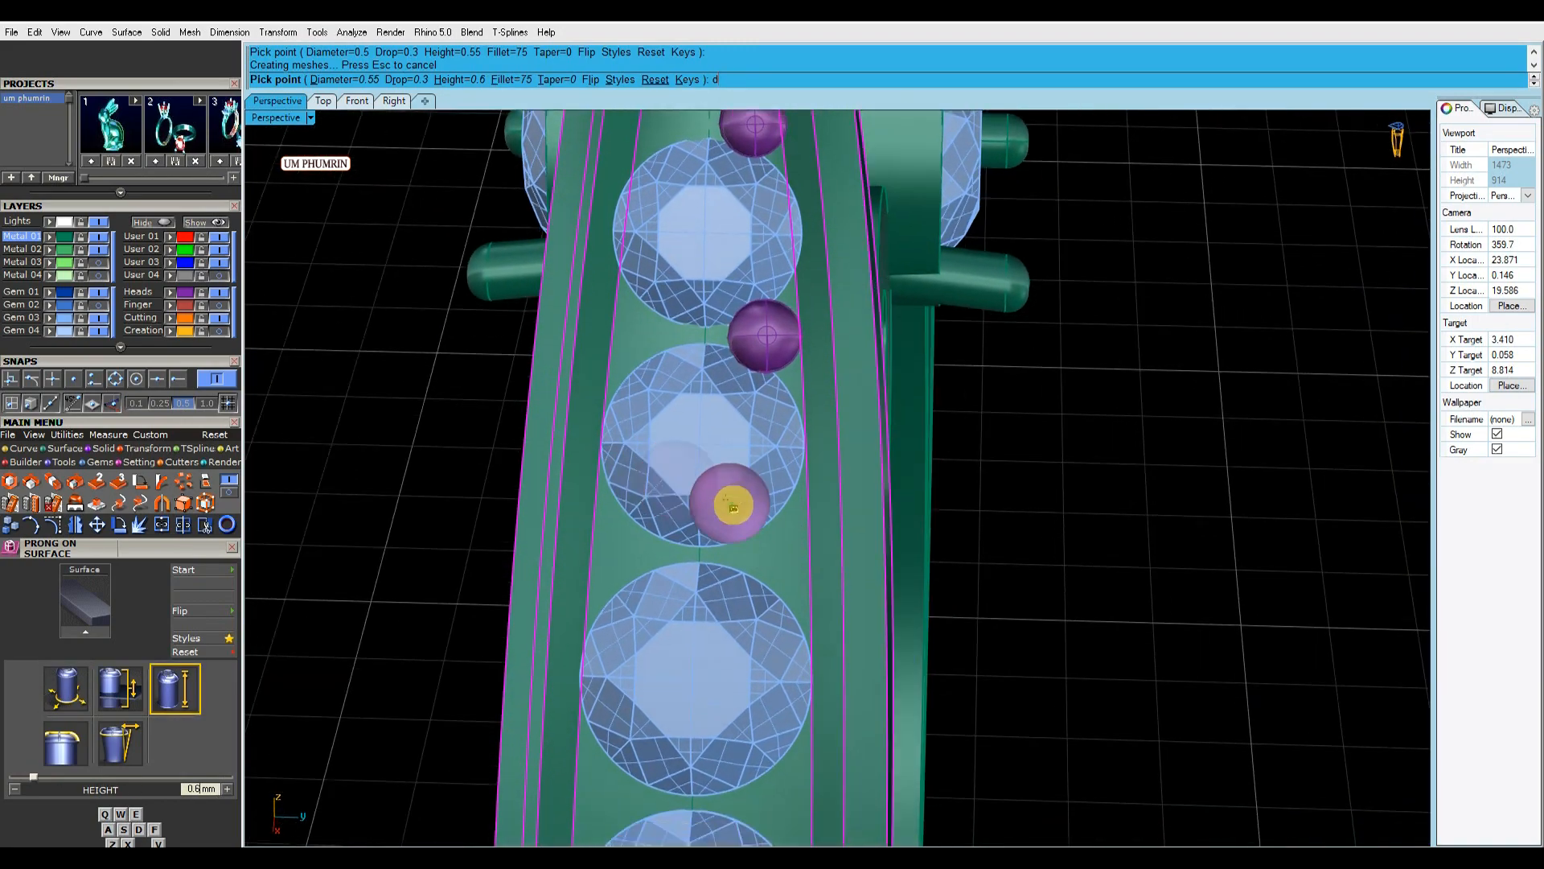
{"action": "scroll", "coordinate": [736, 516], "scroll_direction": "up", "scroll_amount": 10}
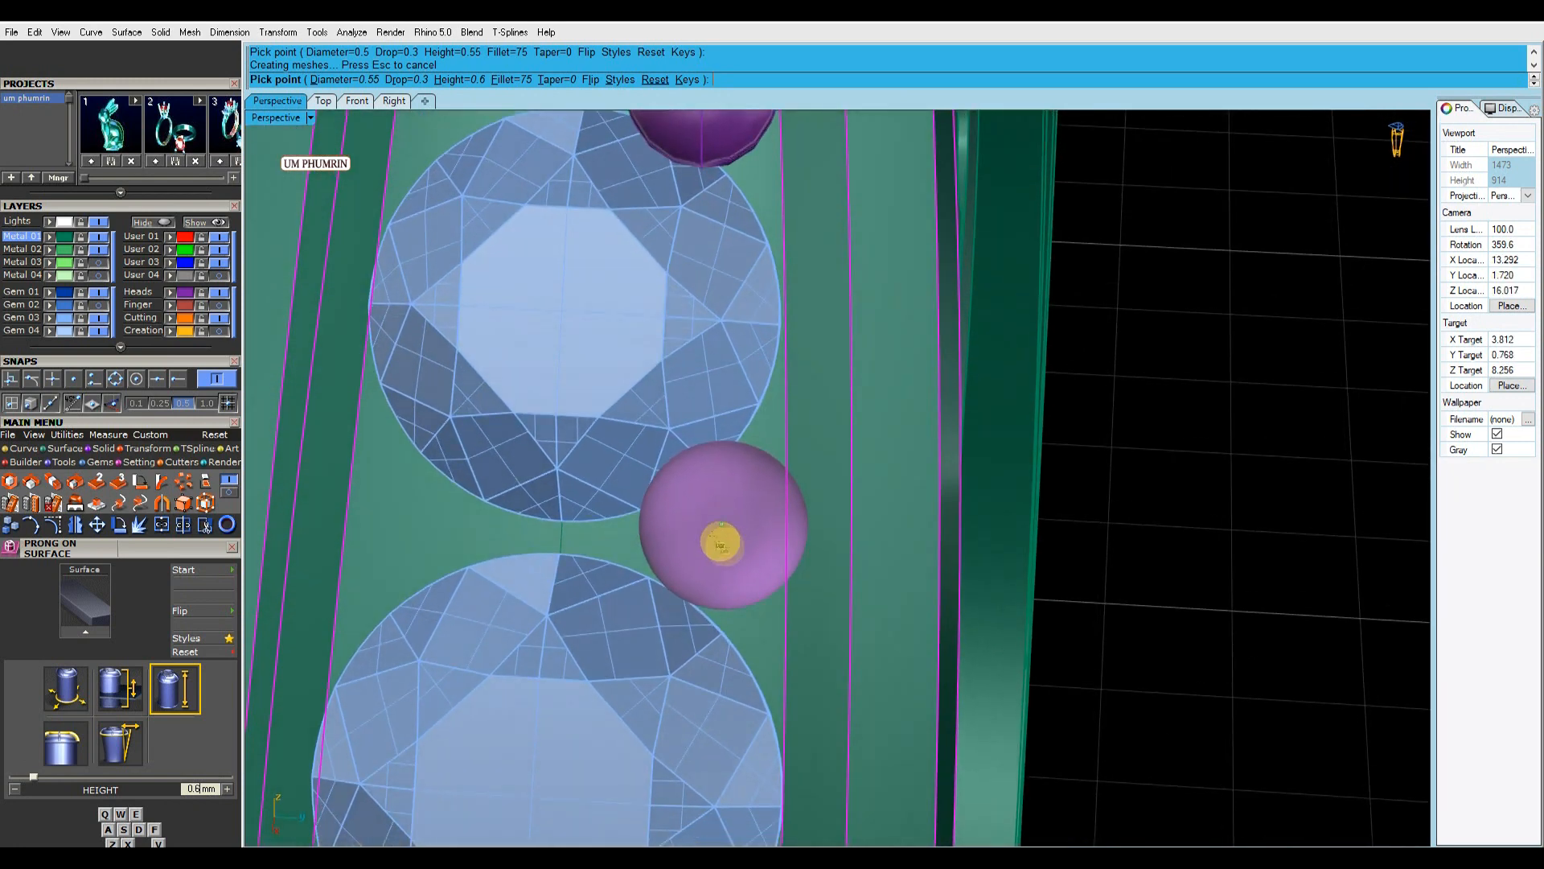
{"action": "scroll", "coordinate": [694, 546], "scroll_direction": "up", "scroll_amount": 3}
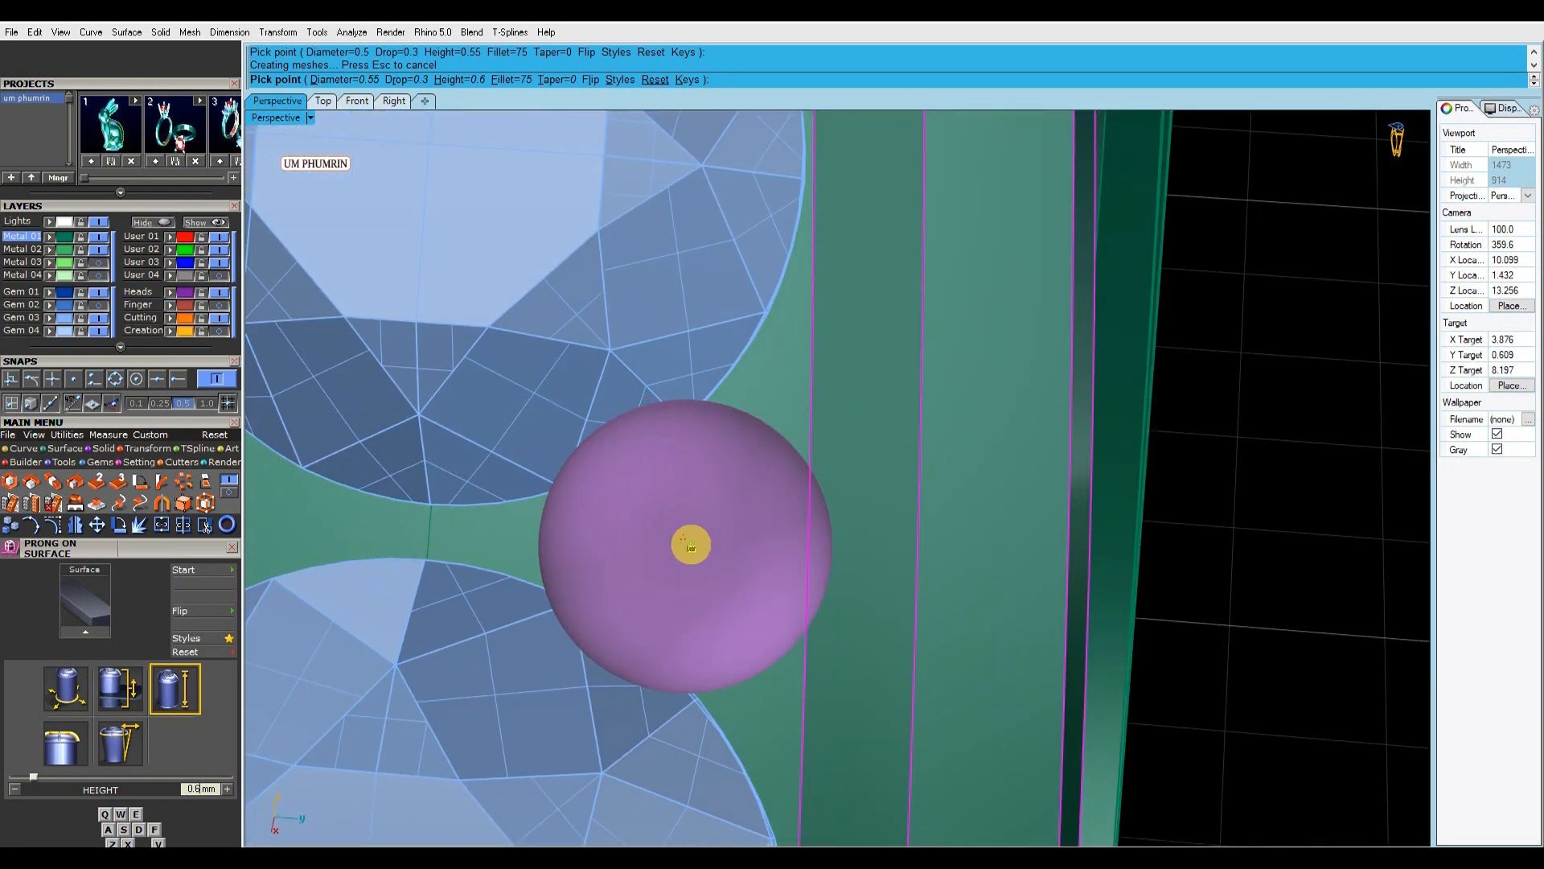
{"action": "right_click_drag", "start_coordinate": [683, 546], "coordinate": [662, 546]}
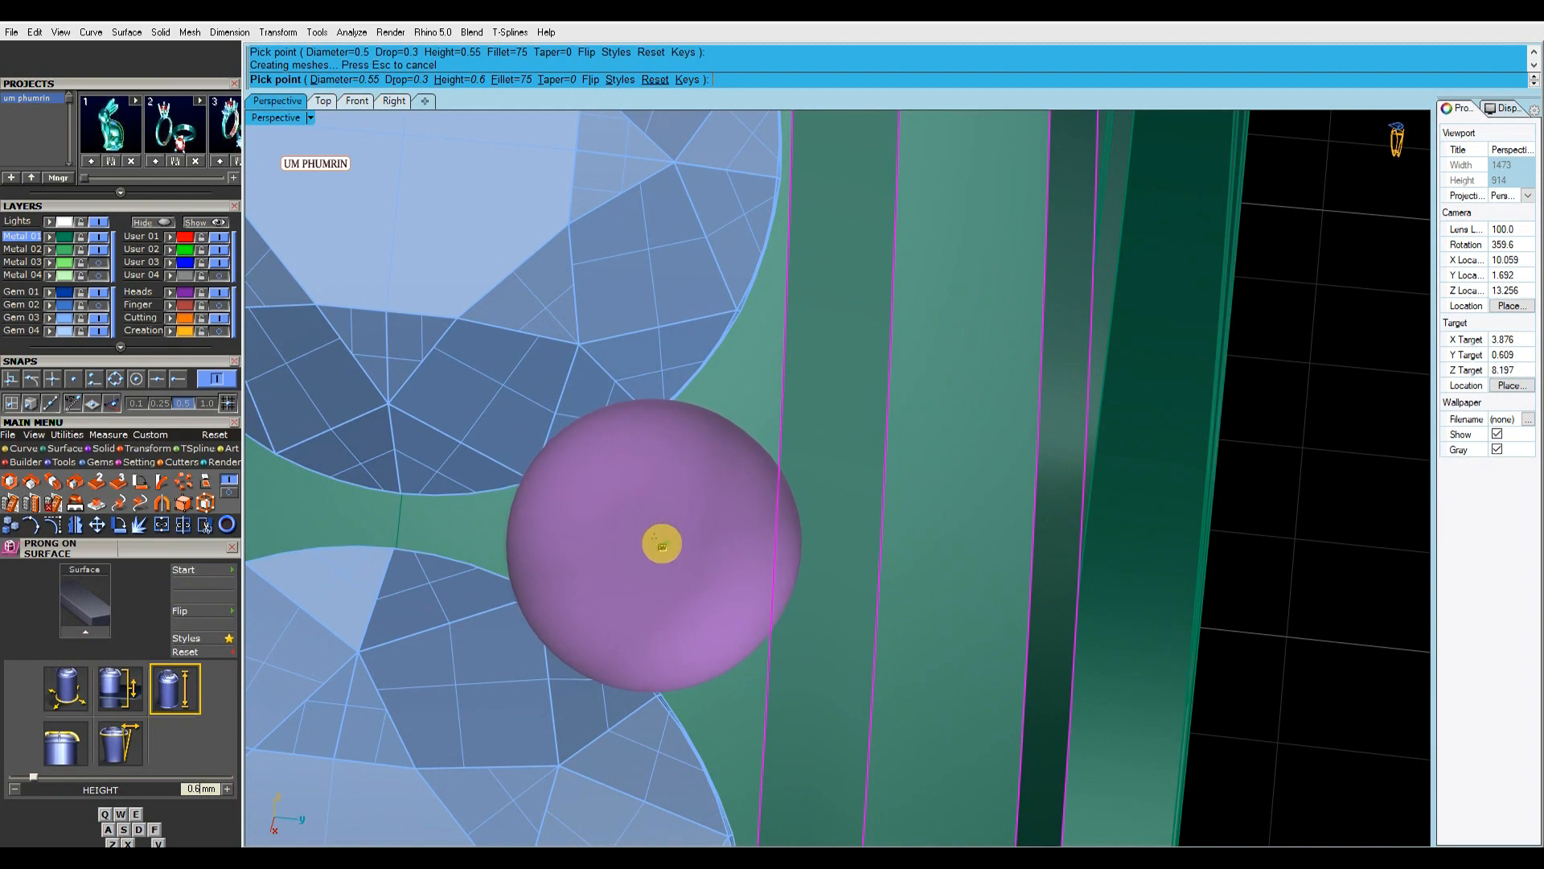
{"action": "left_click", "coordinate": [646, 540]}
Place the remaining 0.55 mm prongs along that side, between the lower stones and below the last one, and finish Prong on Surface.
{"action": "scroll", "coordinate": [644, 537], "scroll_direction": "down", "scroll_amount": 9}
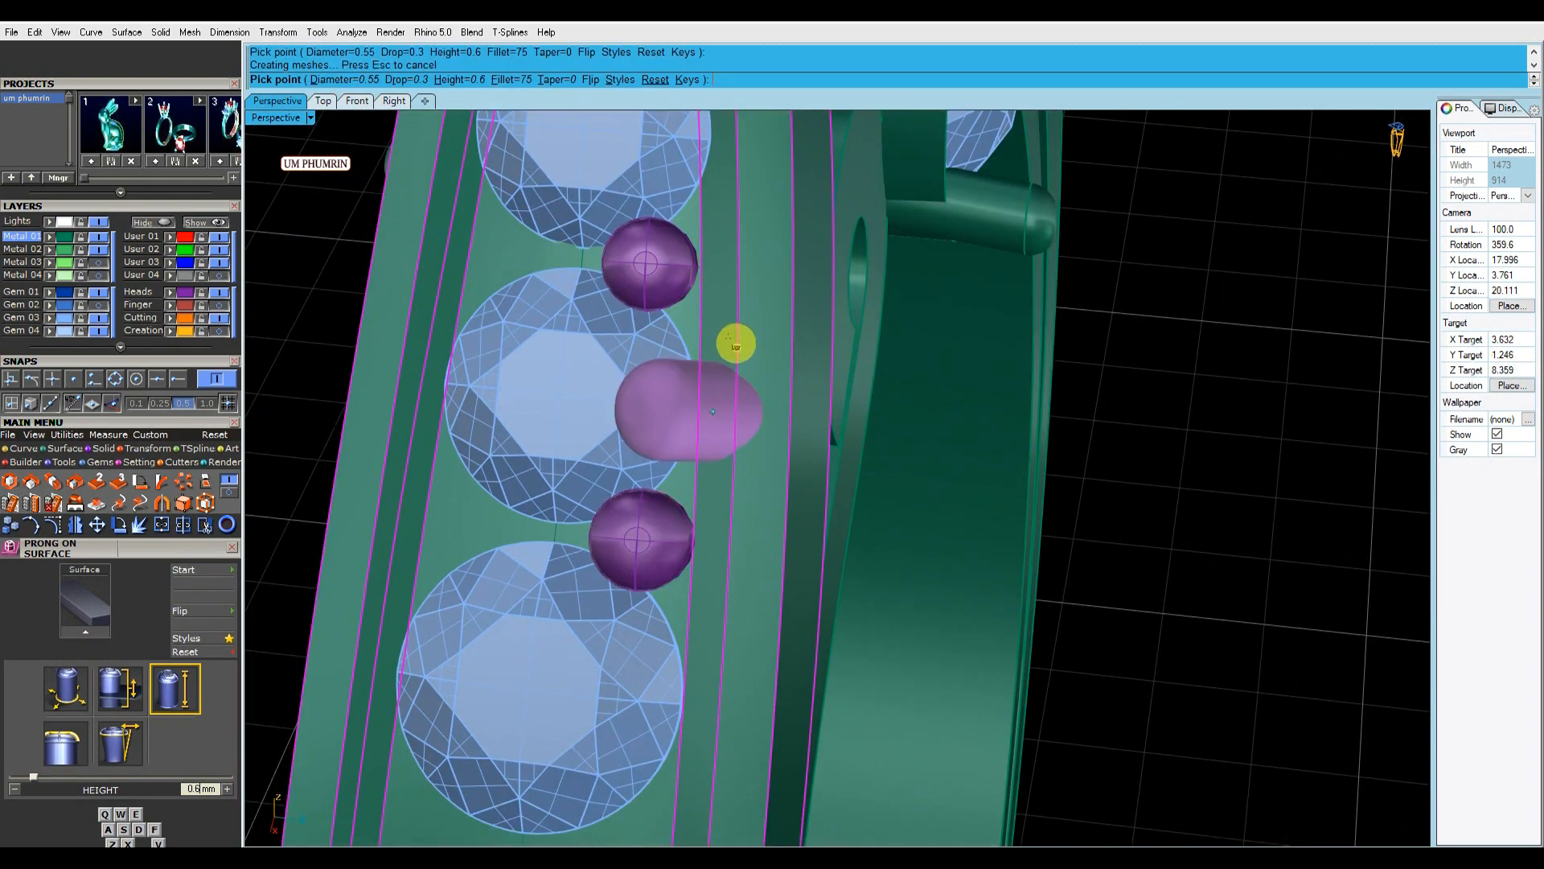
{"action": "scroll", "coordinate": [707, 578], "scroll_direction": "up", "scroll_amount": 6}
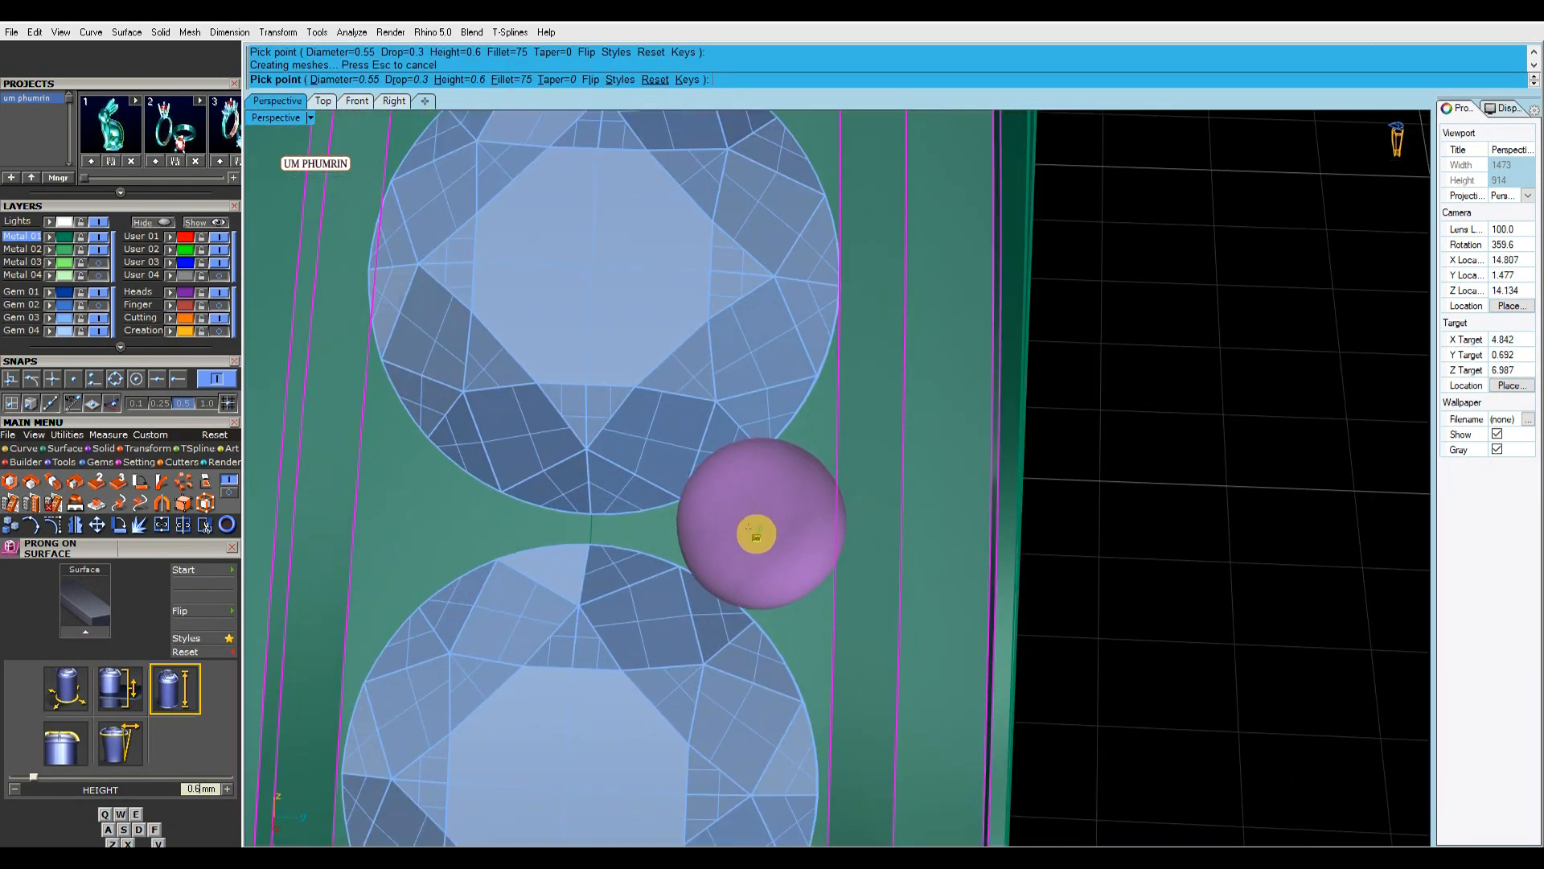
{"action": "scroll", "coordinate": [750, 548], "scroll_direction": "down", "scroll_amount": 5}
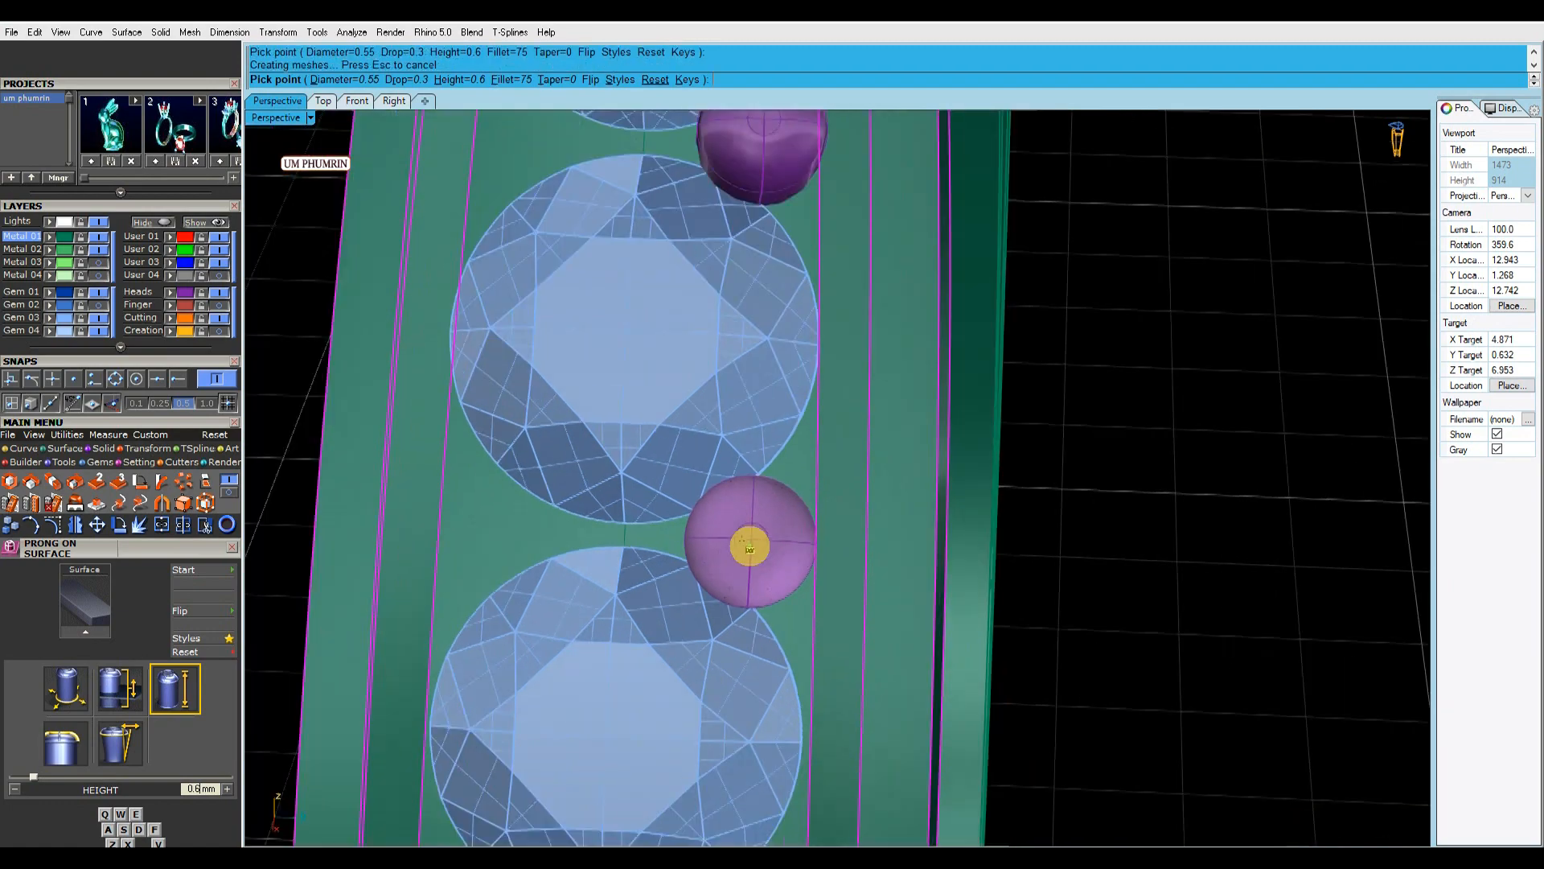
{"action": "scroll", "coordinate": [724, 577], "scroll_direction": "up", "scroll_amount": 4}
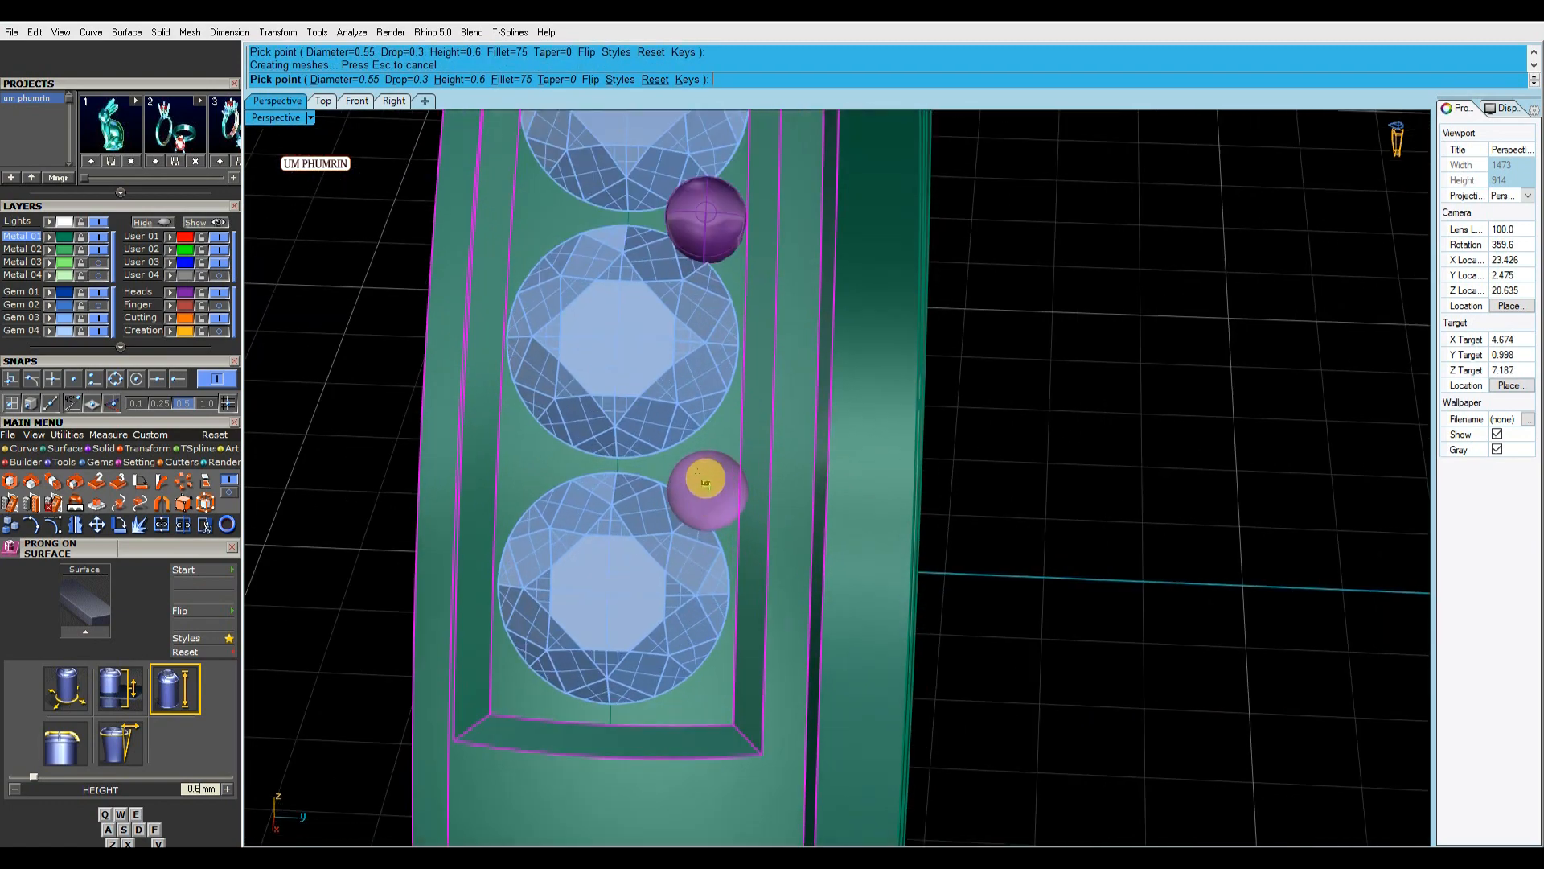
{"action": "left_click", "coordinate": [708, 477]}
{"action": "scroll", "coordinate": [718, 480], "scroll_direction": "down", "scroll_amount": 5}
{"action": "scroll", "coordinate": [717, 643], "scroll_direction": "up", "scroll_amount": 3}
{"action": "scroll", "coordinate": [717, 643], "scroll_direction": "up", "scroll_amount": 2}
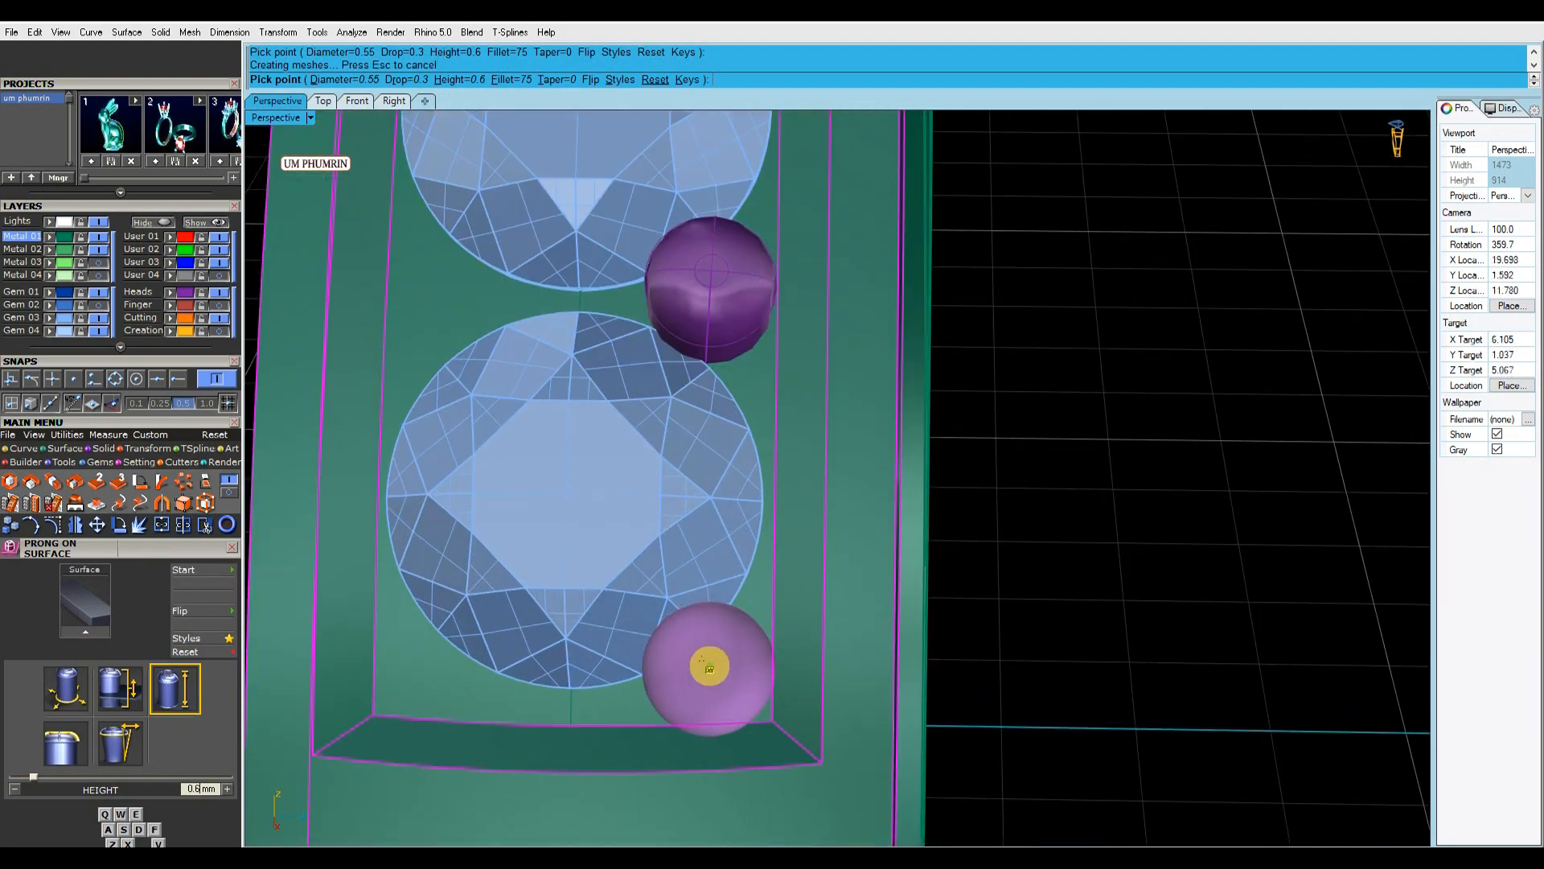
{"action": "left_click", "coordinate": [710, 667]}
{"action": "scroll", "coordinate": [712, 662], "scroll_direction": "down", "scroll_amount": 8}
{"action": "right_click", "coordinate": [717, 654]}
{"action": "right_click_drag", "start_coordinate": [716, 654], "coordinate": [855, 551]}
{"action": "scroll", "coordinate": [854, 551], "scroll_direction": "down", "scroll_amount": 6}
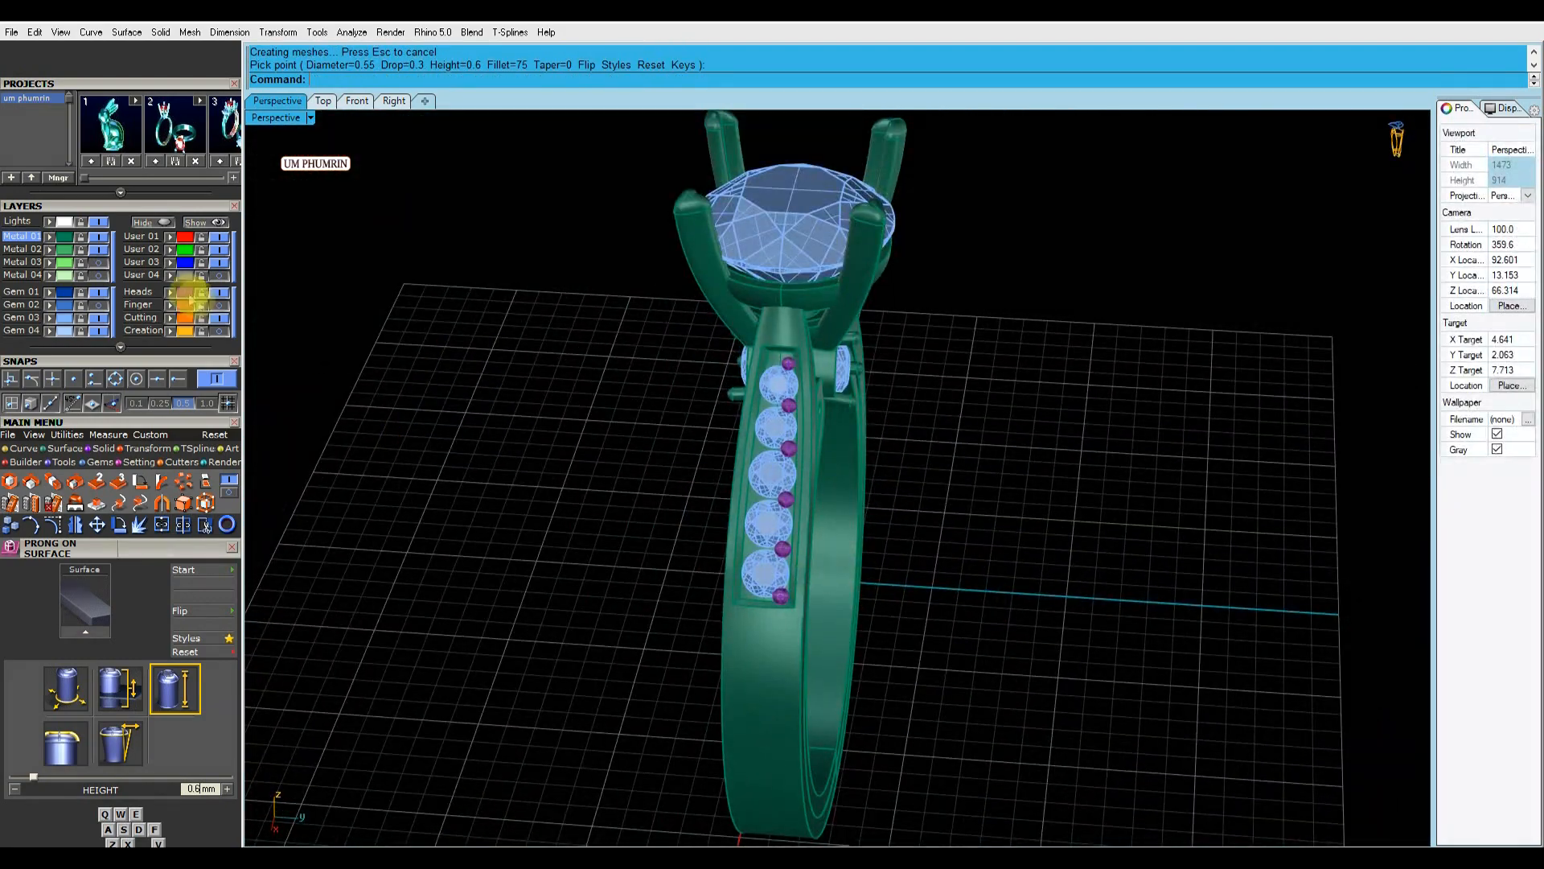
Select the shank prongs on the Heads layer and assign them to Metal 01.
{"action": "left_click", "coordinate": [188, 293]}
{"action": "right_click_drag", "start_coordinate": [483, 354], "coordinate": [563, 400]}
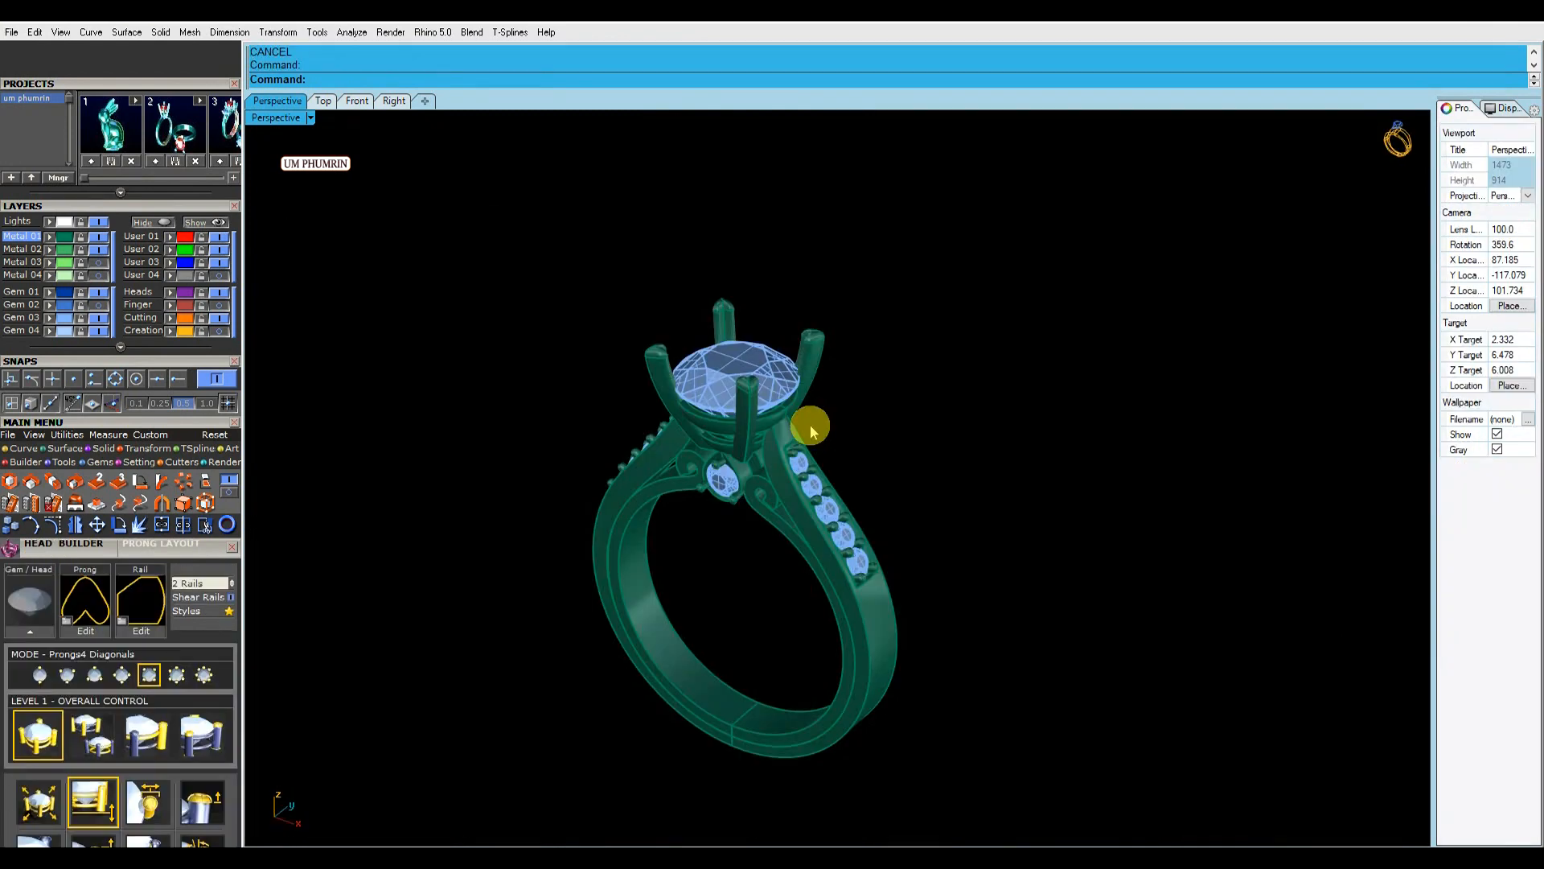
Display the Perspective view in Working Shade mode with surface isocurves and surface edges turned off.
{"action": "right_click_drag", "start_coordinate": [805, 421], "coordinate": [821, 370]}
{"action": "left_click", "coordinate": [283, 118]}
{"action": "left_click", "coordinate": [390, 592]}
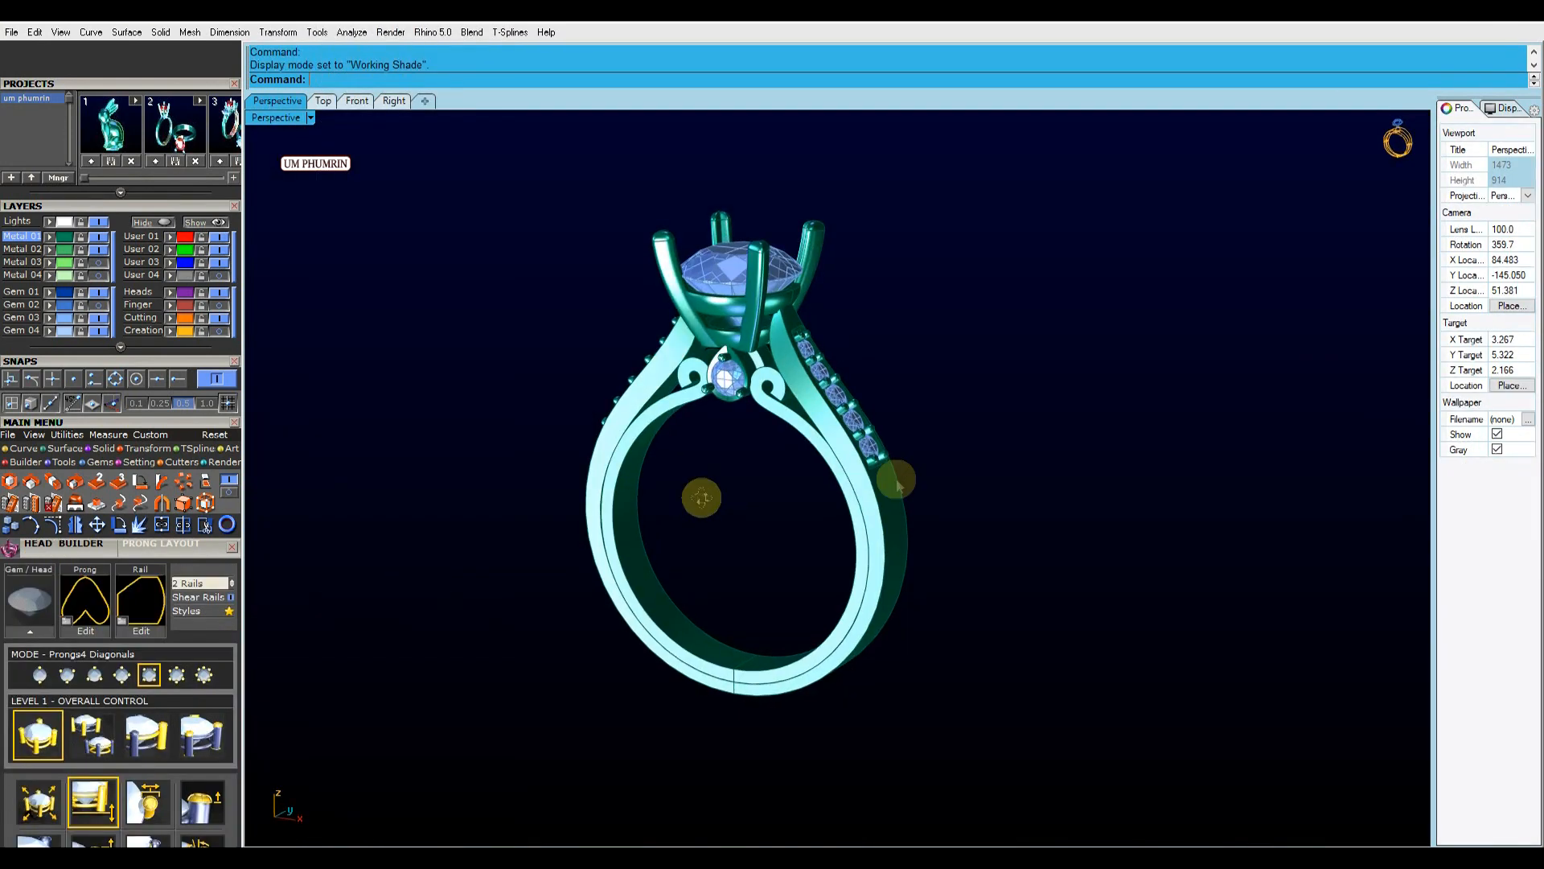
{"action": "left_click", "coordinate": [1498, 110]}
{"action": "left_click", "coordinate": [1498, 268]}
{"action": "left_click", "coordinate": [1497, 283]}
{"action": "right_click_drag", "start_coordinate": [965, 457], "coordinate": [1032, 443]}
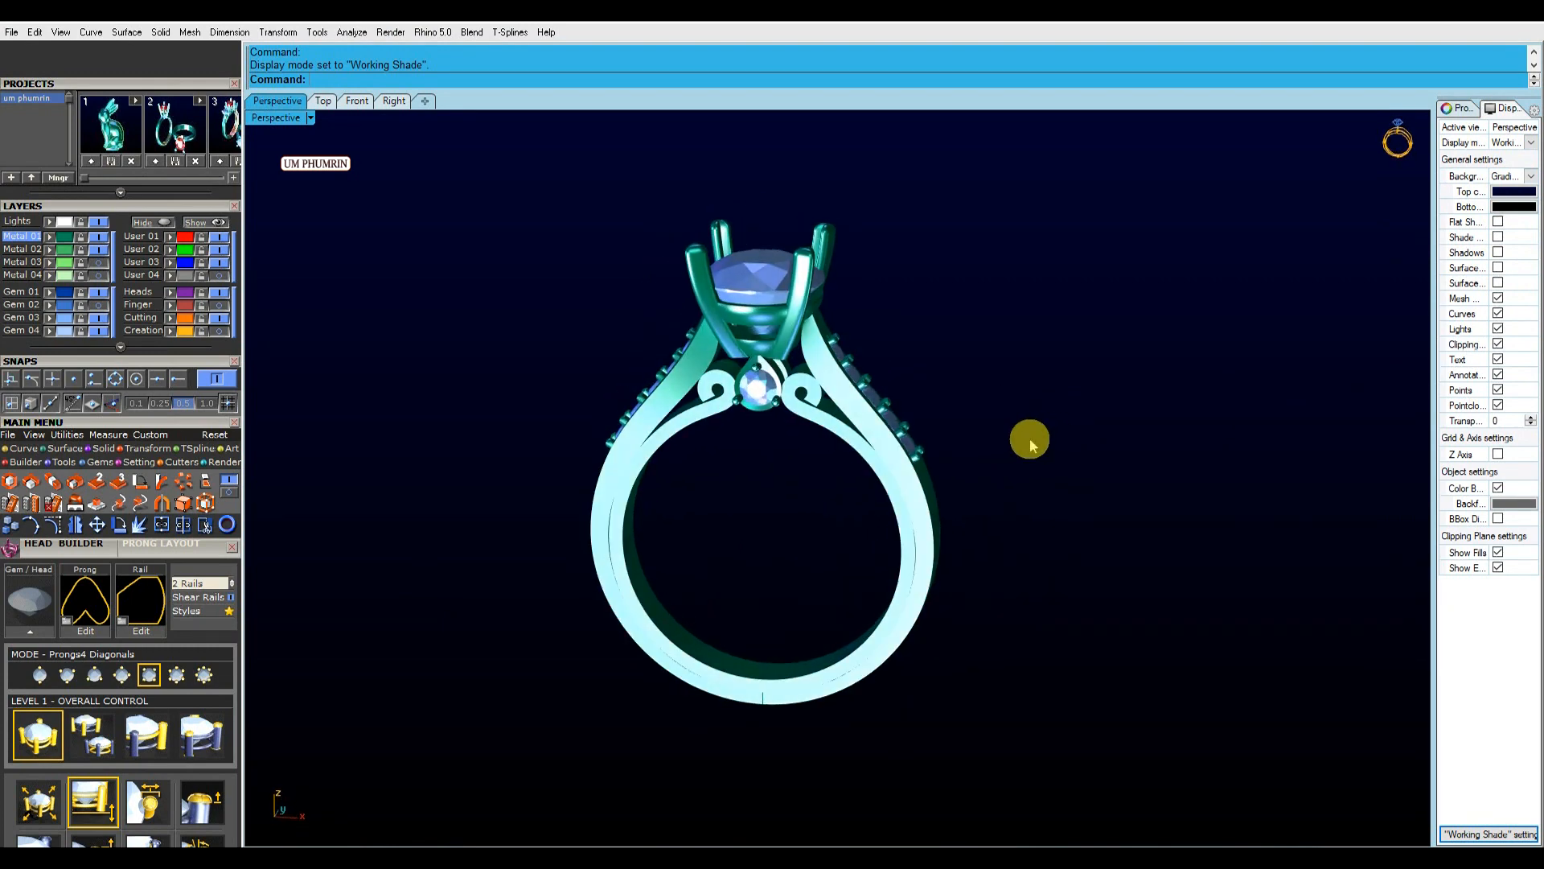
Assign the centre diamond to the red User 01 layer.
{"action": "left_click", "coordinate": [761, 268]}
{"action": "left_click", "coordinate": [170, 237]}
{"action": "right_click_drag", "start_coordinate": [509, 338], "coordinate": [462, 336]}
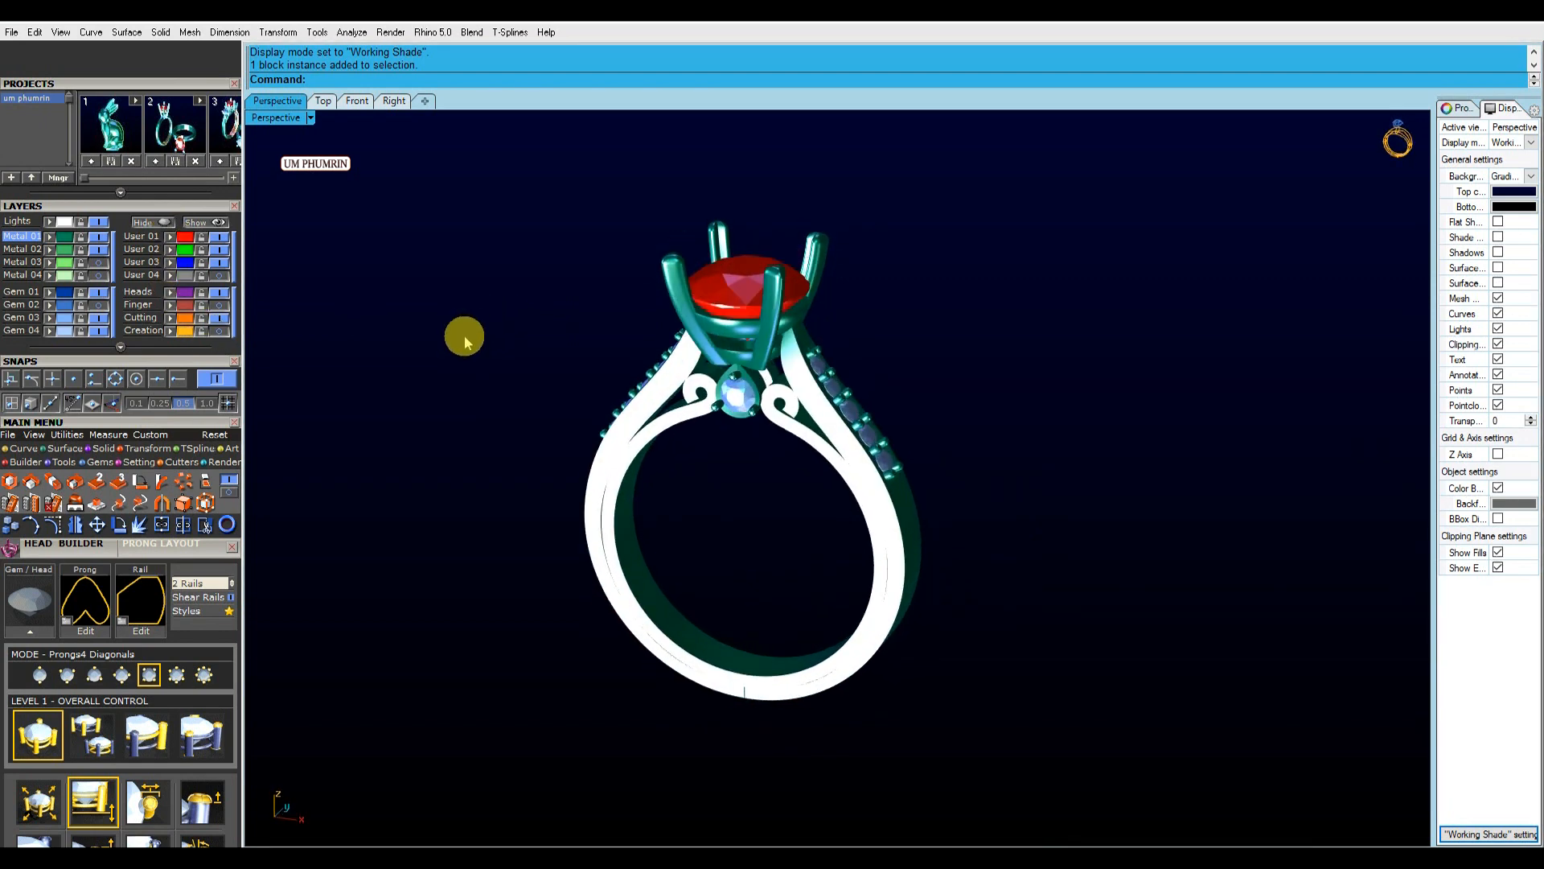
{"action": "key", "text": "ctrl+shift+s"}
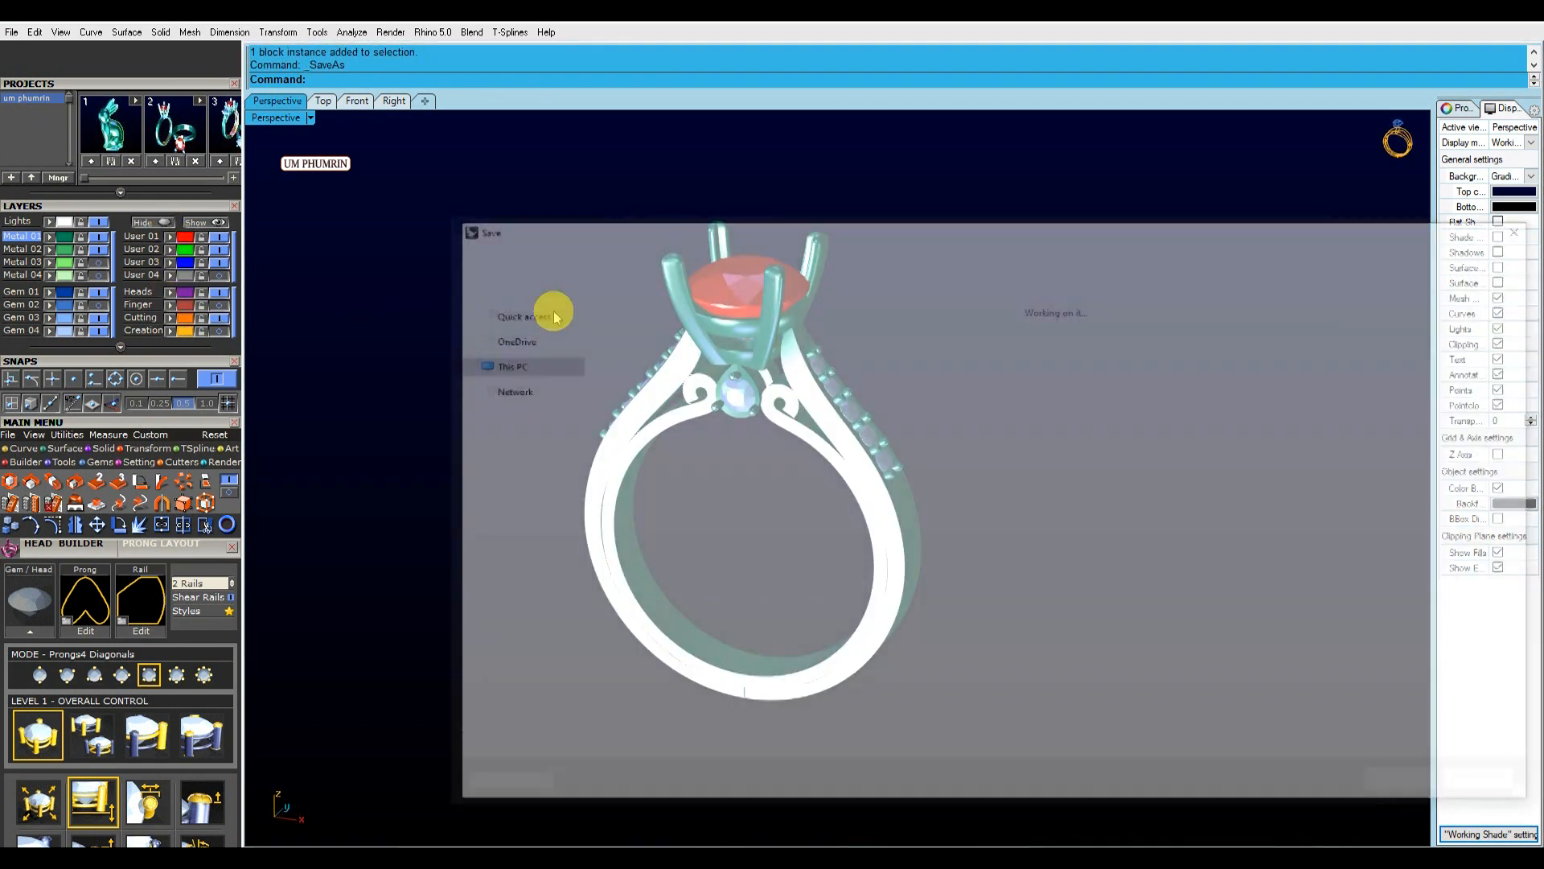
{"action": "left_click", "coordinate": [1524, 231]}
{"action": "right_click_drag", "start_coordinate": [1144, 245], "coordinate": [1012, 332]}
Select all parts of the ring, save the model to ring 2.3dm, and clear the selection.
{"action": "mouse_move", "coordinate": [512, 270]}
{"action": "right_mouse_down"}
{"action": "mouse_move", "coordinate": [510, 255]}
{"action": "mouse_move", "coordinate": [527, 272]}
{"action": "mouse_move", "coordinate": [669, 242]}
{"action": "mouse_move", "coordinate": [539, 287]}
{"action": "mouse_move", "coordinate": [972, 665]}
{"action": "right_mouse_up"}
{"action": "key", "text": "ctrl+a"}
{"action": "left_click", "coordinate": [11, 33]}
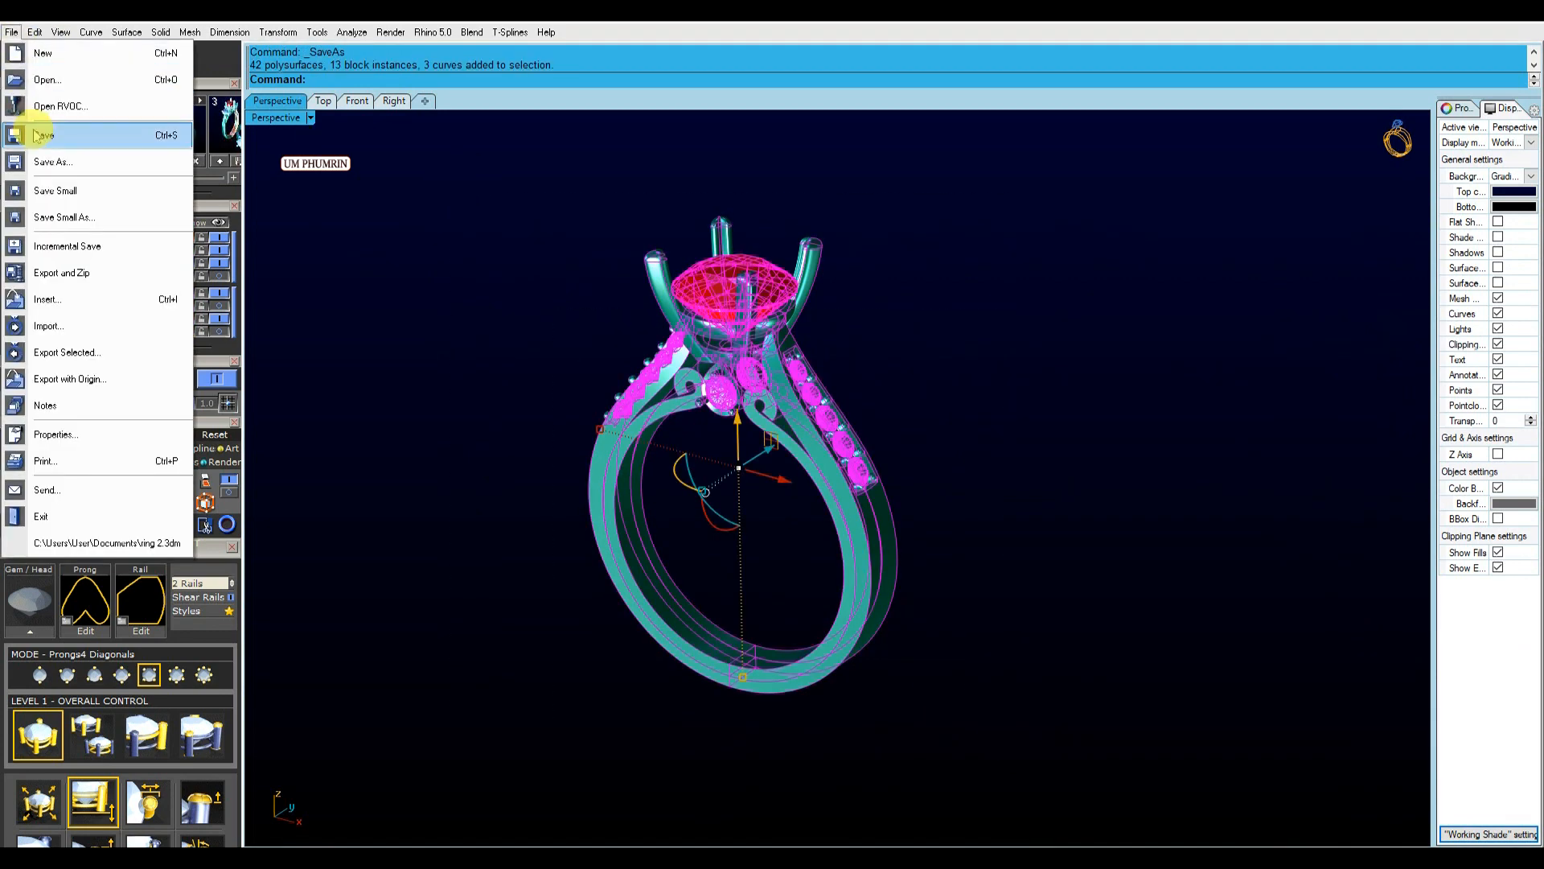
{"action": "left_click", "coordinate": [48, 131]}
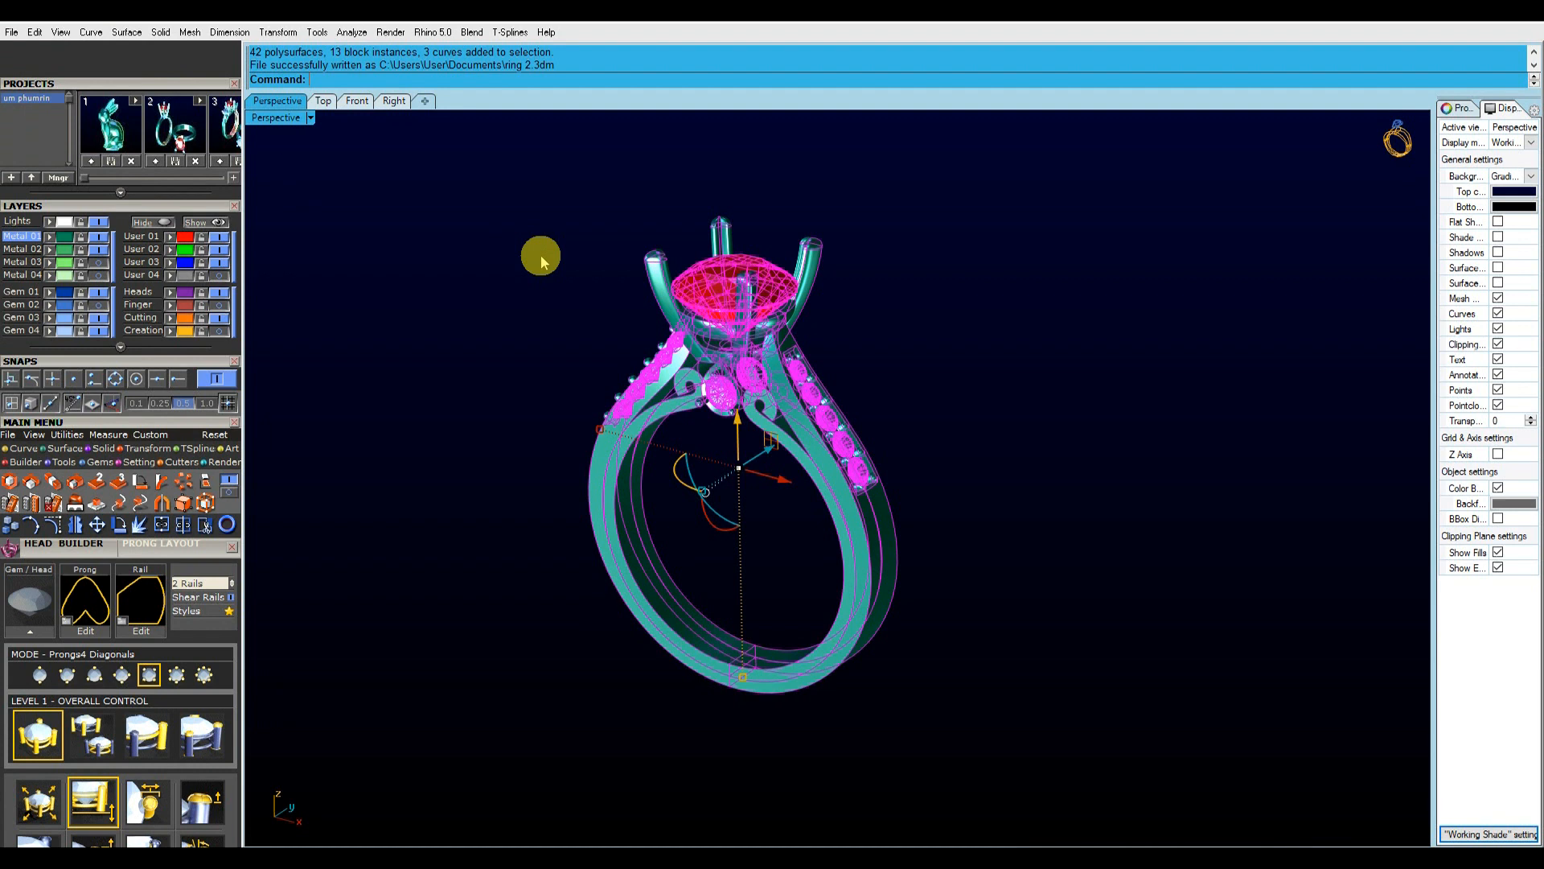
{"action": "left_click", "coordinate": [447, 252]}
{"action": "right_click_drag", "start_coordinate": [493, 333], "coordinate": [527, 289]}
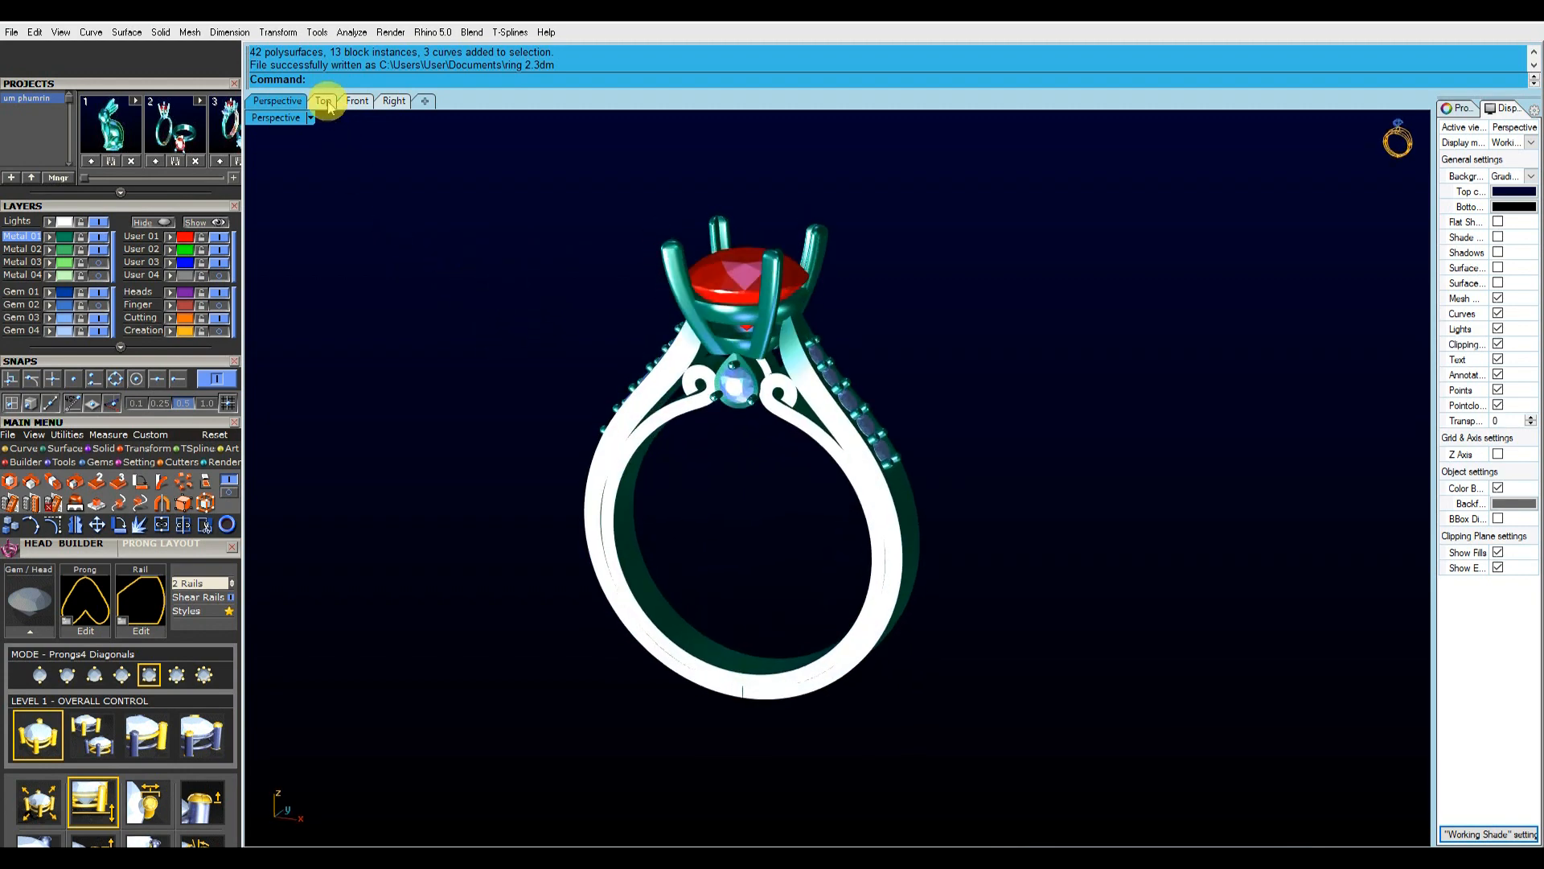
Select the complete ring with its stones and prongs and group everything together.
{"action": "left_click_drag", "start_coordinate": [452, 166], "coordinate": [963, 621]}
{"action": "right_click_drag", "start_coordinate": [762, 499], "coordinate": [968, 566]}
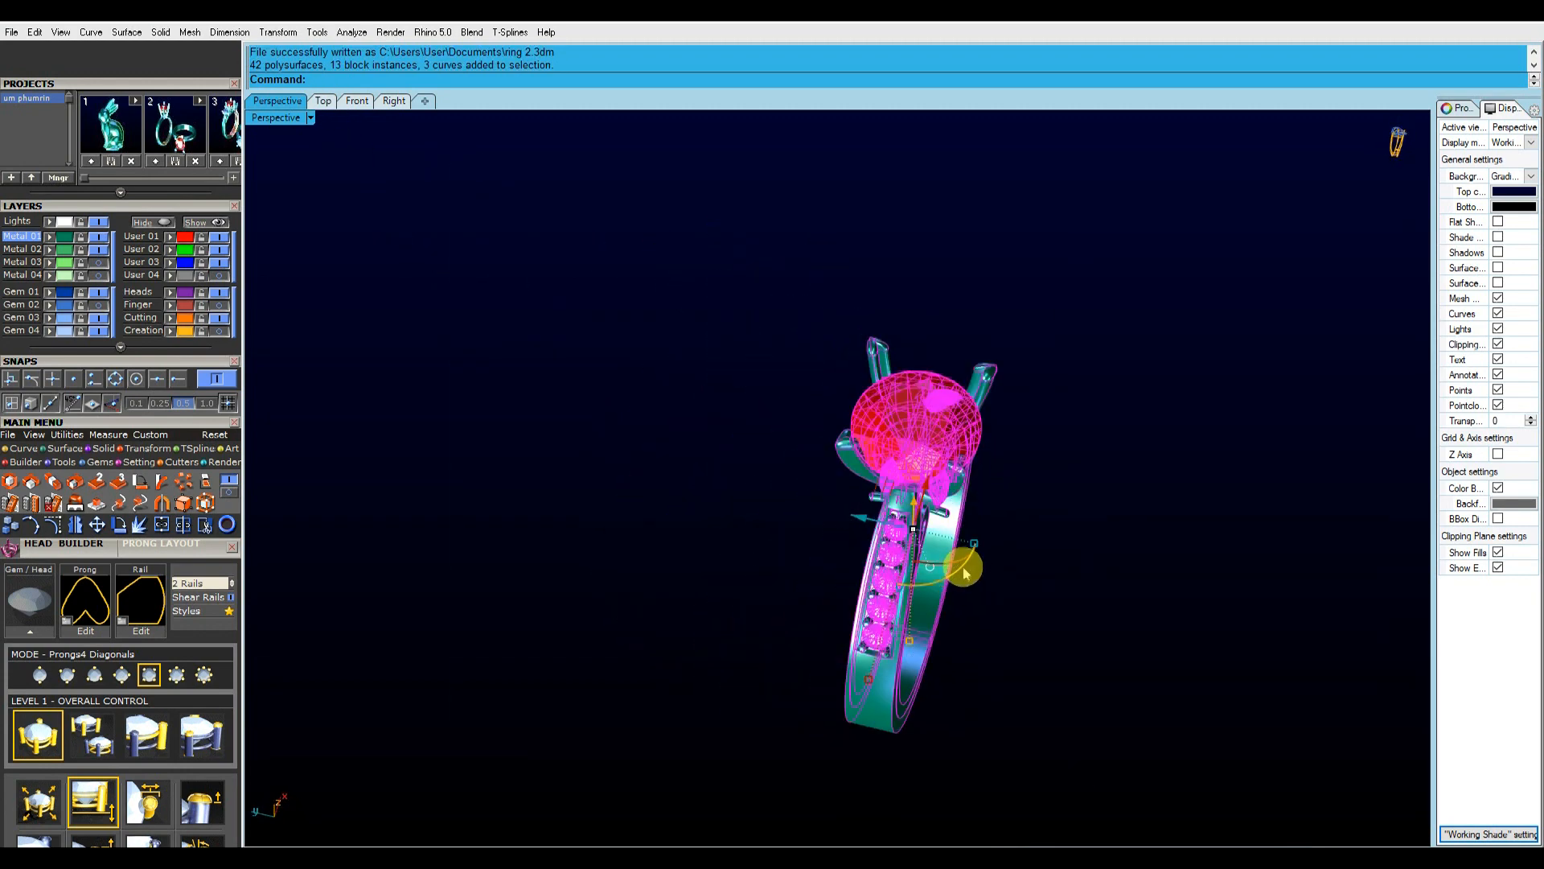
{"action": "right_click", "coordinate": [855, 517]}
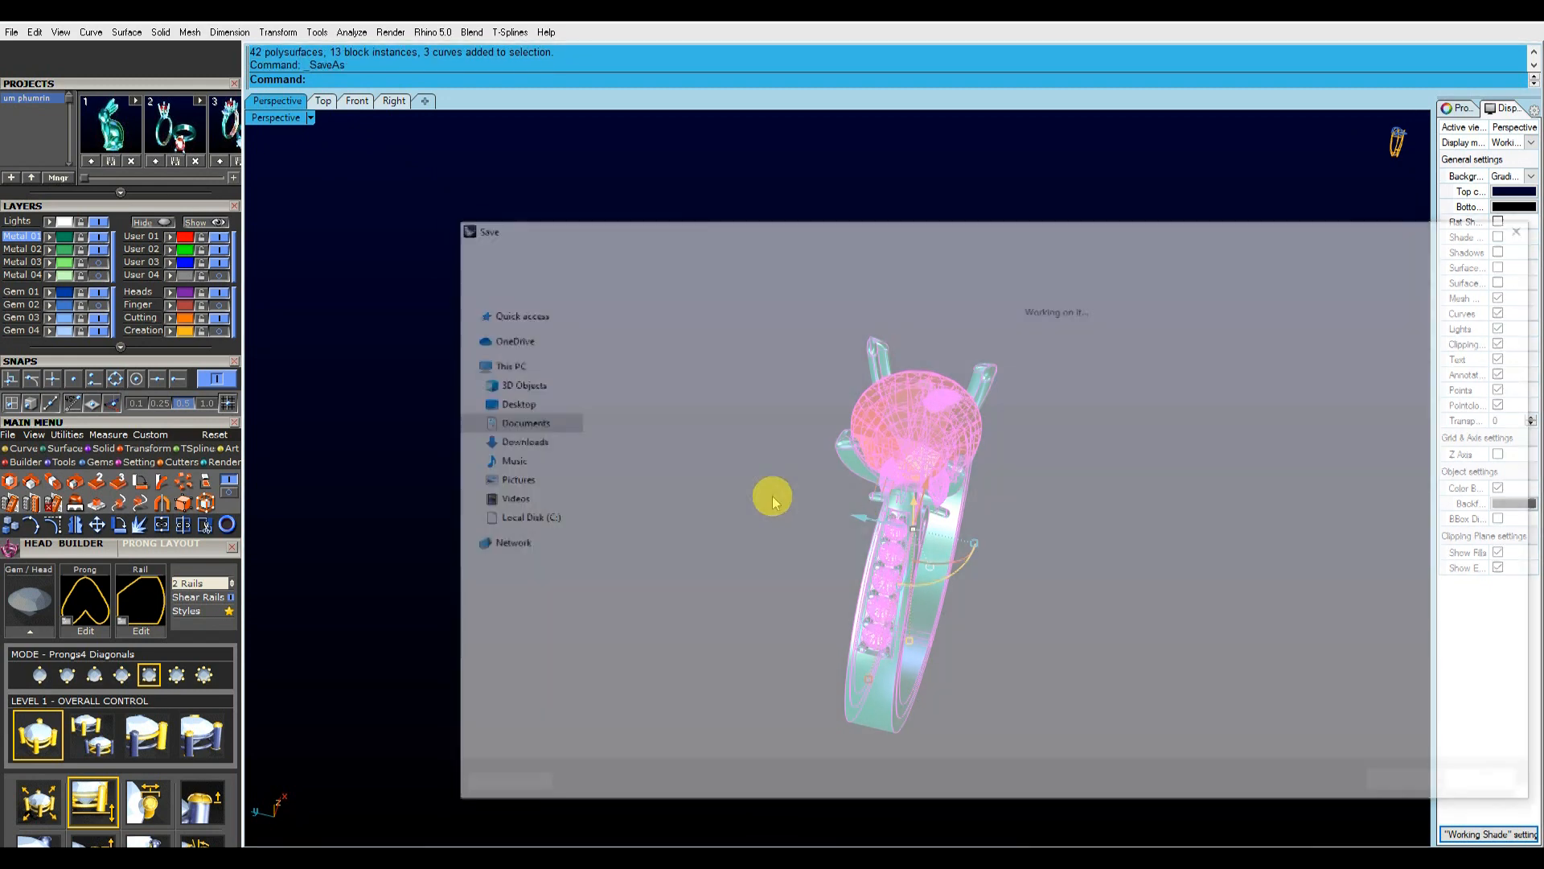
{"action": "right_click", "coordinate": [775, 499]}
{"action": "left_click", "coordinate": [1520, 225]}
{"action": "right_click_drag", "start_coordinate": [1124, 403], "coordinate": [1054, 422]}
{"action": "type", "text": "g"}
{"action": "key", "text": "Return"}
Duplicate the grouped ring next to the original with the gumball and rotate the copy onto its side.
{"action": "right_click_drag", "start_coordinate": [930, 455], "coordinate": [747, 452]}
{"action": "left_click_drag", "start_coordinate": [602, 453], "coordinate": [767, 511]}
{"action": "right_click_drag", "start_coordinate": [920, 517], "coordinate": [896, 452]}
{"action": "left_click_drag", "start_coordinate": [896, 451], "coordinate": [820, 448]}
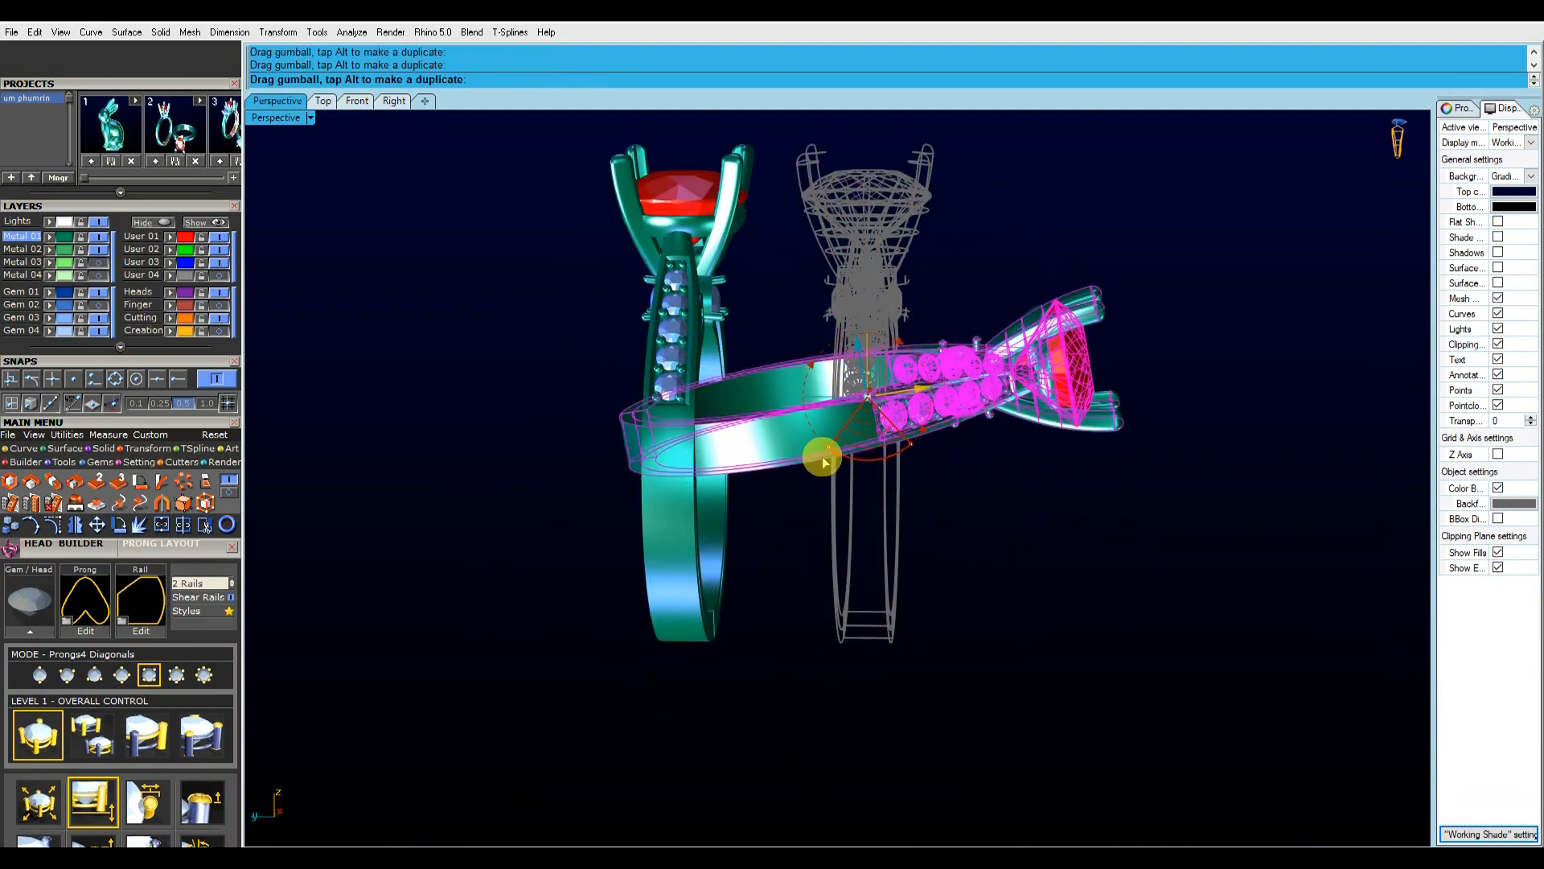
{"action": "right_click_drag", "start_coordinate": [992, 427], "coordinate": [869, 538]}
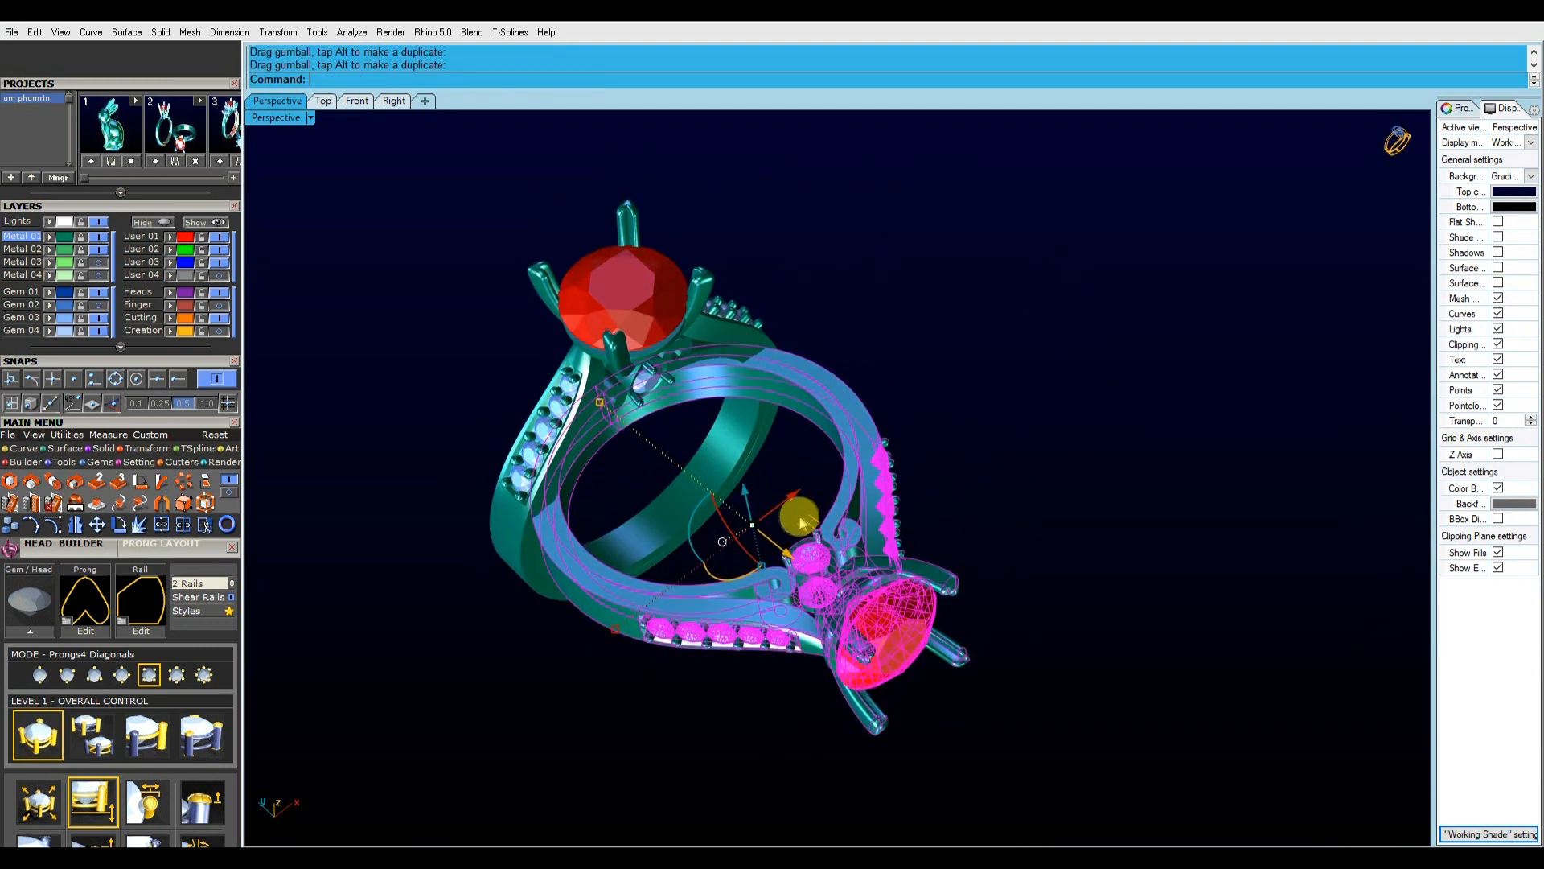